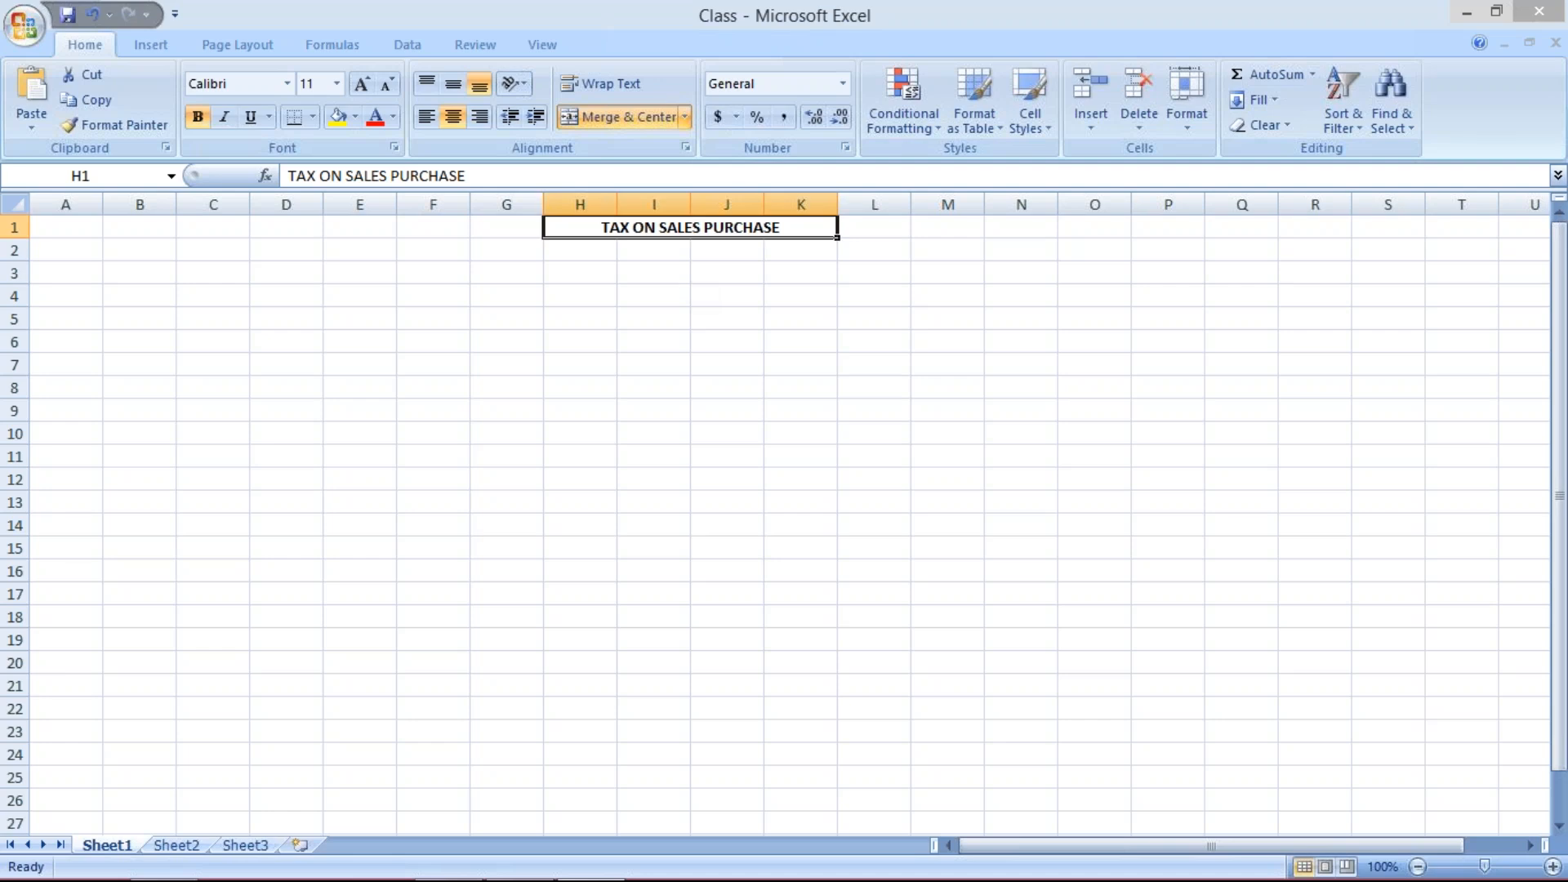
- Enter the labels INPUT TAX and OUTPUT TAX in cells I3 and I4 below the title
{"action": "left_click", "coordinate": [670, 272]}
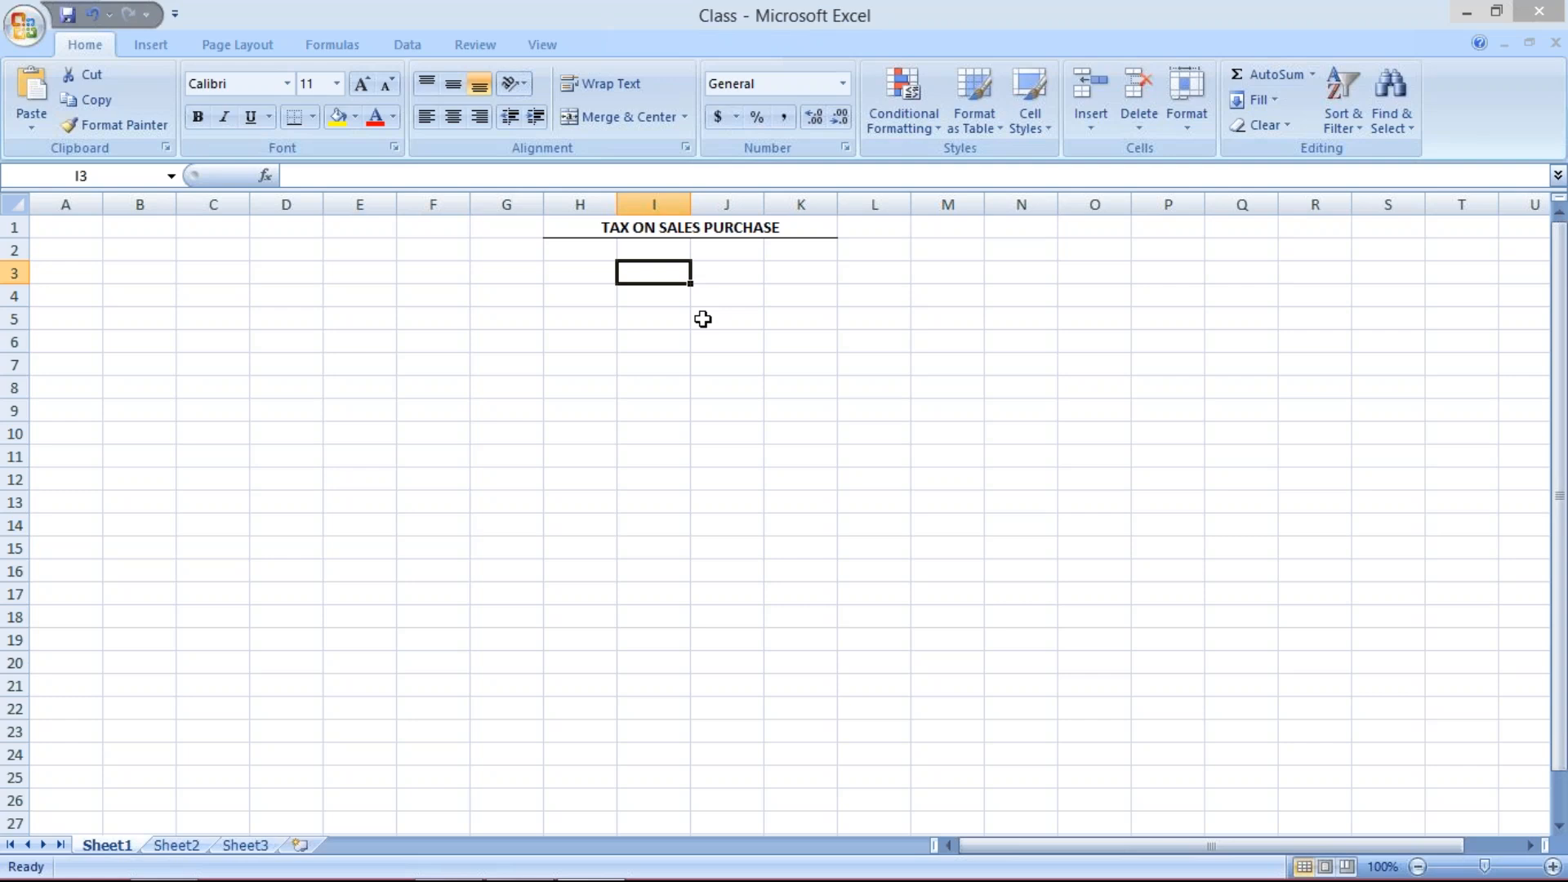
{"action": "type", "text": "INPU"}
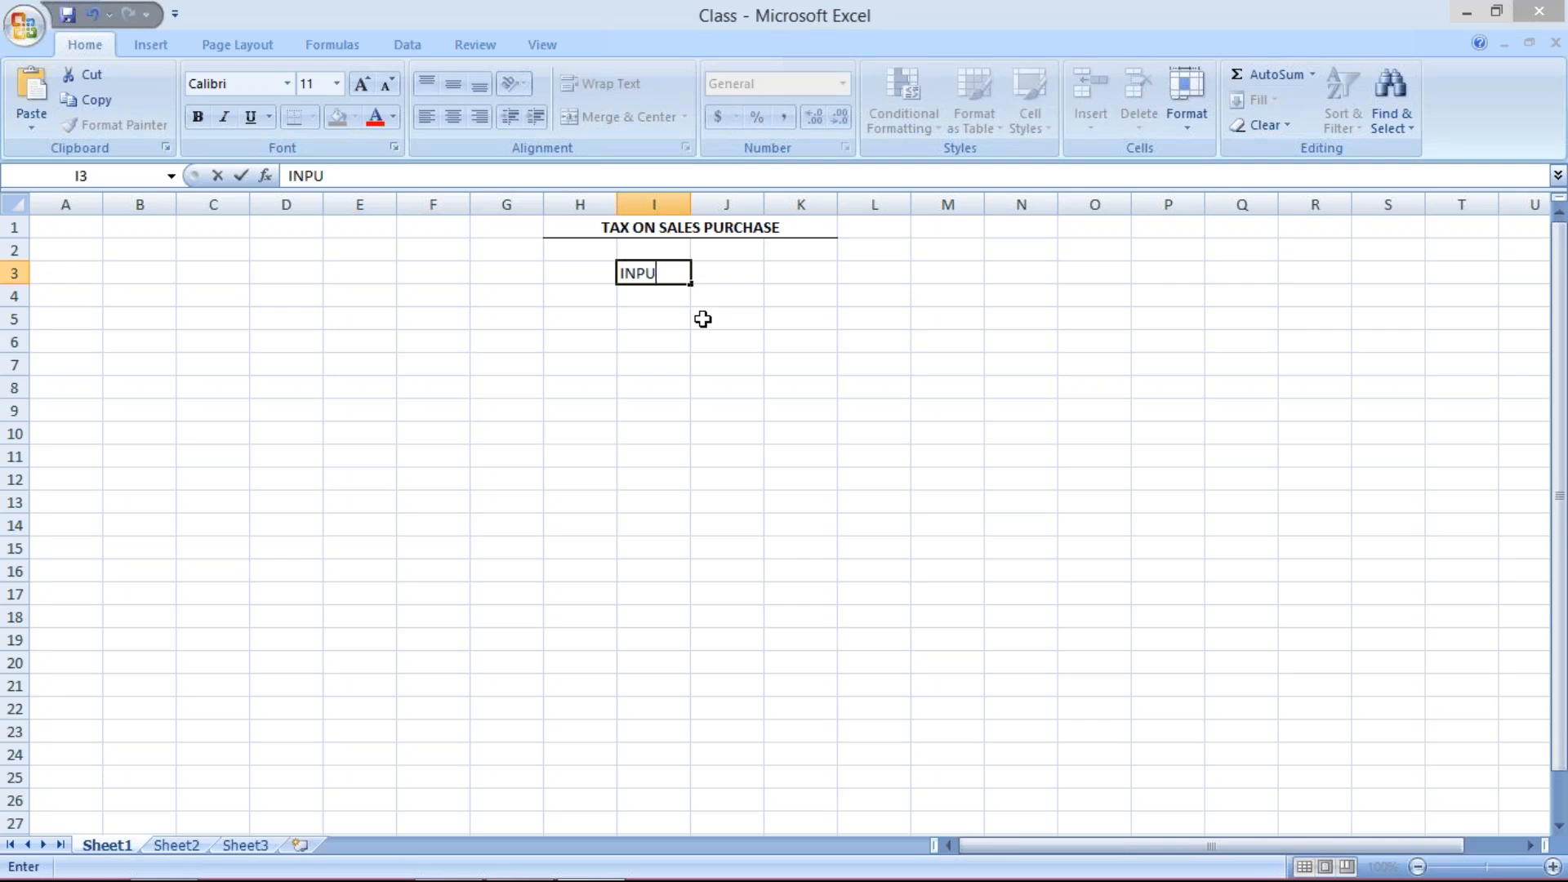
{"action": "type", "text": "T TAX"}
{"action": "key", "text": "Return"}
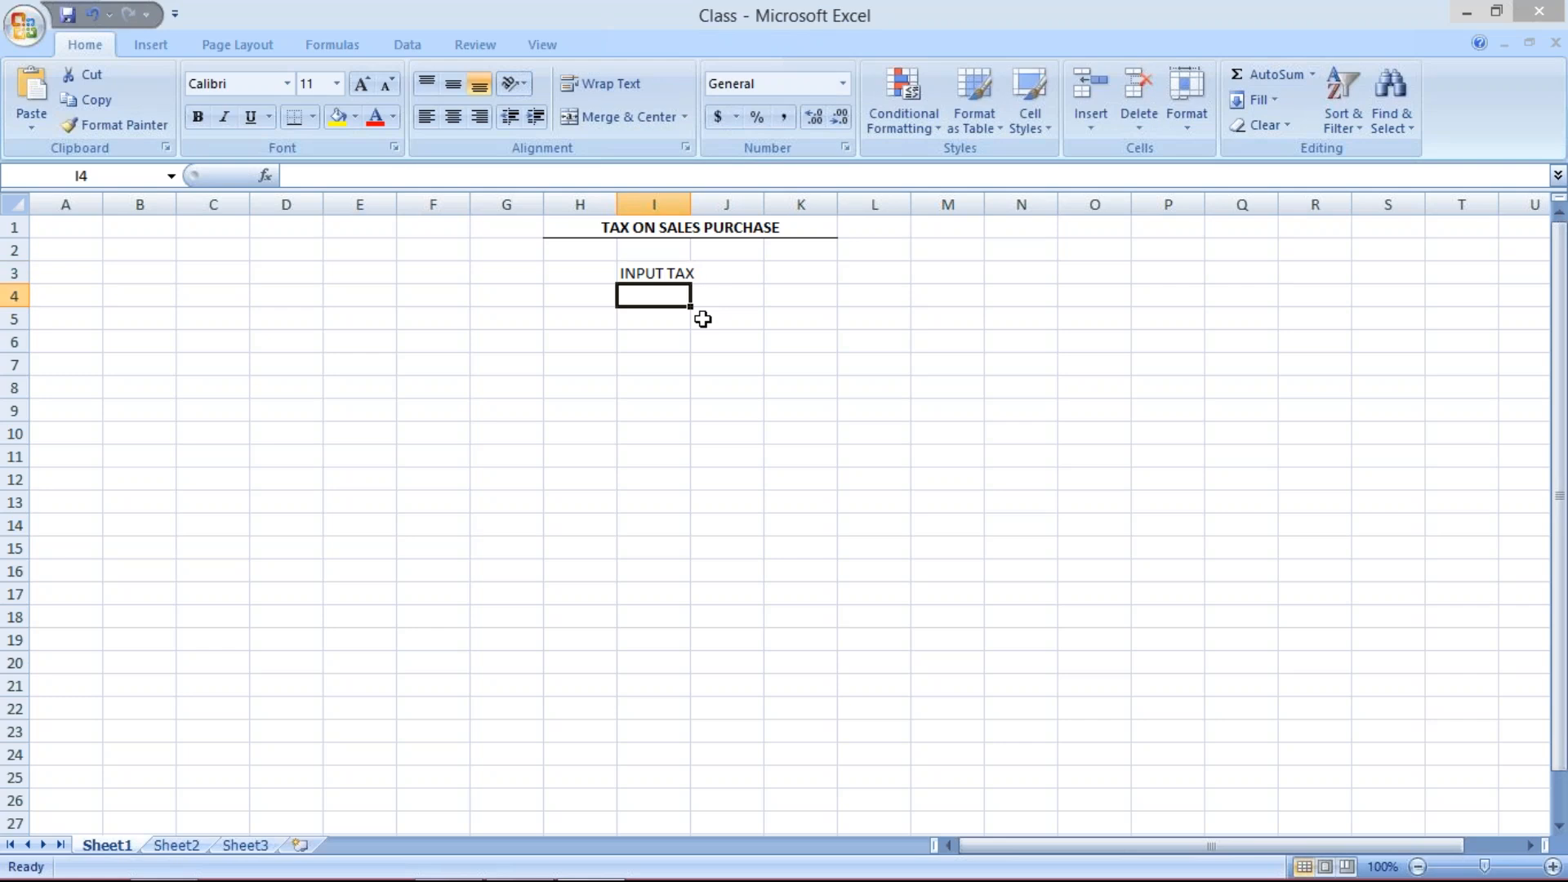
{"action": "type", "text": "OUT"}
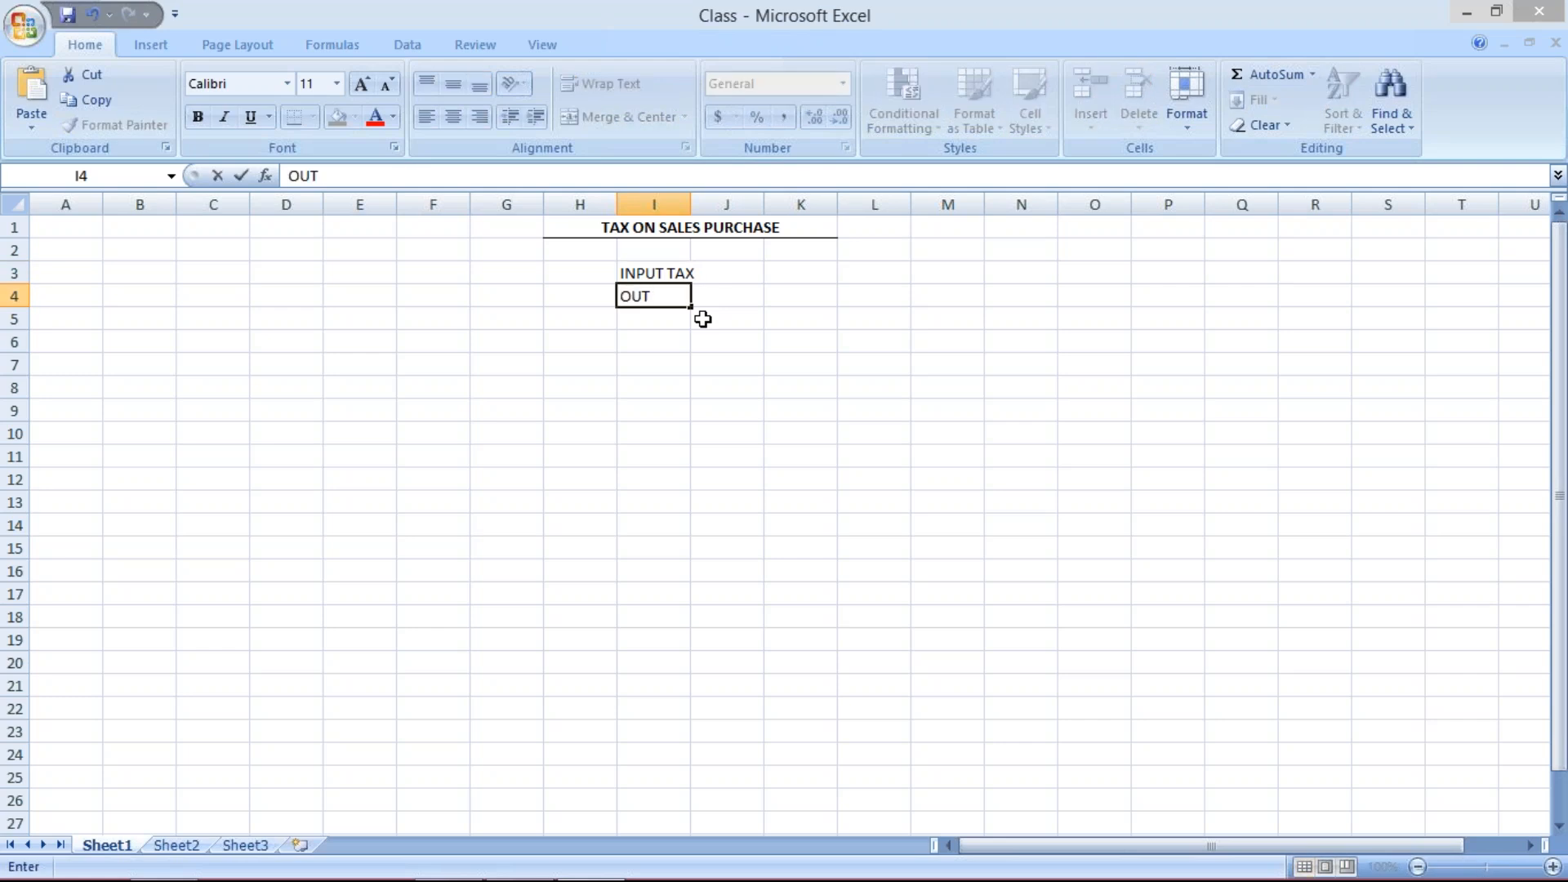
{"action": "type", "text": "PUT TAX"}
{"action": "key", "text": "Return"}
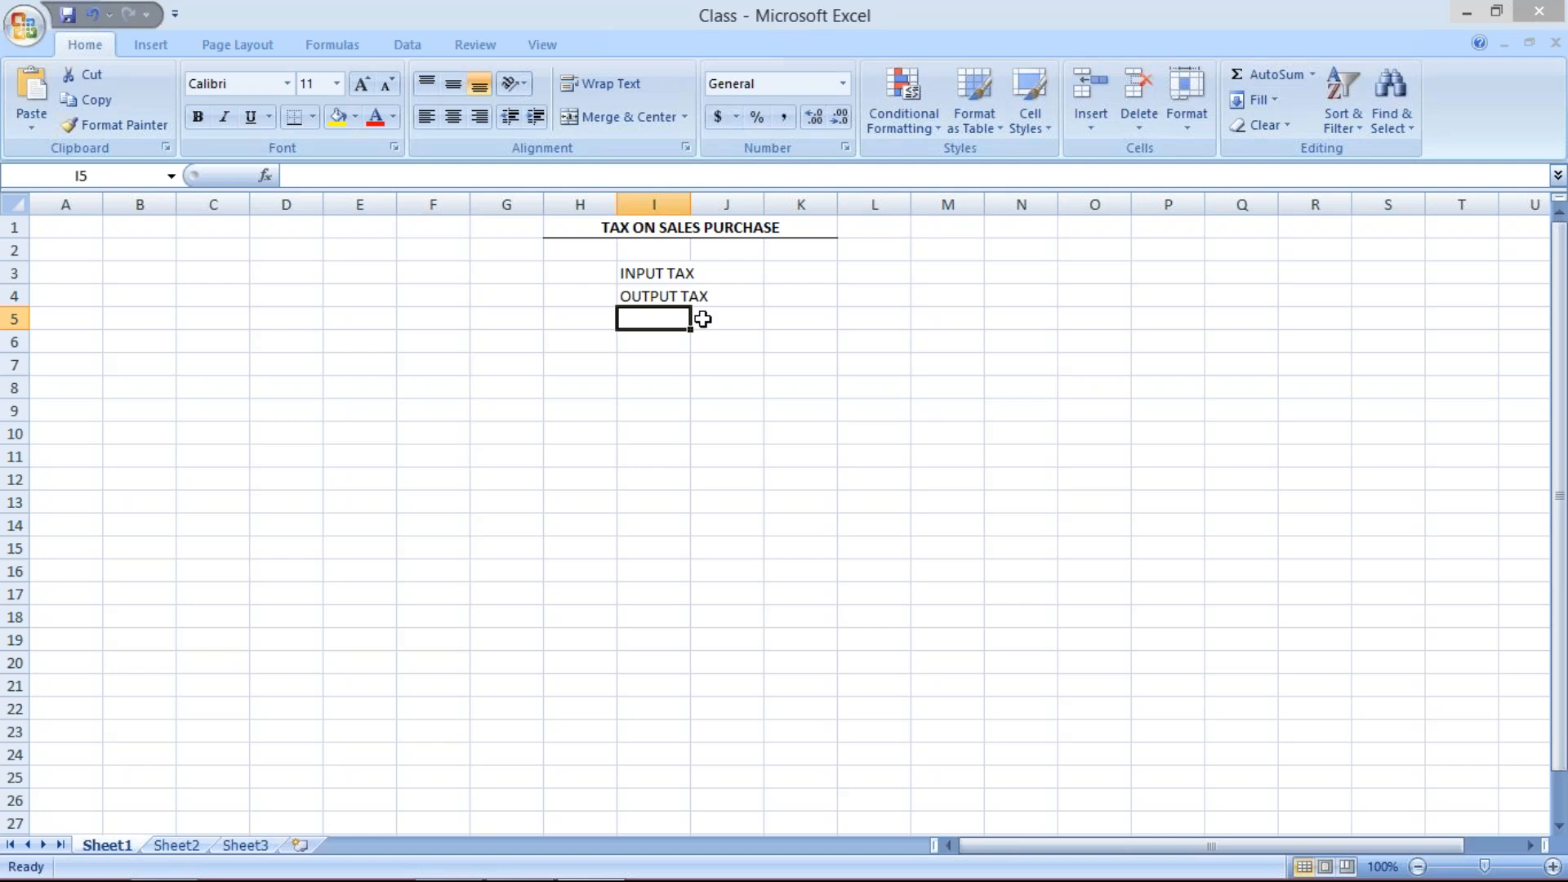
- Autofit the width of column I to fit the tax labels
{"action": "double_click", "coordinate": [692, 199]}
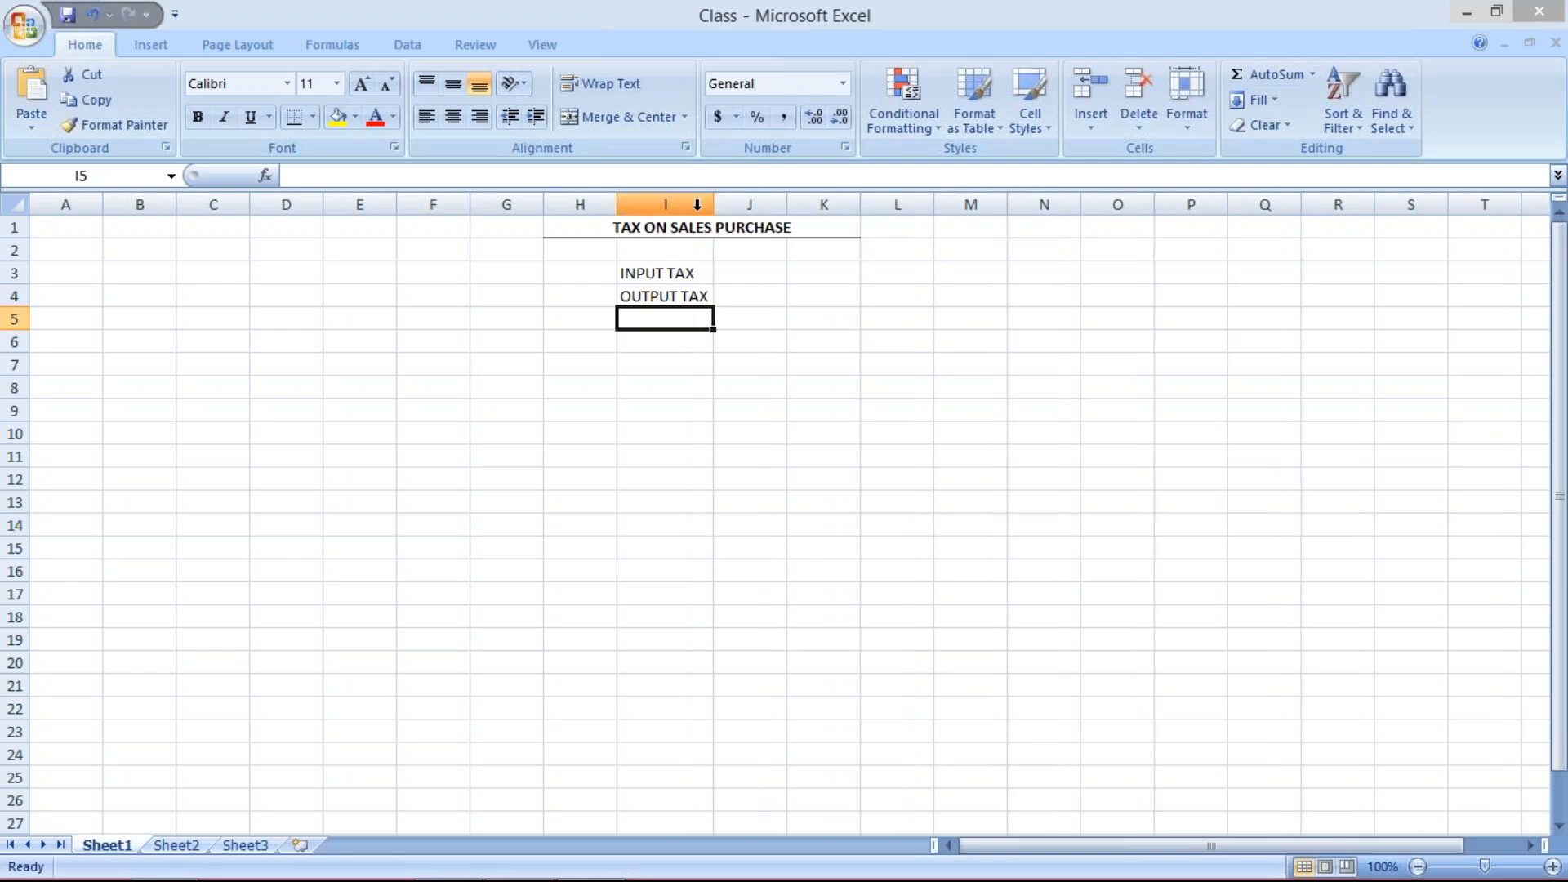
{"action": "left_click", "coordinate": [656, 270]}
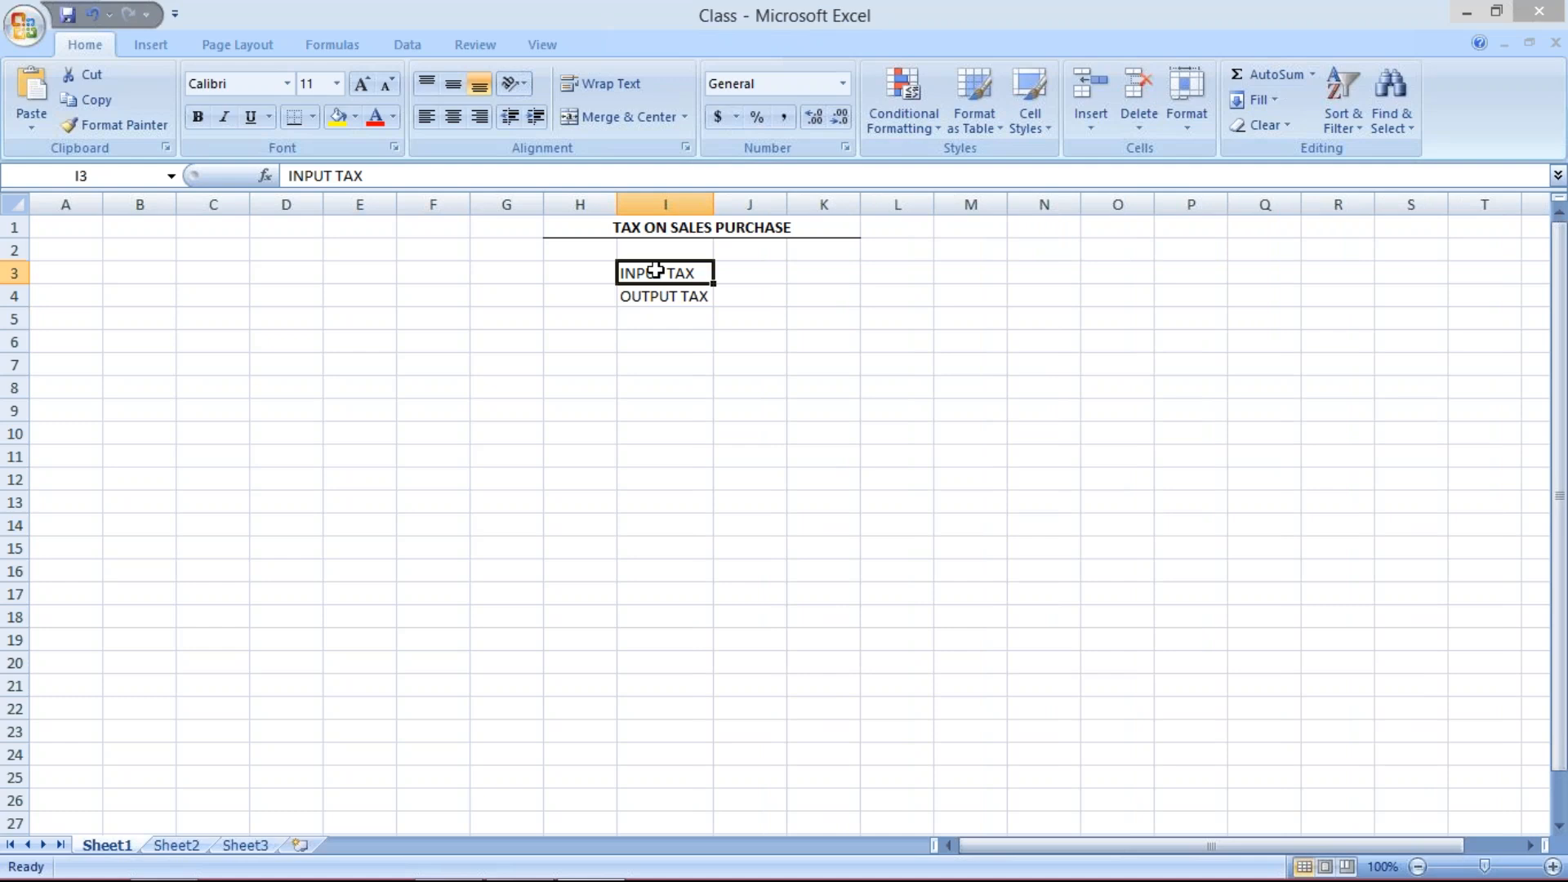
{"action": "left_click", "coordinate": [743, 280]}
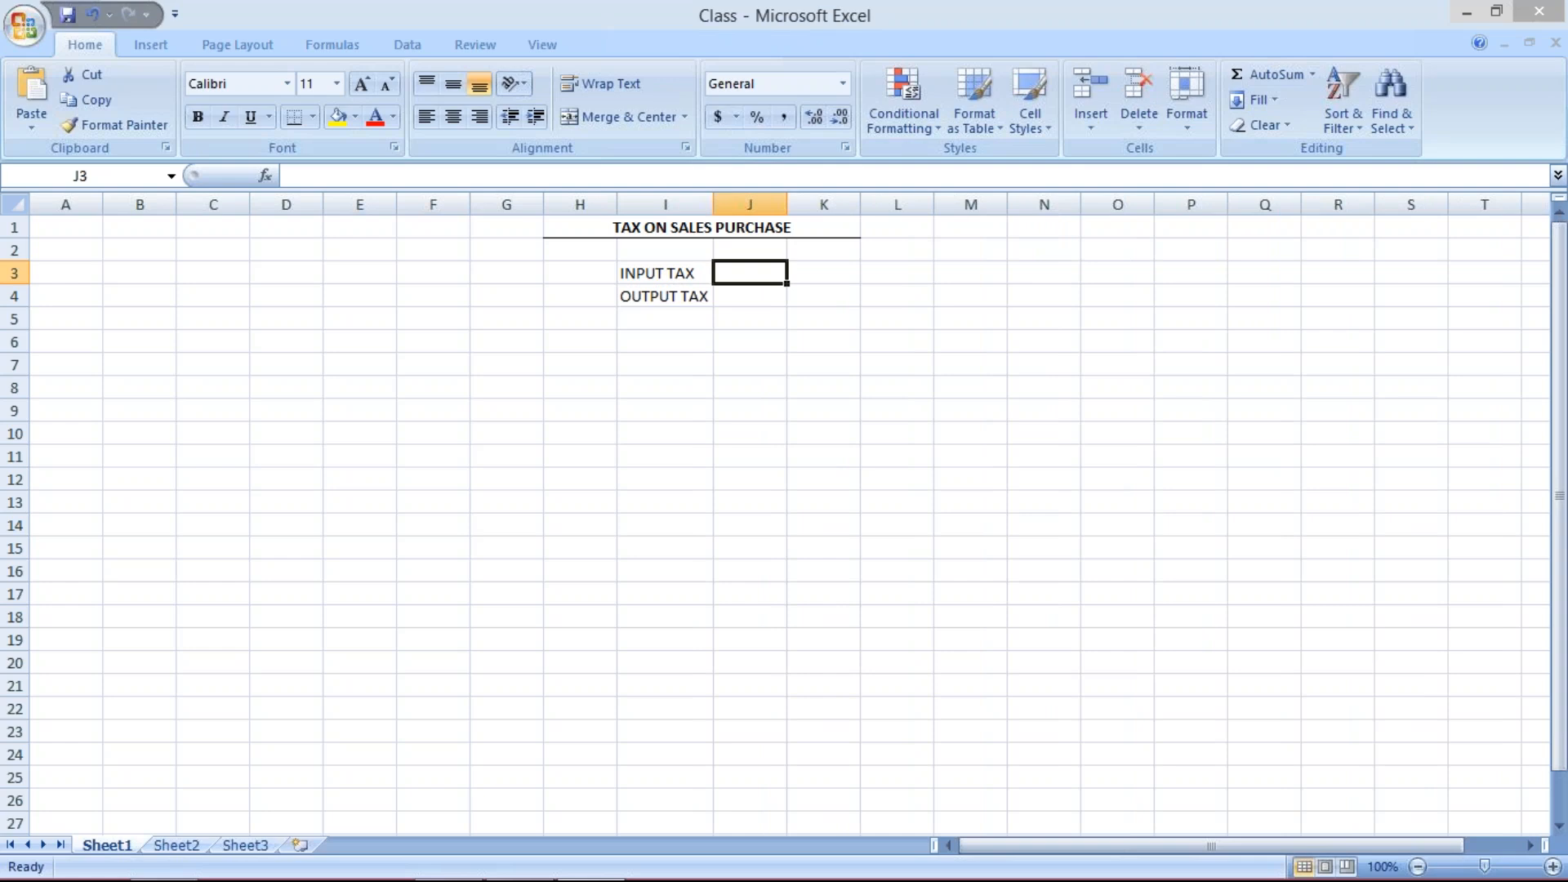
- Enter PURCHASE in J3 and SALES in J4 beside the tax labels
{"action": "type", "text": "PU"}
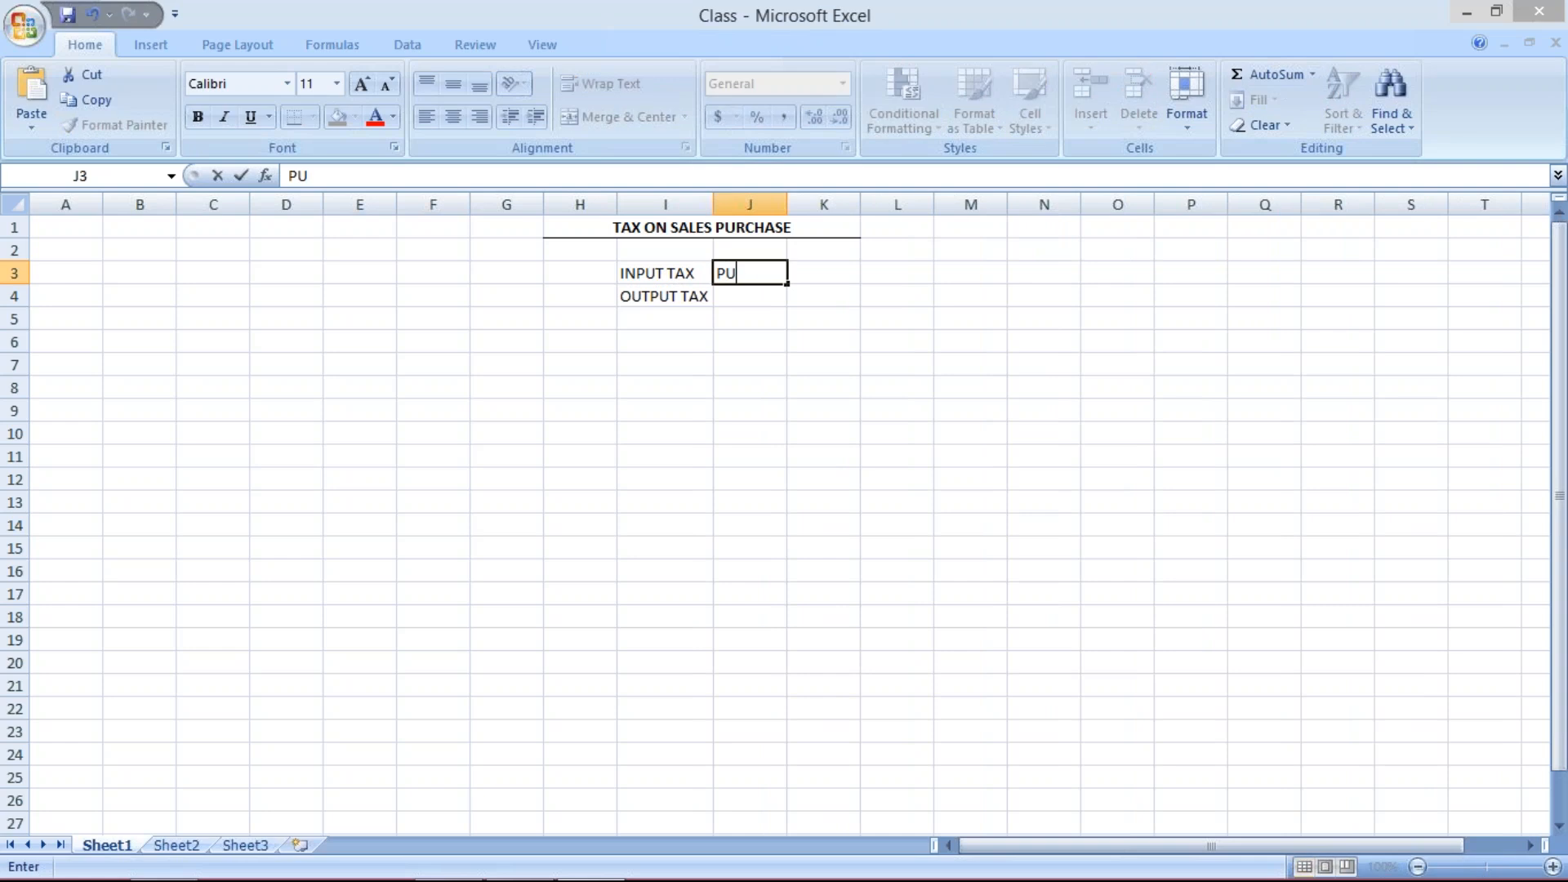
{"action": "type", "text": "RCHASE"}
{"action": "key", "text": "Return"}
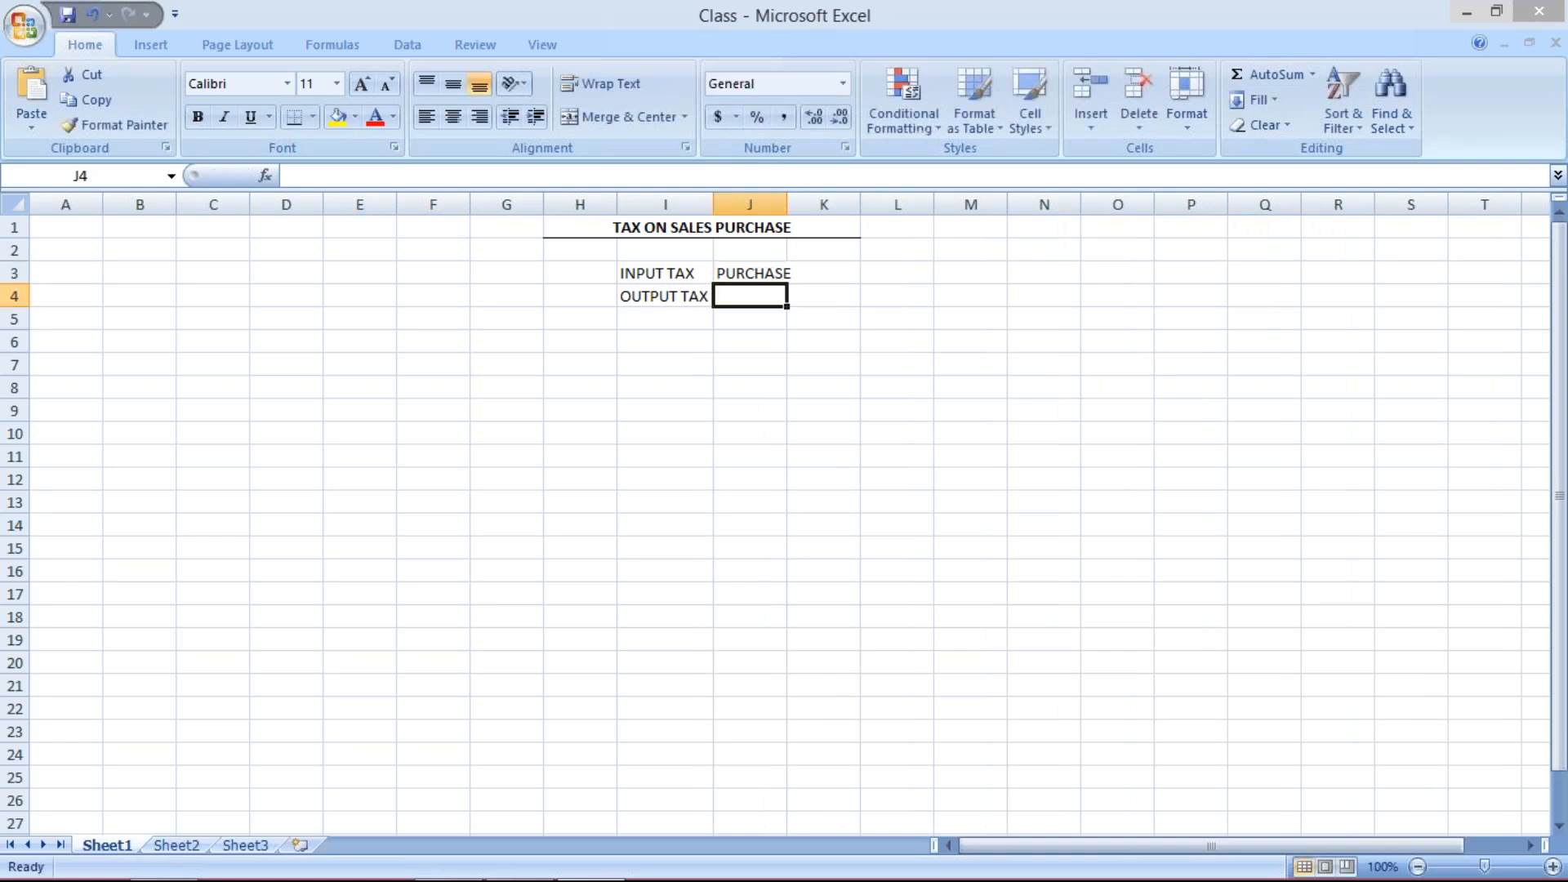
{"action": "type", "text": "SALES"}
{"action": "key", "text": "Return"}
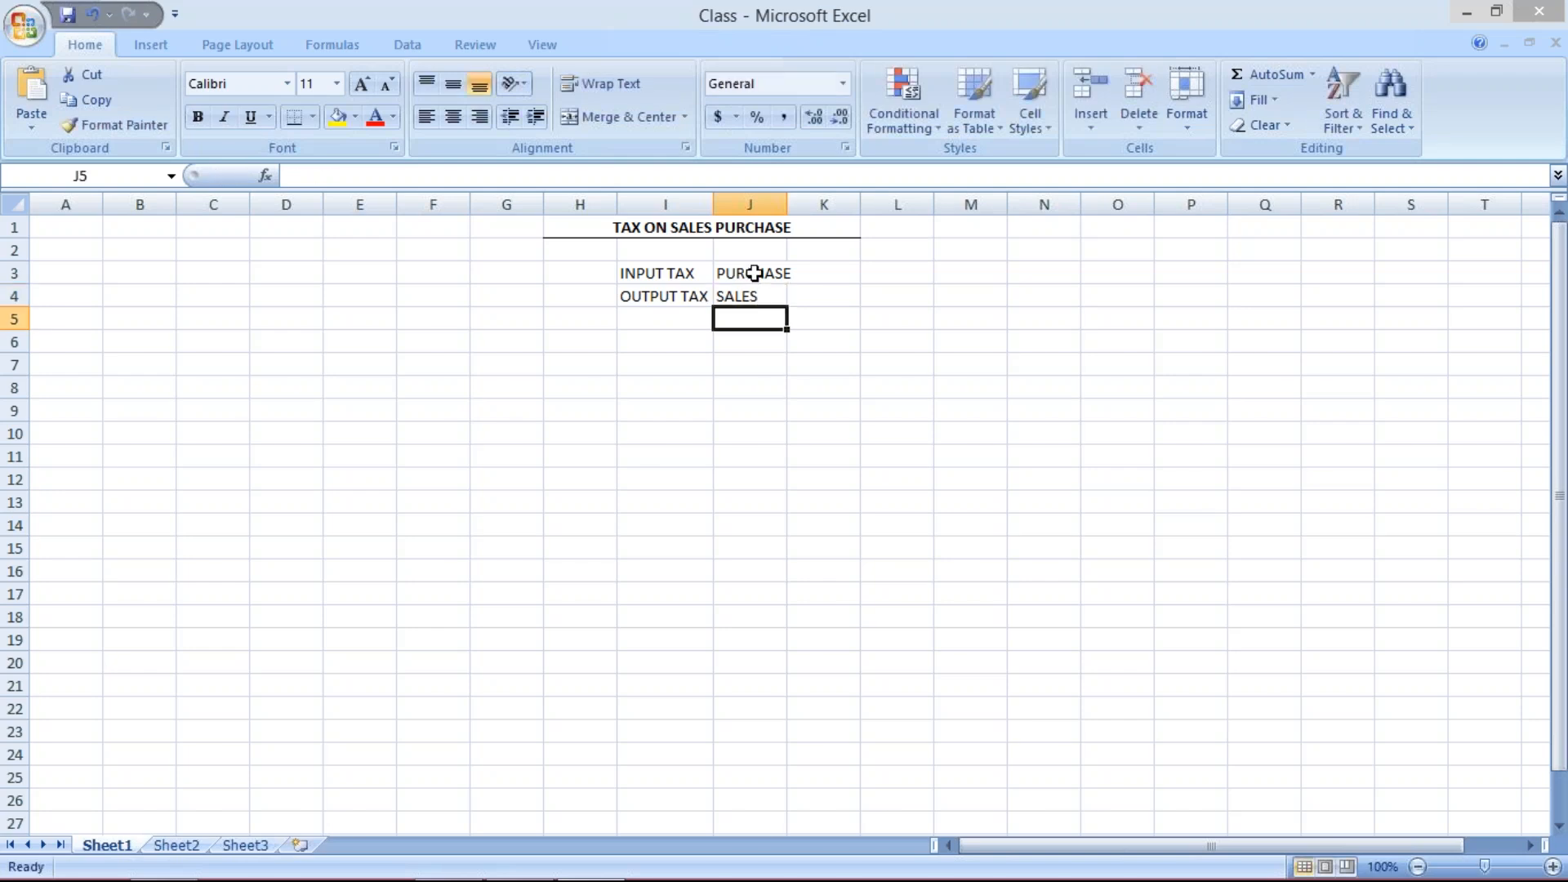
- Widen column J slightly and make the INPUT TAX and OUTPUT TAX labels bold
{"action": "left_click_drag", "start_coordinate": [786, 204], "coordinate": [796, 205]}
{"action": "left_click_drag", "start_coordinate": [659, 277], "coordinate": [663, 295]}
{"action": "key", "text": "ctrl+b"}
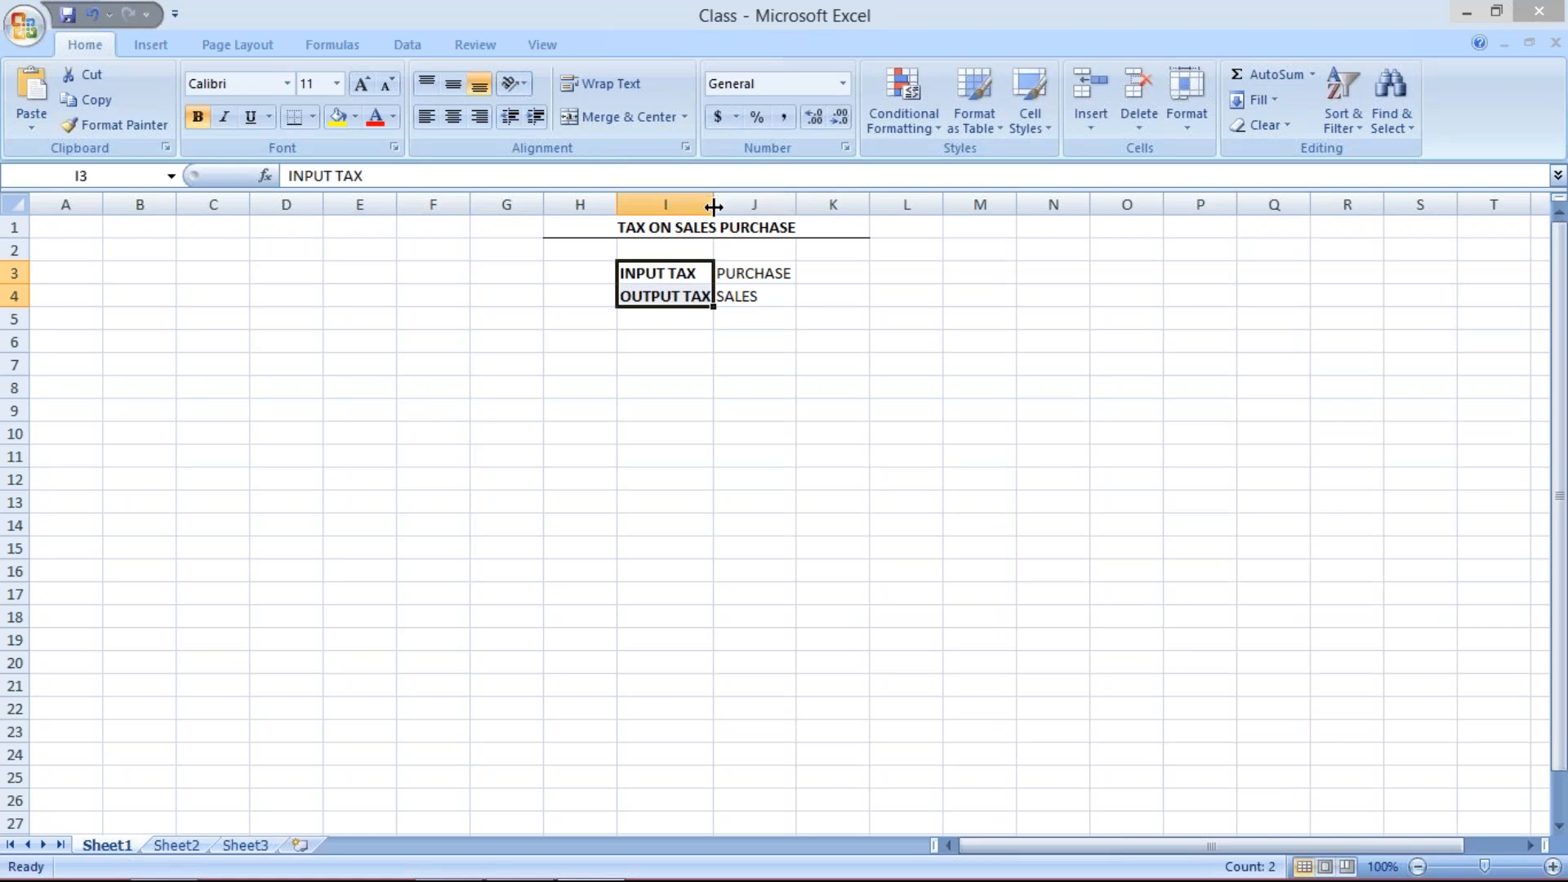
{"action": "left_click", "coordinate": [658, 319]}
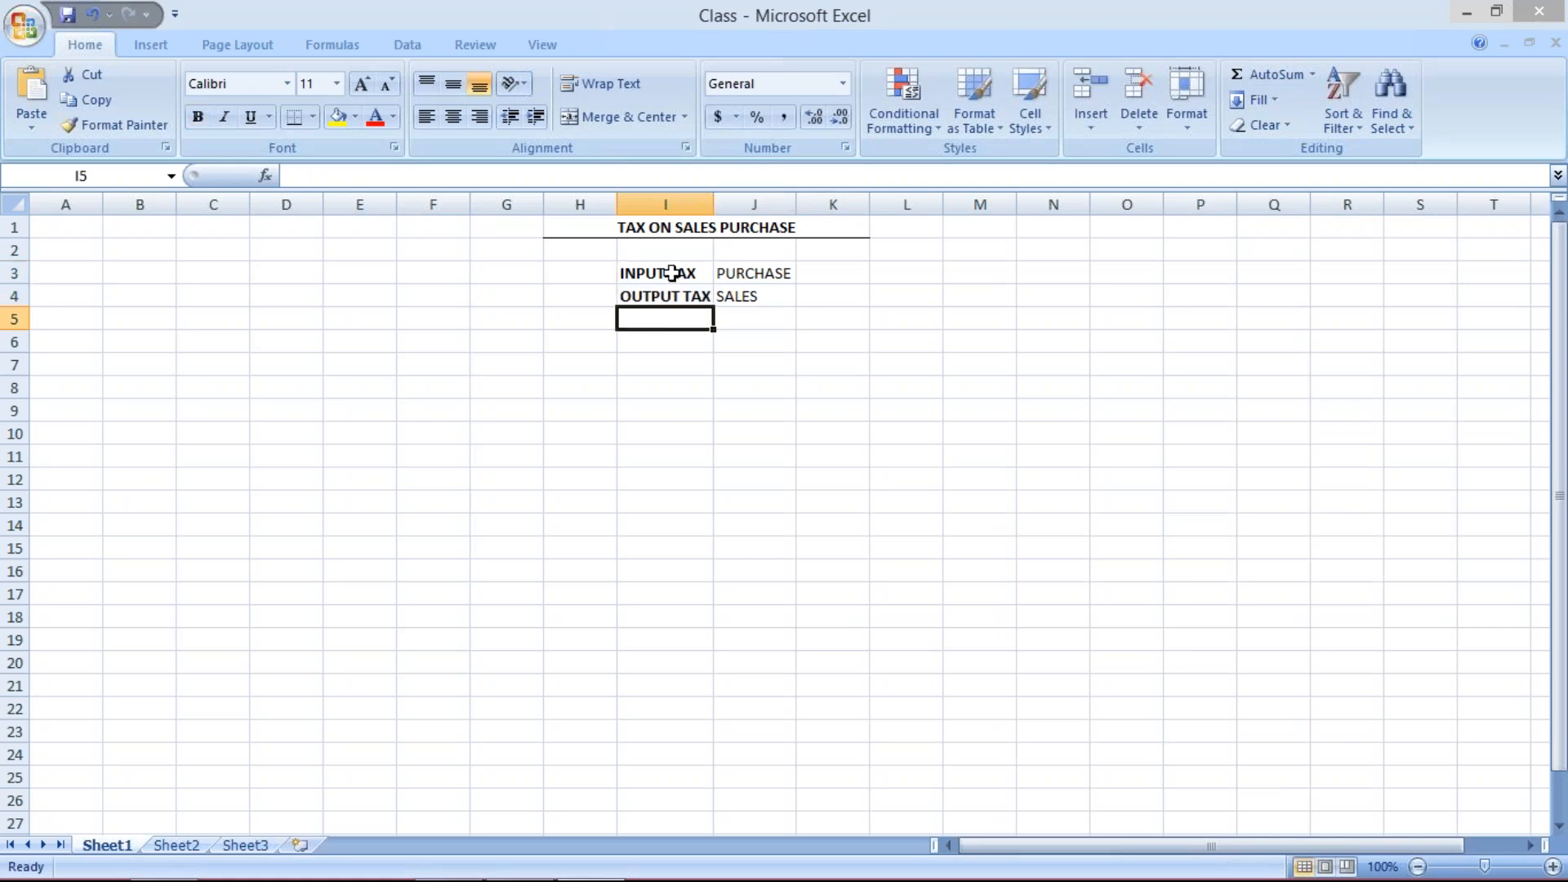
{"action": "left_click", "coordinate": [677, 272]}
{"action": "left_click", "coordinate": [747, 265]}
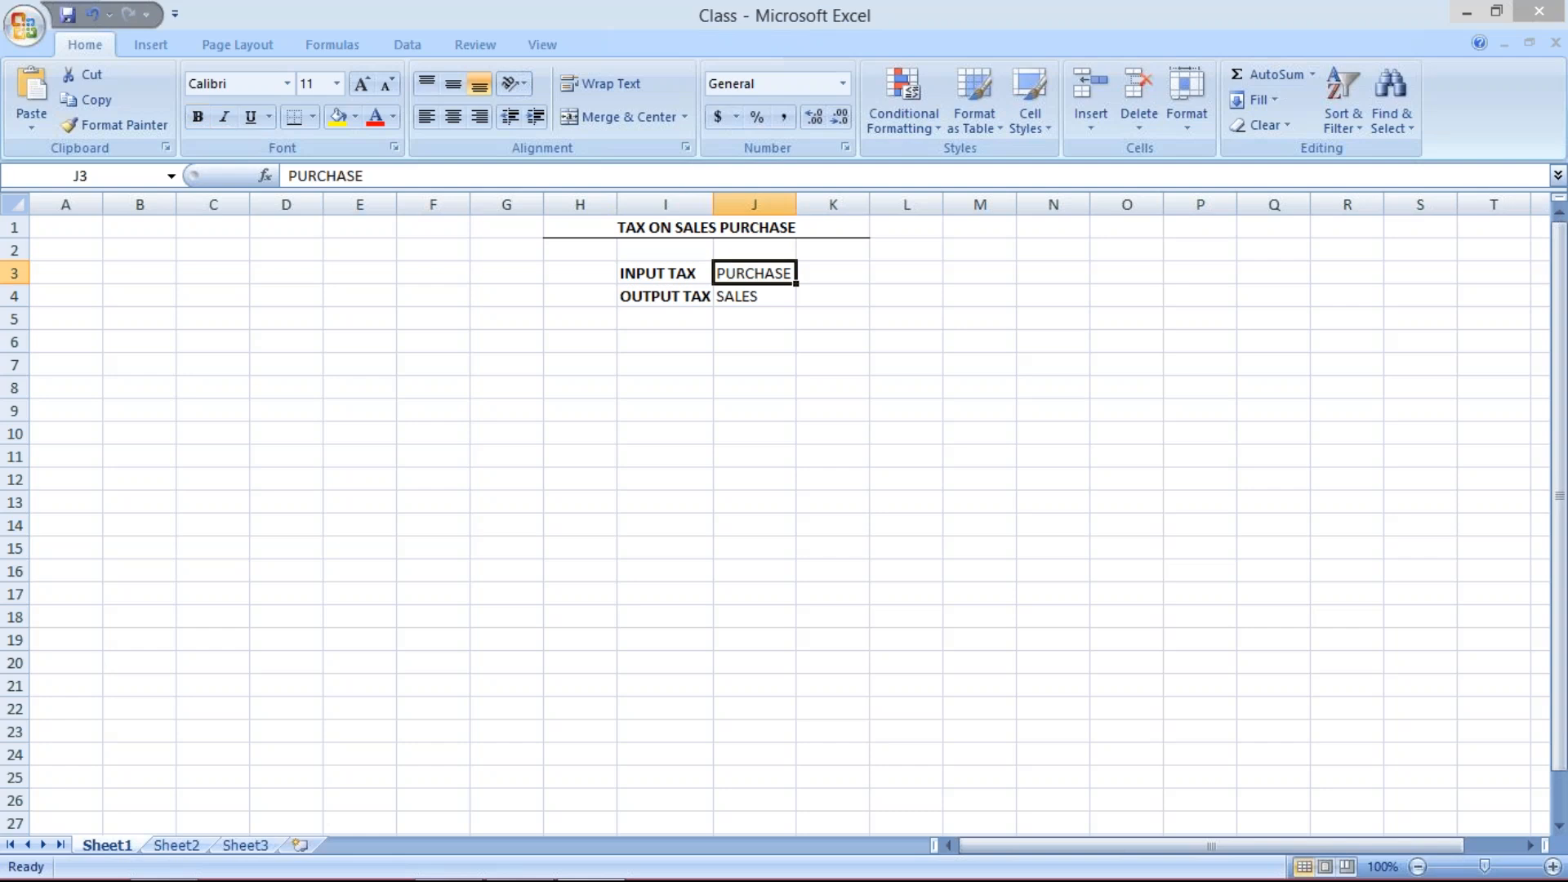
{"action": "left_click", "coordinate": [747, 300]}
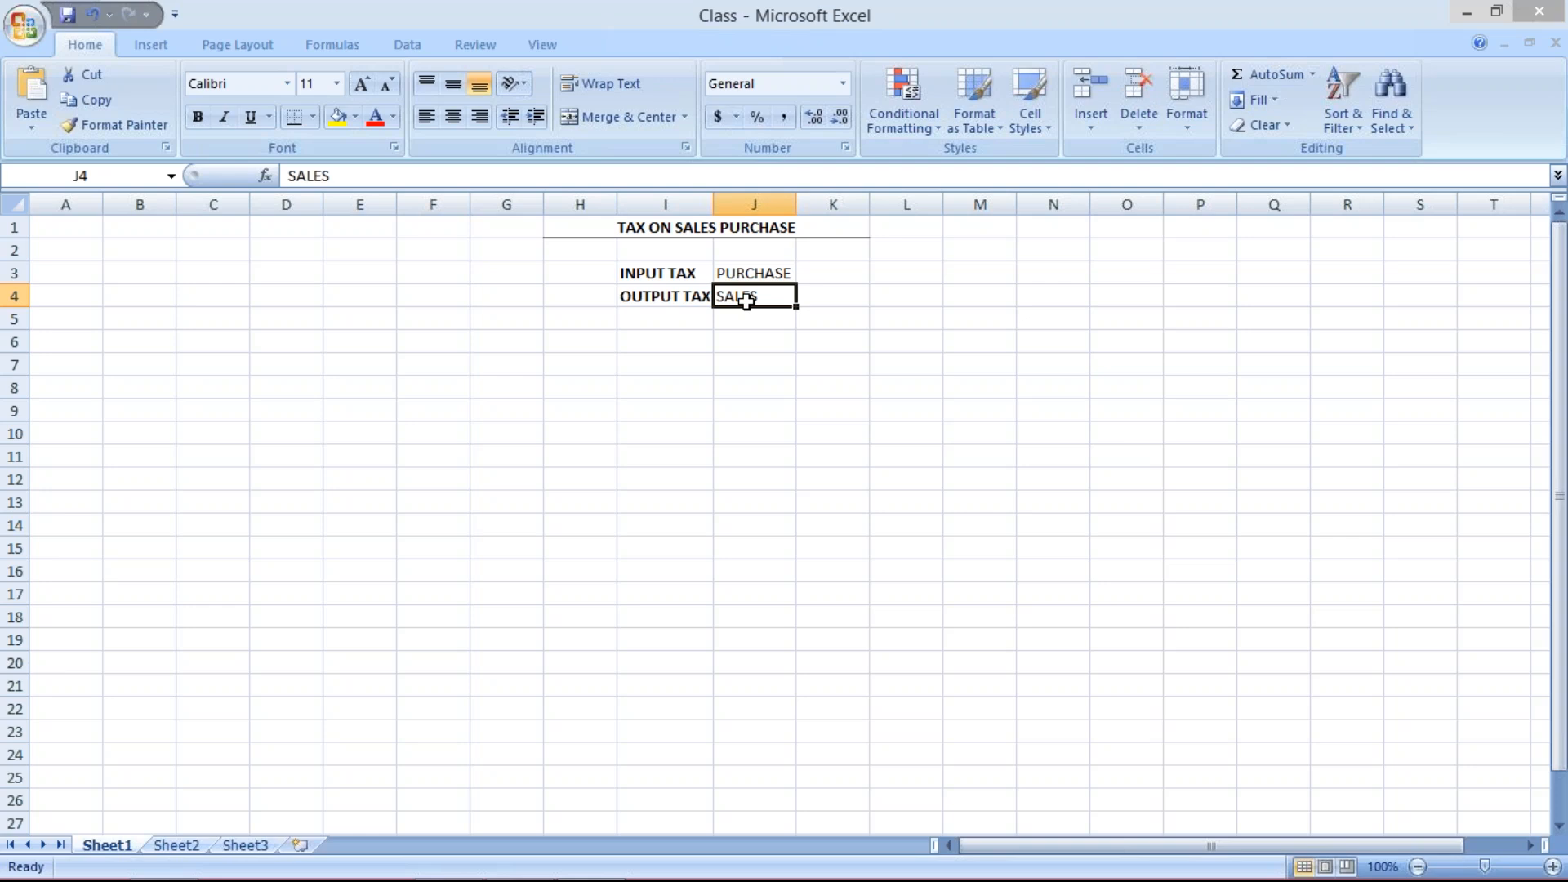
- Enter GST in cells H3 and H4 to the left of the tax labels
{"action": "left_click", "coordinate": [564, 271]}
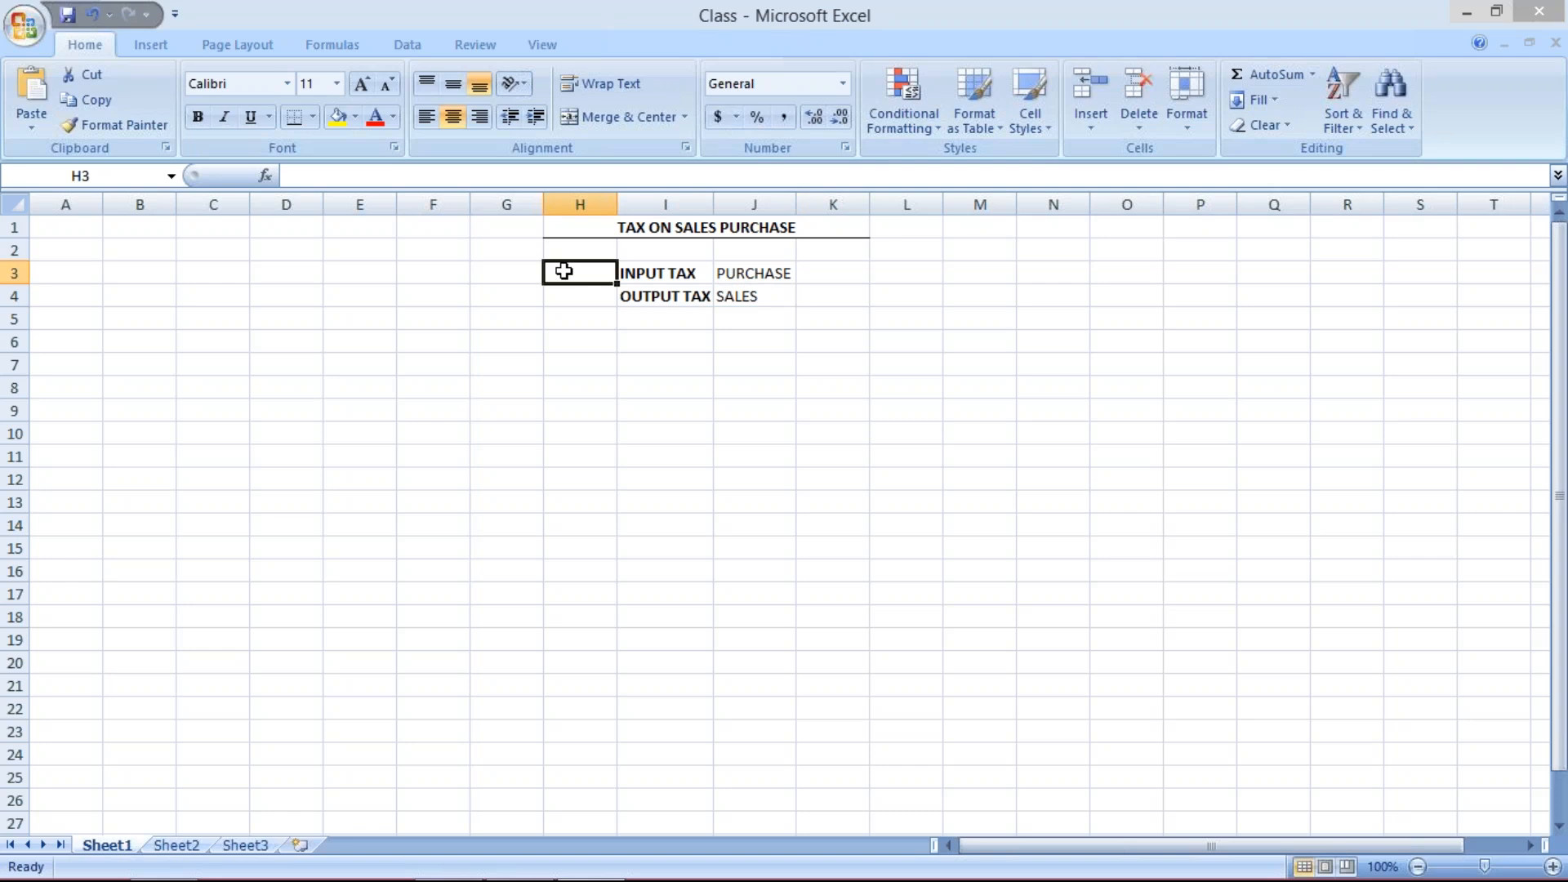
{"action": "type", "text": "GST"}
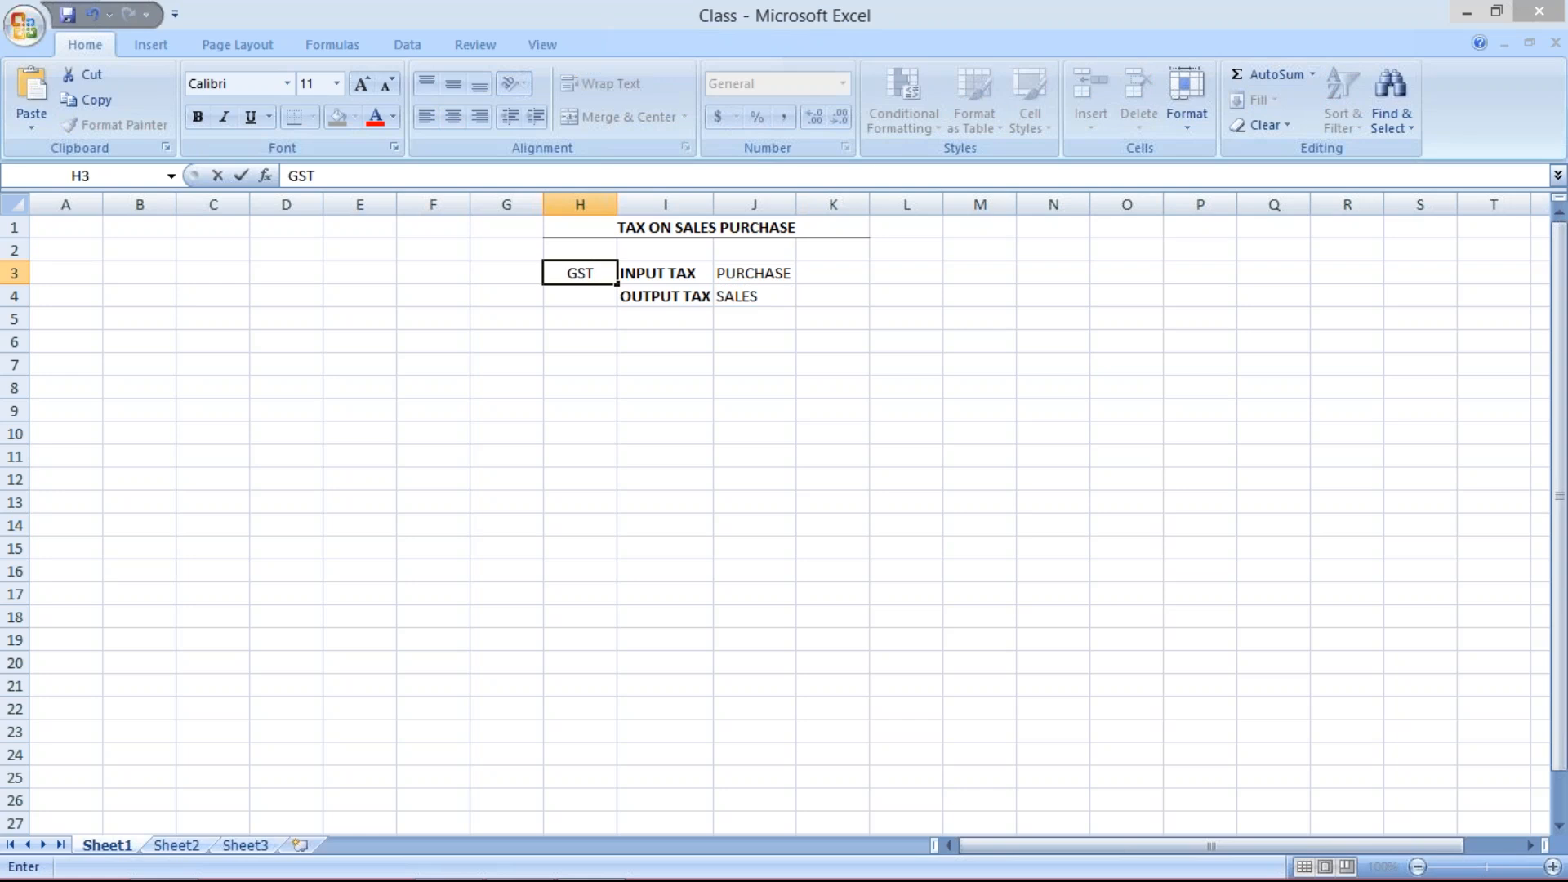
{"action": "key", "text": "Return"}
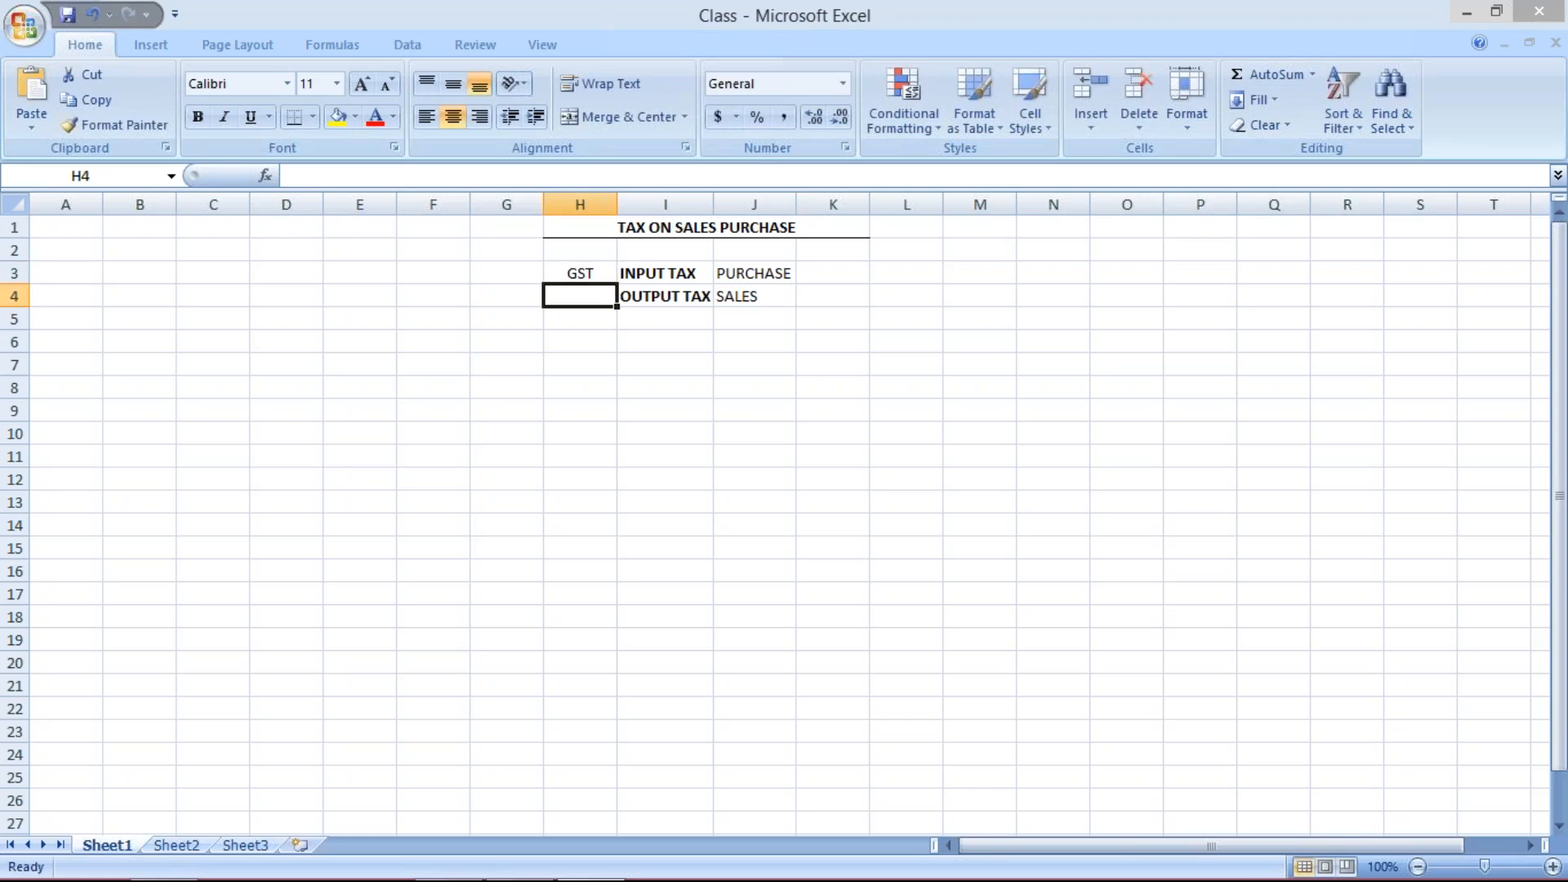
{"action": "type", "text": "S"}
{"action": "key", "text": "BackSpace"}
{"action": "type", "text": "GST"}
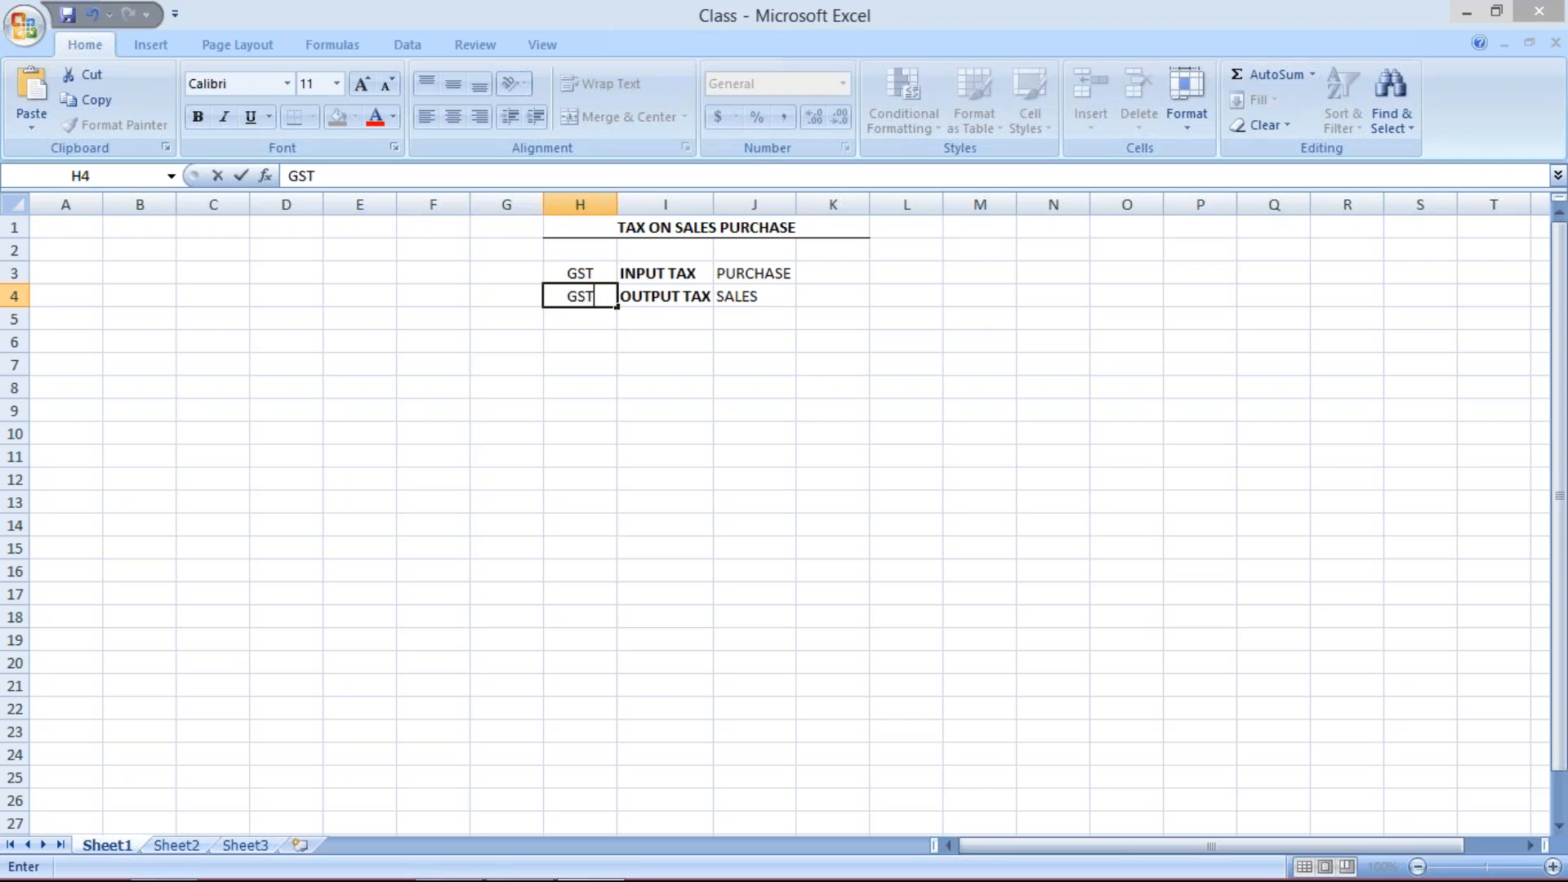
{"action": "key", "text": "Return"}
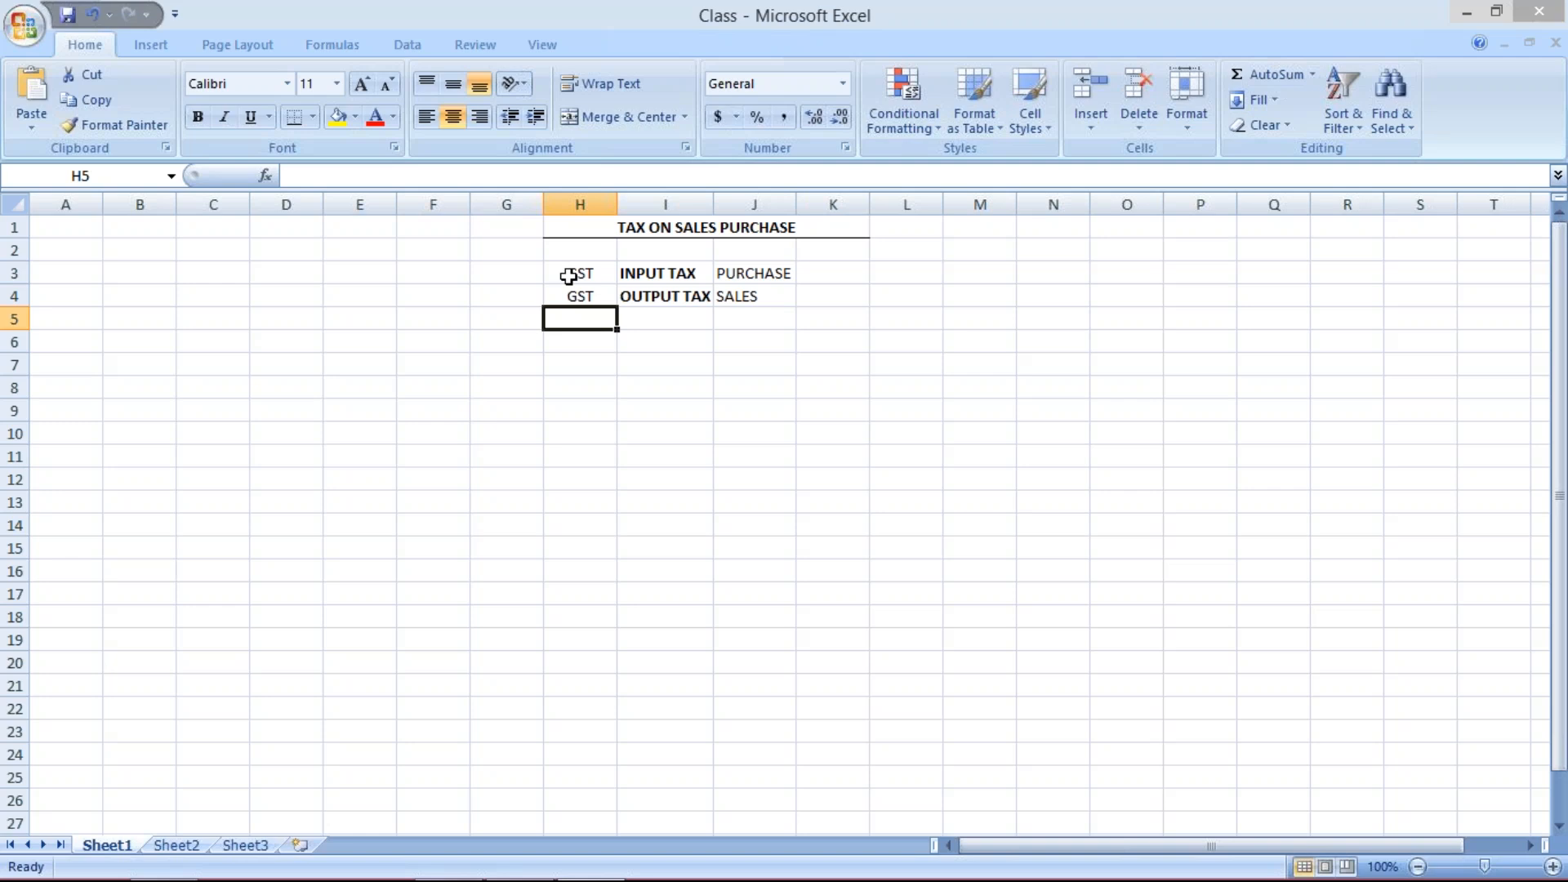
- Fill row 7 with the label PURCH., the amount 1000 and the rate 10%
{"action": "left_click", "coordinate": [646, 362]}
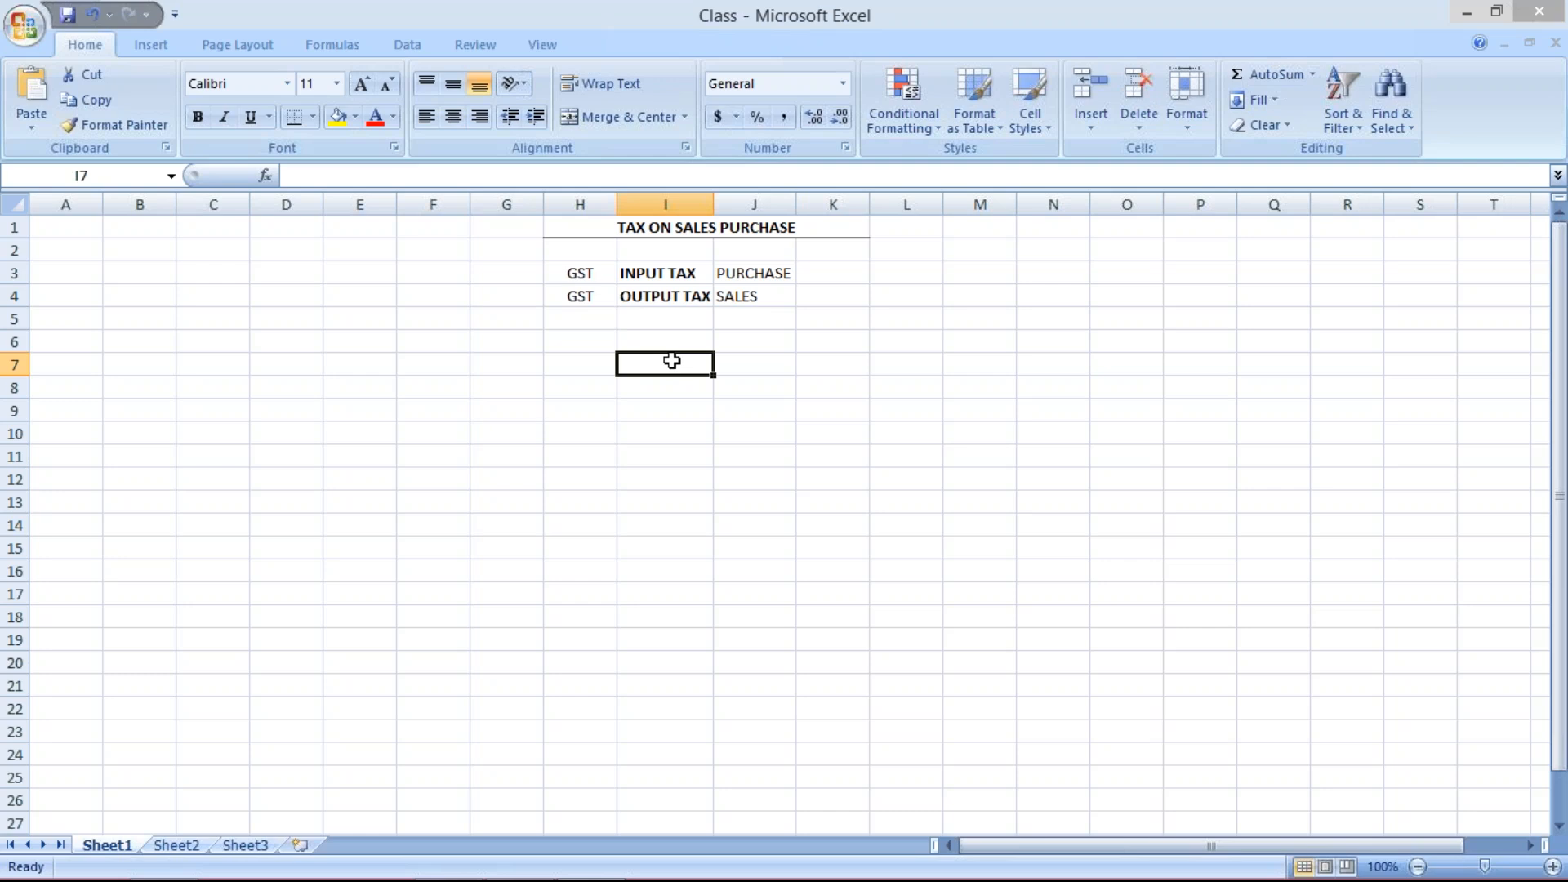
{"action": "type", "text": "PU"}
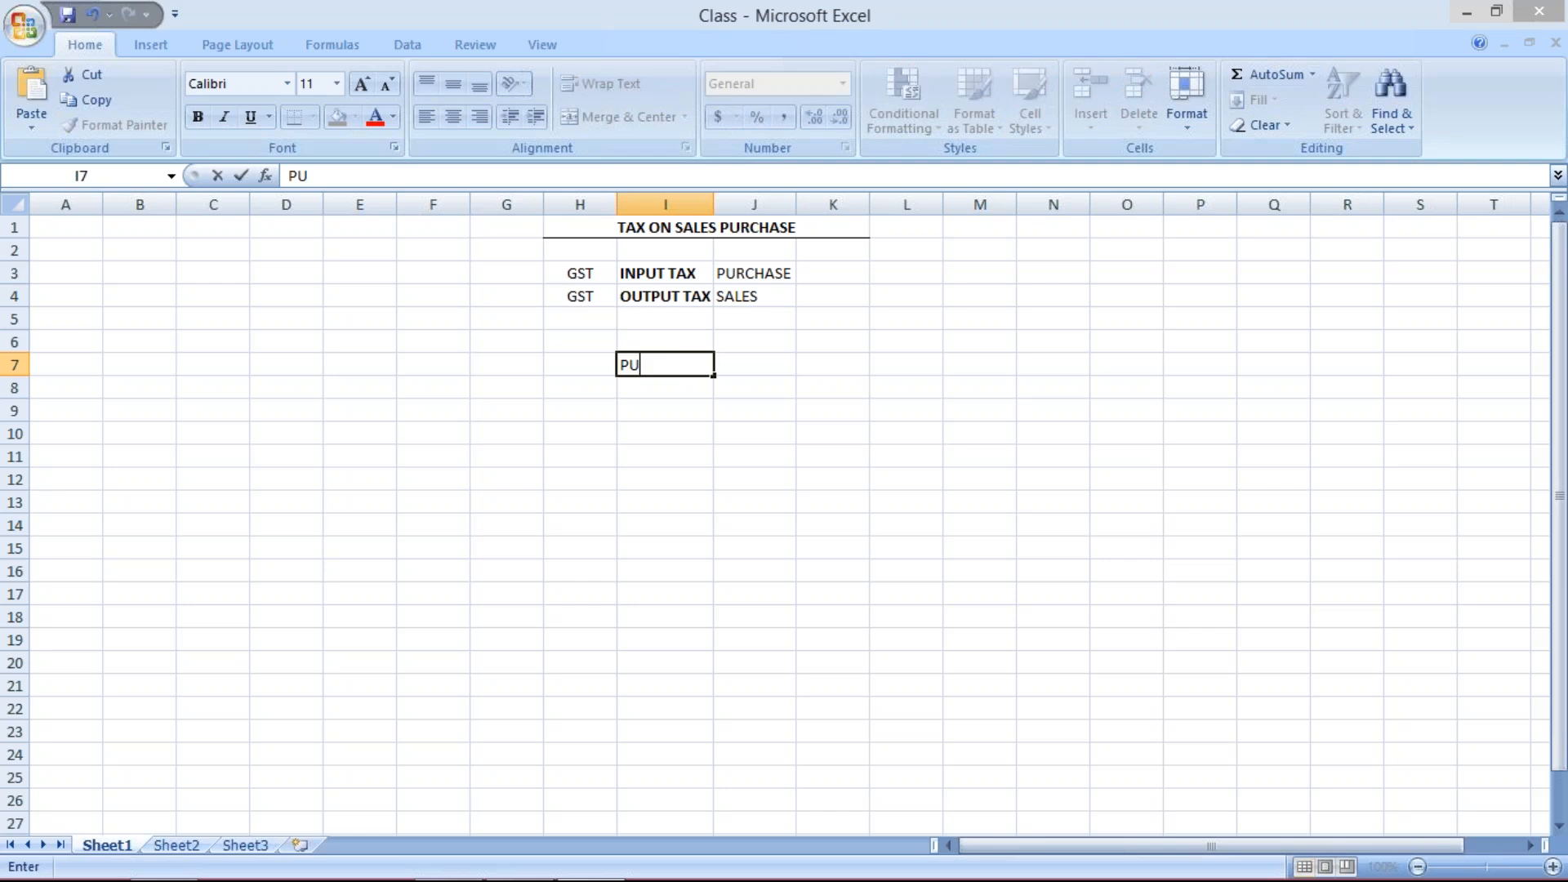
{"action": "type", "text": "RCH."}
{"action": "left_click", "coordinate": [758, 370]}
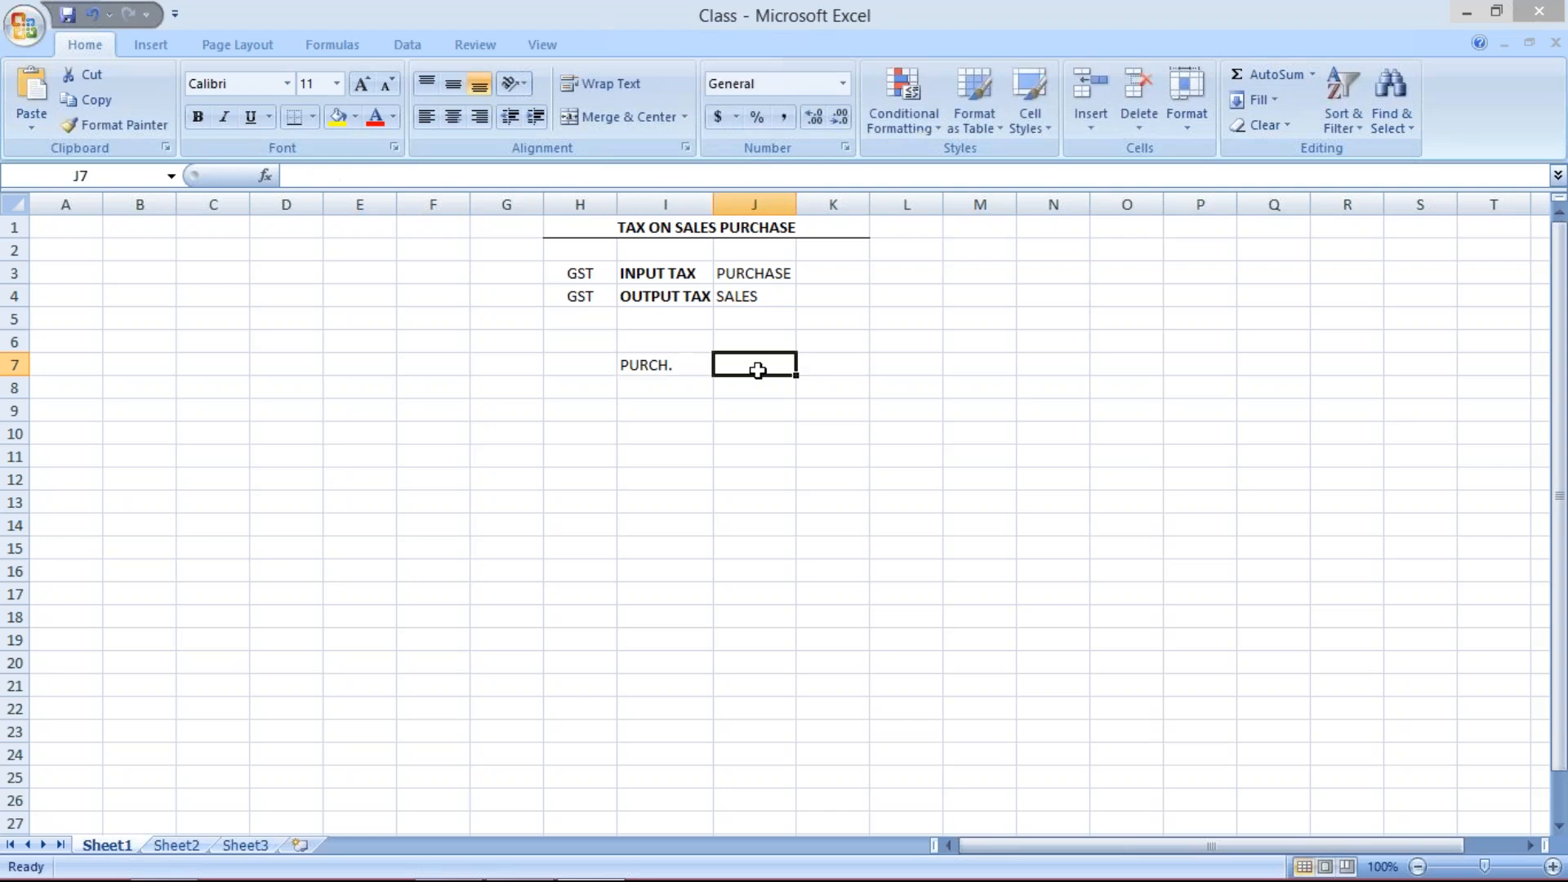
{"action": "type", "text": "1000"}
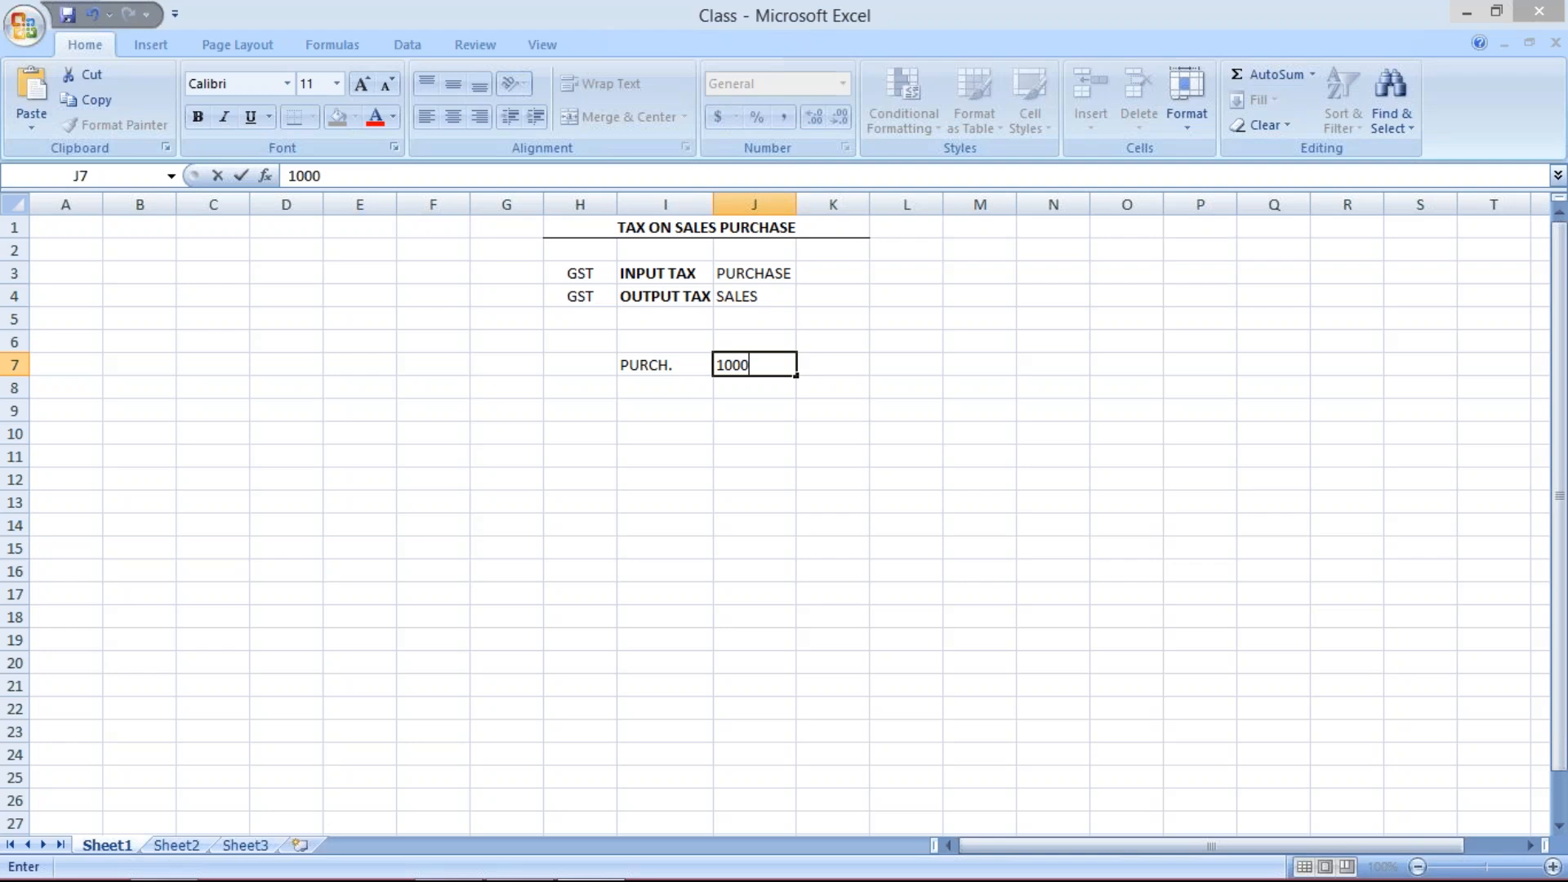
{"action": "left_click", "coordinate": [833, 364]}
{"action": "type", "text": "10"}
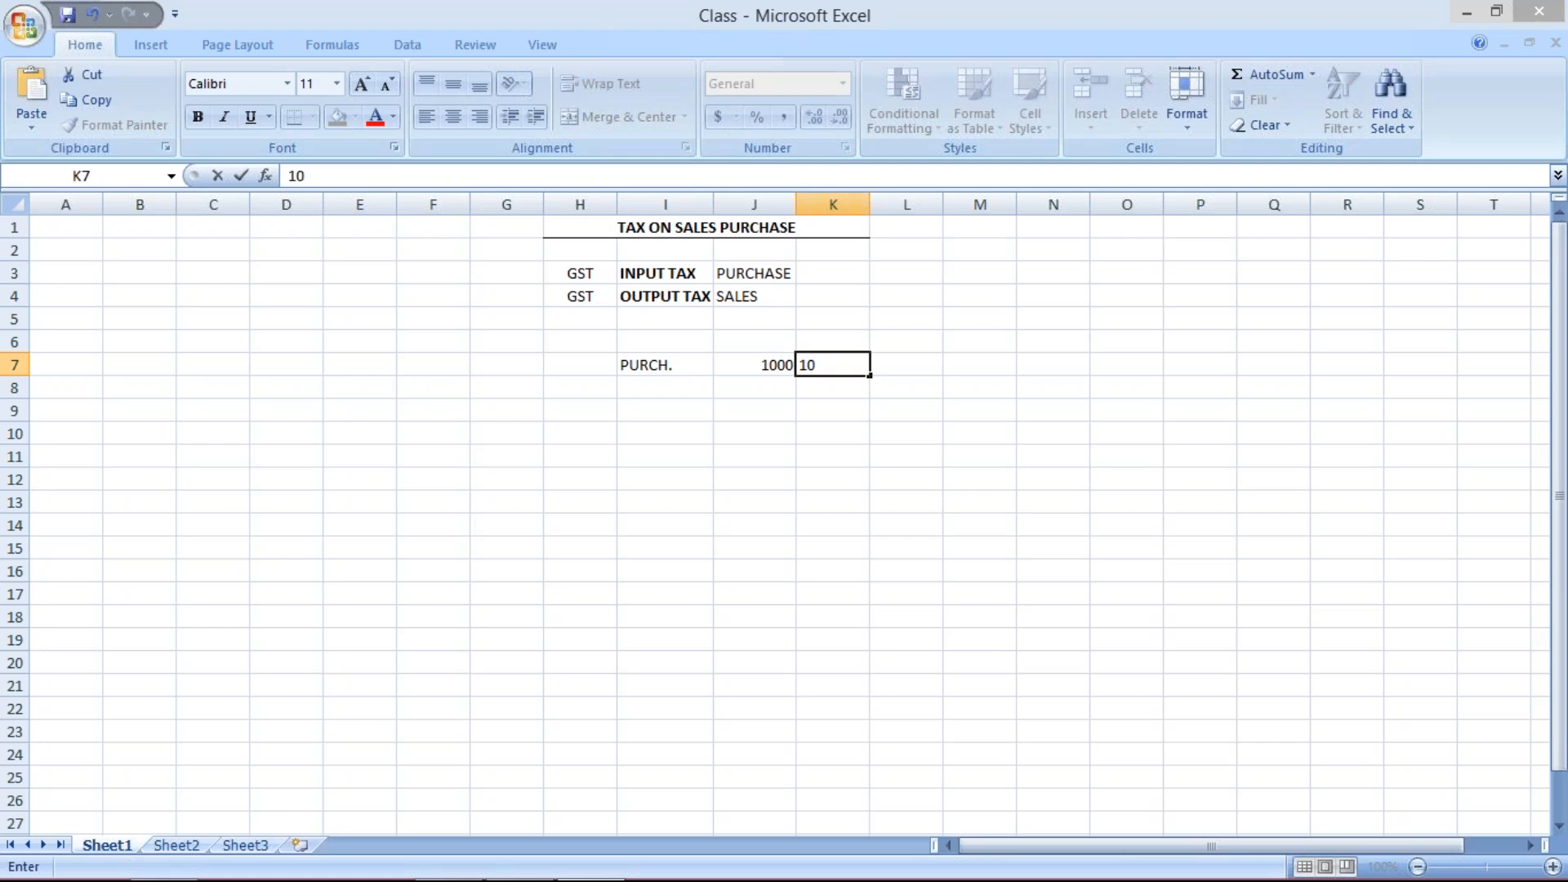
{"action": "type", "text": "%"}
{"action": "key", "text": "Return"}
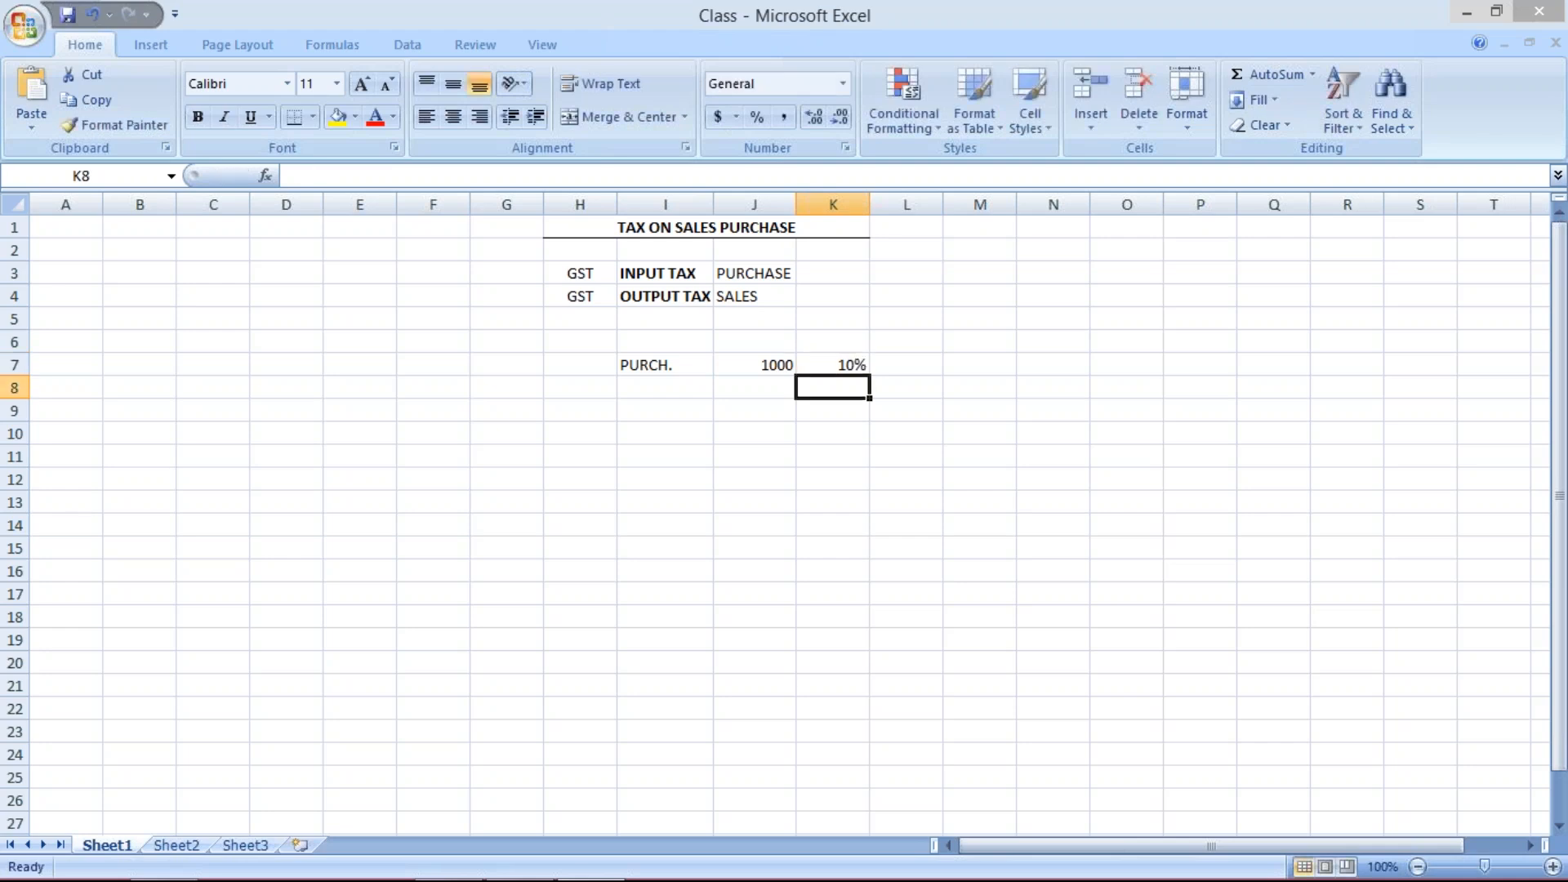
- Label cell I8 as SALES below the purchase row
{"action": "left_click", "coordinate": [902, 364]}
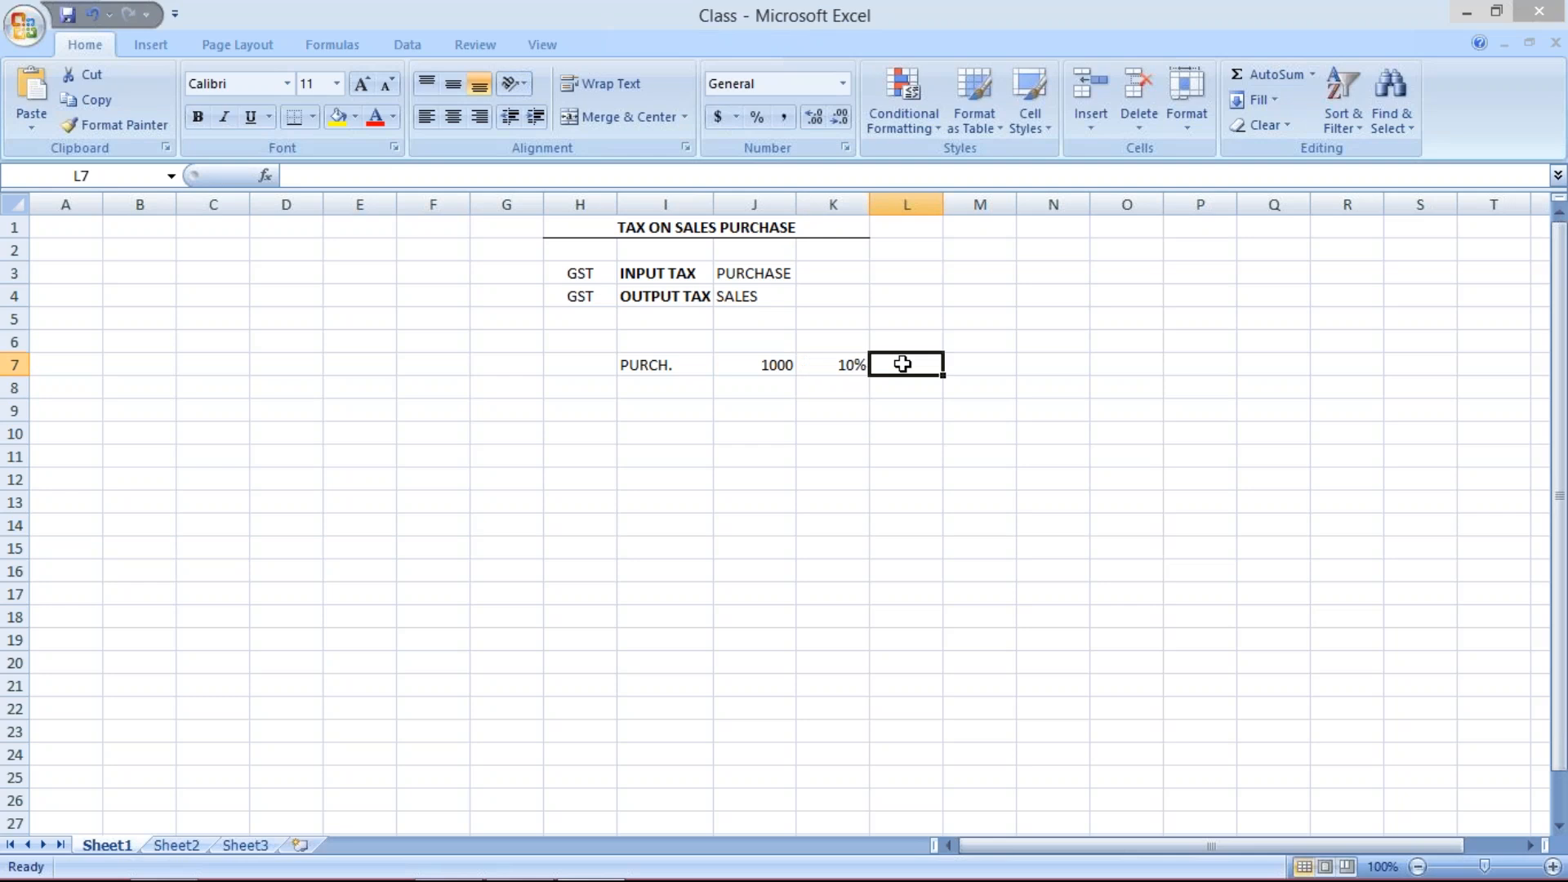
{"action": "left_click", "coordinate": [758, 369]}
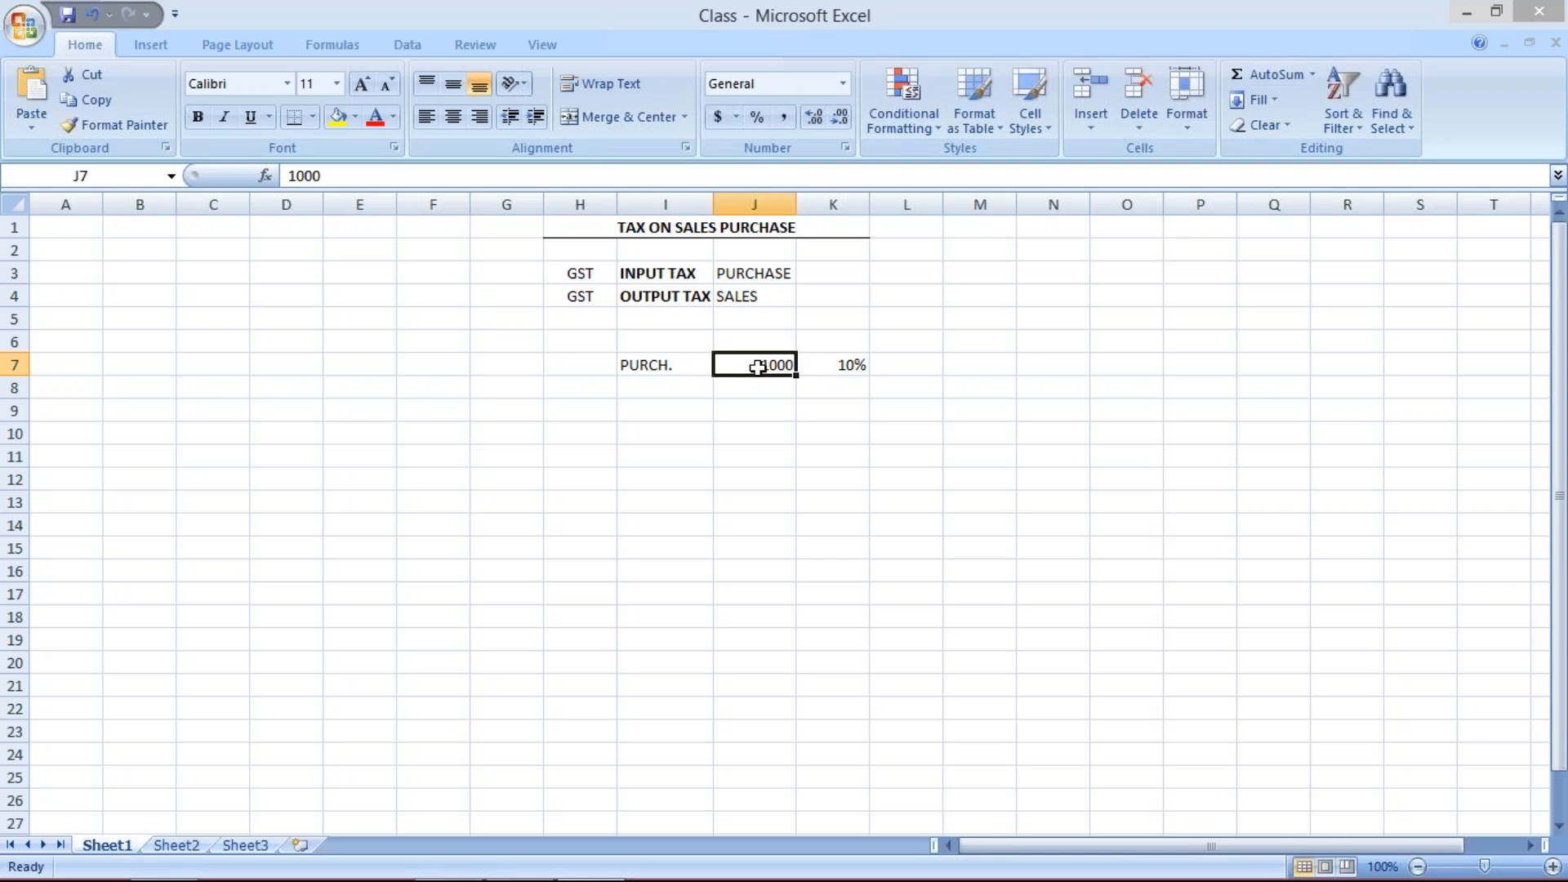
{"action": "left_click", "coordinate": [654, 384]}
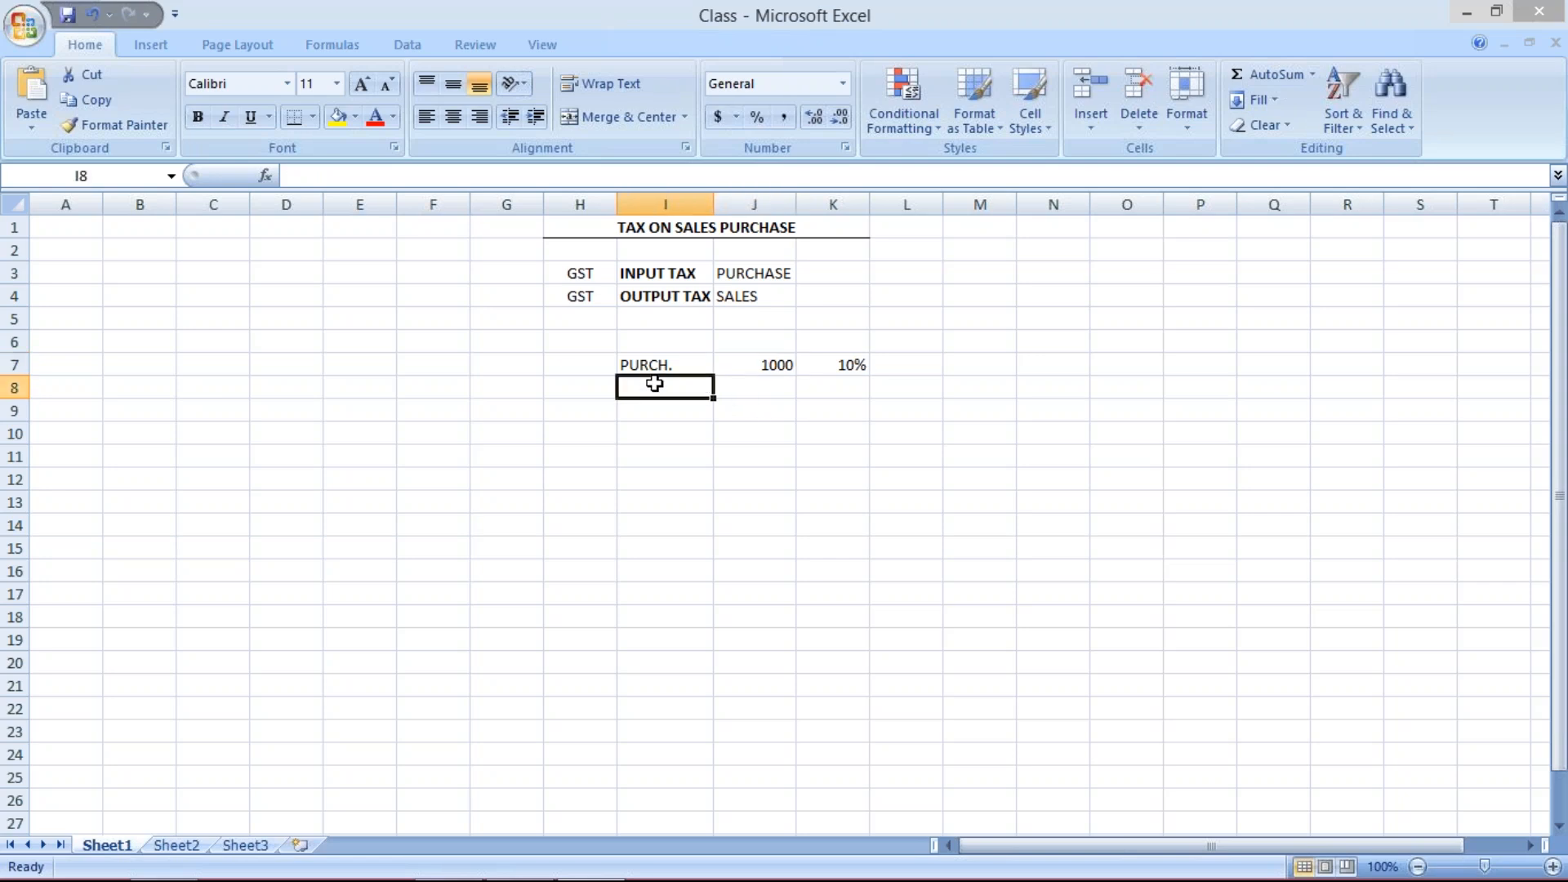
{"action": "type", "text": "SALES"}
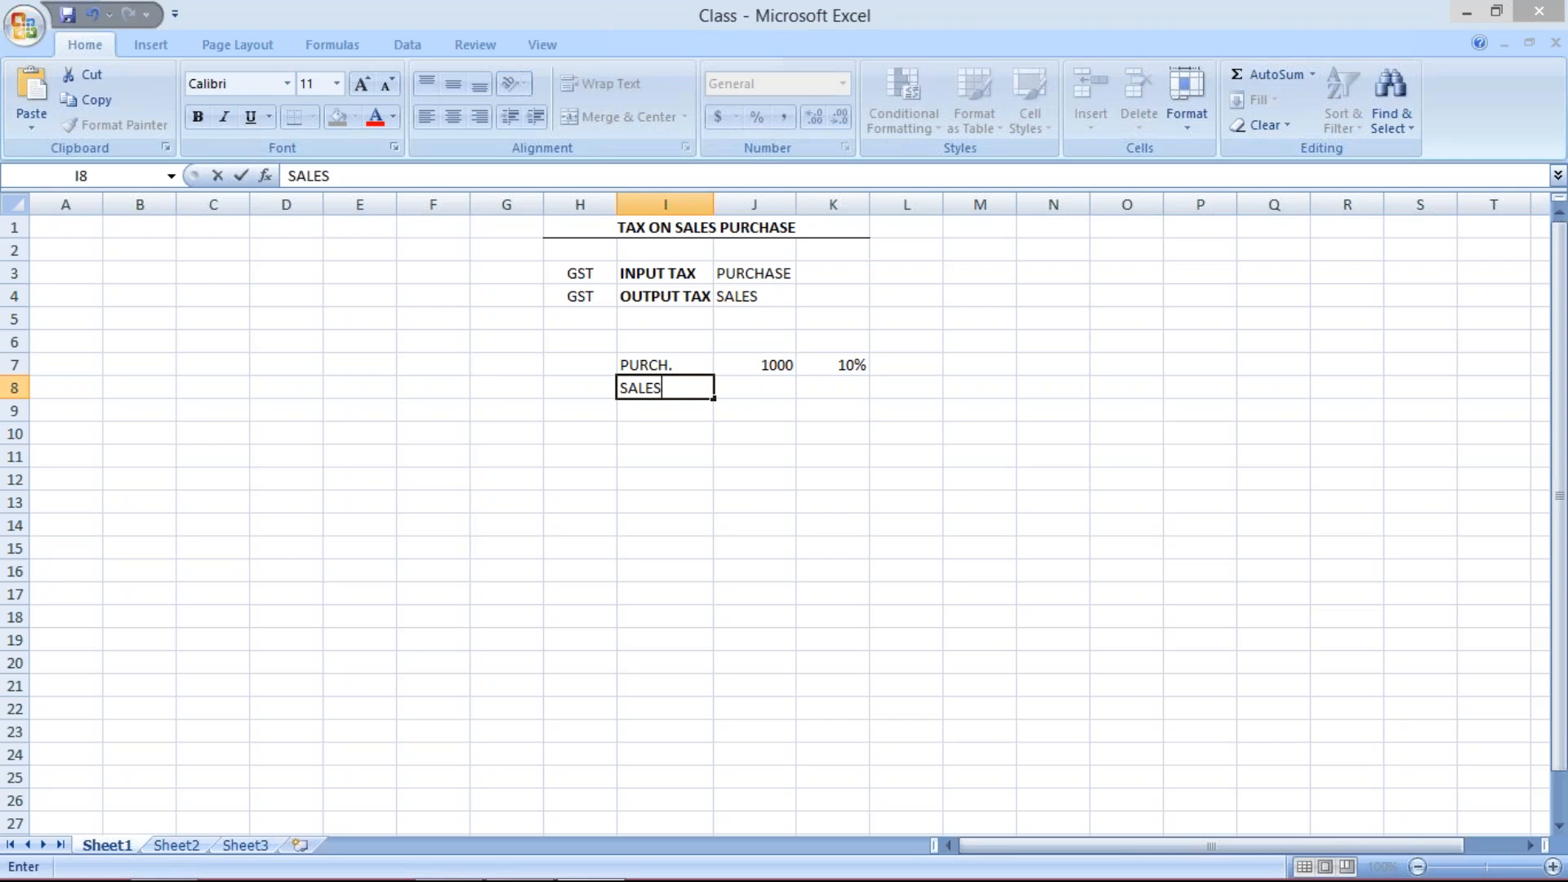
{"action": "left_click", "coordinate": [772, 390]}
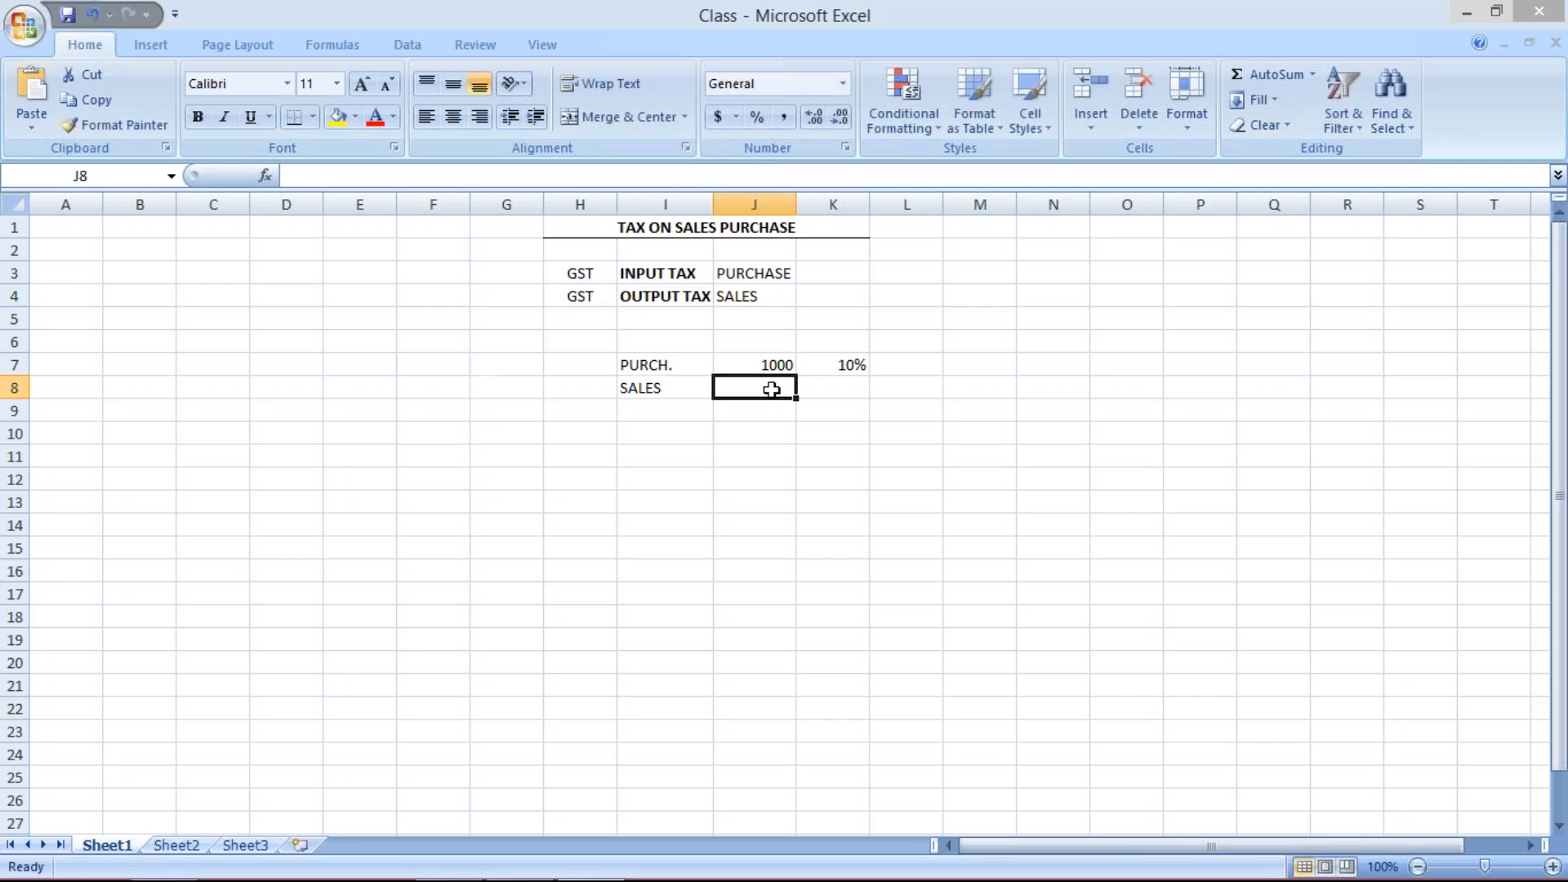
- Enter a sales amount of 2000 in J8 beside the SALES label
{"action": "type", "text": "7"}
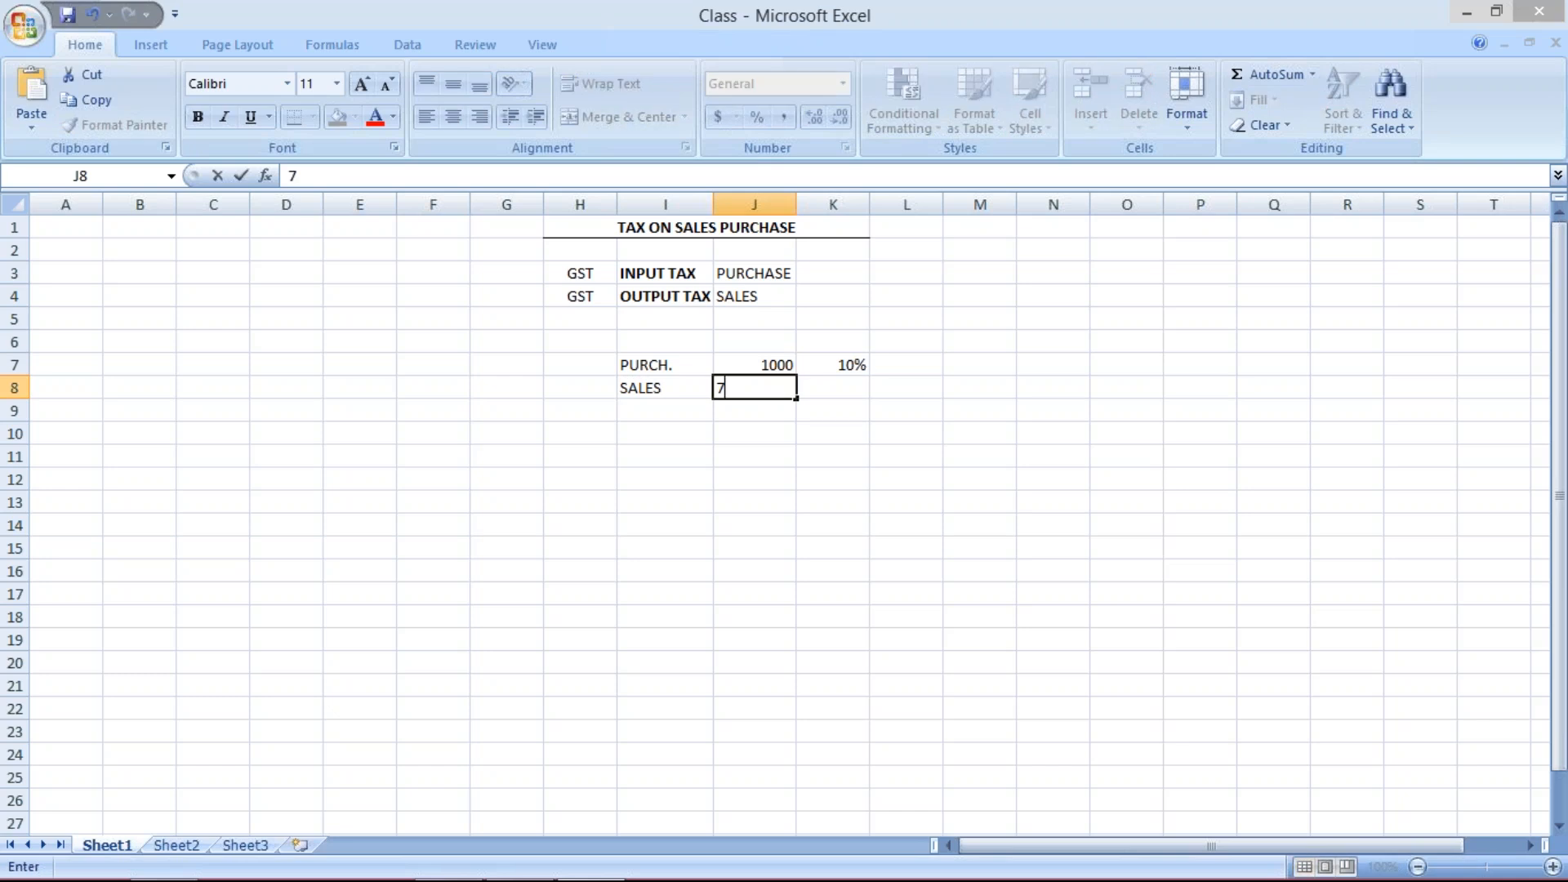
{"action": "key", "text": "BackSpace"}
{"action": "type", "text": "1000"}
{"action": "key", "text": "Tab"}
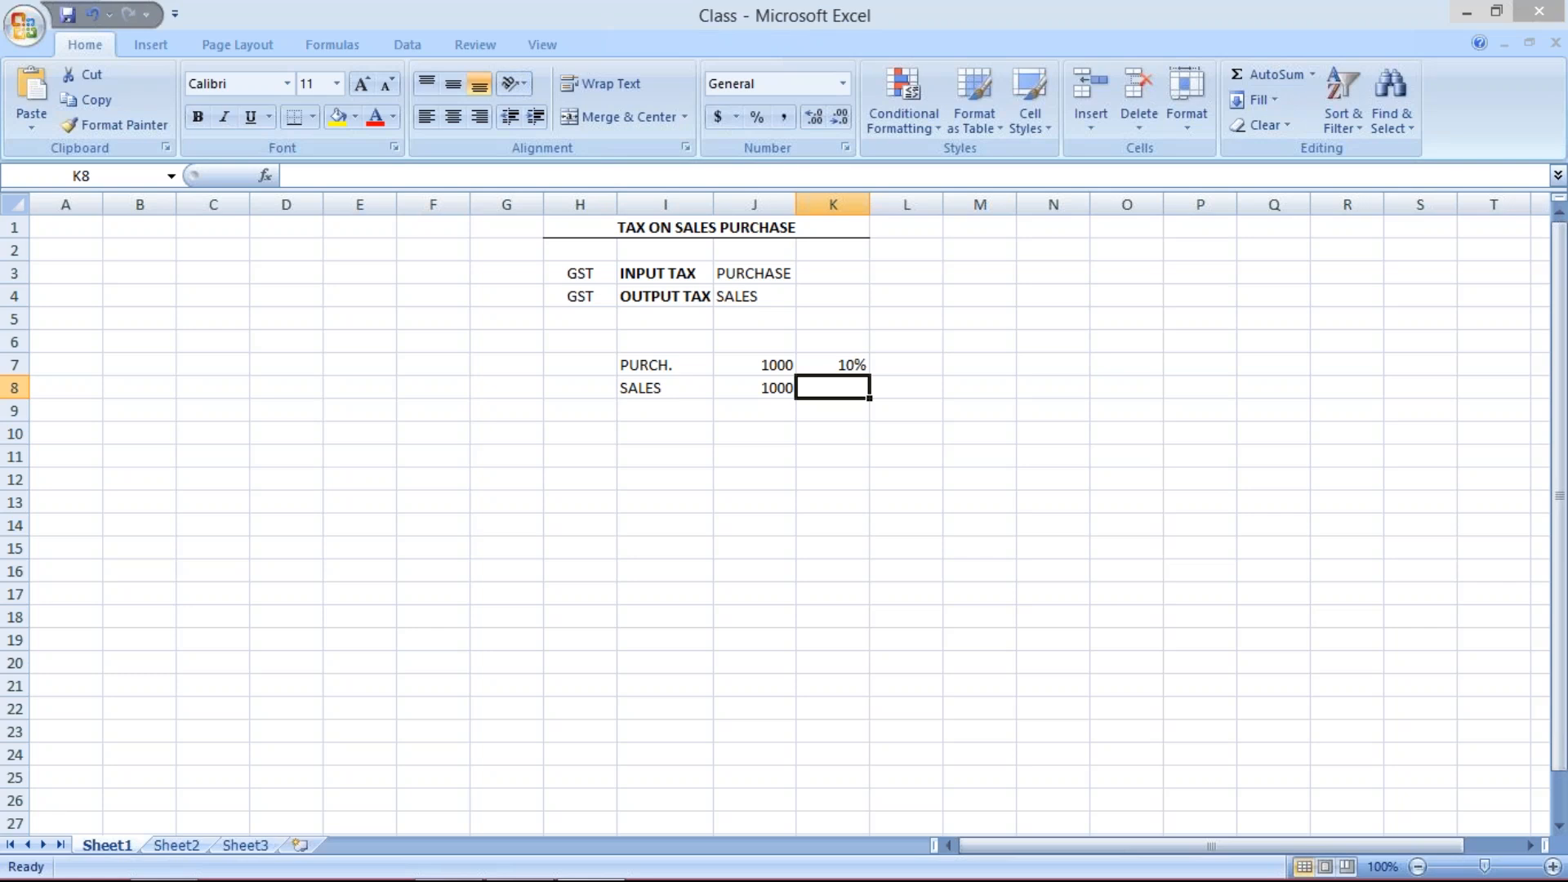
{"action": "left_click", "coordinate": [762, 388]}
{"action": "type", "text": "2000"}
{"action": "key", "text": "Return"}
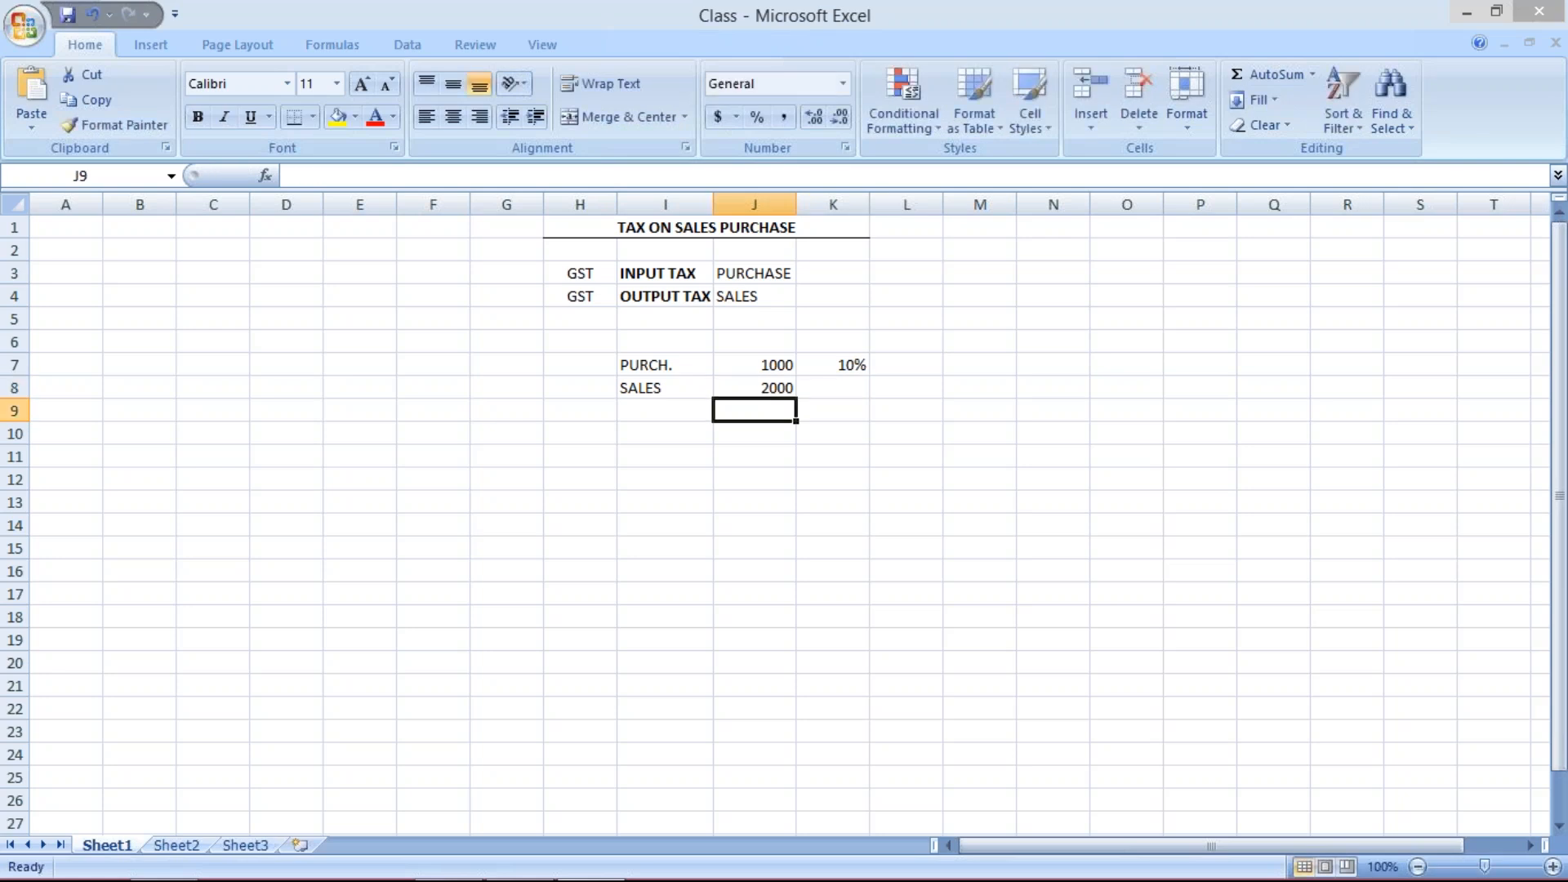
- Fill cell K8 with the 10% rate copied down from K7
{"action": "left_click", "coordinate": [834, 389]}
{"action": "type", "text": "10"}
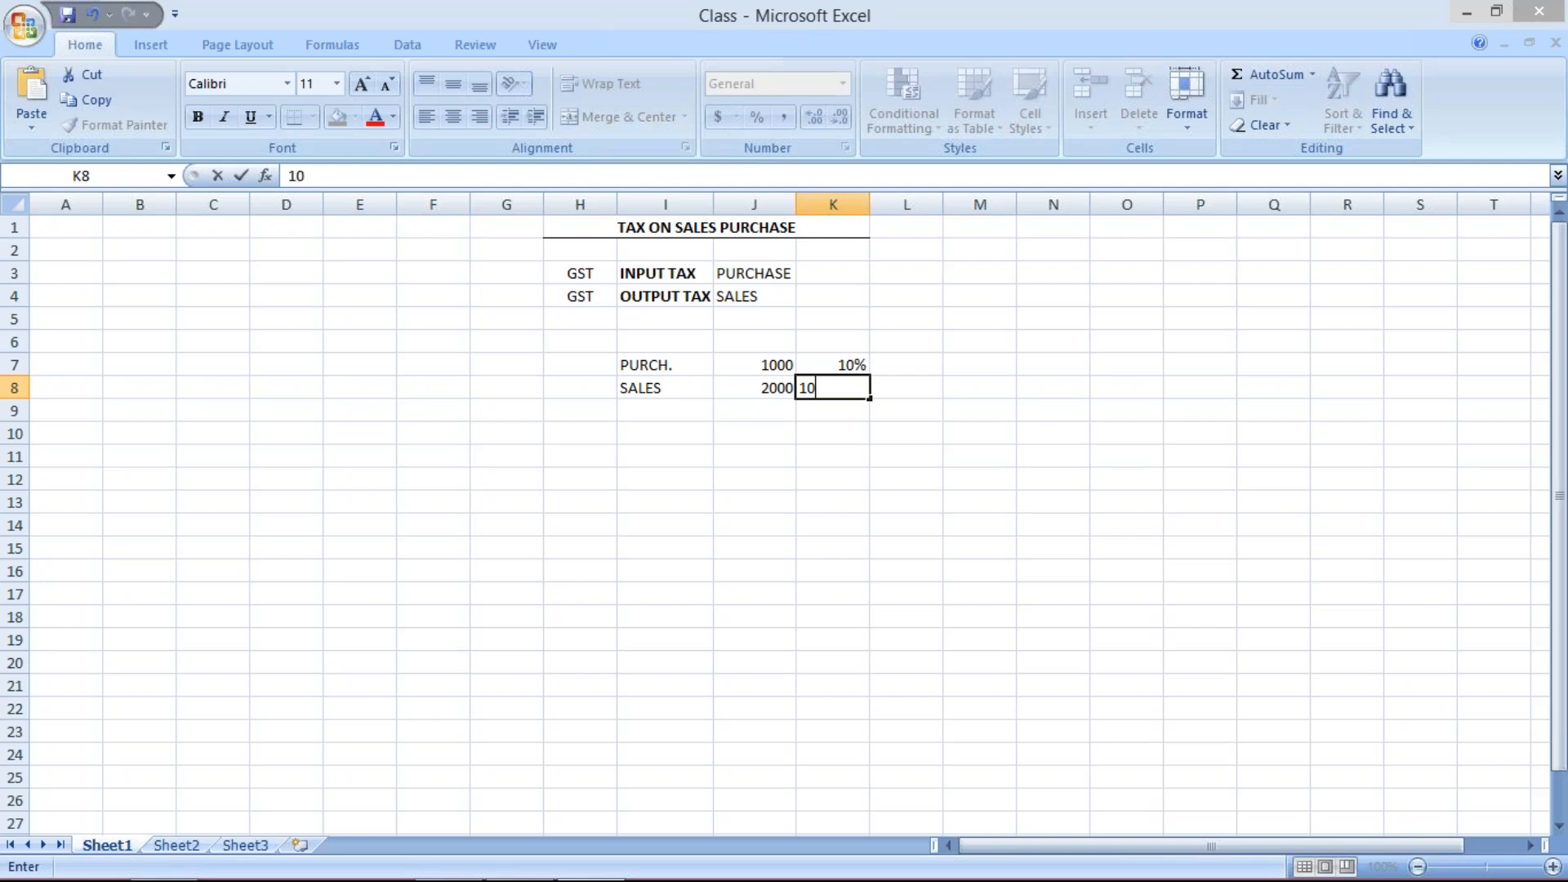
{"action": "key", "text": "BackSpace"}
{"action": "key", "text": "BackSpace"}
{"action": "key", "text": "Return"}
{"action": "key", "text": "Up"}
{"action": "key", "text": "ctrl+d"}
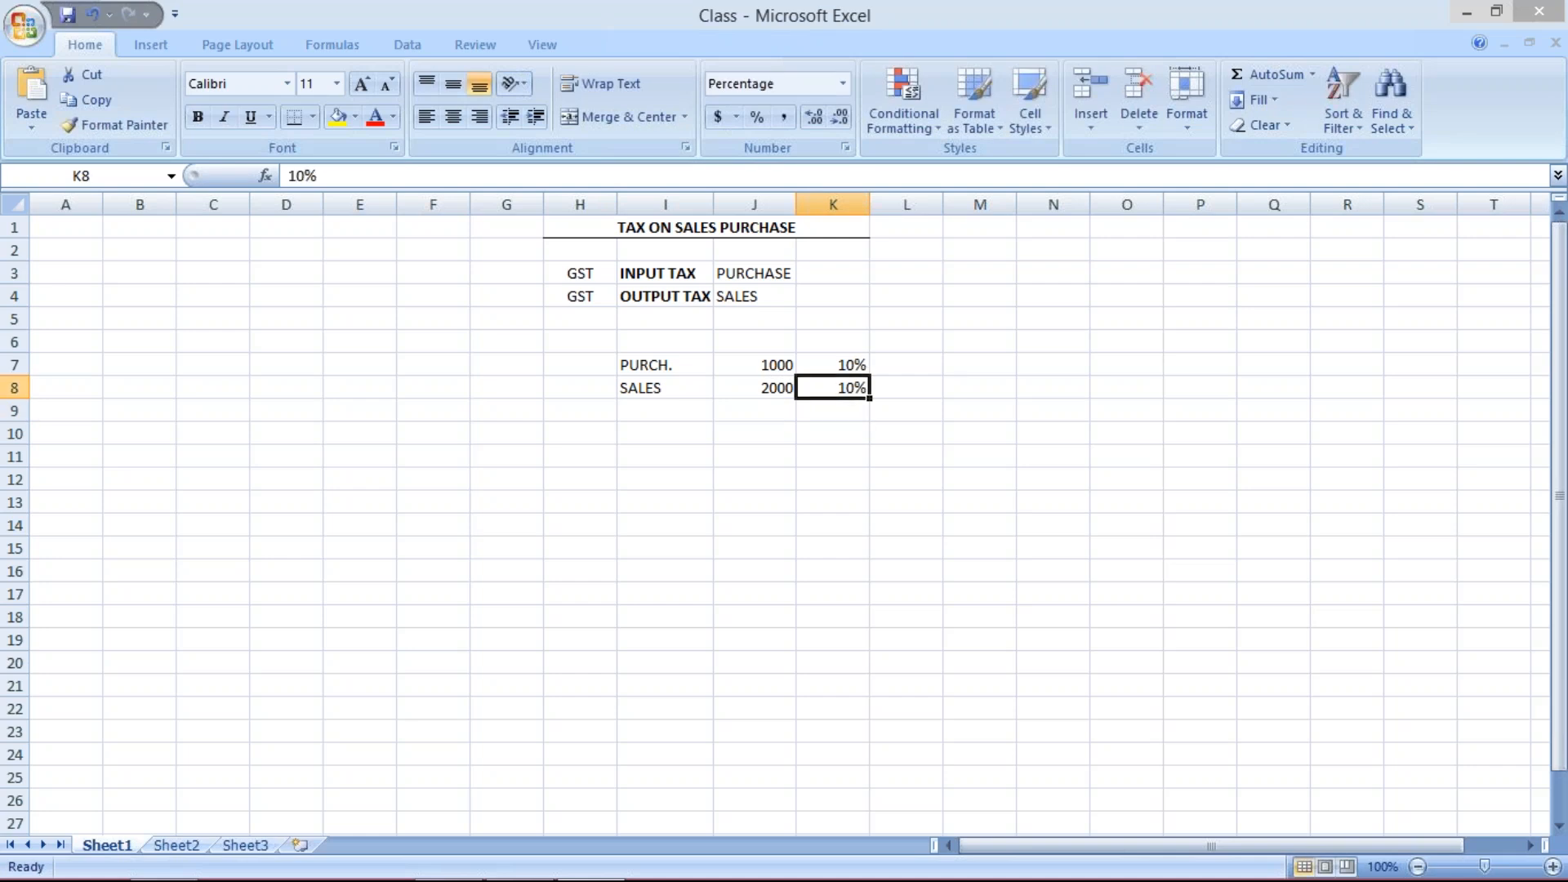
- Enter the tax amounts 100 in L7 and 200 in L8
{"action": "left_click", "coordinate": [907, 365]}
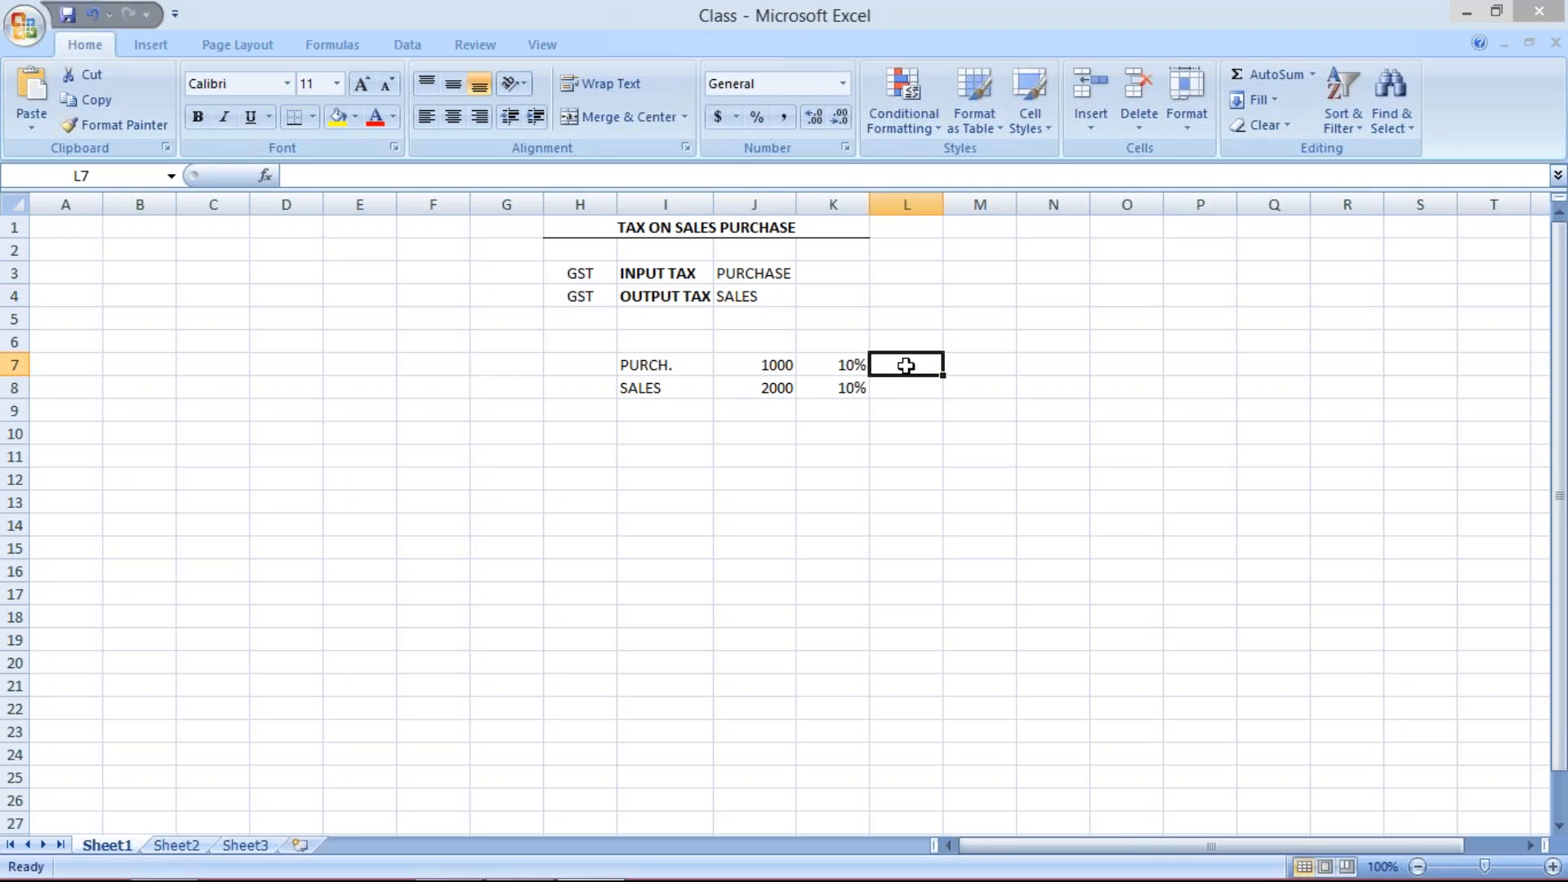
{"action": "type", "text": "100"}
{"action": "key", "text": "Return"}
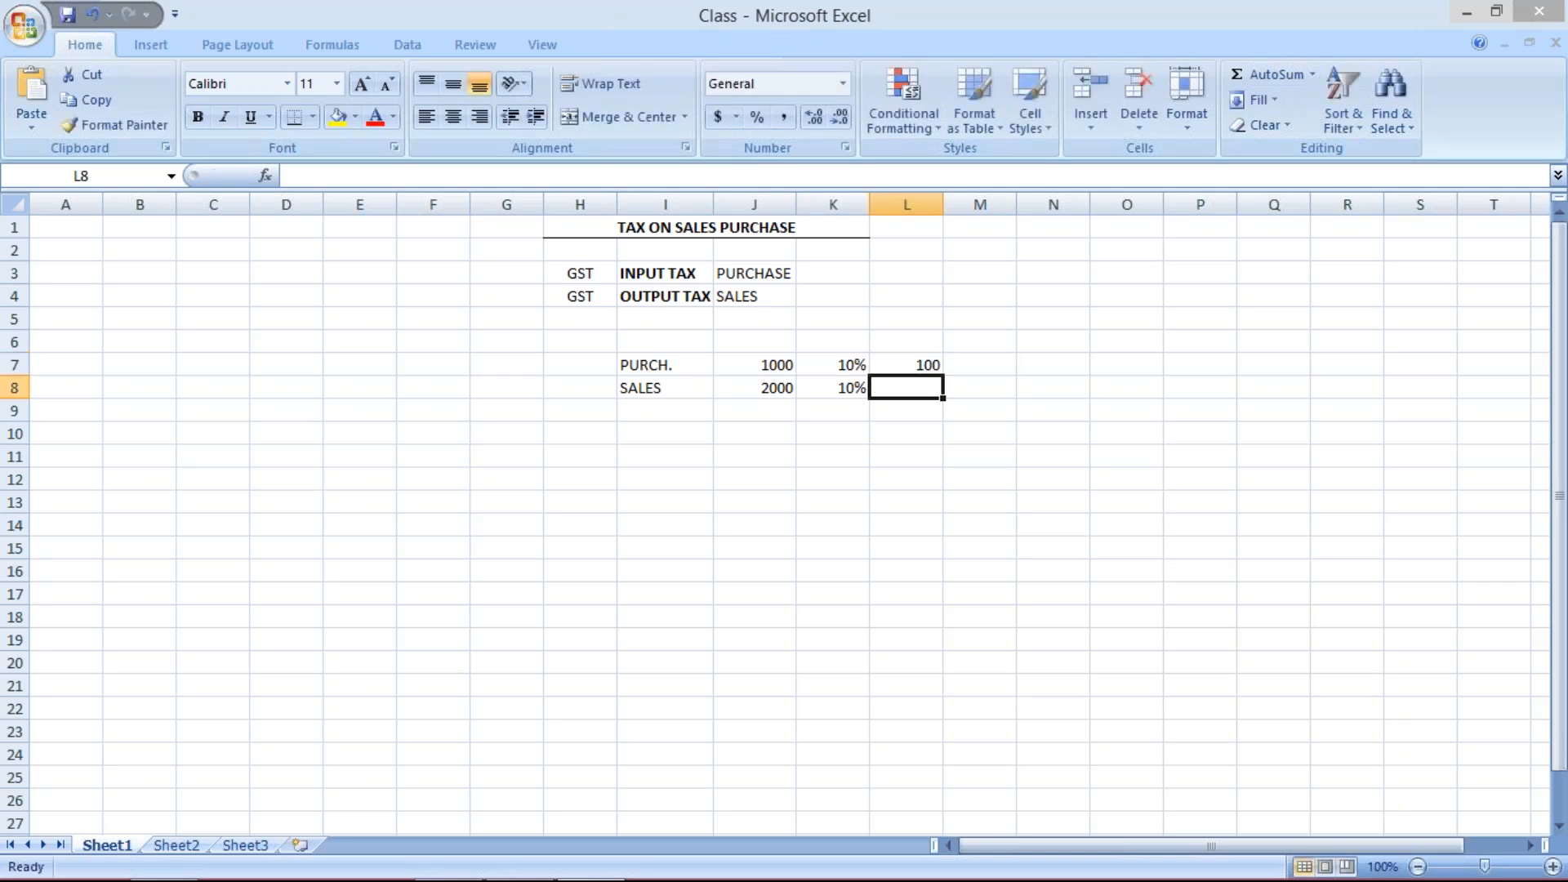
{"action": "type", "text": "200"}
{"action": "key", "text": "Return"}
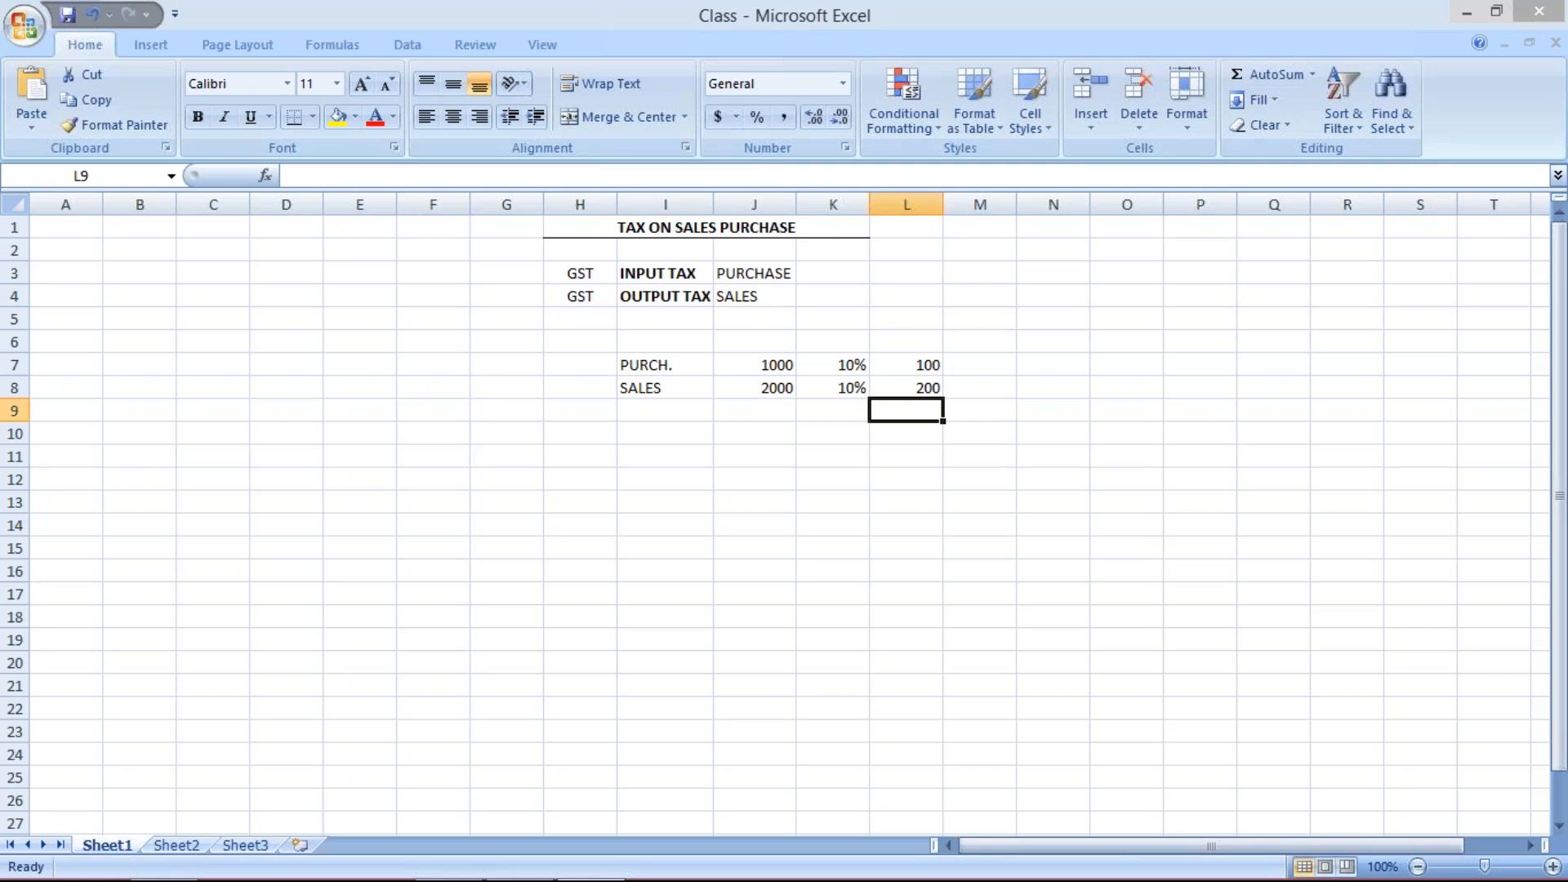
- Review the purchase and sales amounts, rates and tax values in rows 7 and 8
{"action": "left_click", "coordinate": [916, 387]}
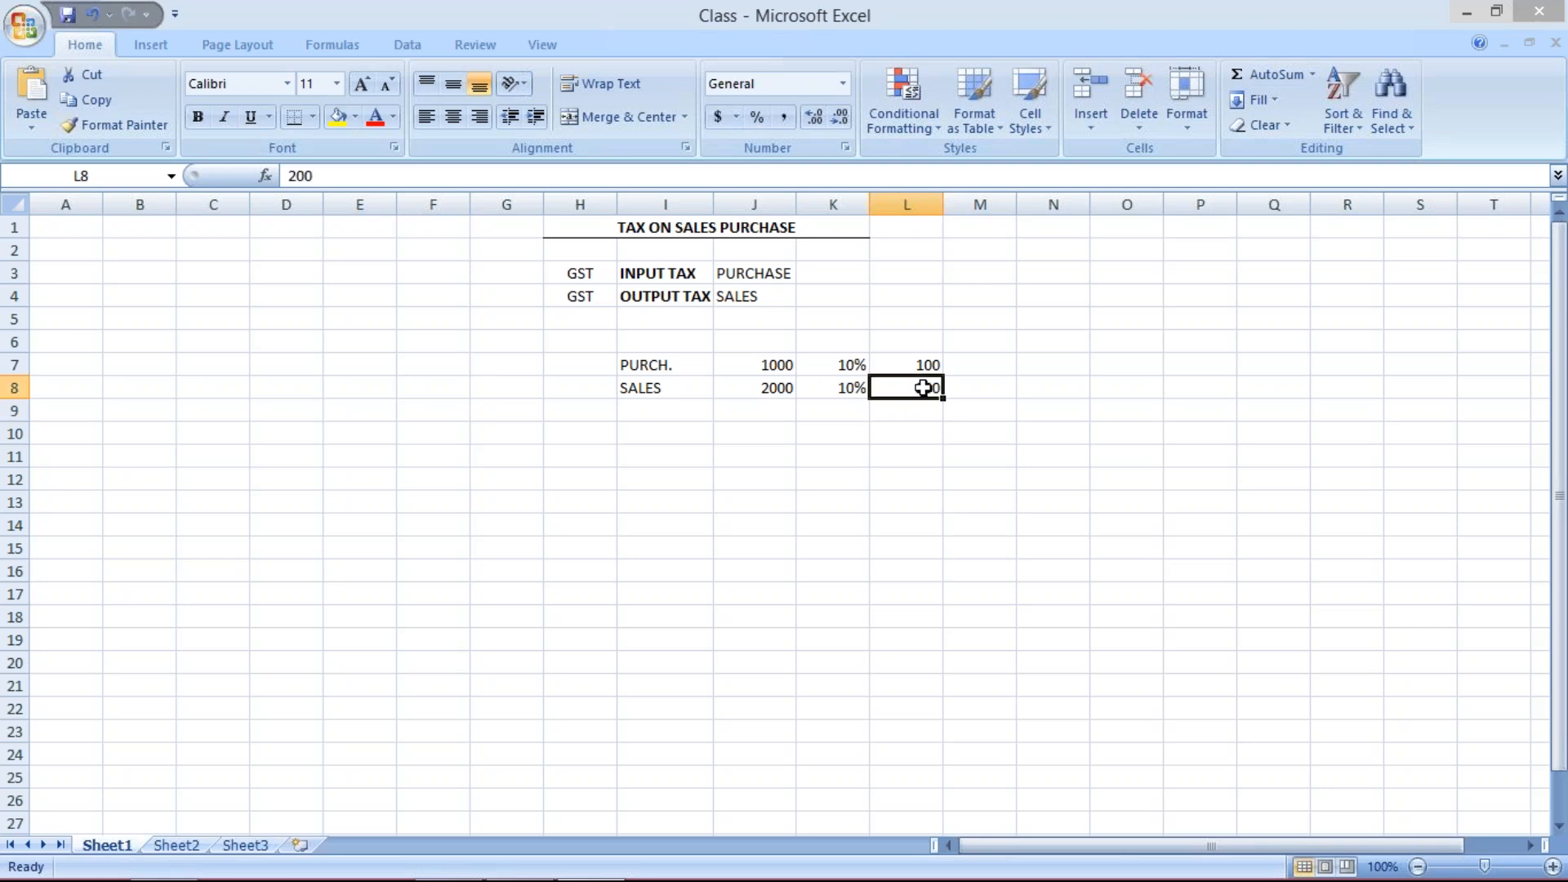
{"action": "left_click", "coordinate": [971, 395]}
{"action": "left_click", "coordinate": [924, 389]}
{"action": "left_click", "coordinate": [917, 365]}
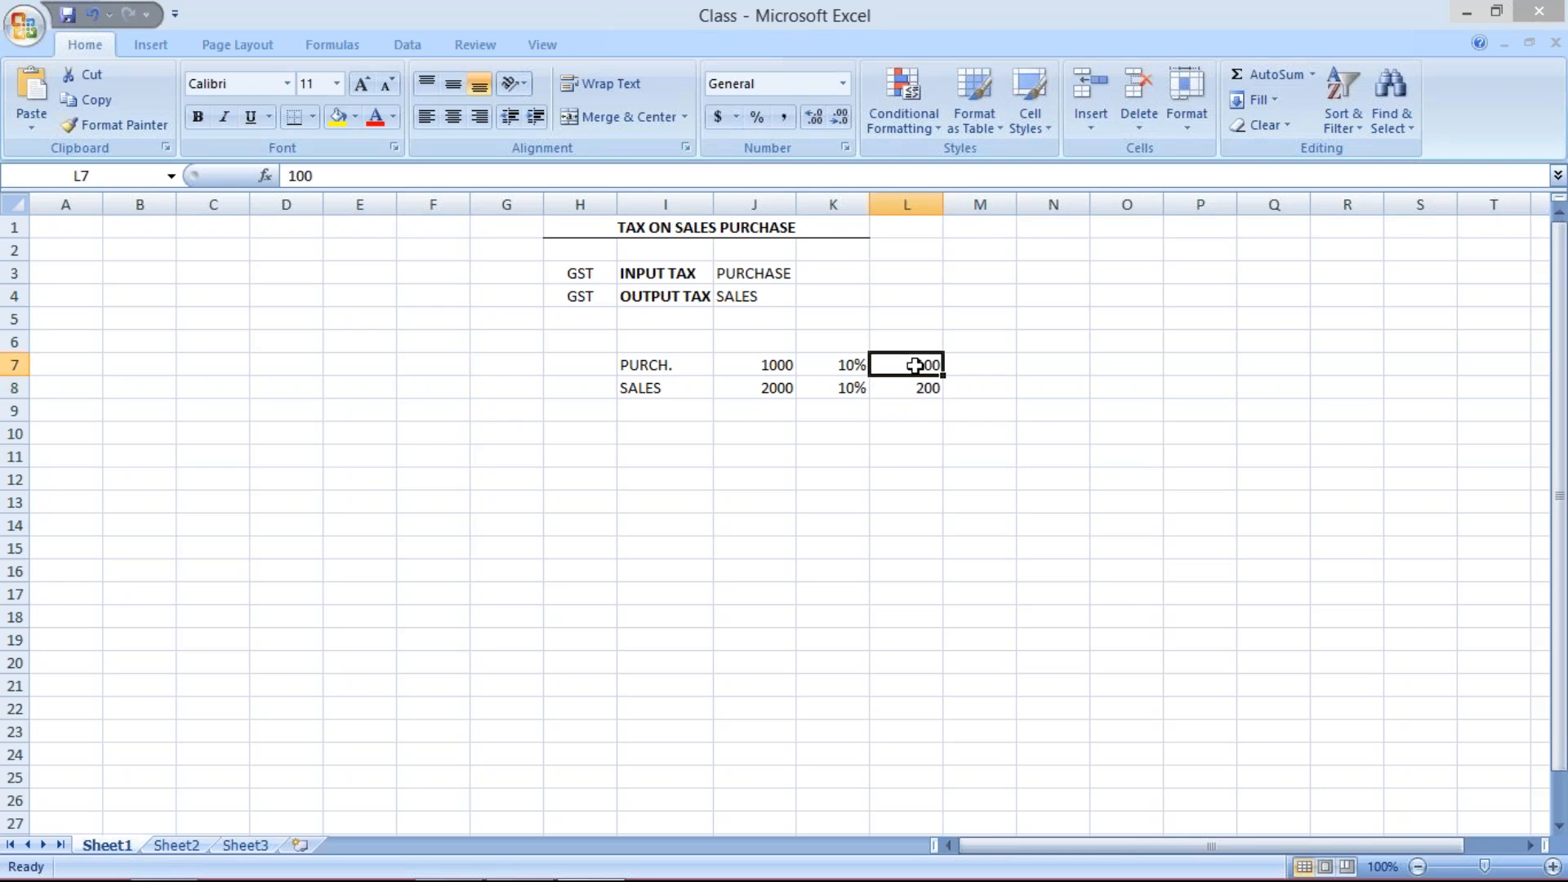
{"action": "left_click", "coordinate": [926, 396]}
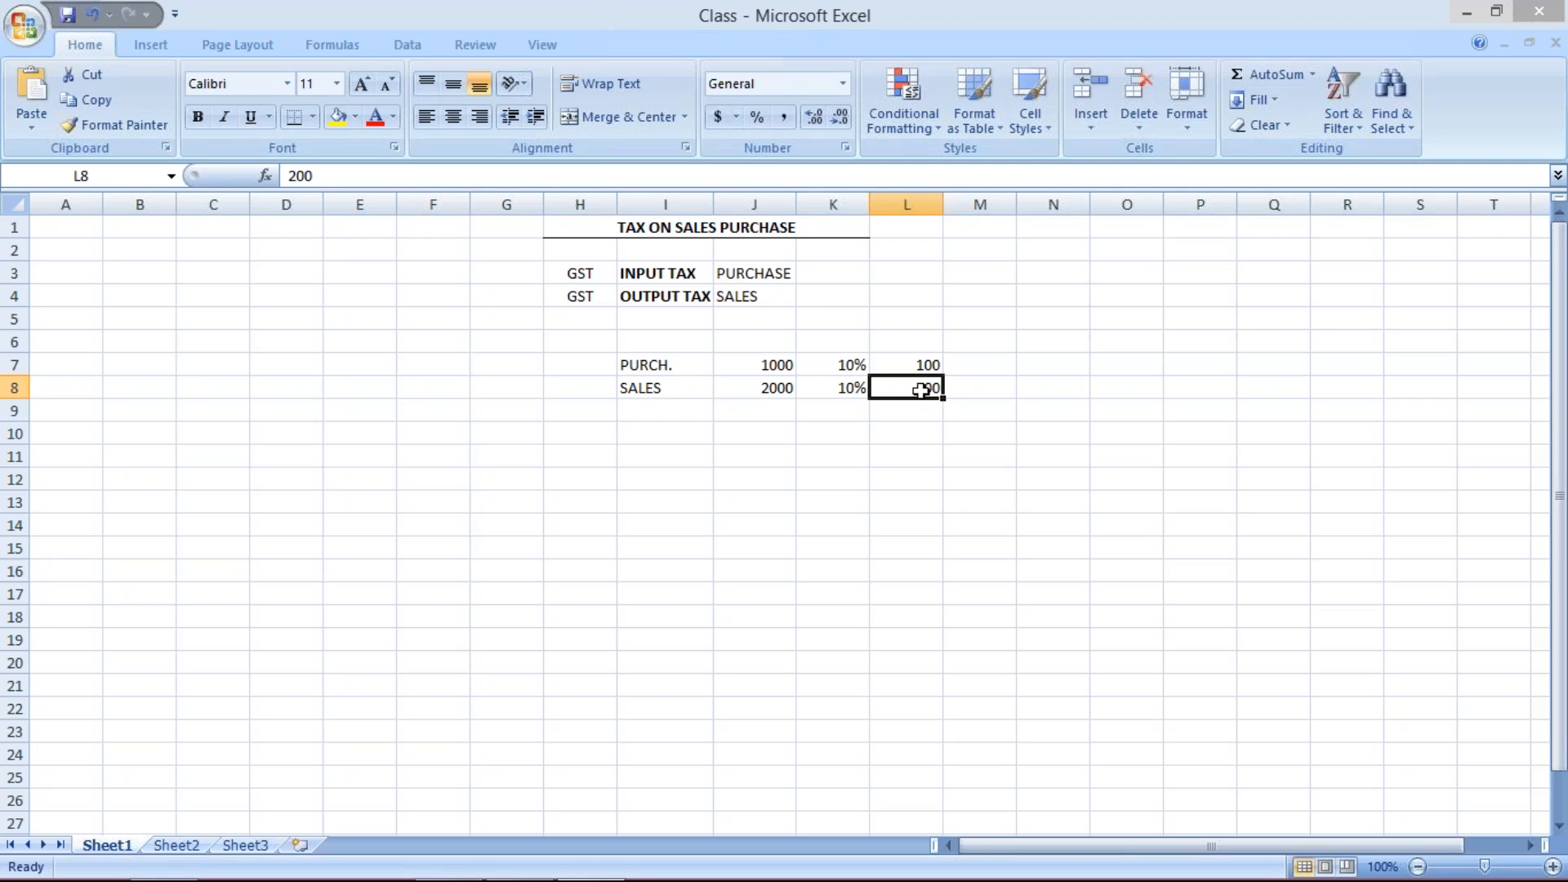
{"action": "left_click", "coordinate": [914, 365]}
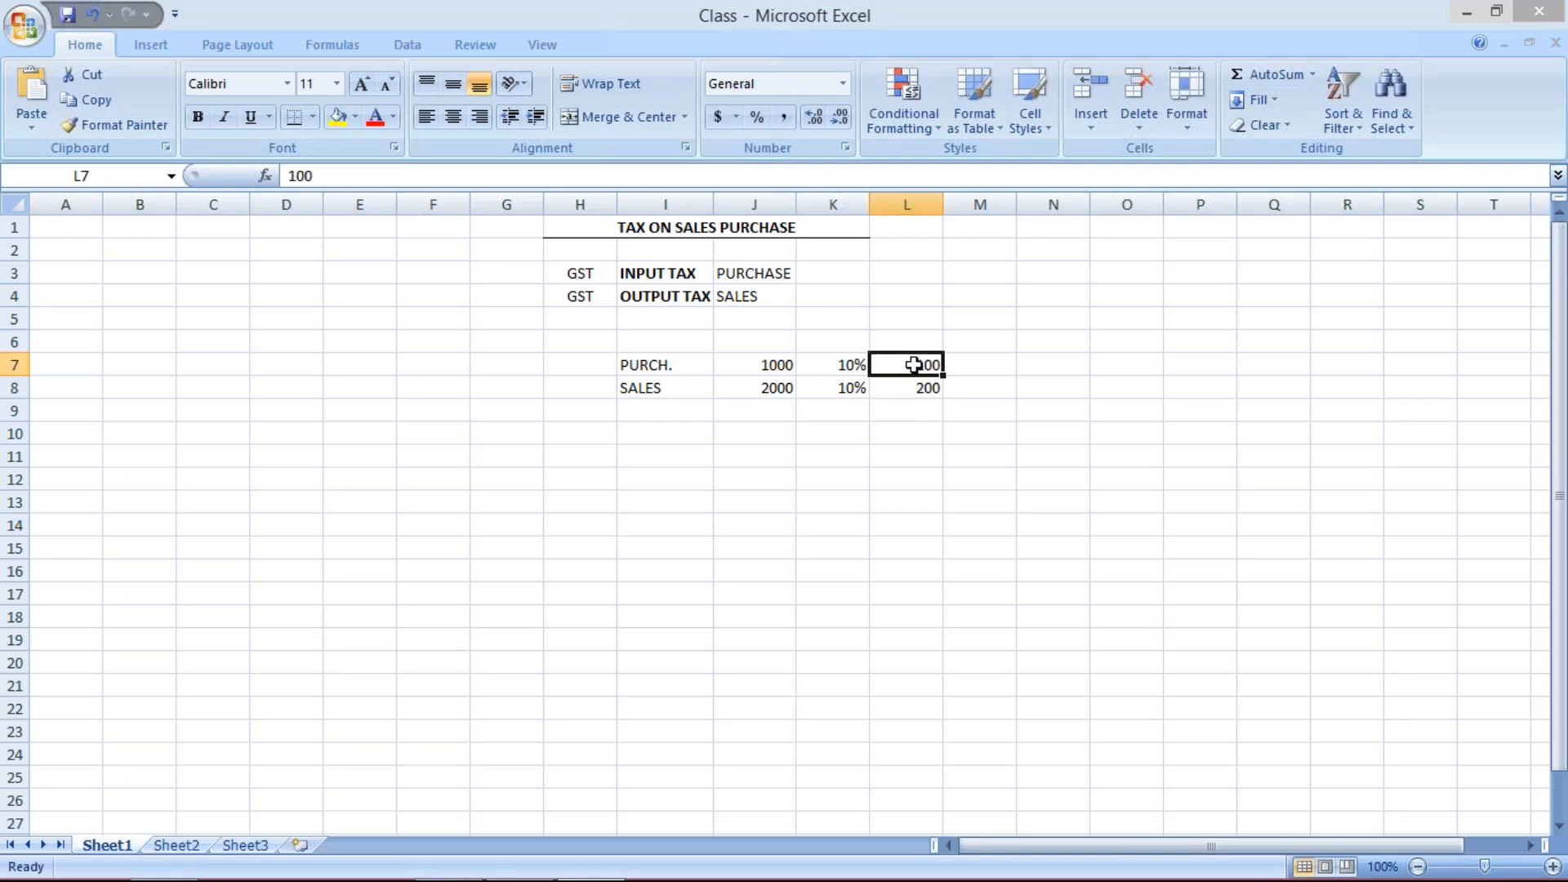
{"action": "left_click", "coordinate": [685, 353]}
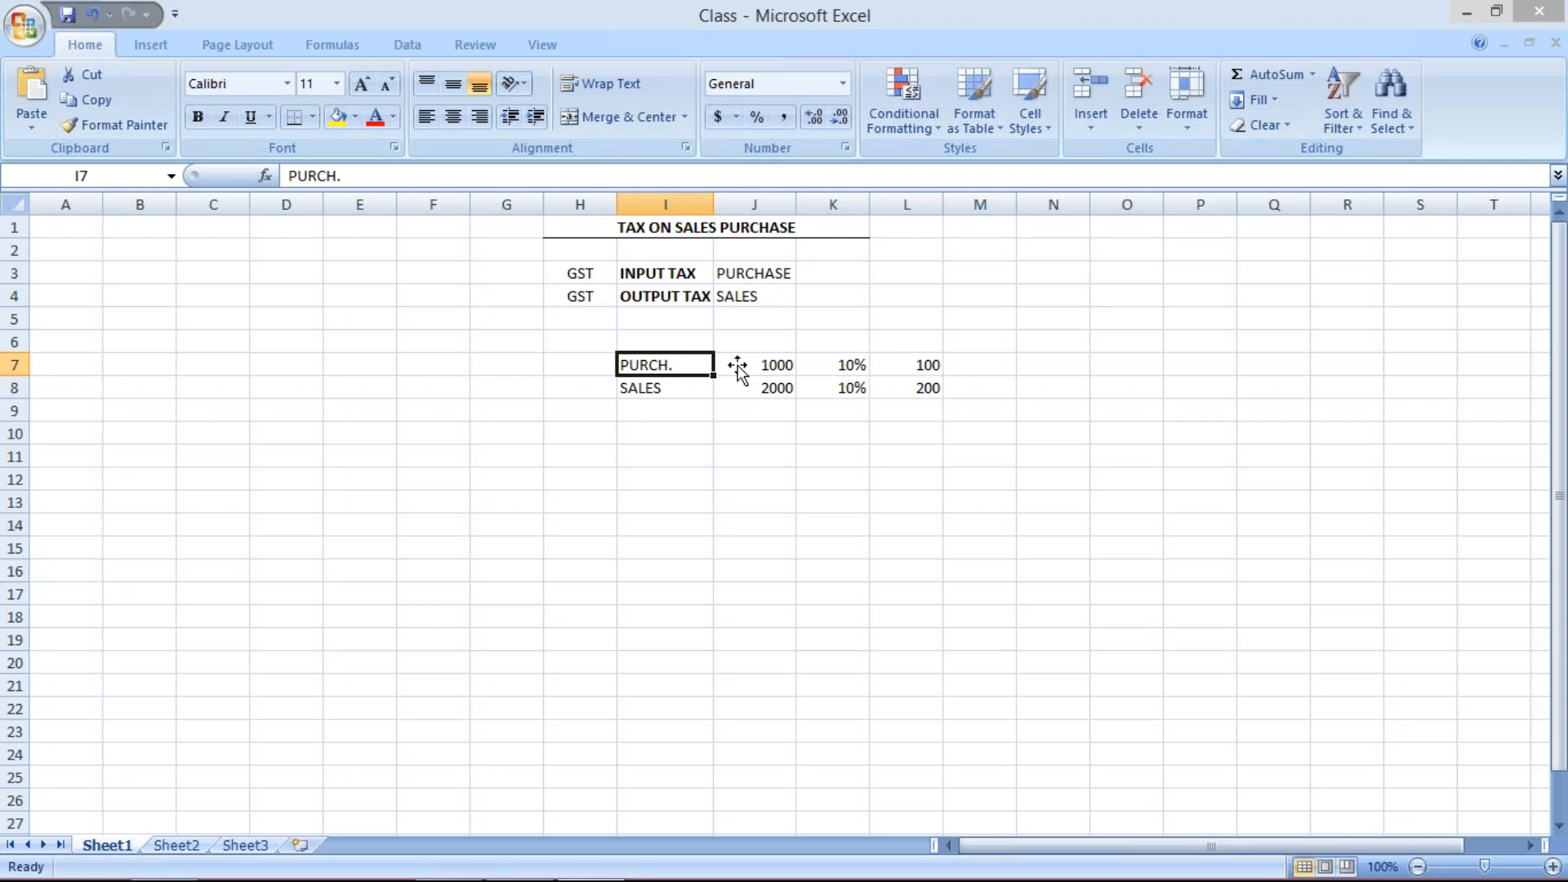
{"action": "left_click", "coordinate": [902, 385]}
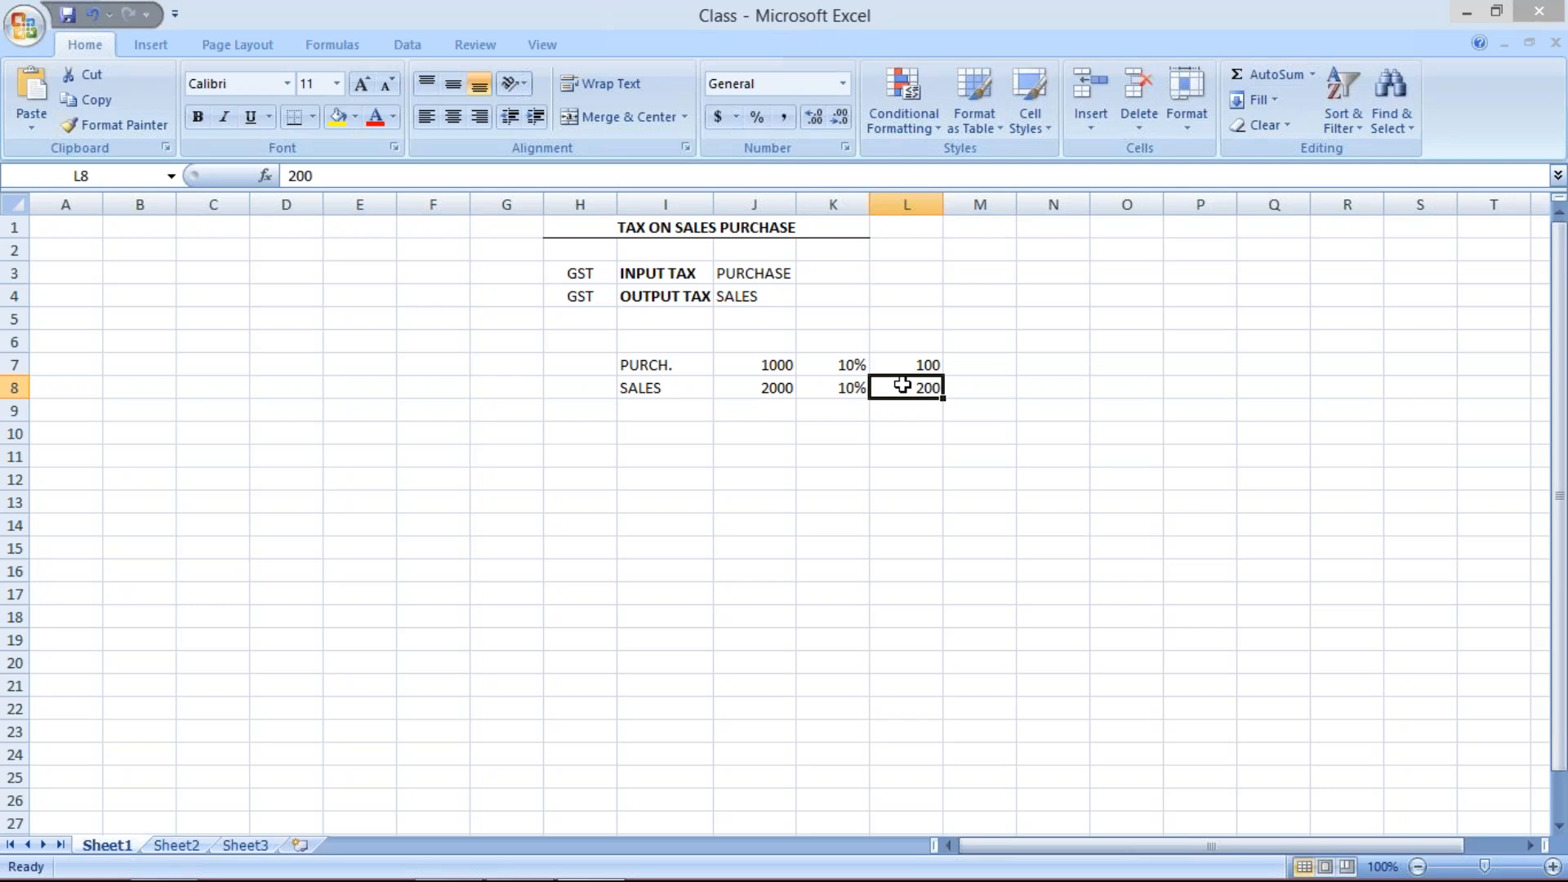
{"action": "left_click", "coordinate": [925, 367]}
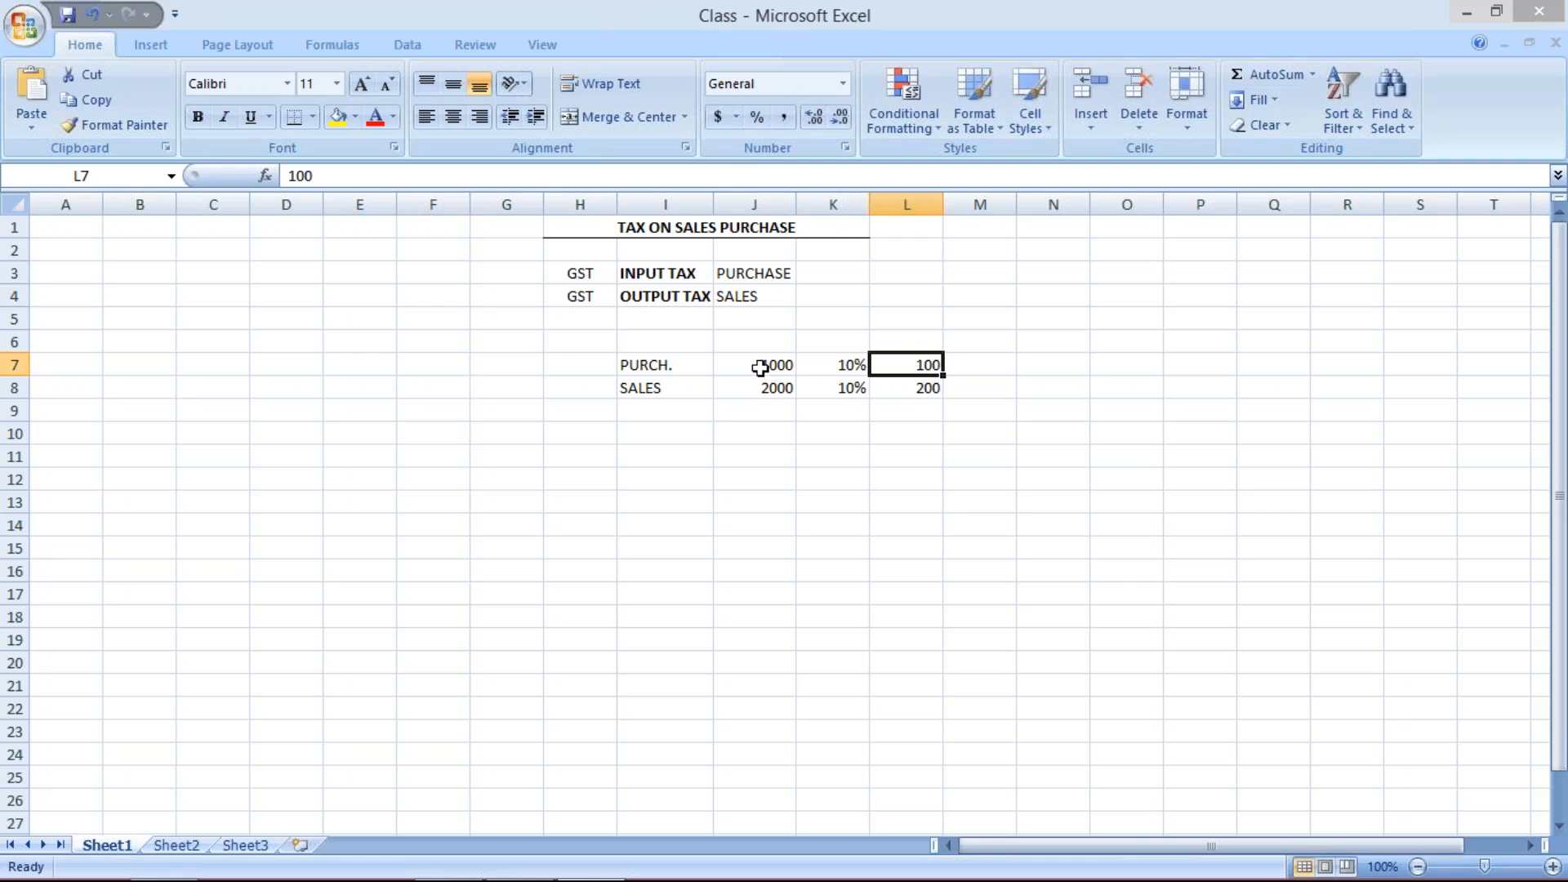
{"action": "left_click", "coordinate": [760, 367]}
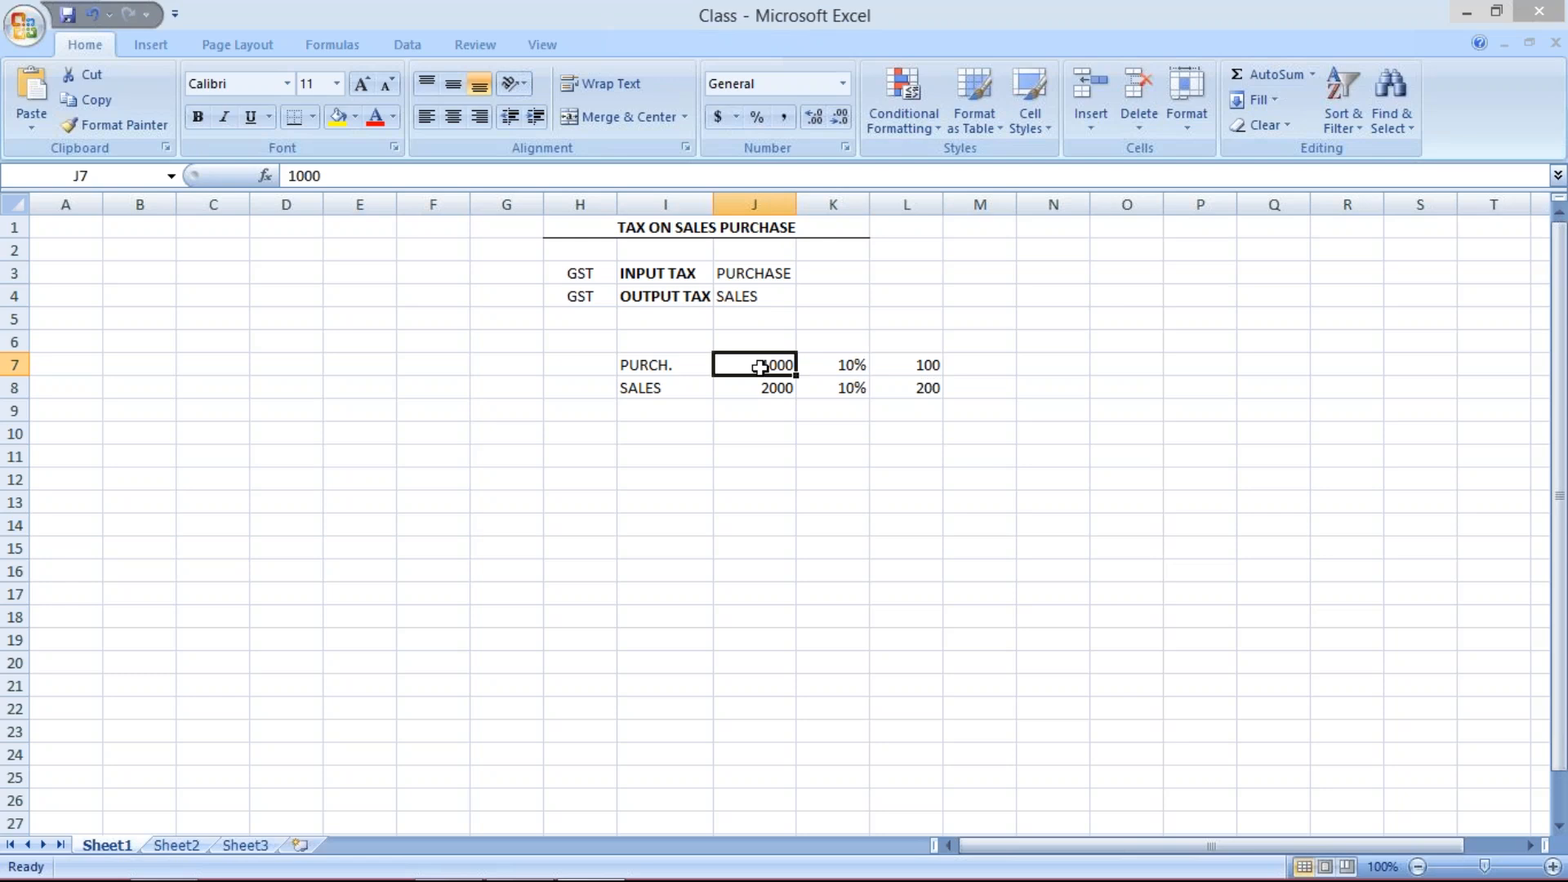
{"action": "left_click", "coordinate": [767, 389]}
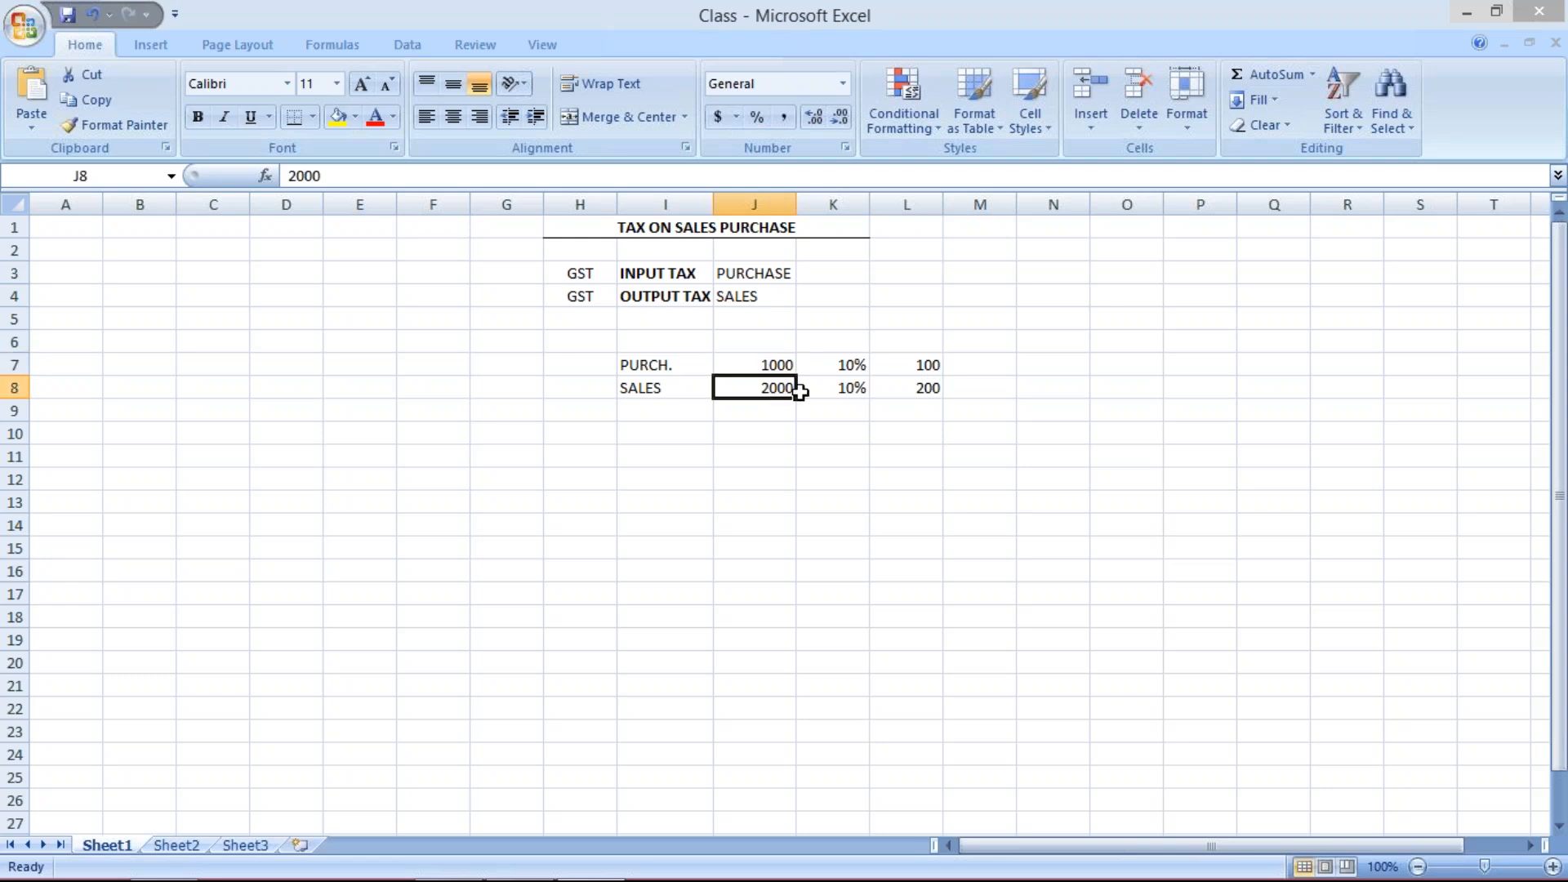
{"action": "left_click", "coordinate": [909, 393]}
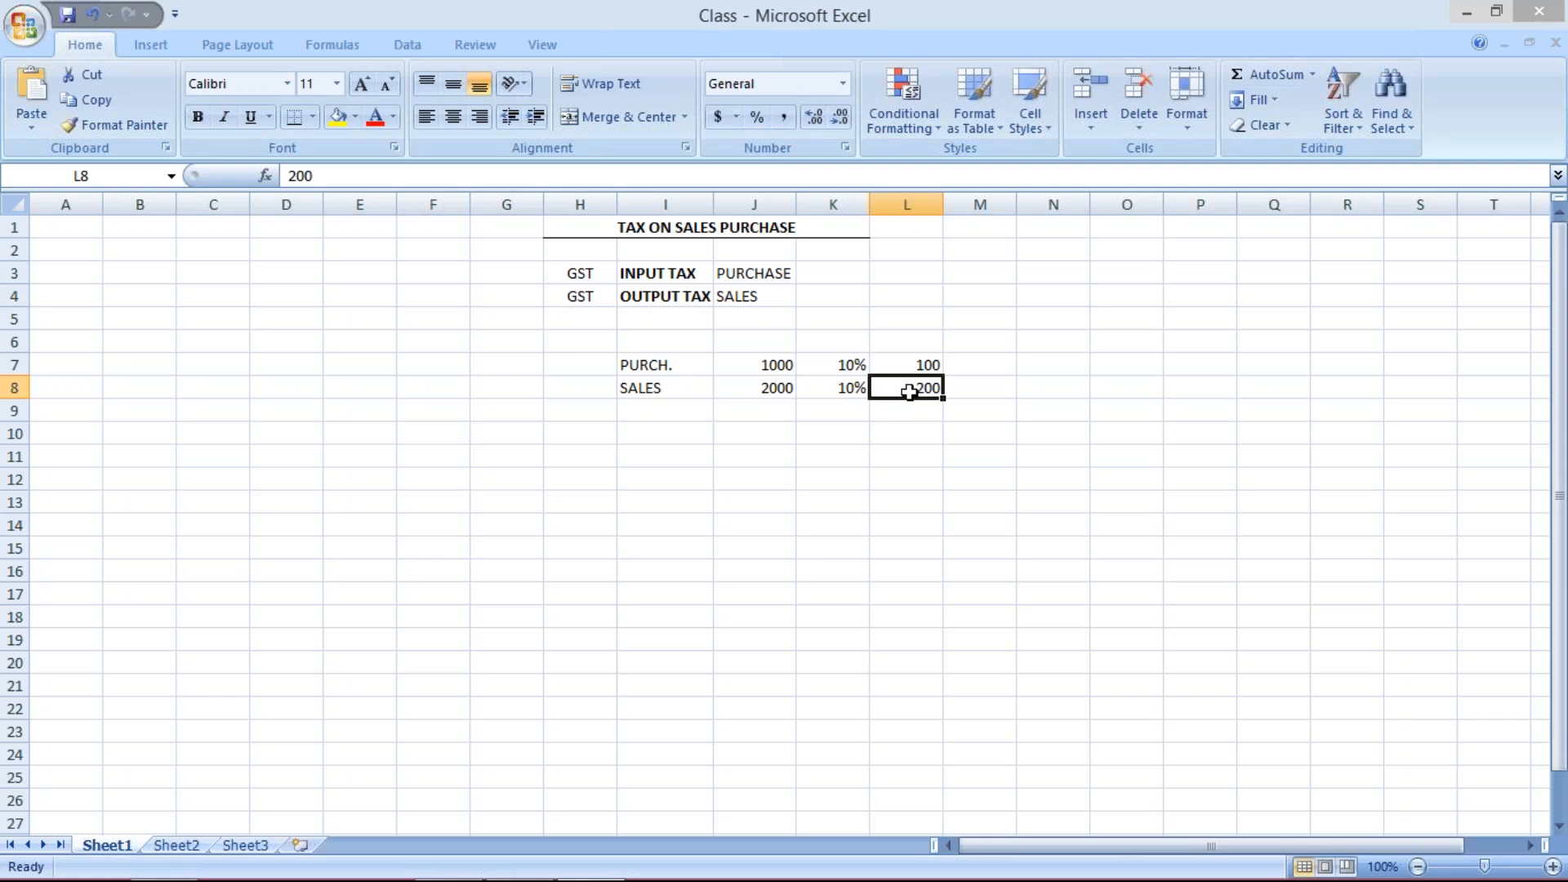
{"action": "left_click", "coordinate": [909, 364]}
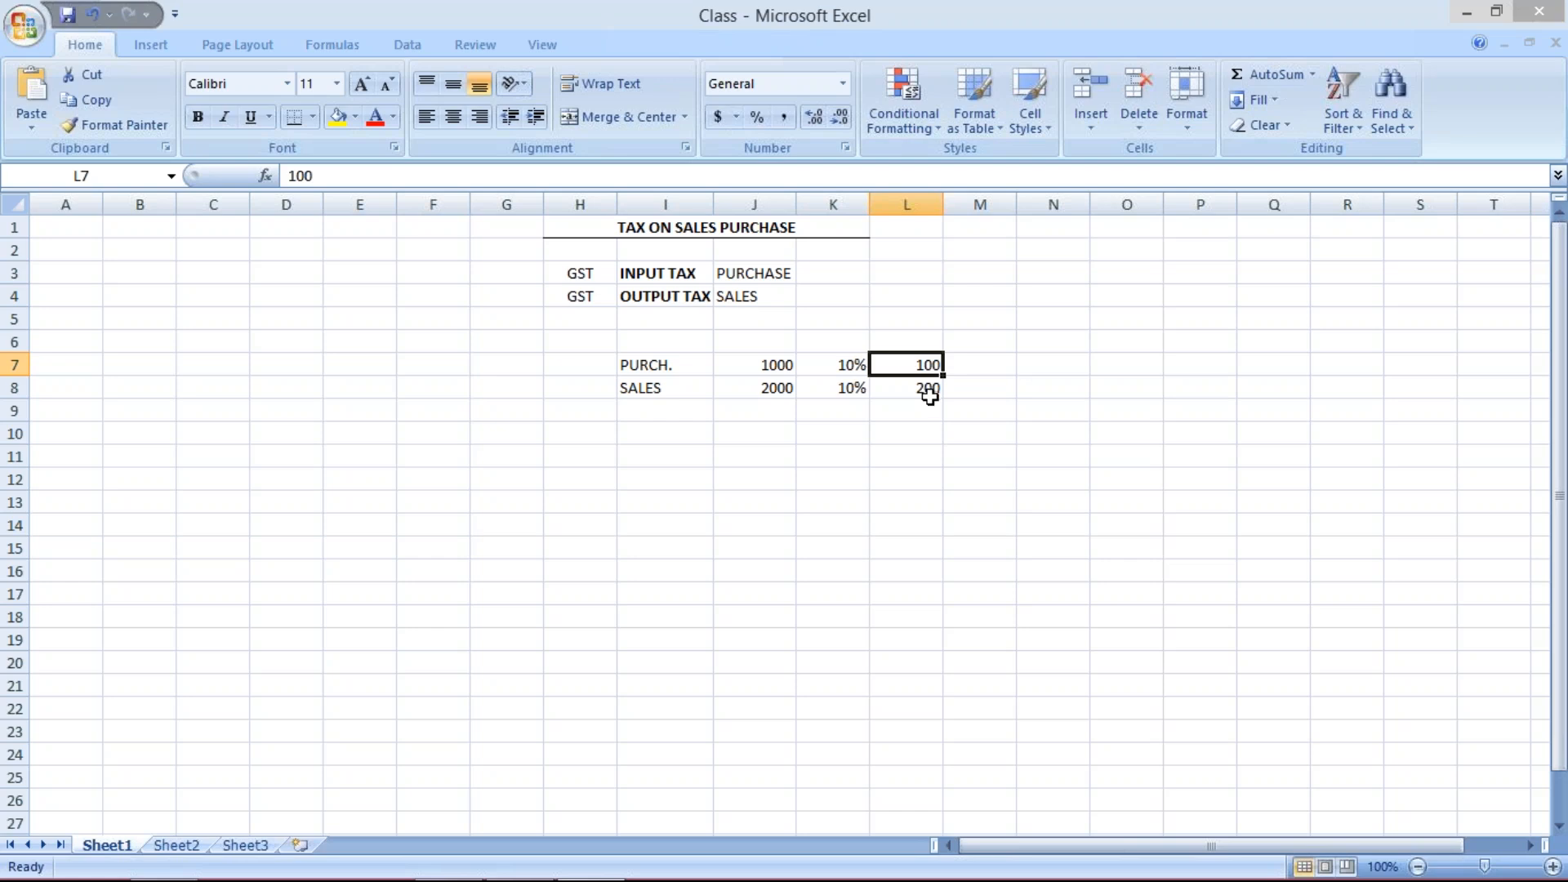
{"action": "left_click", "coordinate": [910, 389]}
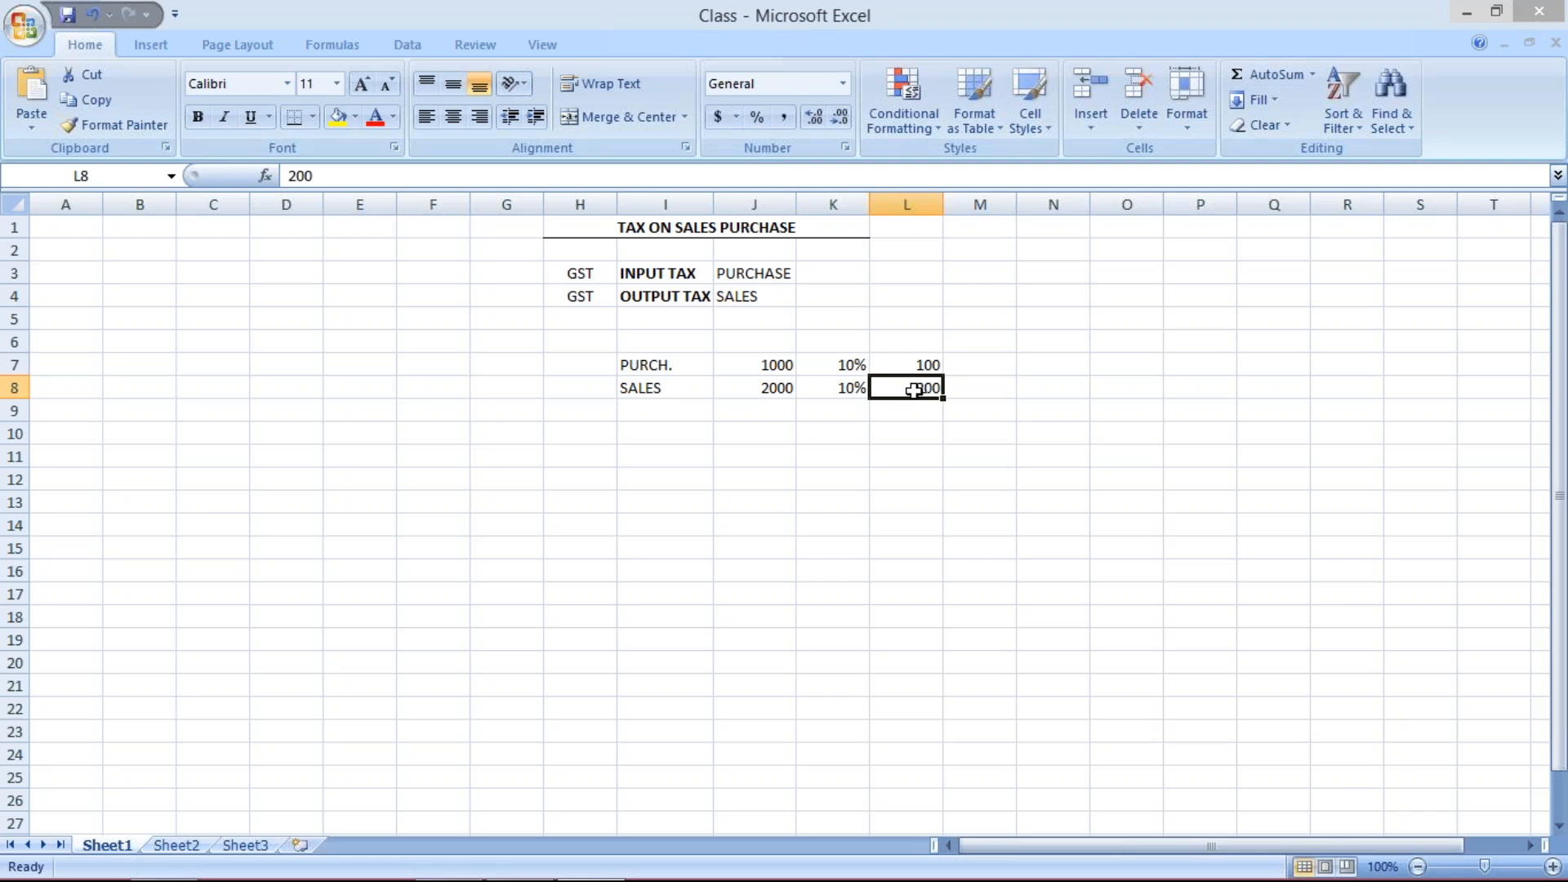
- Label the tax amounts with ASSET in M7 and LIAB. in M8
{"action": "left_click", "coordinate": [970, 365]}
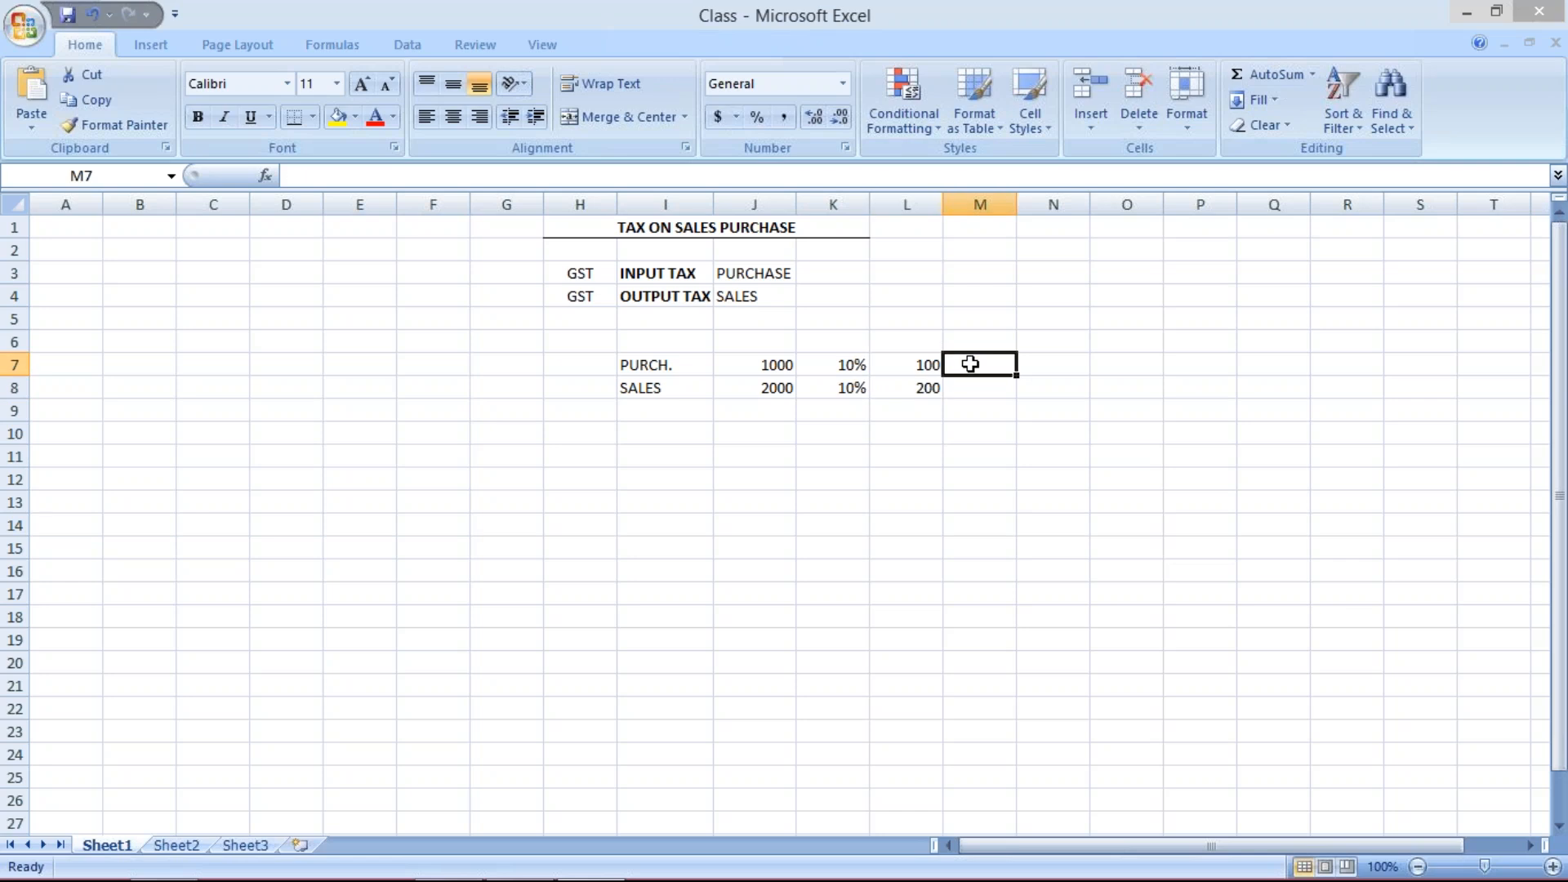
{"action": "type", "text": "ASSET"}
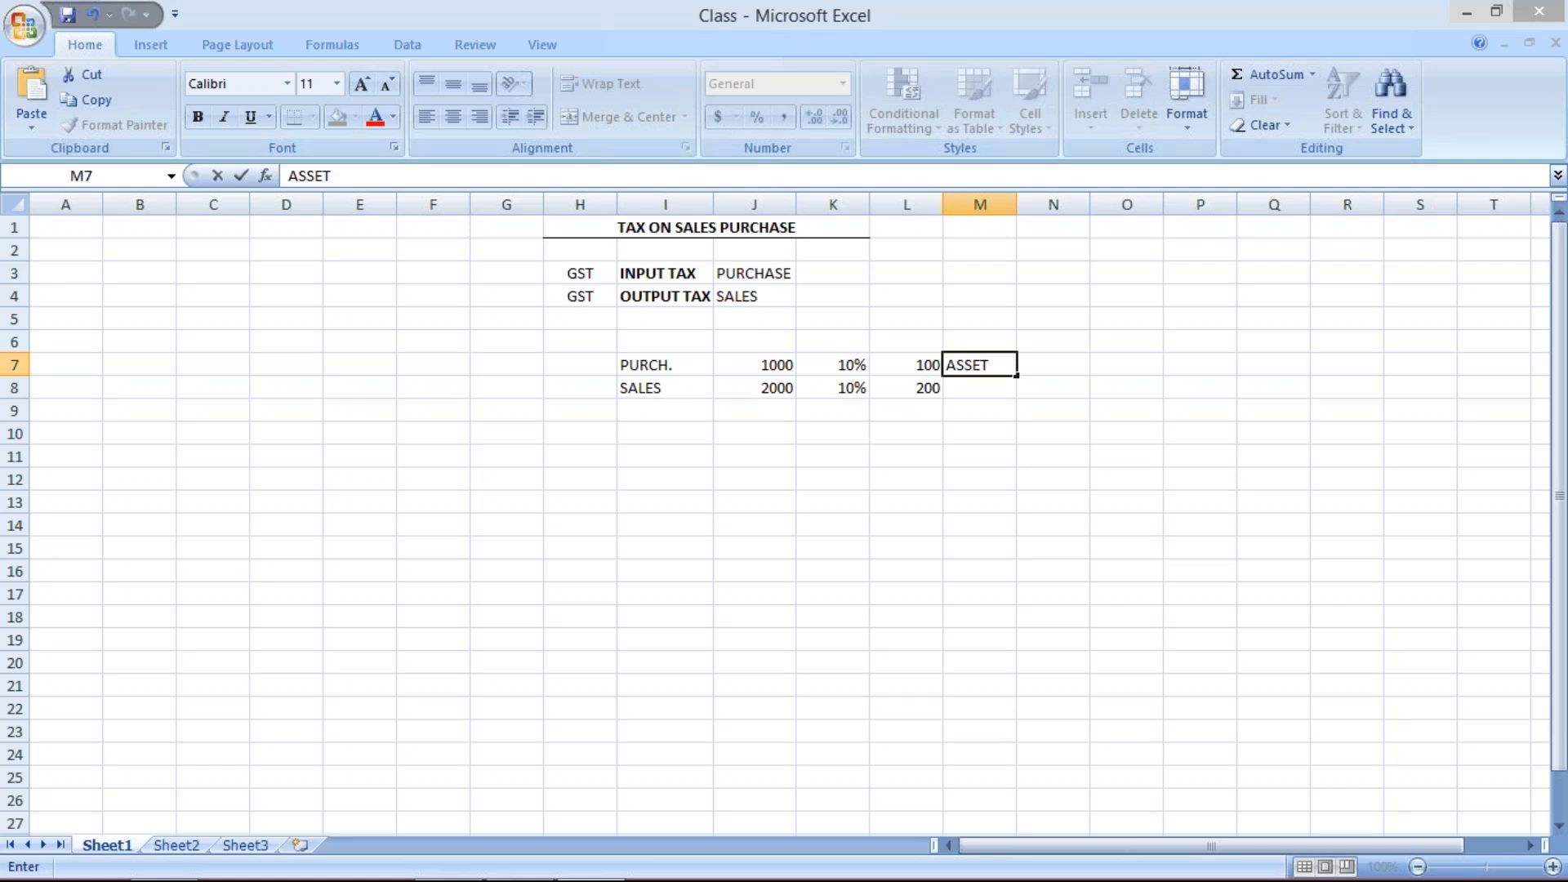
{"action": "key", "text": "Return"}
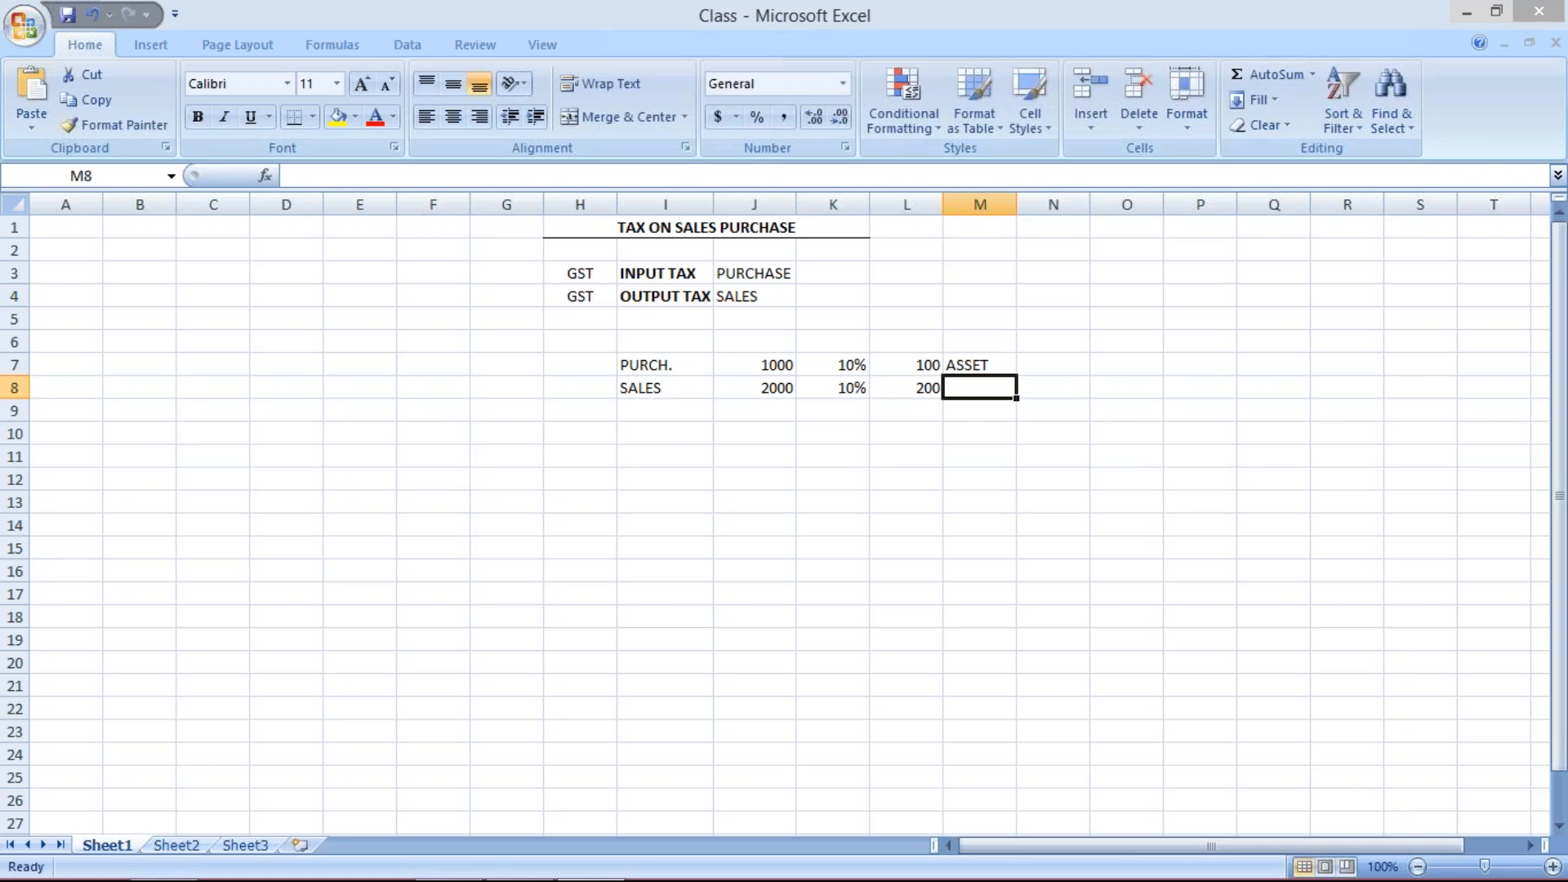
{"action": "type", "text": "LIA"}
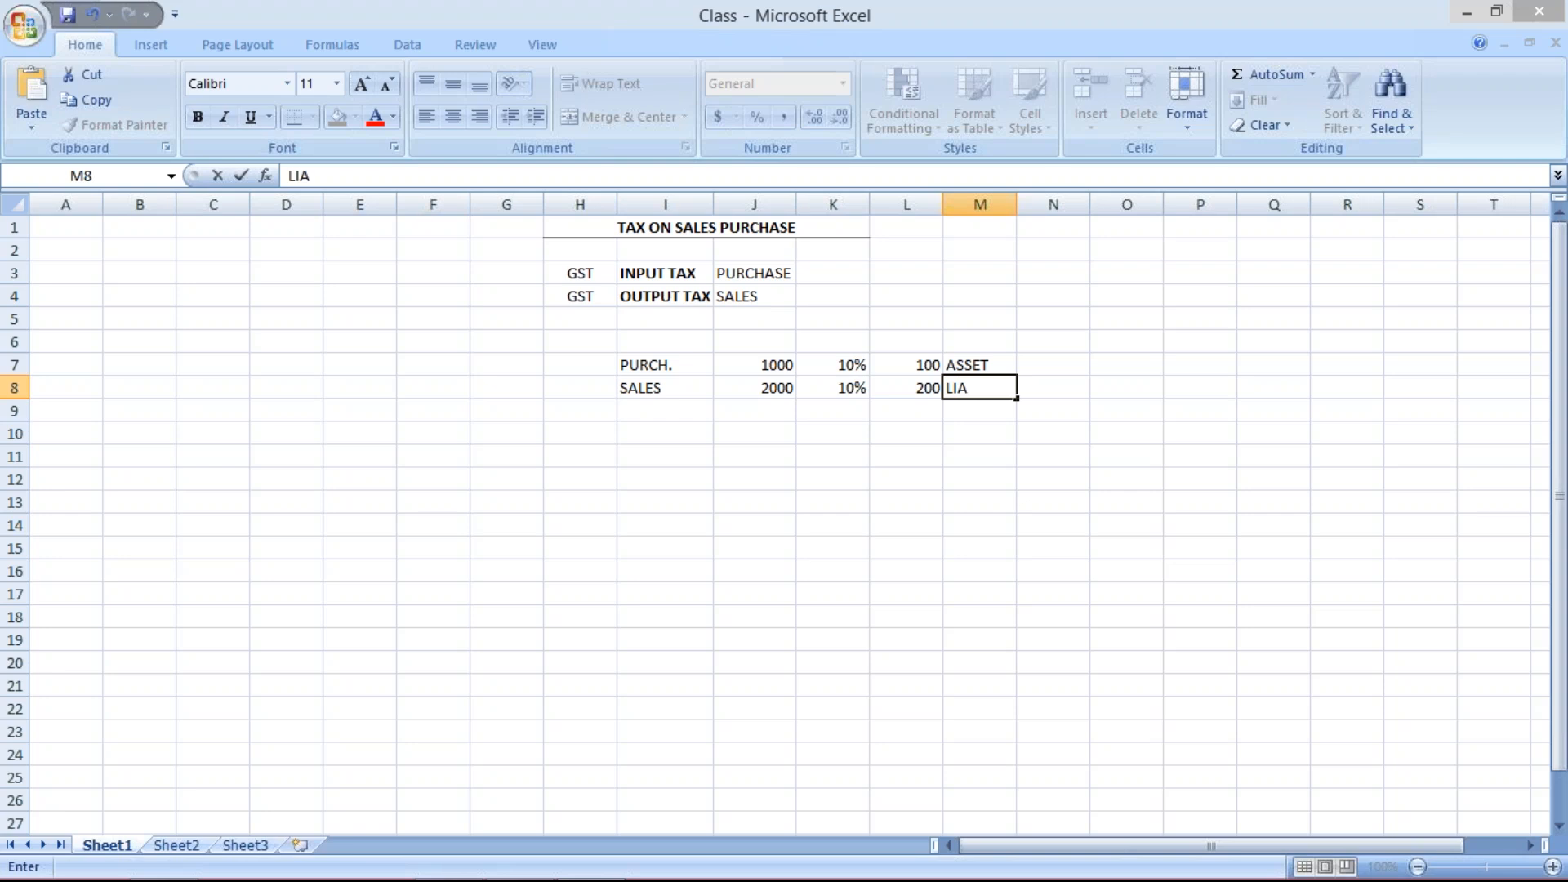
{"action": "type", "text": "B."}
{"action": "key", "text": "Return"}
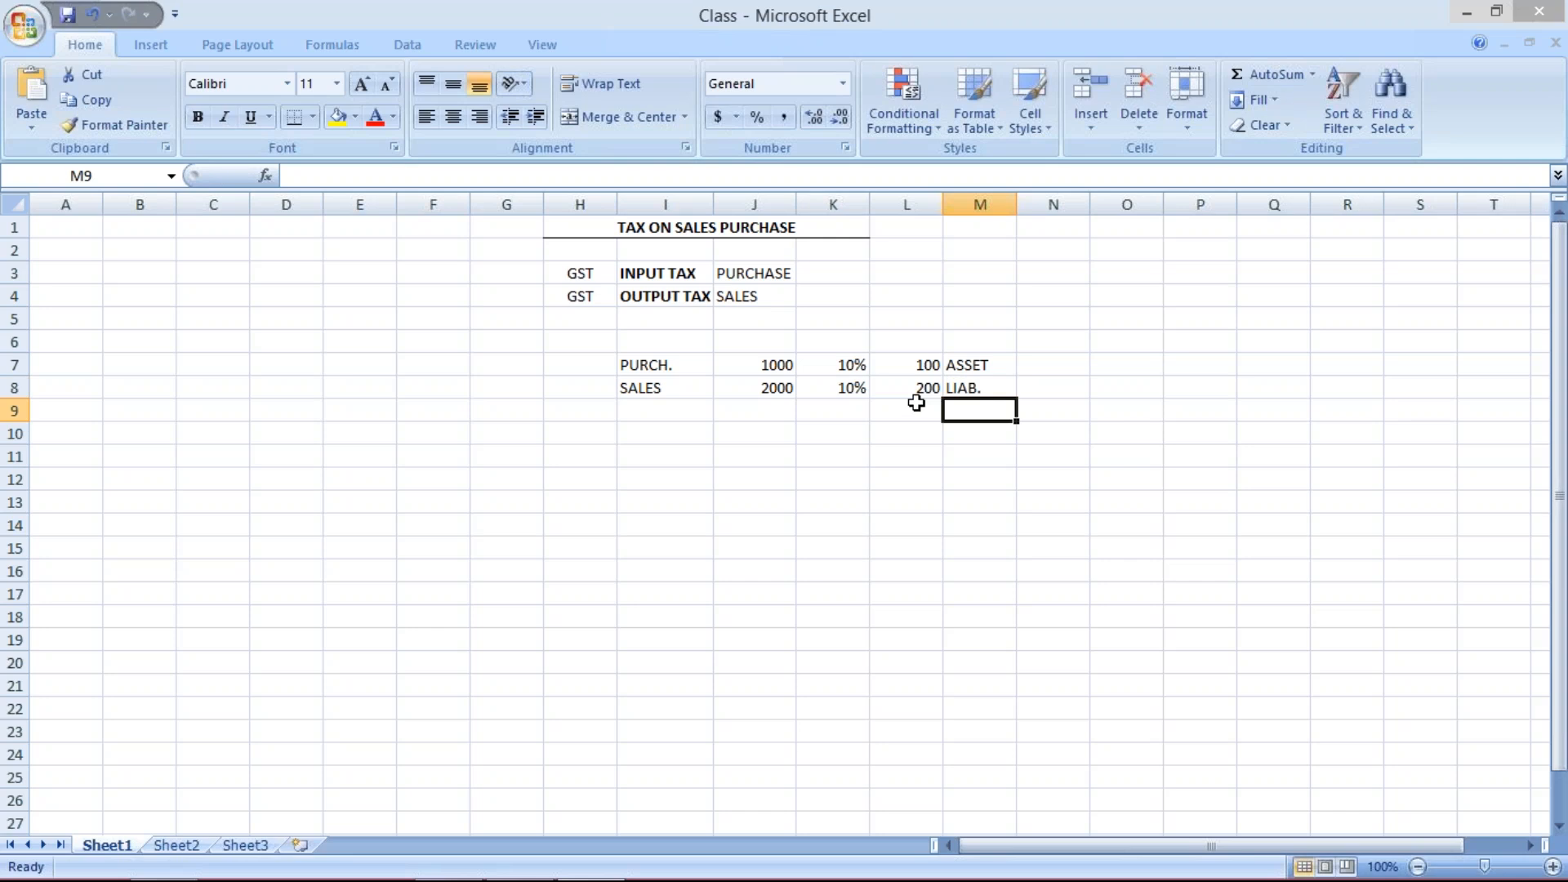
- Enter 1000 in cell J10 below the sales row
{"action": "left_click", "coordinate": [903, 361]}
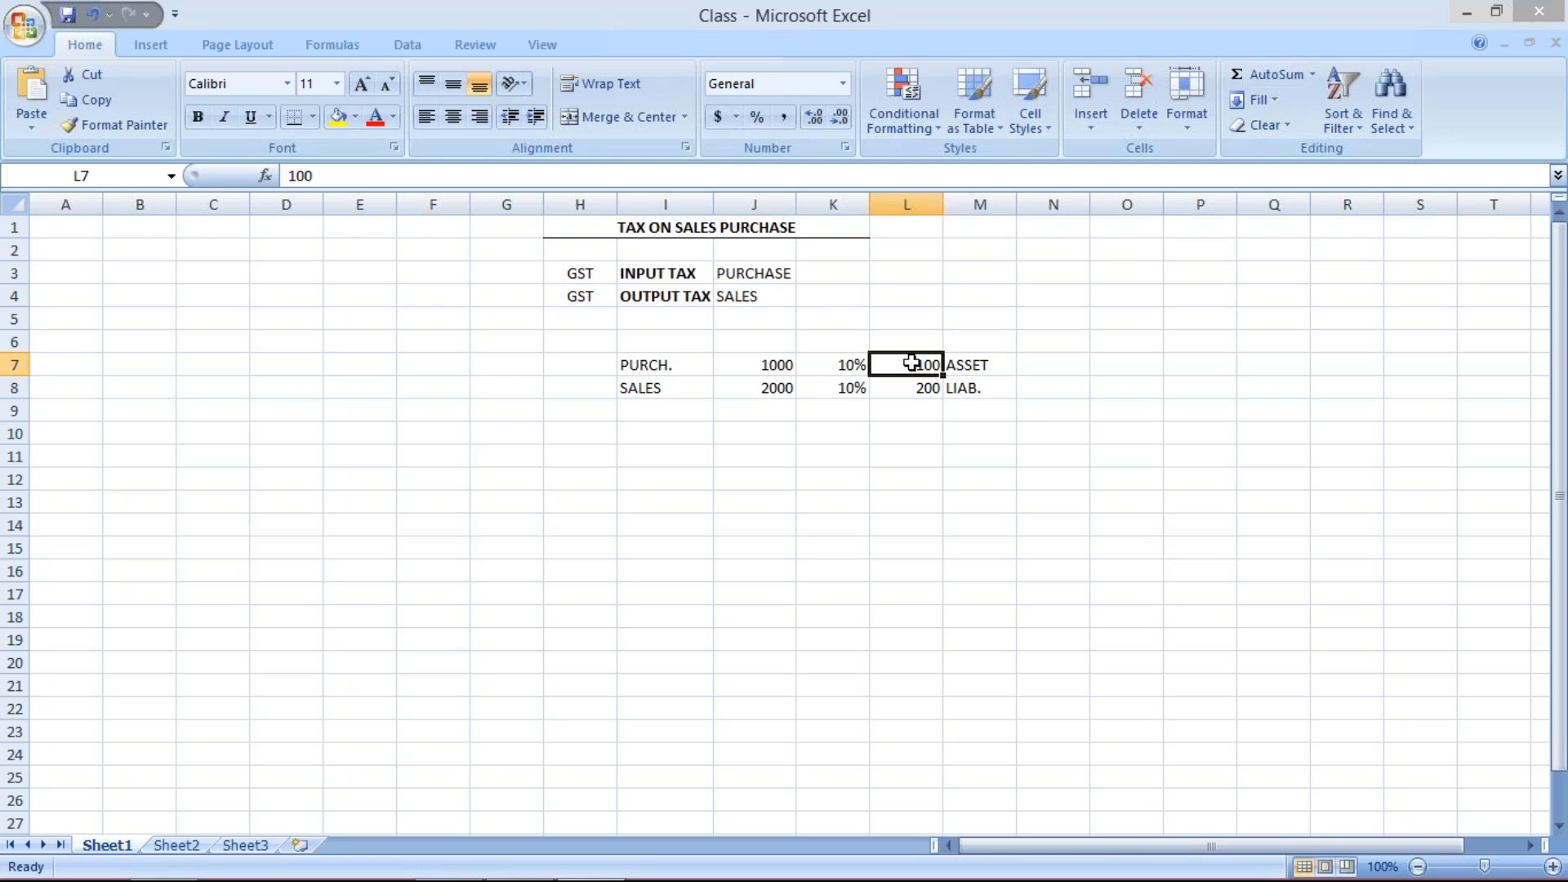
{"action": "left_click", "coordinate": [917, 390]}
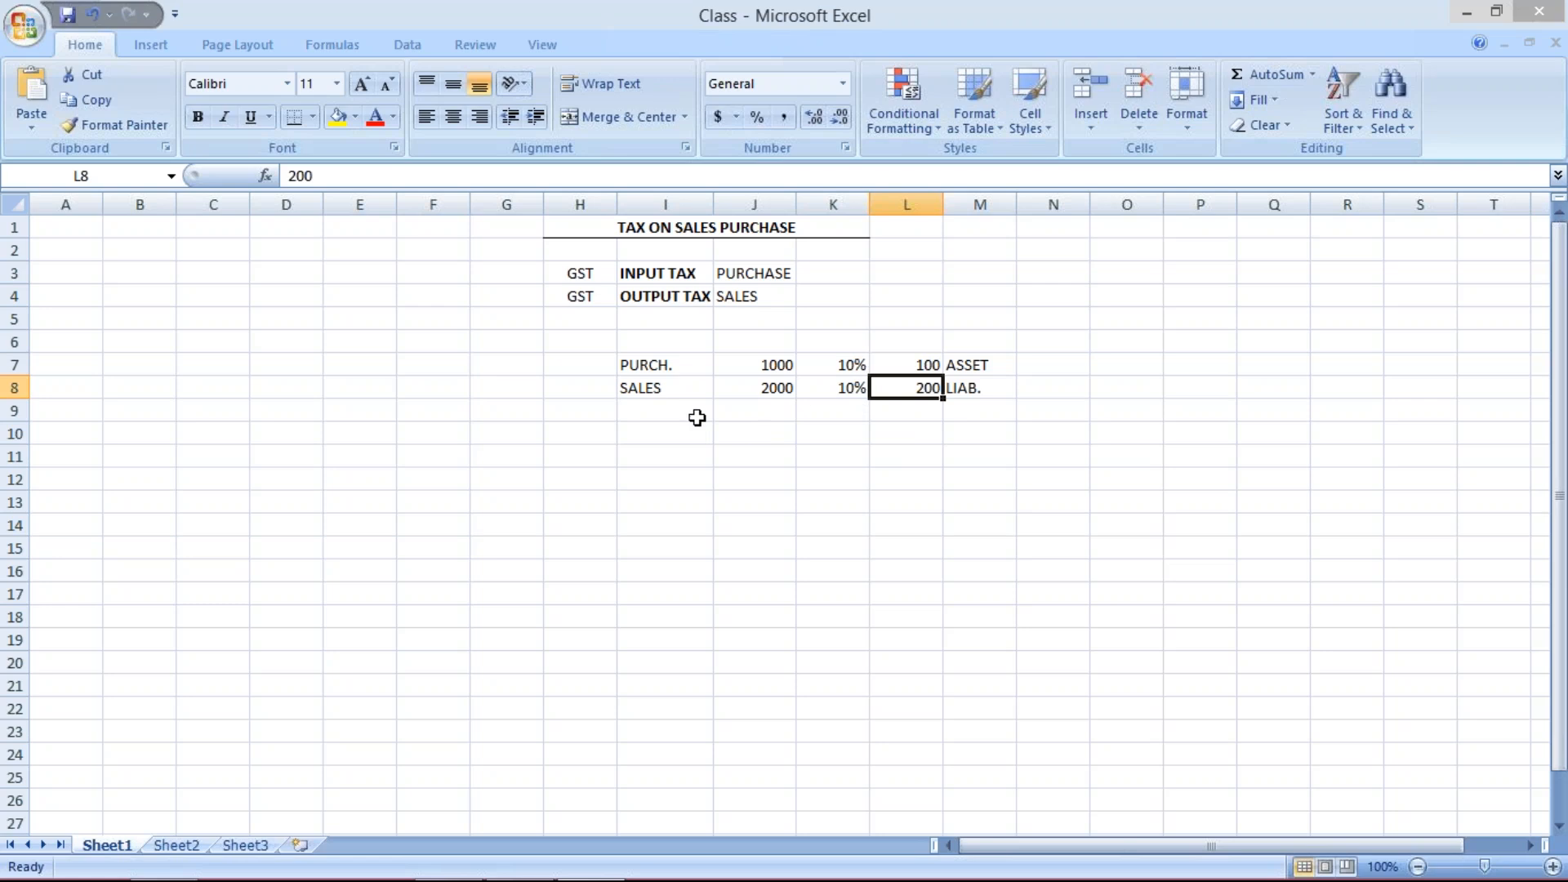
{"action": "left_click", "coordinate": [731, 435]}
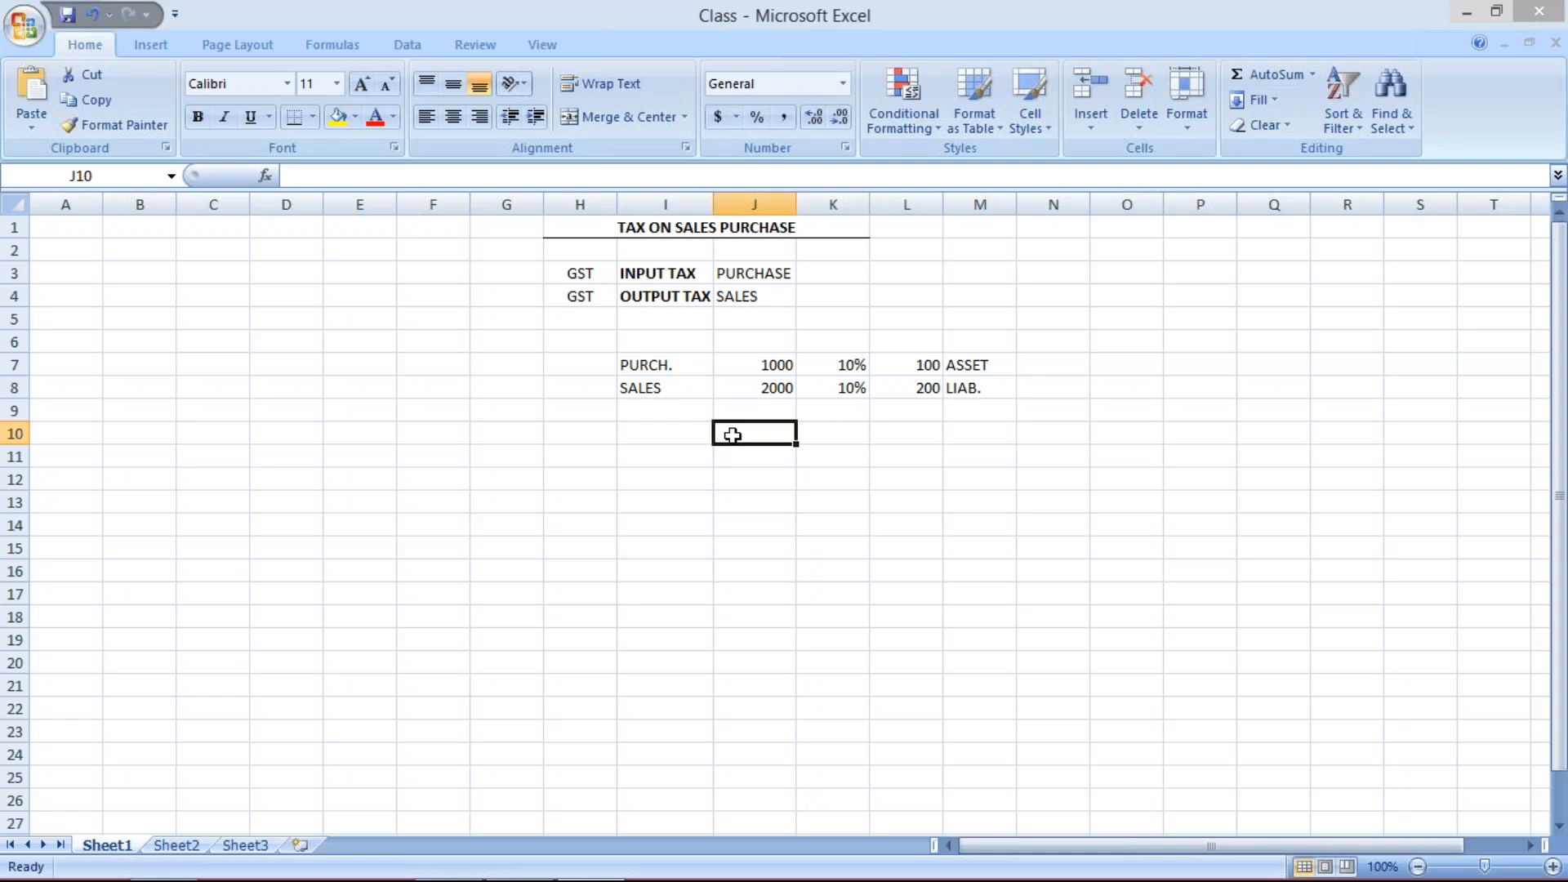
{"action": "type", "text": "1000"}
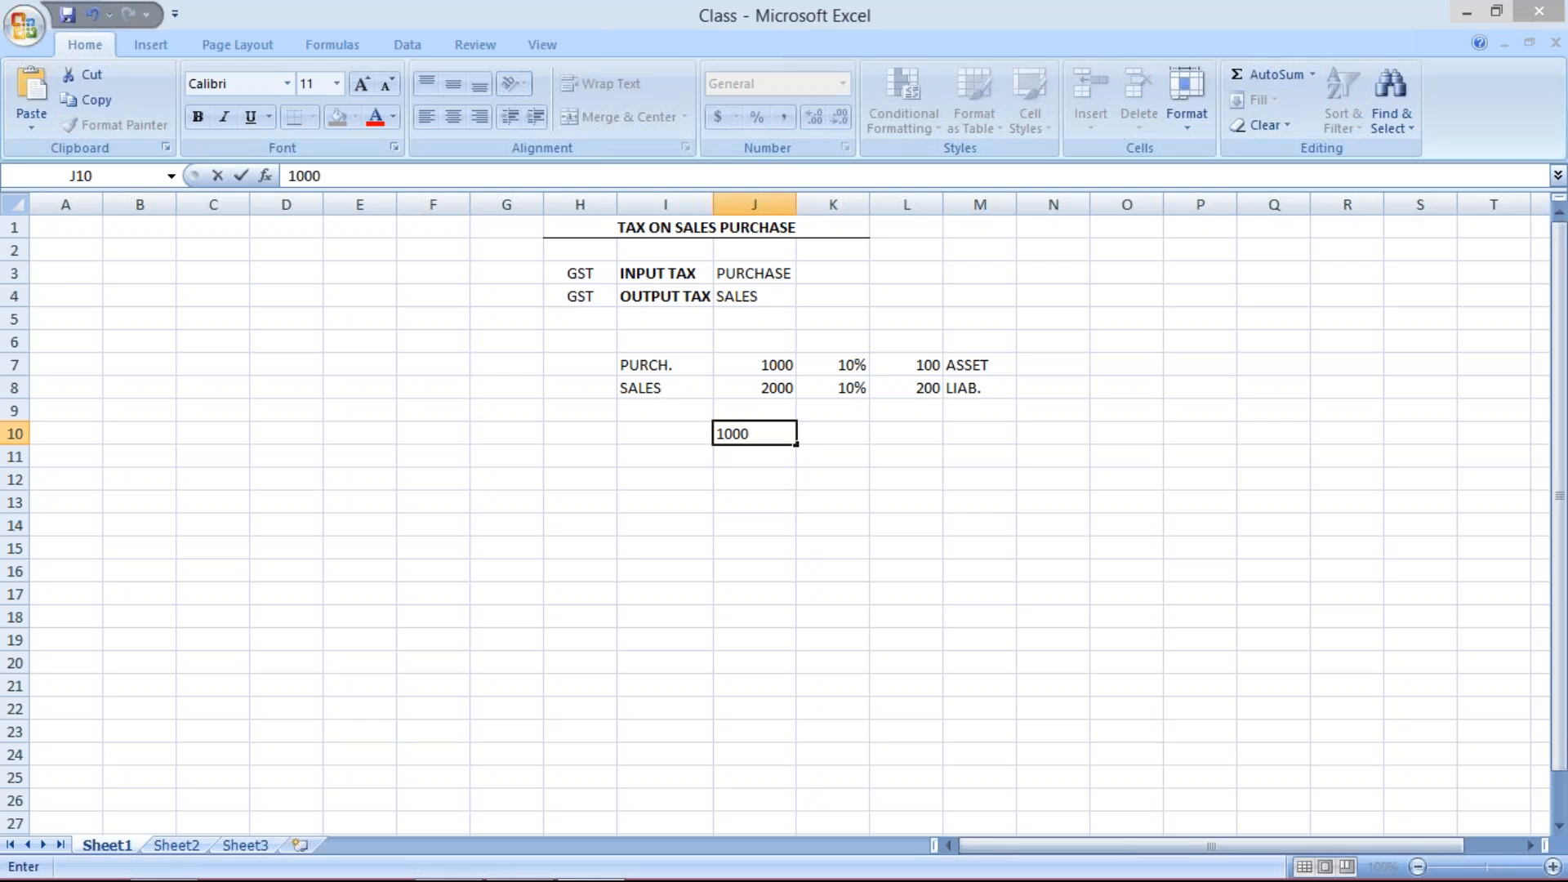
{"action": "key", "text": "Return"}
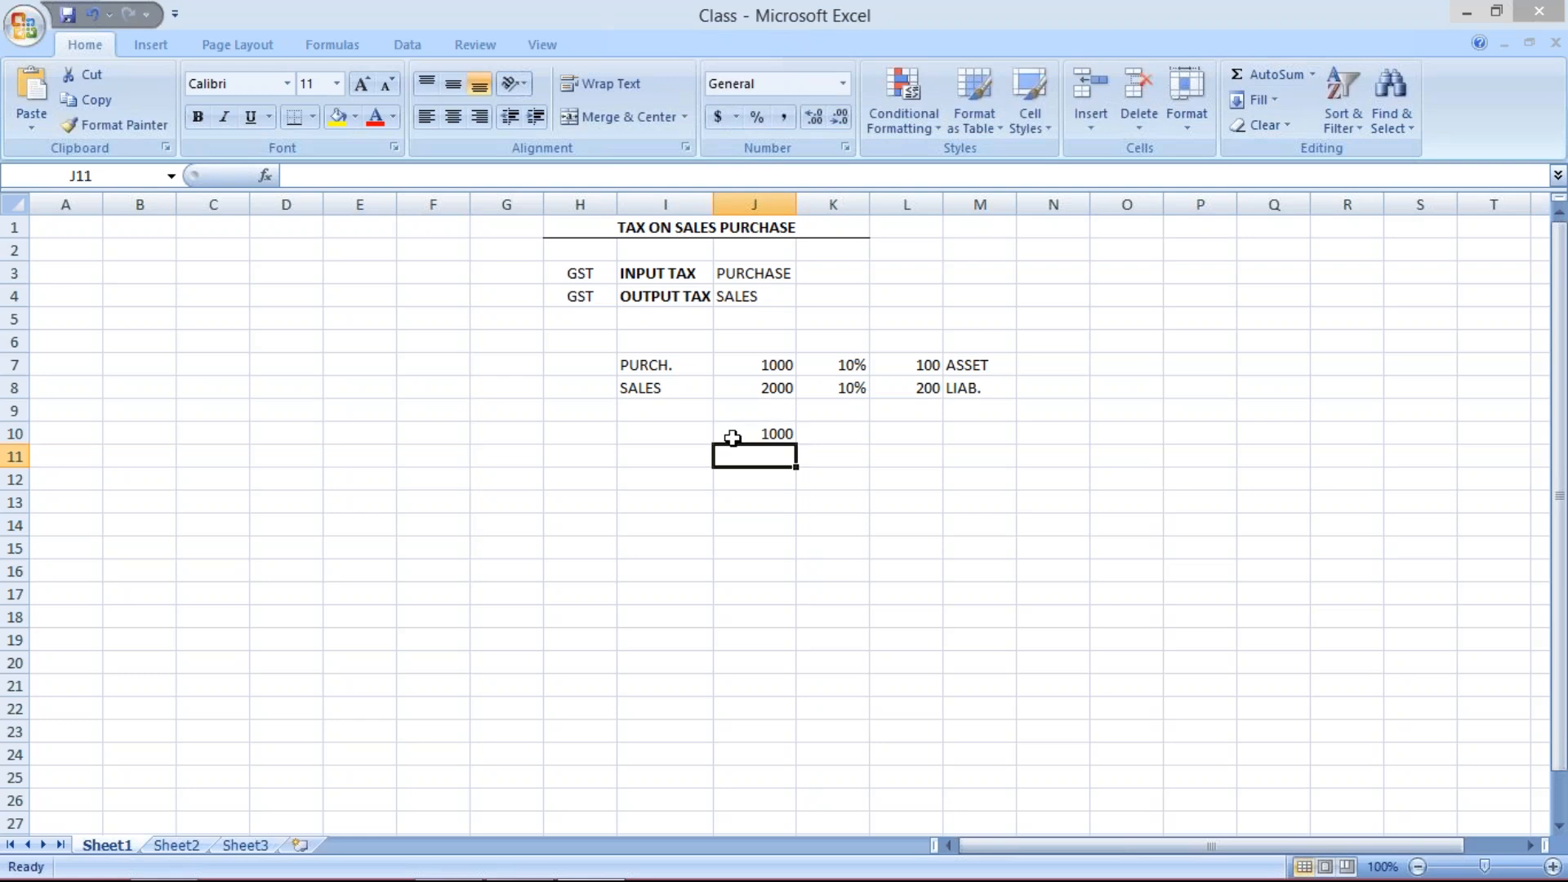
- Merge and center cells I9 and J9 and label the merged cell SALES
{"action": "left_click", "coordinate": [681, 435]}
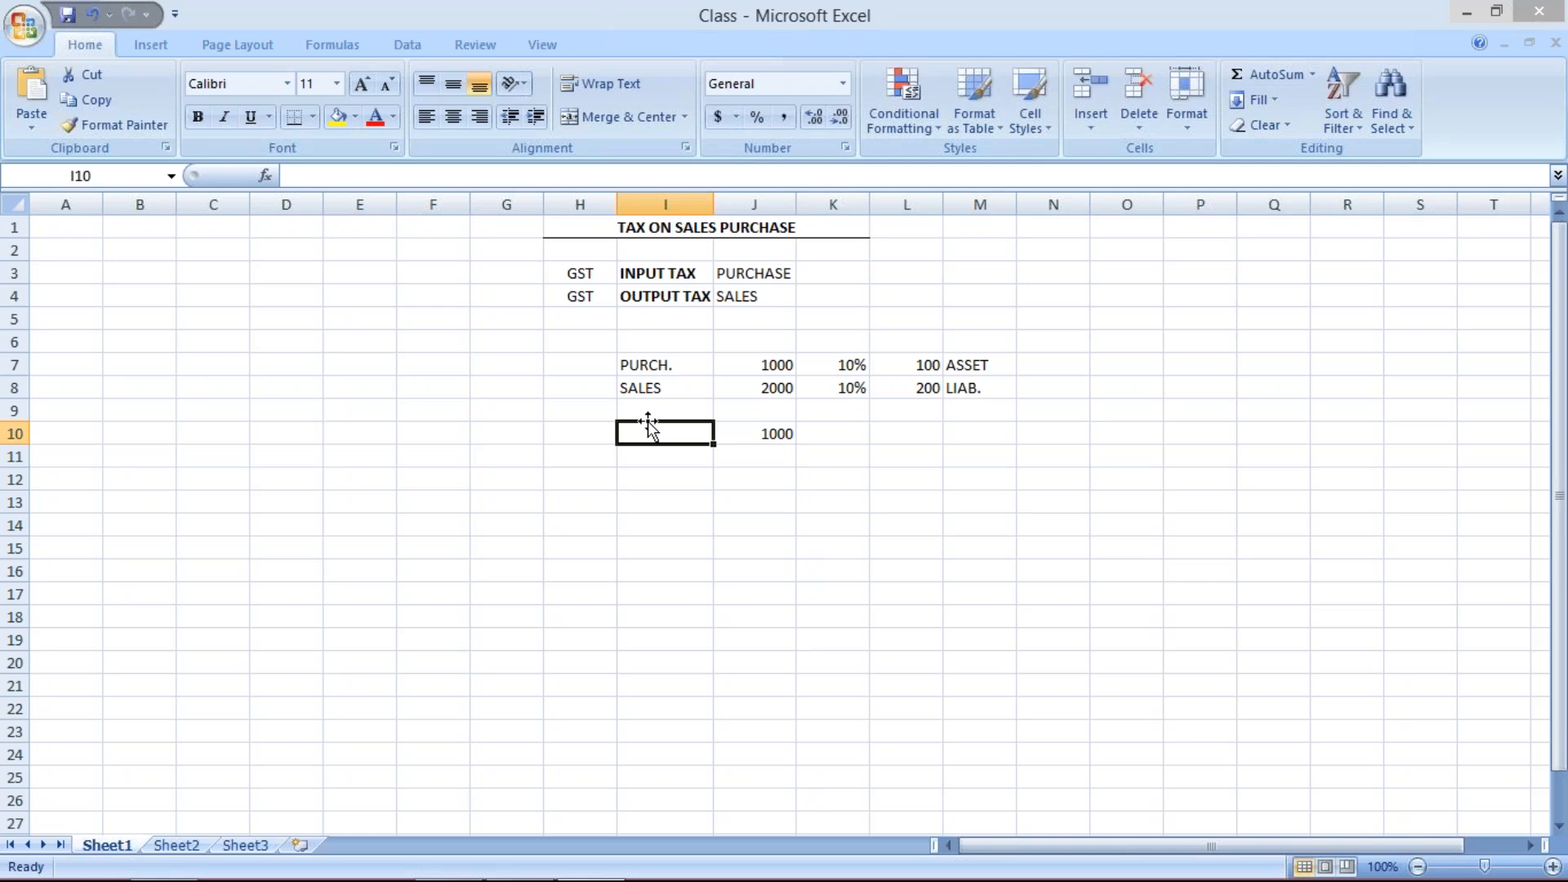
{"action": "left_click", "coordinate": [773, 467]}
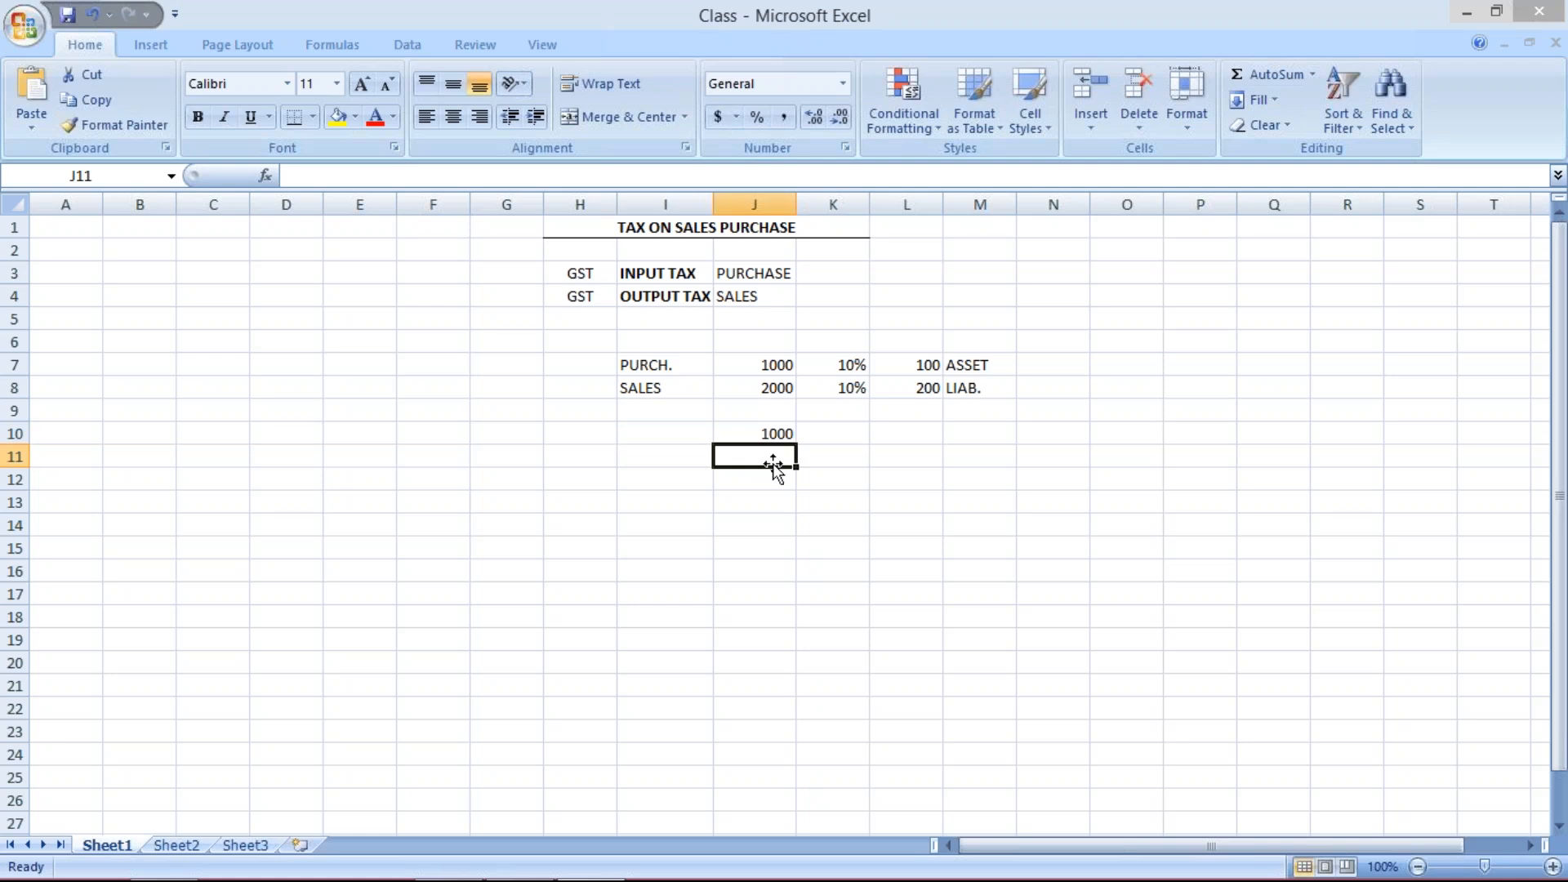
{"action": "left_click", "coordinate": [771, 432]}
{"action": "left_click_drag", "start_coordinate": [697, 406], "coordinate": [774, 409]}
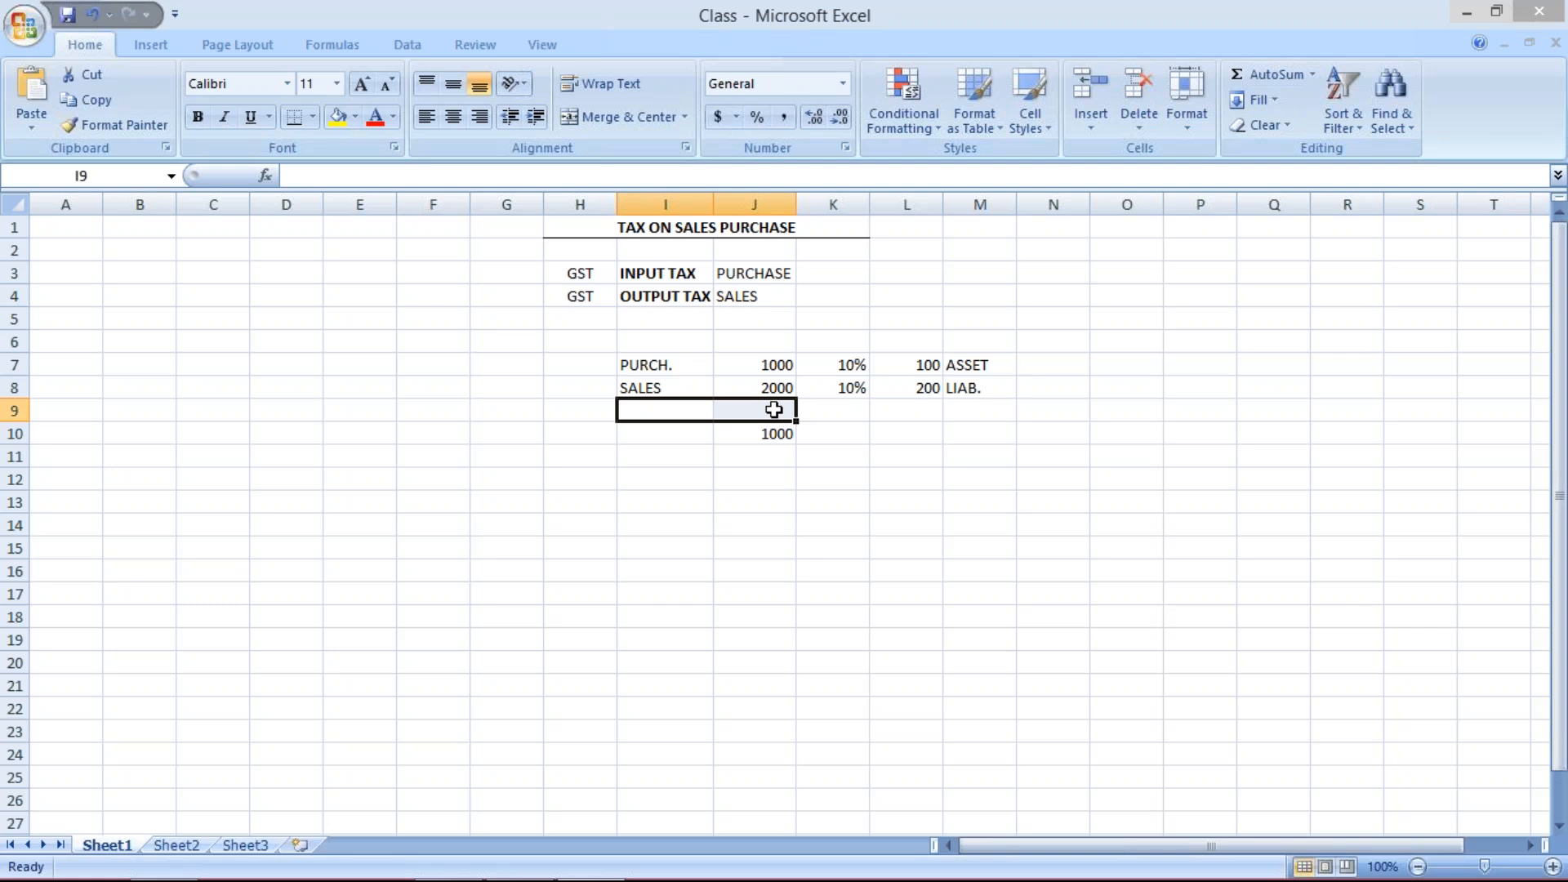
{"action": "left_click", "coordinate": [633, 117]}
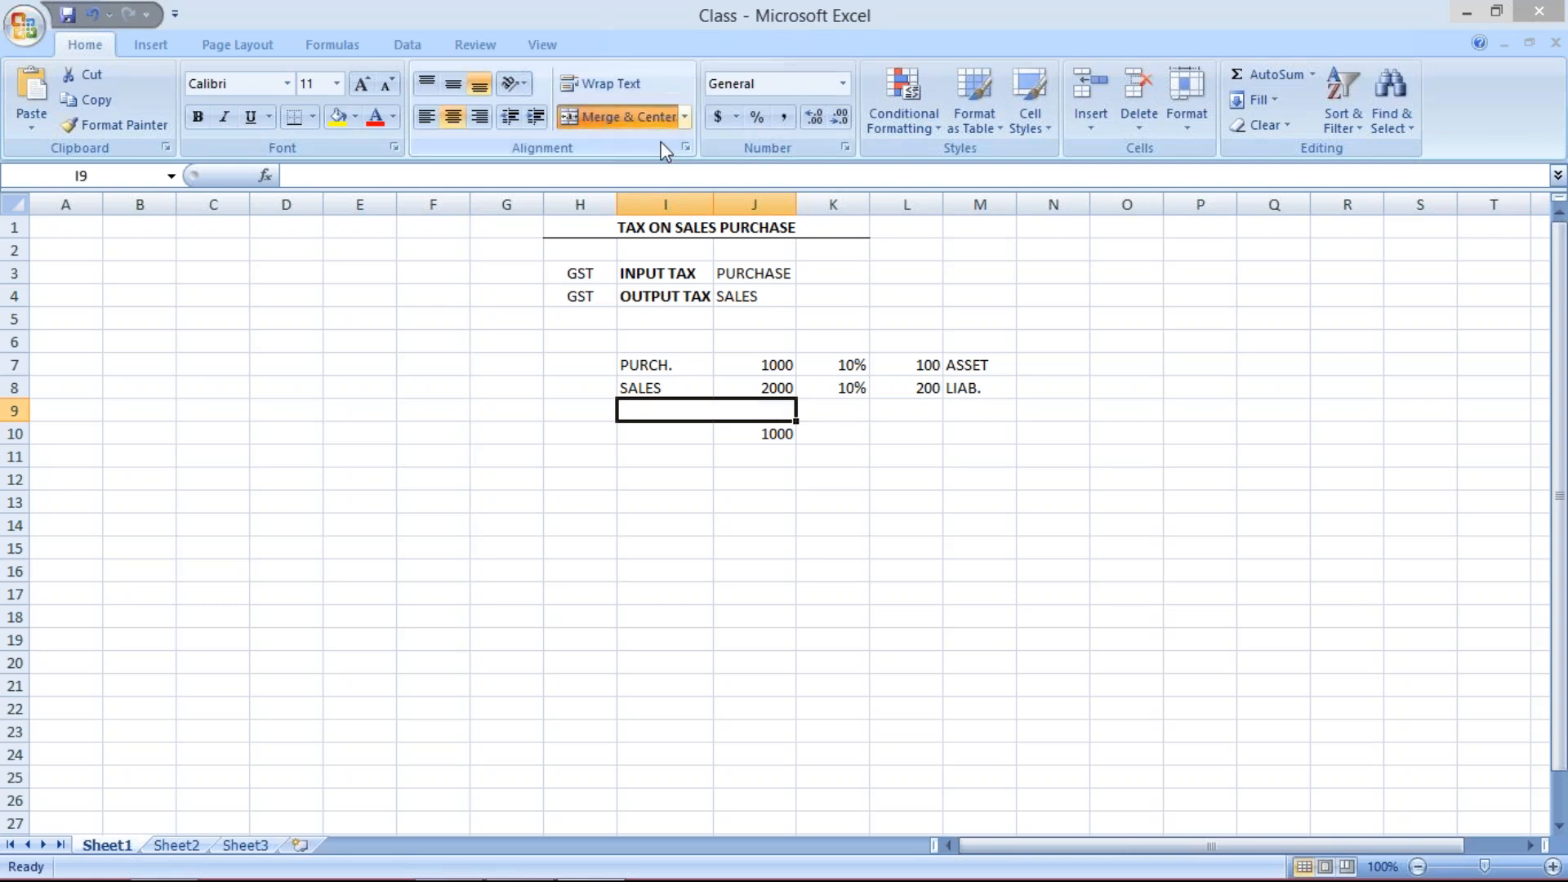
{"action": "type", "text": "SA"}
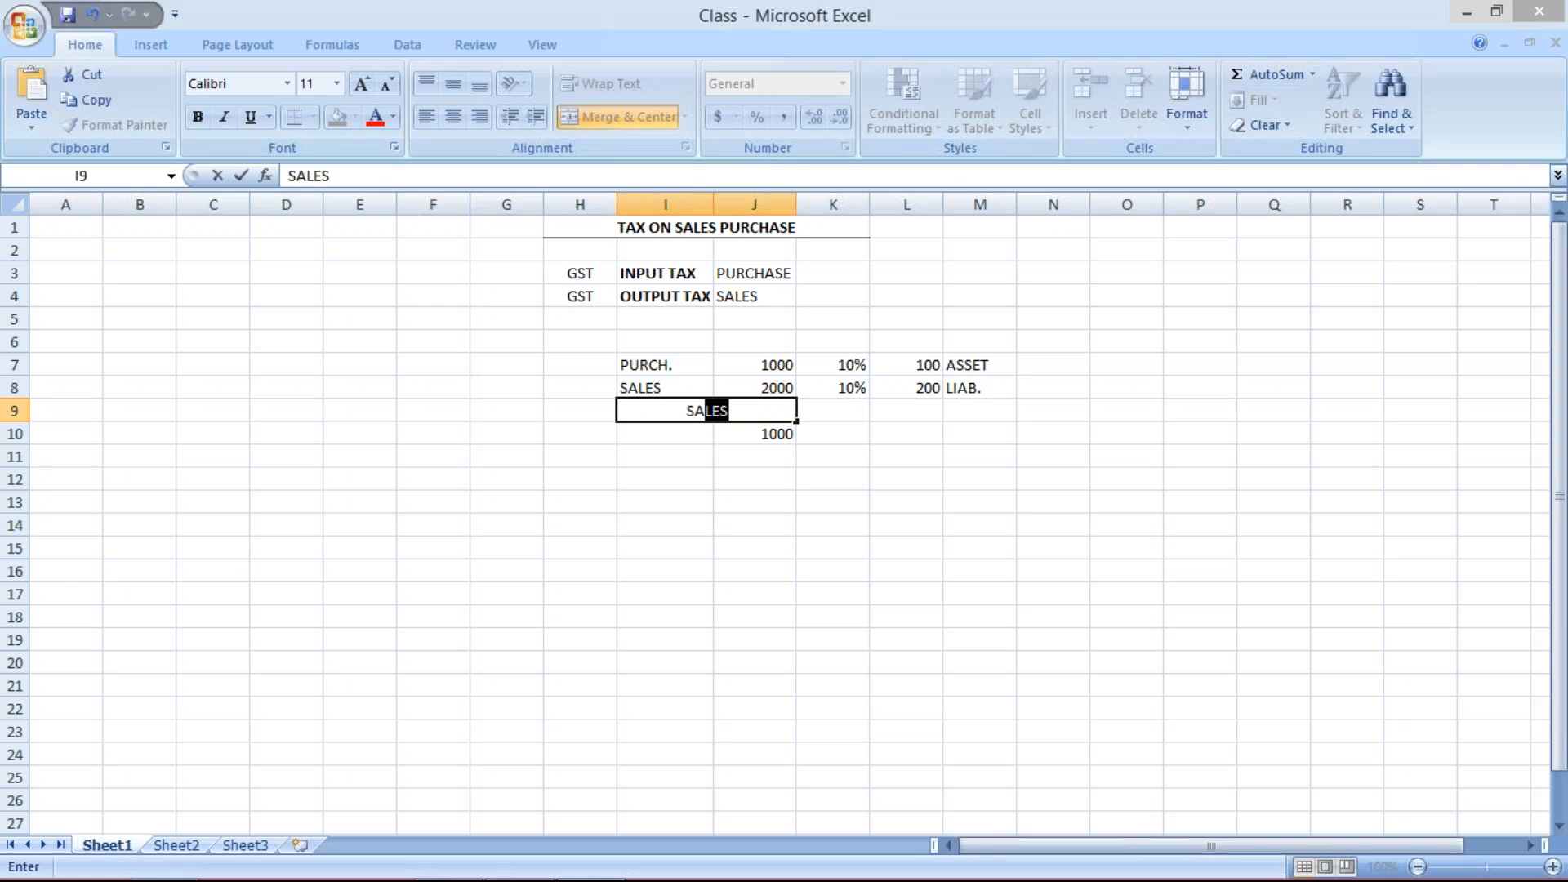
{"action": "type", "text": ";"}
{"action": "key", "text": "BackSpace"}
{"action": "type", "text": "LE"}
{"action": "key", "text": "Return"}
- Make the merged SALES heading in row 9 bold and apply a border to it
{"action": "left_click", "coordinate": [680, 365]}
{"action": "left_click_drag", "start_coordinate": [679, 365], "coordinate": [964, 366]}
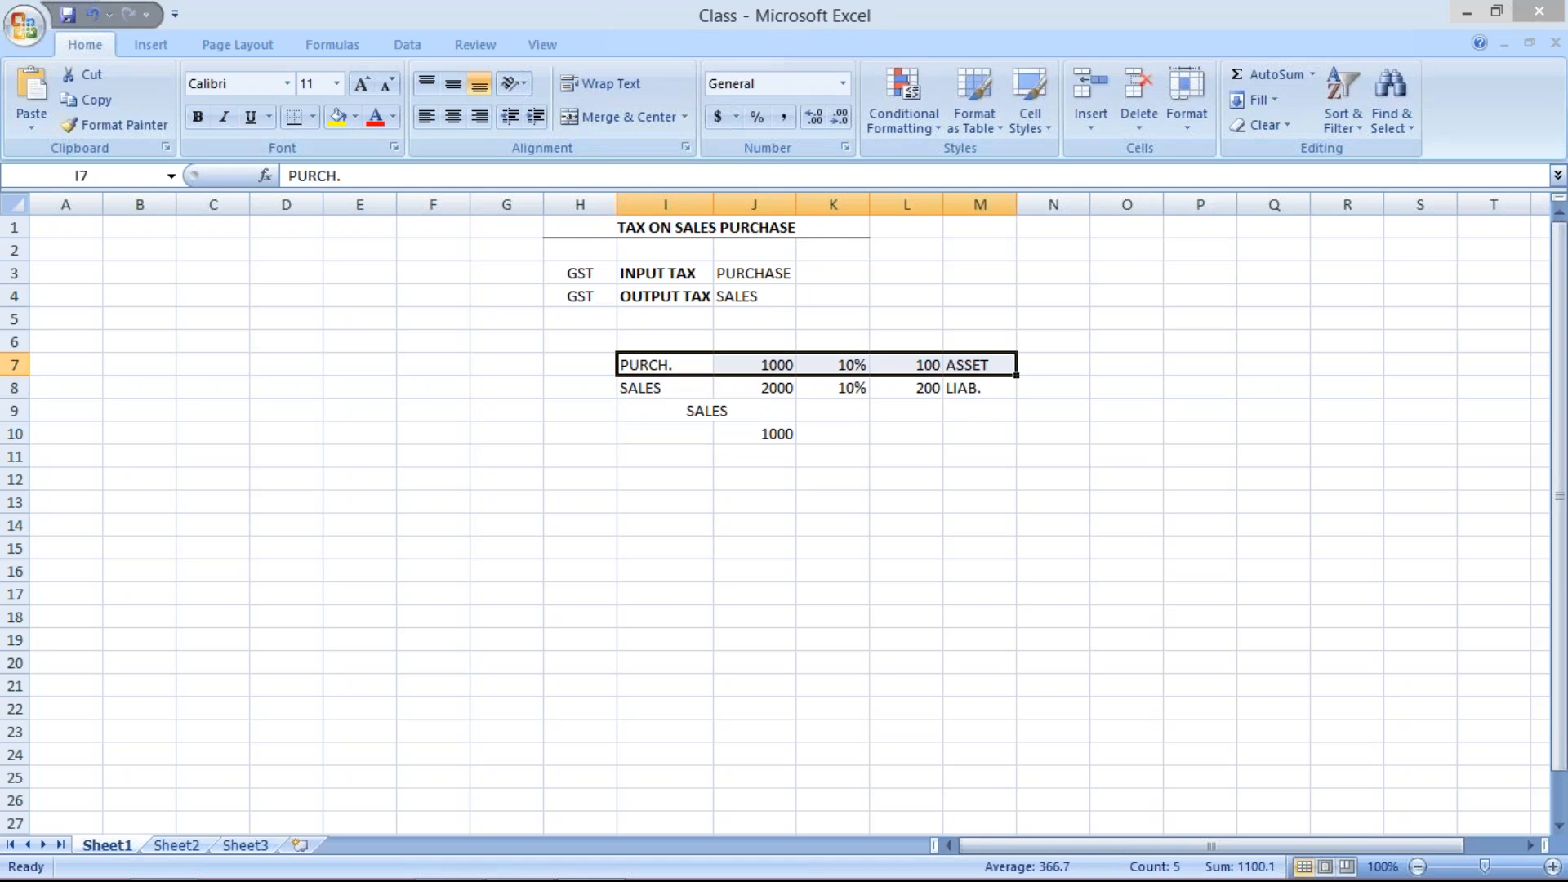
{"action": "left_click", "coordinate": [669, 411]}
{"action": "key", "text": "ctrl+b"}
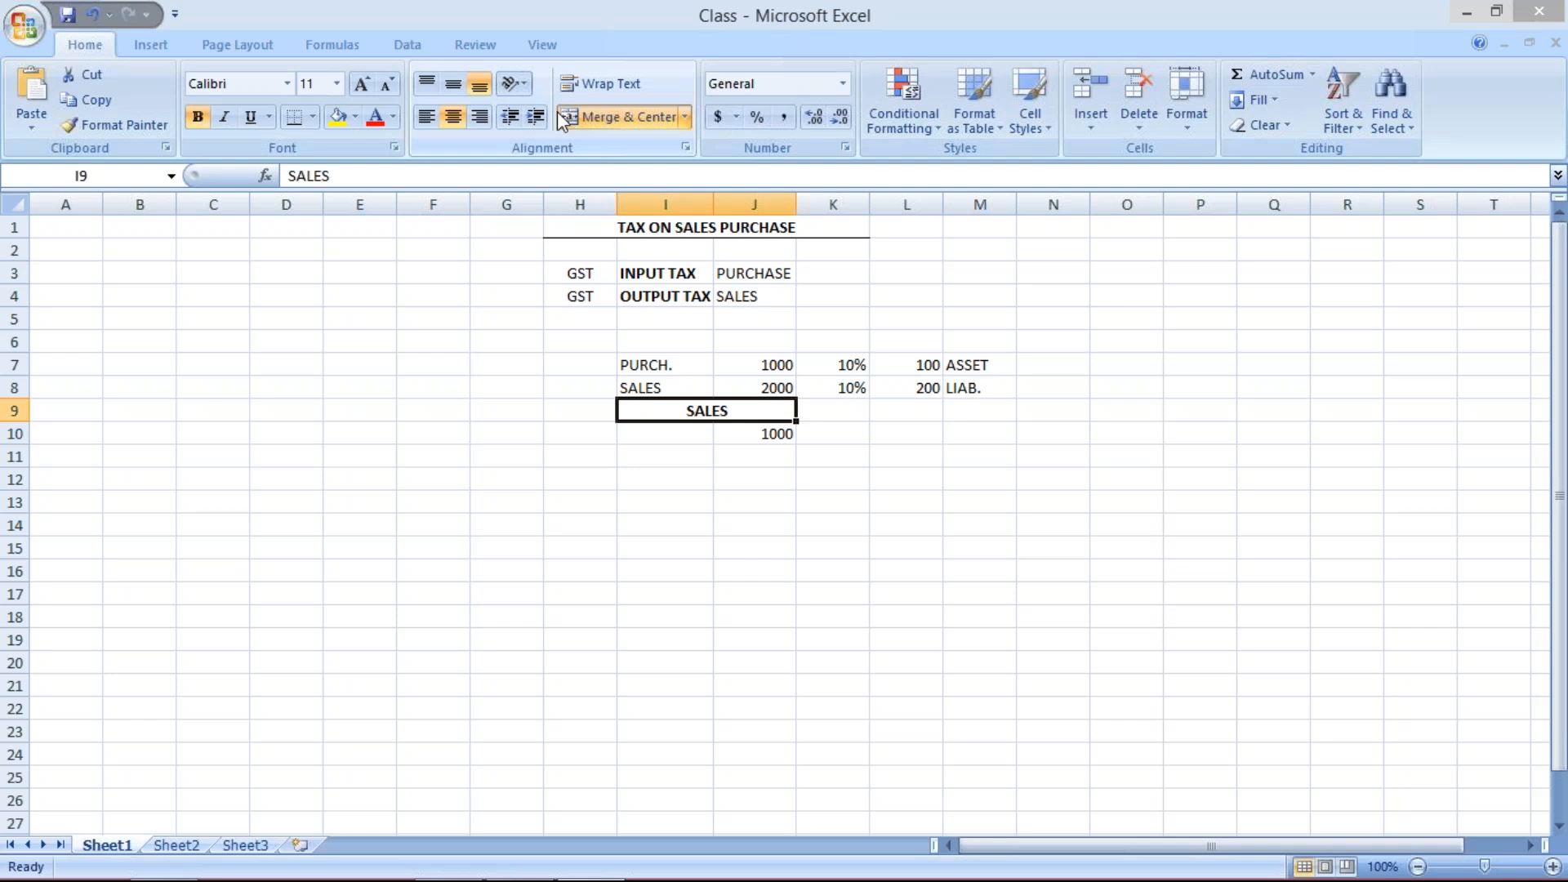
{"action": "left_click", "coordinate": [294, 118]}
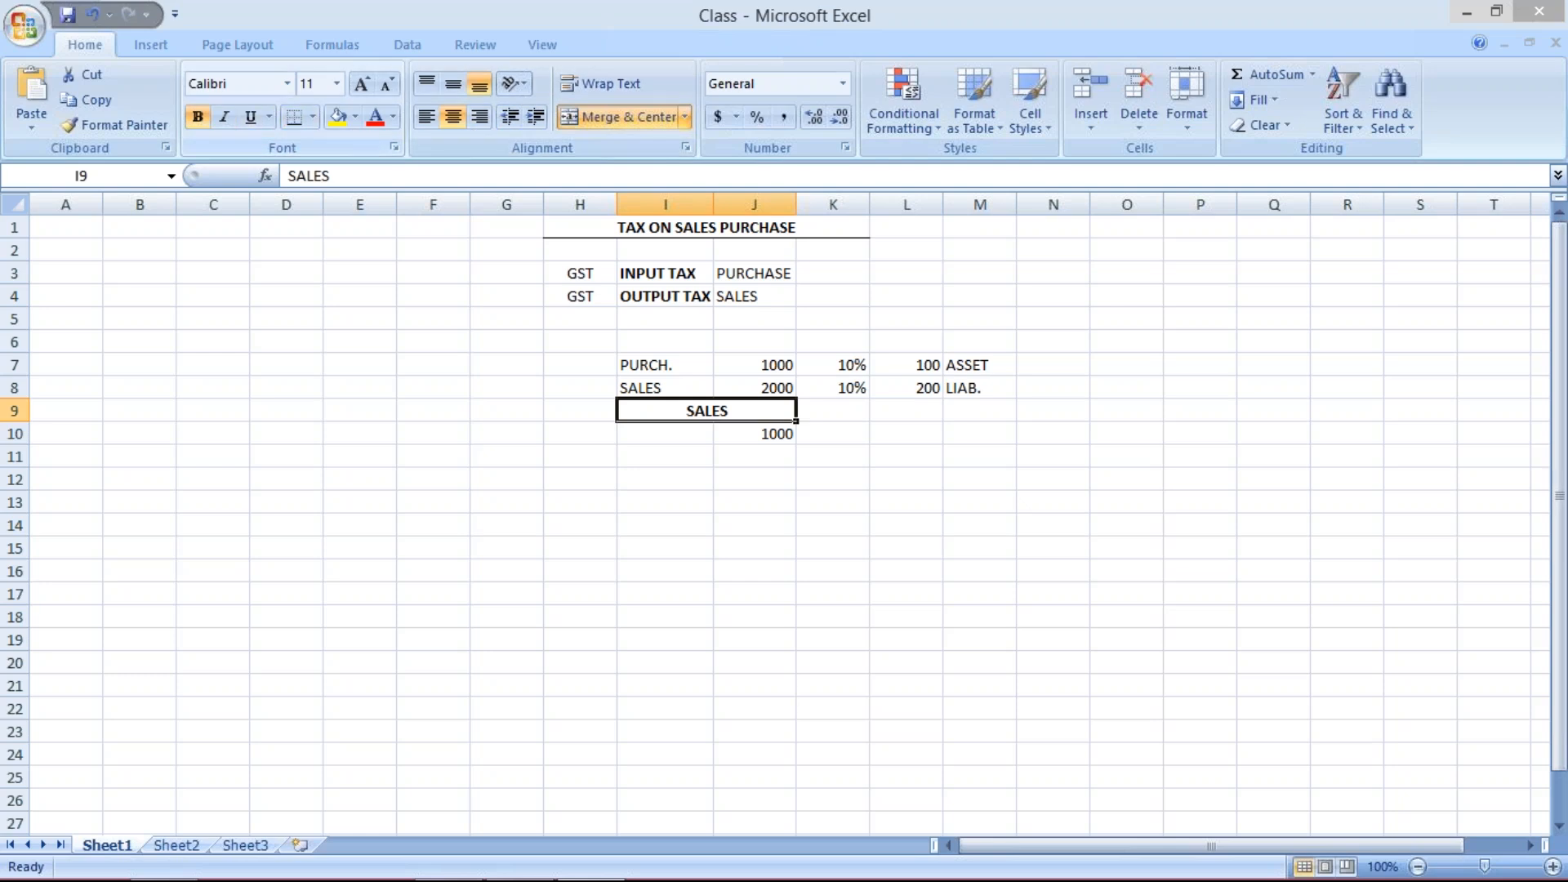
- Enter 100 in cell J11 below the sales base amount
{"action": "left_click", "coordinate": [725, 454]}
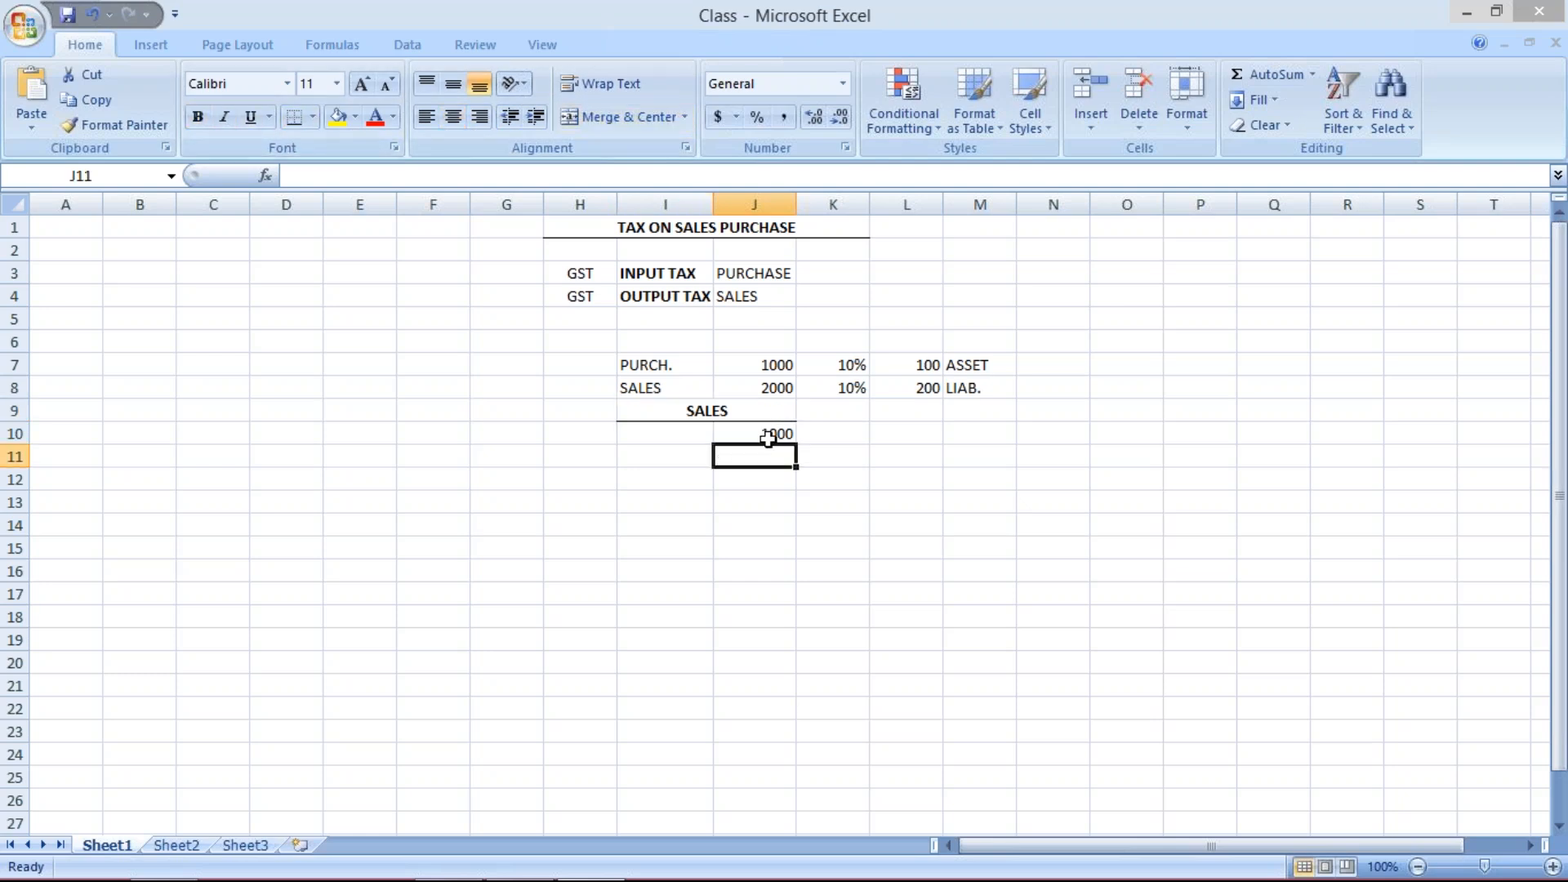
{"action": "double_click", "coordinate": [768, 436]}
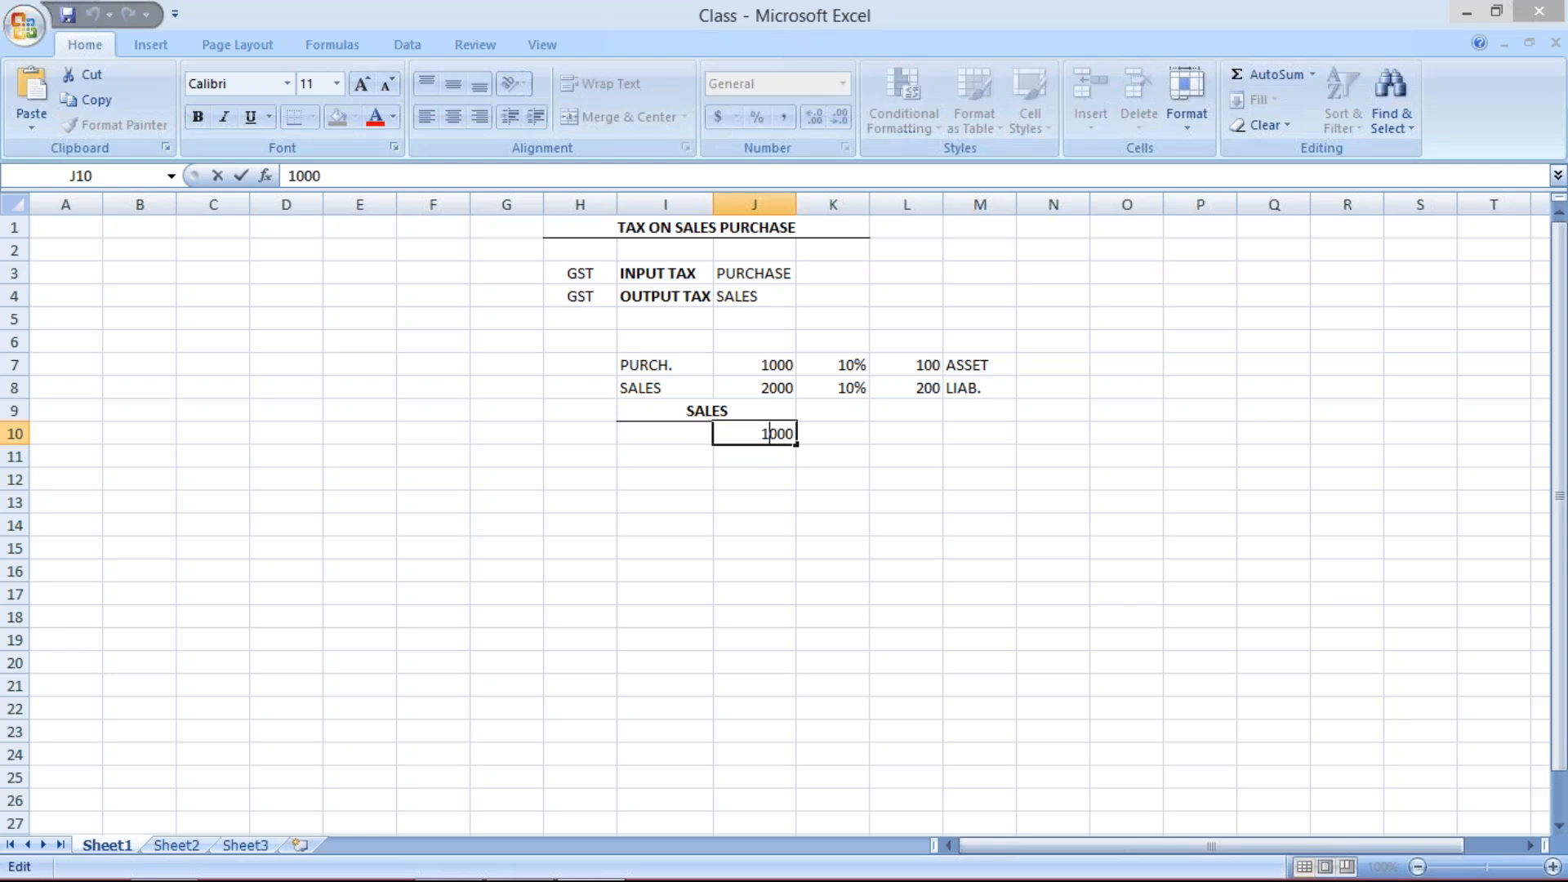
{"action": "key", "text": "Return"}
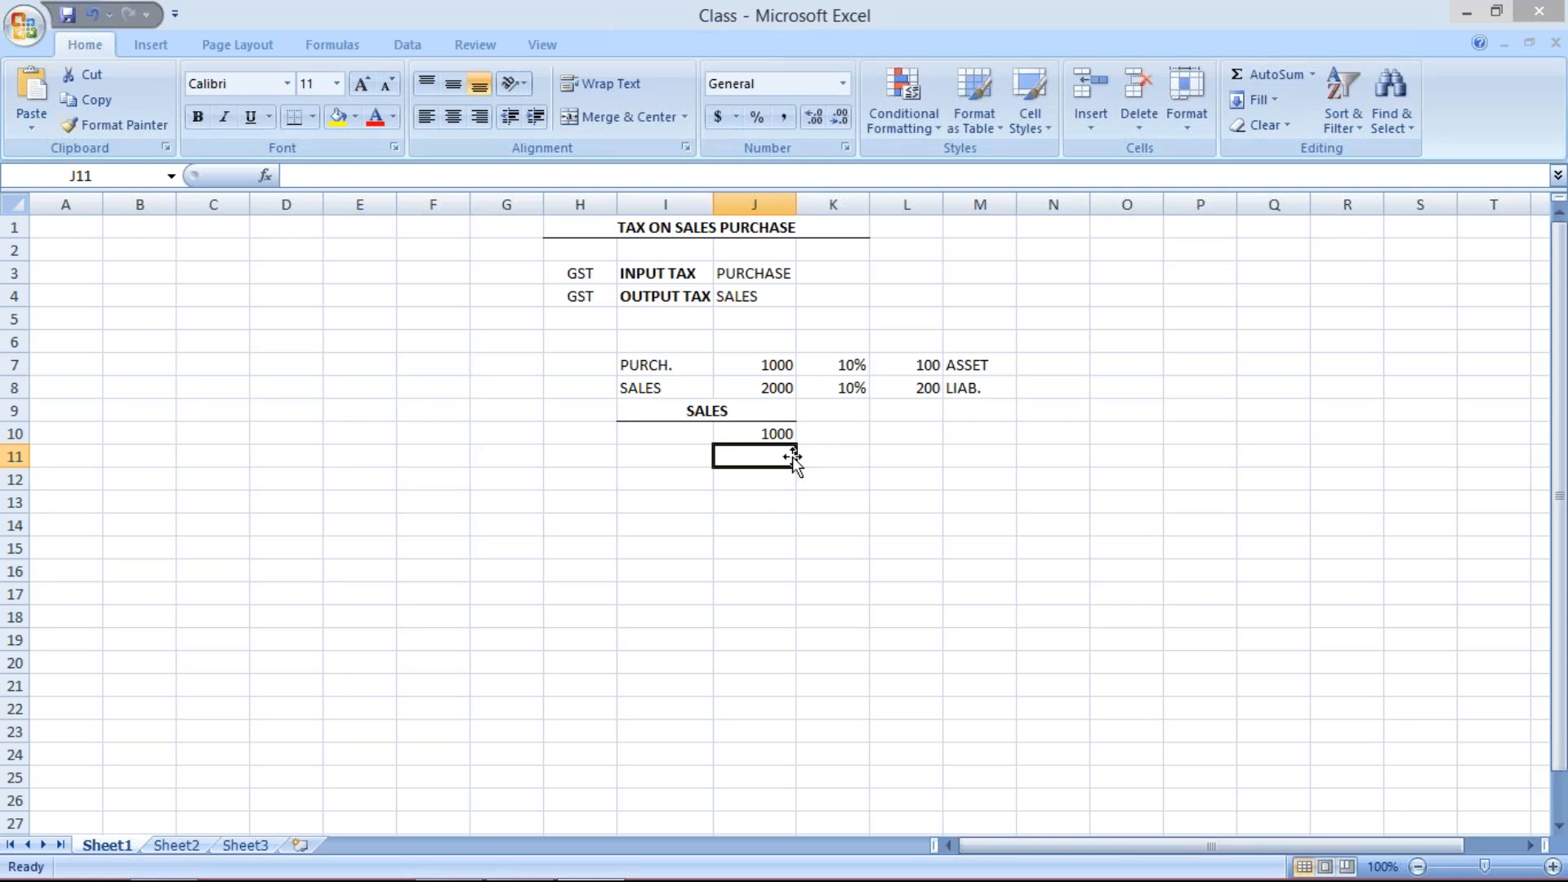
{"action": "type", "text": "100"}
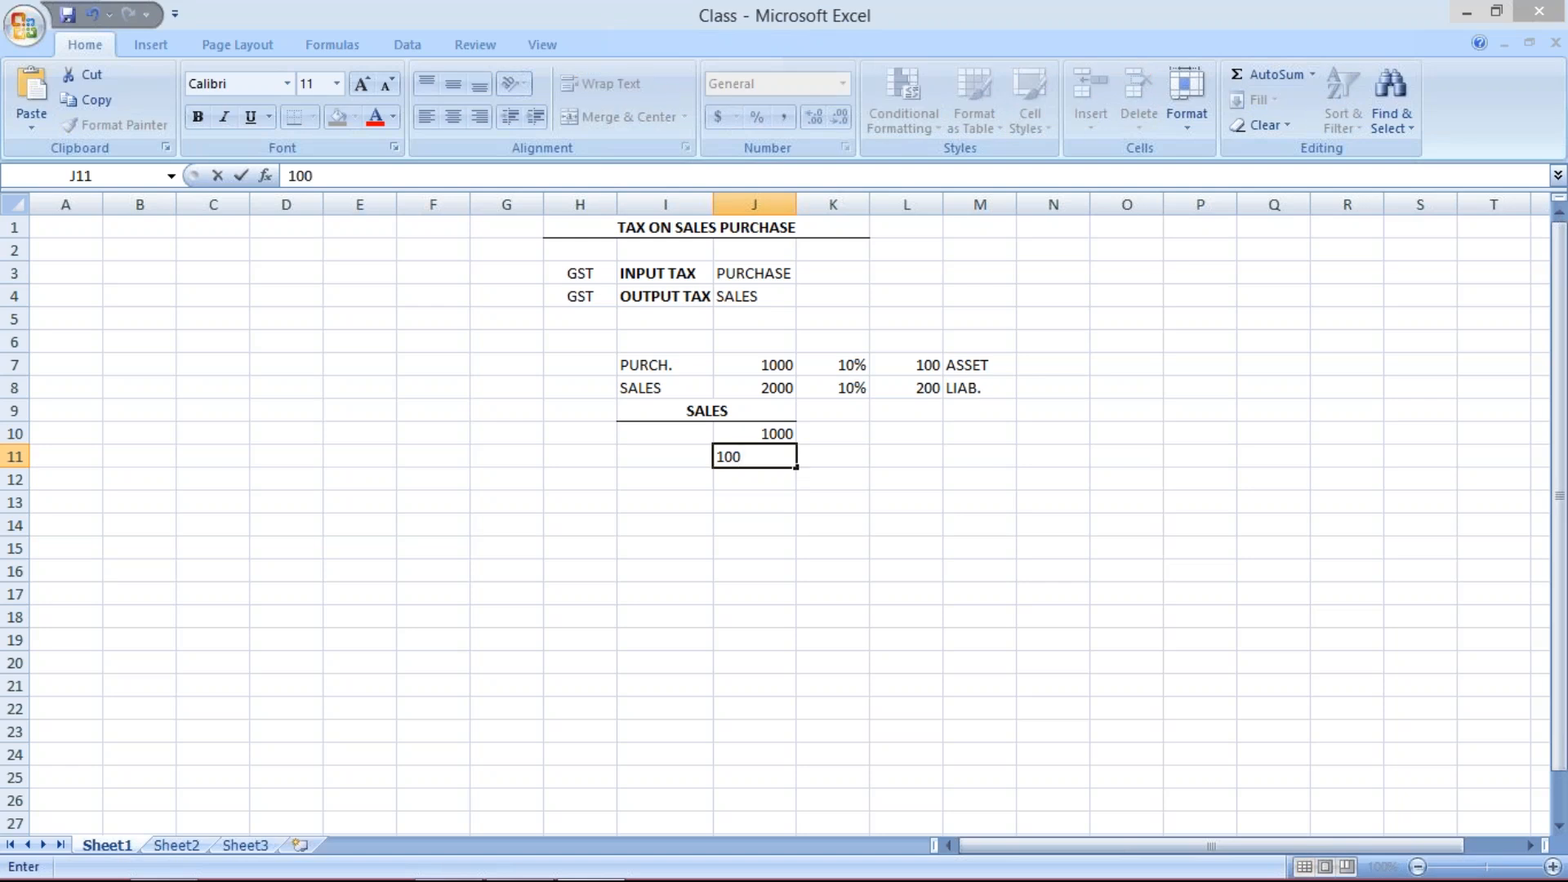
{"action": "key", "text": "Return"}
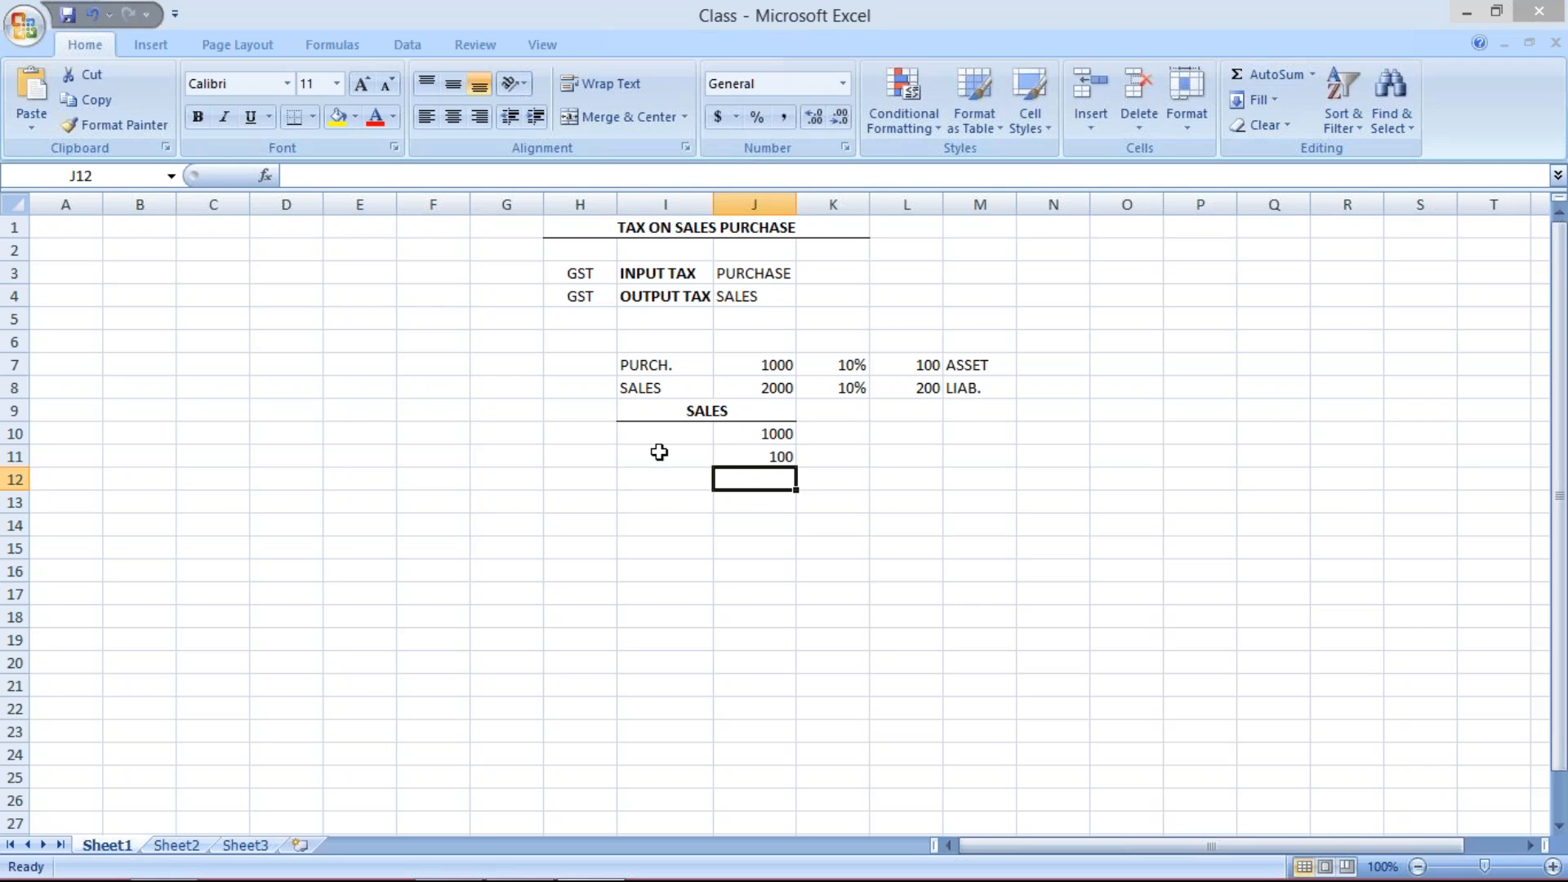
- Review the sales block cells in columns I and J
{"action": "left_click", "coordinate": [694, 436]}
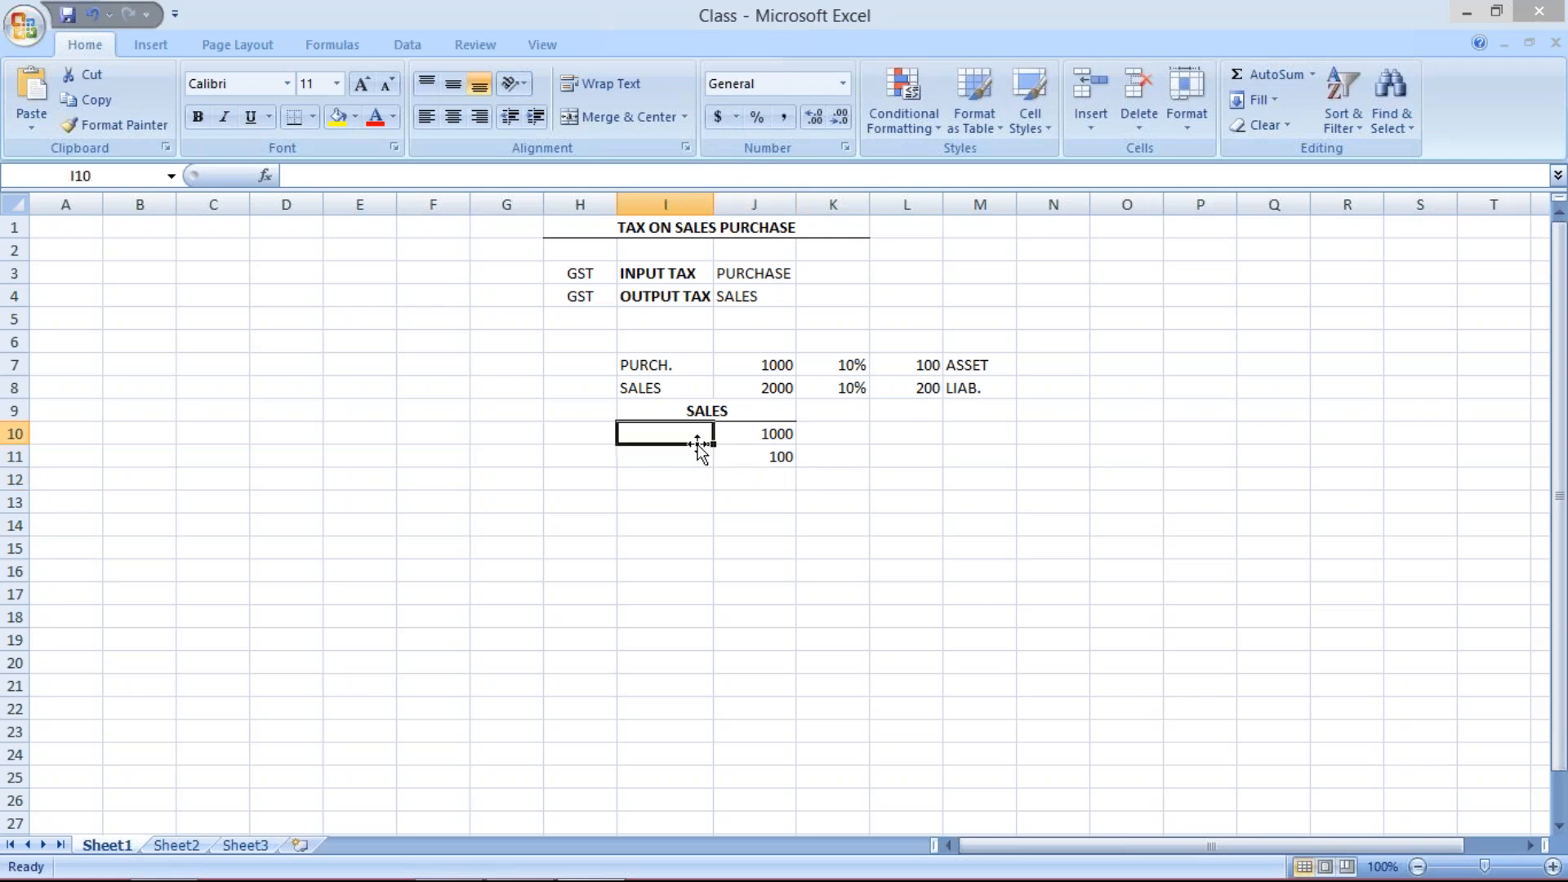
{"action": "left_click", "coordinate": [764, 458]}
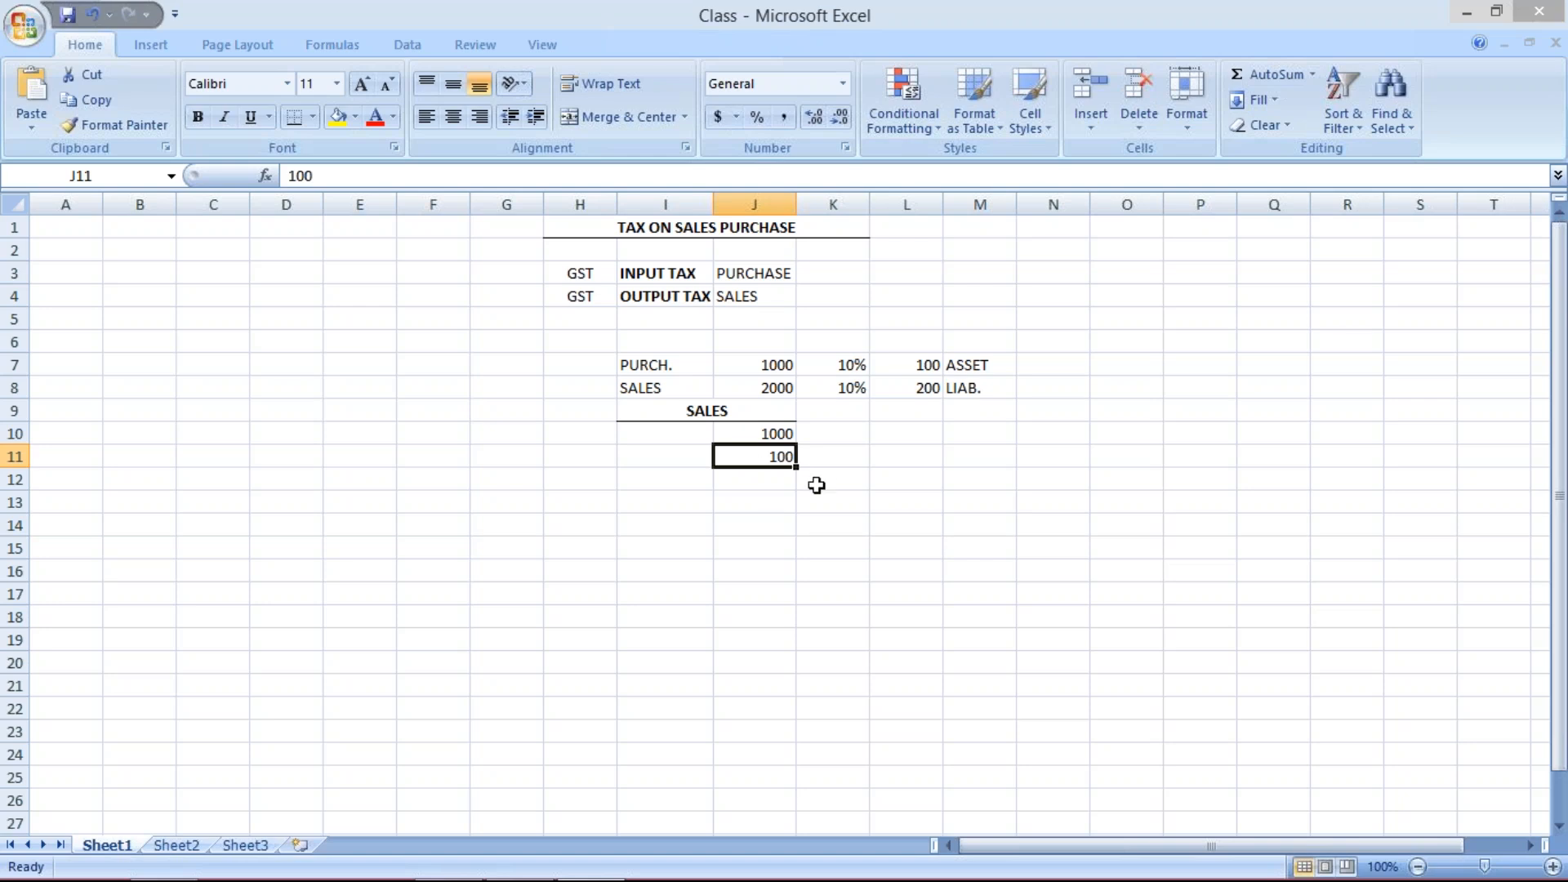
{"action": "left_click", "coordinate": [756, 431]}
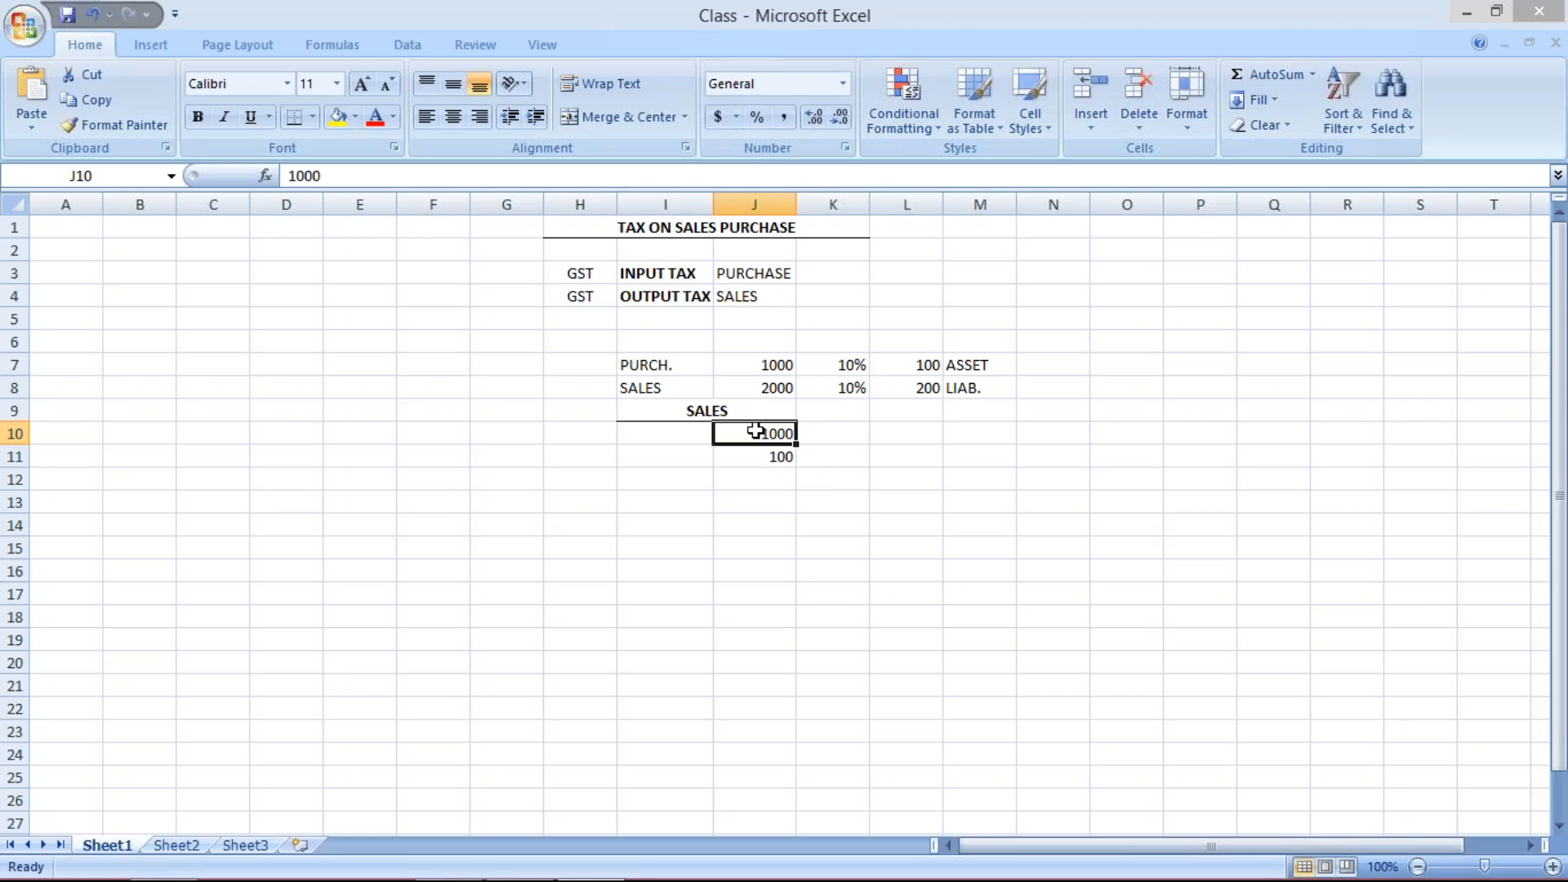
{"action": "key", "text": "Down"}
{"action": "left_click", "coordinate": [760, 433]}
{"action": "left_click", "coordinate": [674, 429]}
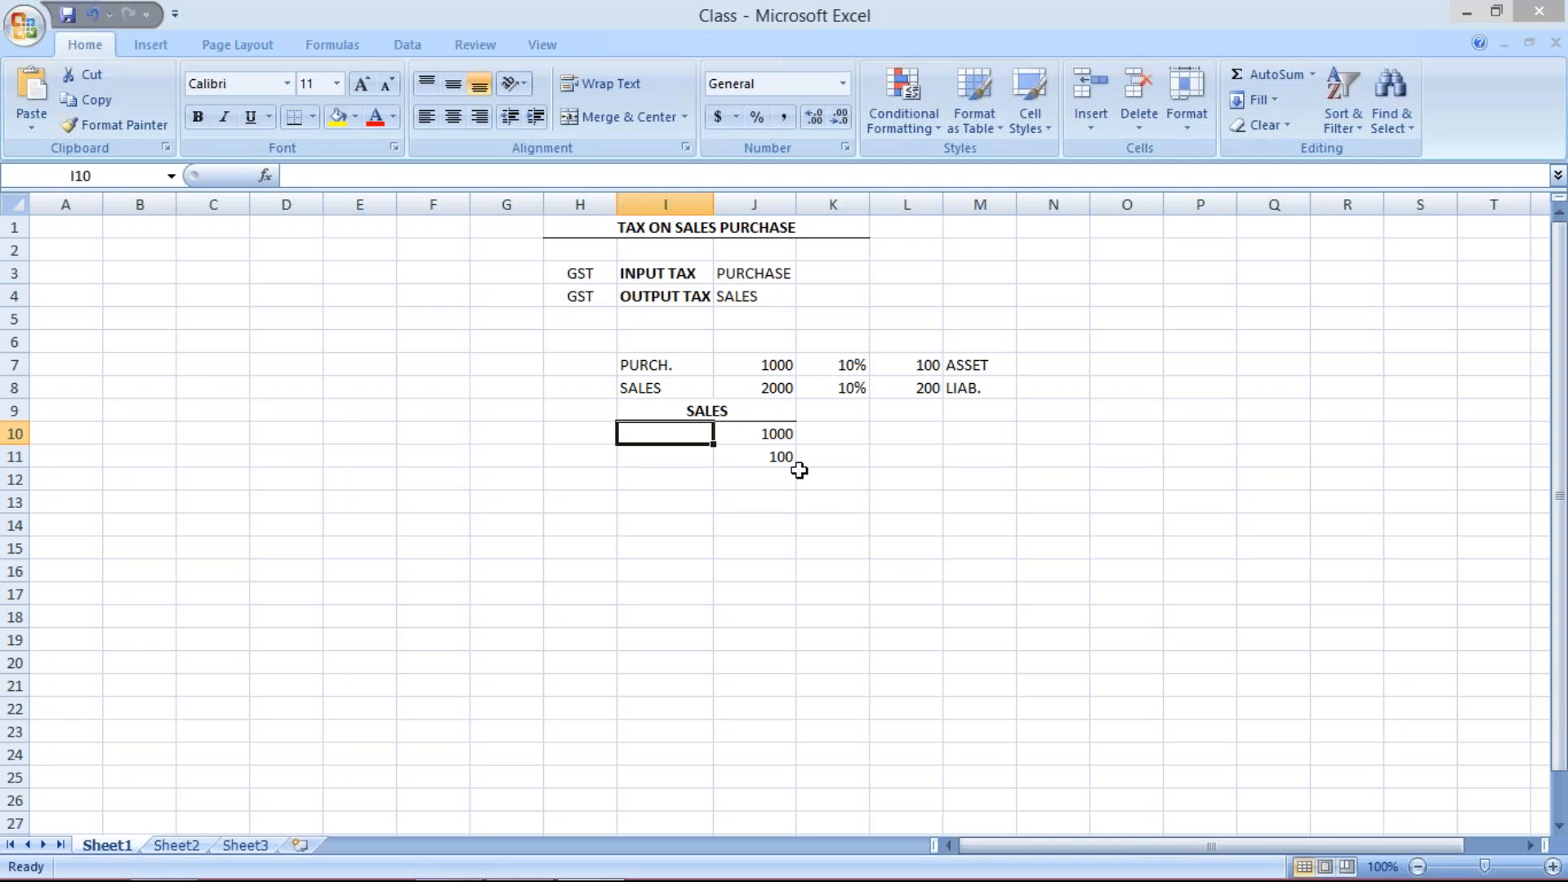
{"action": "left_click", "coordinate": [780, 462]}
{"action": "left_click", "coordinate": [768, 437]}
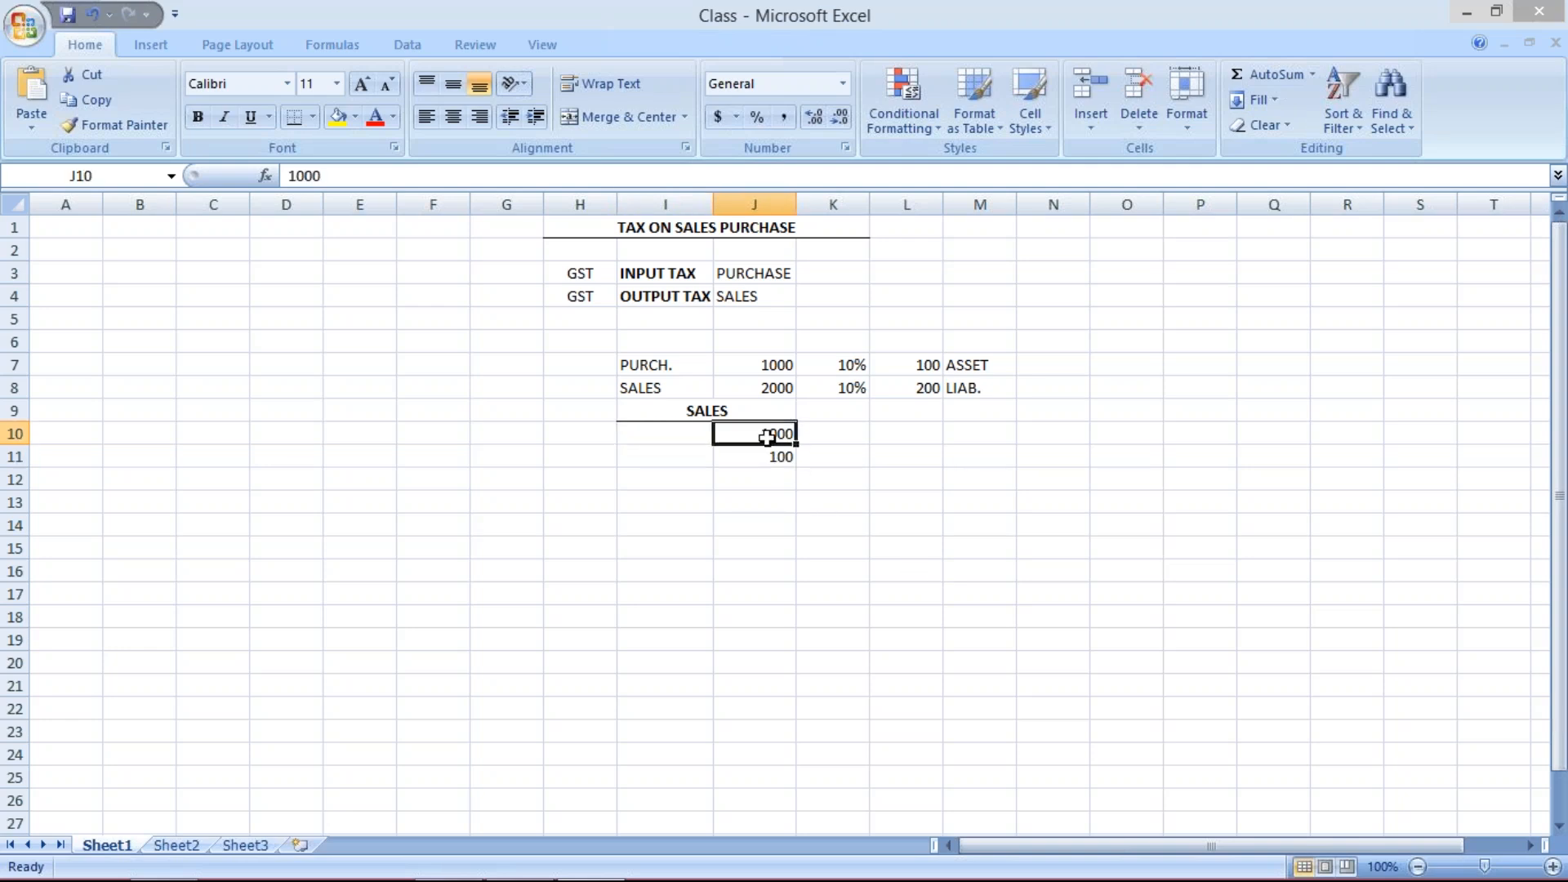
- Label cell I10 as BASE A beside the 1000 sales base
{"action": "left_click", "coordinate": [676, 436]}
{"action": "type", "text": "BASE"}
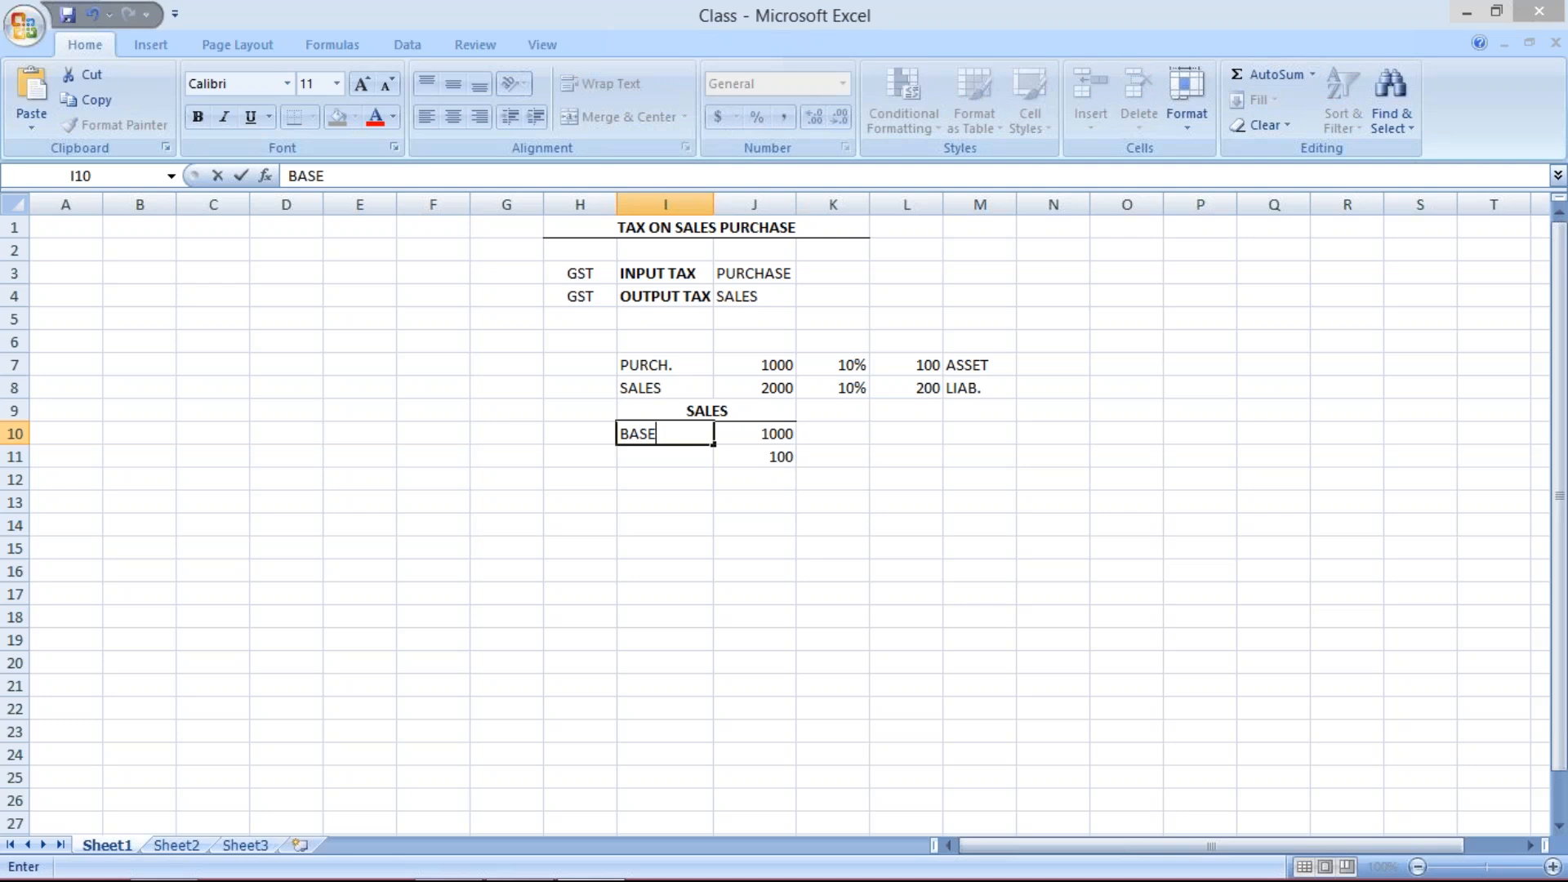
{"action": "key", "text": "Return"}
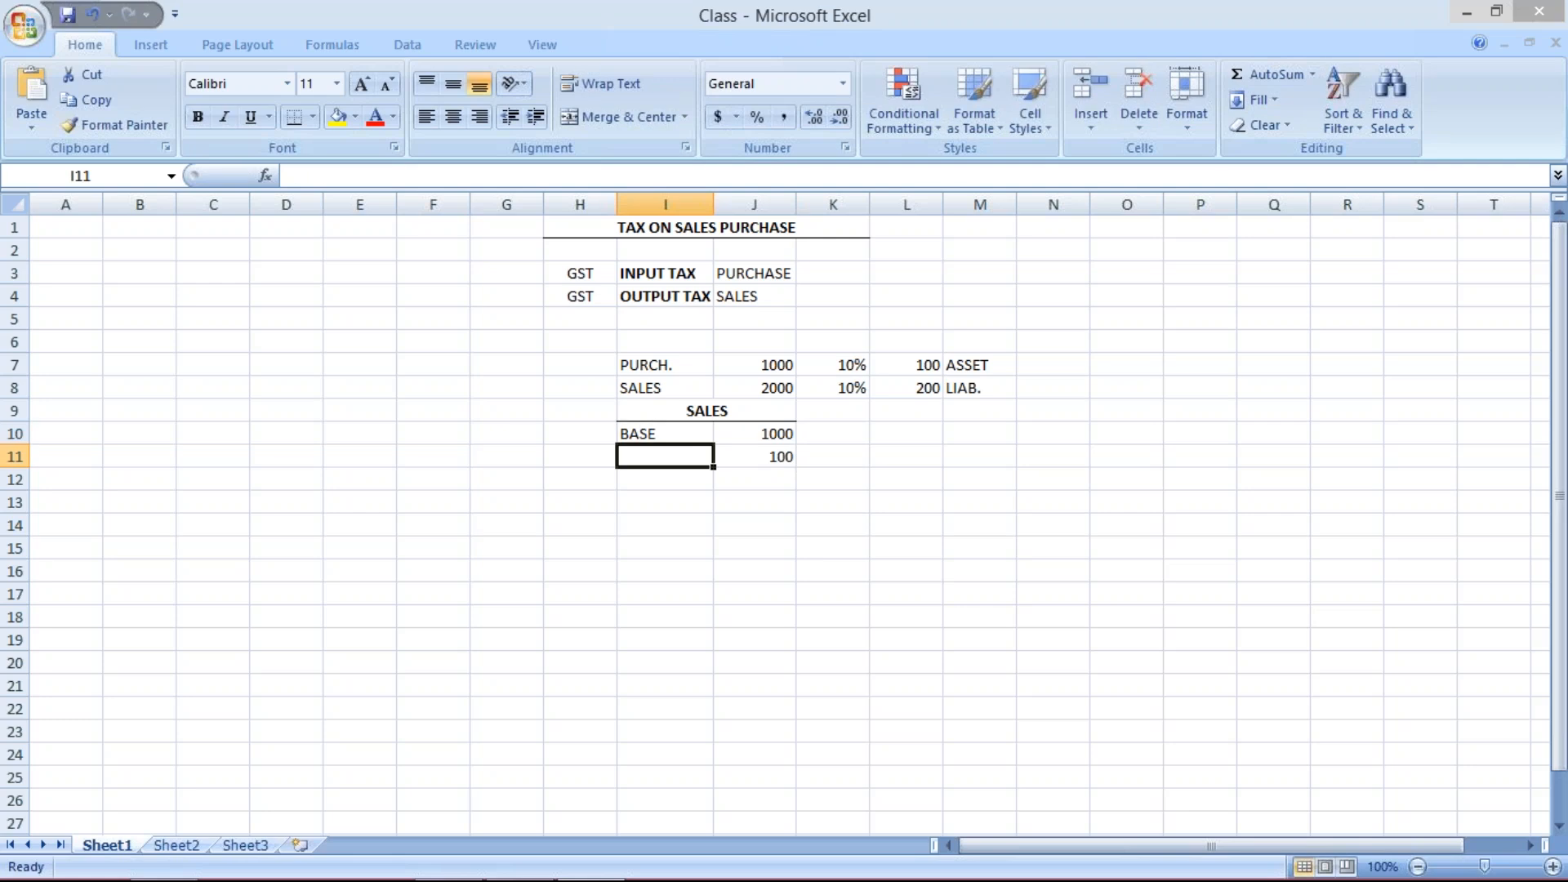
{"action": "key", "text": "Up"}
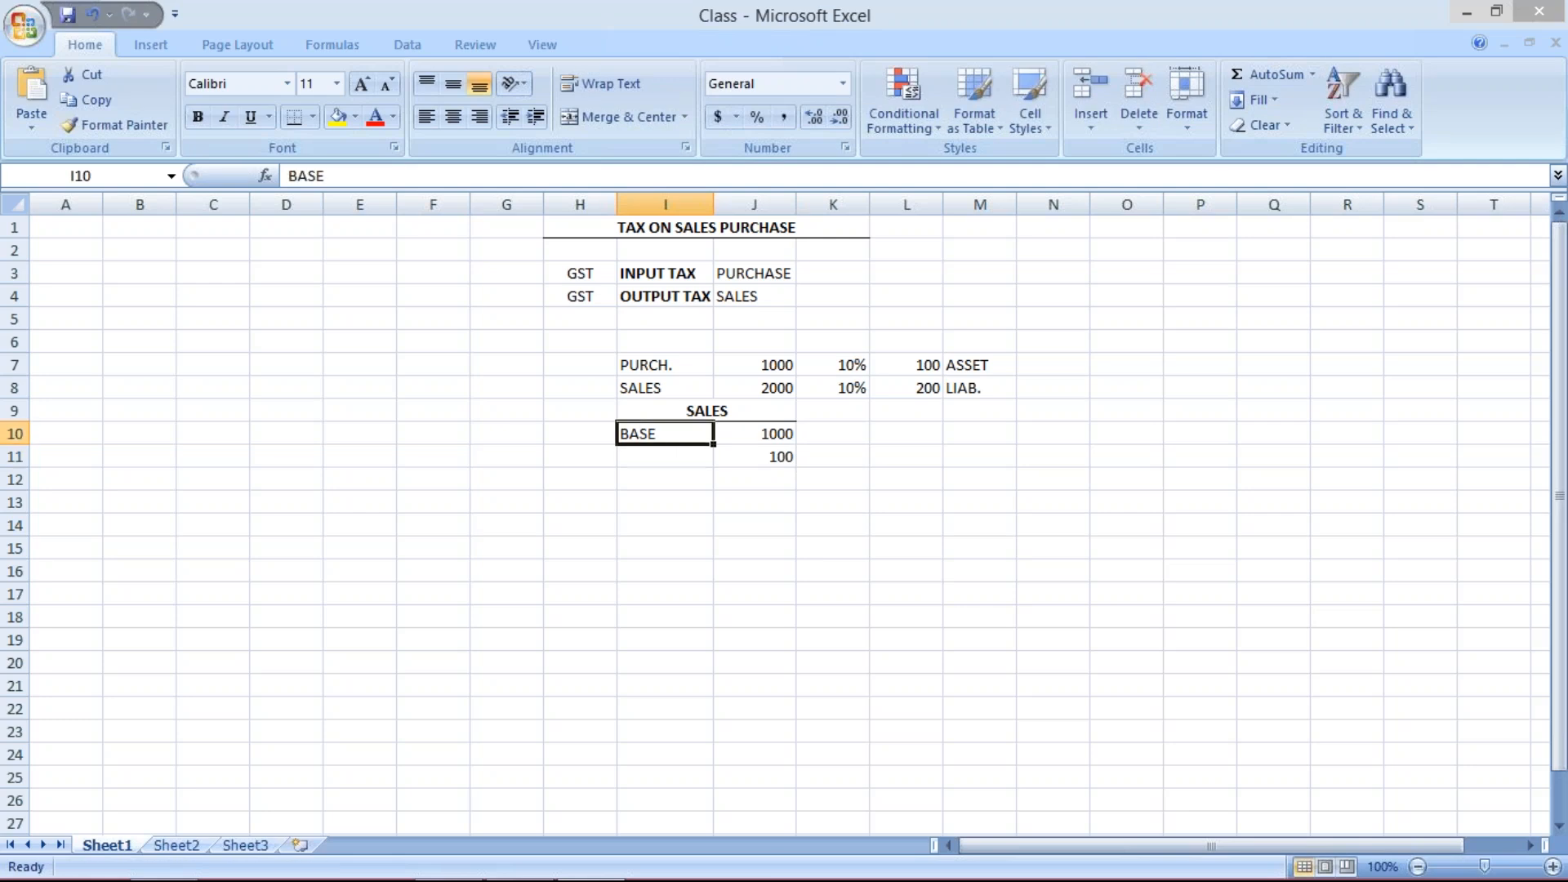
{"action": "key", "text": "F2"}
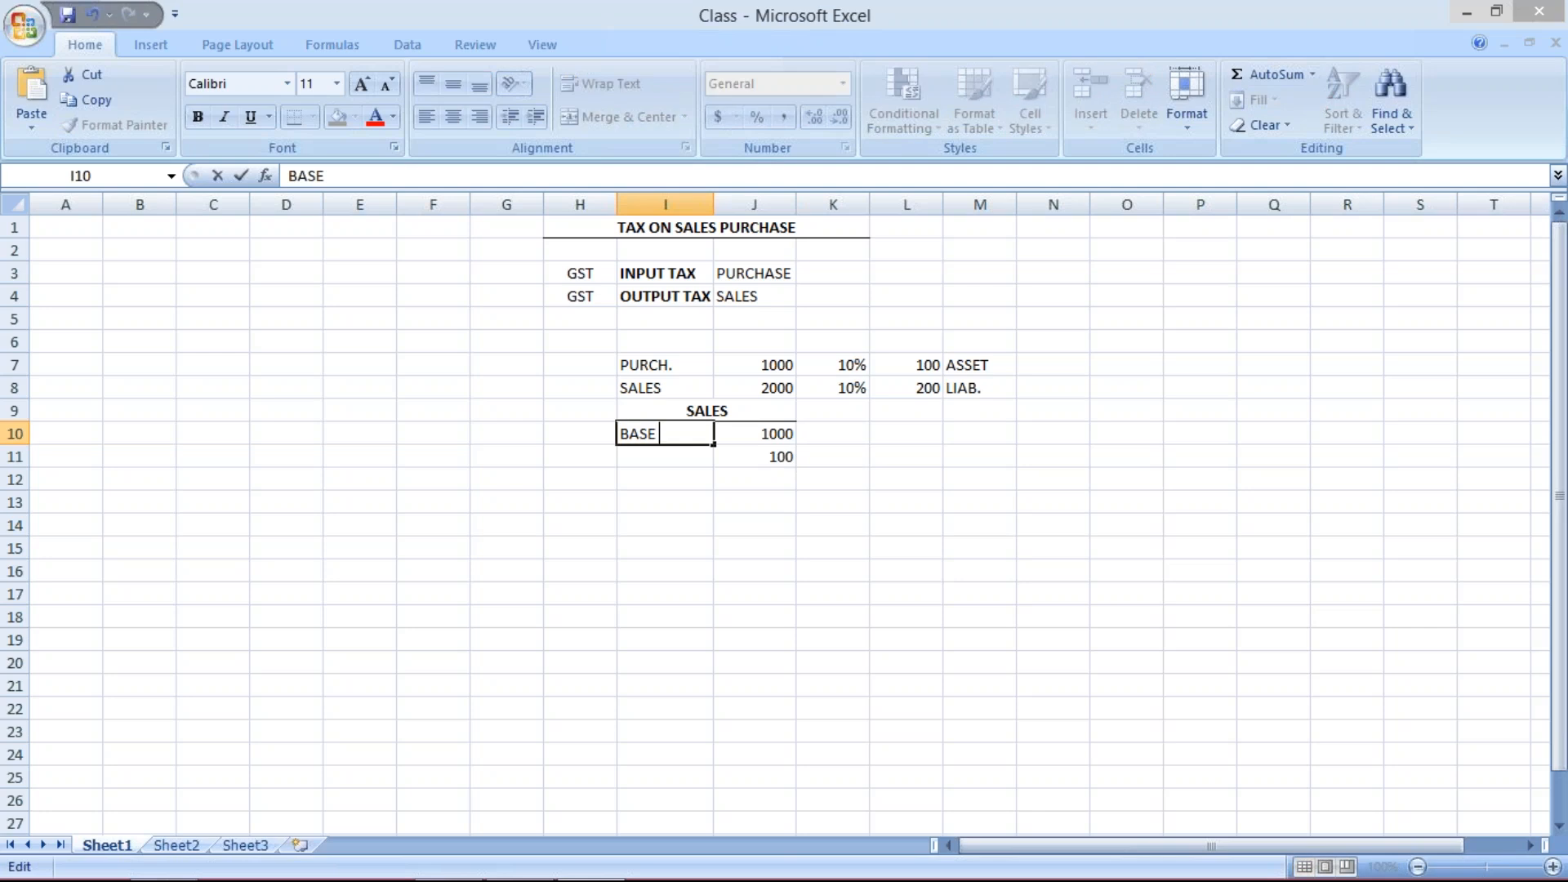
{"action": "type", "text": "A"}
{"action": "key", "text": "Return"}
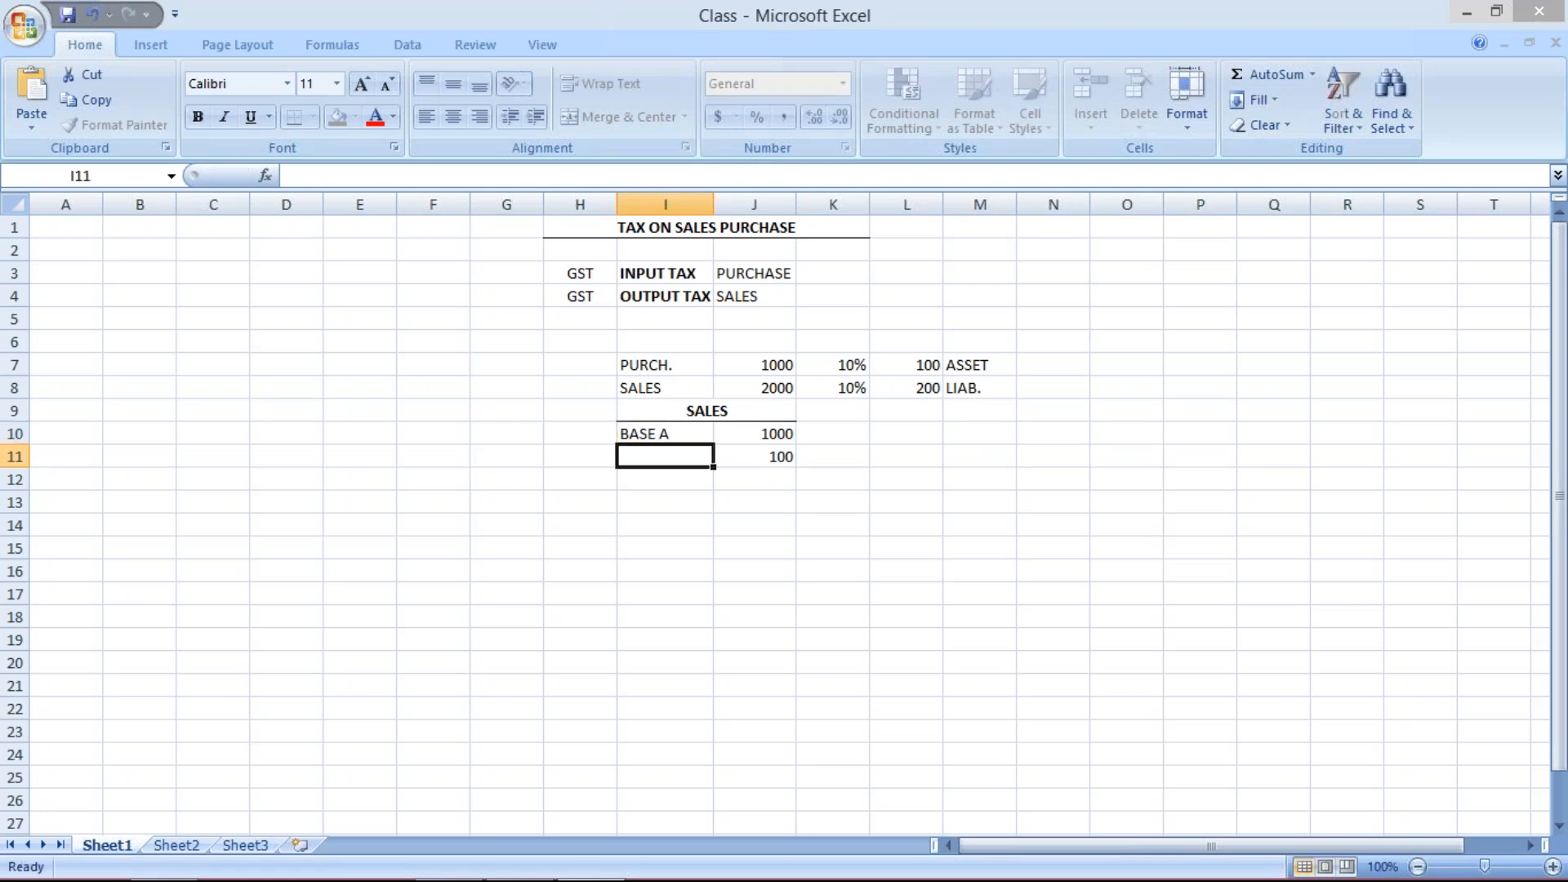
- Examine the sales values in column J and the tax rates in column K
{"action": "left_click", "coordinate": [778, 430]}
{"action": "left_click", "coordinate": [694, 455]}
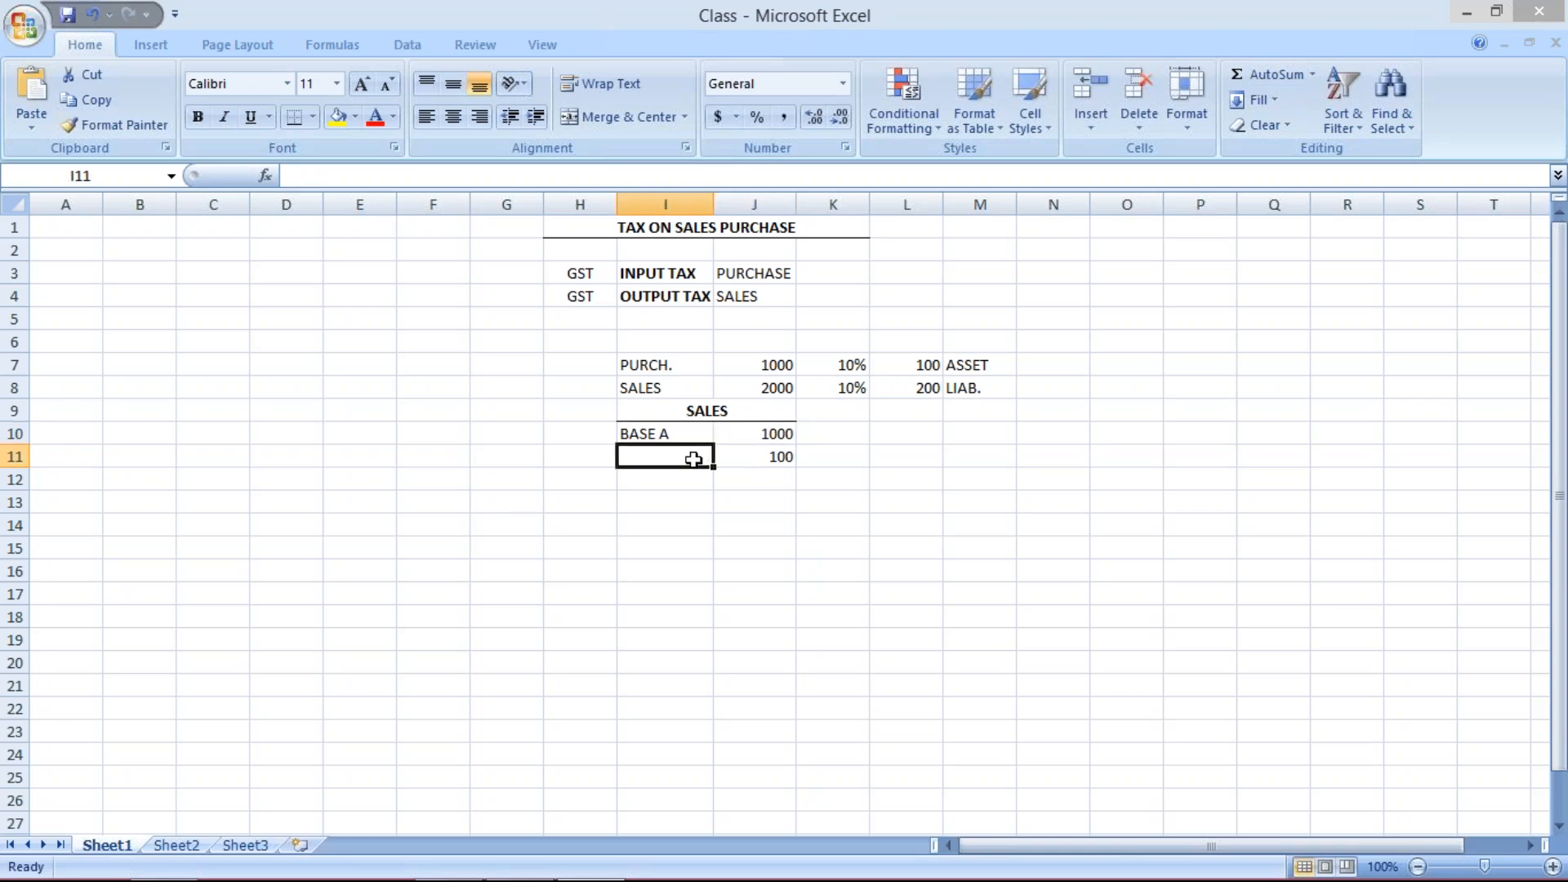
{"action": "left_click", "coordinate": [760, 455]}
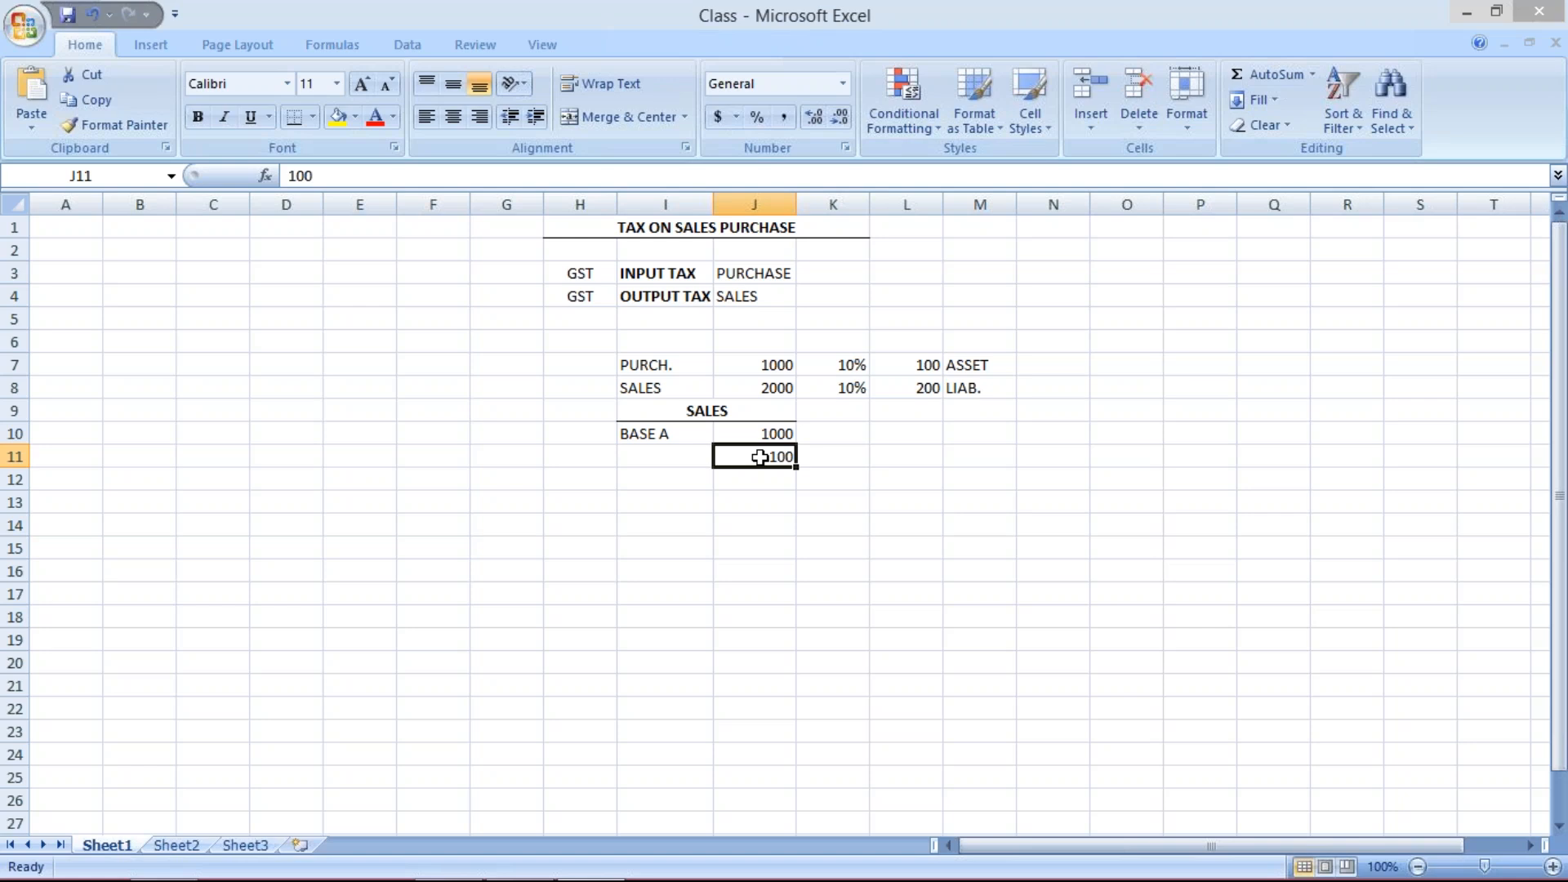
{"action": "left_click", "coordinate": [760, 475]}
{"action": "key", "text": "Up"}
{"action": "left_click", "coordinate": [748, 479]}
{"action": "left_click", "coordinate": [748, 459]}
{"action": "left_click", "coordinate": [873, 365]}
{"action": "left_click", "coordinate": [852, 367]}
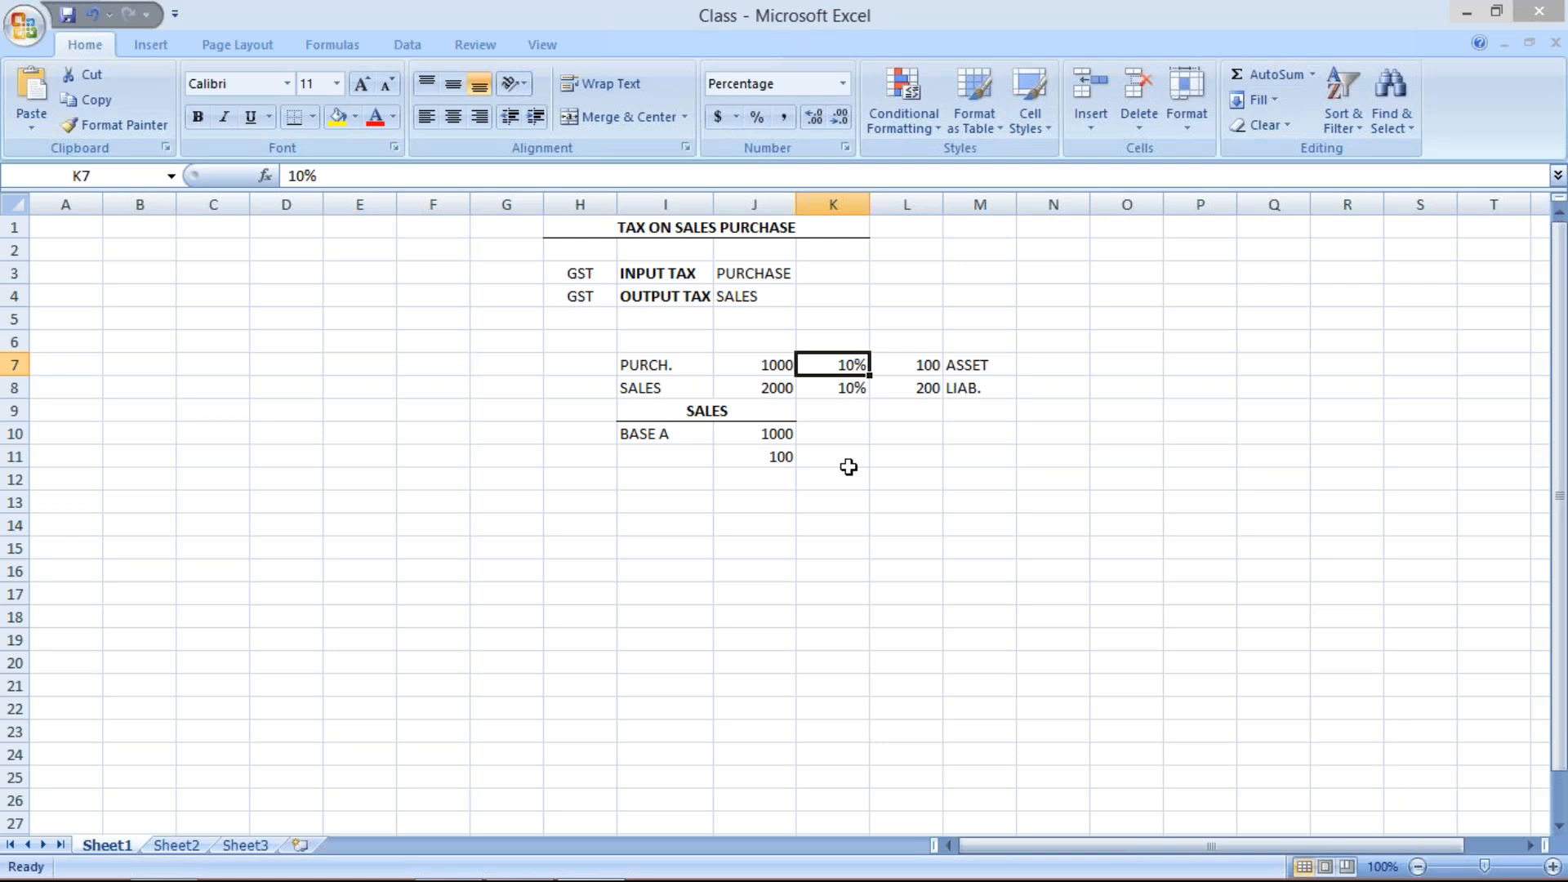
{"action": "left_click", "coordinate": [760, 477]}
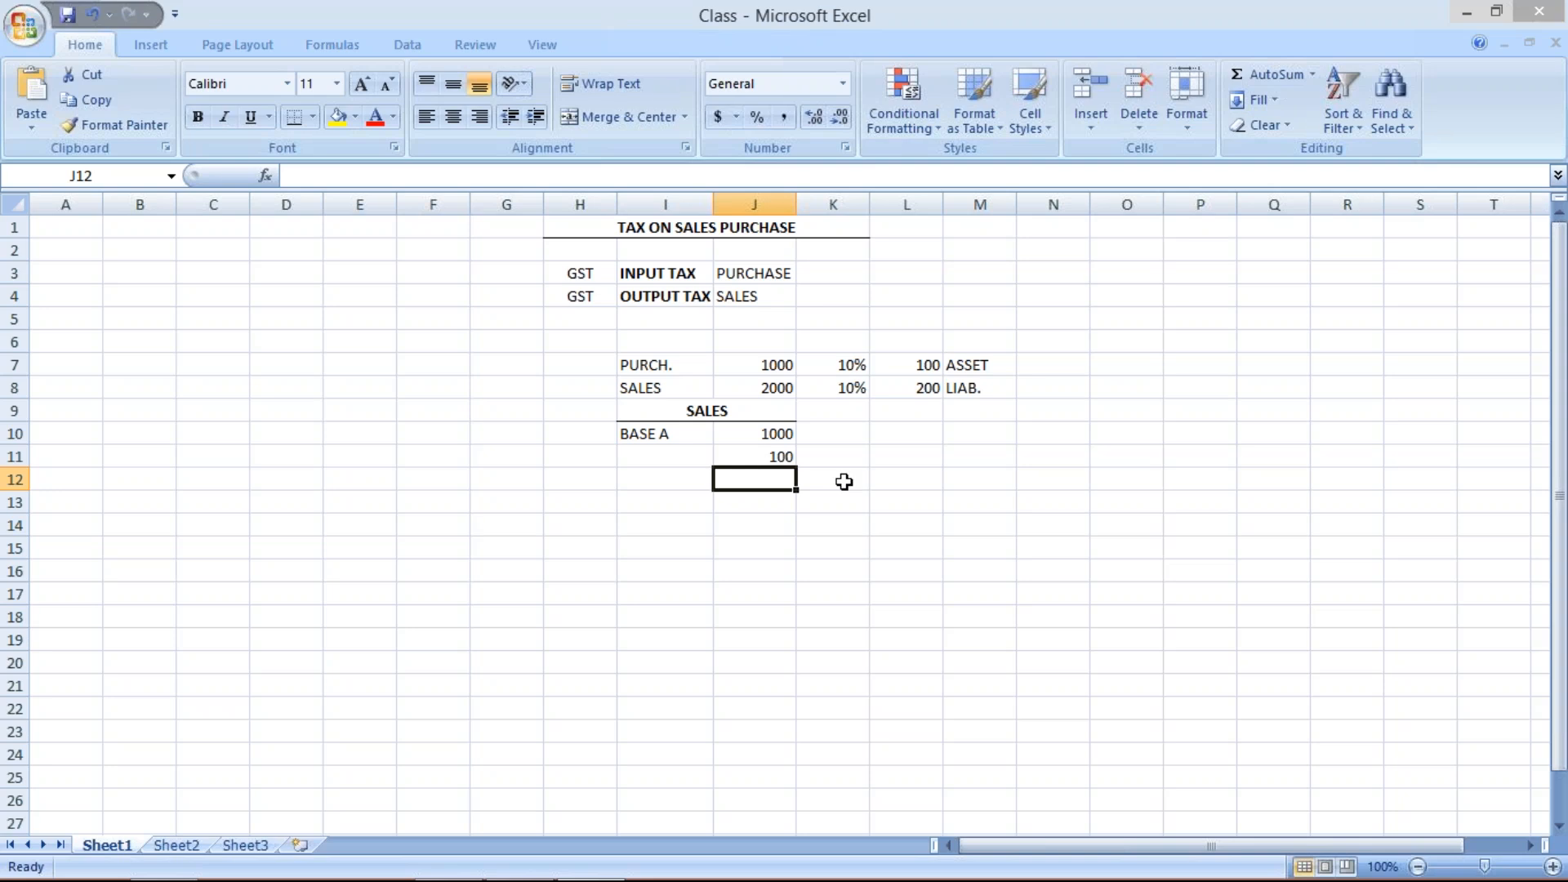
{"action": "left_click", "coordinate": [675, 458]}
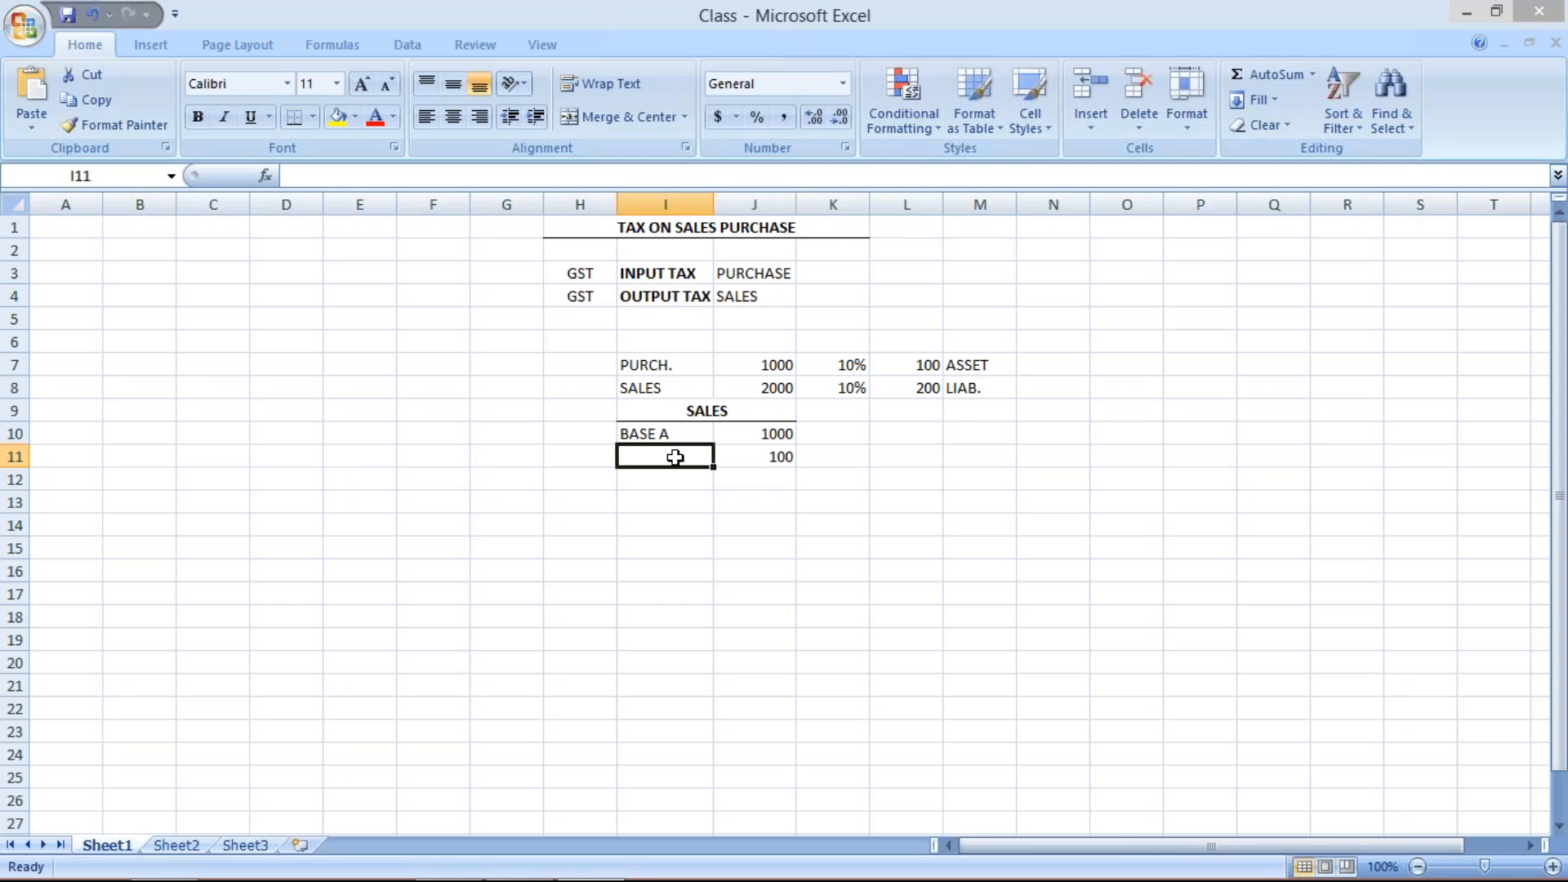
{"action": "left_click", "coordinate": [775, 485]}
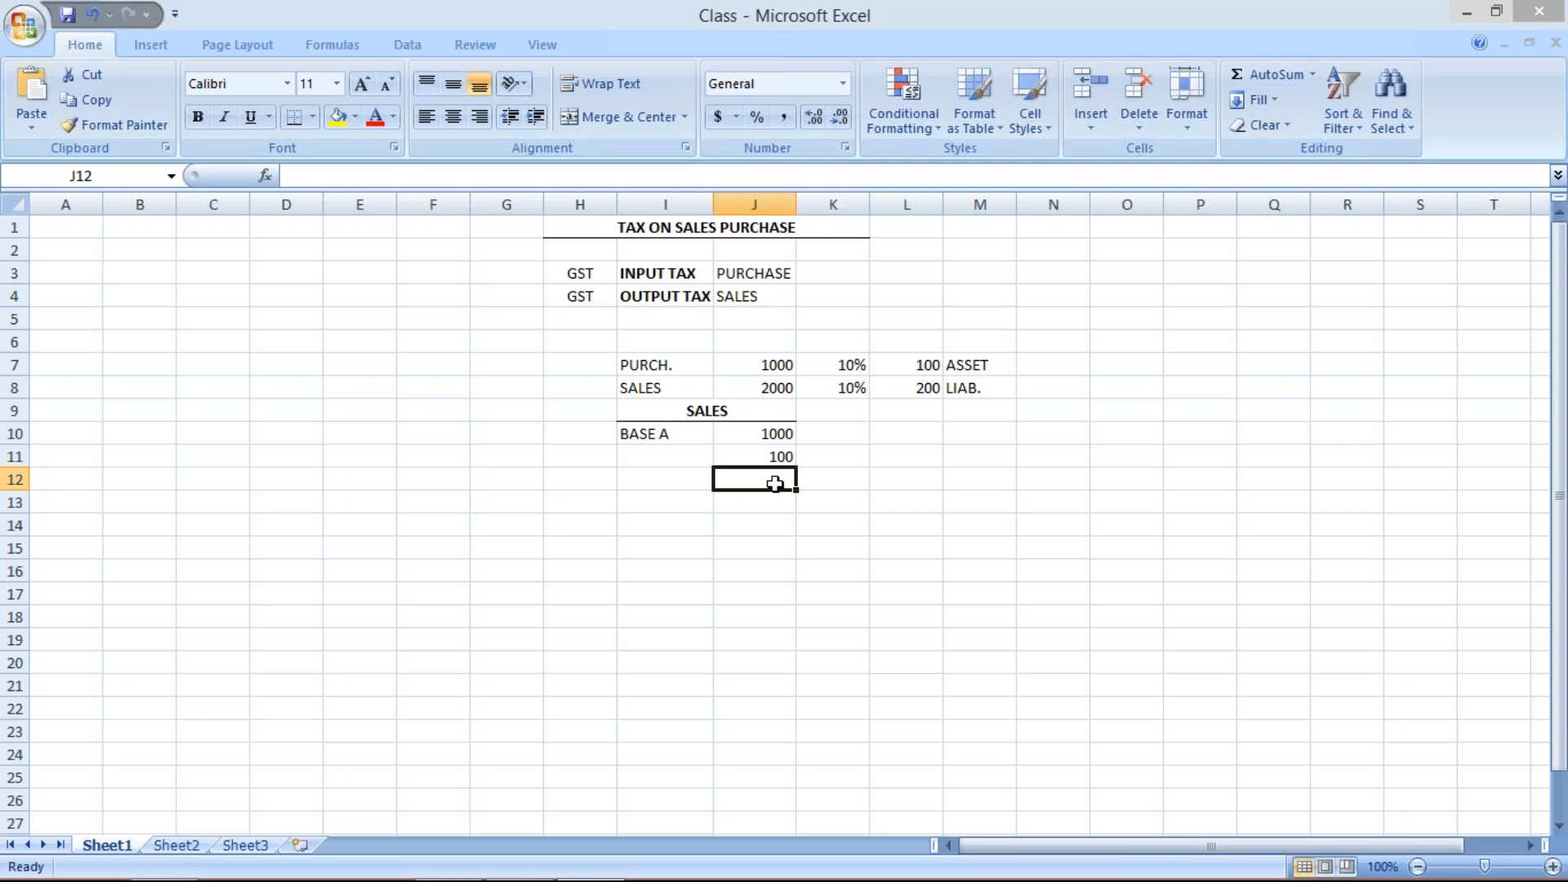
- Enter a 10% rate in K11 and label L11 as GST
{"action": "left_click", "coordinate": [829, 456]}
{"action": "type", "text": "100"}
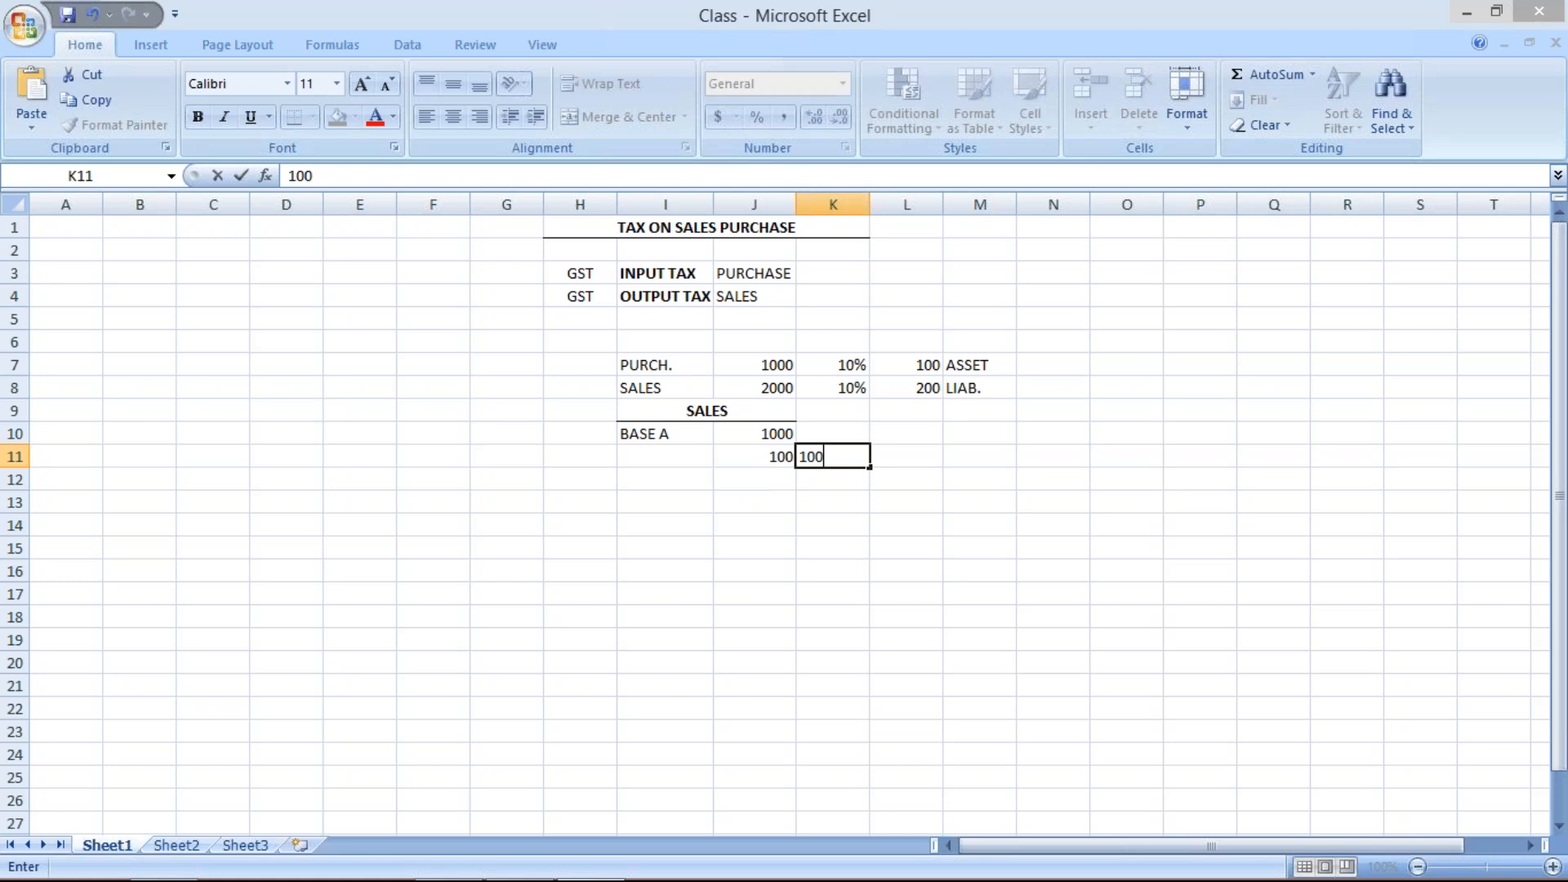
{"action": "key", "text": "BackSpace"}
{"action": "type", "text": "%"}
{"action": "key", "text": "Return"}
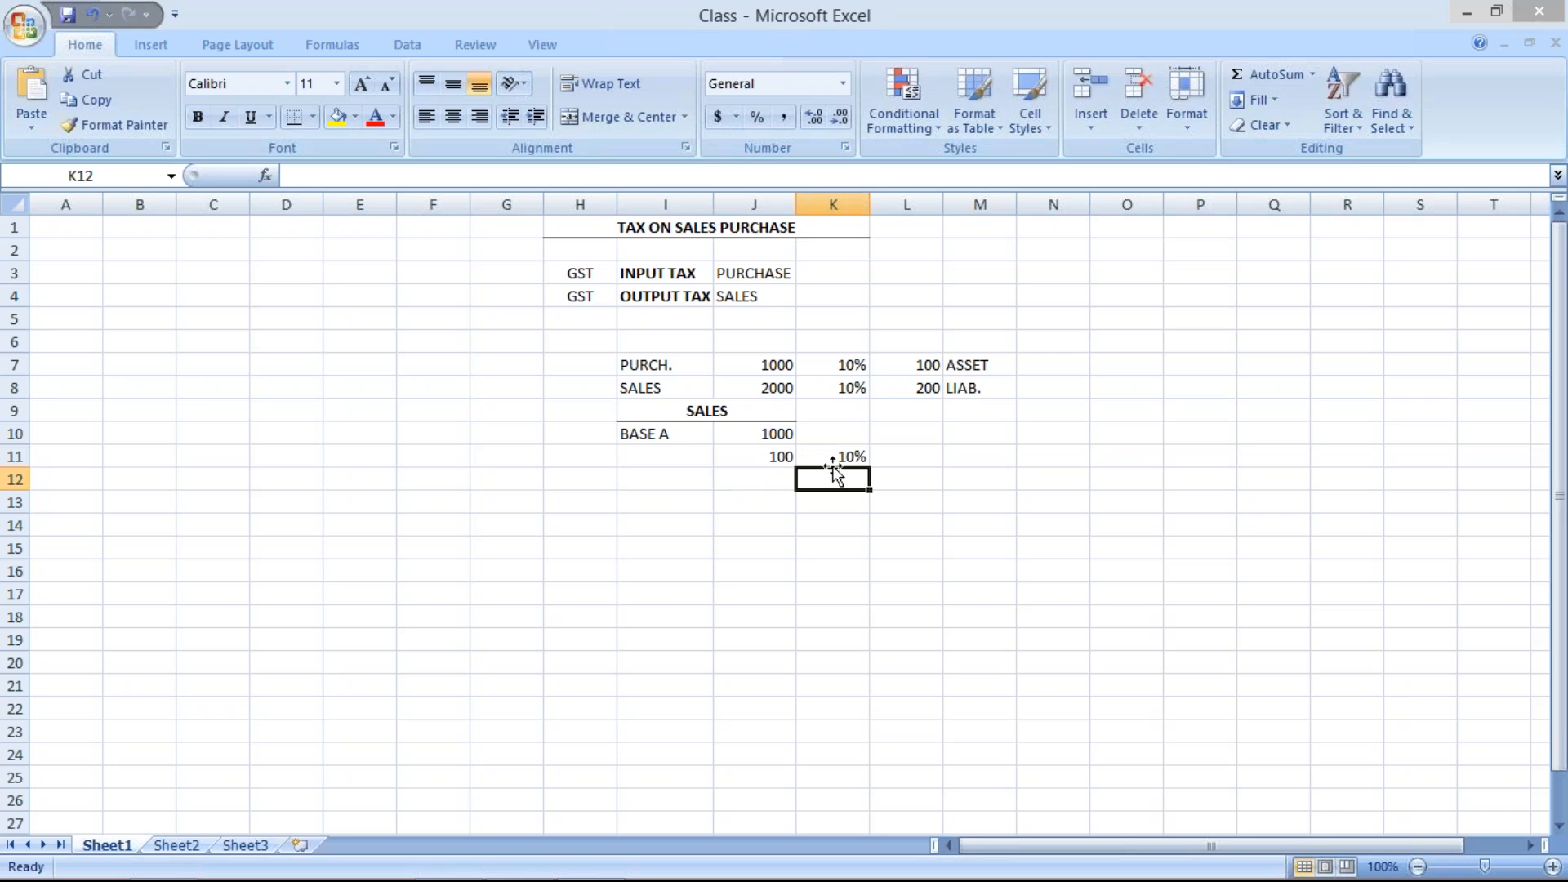
{"action": "left_click", "coordinate": [832, 454]}
{"action": "left_click", "coordinate": [898, 465]}
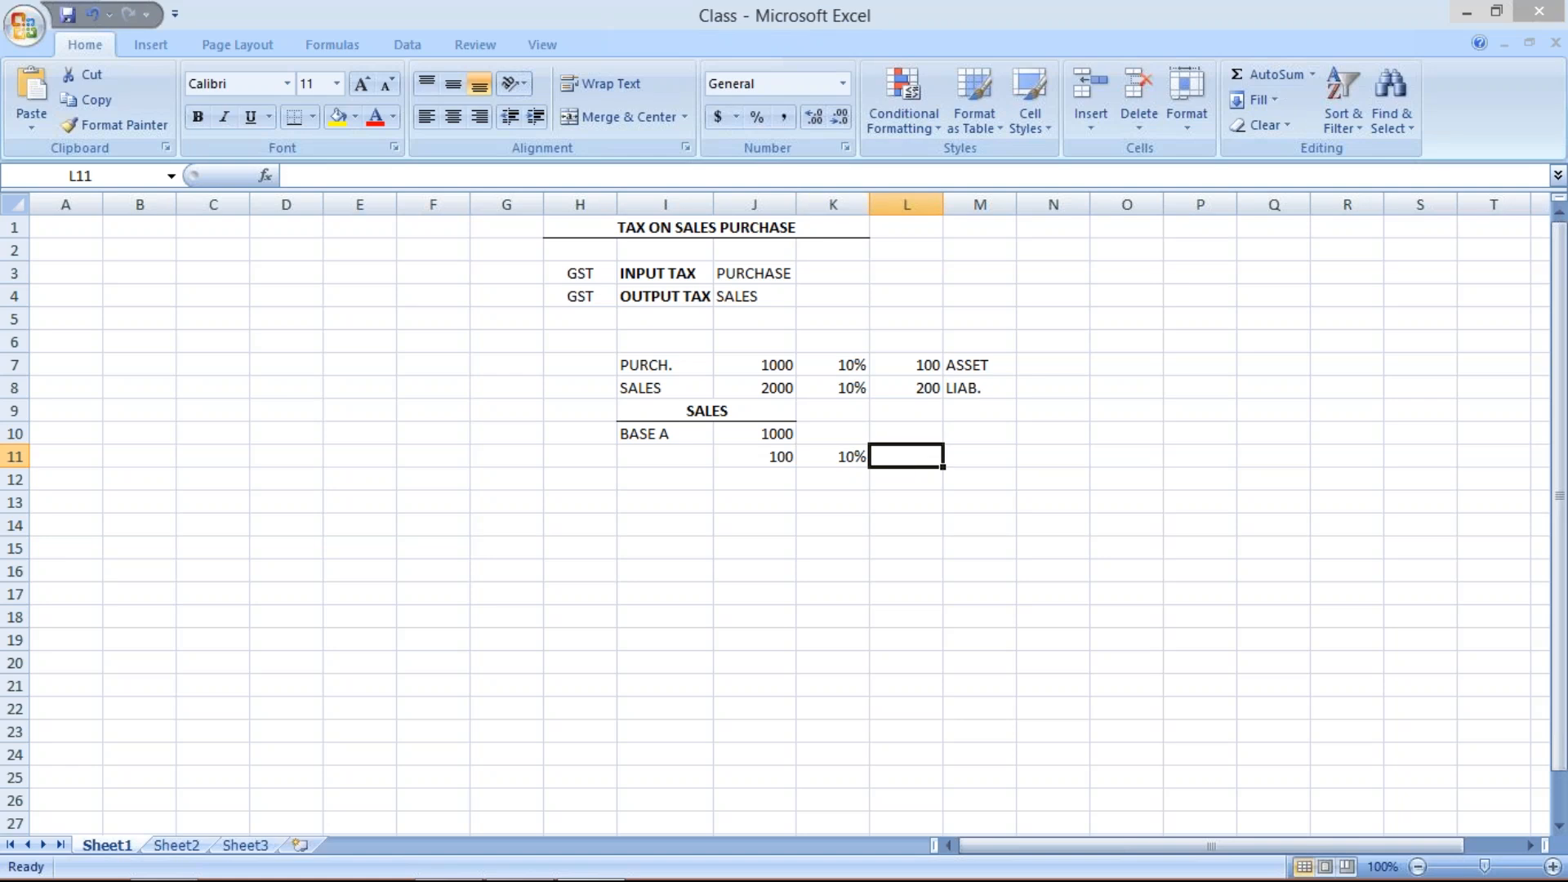
{"action": "type", "text": "GST"}
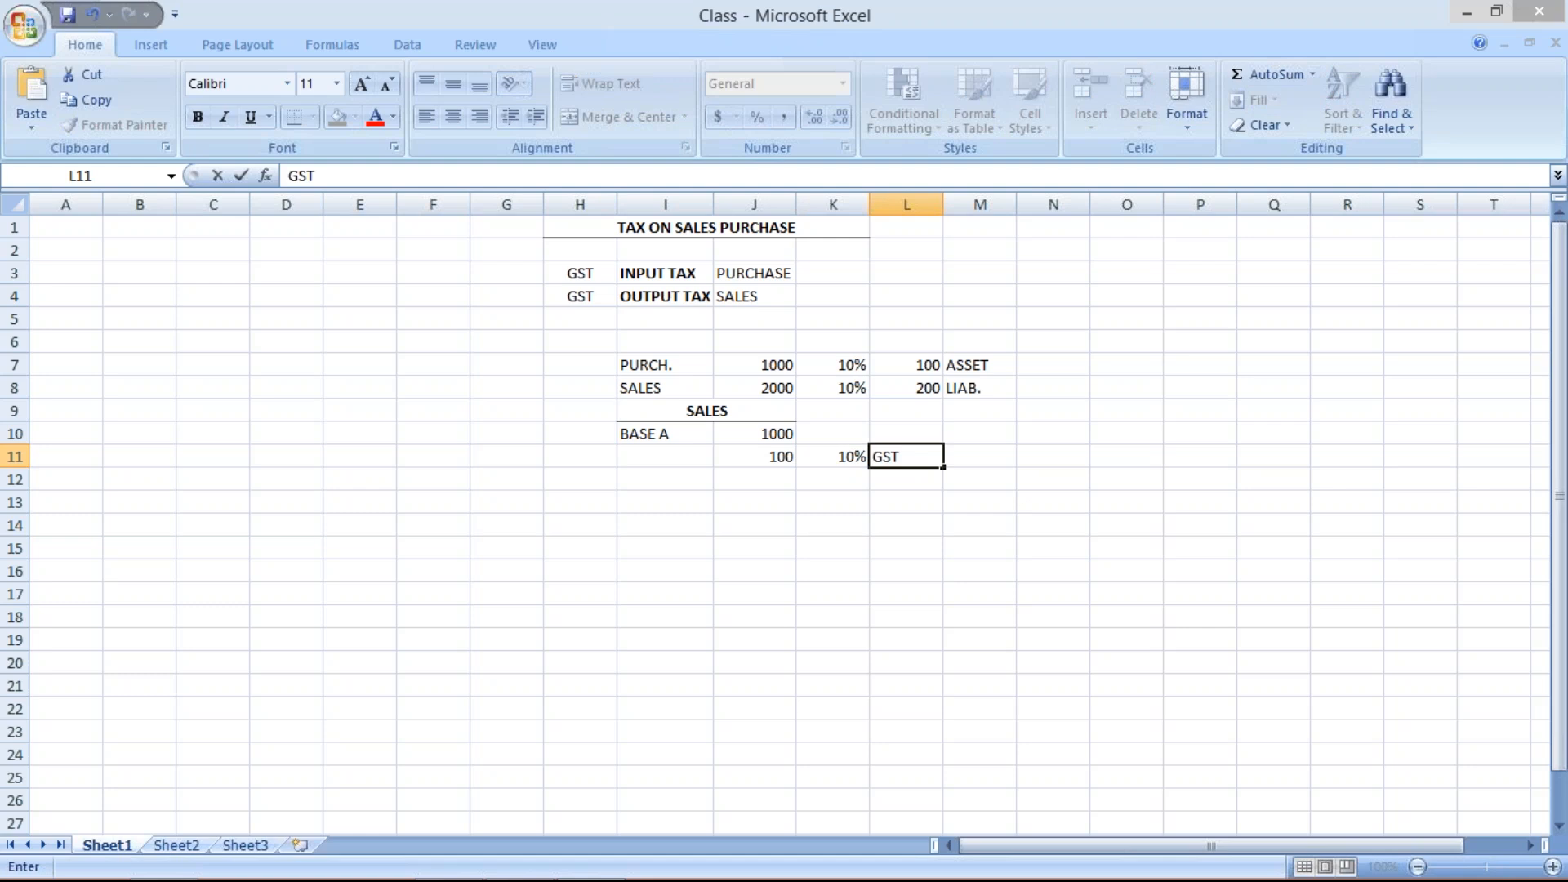
- Enter a 2% rate in K12 and label L12 as CESS
{"action": "left_click", "coordinate": [831, 479]}
{"action": "type", "text": "2"}
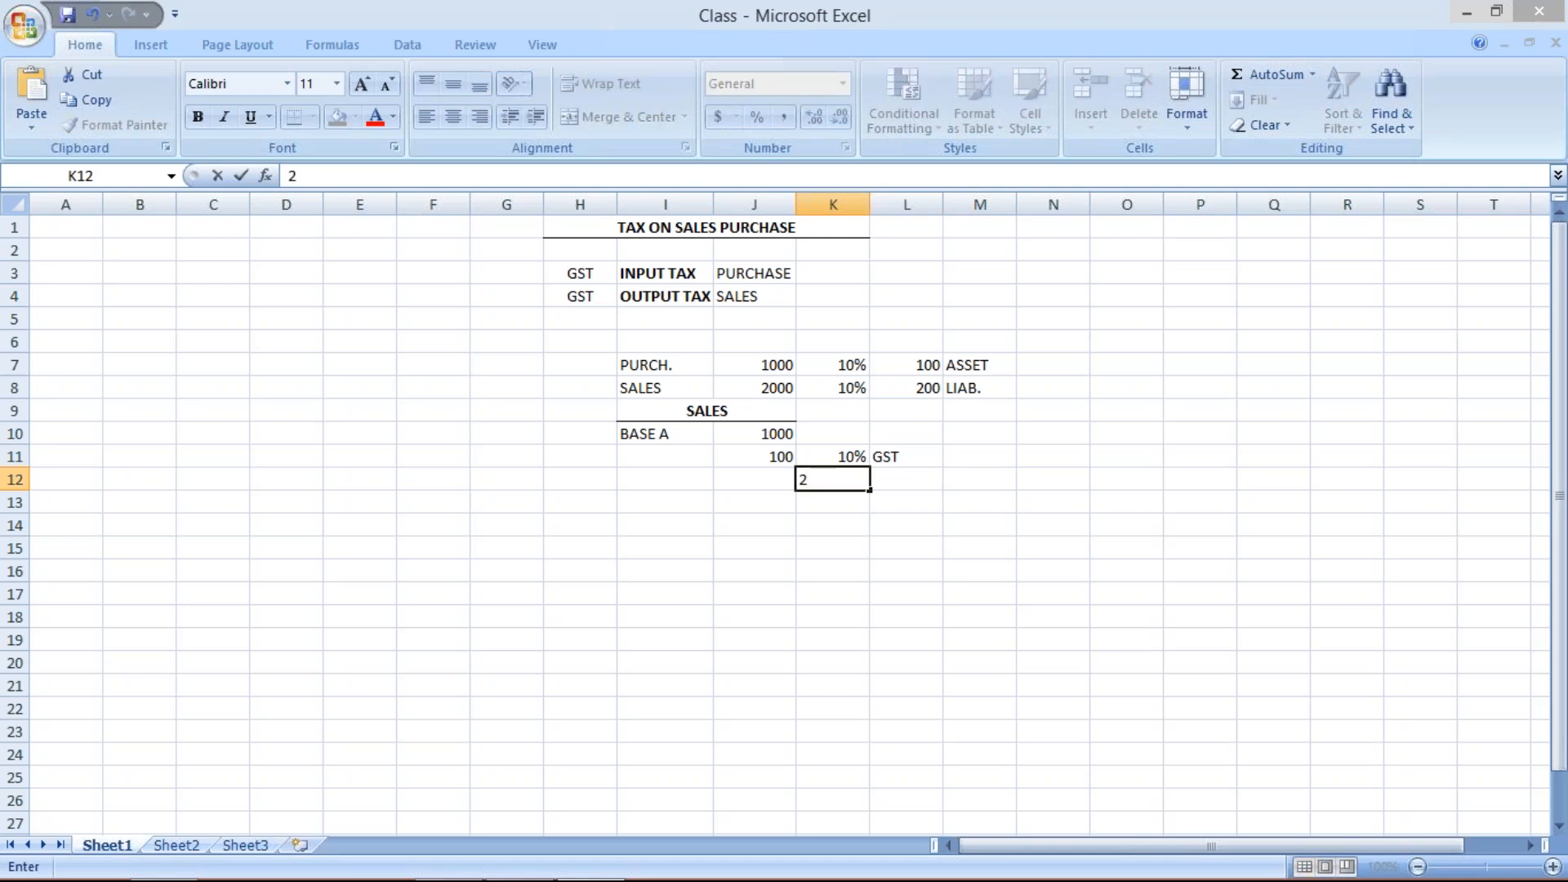
{"action": "type", "text": "%"}
{"action": "key", "text": "Return"}
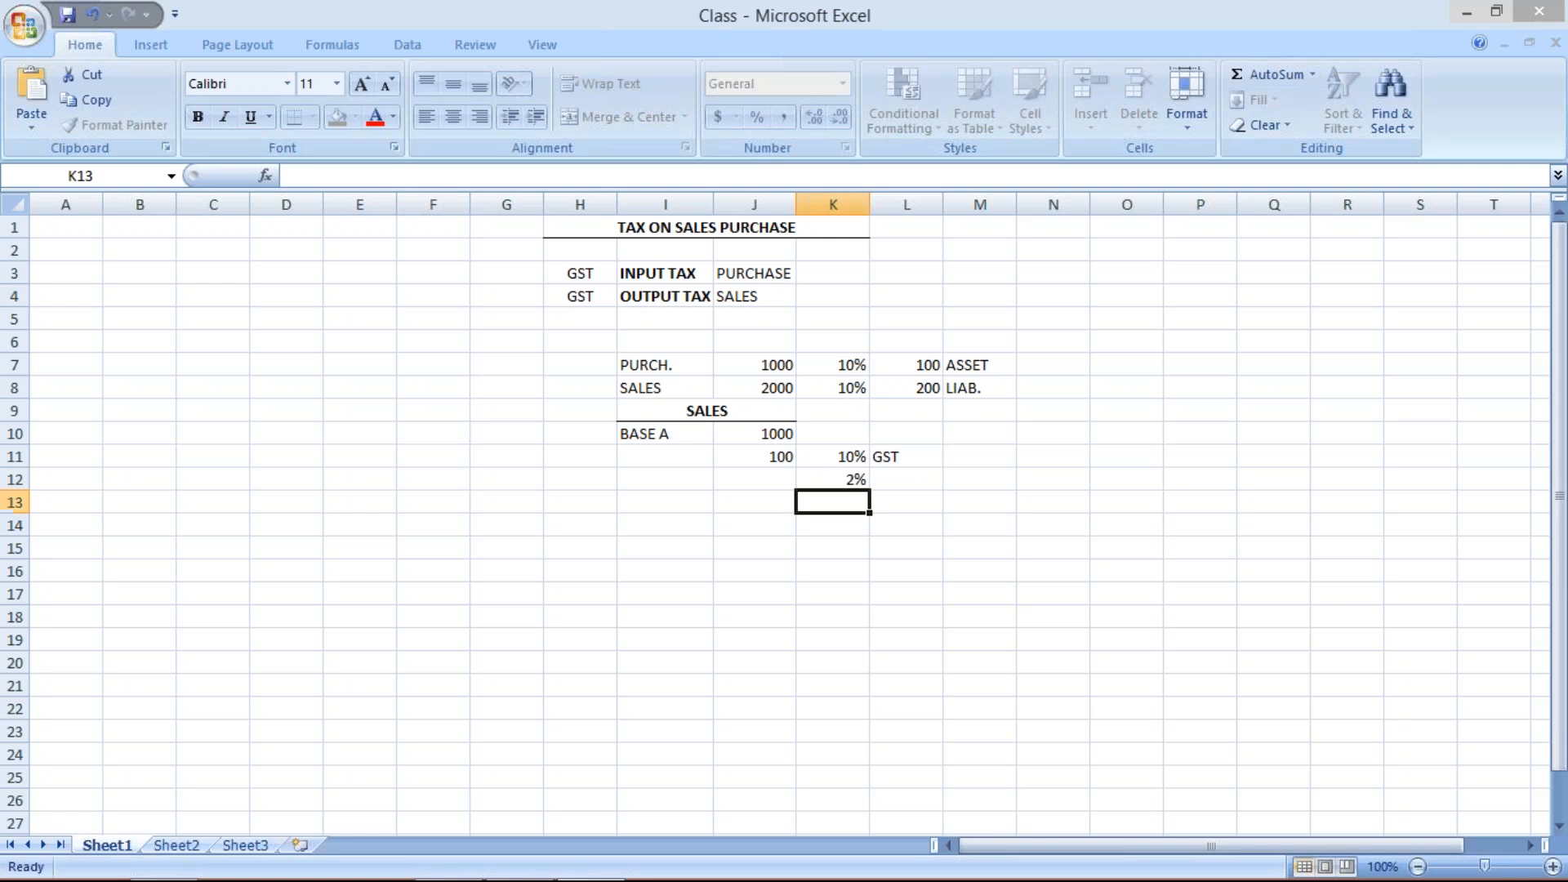
{"action": "left_click", "coordinate": [909, 481]}
{"action": "type", "text": "CESS"}
{"action": "key", "text": "Return"}
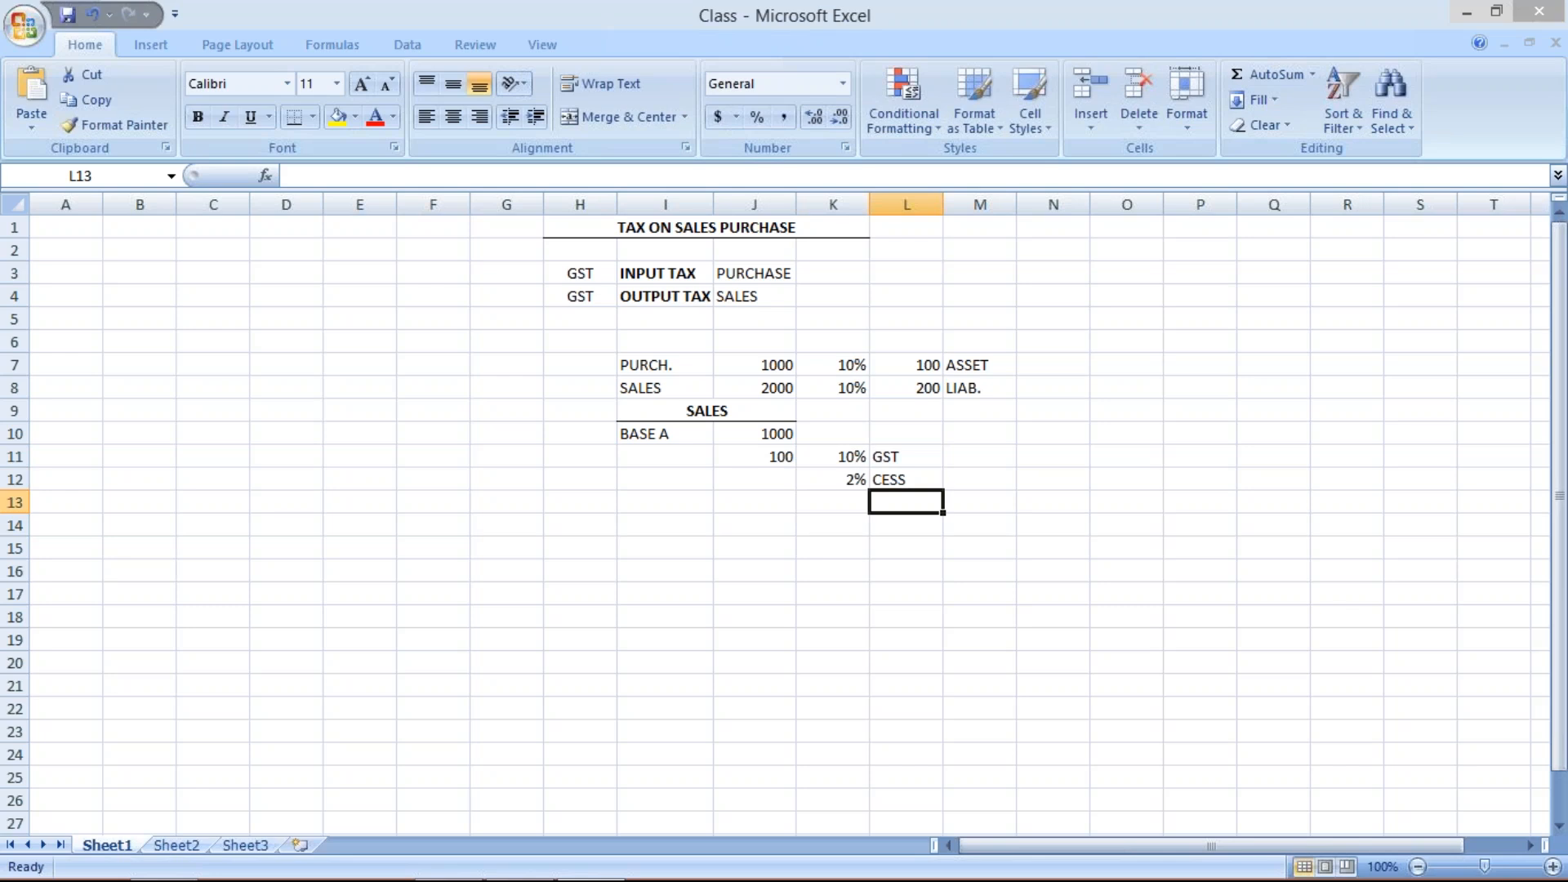
- Enter 2 in cell J12 beside the 2% cess rate
{"action": "left_click", "coordinate": [767, 477]}
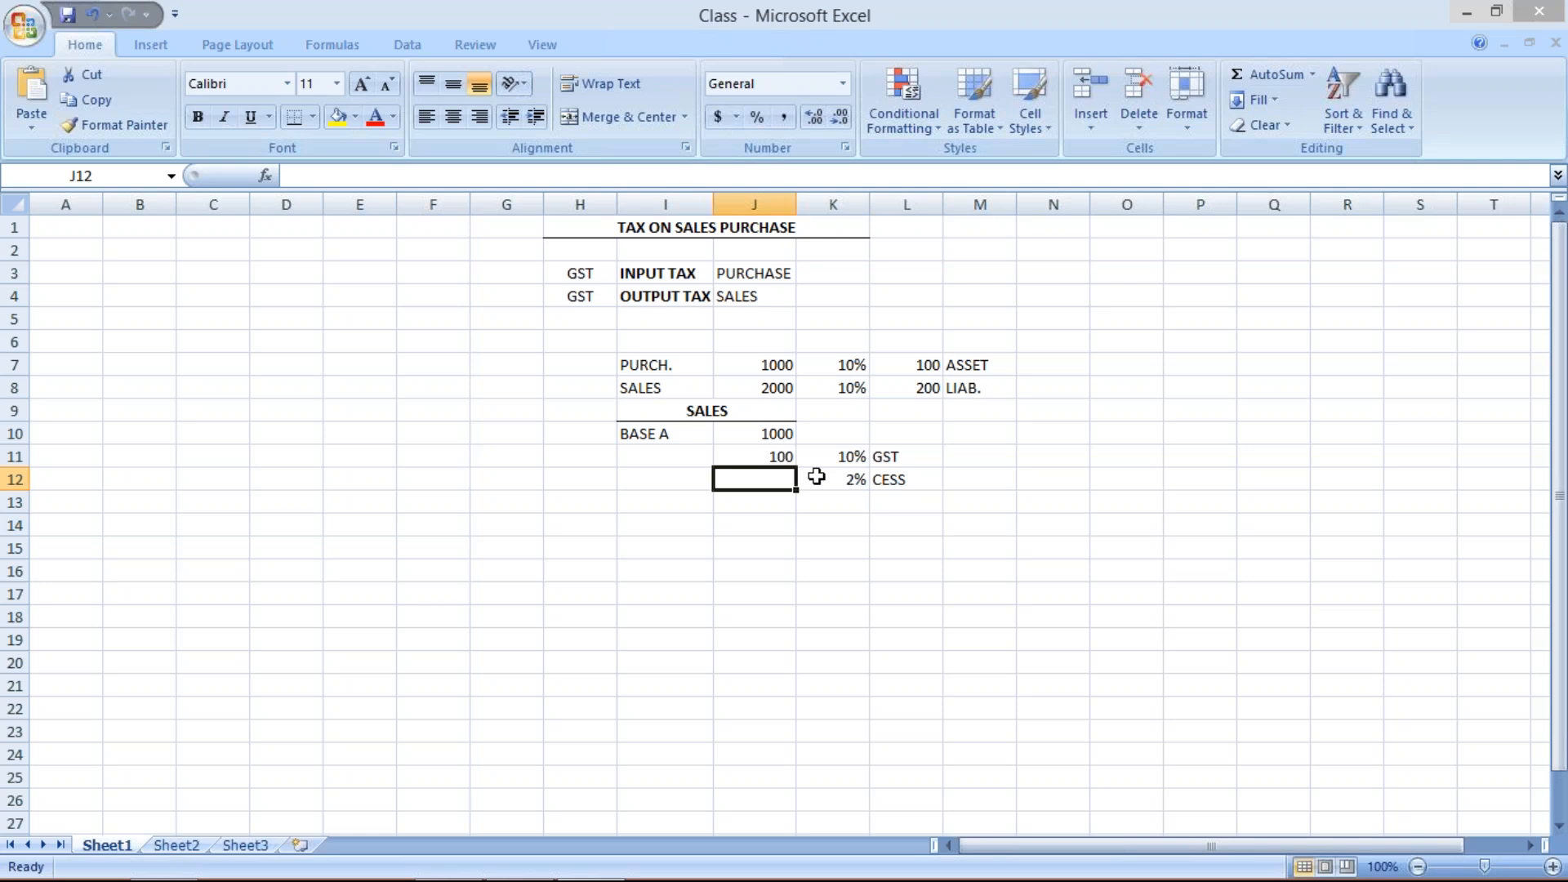
{"action": "left_click", "coordinate": [785, 456]}
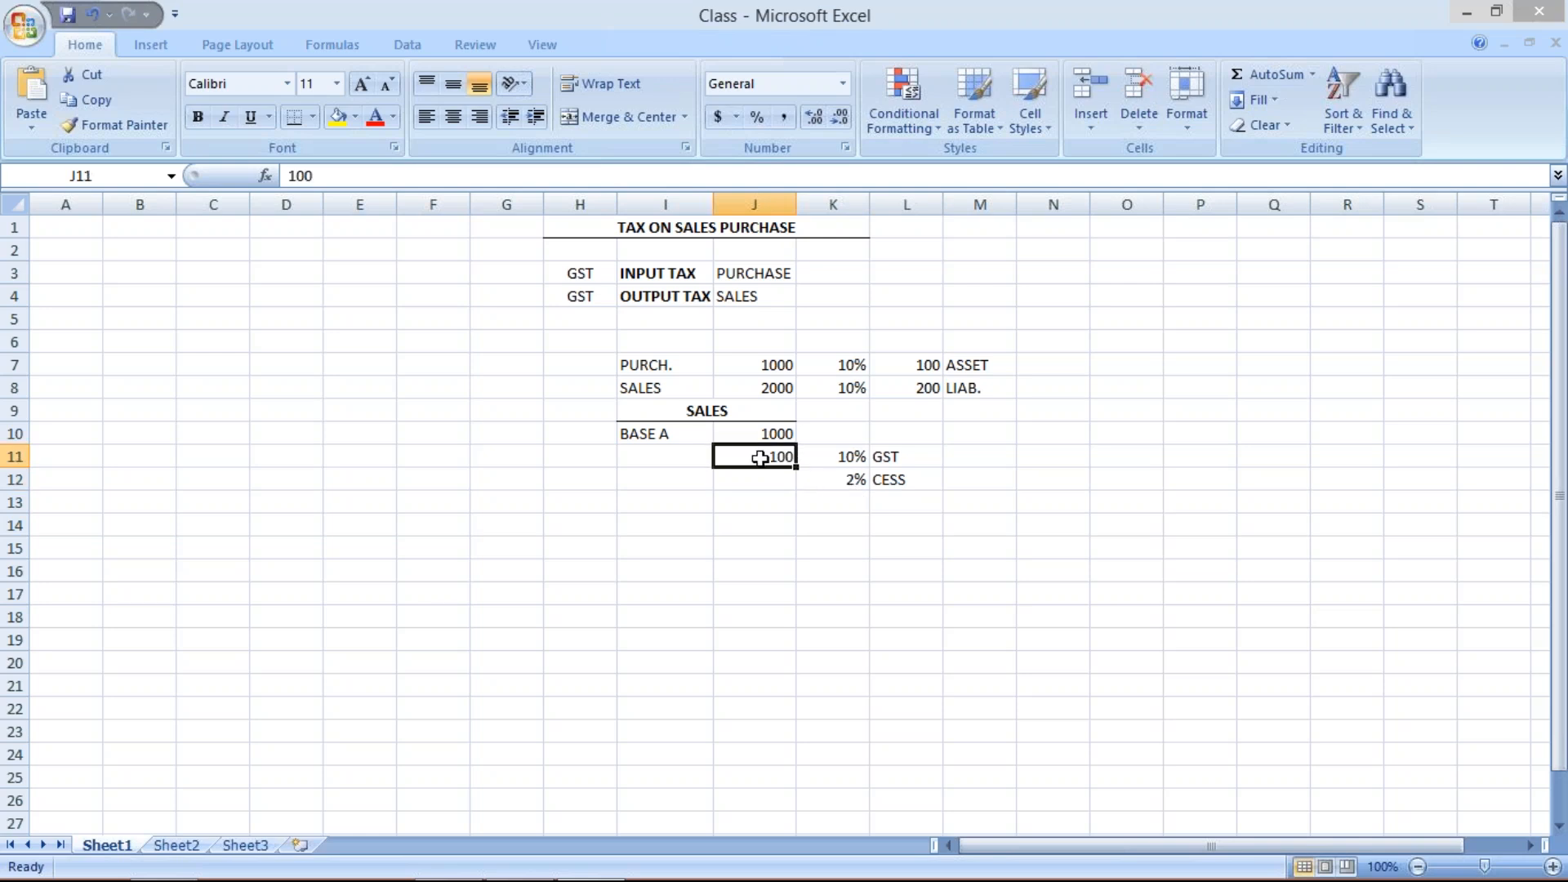
{"action": "left_click", "coordinate": [768, 479]}
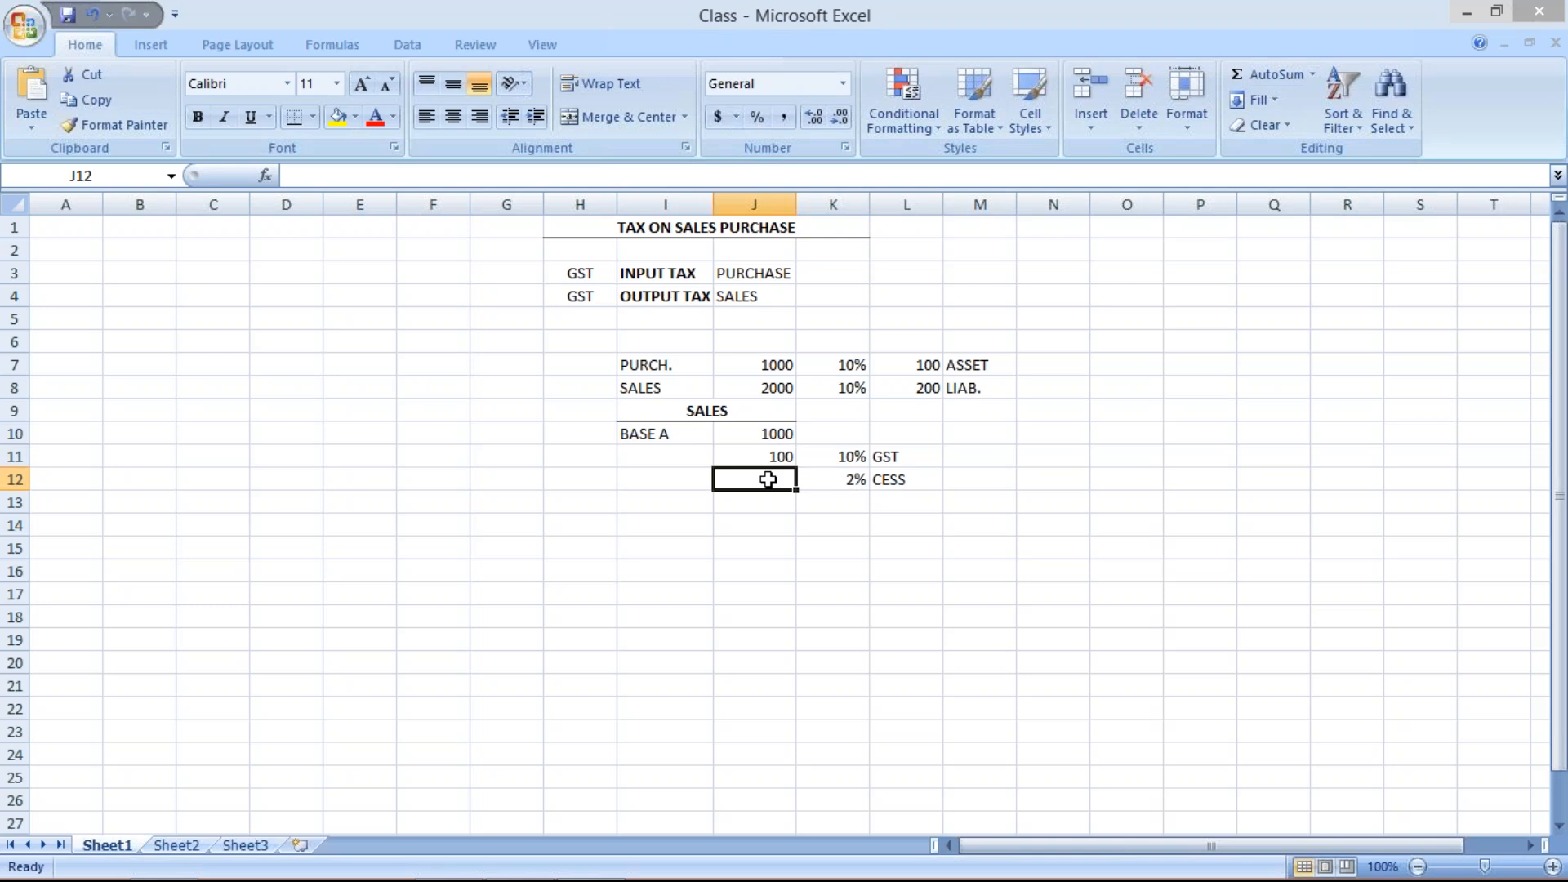
{"action": "left_click", "coordinate": [830, 493]}
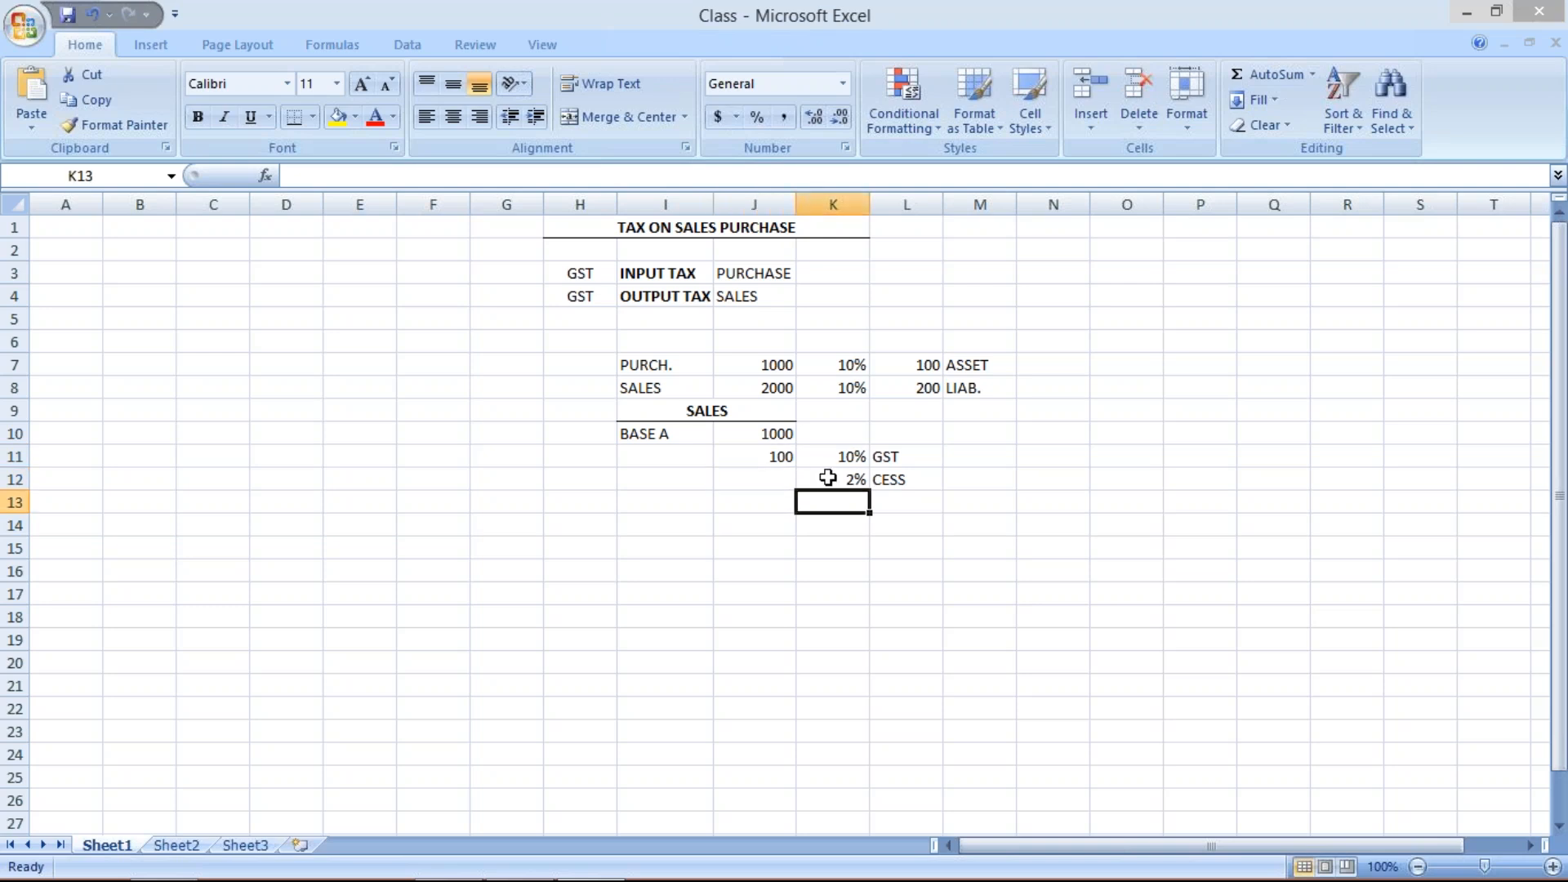
{"action": "left_click", "coordinate": [829, 479]}
{"action": "left_click", "coordinate": [775, 457]}
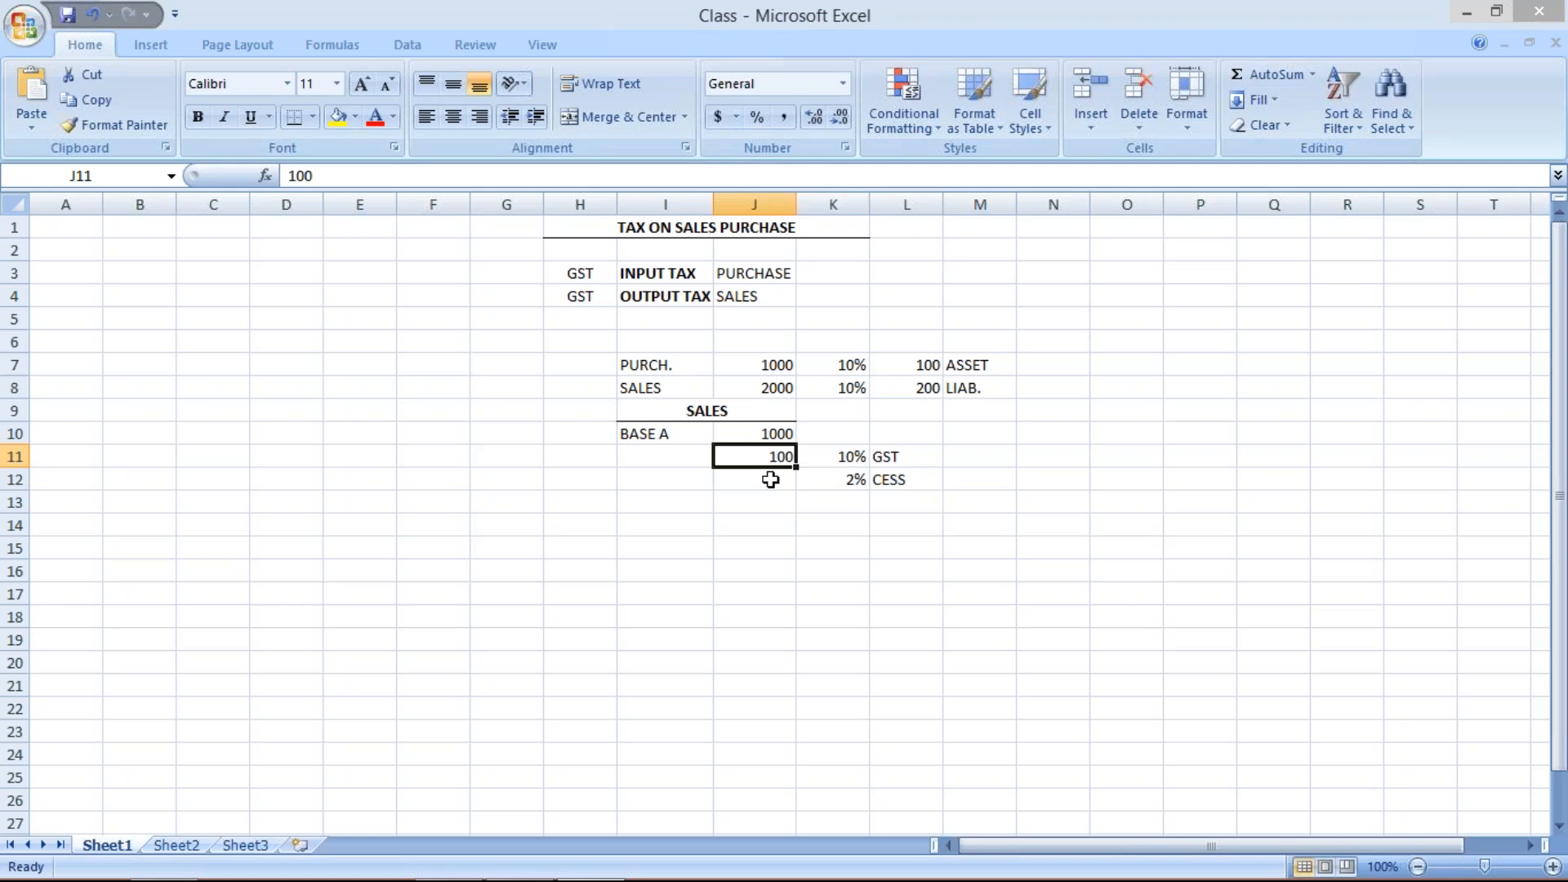
{"action": "left_click", "coordinate": [770, 479]}
{"action": "type", "text": "2"}
{"action": "key", "text": "Return"}
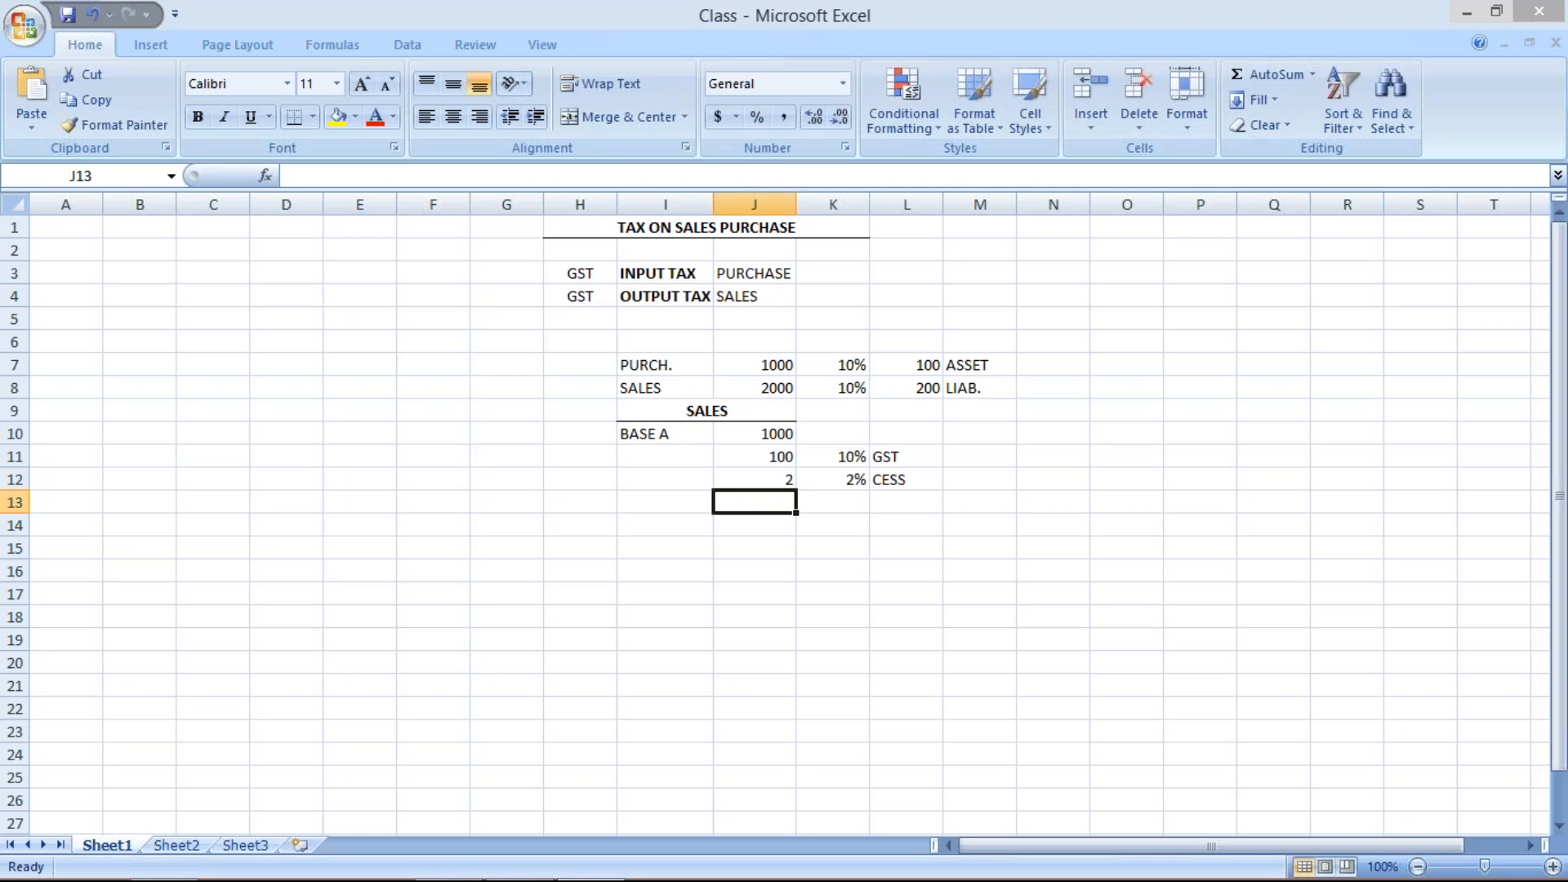
{"action": "left_click", "coordinate": [771, 458]}
{"action": "left_click", "coordinate": [788, 484]}
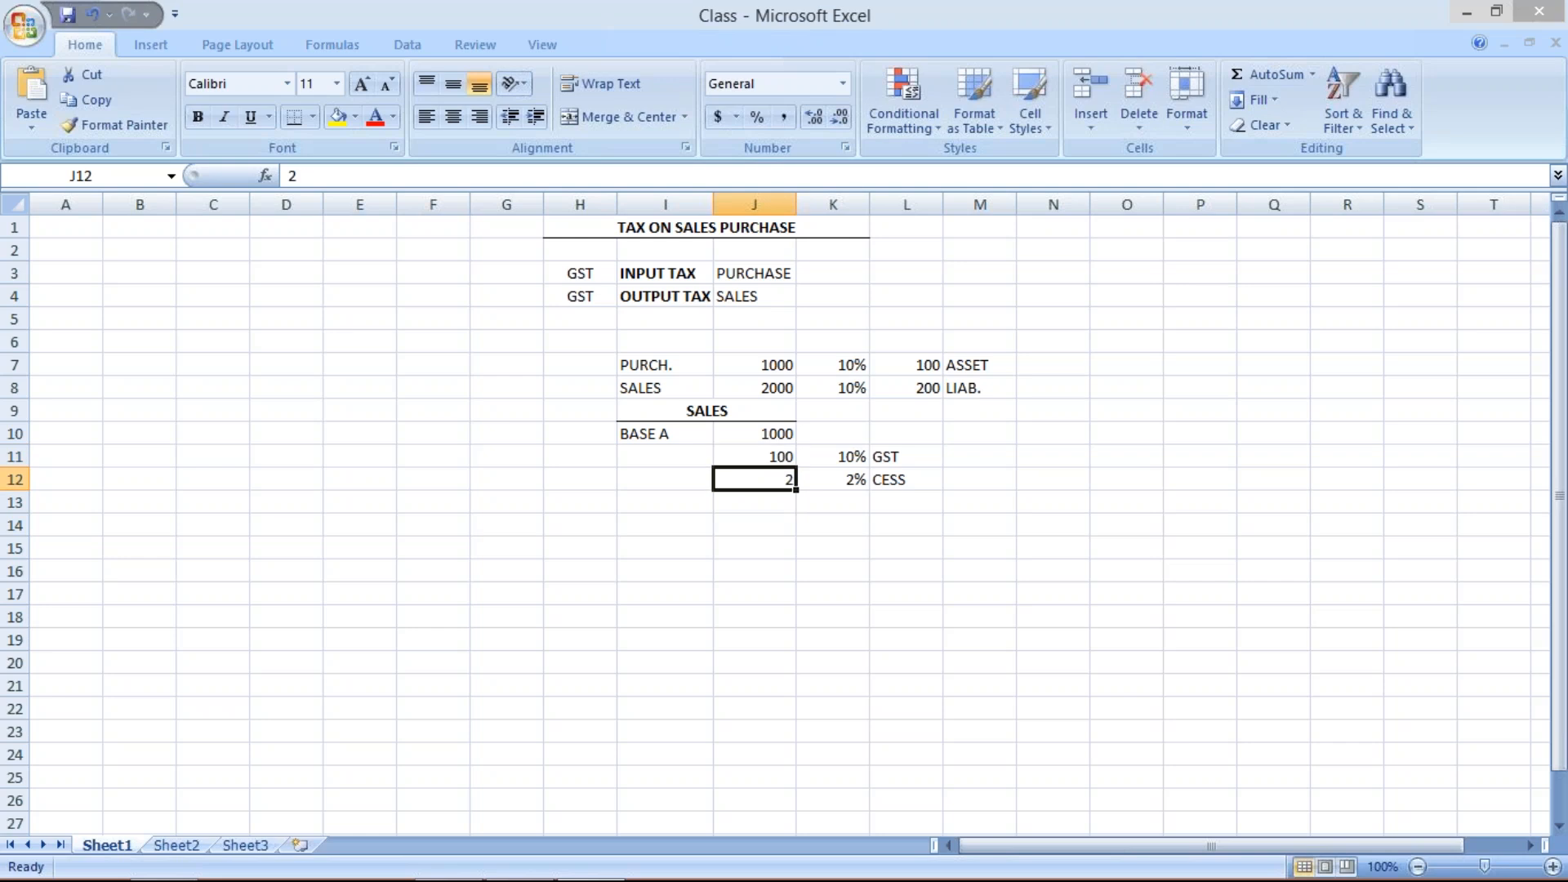
- Examine the base amount, GST amount and rate cells of the sales example in columns J and K
{"action": "left_click", "coordinate": [747, 454]}
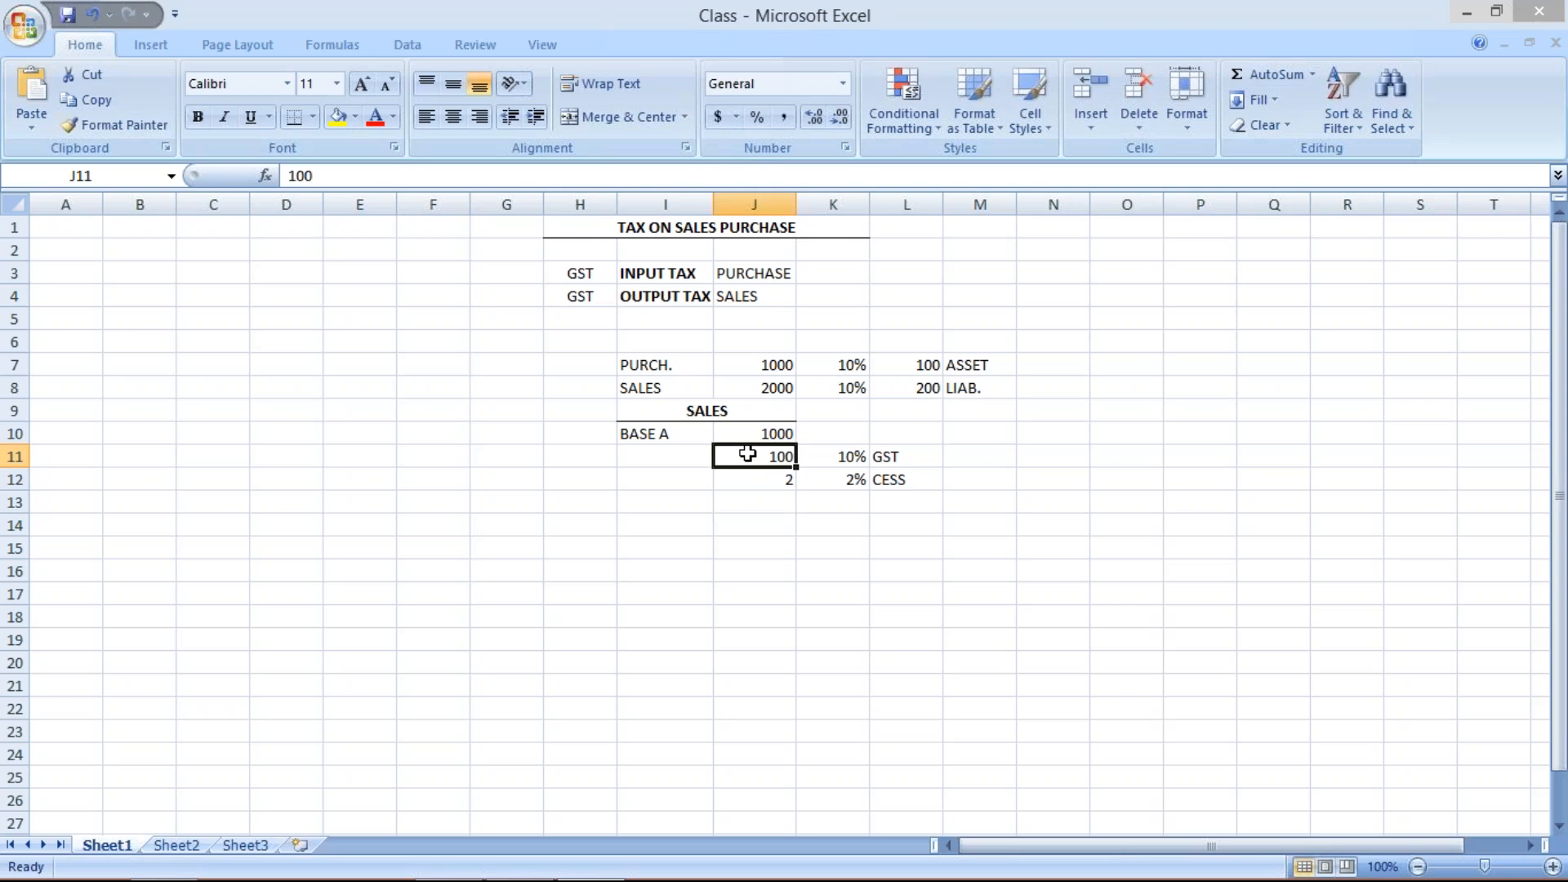
{"action": "left_click", "coordinate": [850, 457]}
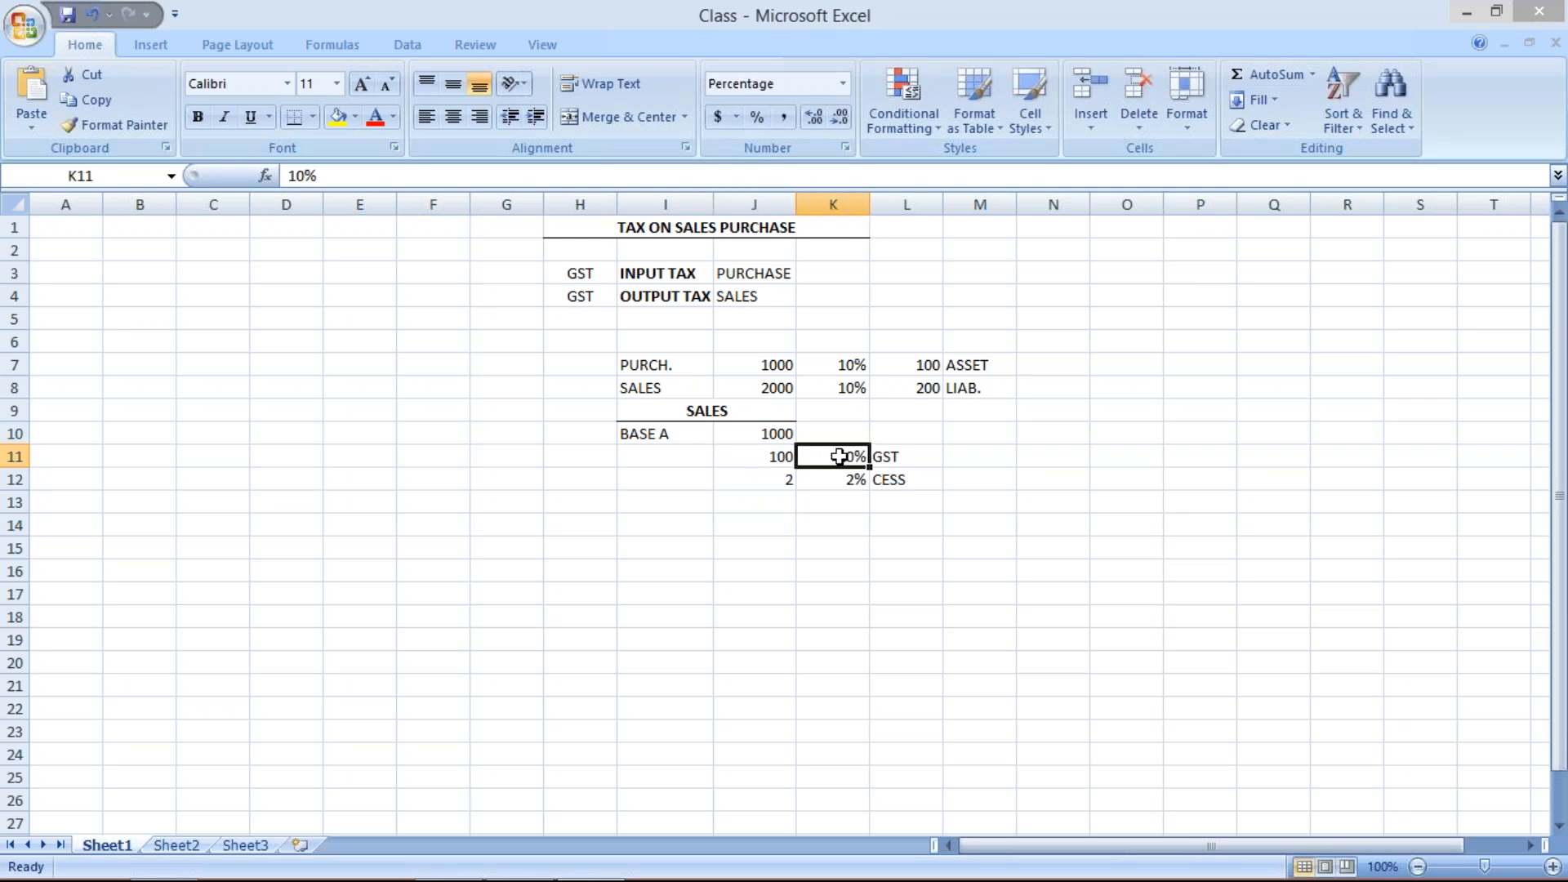
{"action": "left_click", "coordinate": [776, 434]}
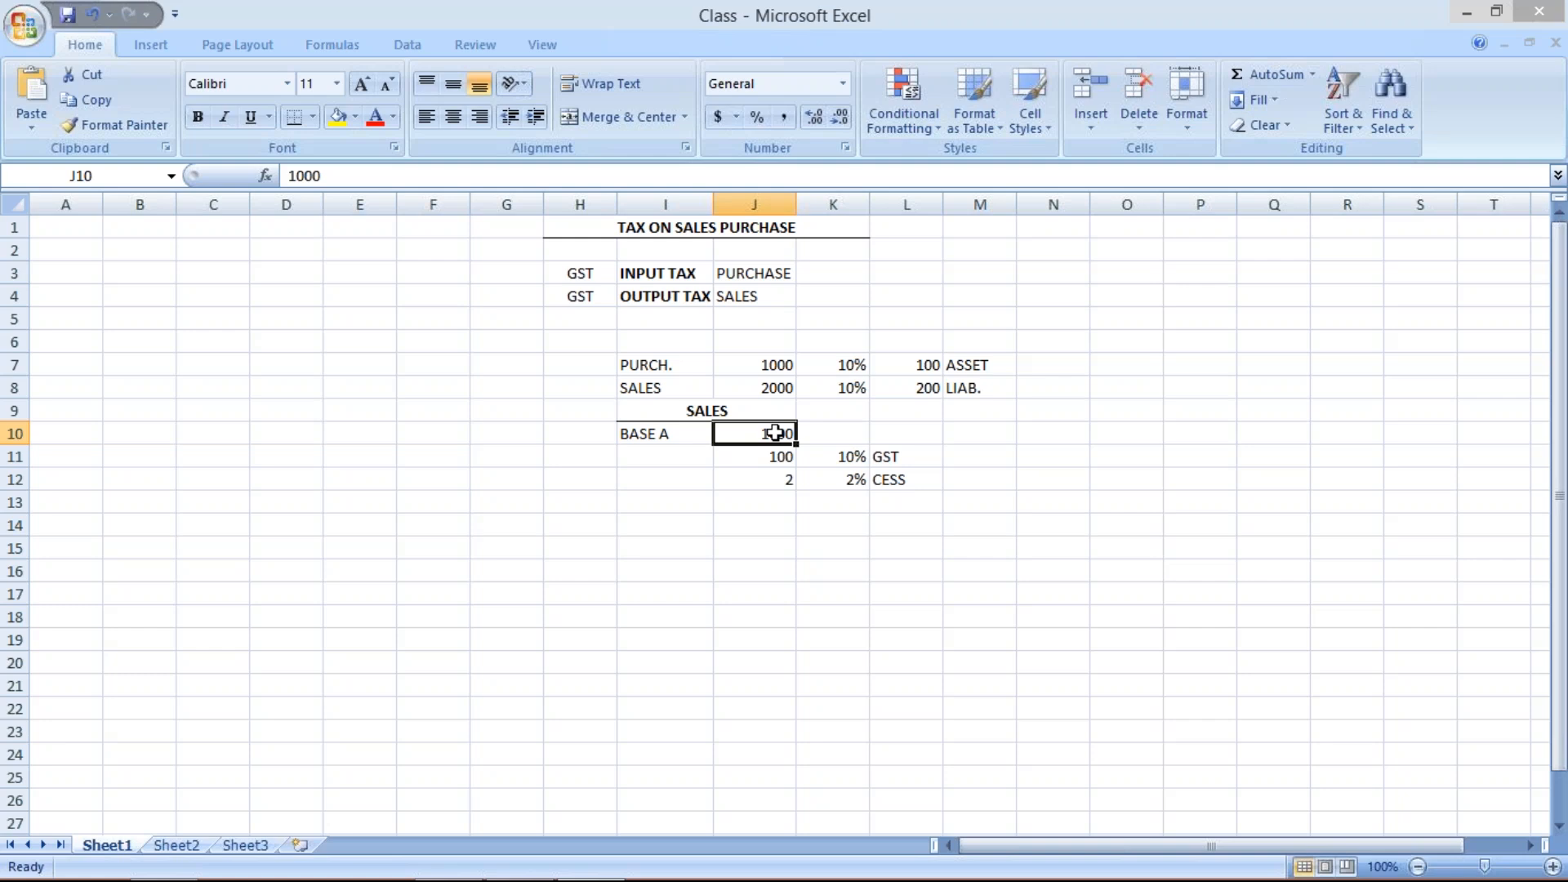
{"action": "left_click", "coordinate": [739, 450]}
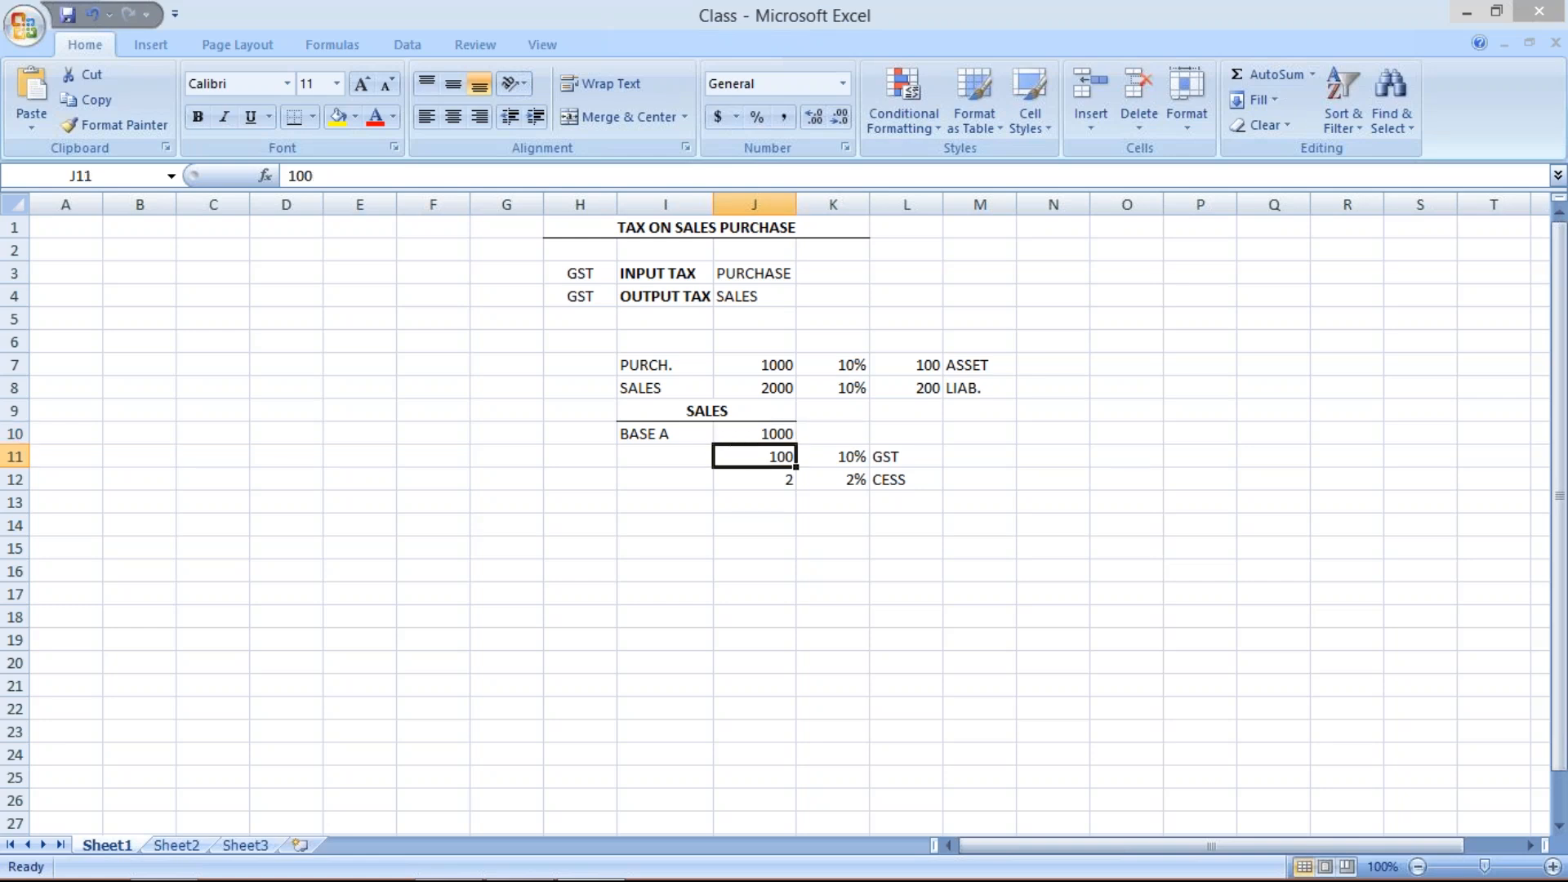
{"action": "left_click", "coordinate": [855, 459]}
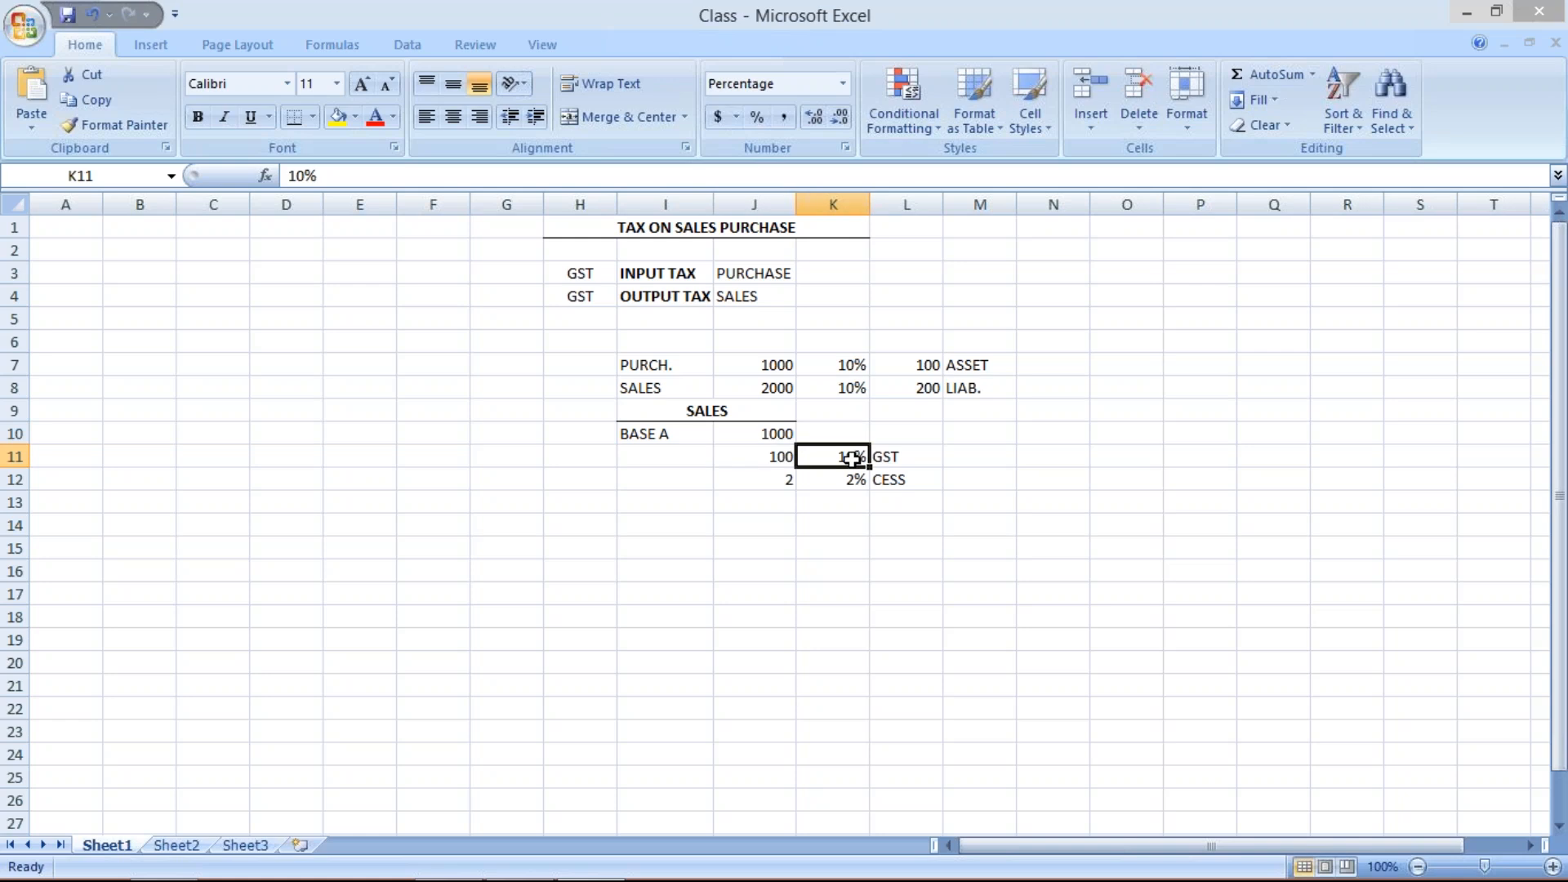
{"action": "left_click", "coordinate": [765, 457]}
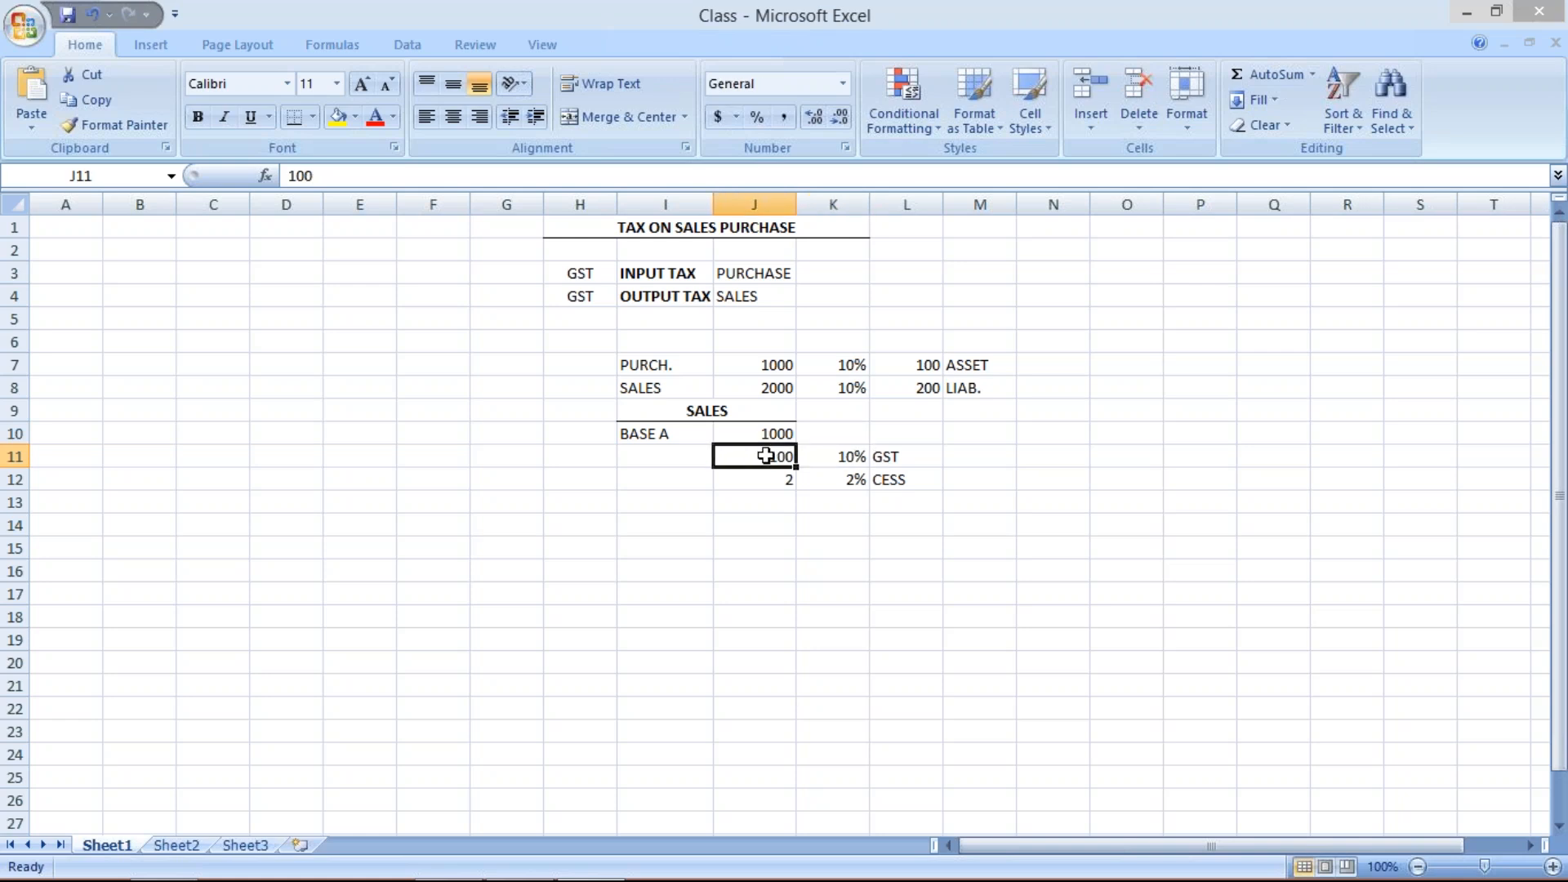
{"action": "left_click", "coordinate": [751, 433]}
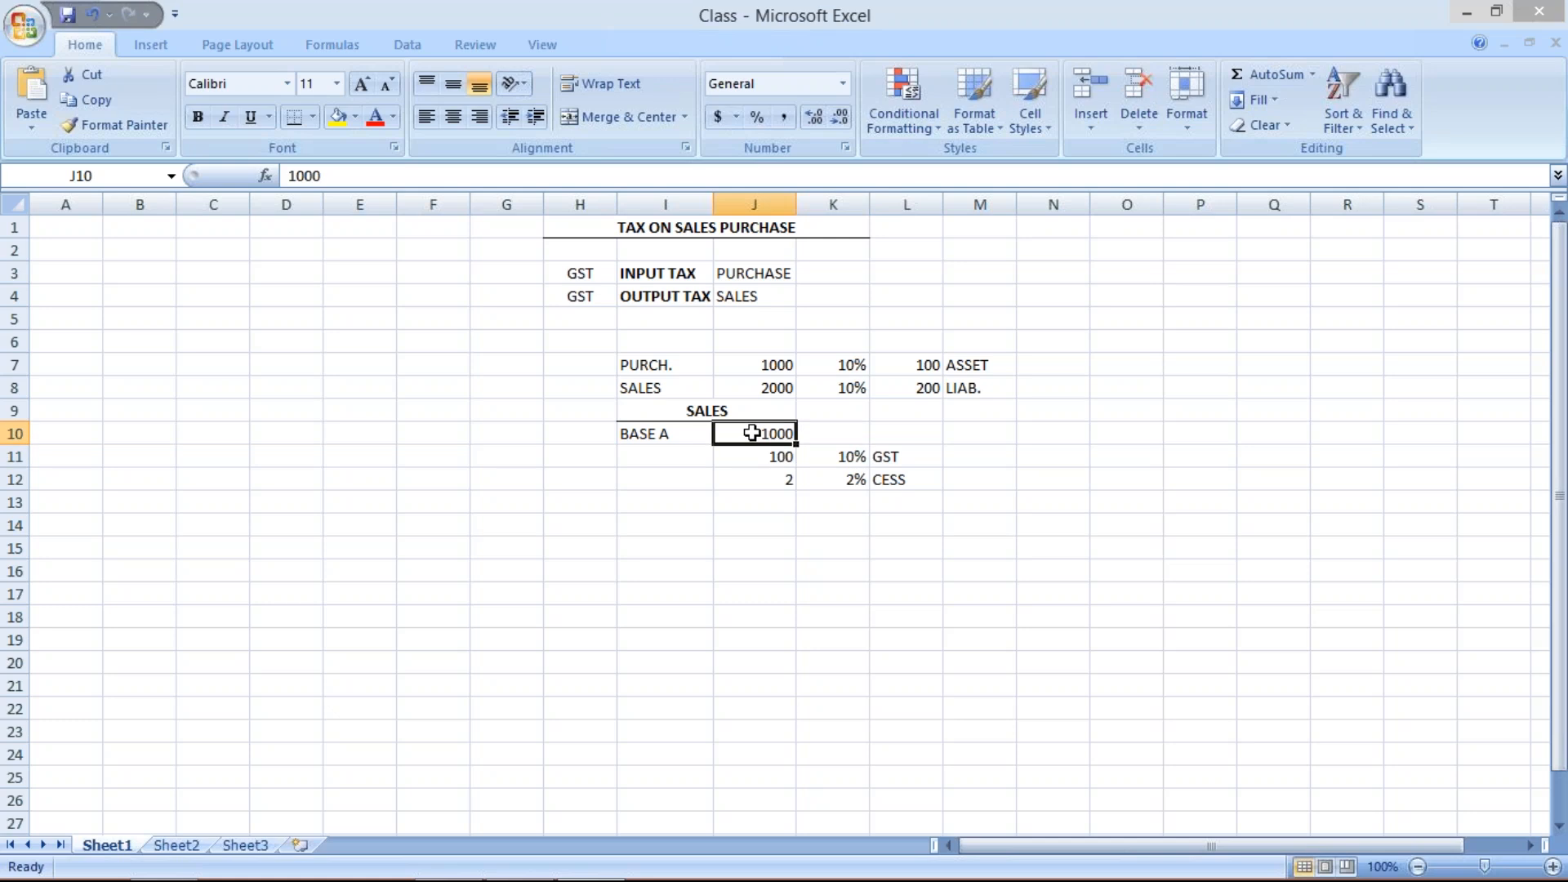
{"action": "left_click", "coordinate": [762, 479]}
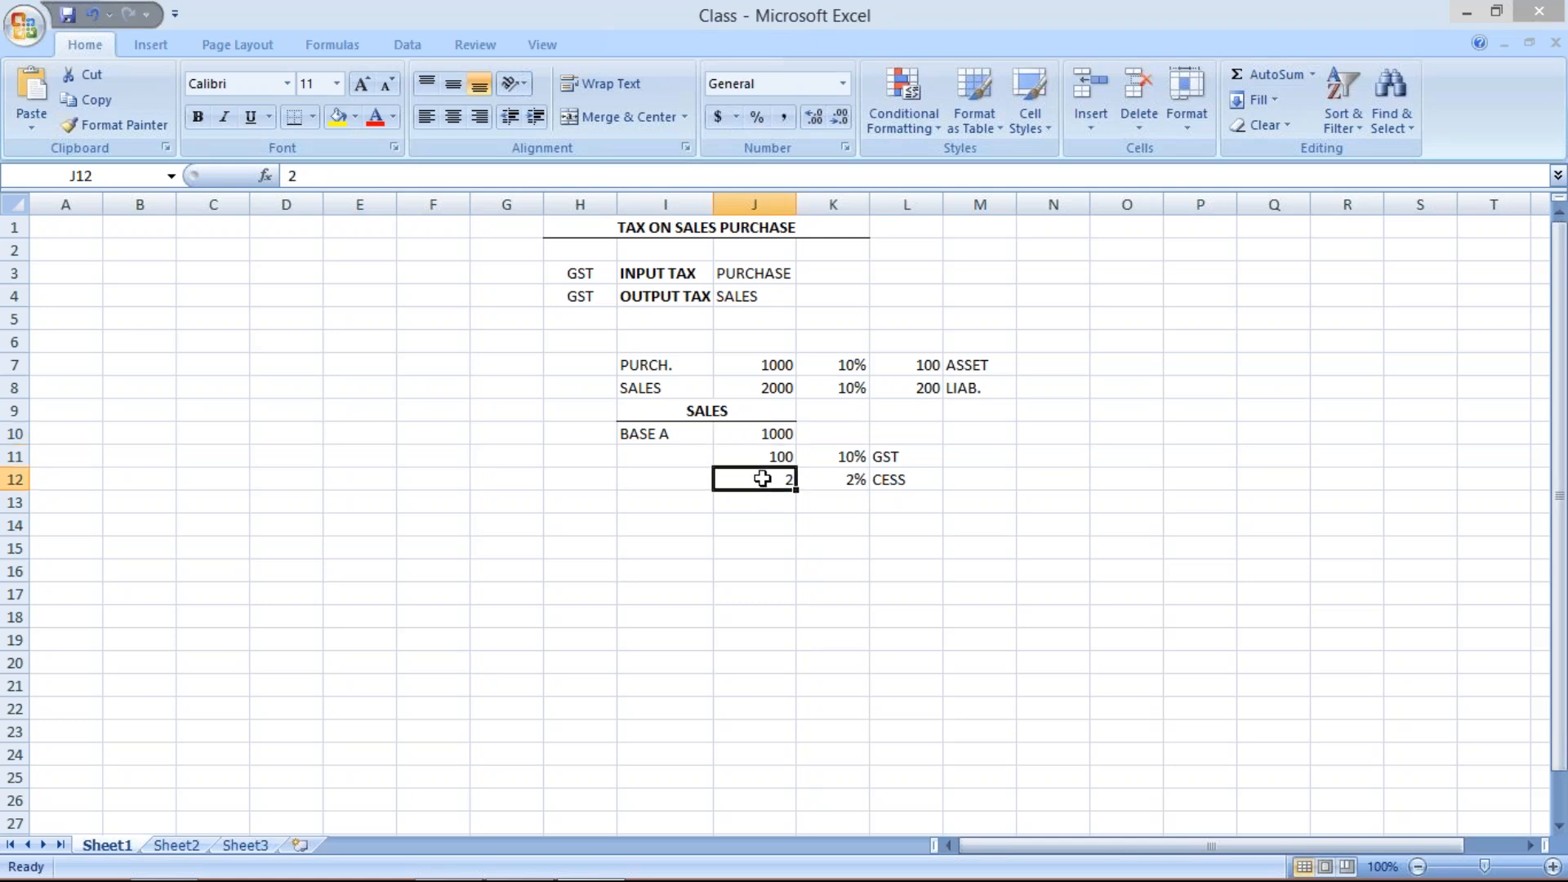
- Fill the BASE A label down into cell I11
{"action": "left_click", "coordinate": [682, 460]}
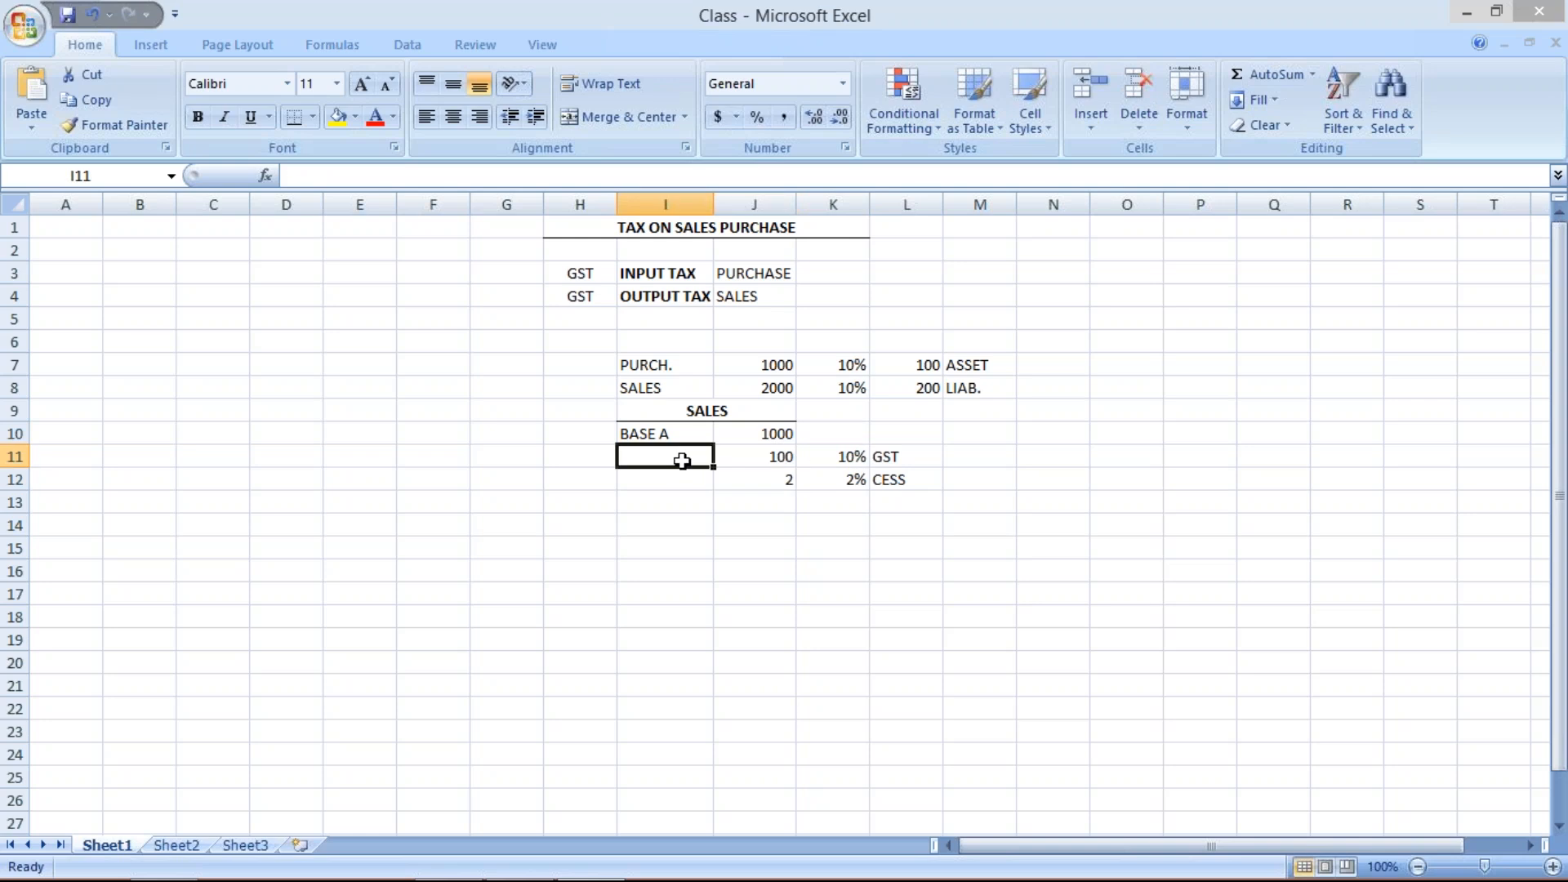
{"action": "key", "text": "ctrl+d"}
{"action": "key", "text": "Down"}
- Review the sales example's amounts, rates and labels once more
{"action": "left_click", "coordinate": [754, 476]}
{"action": "left_click", "coordinate": [654, 459]}
{"action": "left_click", "coordinate": [758, 478]}
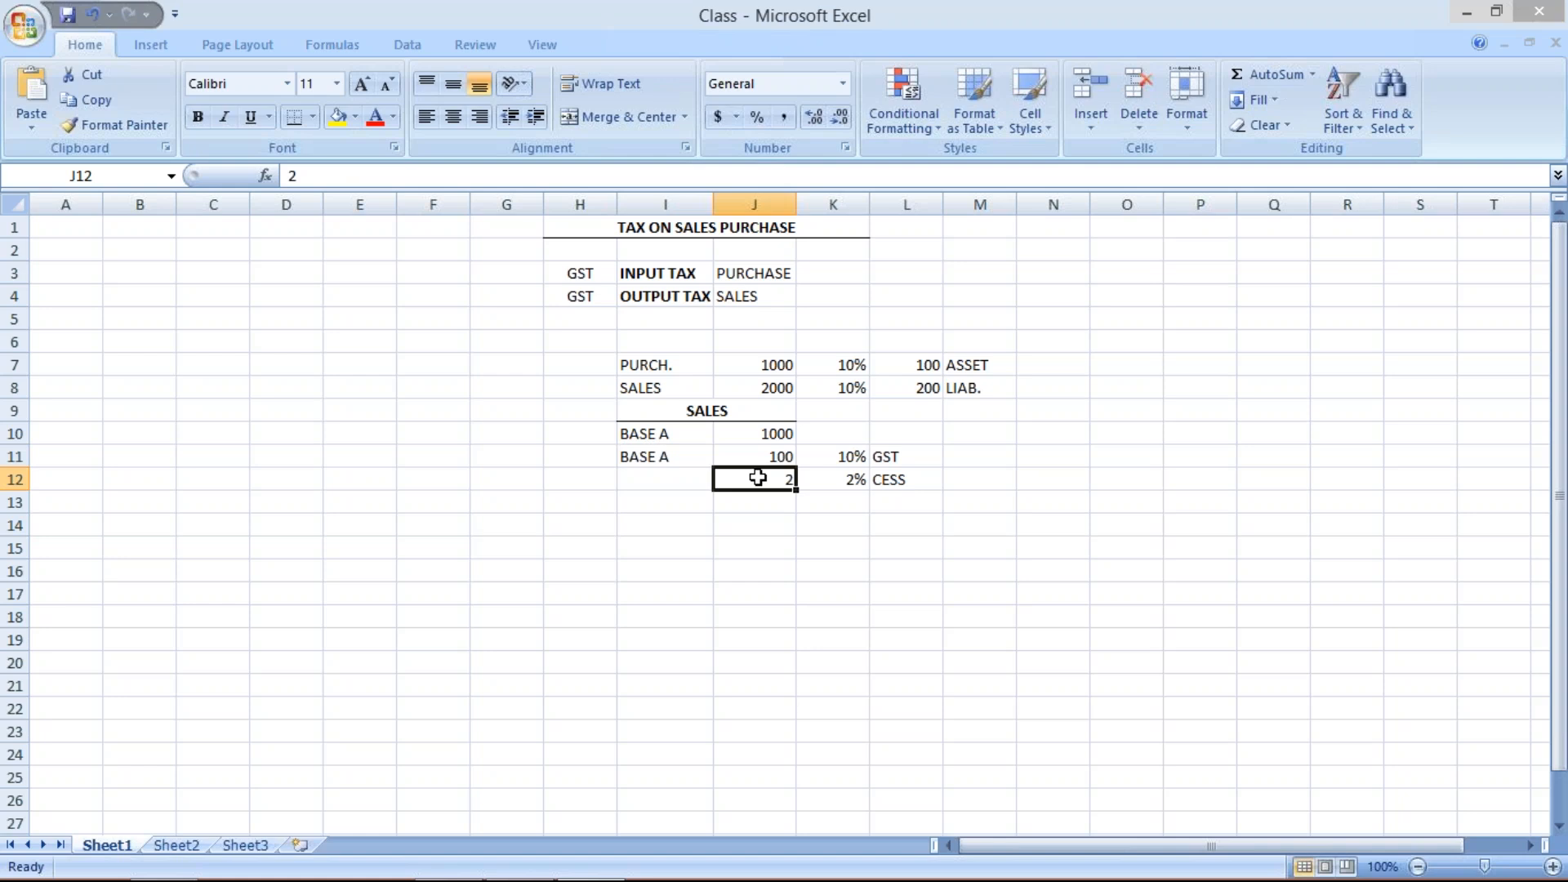
{"action": "key", "text": "Up"}
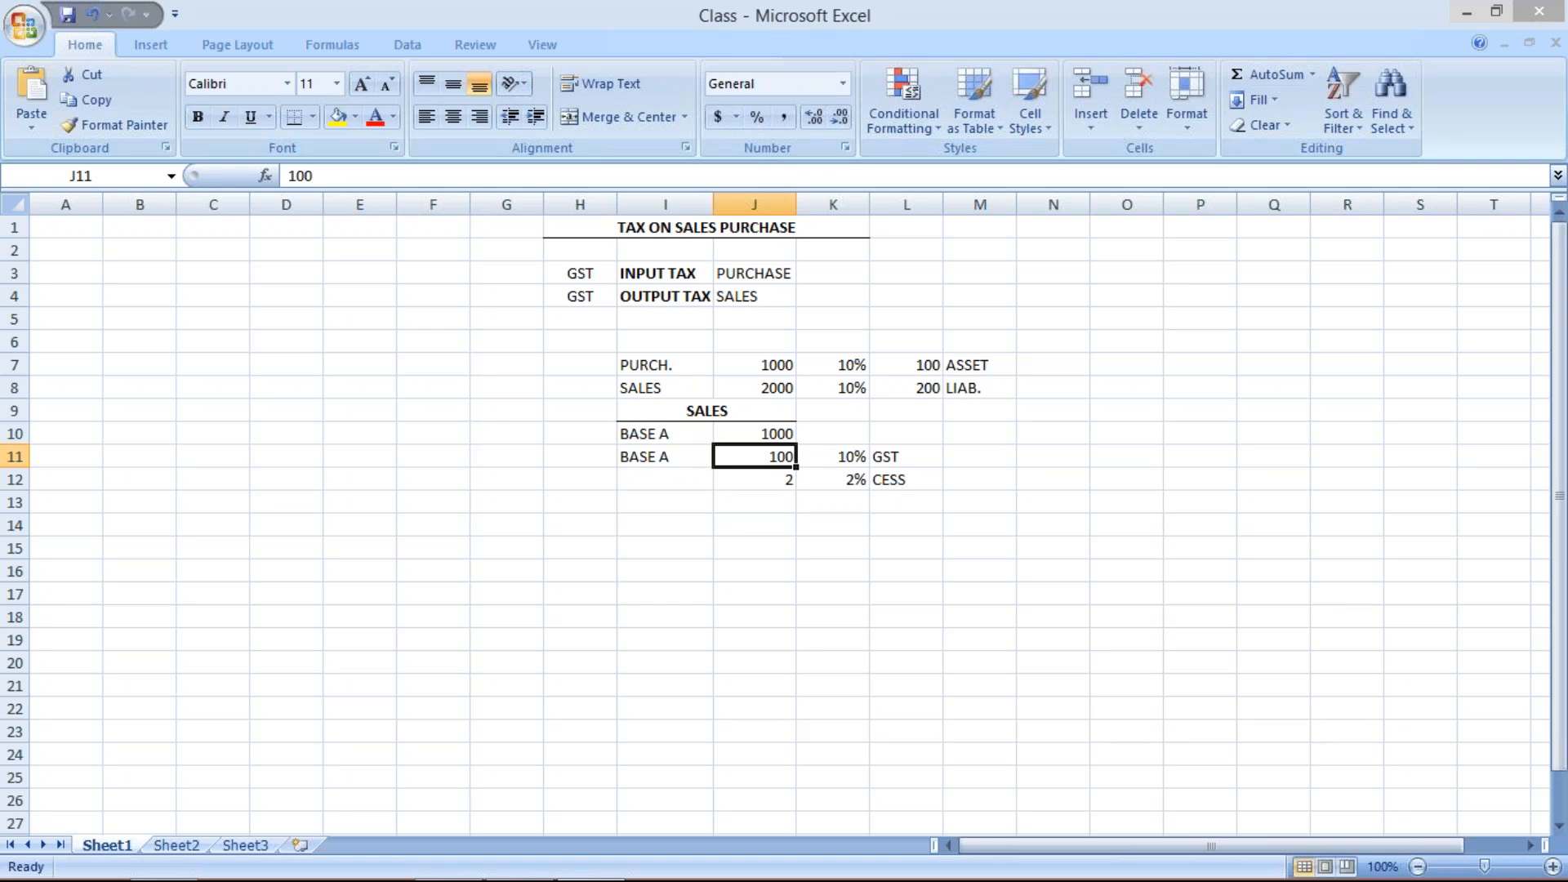
{"action": "left_click", "coordinate": [753, 491]}
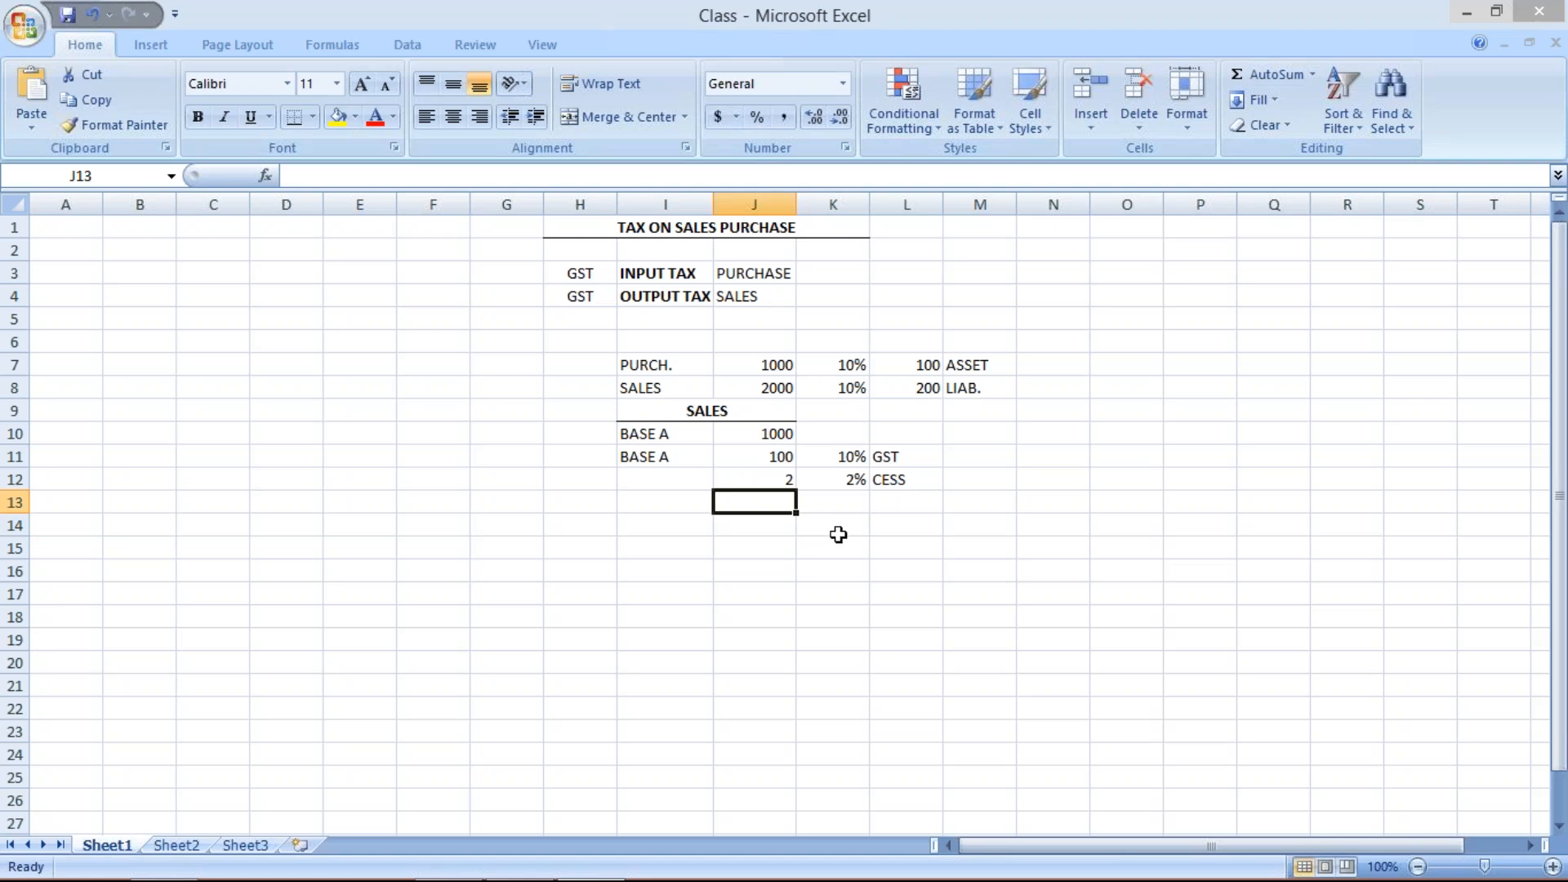
{"action": "left_click", "coordinate": [827, 459]}
{"action": "left_click", "coordinate": [839, 486]}
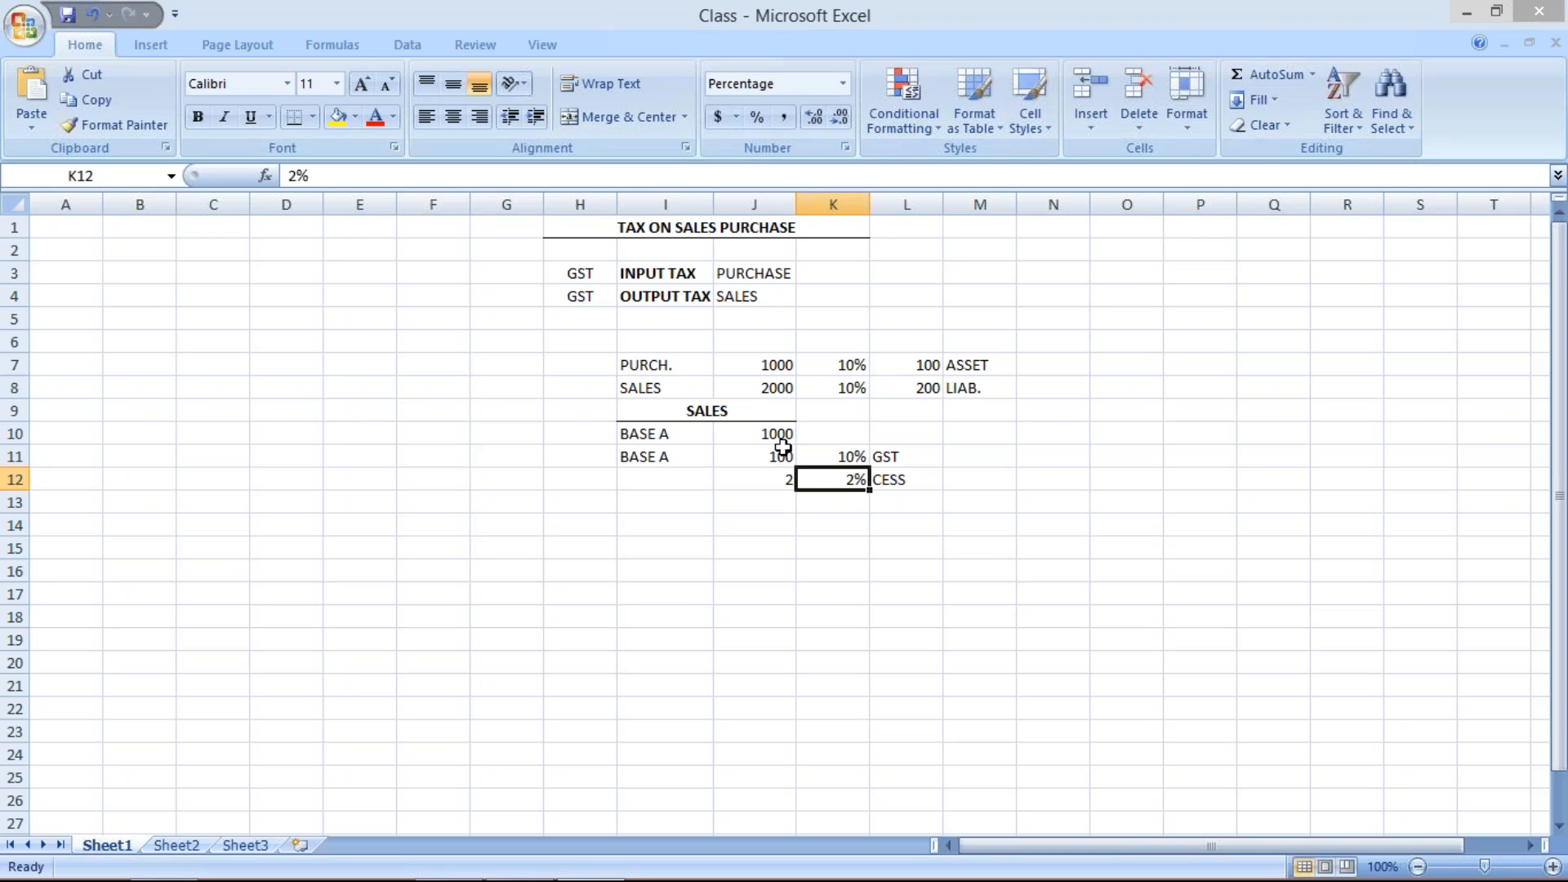
{"action": "left_click", "coordinate": [774, 434]}
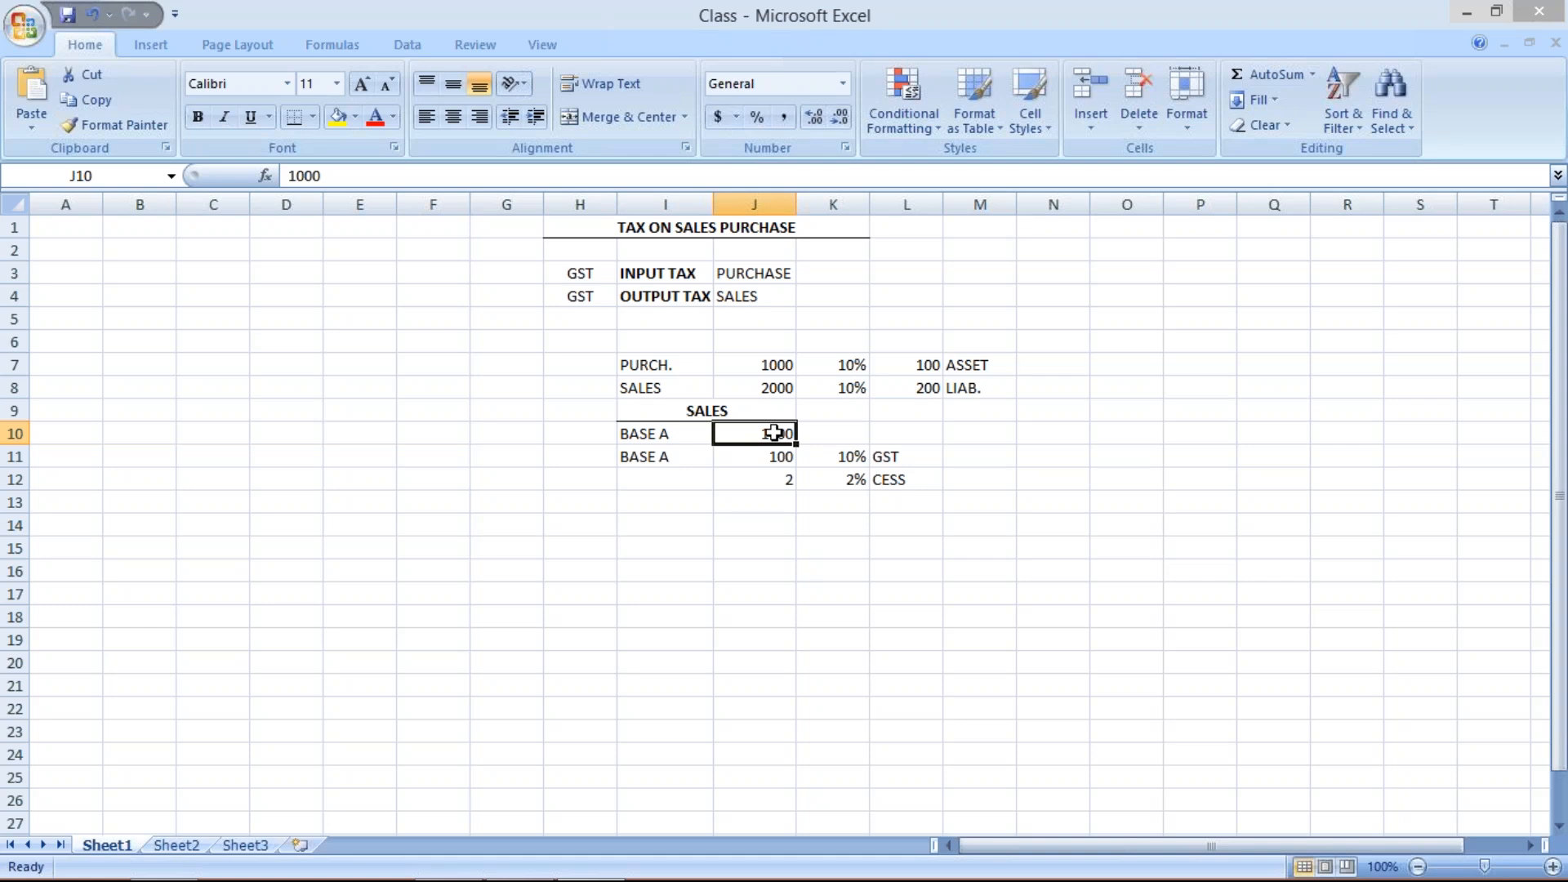
- Label I14 as CUSTOMER ACT and autofit column I to fit the text
{"action": "left_click", "coordinate": [676, 523]}
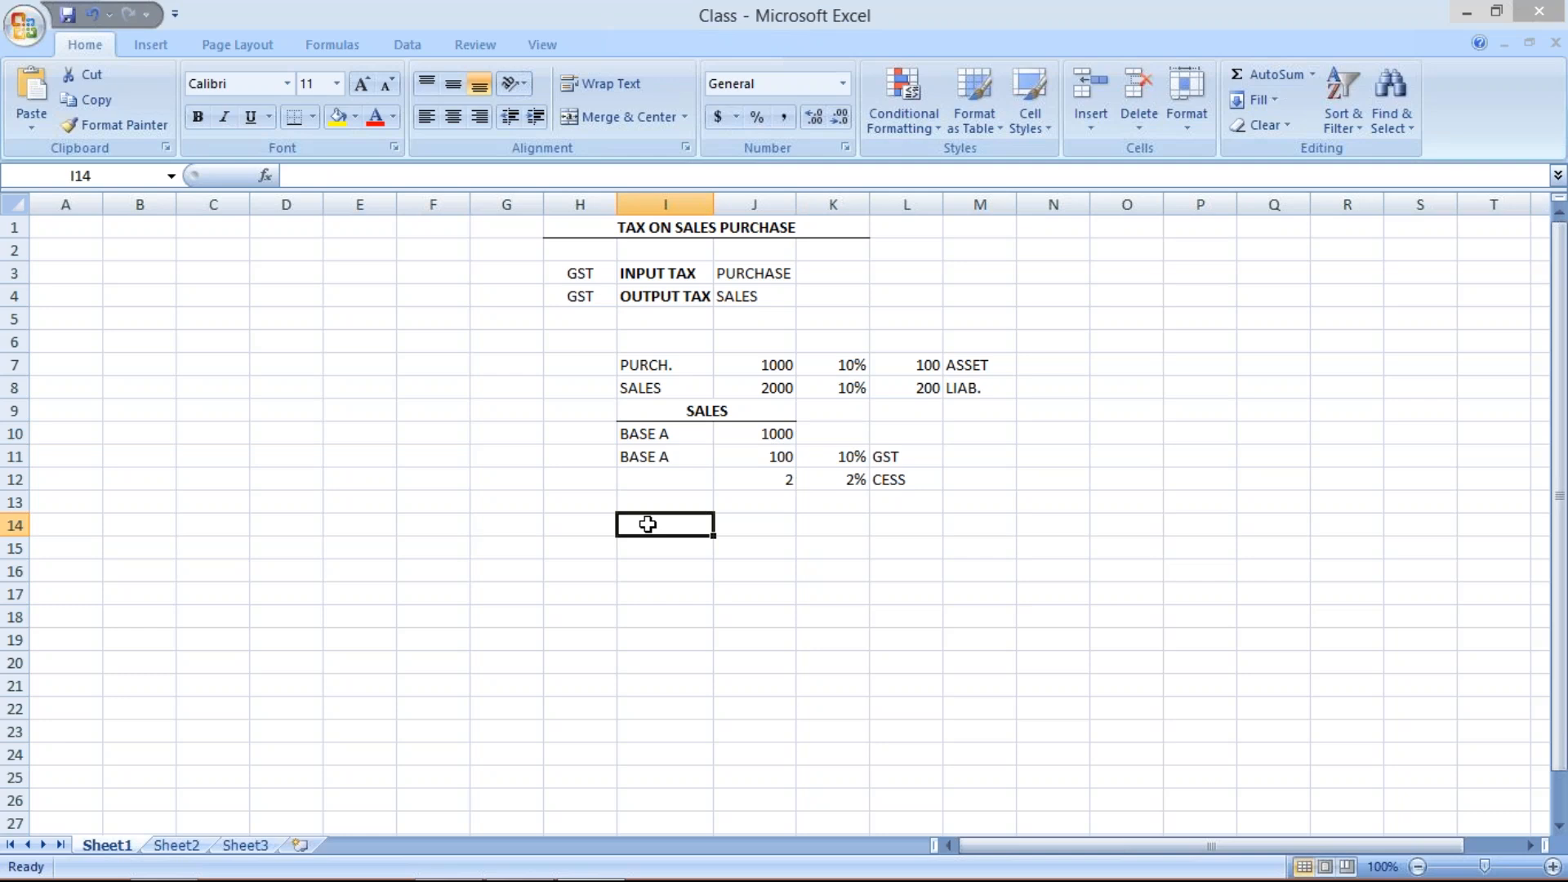
{"action": "type", "text": "C"}
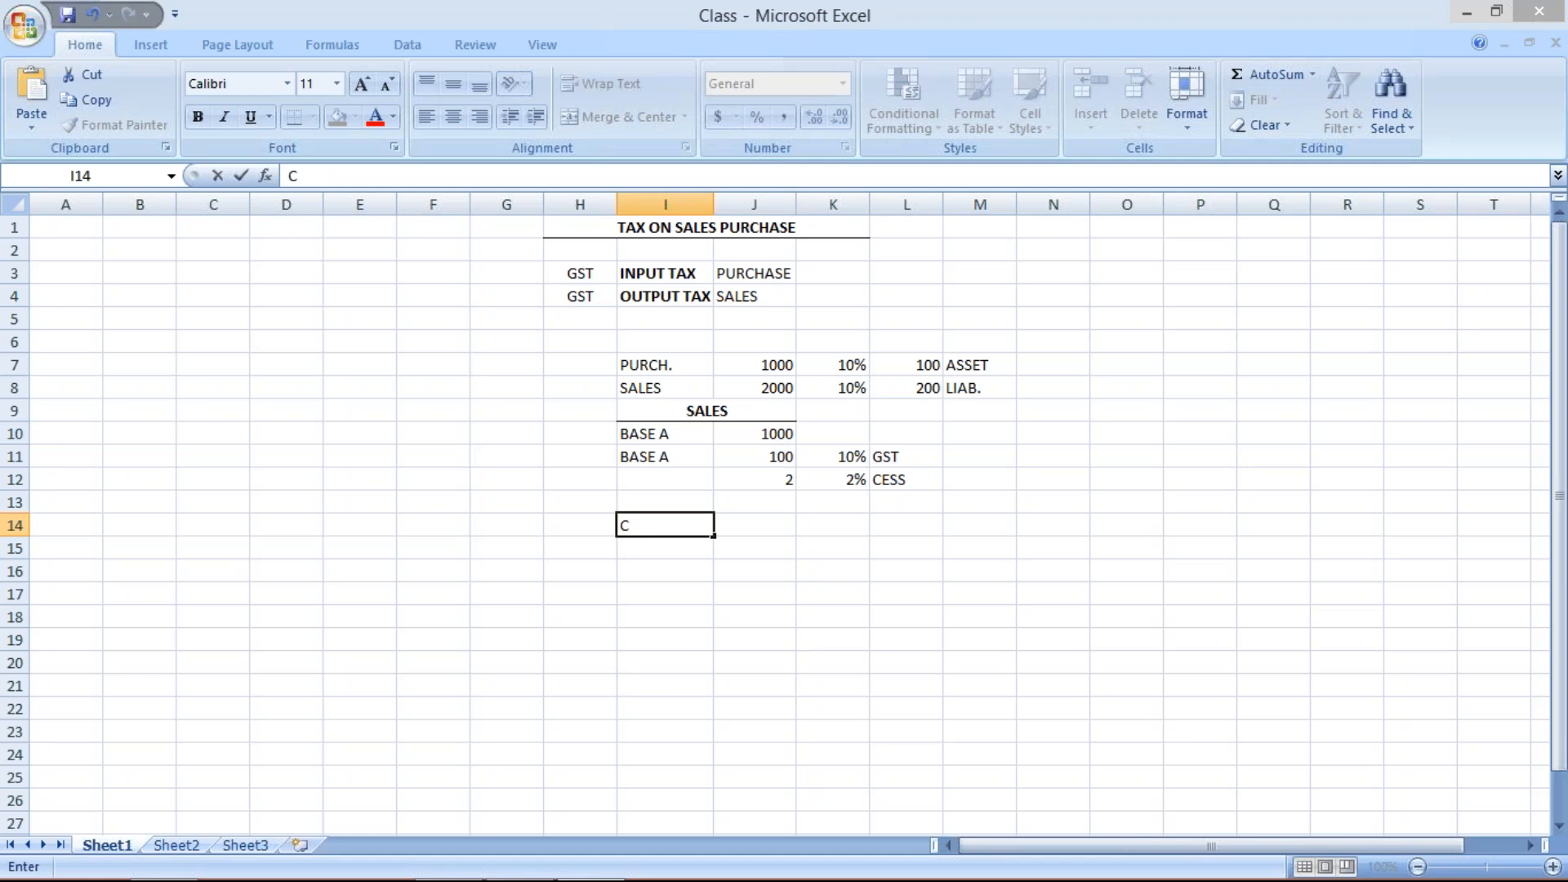
{"action": "type", "text": "USTOME"}
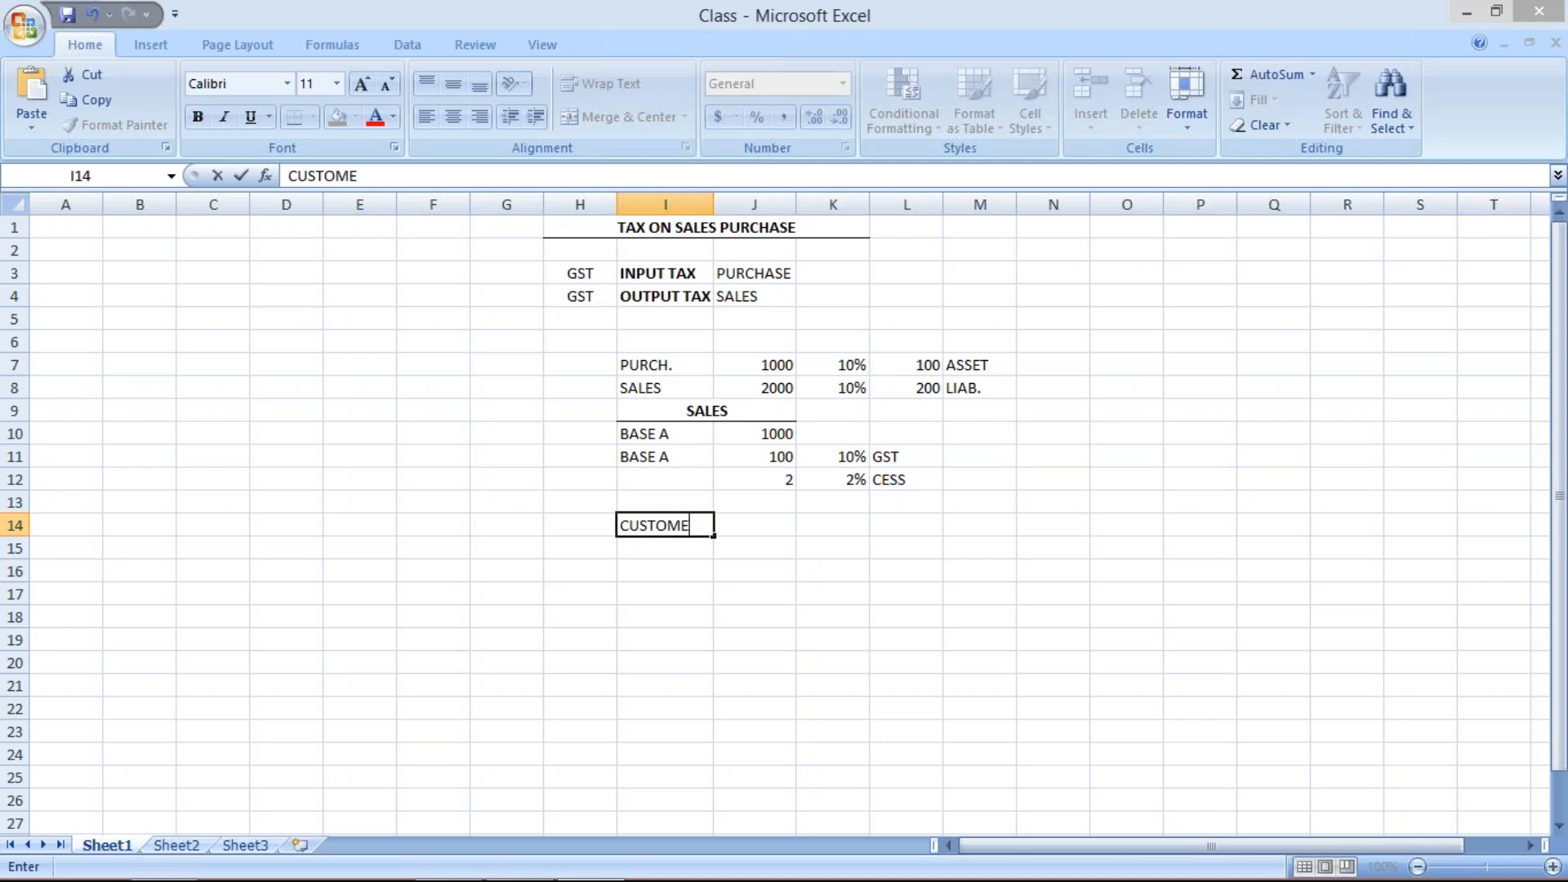
{"action": "type", "text": "R ACT"}
{"action": "key", "text": "F2"}
{"action": "left_click", "coordinate": [760, 532]}
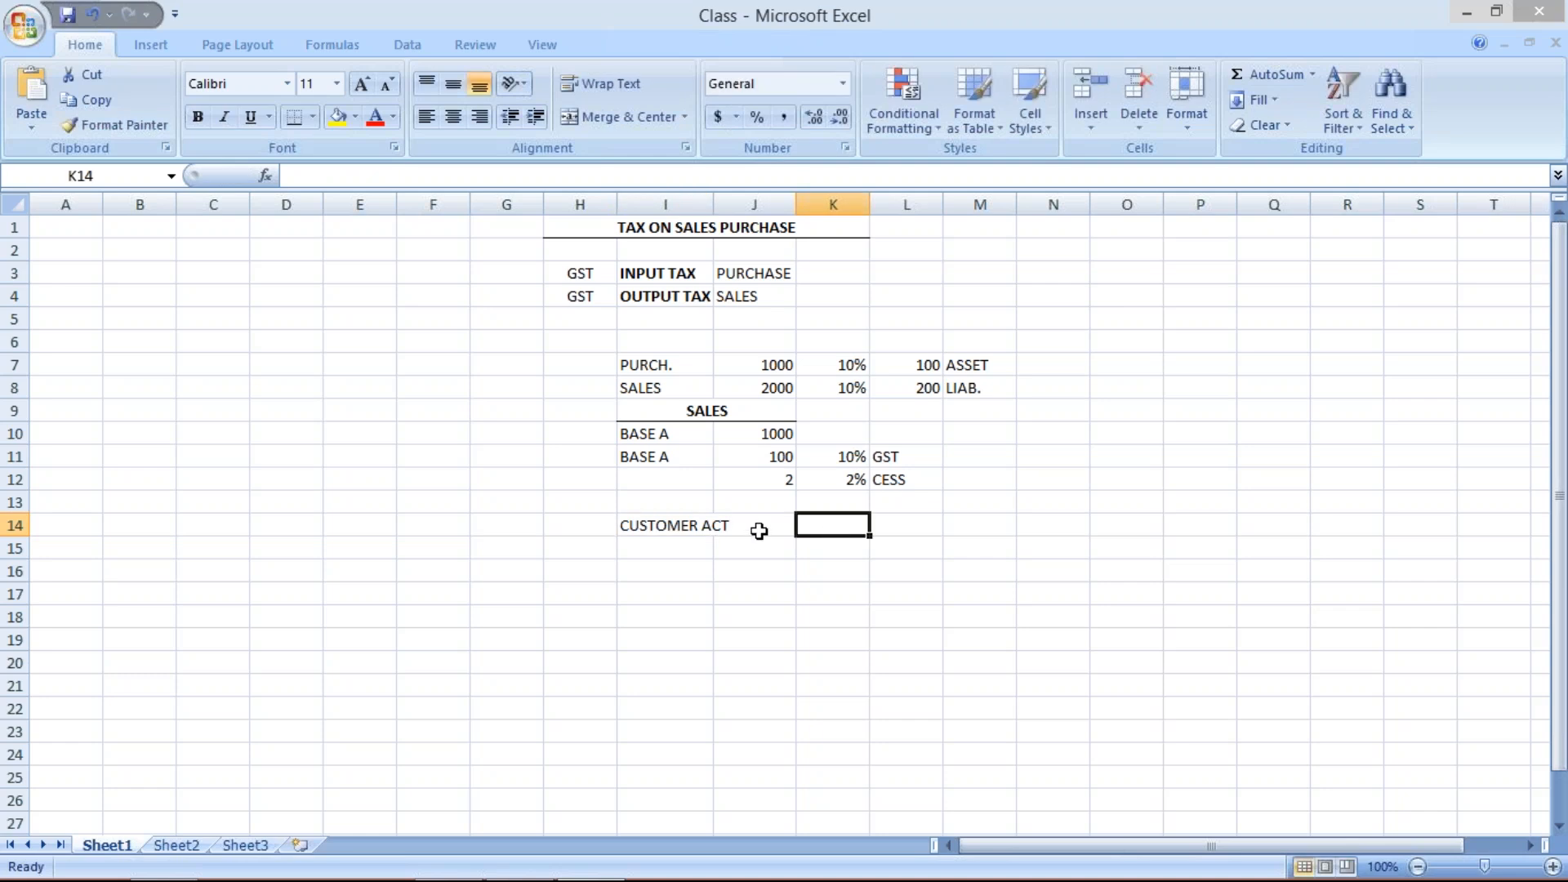
{"action": "double_click", "coordinate": [715, 212]}
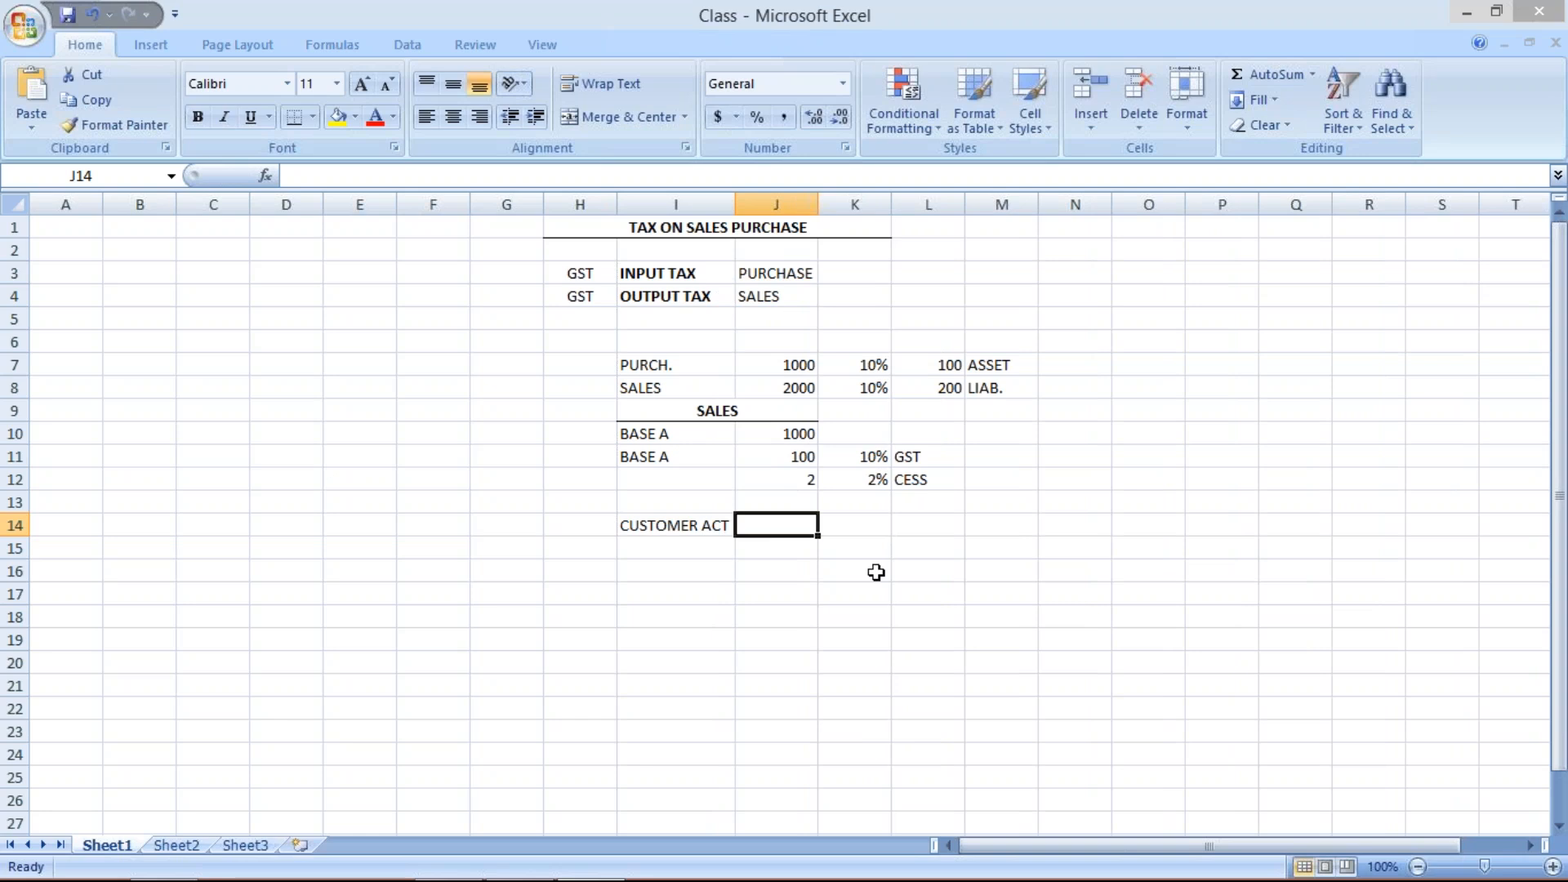
- Enter DR. in J14 and 1102 in K14 for the customer debit
{"action": "type", "text": "DR."}
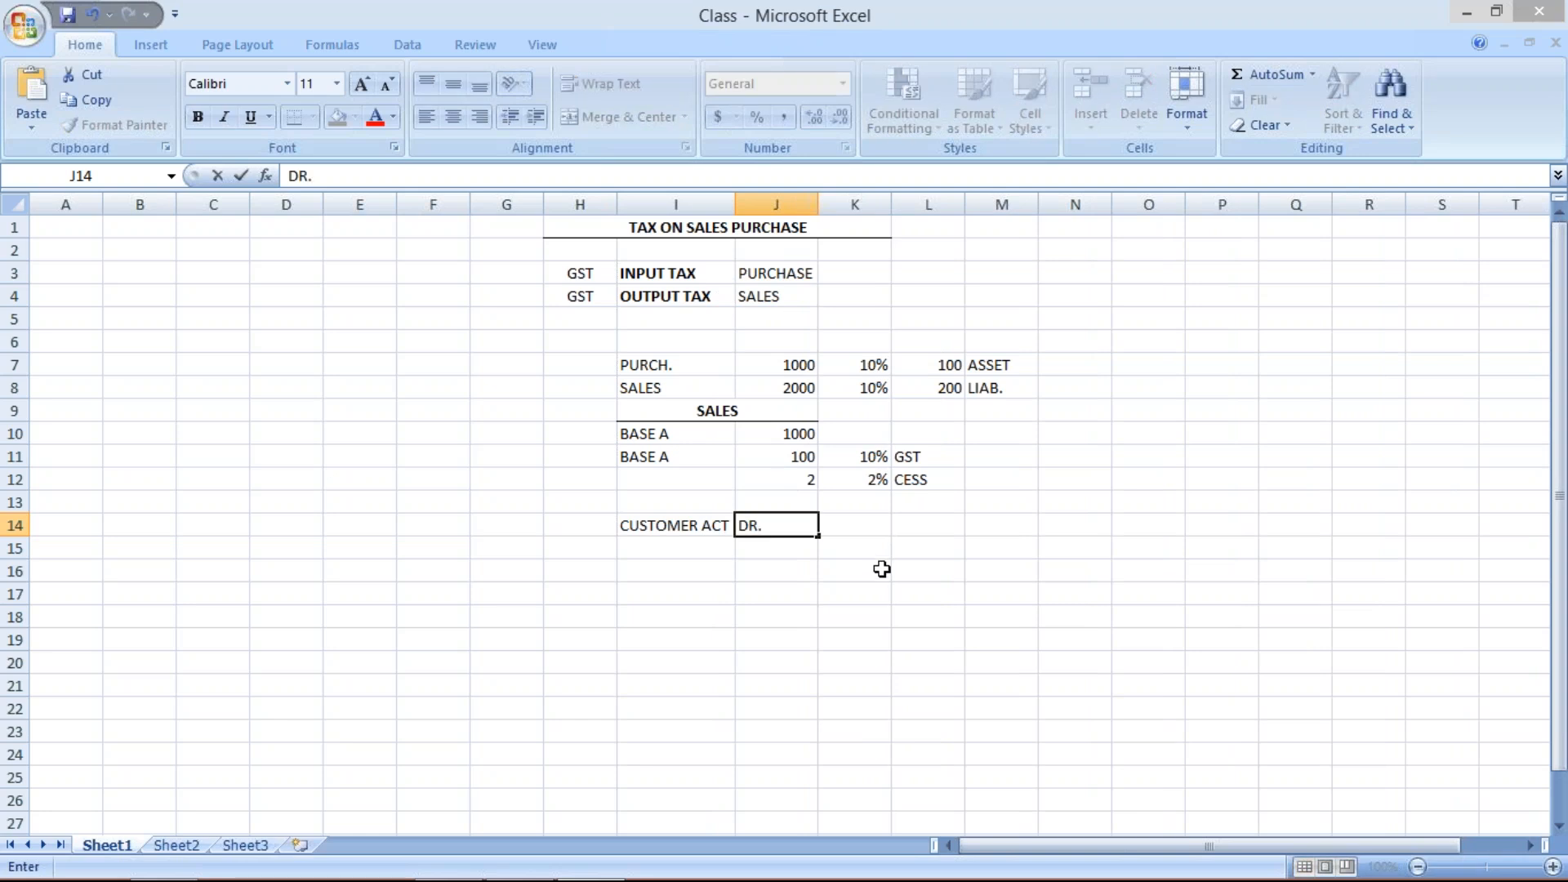
{"action": "left_click", "coordinate": [872, 531]}
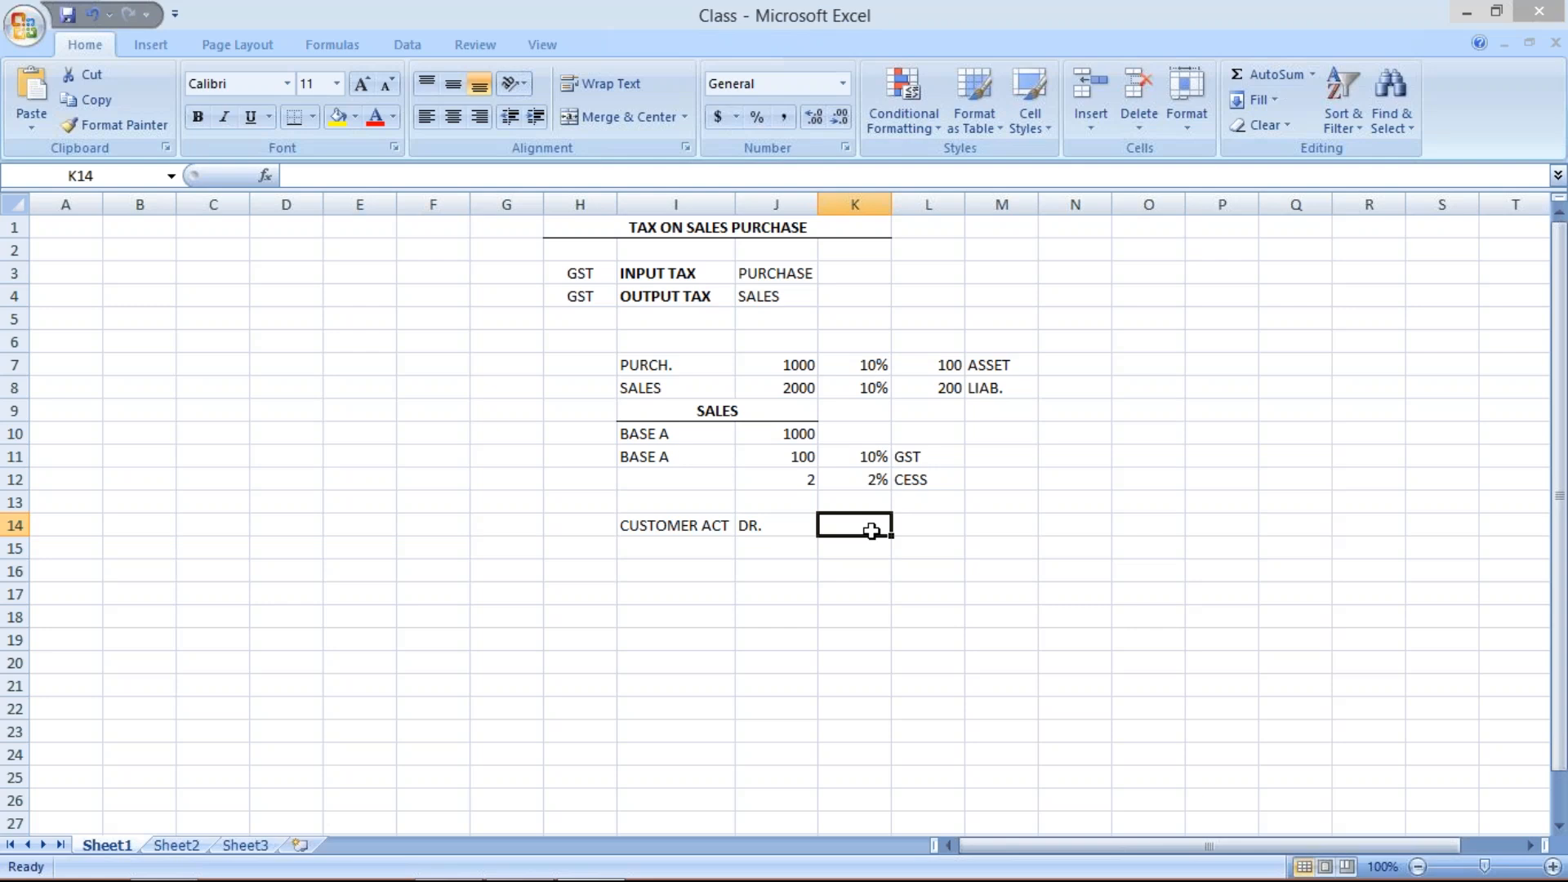
{"action": "type", "text": "1102"}
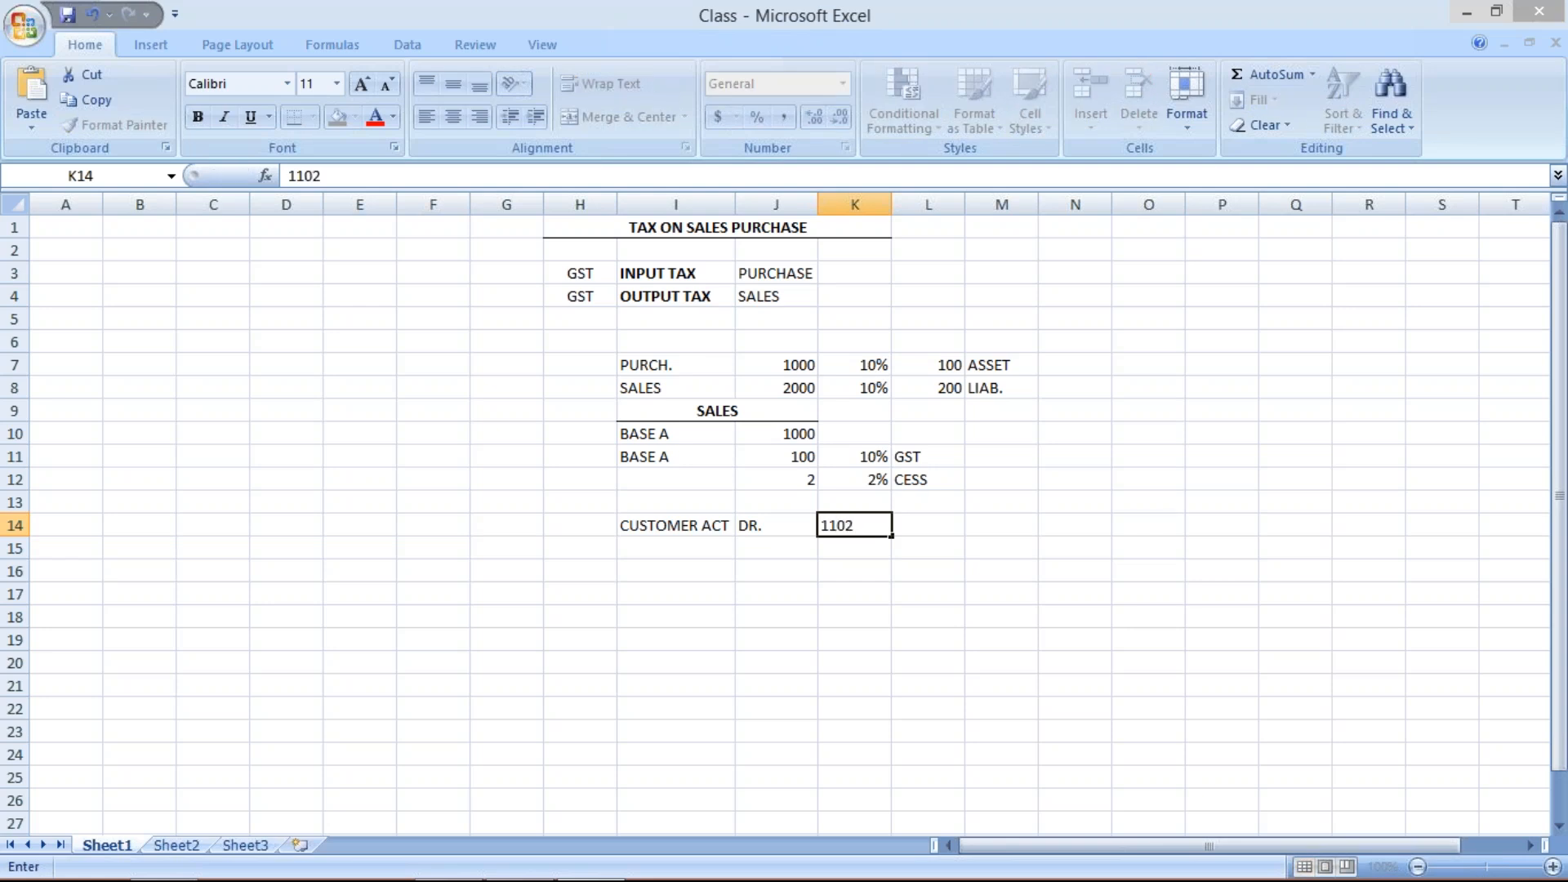
{"action": "key", "text": "Return"}
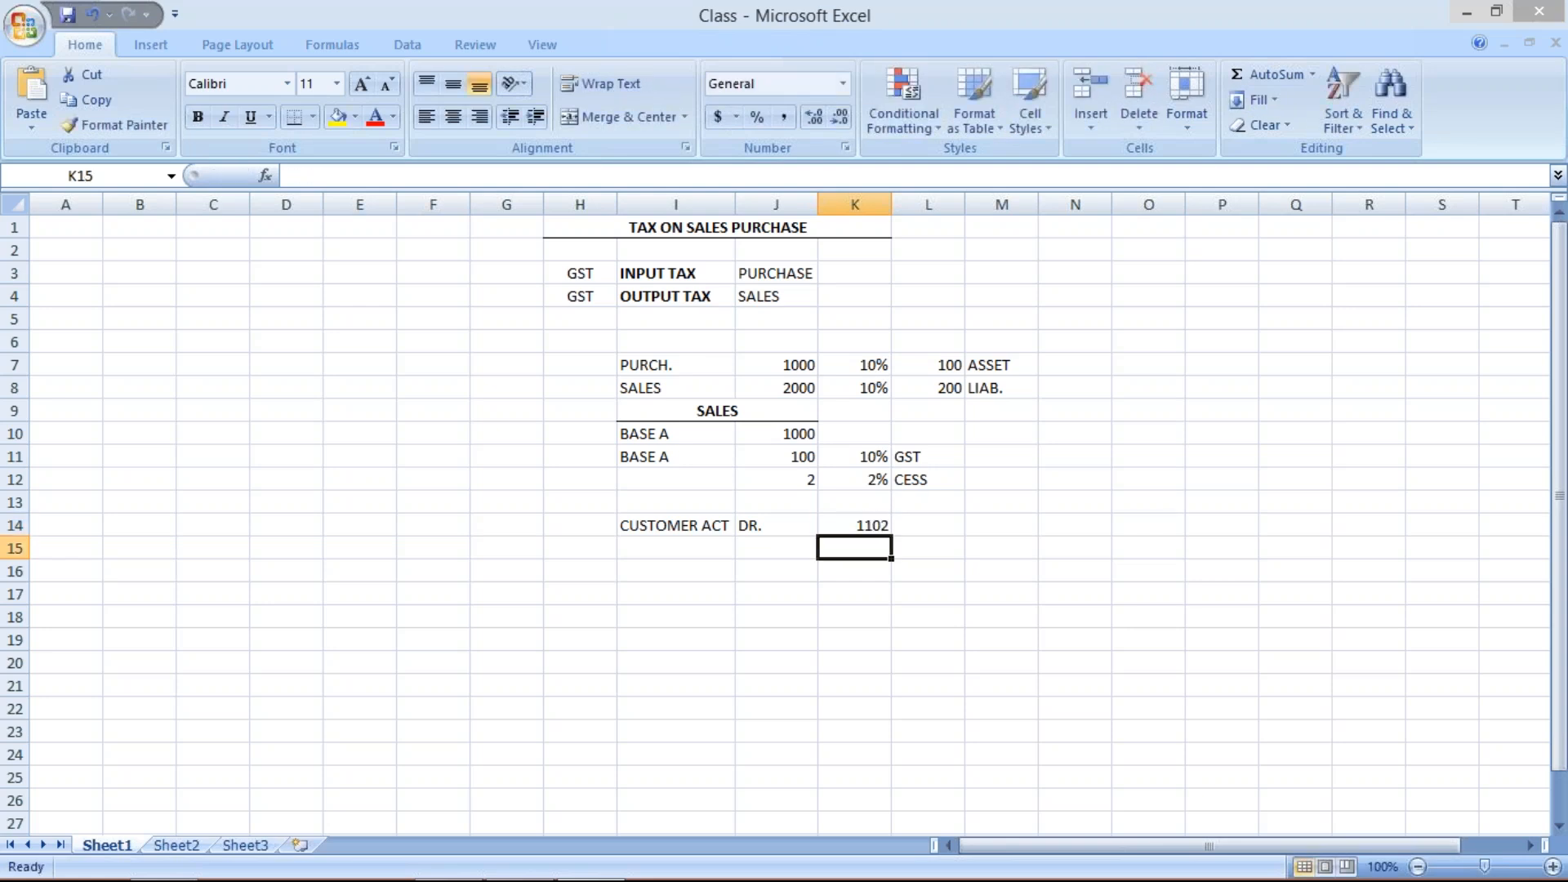
- Label I15 as SALES ACT
{"action": "left_click", "coordinate": [650, 550]}
{"action": "type", "text": "SALE"}
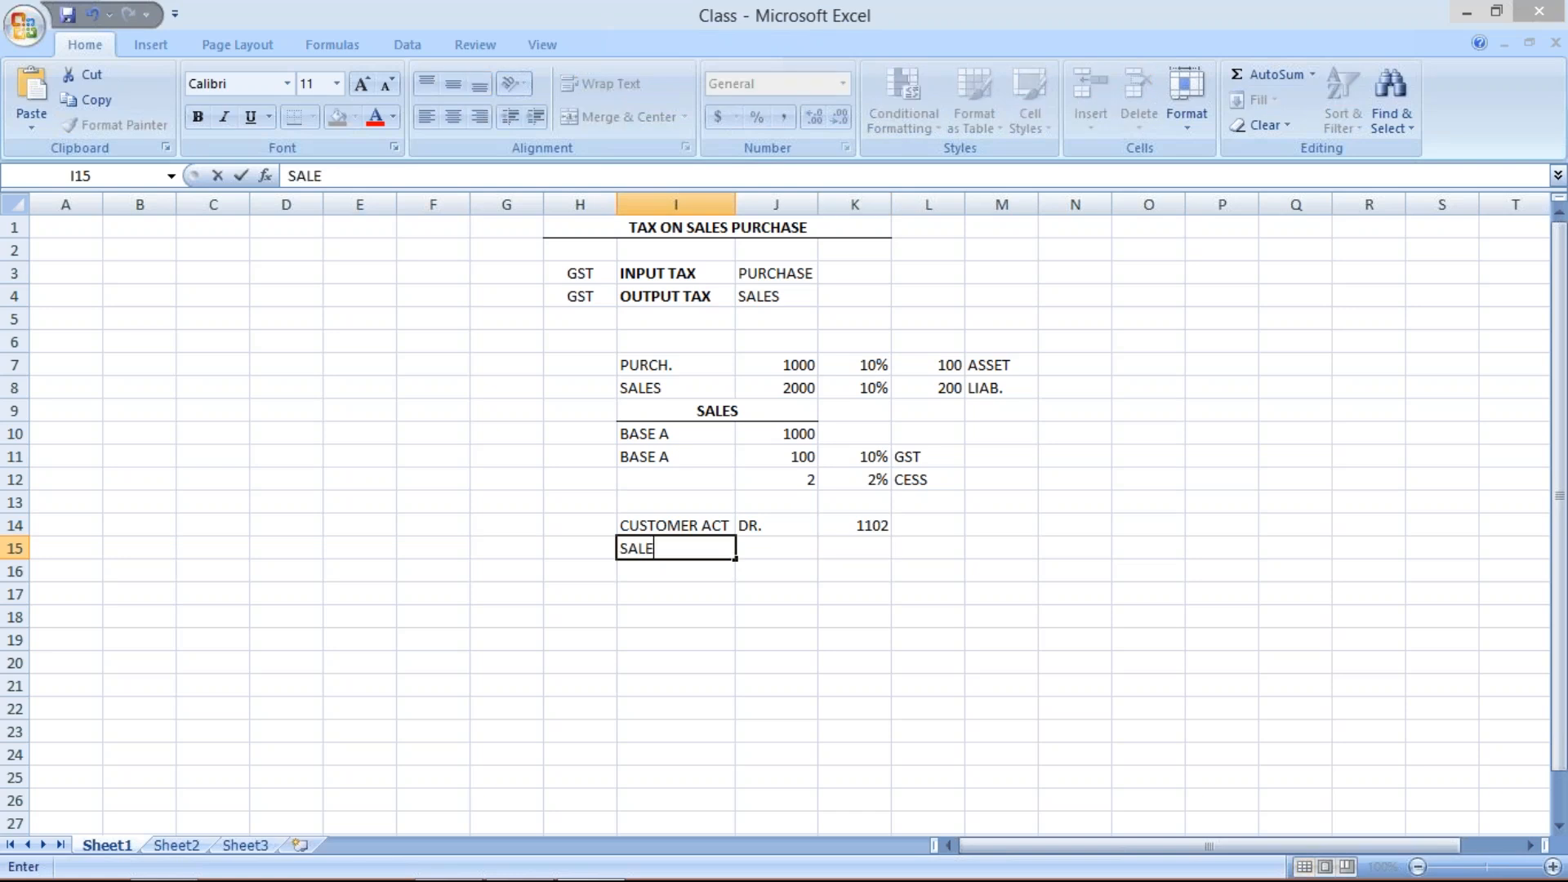
{"action": "type", "text": "S ACT"}
{"action": "left_click", "coordinate": [770, 553]}
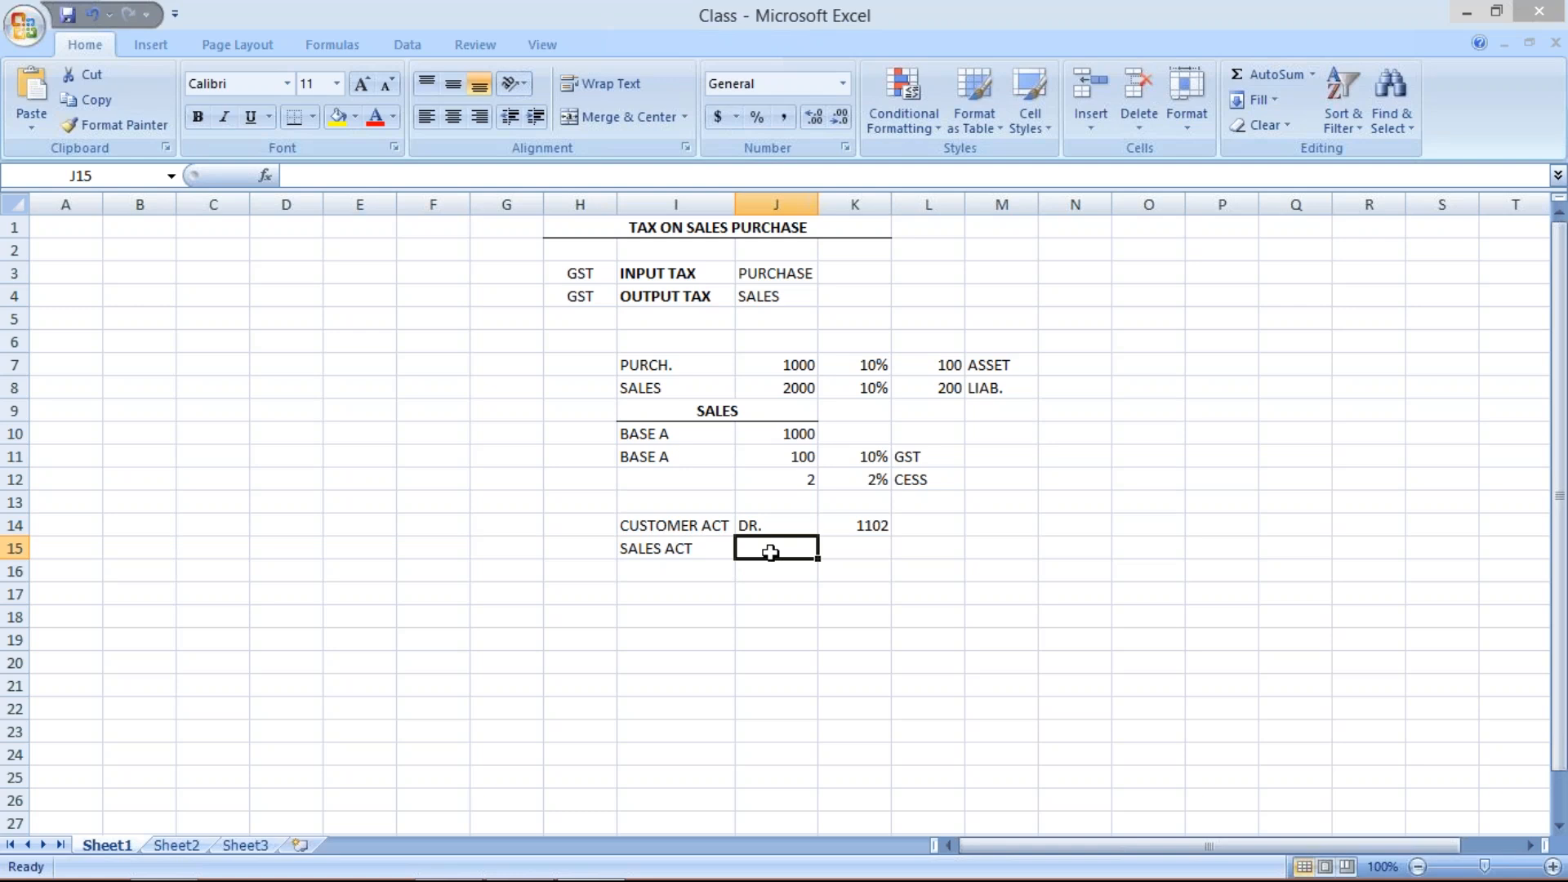
- Enter CR. in J15 and 1000 in K15 for the sales credit
{"action": "type", "text": "CR."}
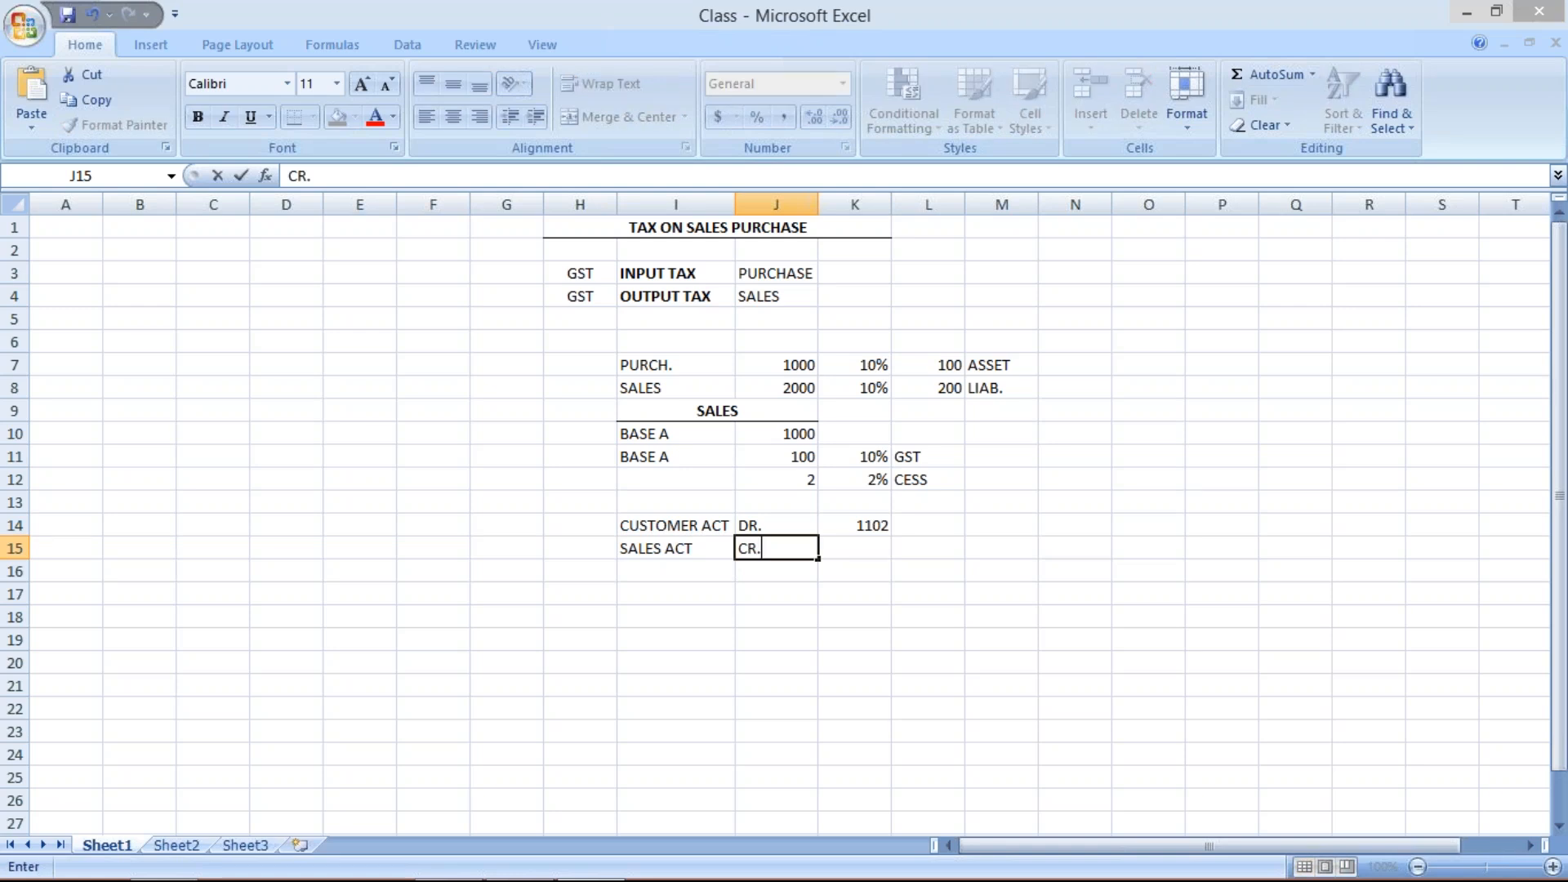
{"action": "left_click", "coordinate": [856, 544]}
{"action": "left_click", "coordinate": [842, 527]}
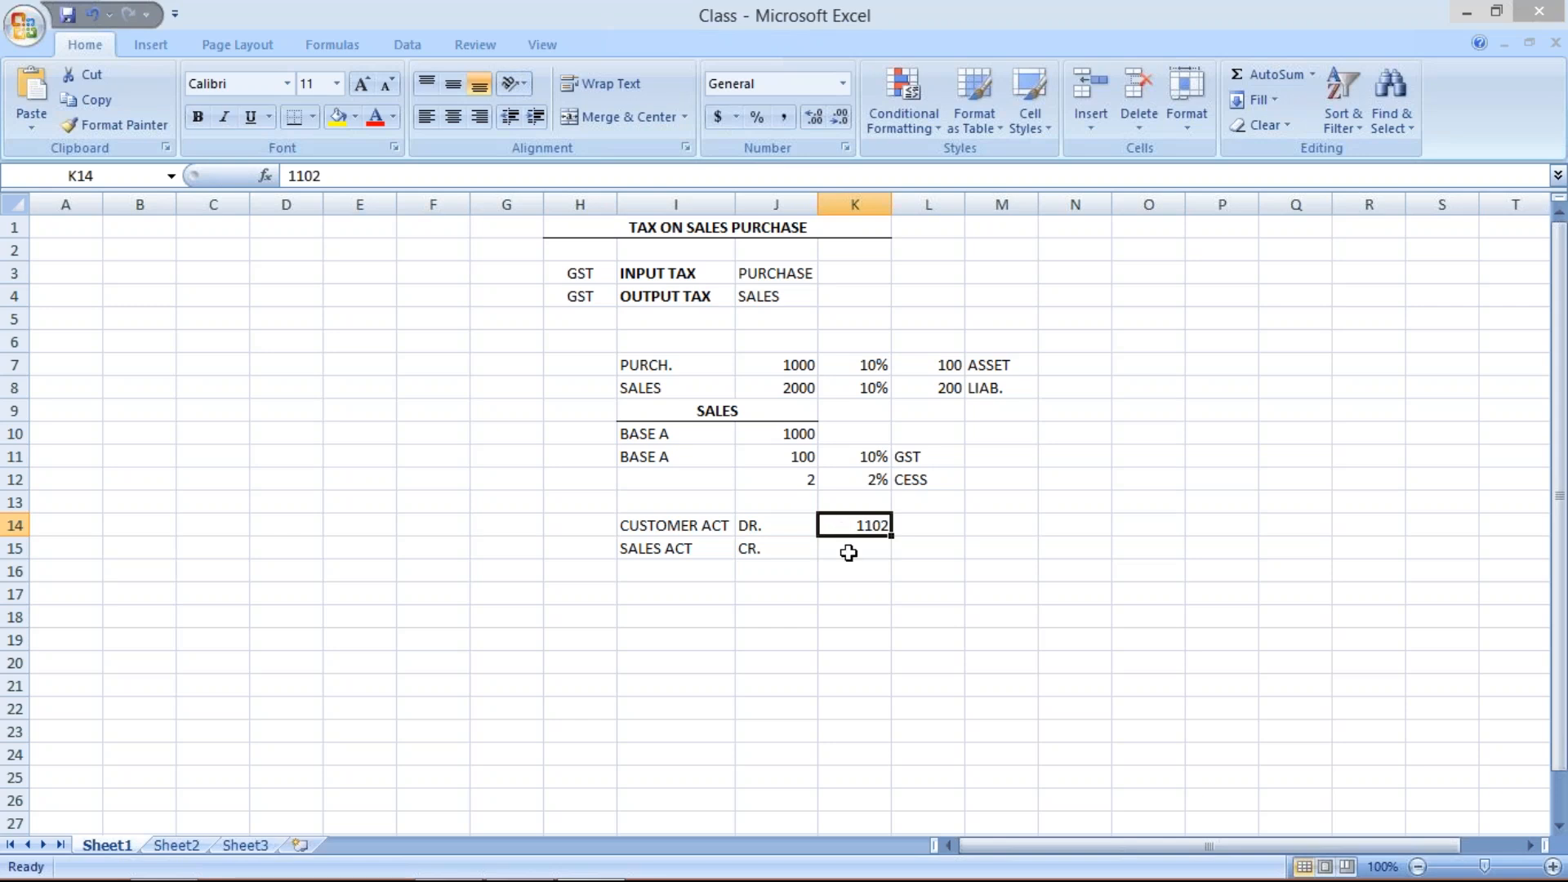
{"action": "left_click", "coordinate": [851, 553]}
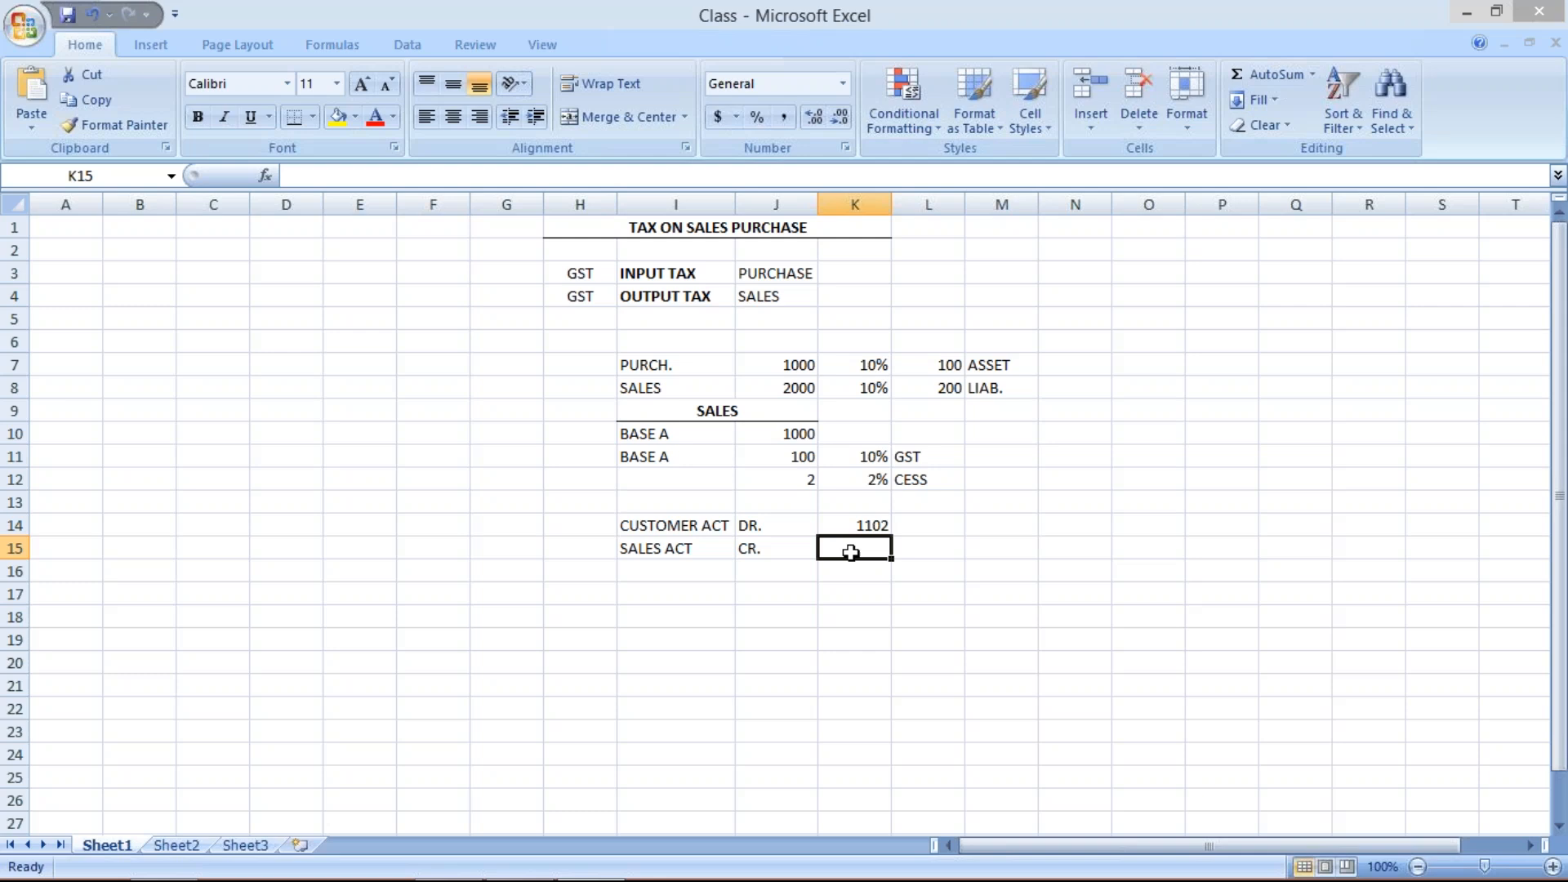
{"action": "left_click", "coordinate": [1311, 749]}
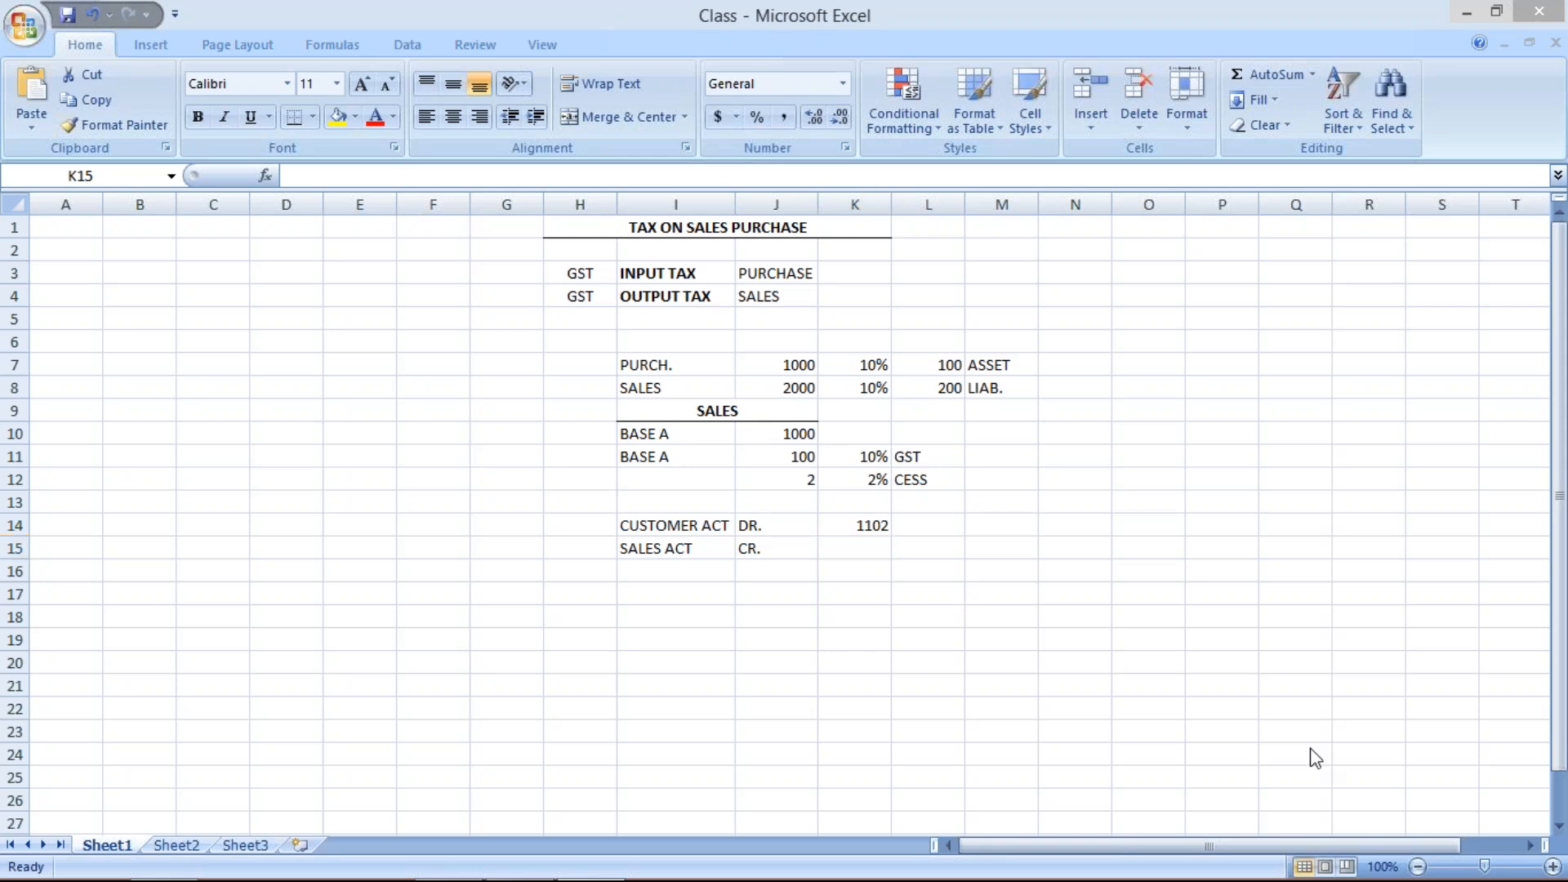
{"action": "left_click", "coordinate": [854, 540]}
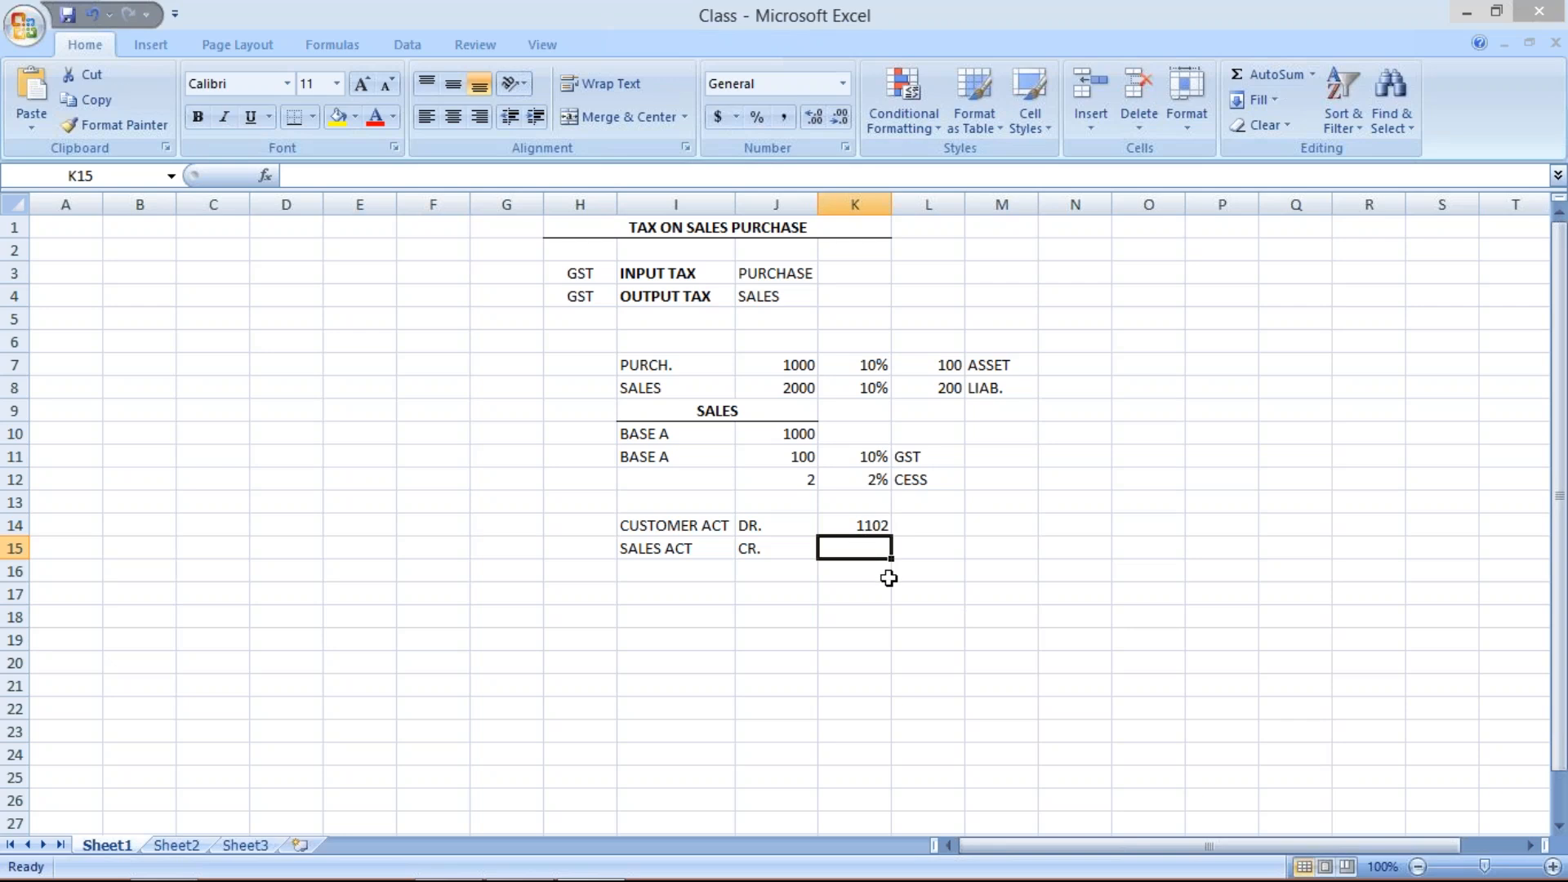
{"action": "type", "text": "1000"}
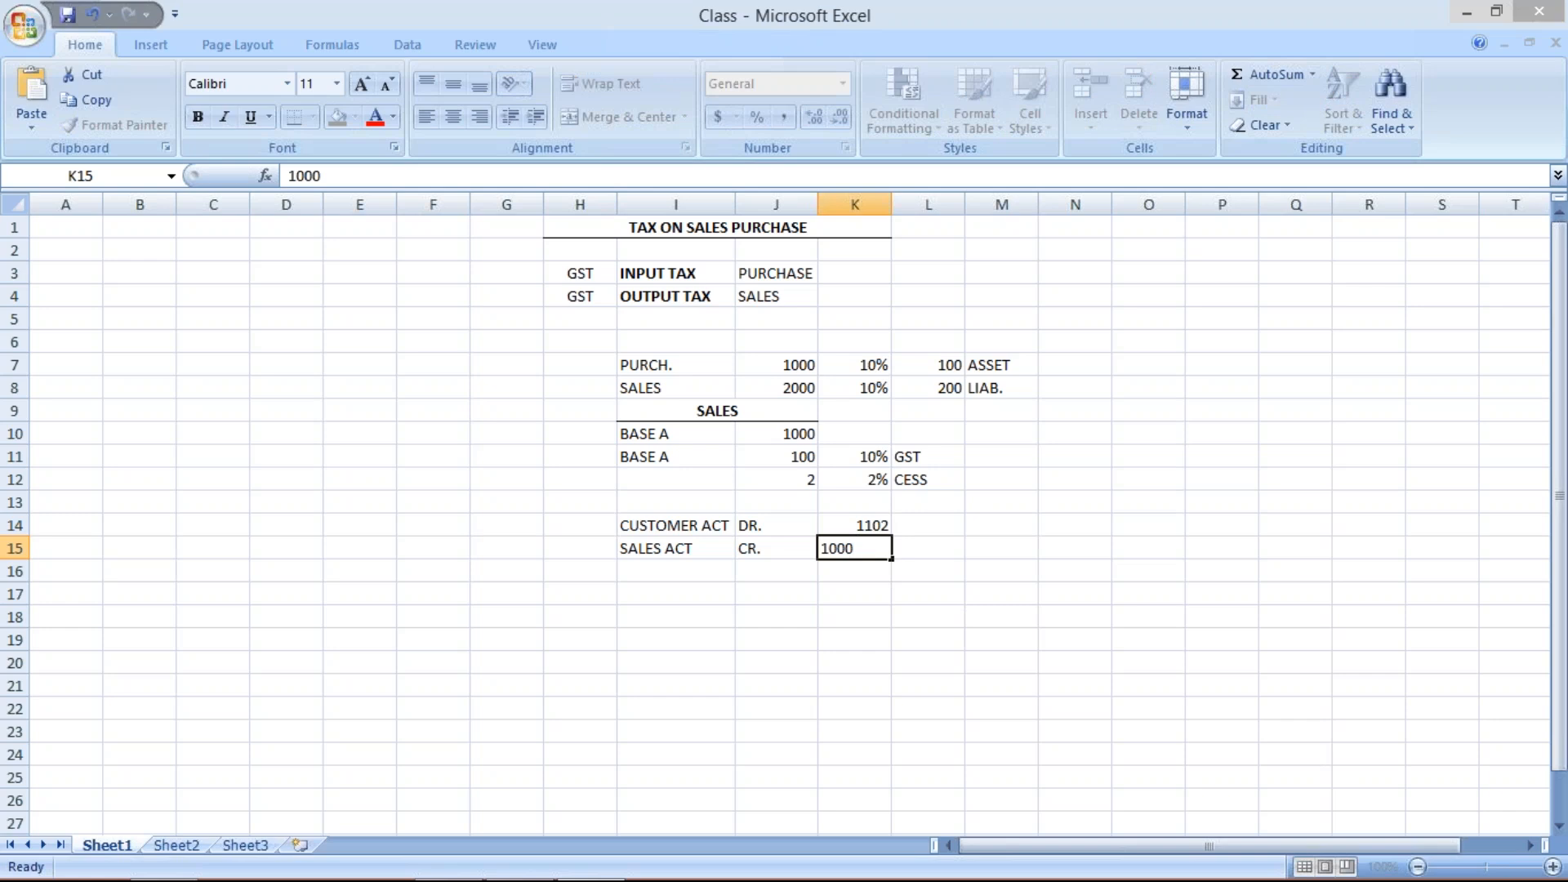
{"action": "key", "text": "Return"}
- Label I16 as GST with CR. beside it in J16
{"action": "left_click", "coordinate": [714, 572]}
{"action": "type", "text": "TAX"}
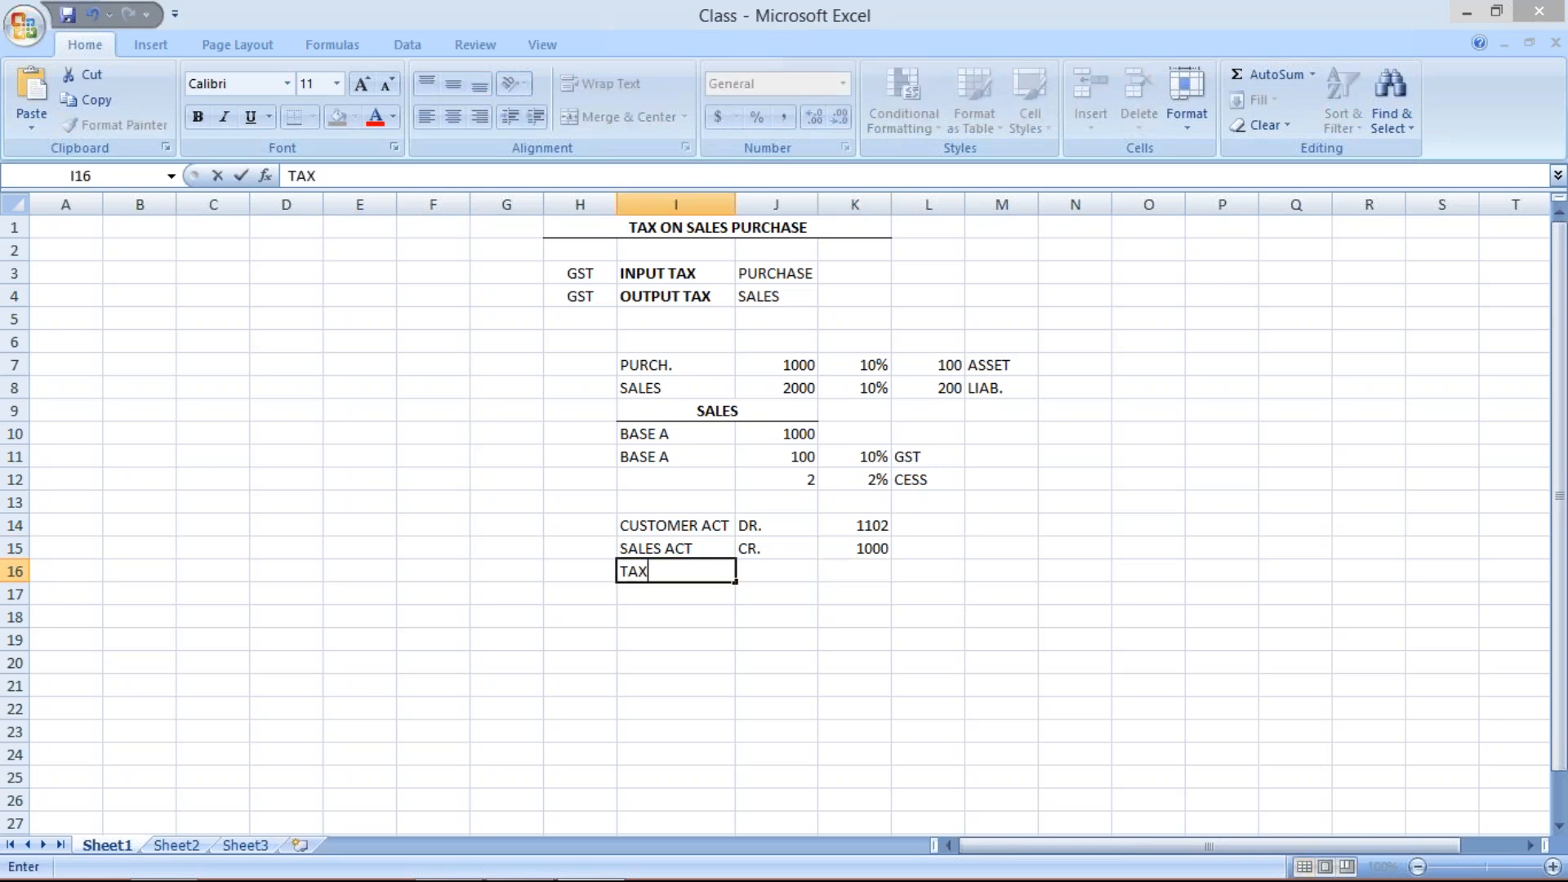
{"action": "key", "text": "BackSpace"}
{"action": "key", "text": "BackSpace"}
{"action": "key", "text": "BackSpace"}
{"action": "type", "text": "GST"}
{"action": "key", "text": "Tab"}
{"action": "type", "text": "CR."}
- Enter 100 in K16 as the GST credit amount
{"action": "left_click", "coordinate": [857, 571]}
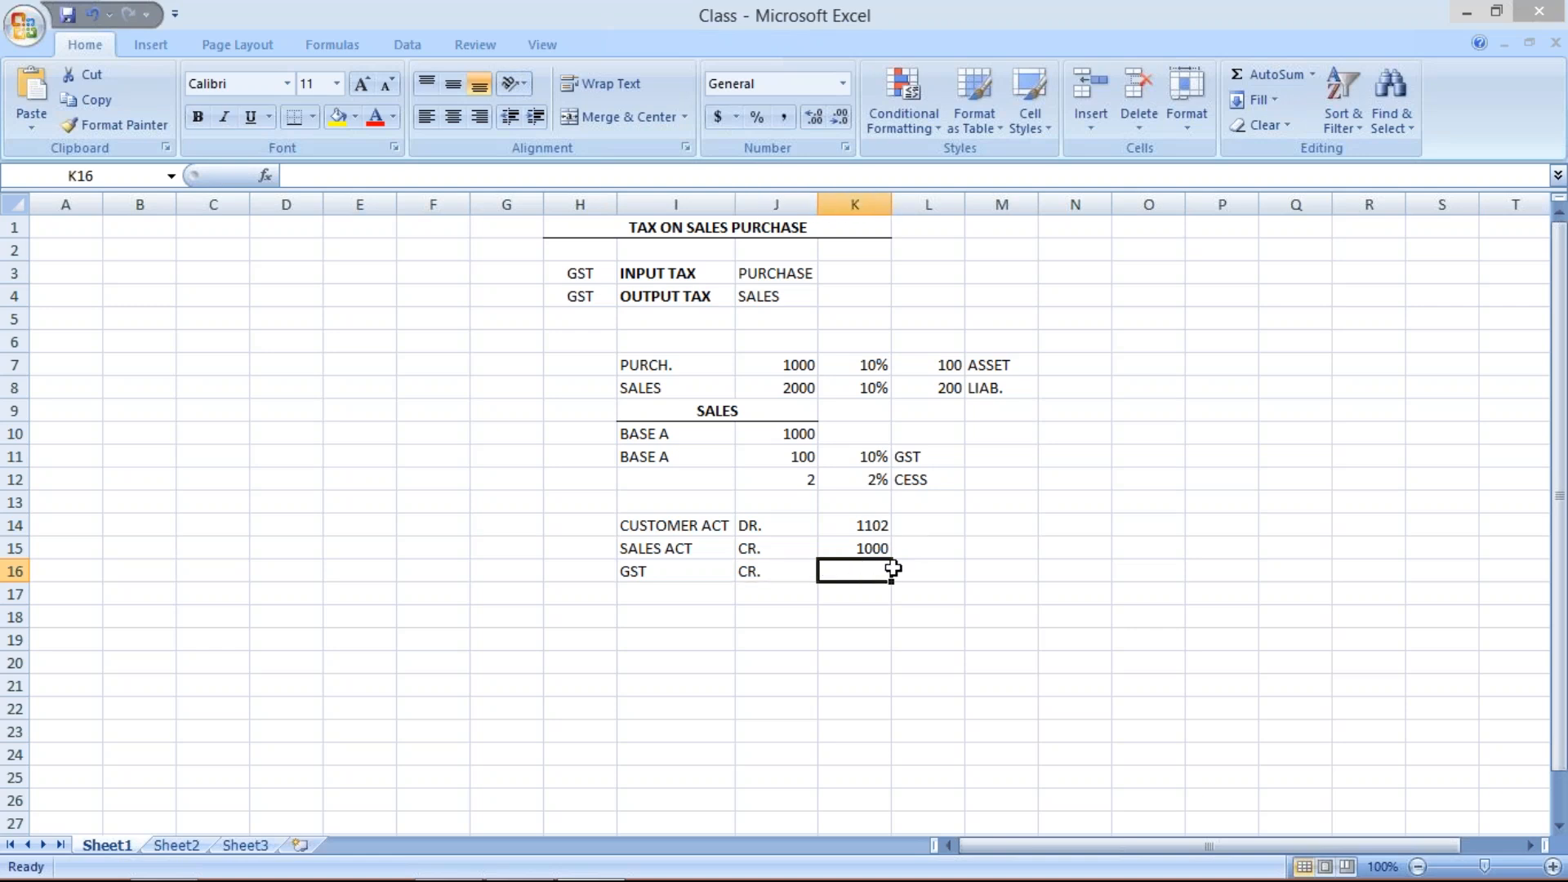
{"action": "type", "text": "100"}
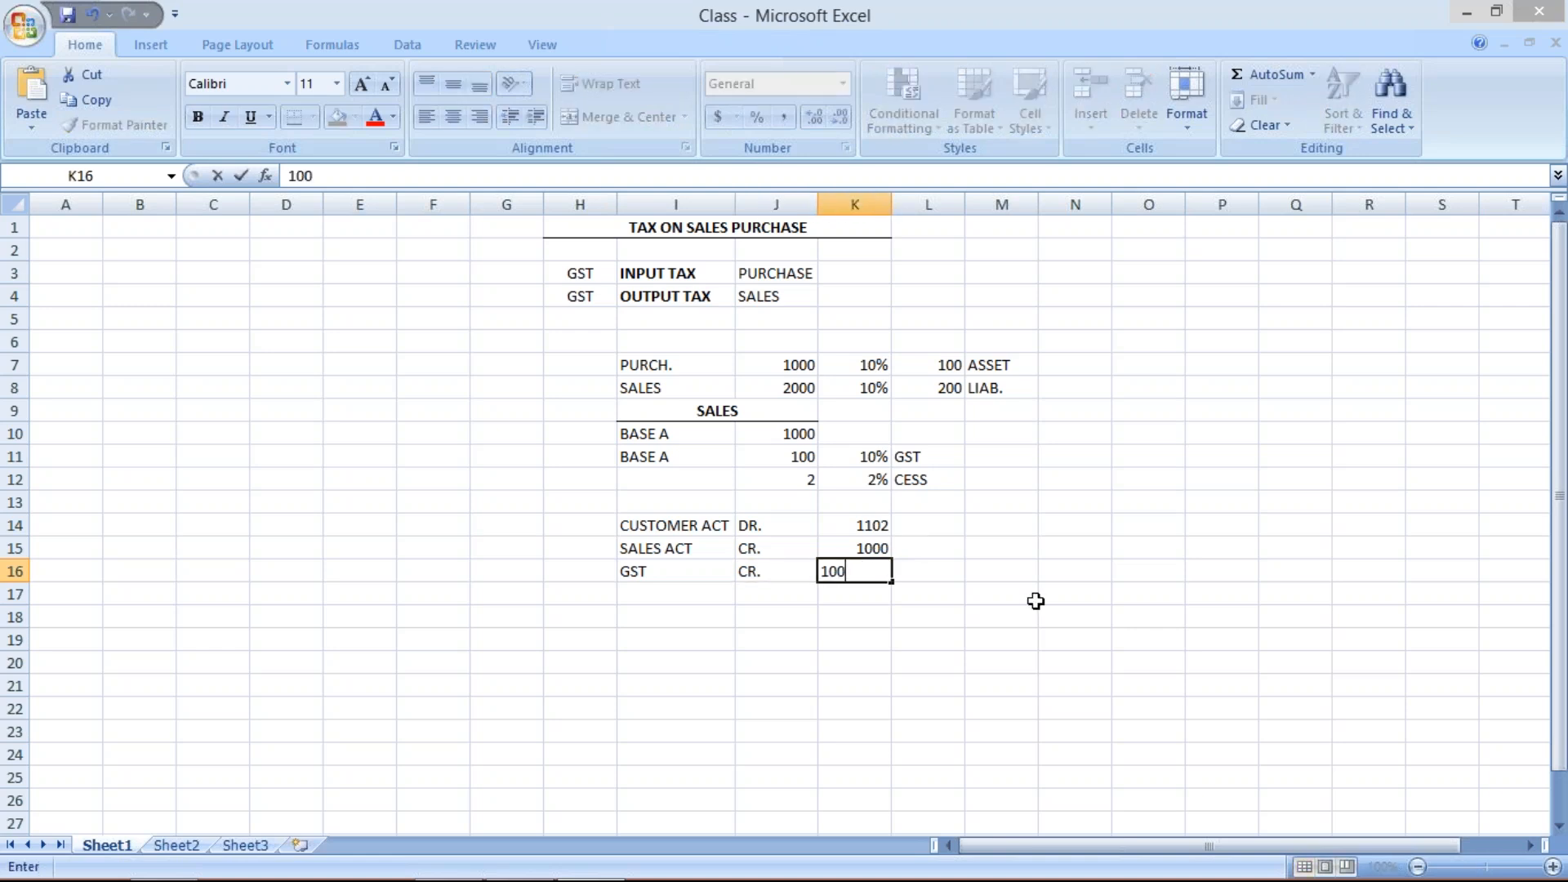
{"action": "key", "text": "Return"}
{"action": "left_click", "coordinate": [666, 591]}
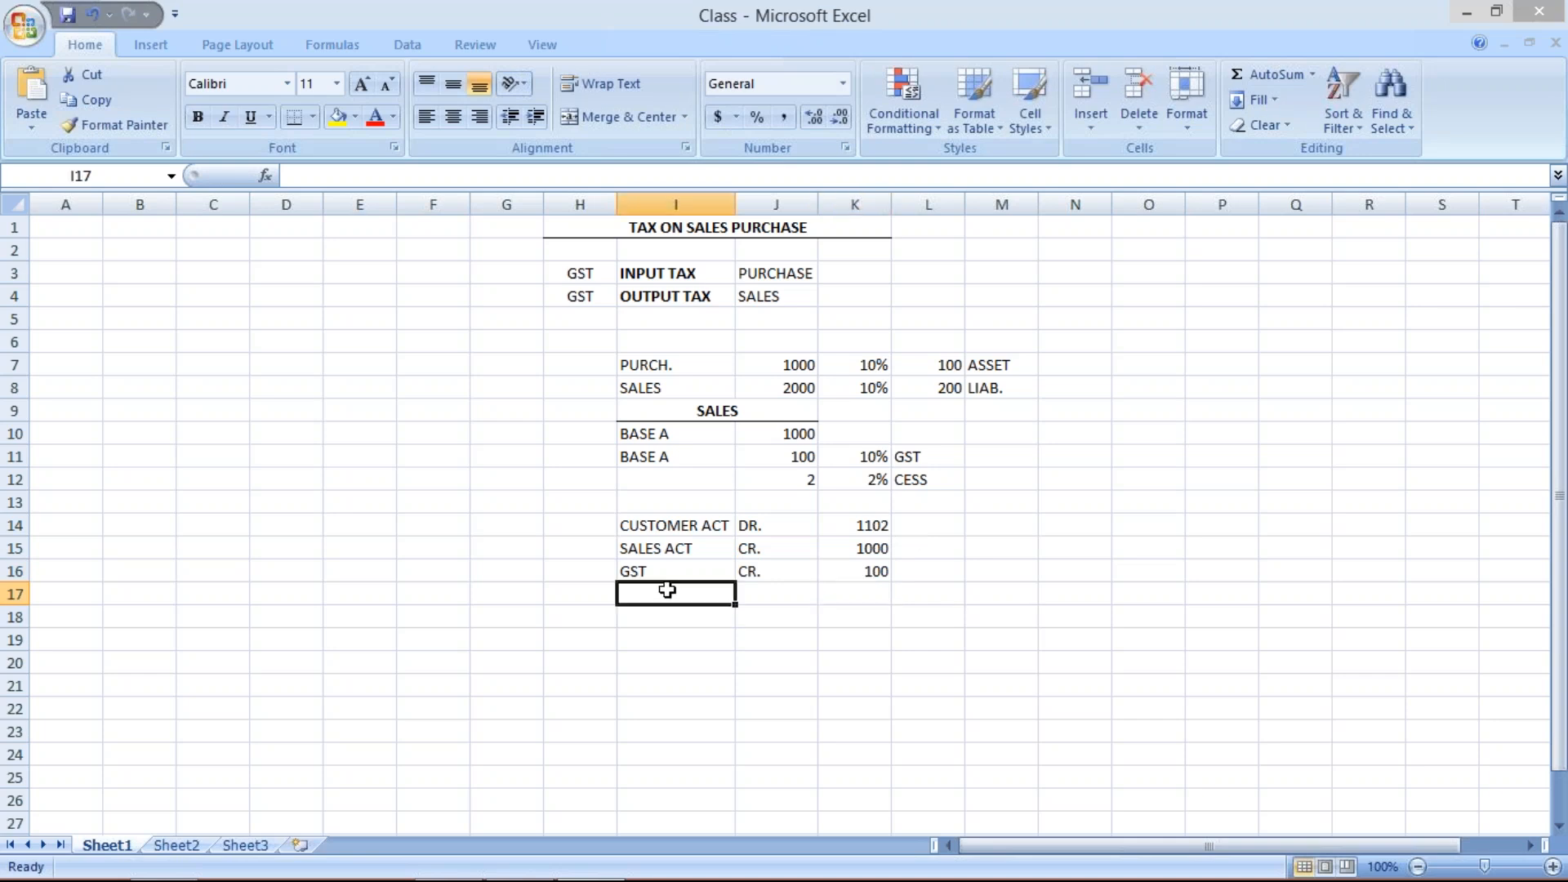
- Add the cess credit line: CESS in I17, CR. in J17 and 2 in K17
{"action": "type", "text": "CESS"}
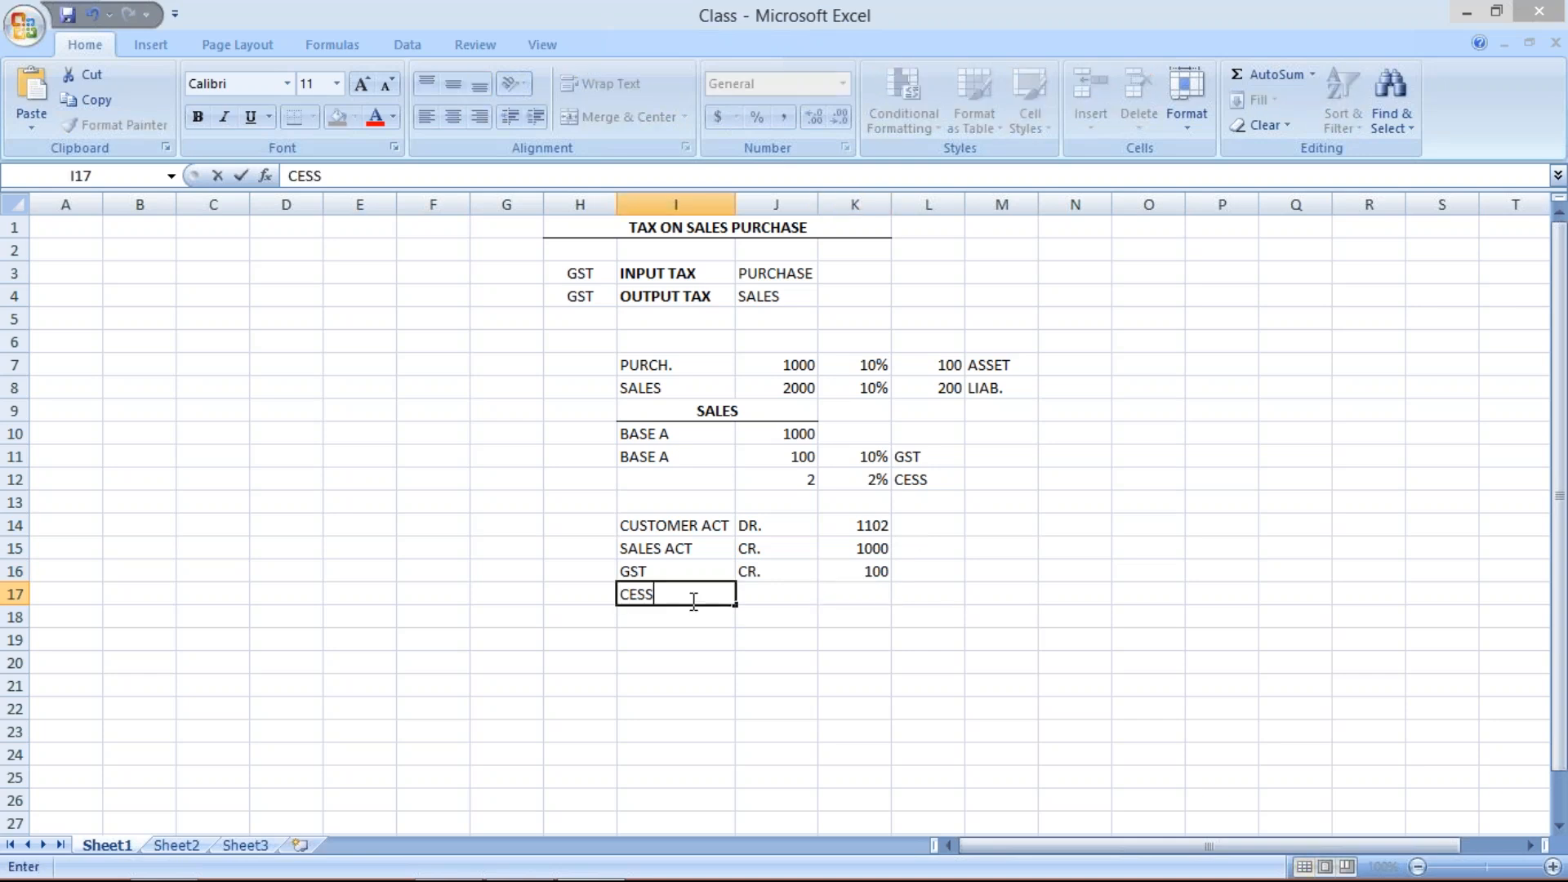
{"action": "key", "text": "Tab"}
{"action": "type", "text": "CR."}
{"action": "left_click", "coordinate": [860, 594]}
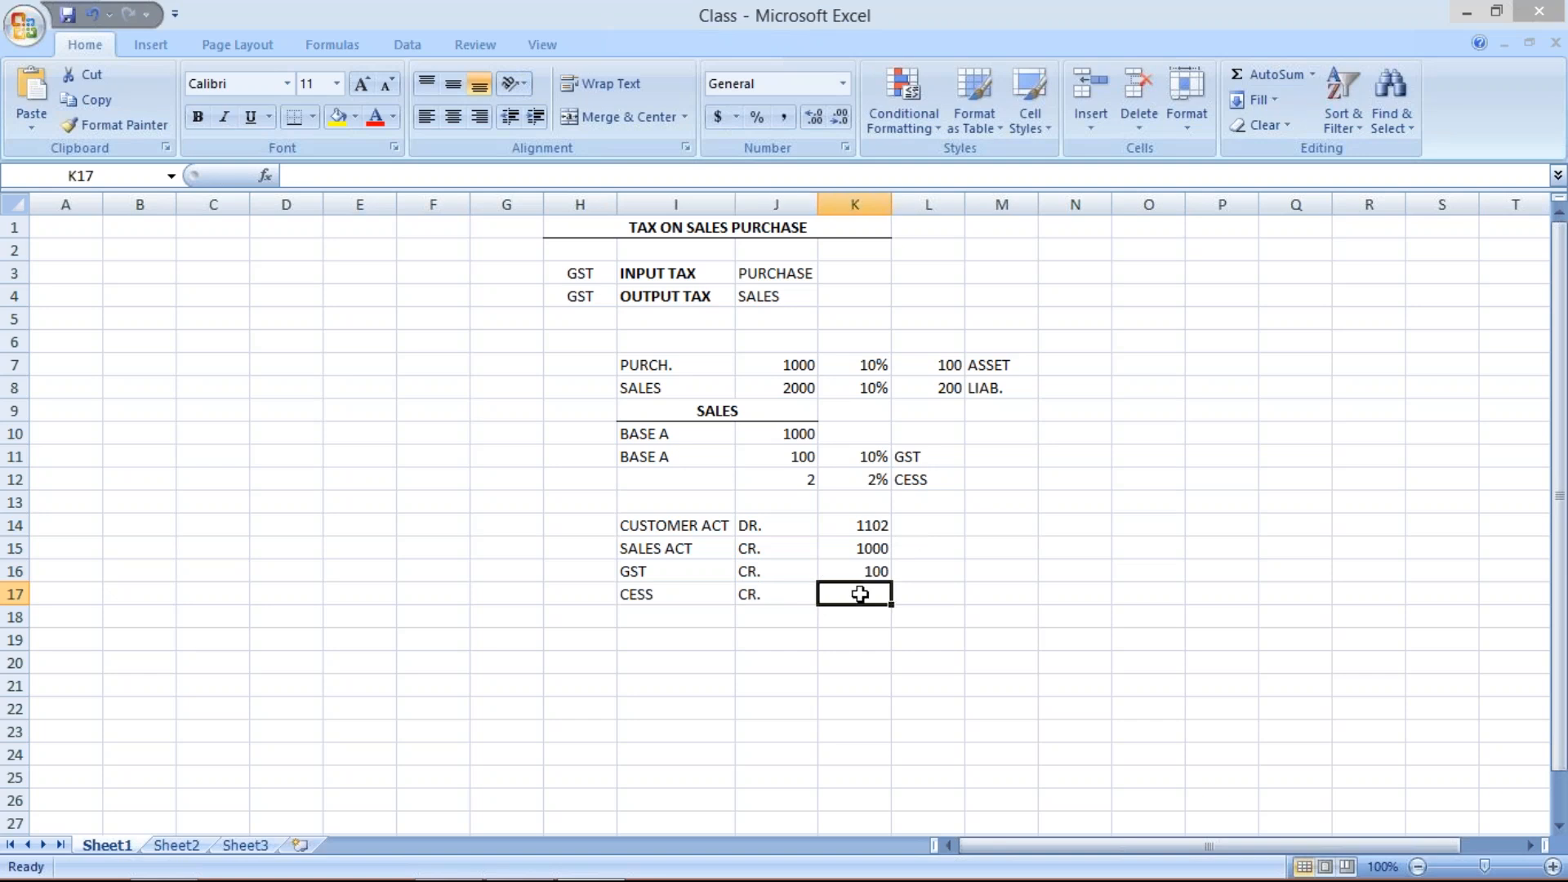
{"action": "type", "text": "2"}
{"action": "key", "text": "Return"}
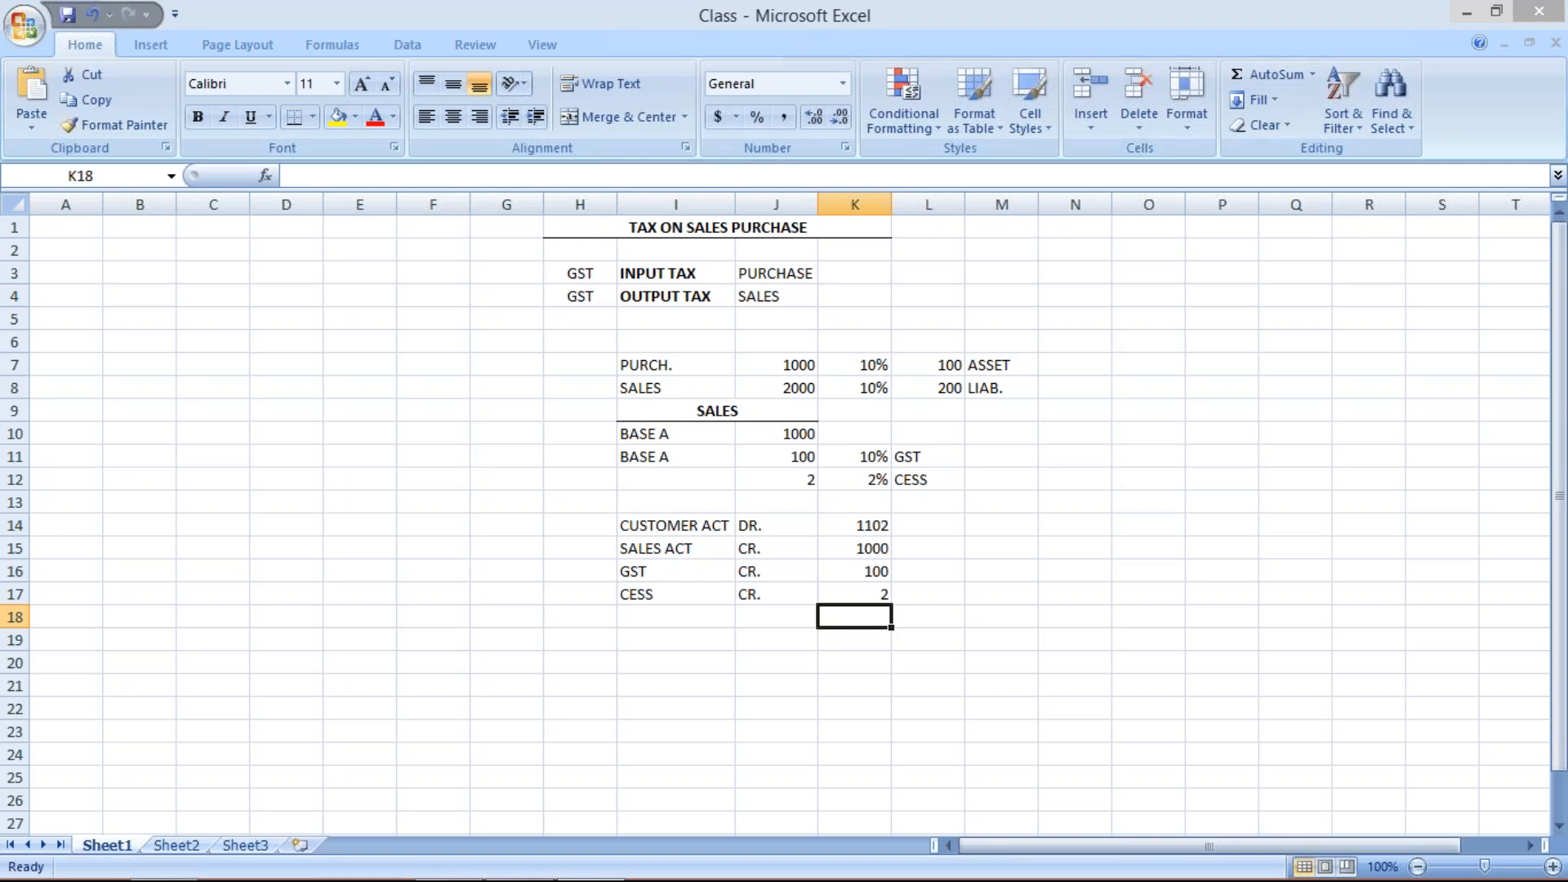
- Review the journal entry amounts and the sales base figures against their labels
{"action": "left_click", "coordinate": [688, 529]}
{"action": "left_click", "coordinate": [884, 526]}
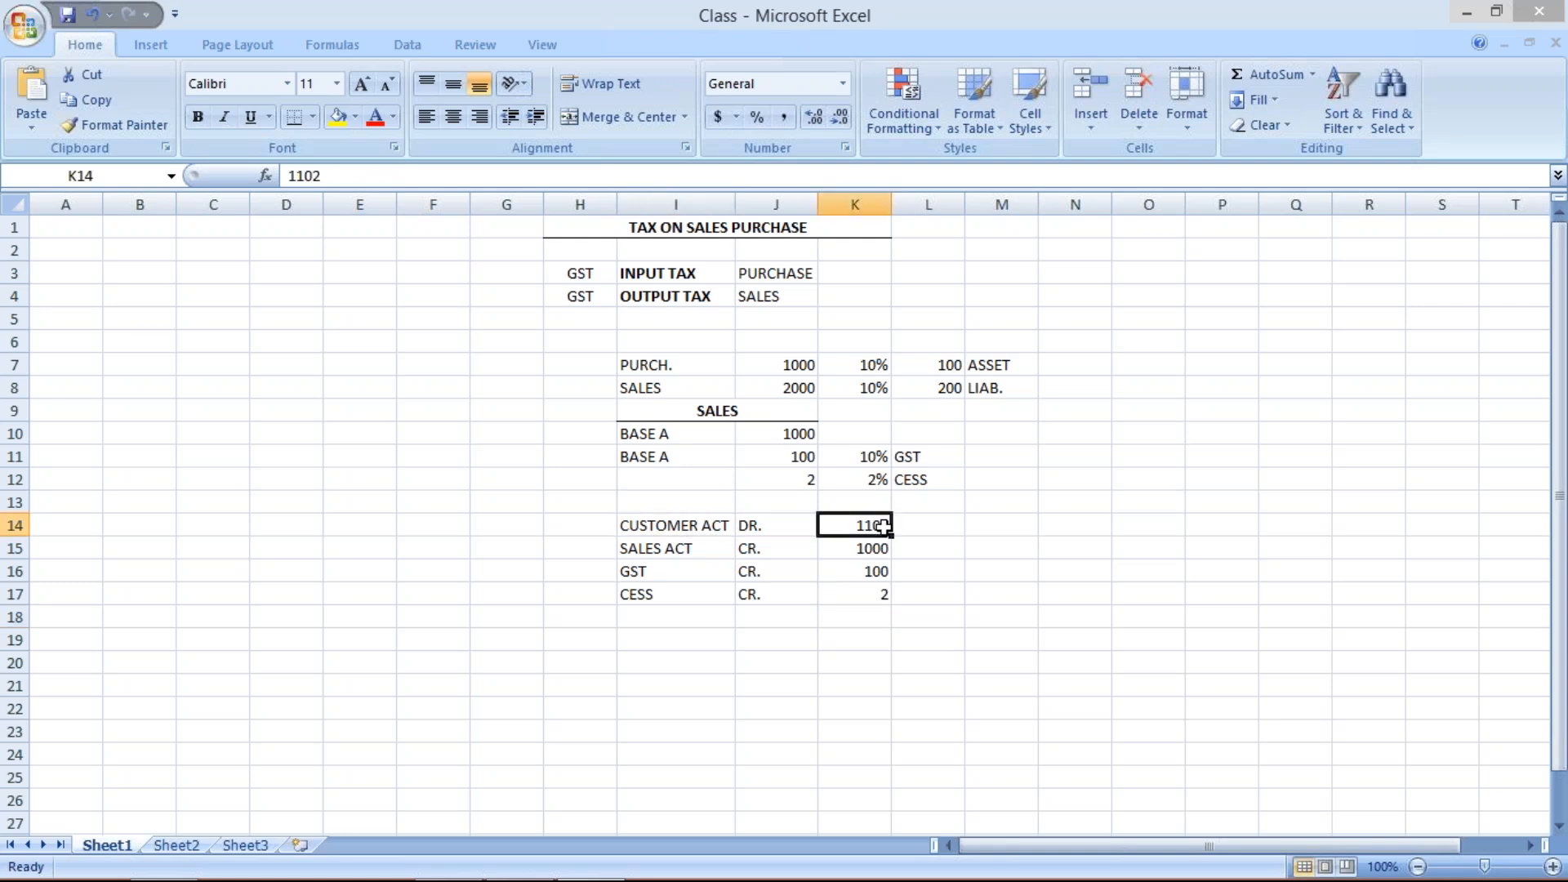
{"action": "left_click", "coordinate": [683, 552]}
{"action": "left_click", "coordinate": [867, 551]}
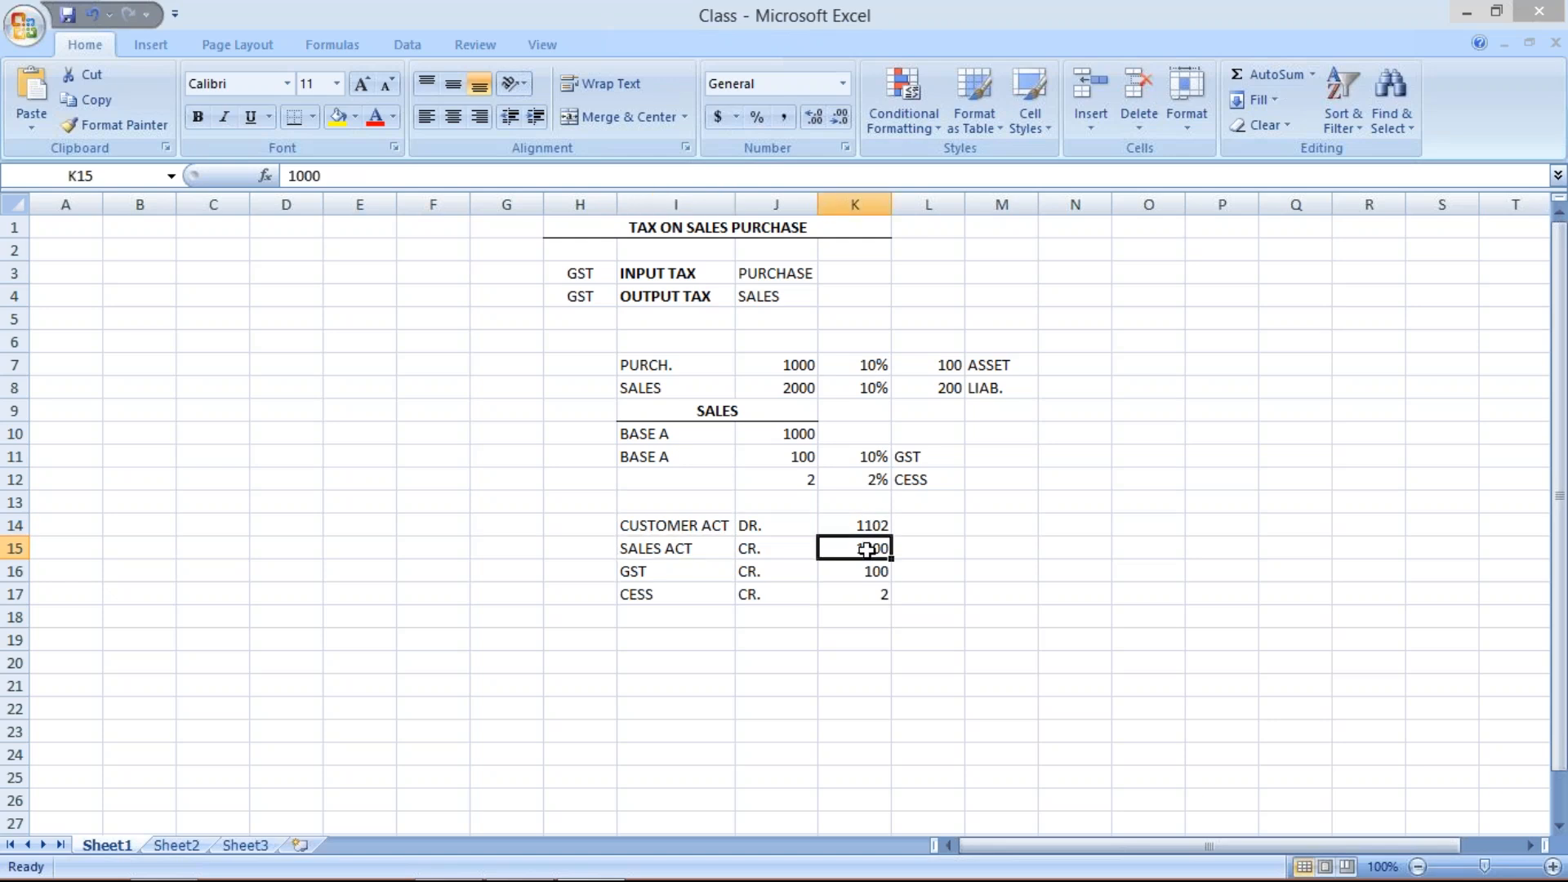
{"action": "left_click", "coordinate": [658, 575]}
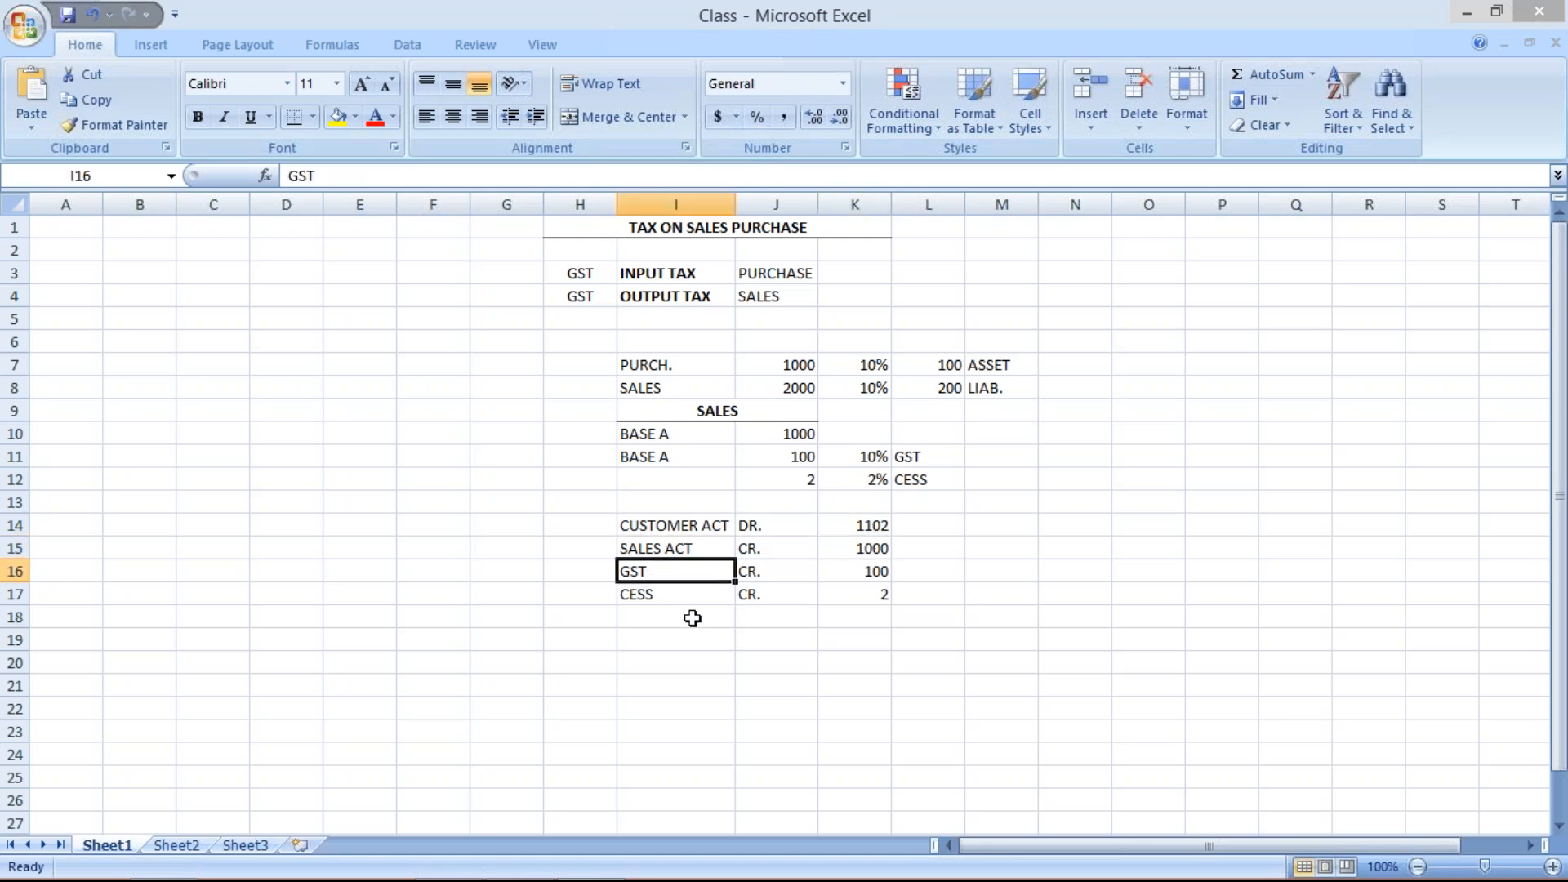
{"action": "left_click", "coordinate": [684, 592]}
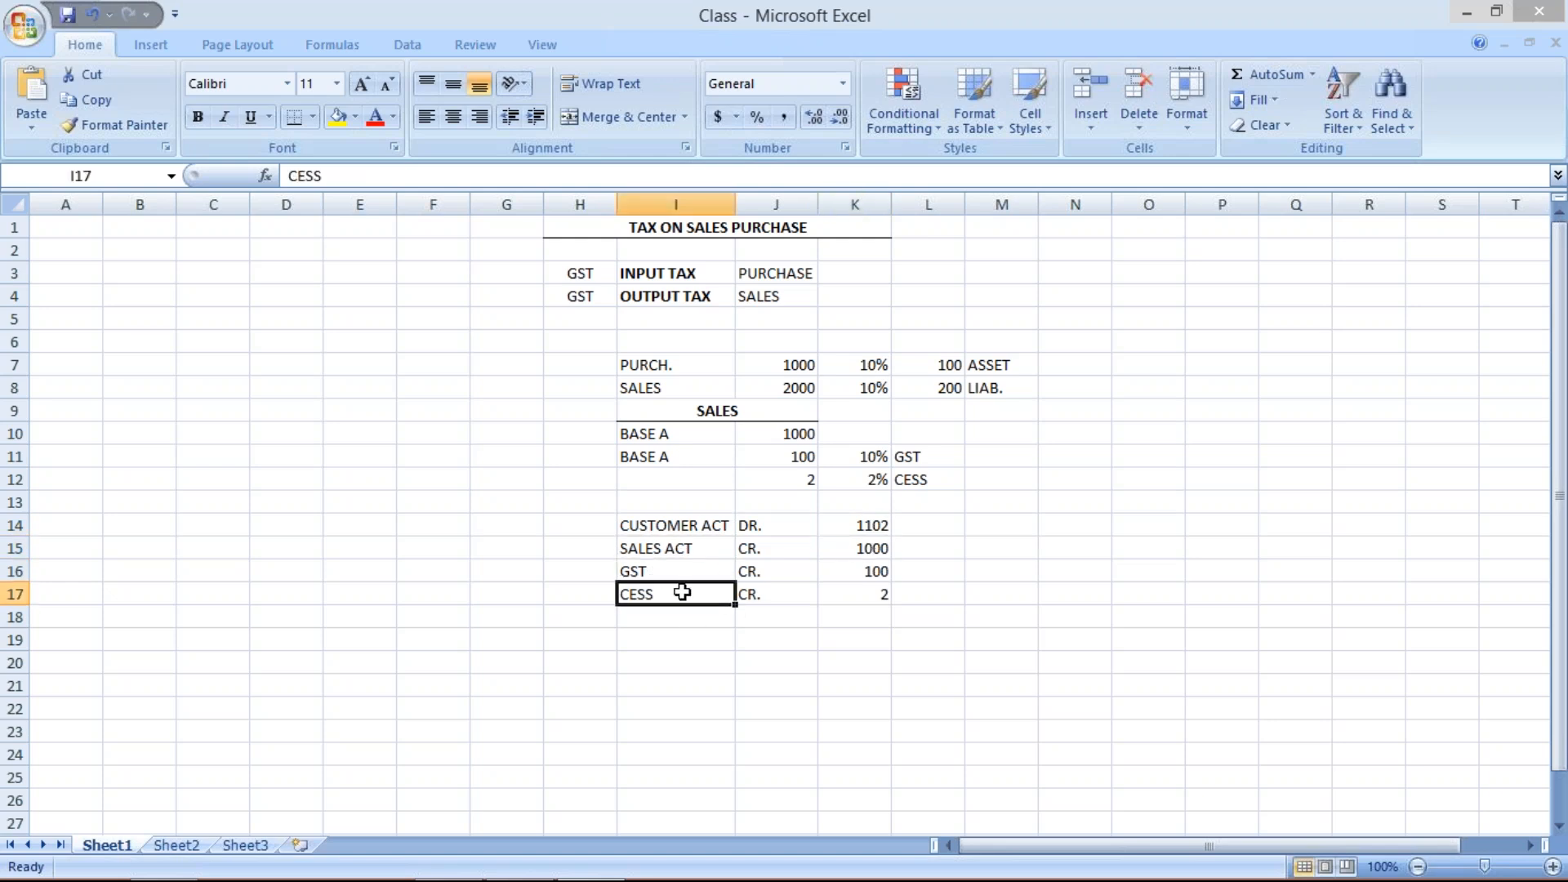
{"action": "left_click", "coordinate": [579, 572]}
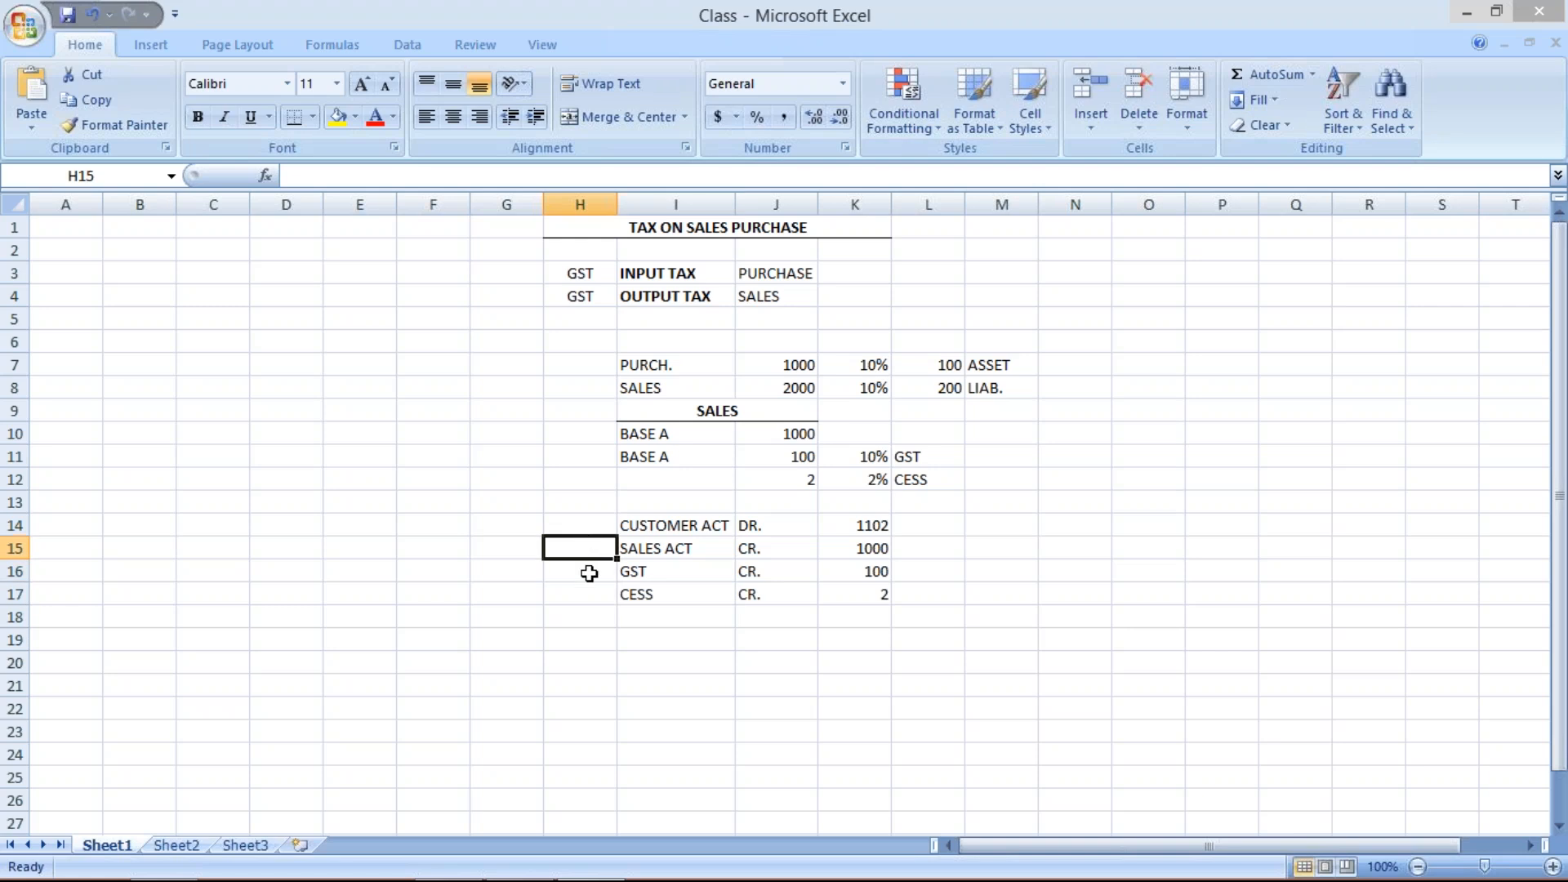
{"action": "left_click", "coordinate": [595, 590]}
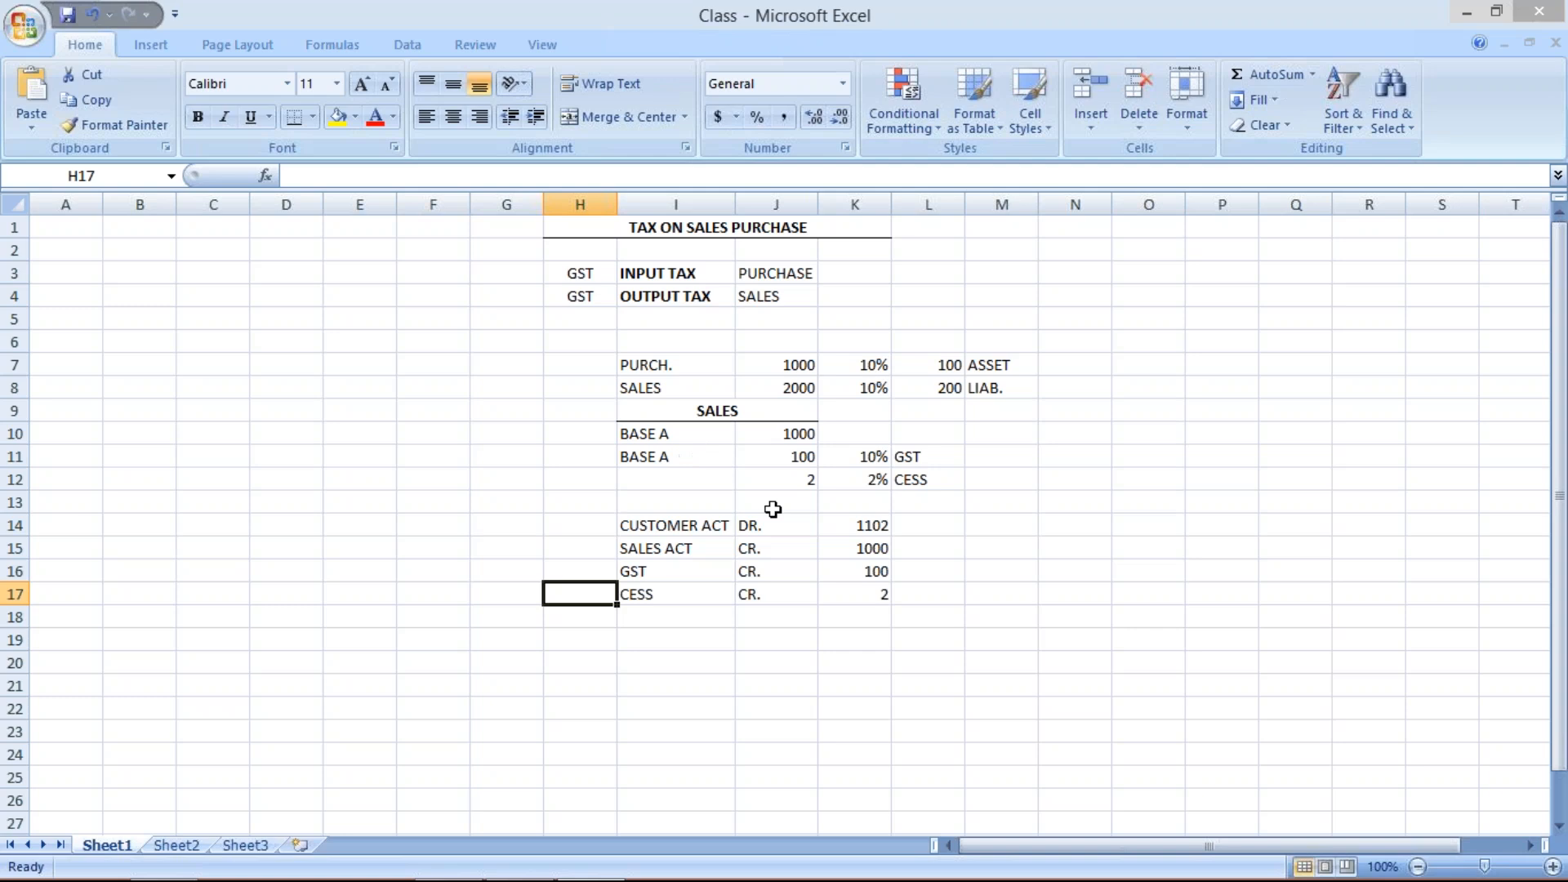
{"action": "left_click", "coordinate": [800, 481]}
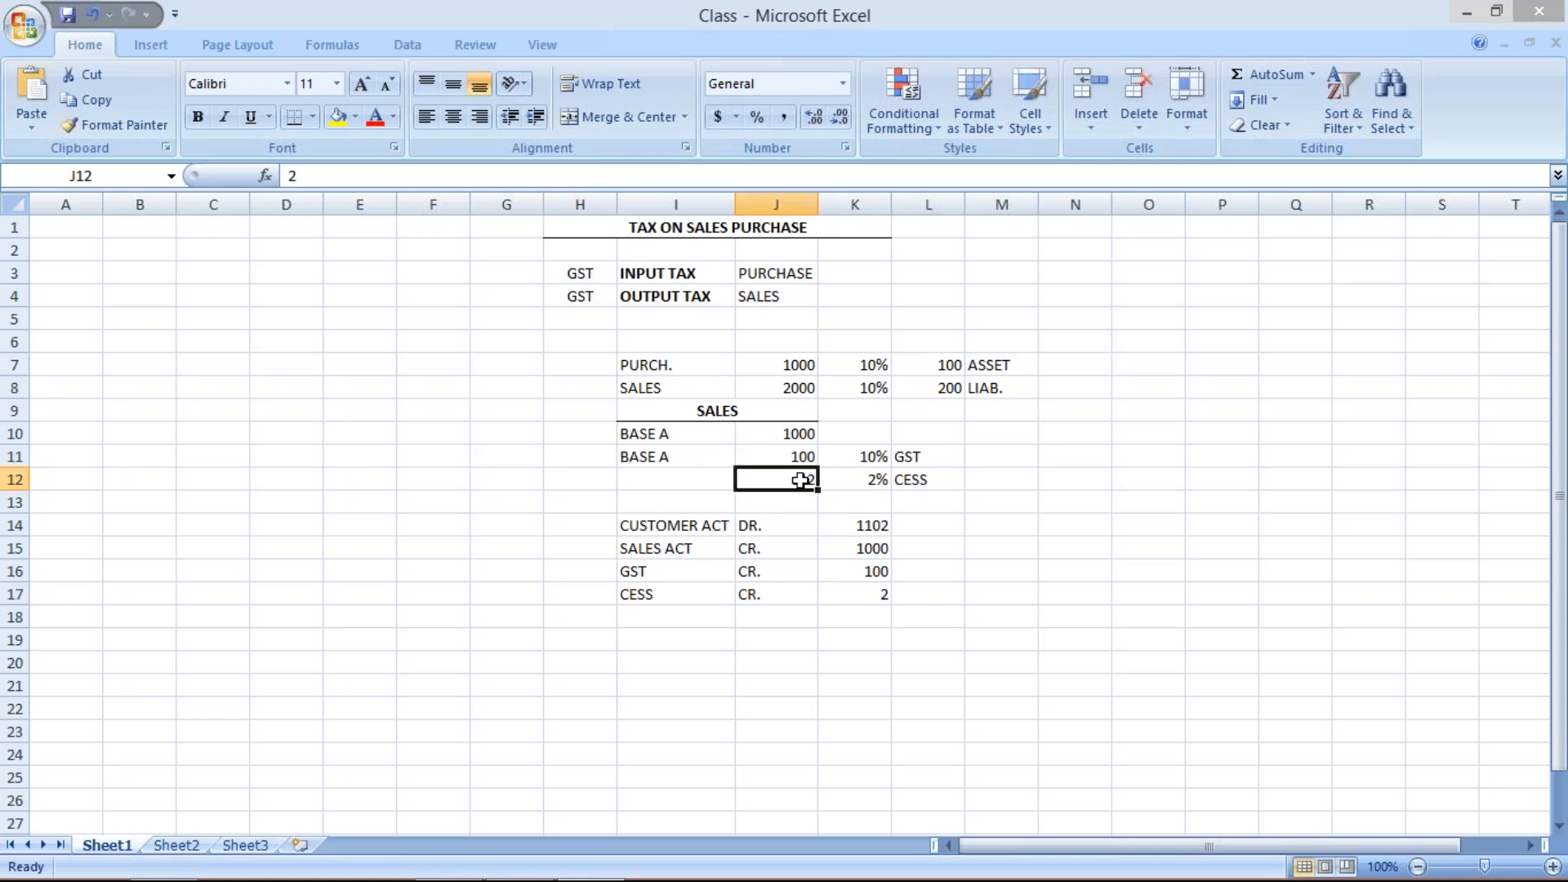
{"action": "left_click", "coordinate": [778, 435]}
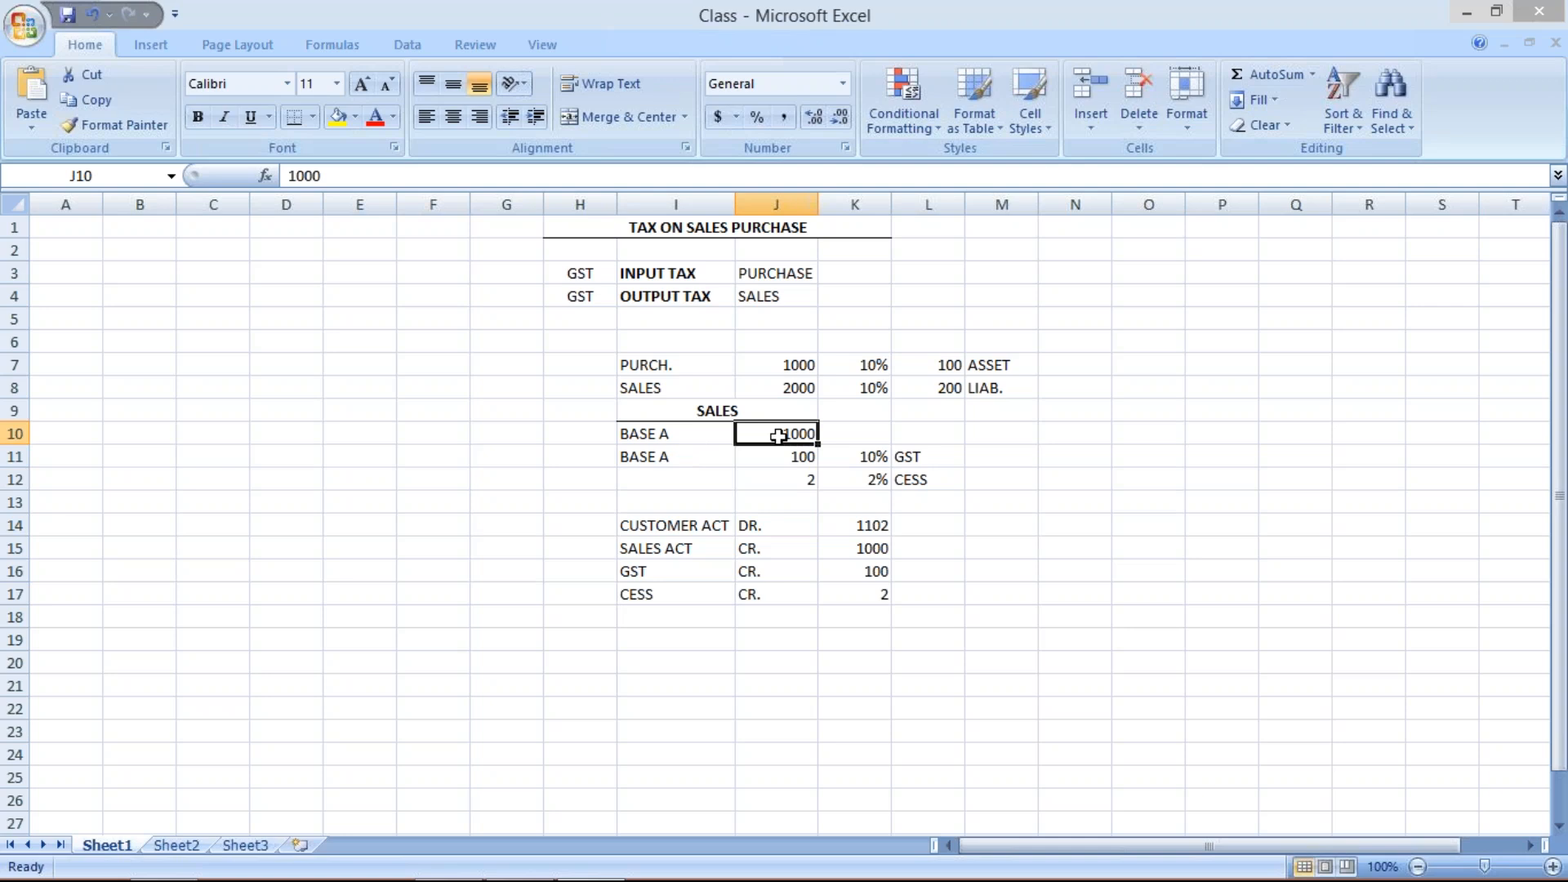
{"action": "left_click_drag", "start_coordinate": [779, 435], "coordinate": [800, 481]}
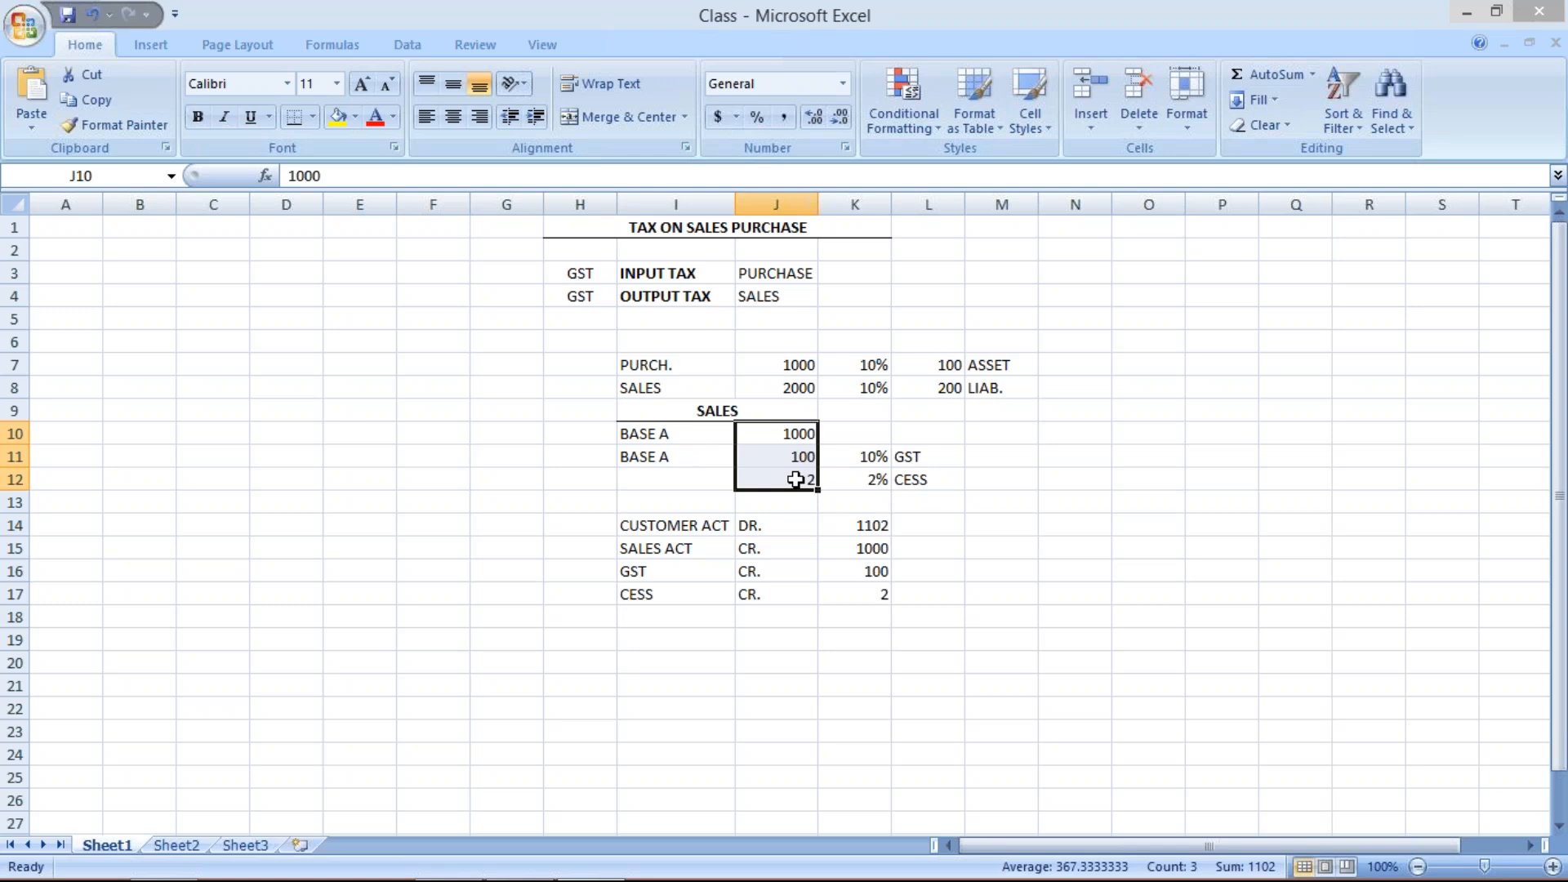
{"action": "left_click", "coordinate": [770, 457]}
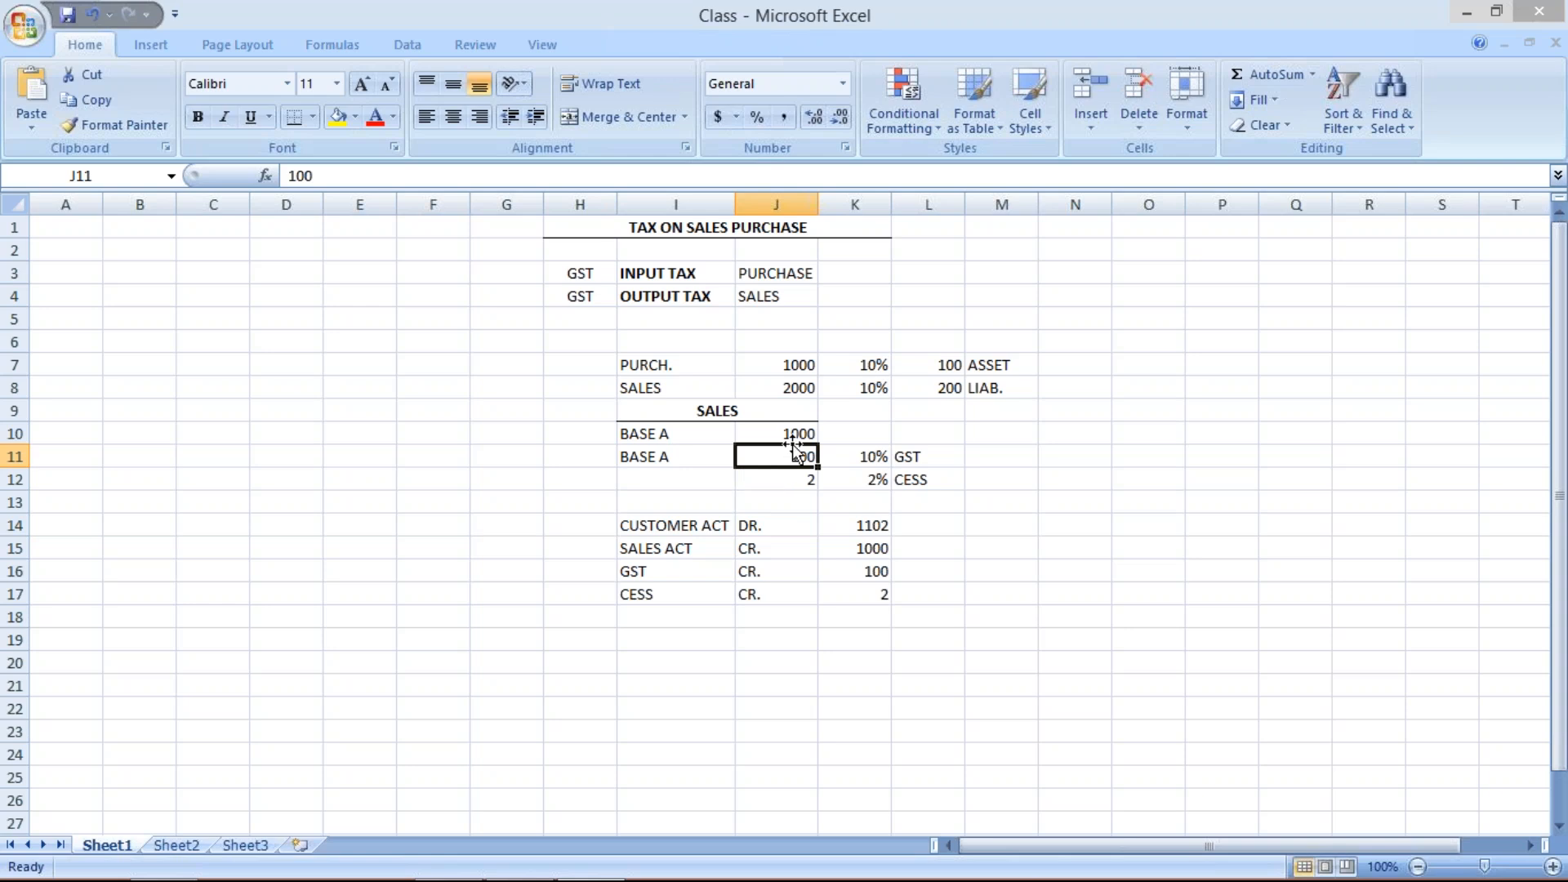
{"action": "left_click", "coordinate": [802, 479]}
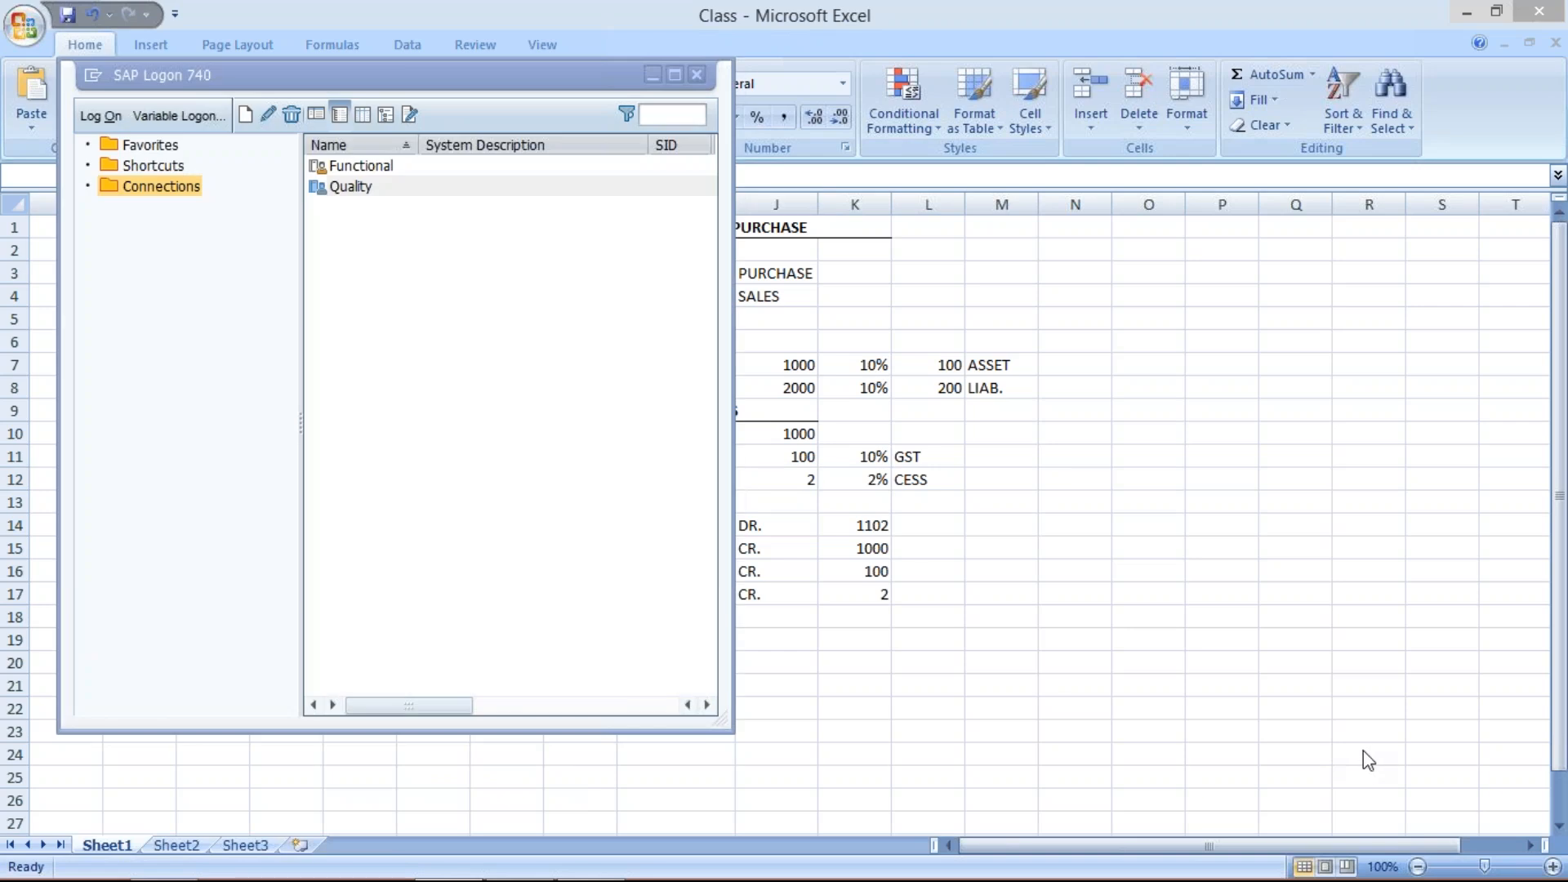
{"action": "left_click", "coordinate": [908, 682]}
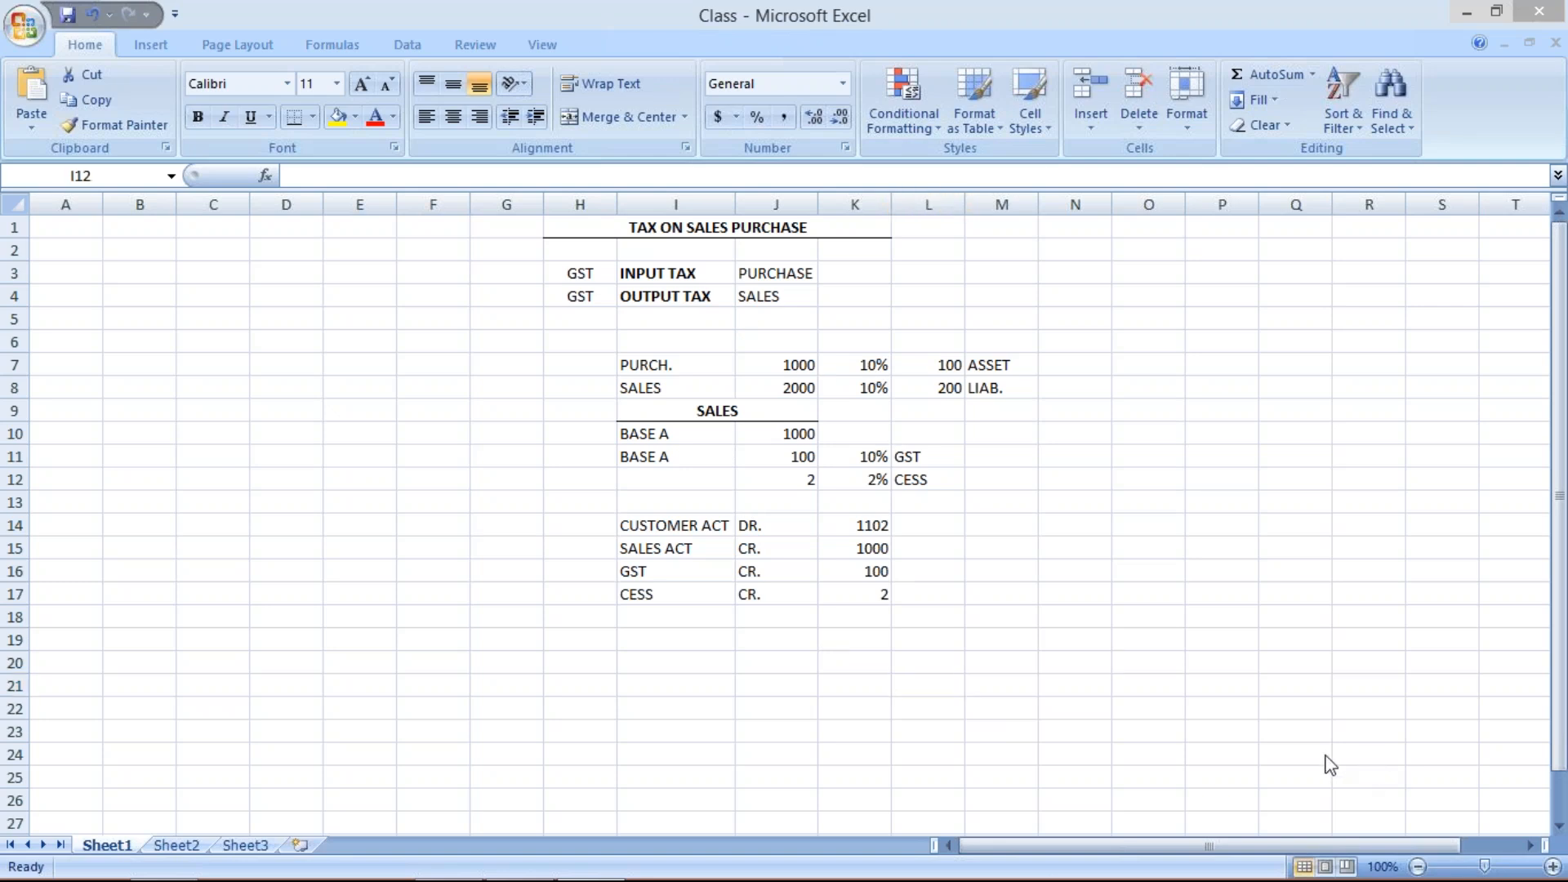
- Clear the BASE A labels from the sales calculation rows I10 to I12
{"action": "double_click", "coordinate": [676, 481]}
{"action": "left_click", "coordinate": [760, 471]}
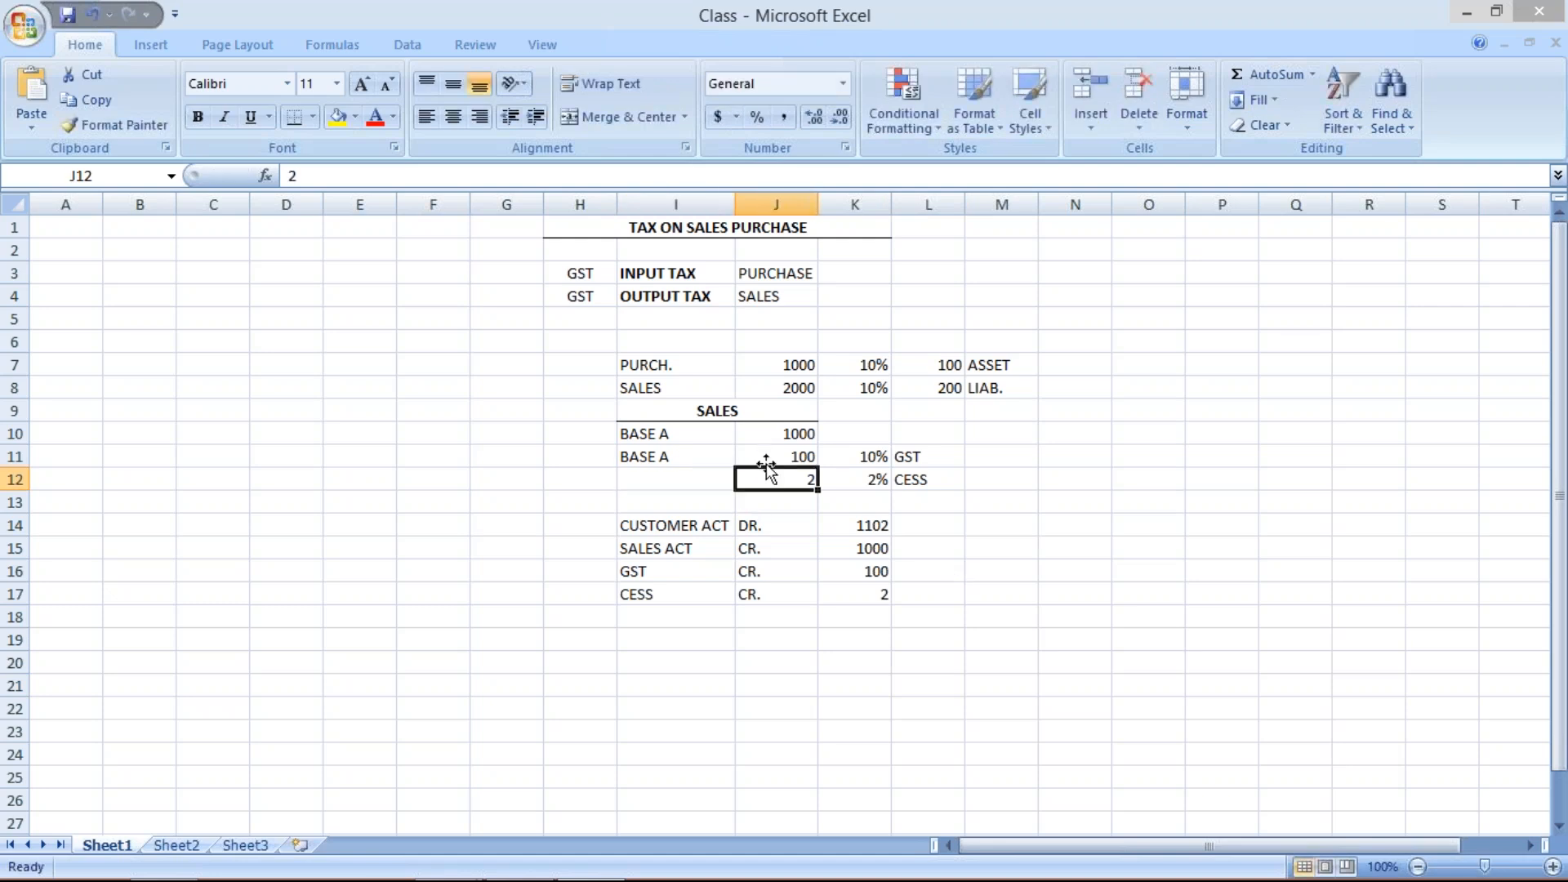
{"action": "left_click", "coordinate": [766, 455]}
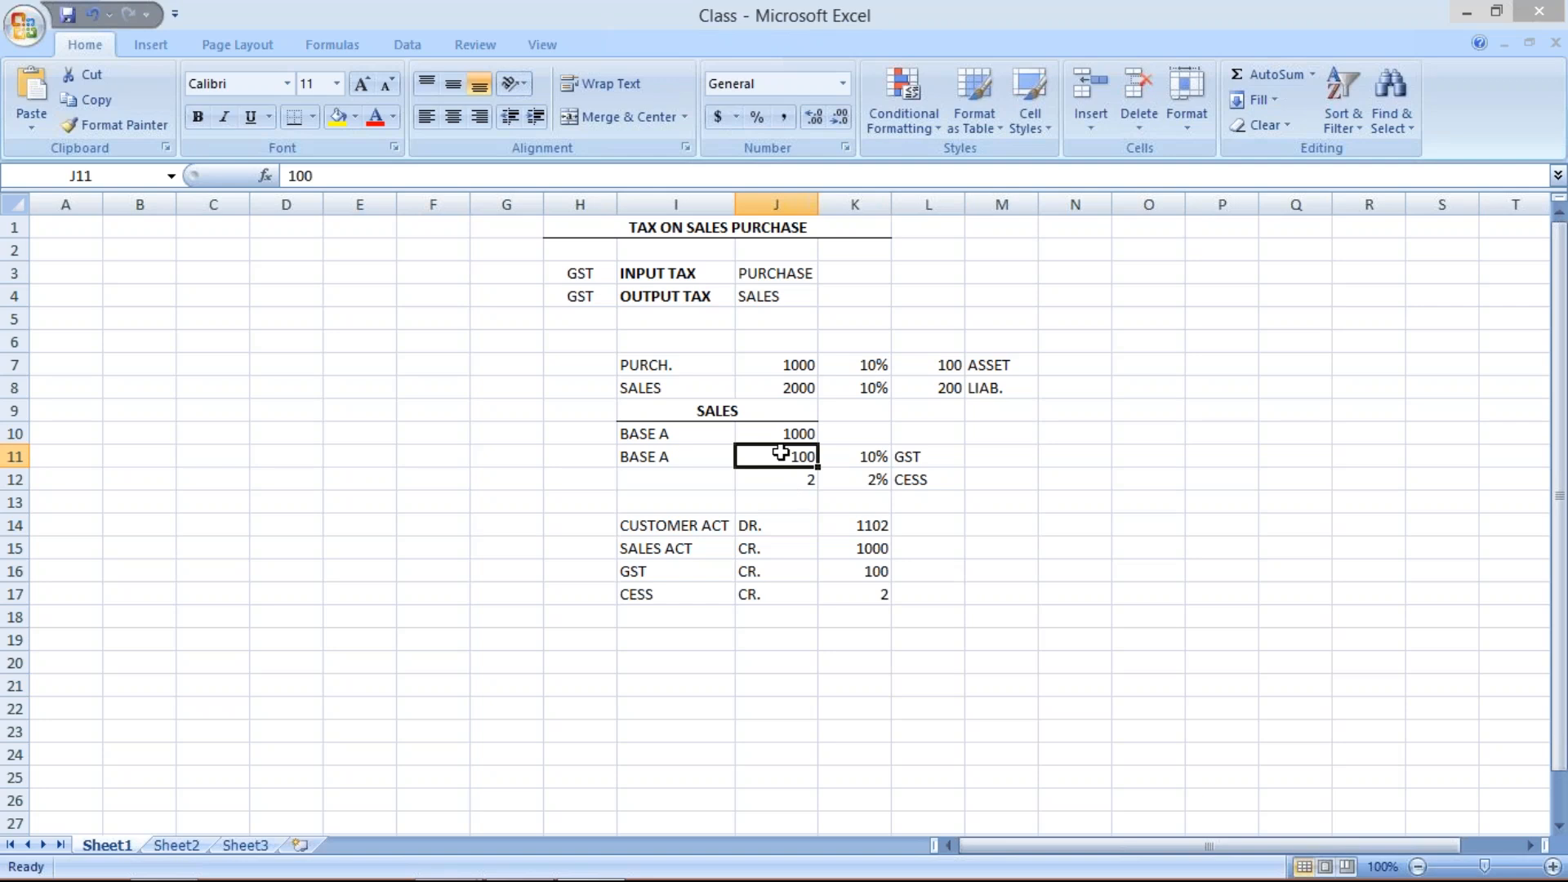
{"action": "left_click", "coordinate": [774, 432]}
{"action": "left_click", "coordinate": [781, 456]}
{"action": "left_click", "coordinate": [779, 431]}
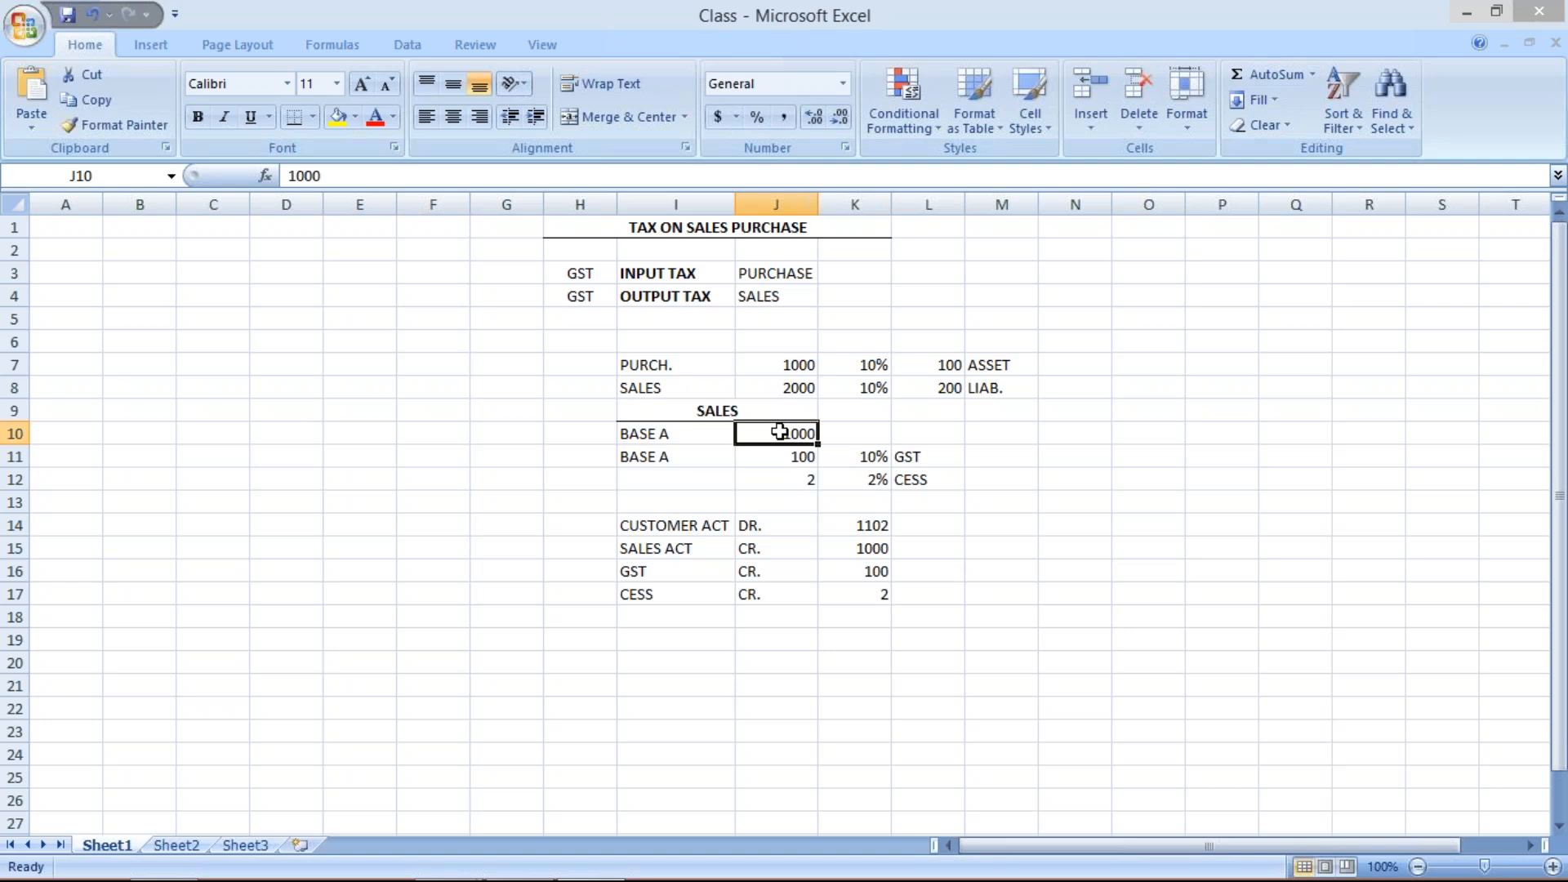
{"action": "left_click", "coordinate": [682, 438]}
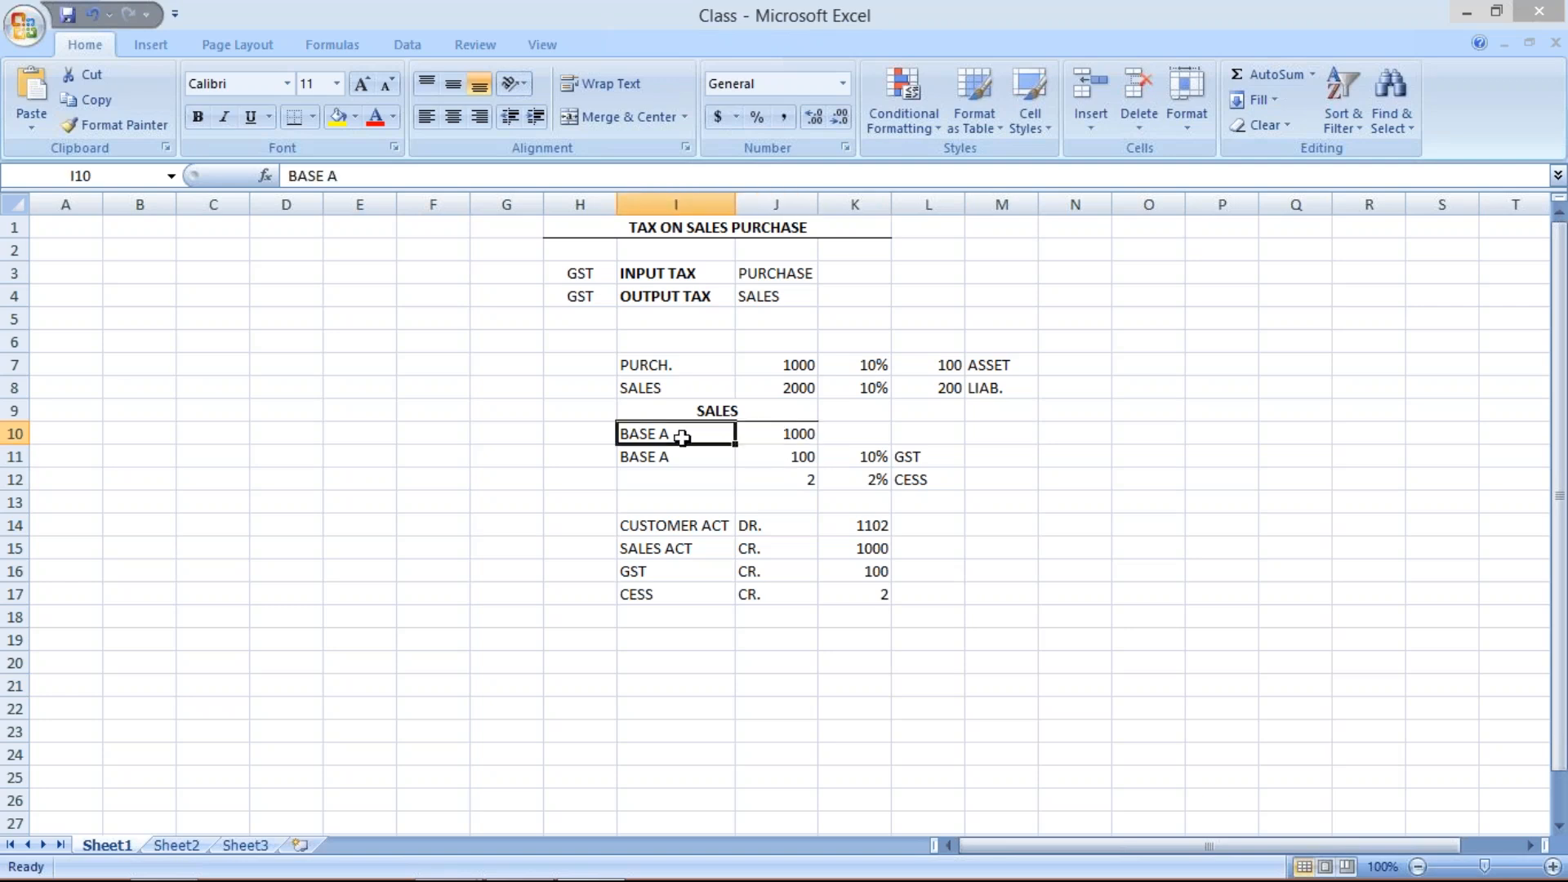
{"action": "left_click", "coordinate": [789, 479]}
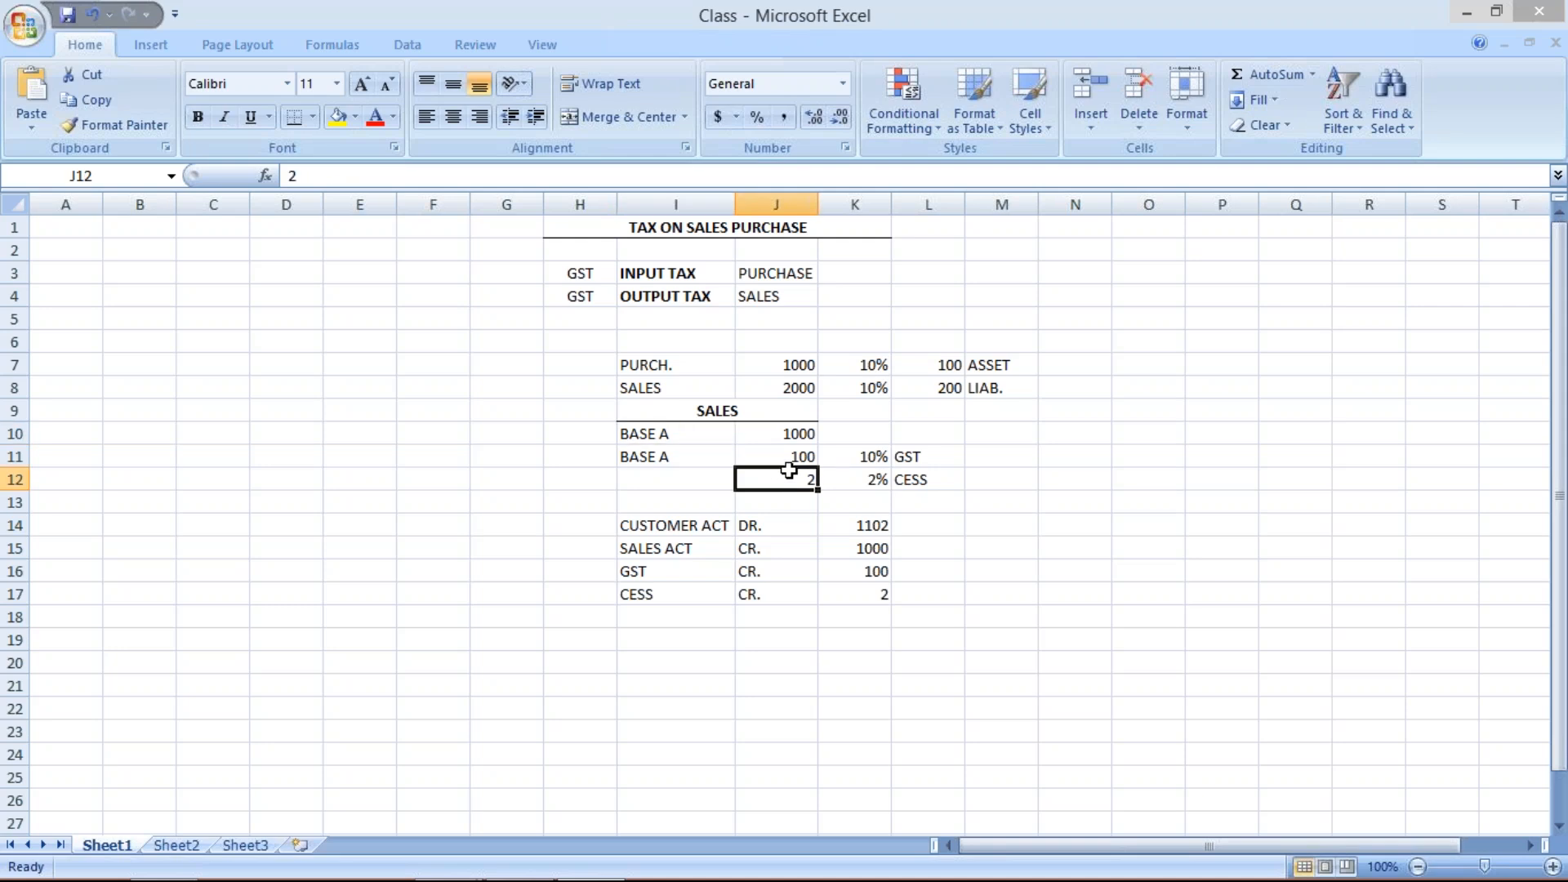
{"action": "left_click", "coordinate": [780, 452]}
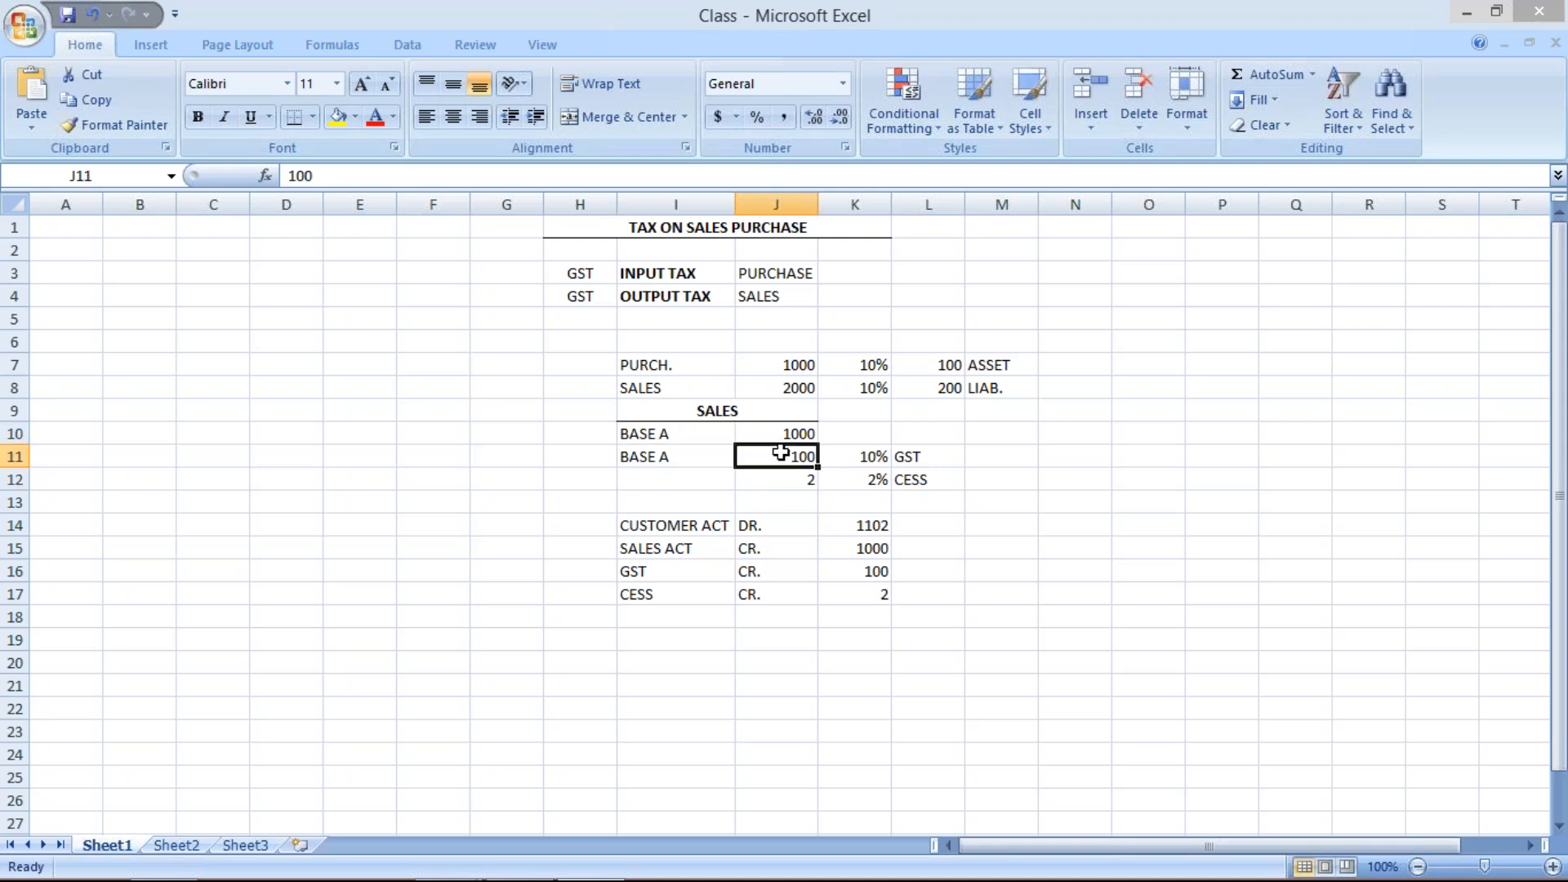
{"action": "left_click_drag", "start_coordinate": [685, 431], "coordinate": [698, 472]}
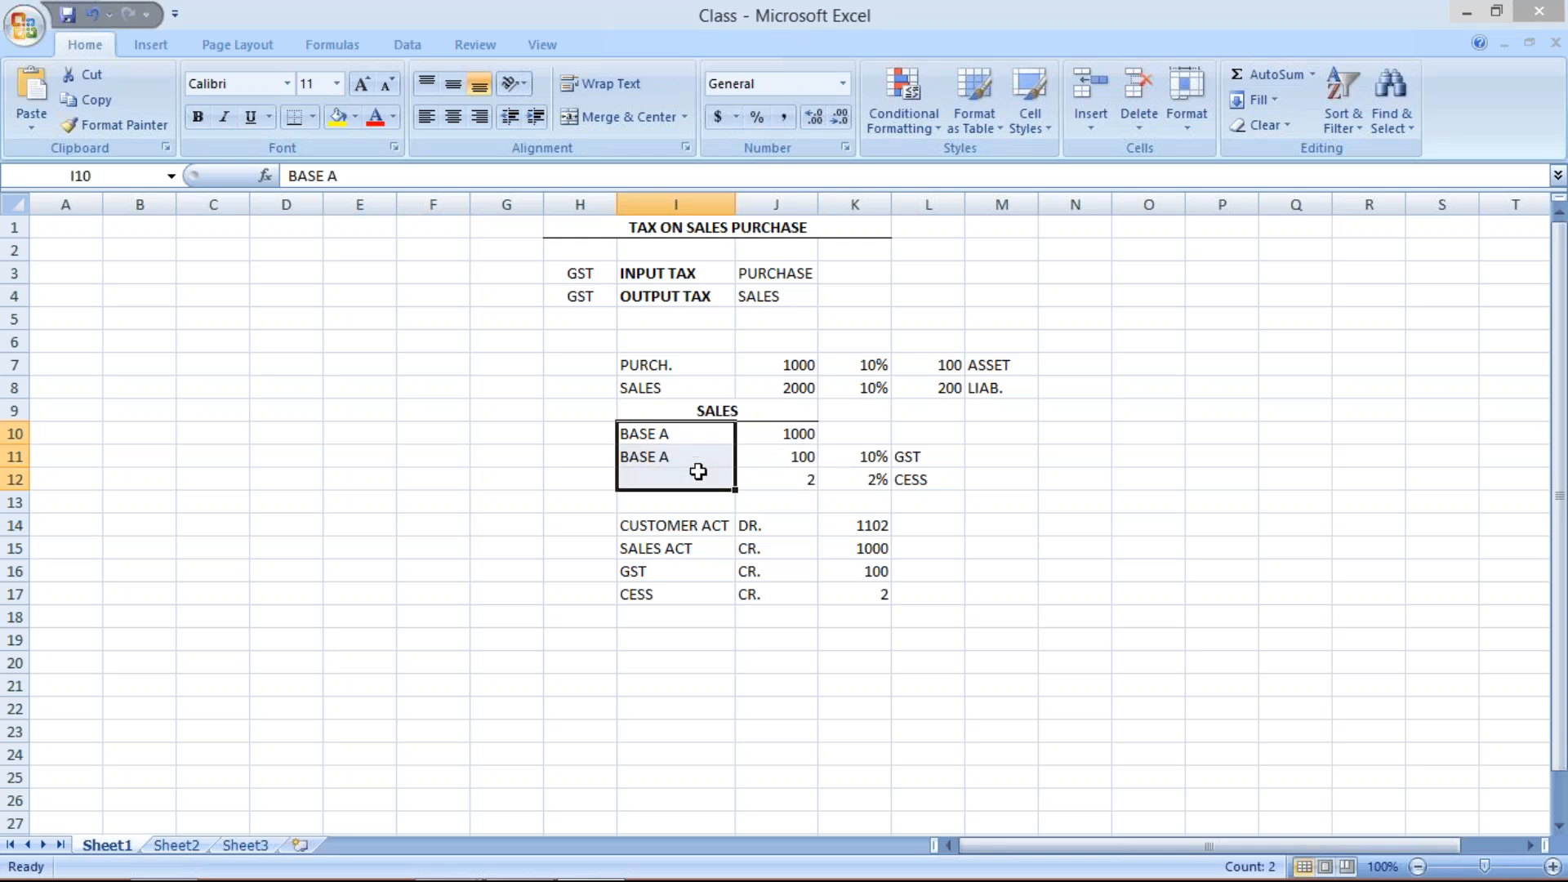
{"action": "key", "text": "Delete"}
{"action": "left_click", "coordinate": [678, 439]}
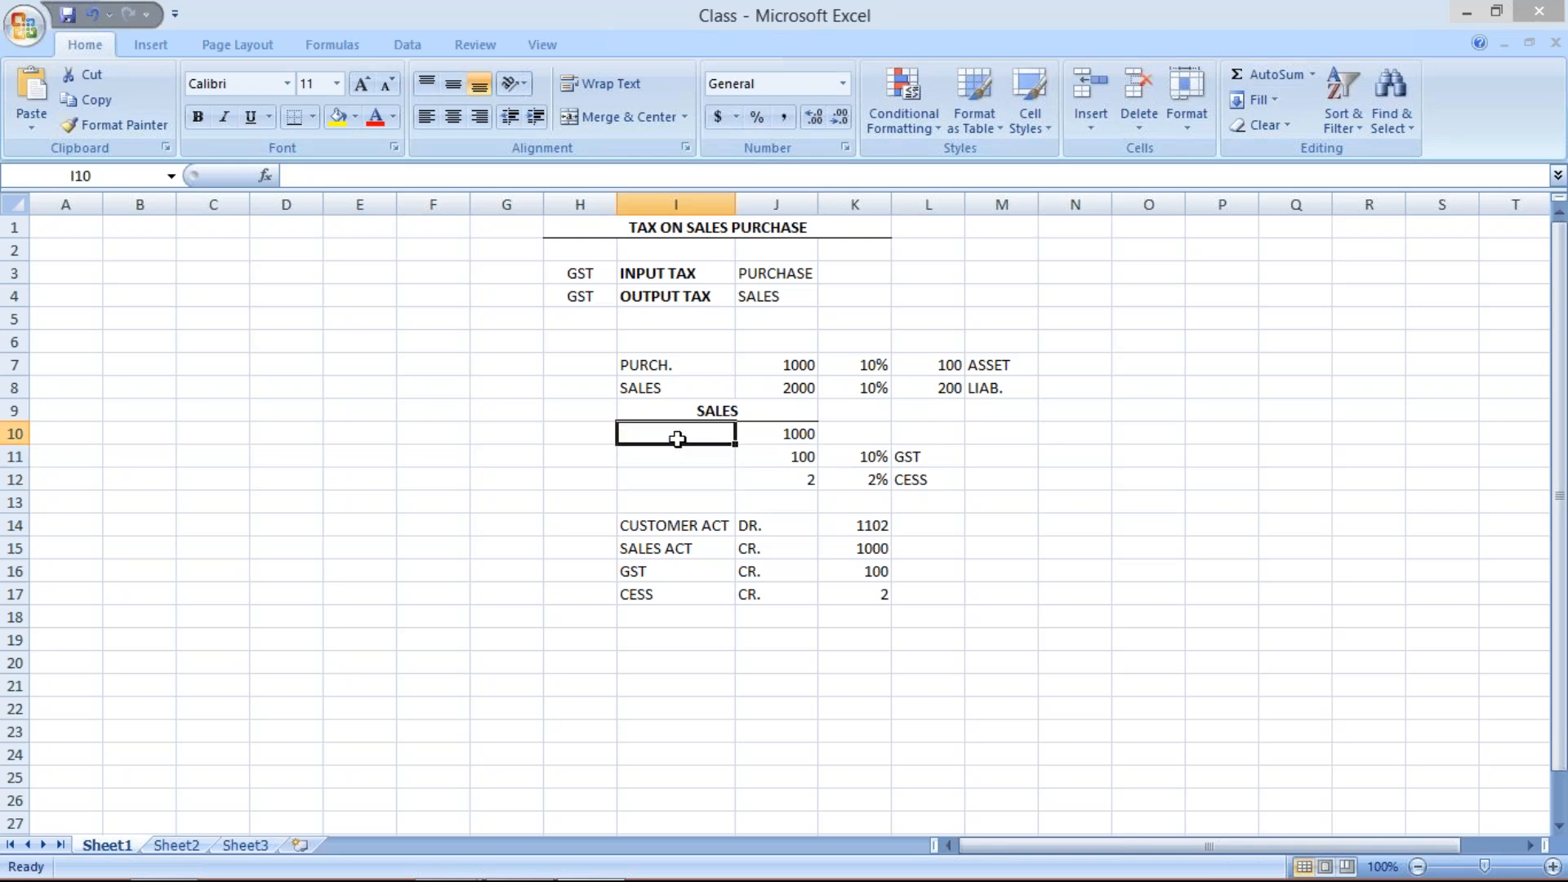
{"action": "left_click", "coordinate": [774, 458]}
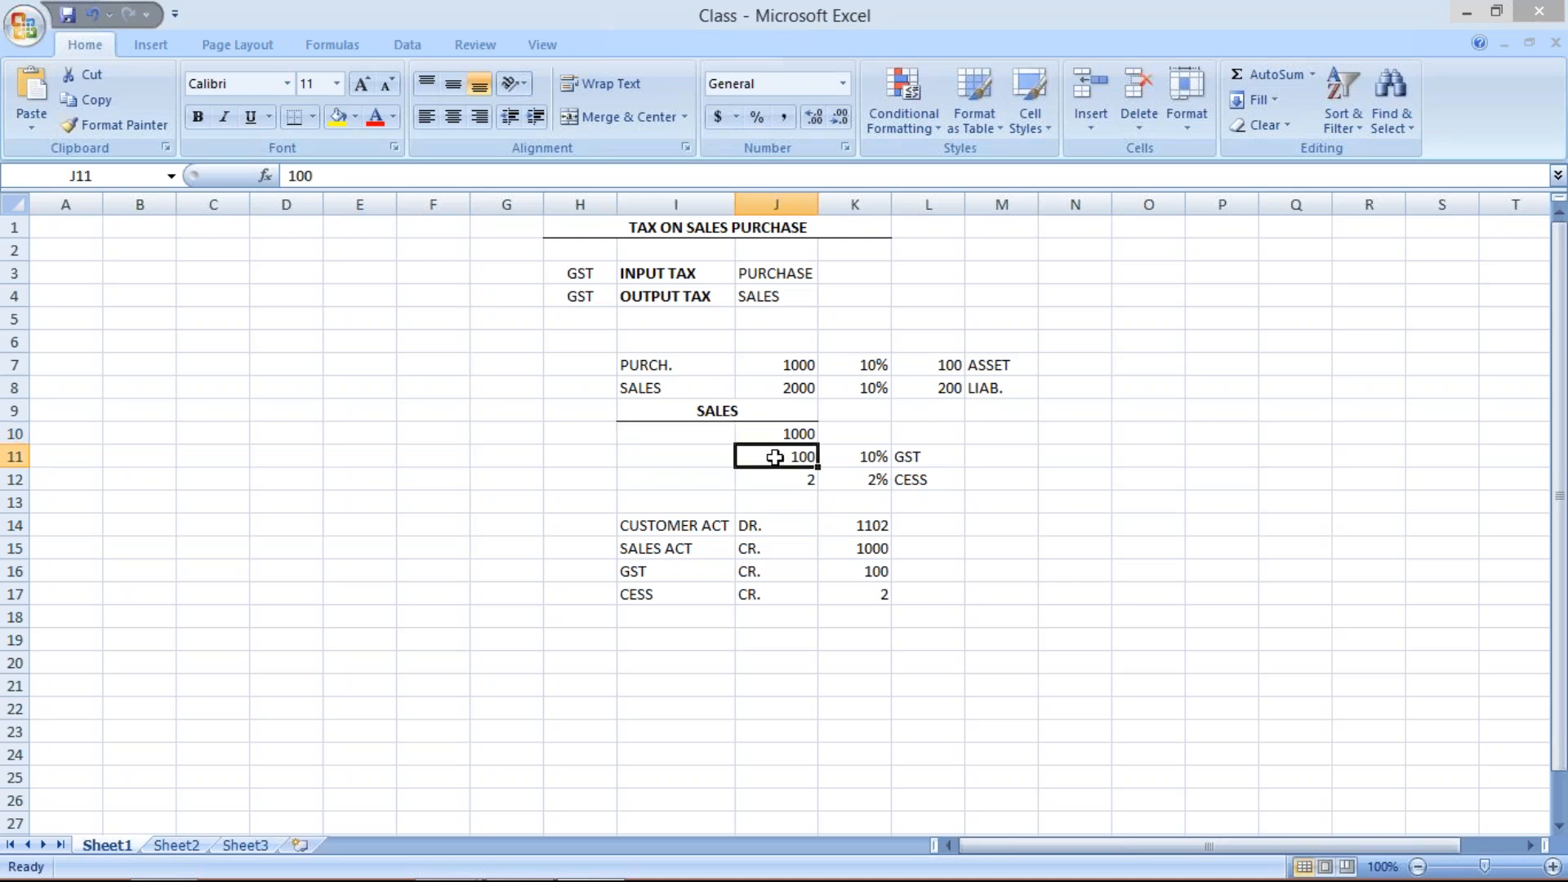
{"action": "key", "text": "Down"}
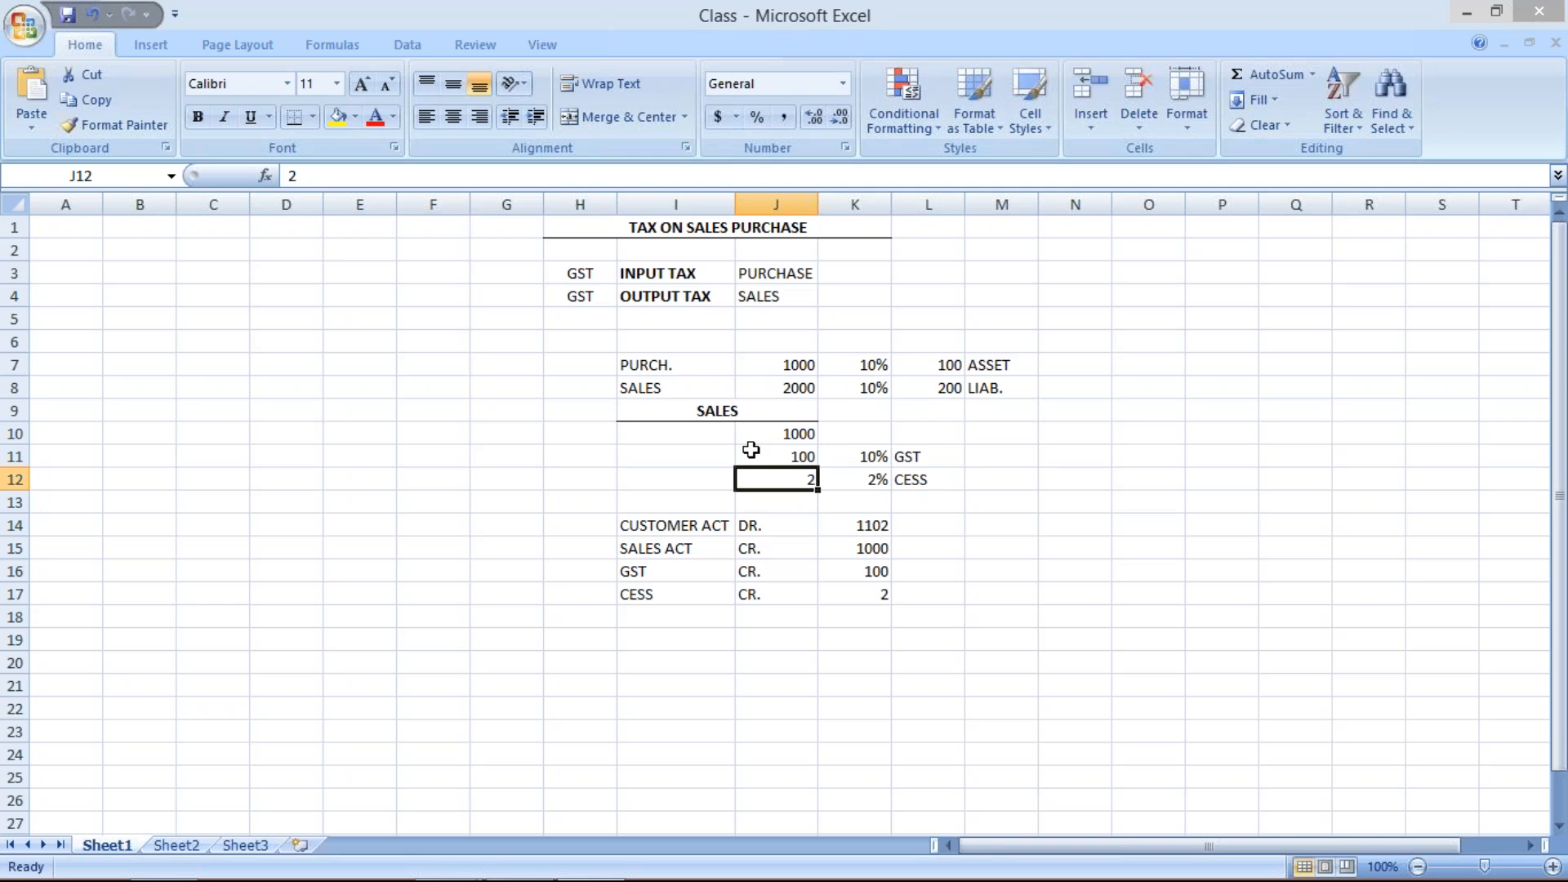
{"action": "left_click", "coordinate": [682, 451]}
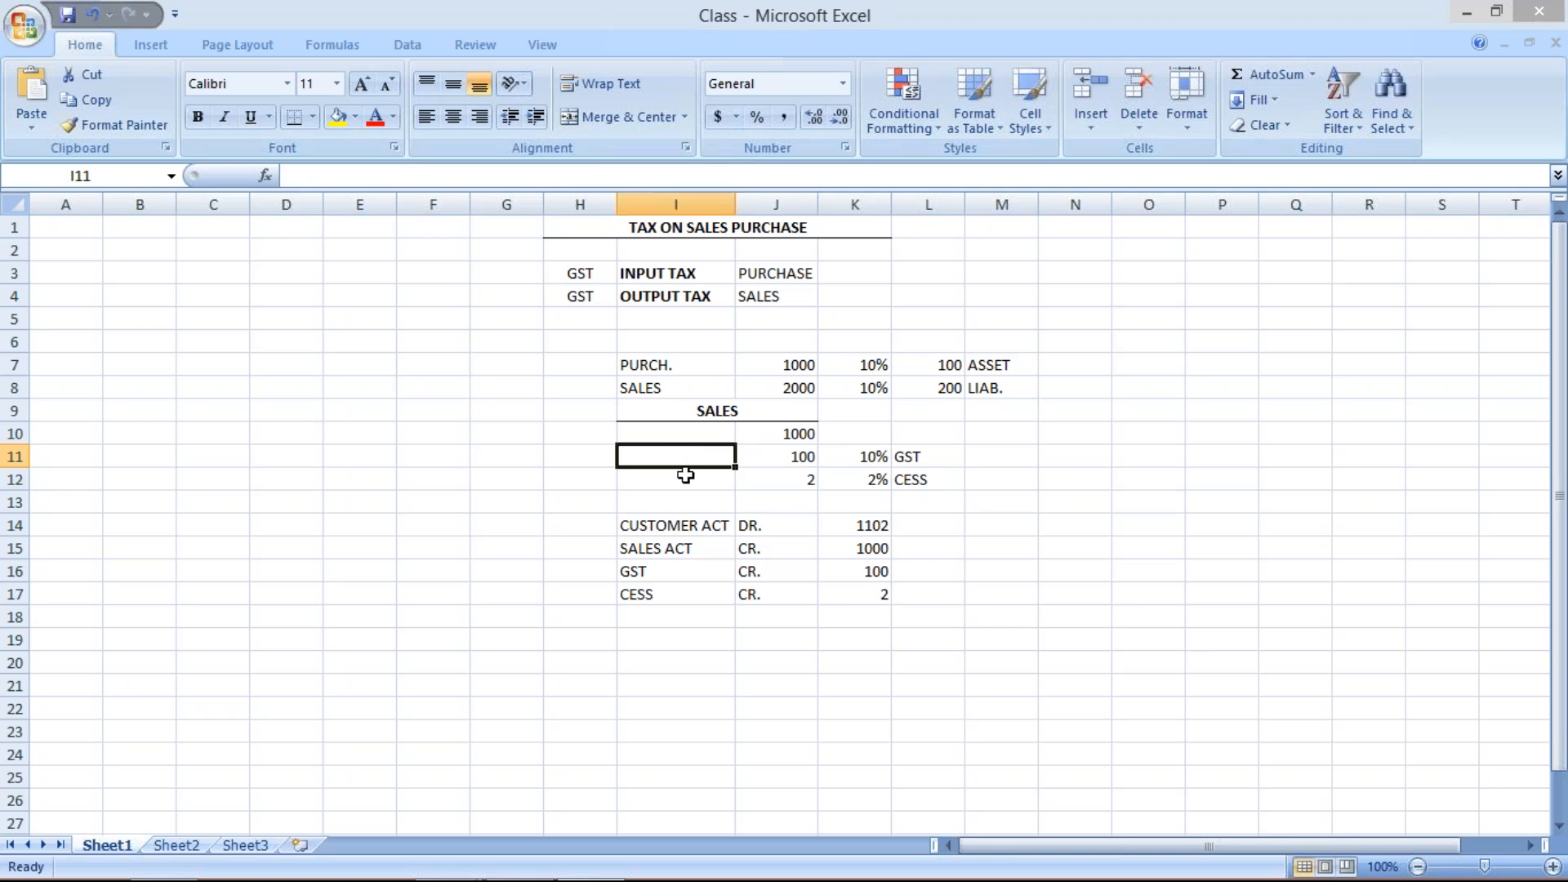
{"action": "left_click", "coordinate": [688, 478]}
{"action": "left_click_drag", "start_coordinate": [688, 430], "coordinate": [699, 482]}
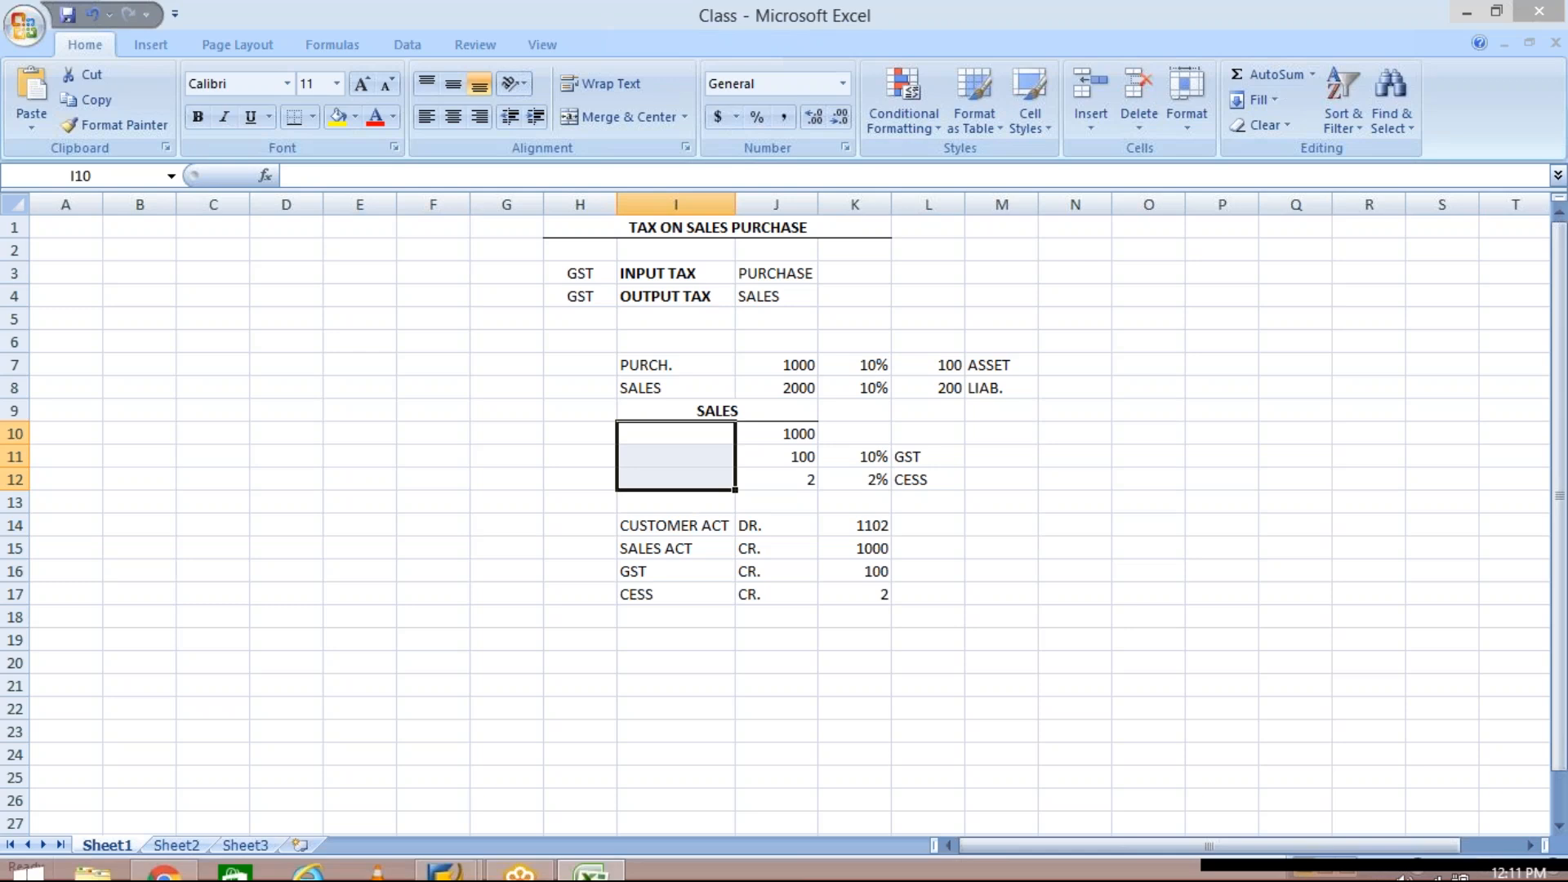
- Switch to the SAP Easy Access window and run transaction obq1 to open the condition types overview
{"action": "left_click", "coordinate": [448, 862]}
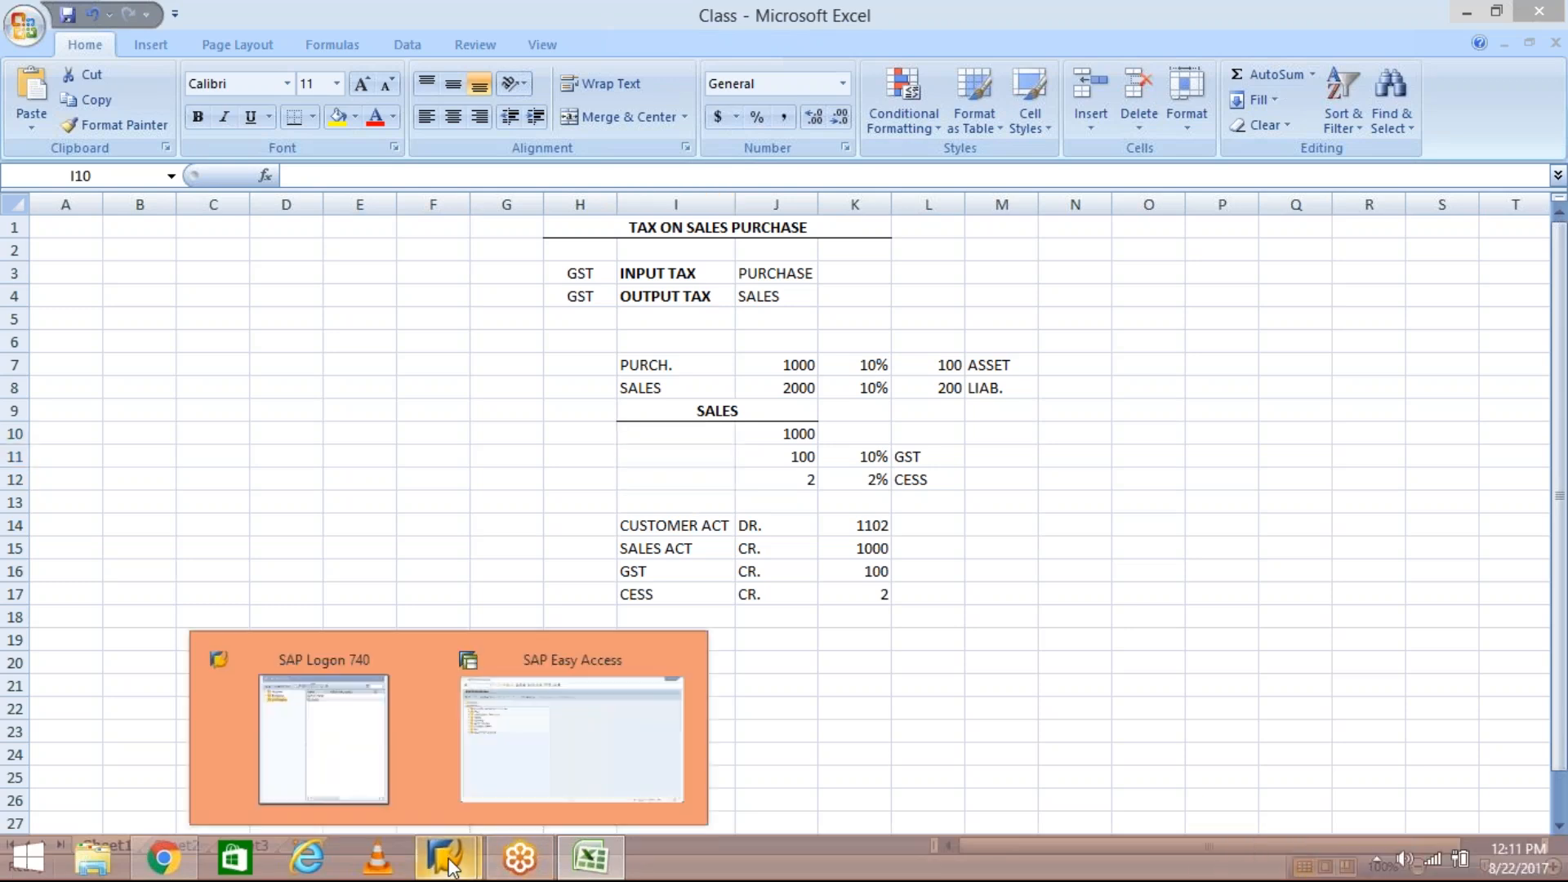
{"action": "left_click", "coordinate": [557, 791]}
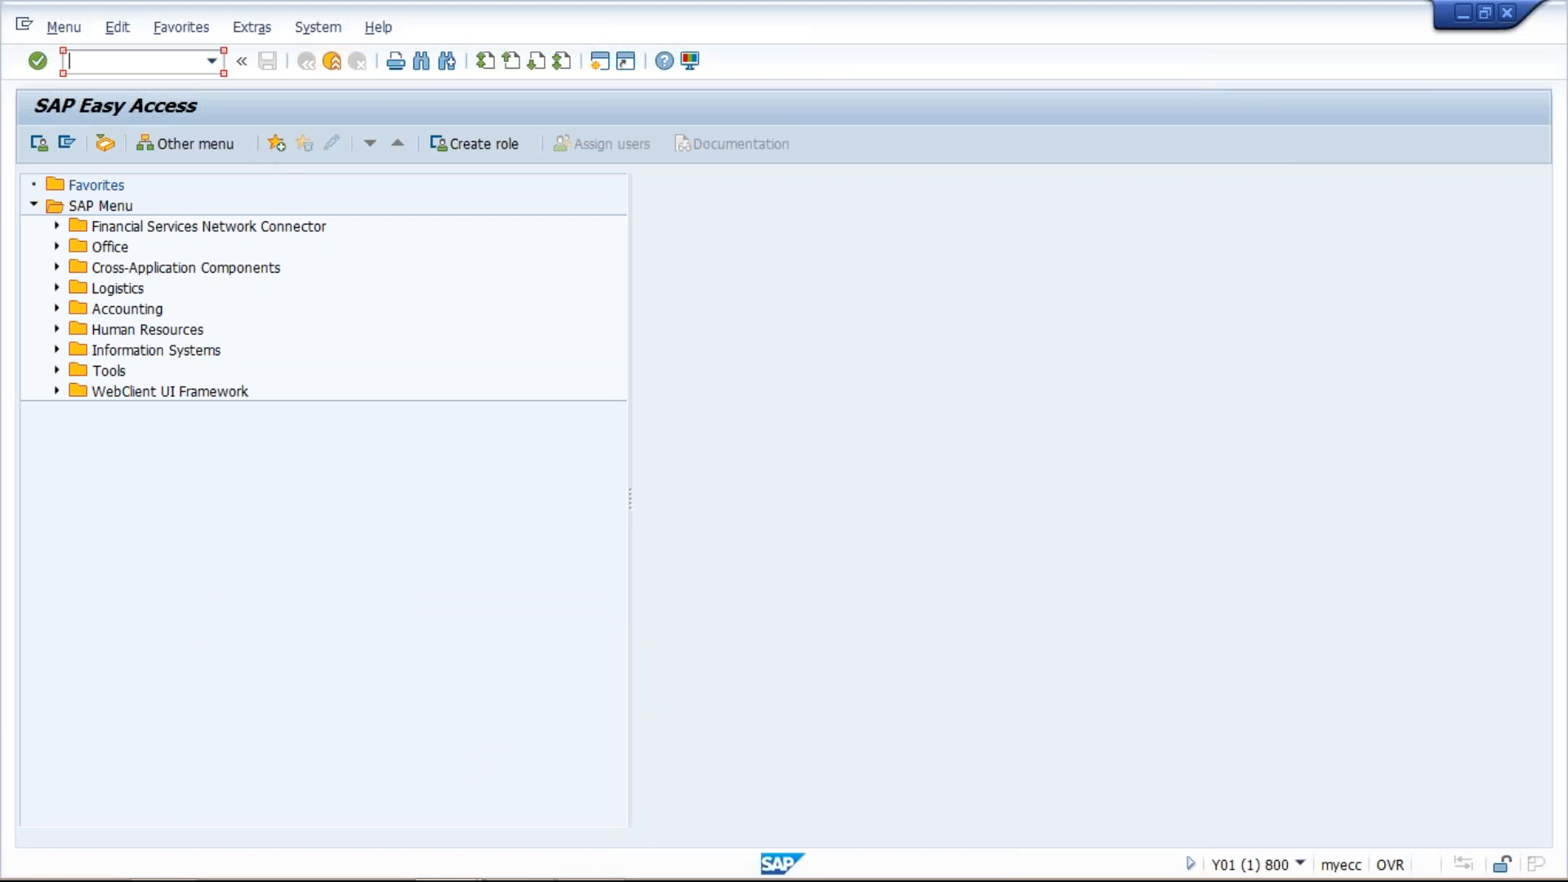
{"action": "type", "text": "/"}
{"action": "key", "text": "BackSpace"}
{"action": "type", "text": "obb"}
{"action": "key", "text": "BackSpace"}
{"action": "type", "text": "q1"}
{"action": "key", "text": "Return"}
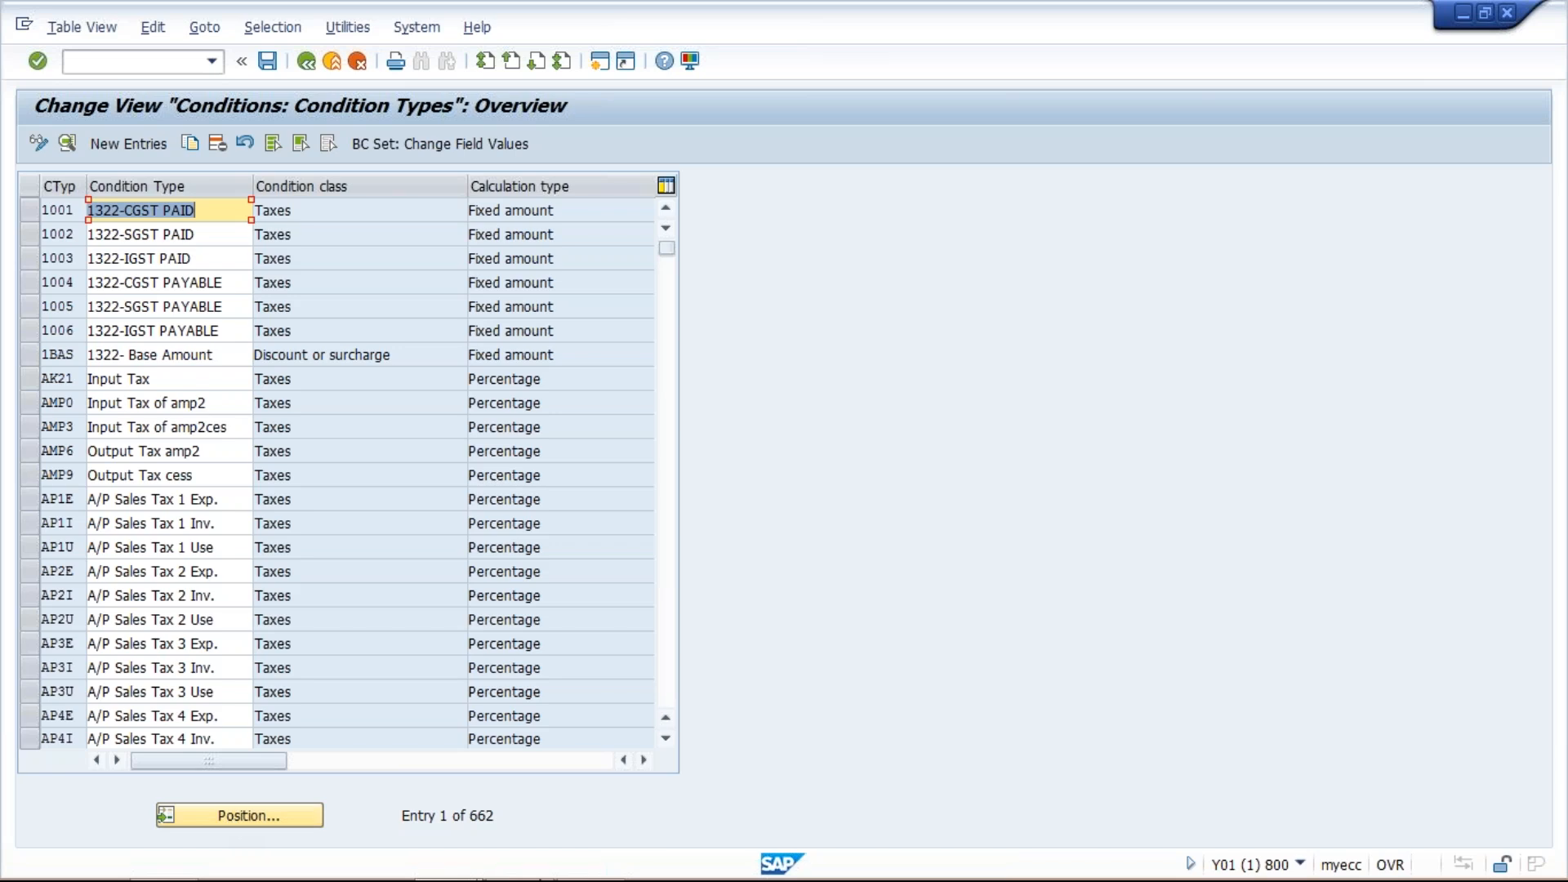
{"action": "left_click", "coordinate": [591, 858]}
{"action": "left_click", "coordinate": [781, 432]}
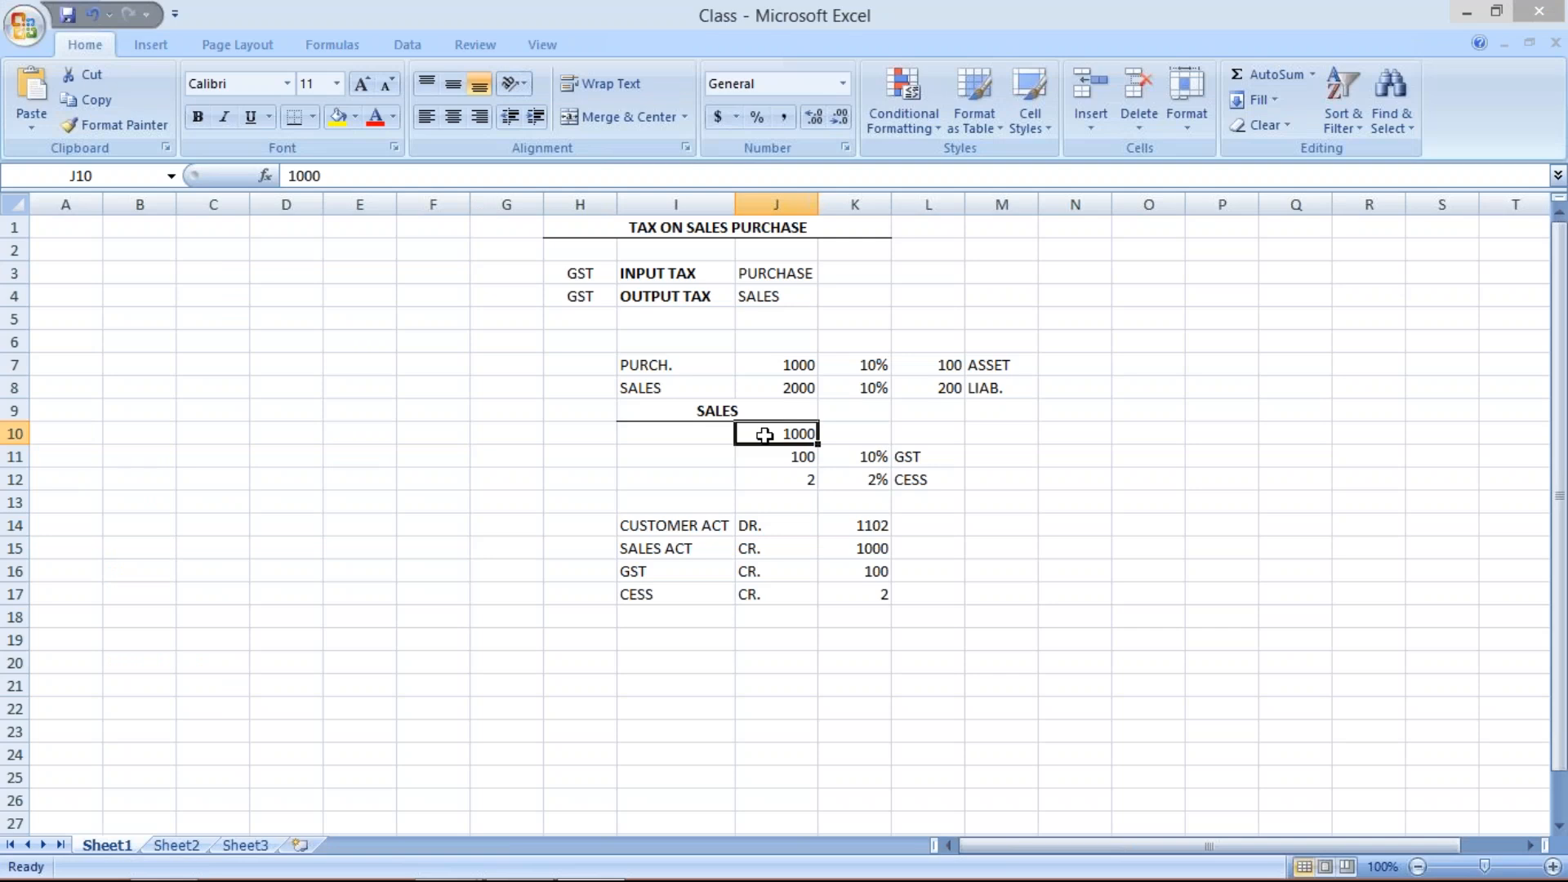
{"action": "mouse_move", "coordinate": [539, 879]}
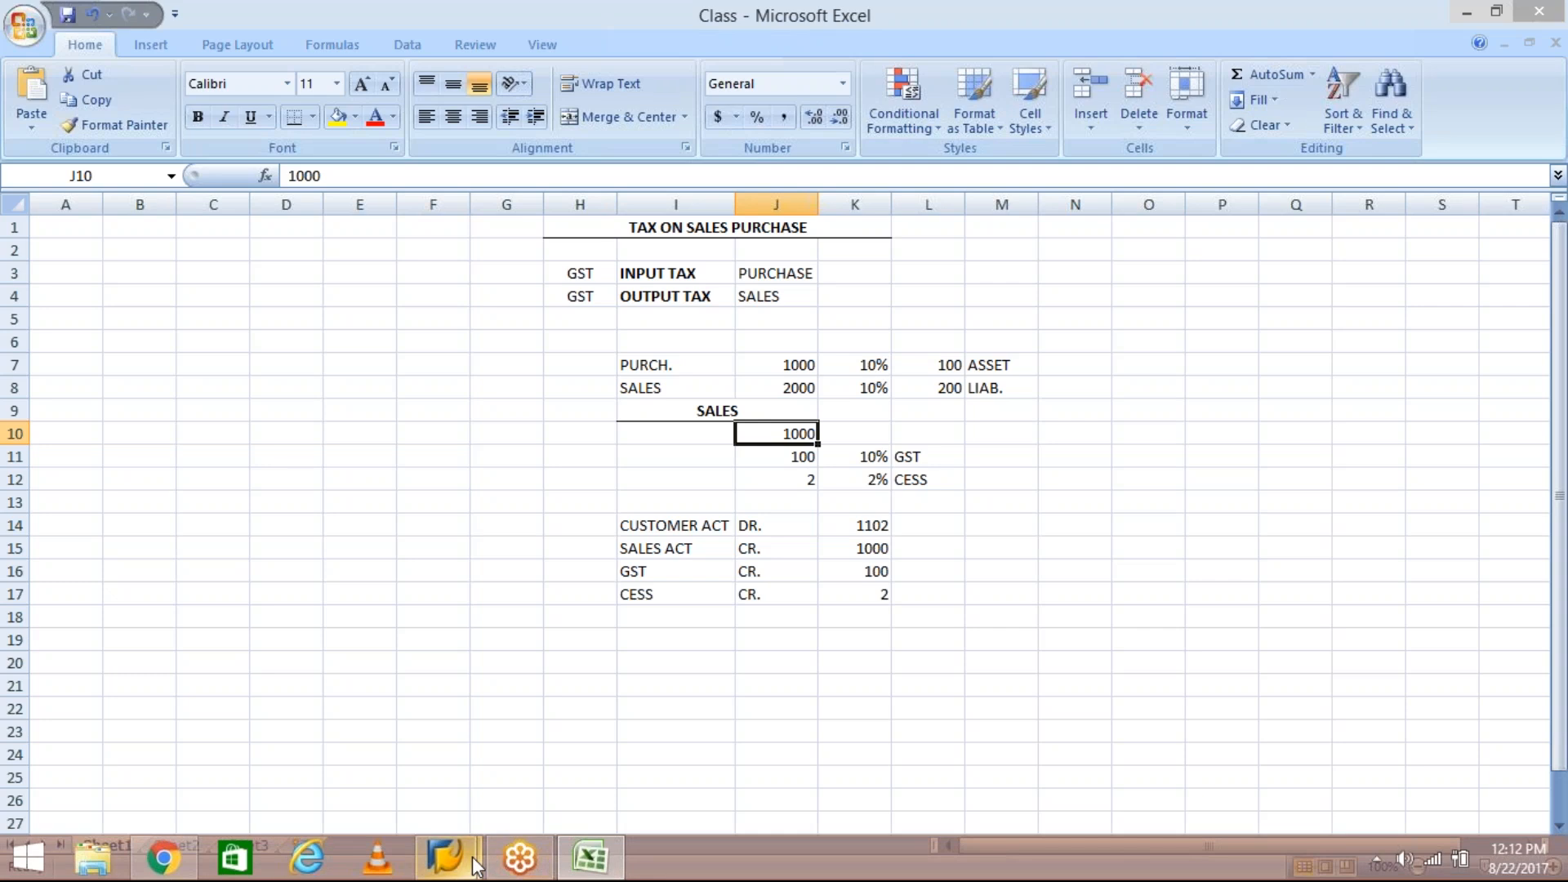
{"action": "mouse_move", "coordinate": [474, 866]}
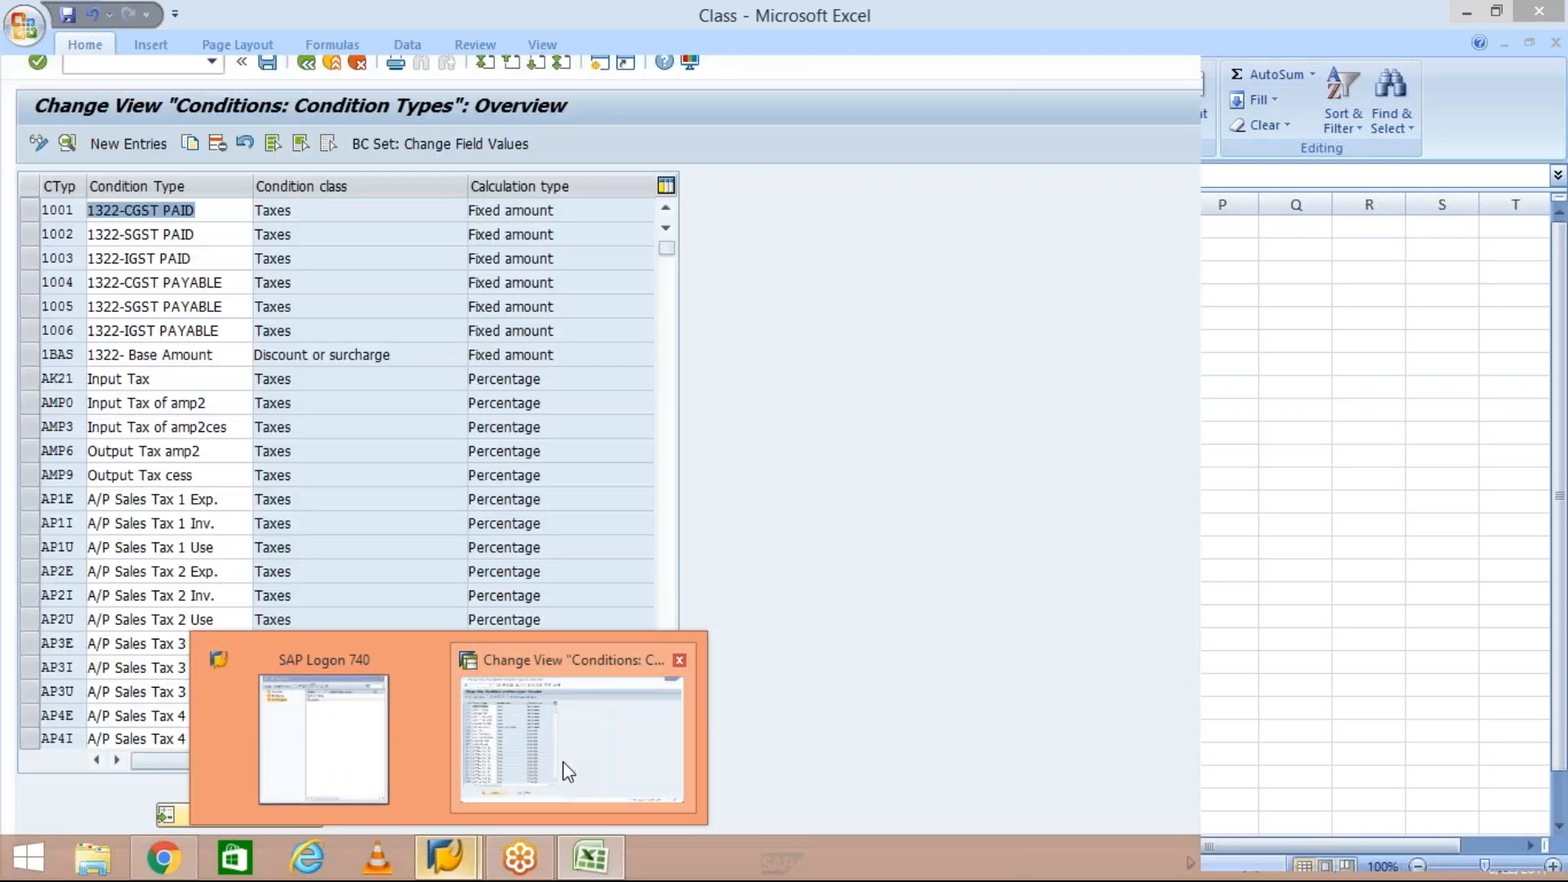
{"action": "left_click", "coordinate": [562, 761]}
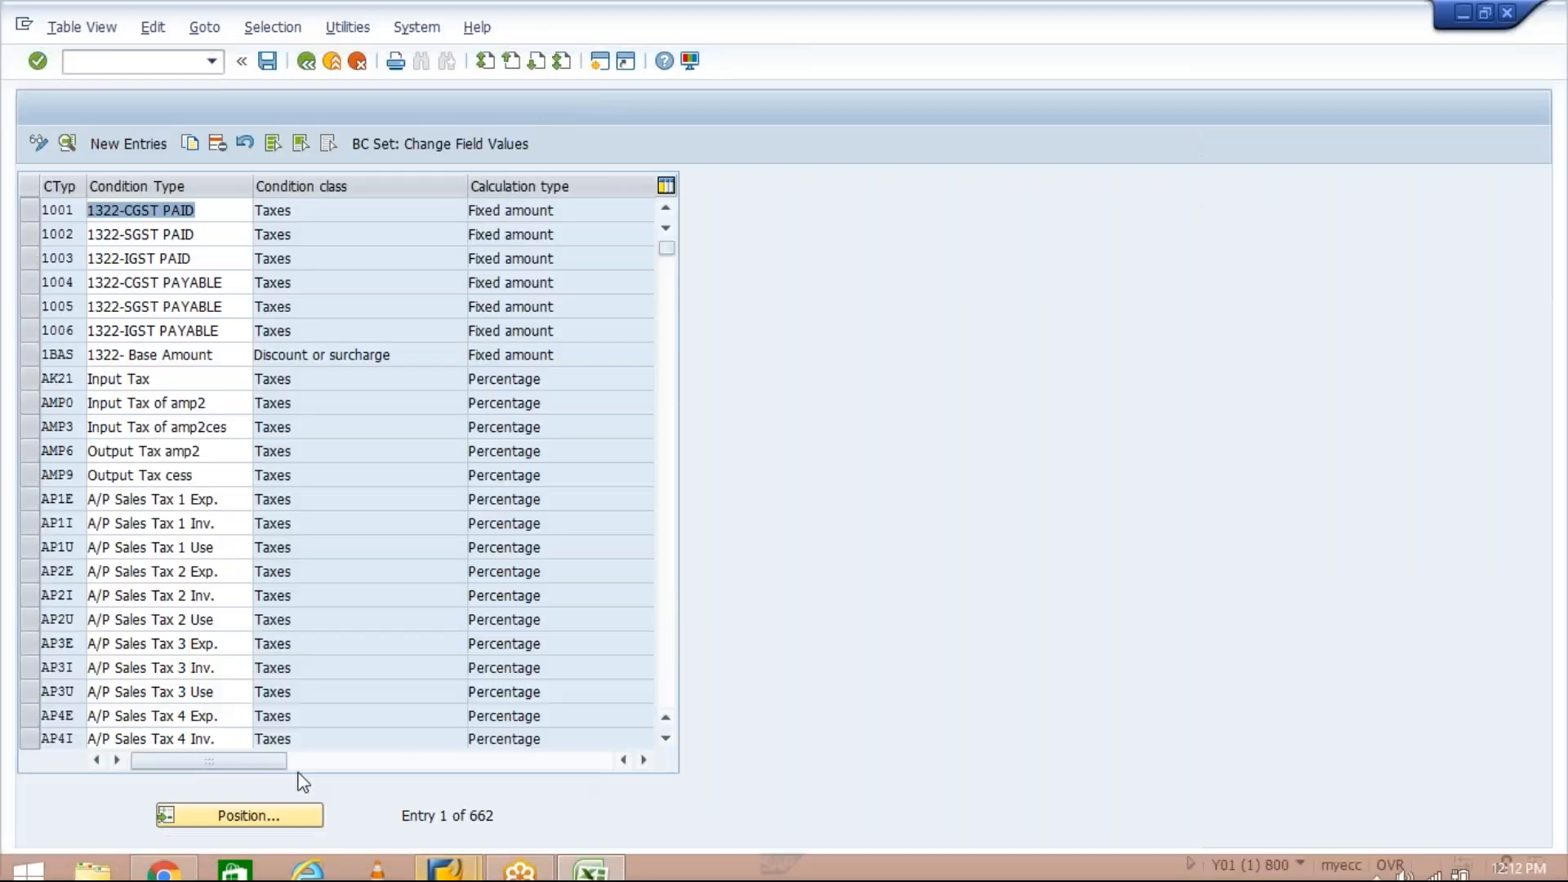
- Find condition type BASB in the list and change its description to Base Amount
{"action": "left_click", "coordinate": [276, 817]}
{"action": "type", "text": "BASB"}
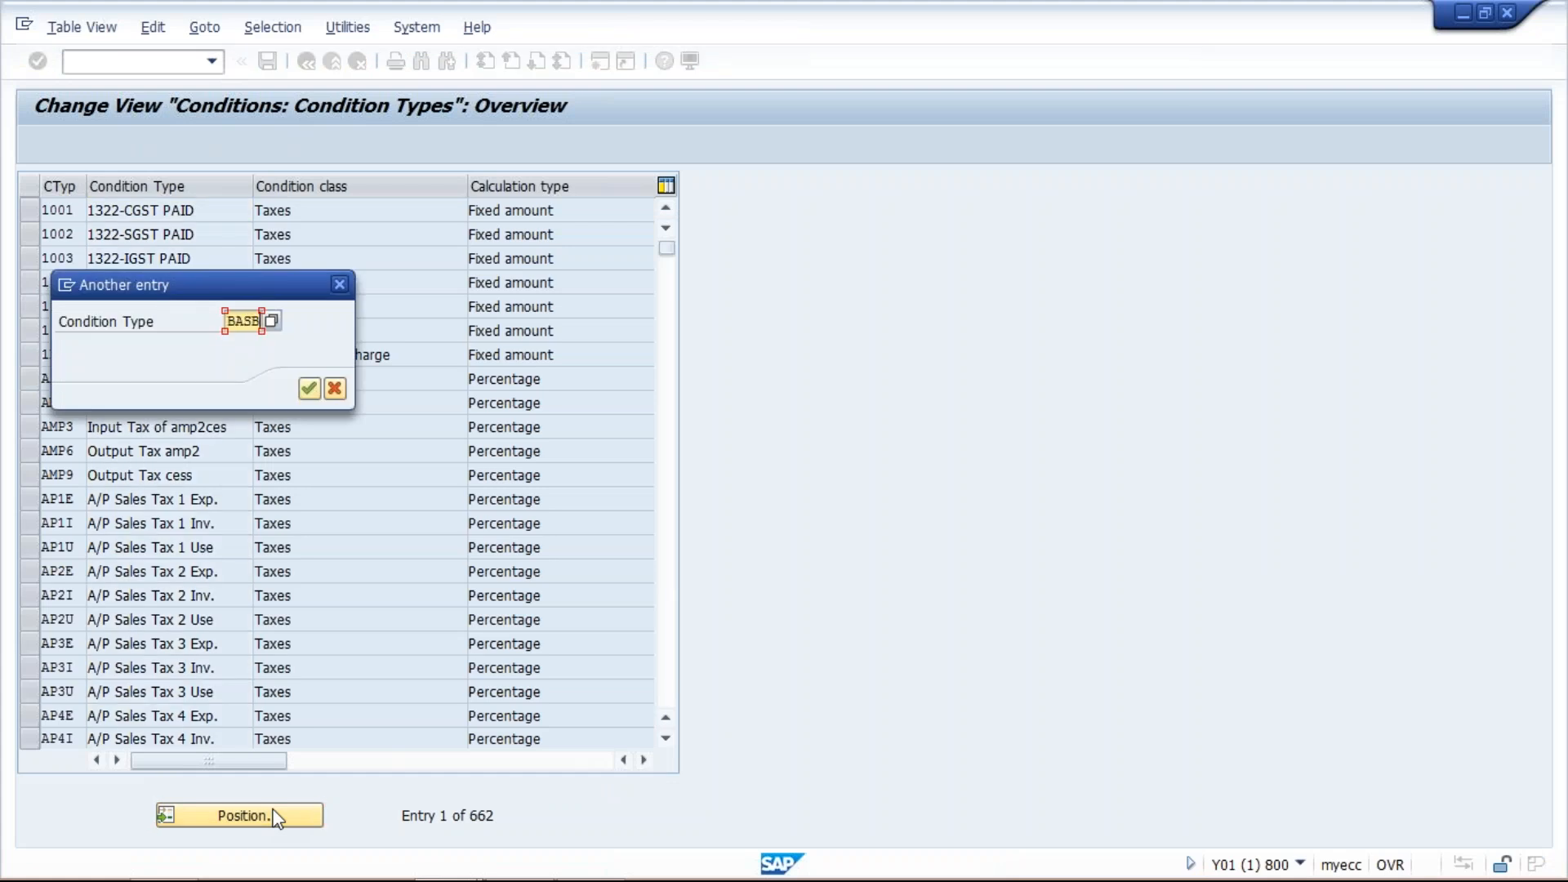
{"action": "key", "text": "Return"}
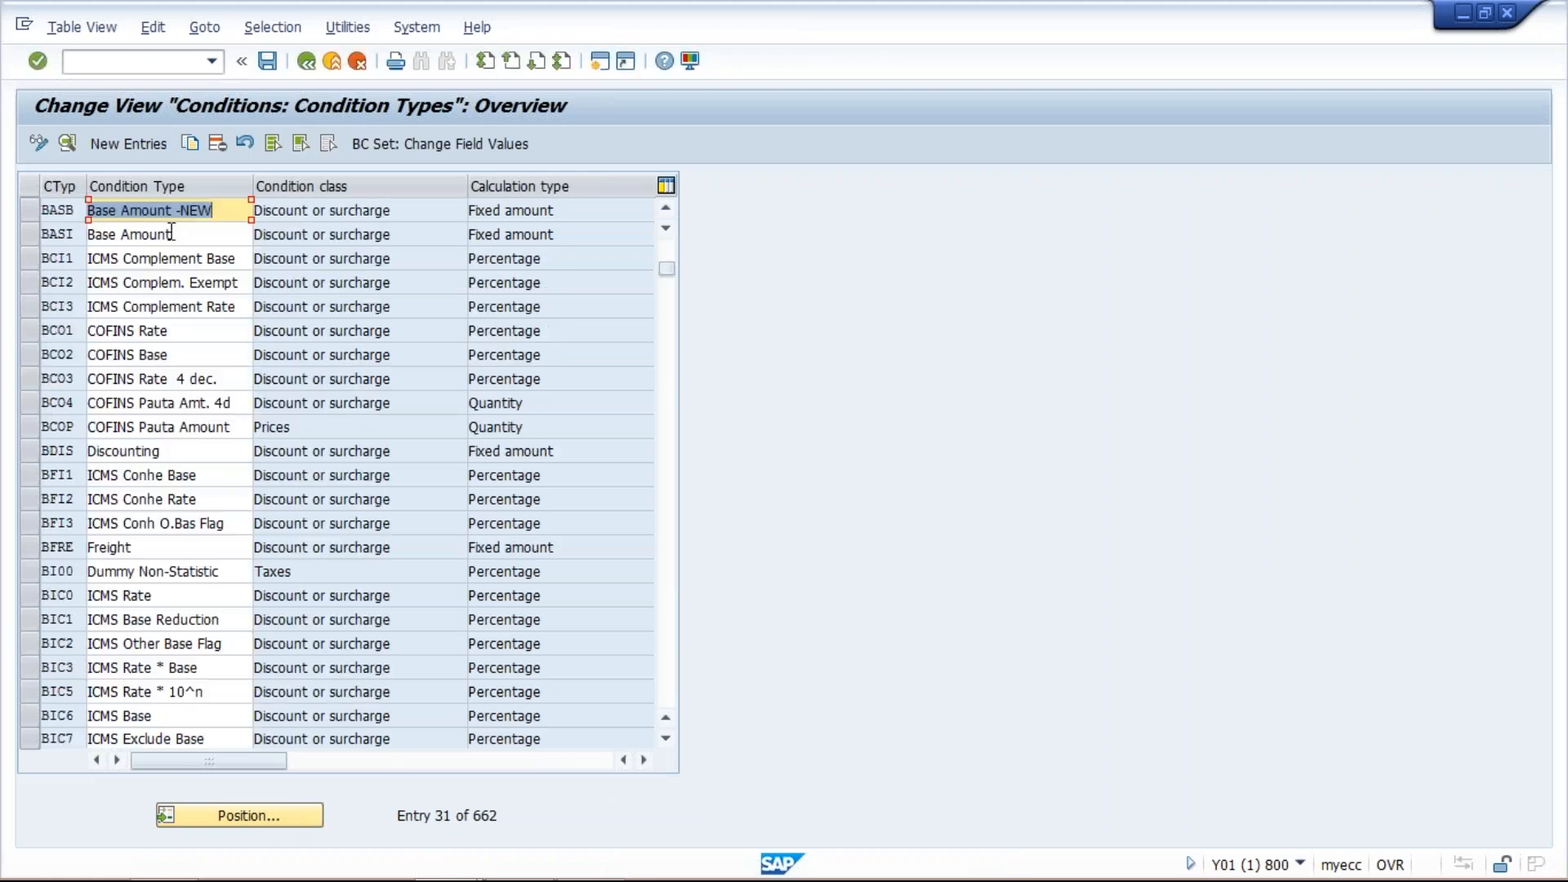
{"action": "left_click", "coordinate": [239, 210]}
{"action": "key", "text": "BackSpace"}
{"action": "key", "text": "BackSpace"}
{"action": "key", "text": "BackSpace"}
{"action": "key", "text": "BackSpace"}
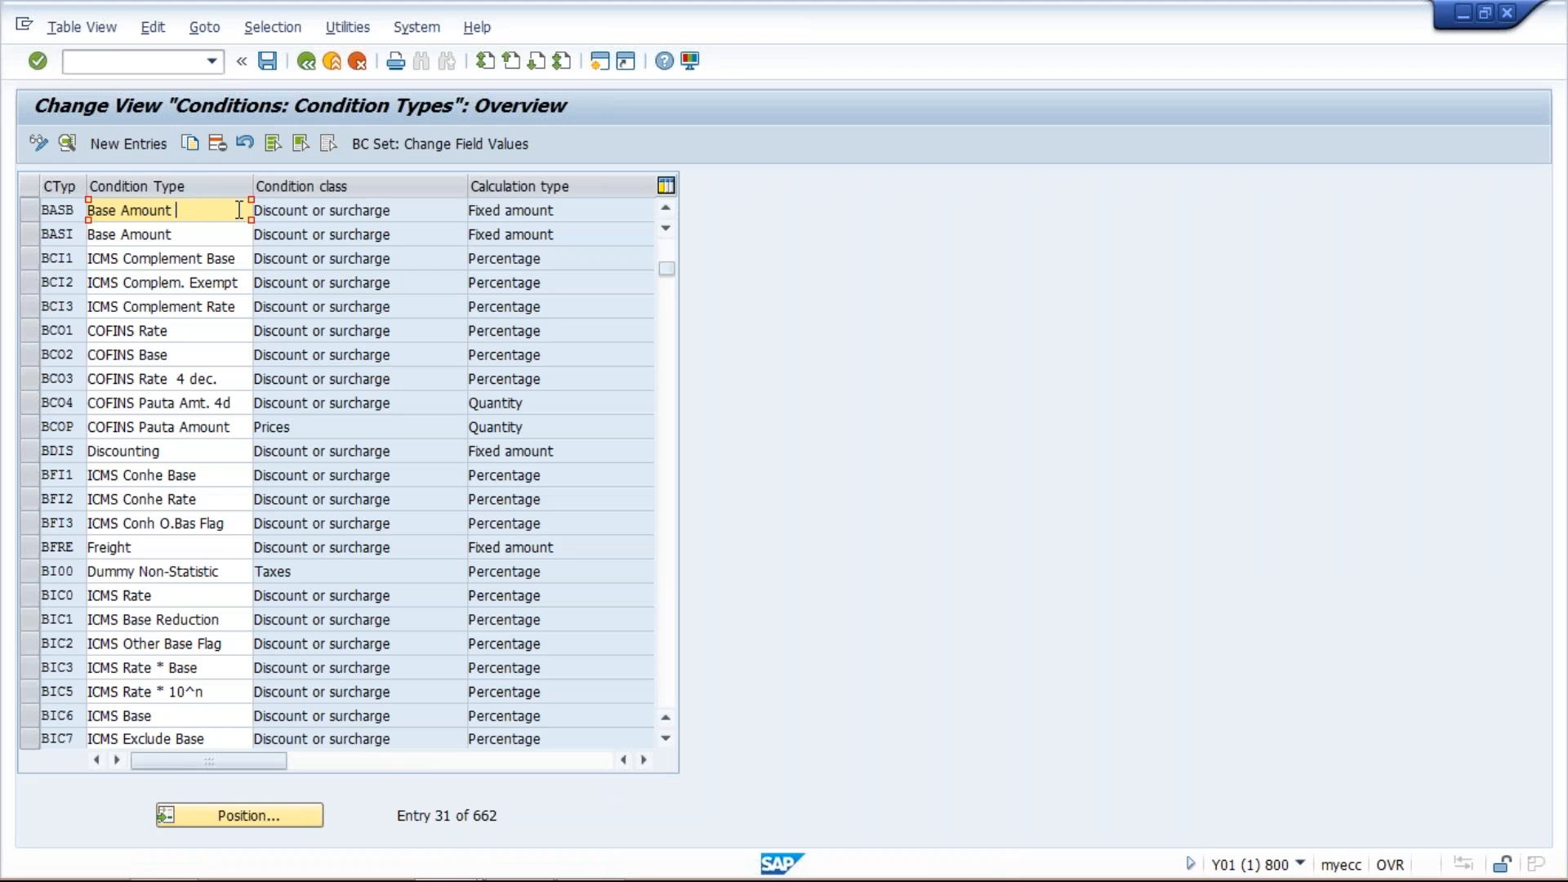
{"action": "key", "text": "Return"}
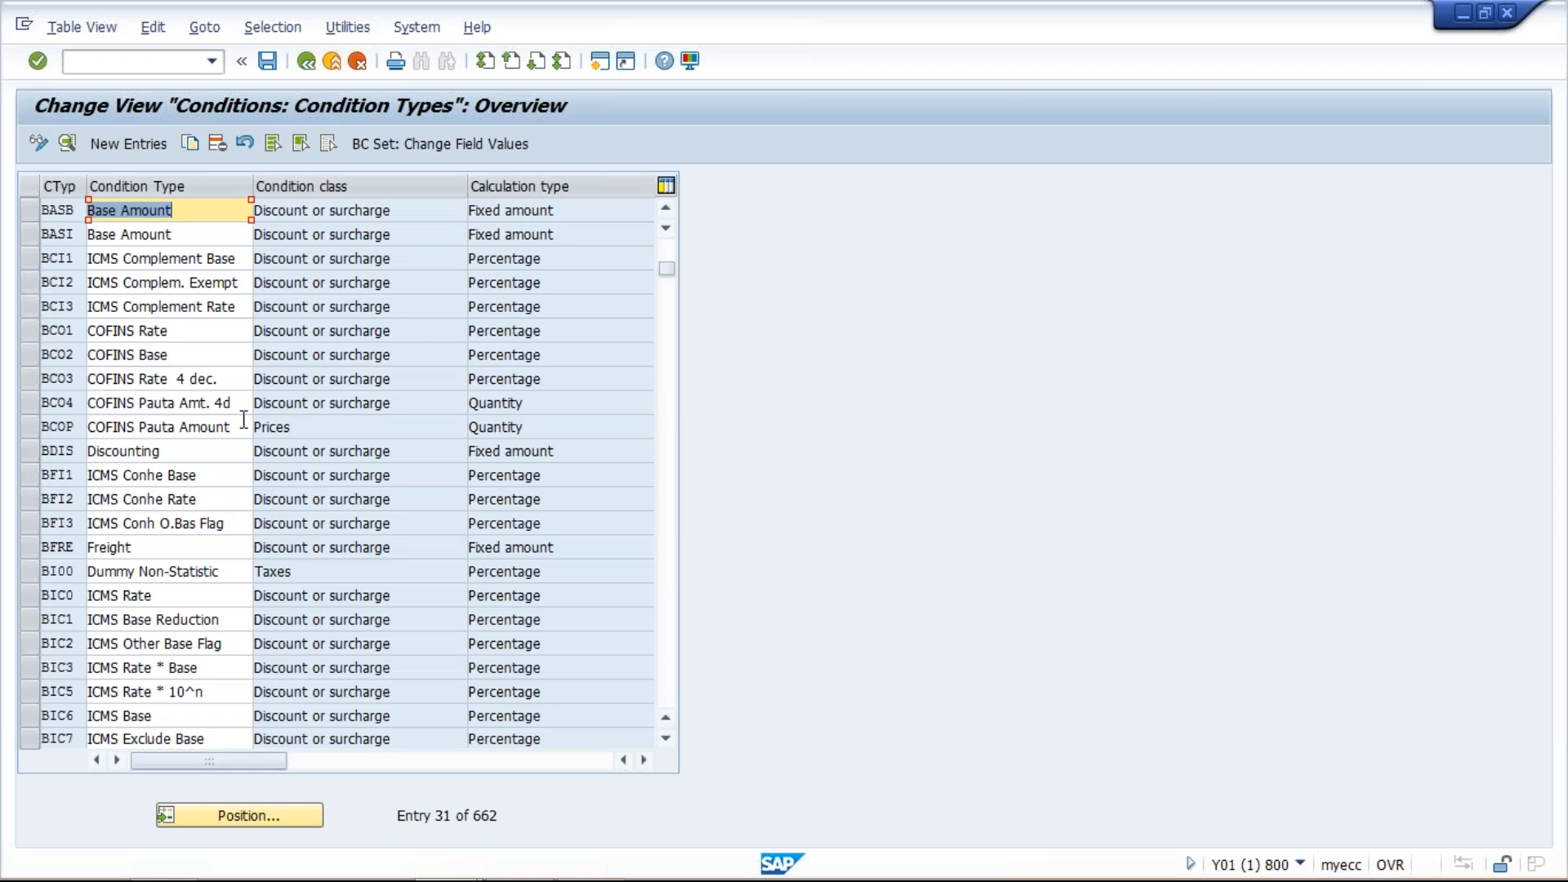
- Switch to the Excel sheet and label the sales base row BASB in I10
{"action": "left_click", "coordinate": [602, 851]}
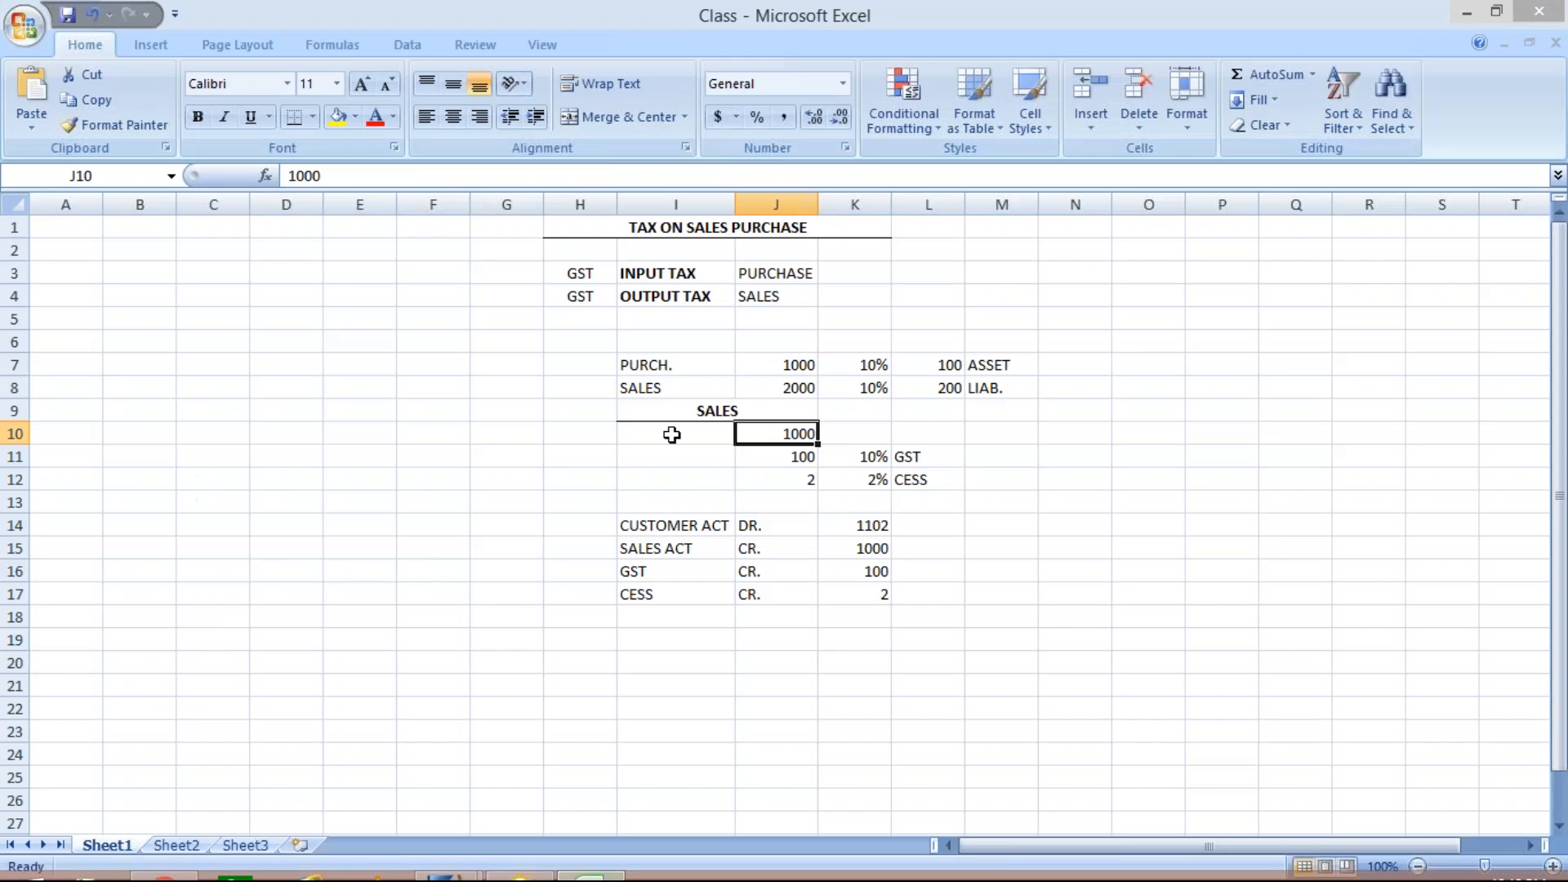
{"action": "left_click", "coordinate": [671, 434]}
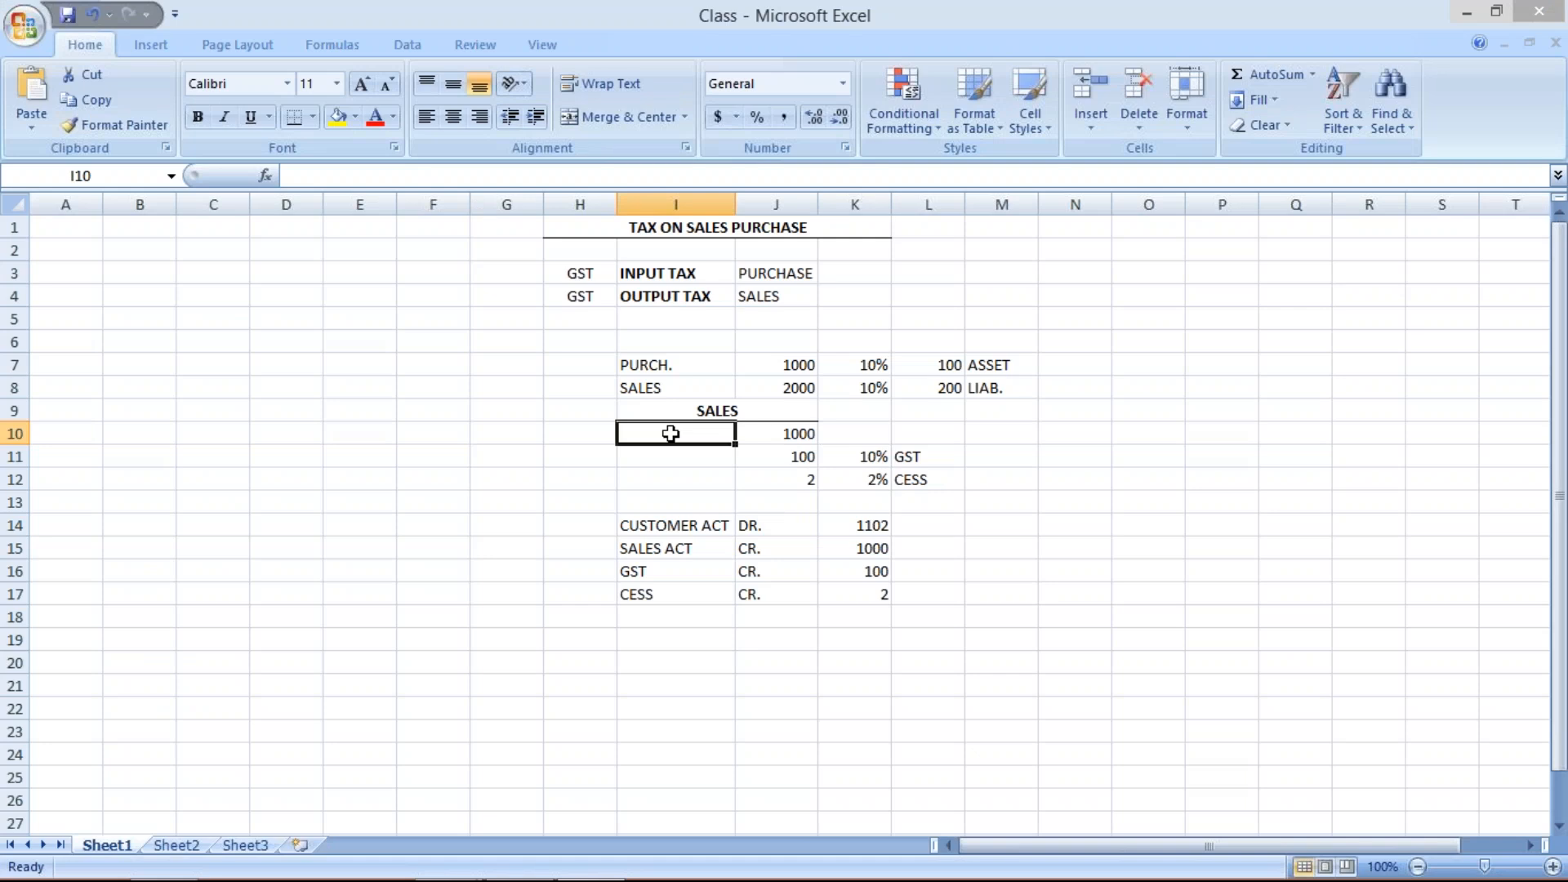
{"action": "type", "text": "BAS"}
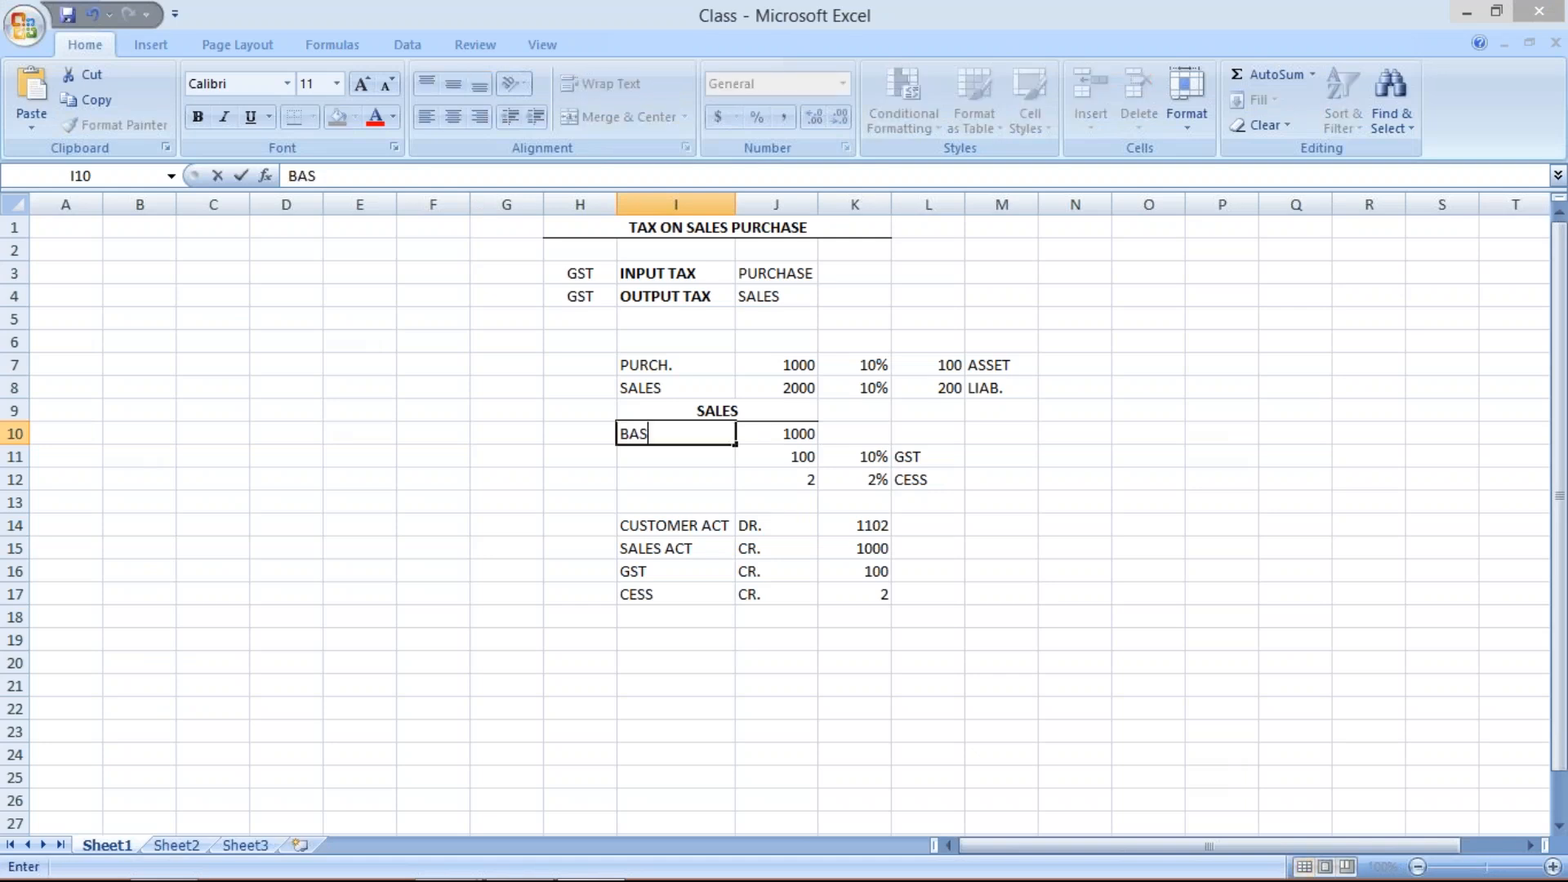
{"action": "type", "text": "B"}
{"action": "key", "text": "Return"}
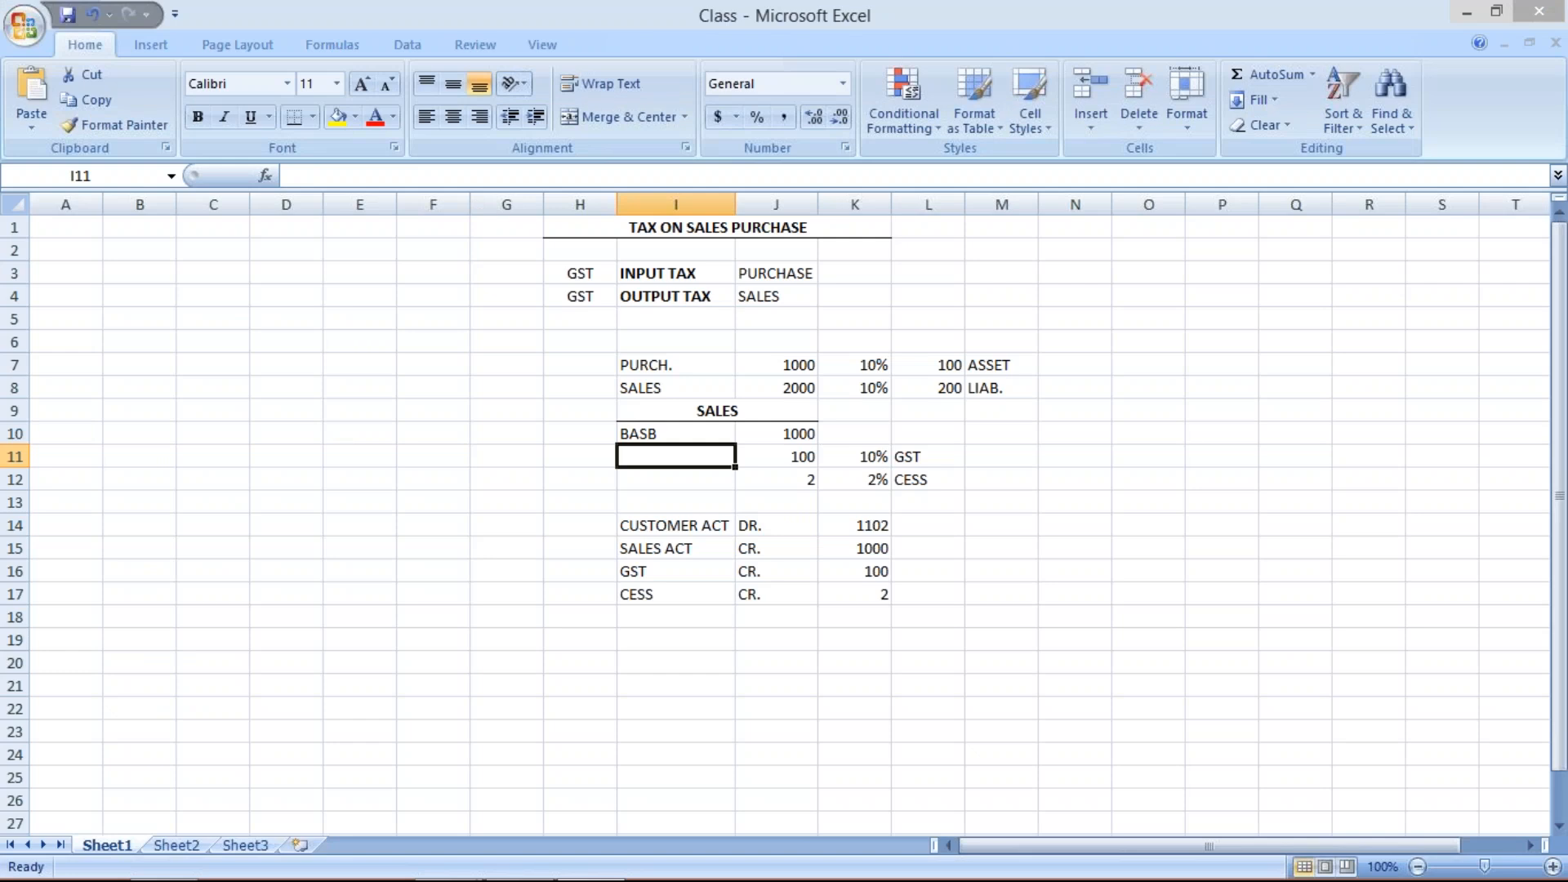
{"action": "left_click", "coordinate": [800, 460]}
{"action": "left_click", "coordinate": [693, 458]}
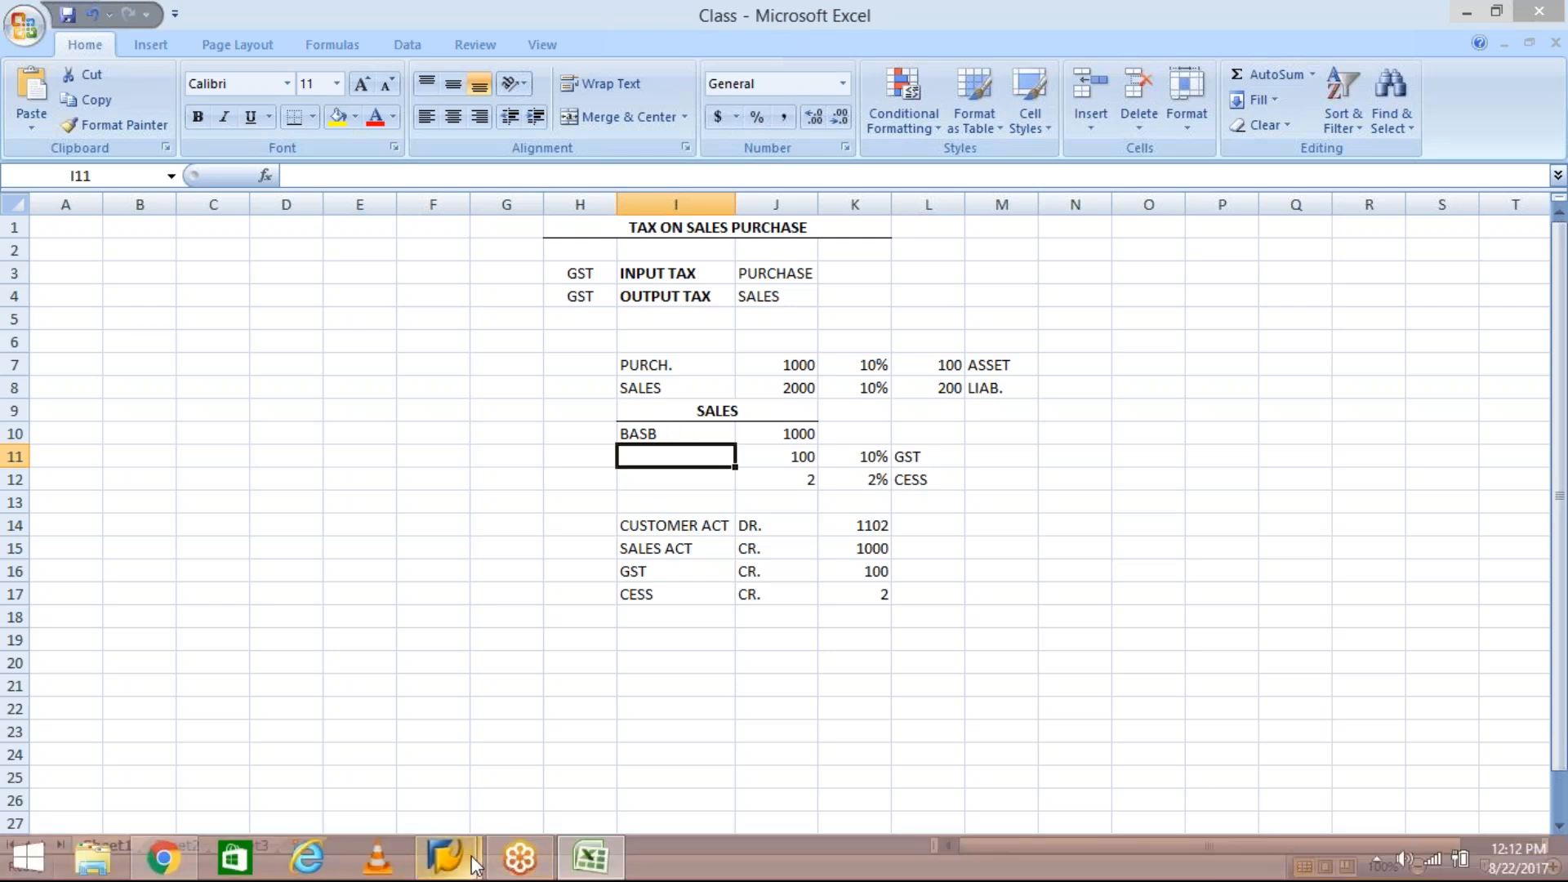
{"action": "left_click", "coordinate": [804, 455]}
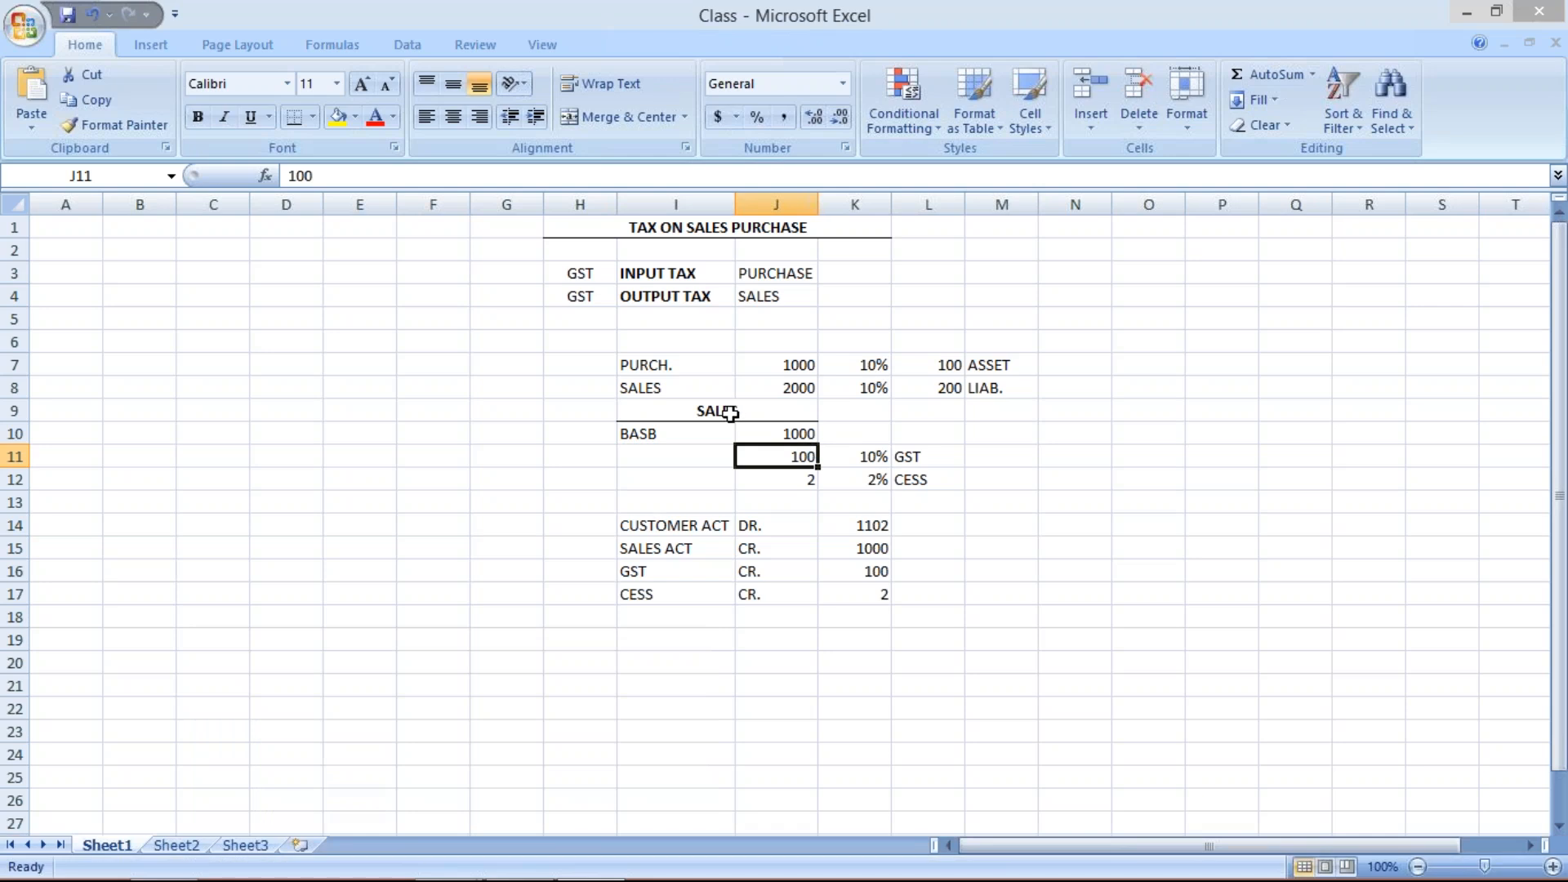
{"action": "left_click", "coordinate": [729, 414]}
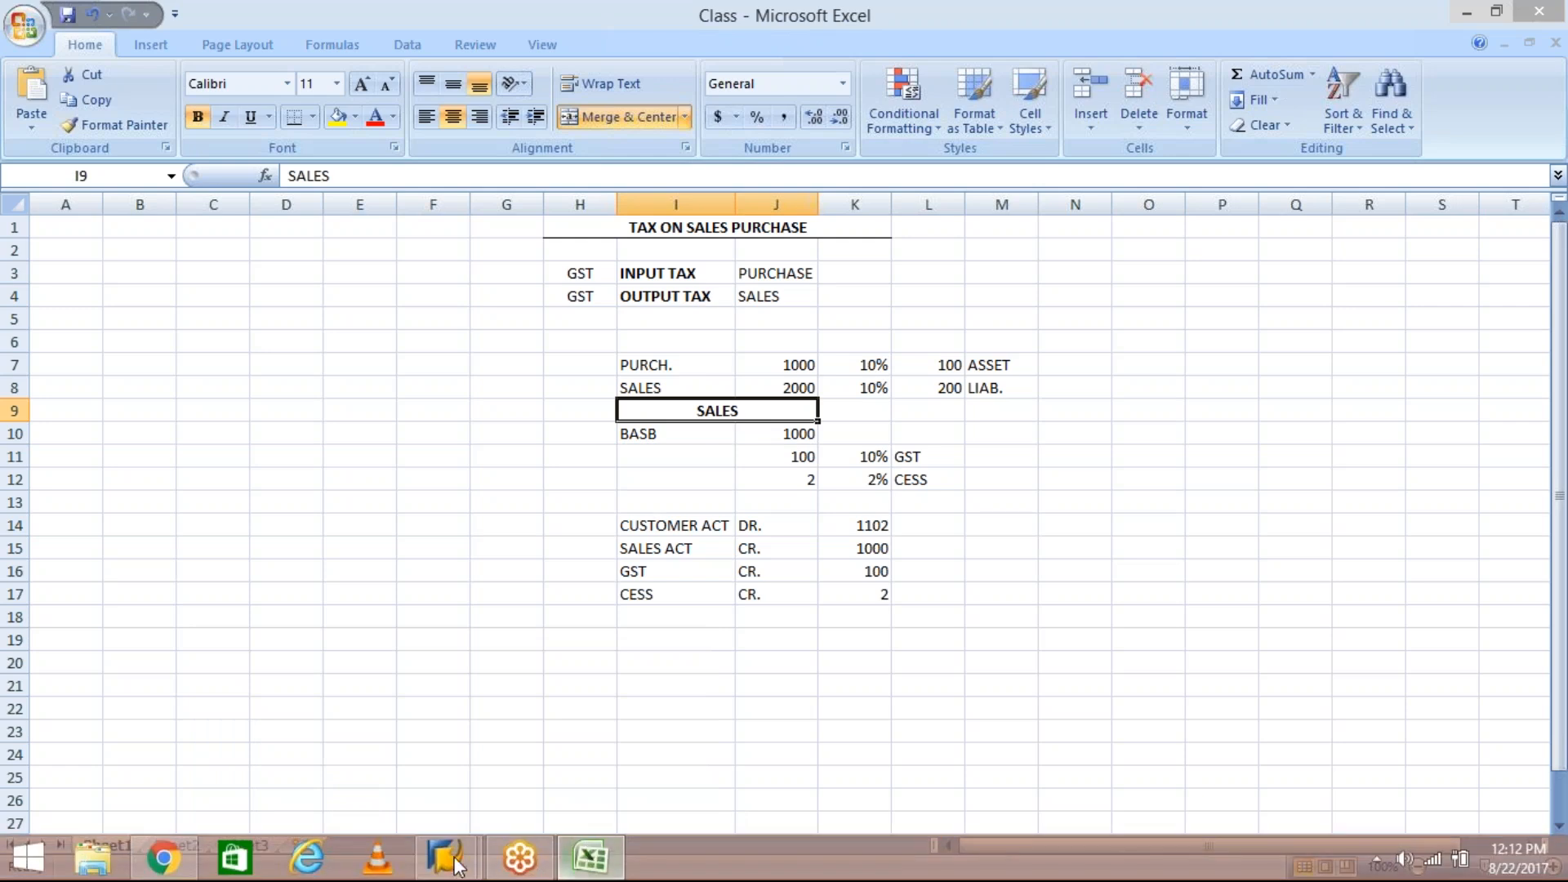
- Switch to SAP, find output tax condition type MWAS and copy it as new condition type GST1
{"action": "left_click", "coordinate": [448, 859]}
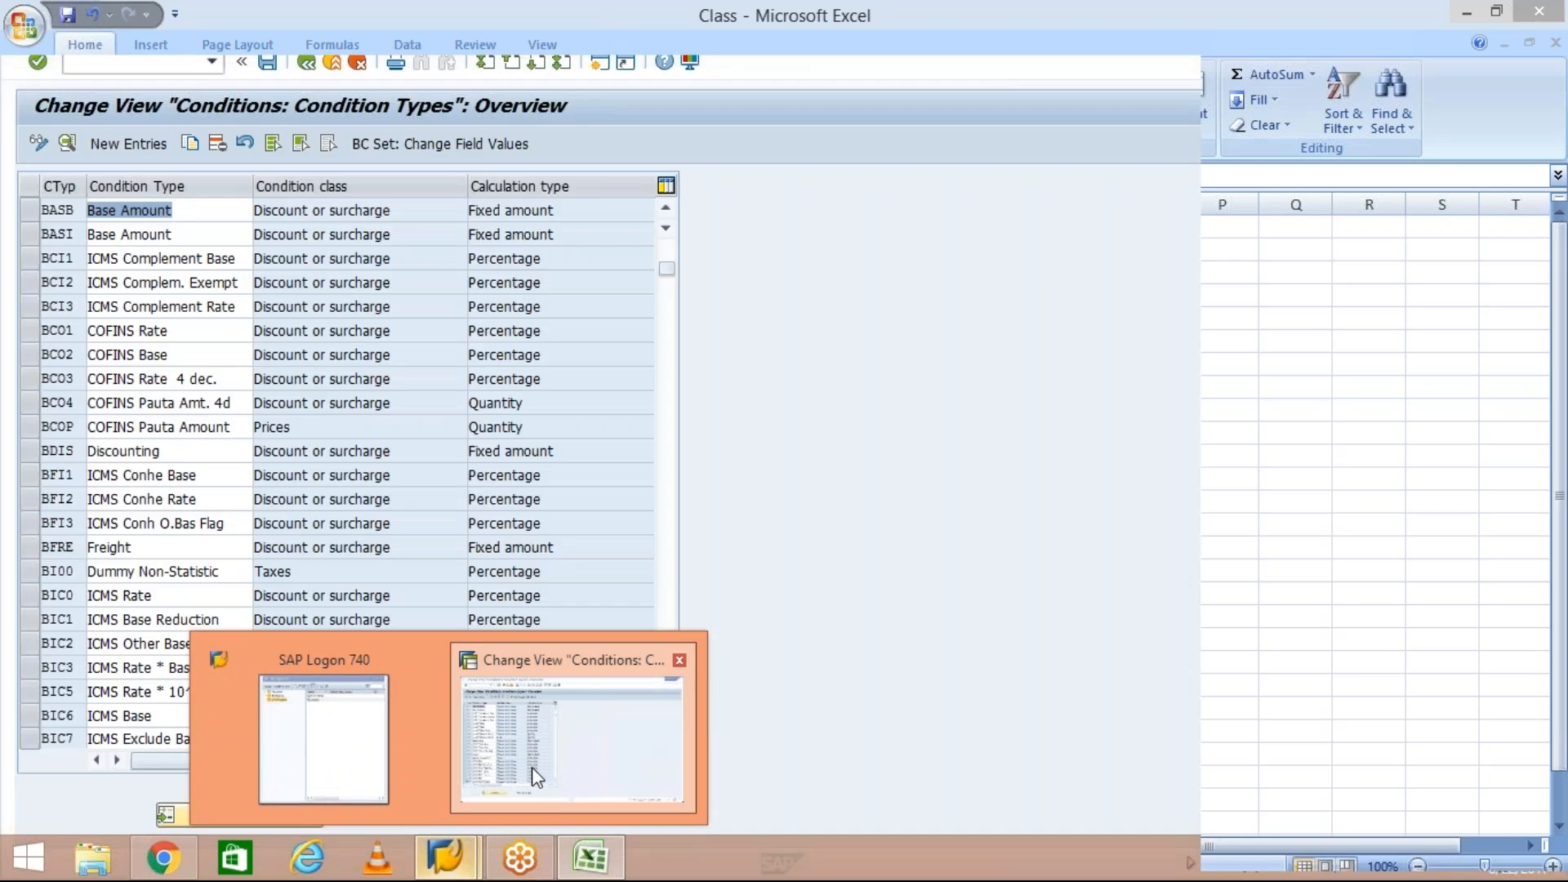
{"action": "left_click", "coordinate": [532, 767]}
{"action": "left_click", "coordinate": [253, 814]}
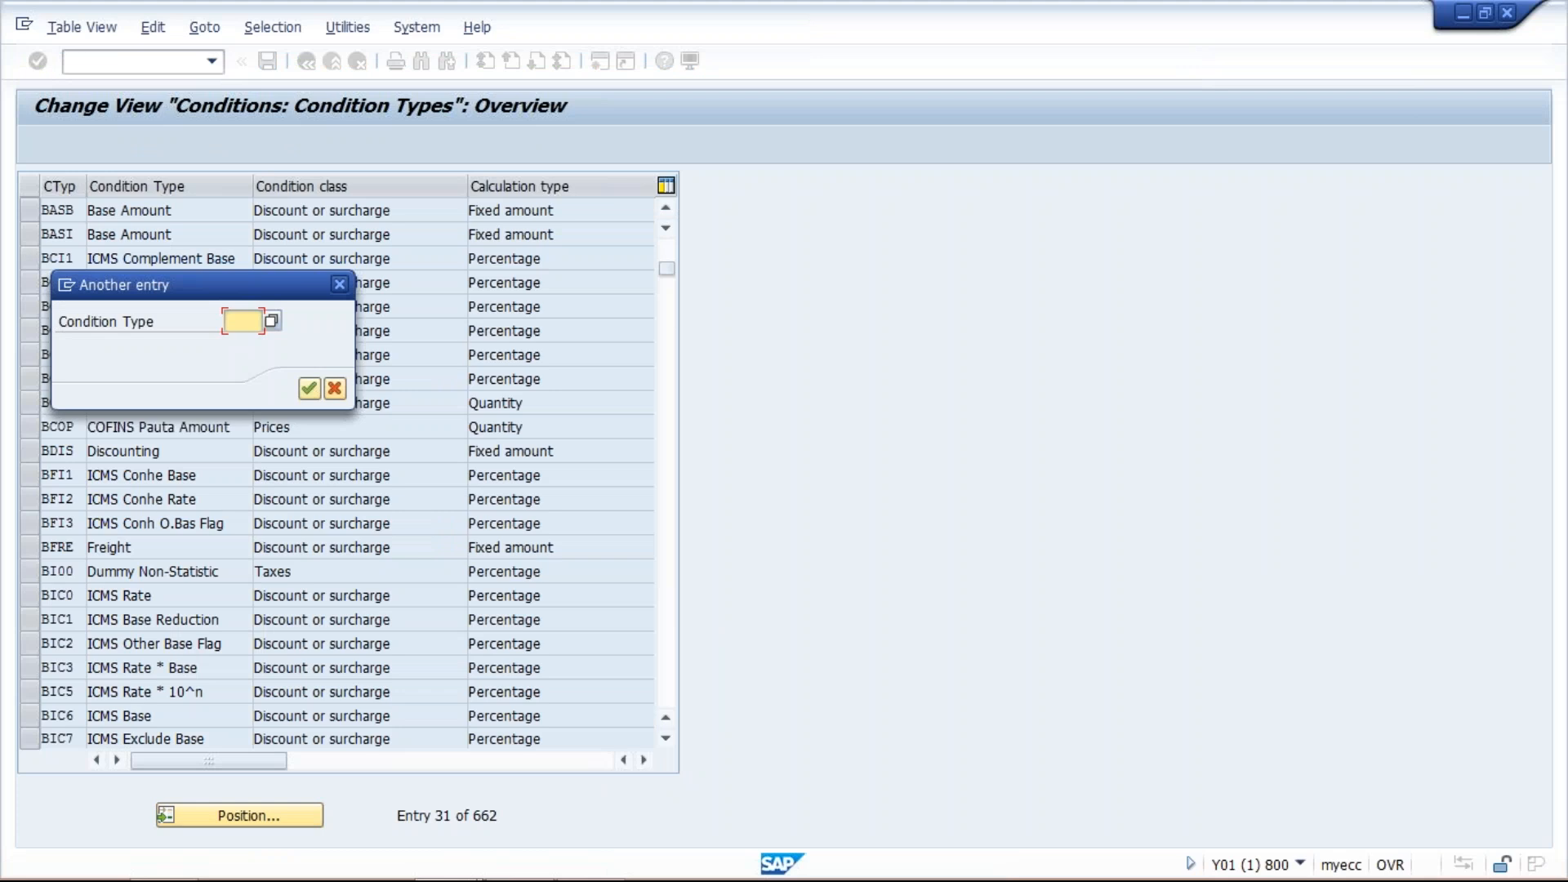
{"action": "type", "text": "M"}
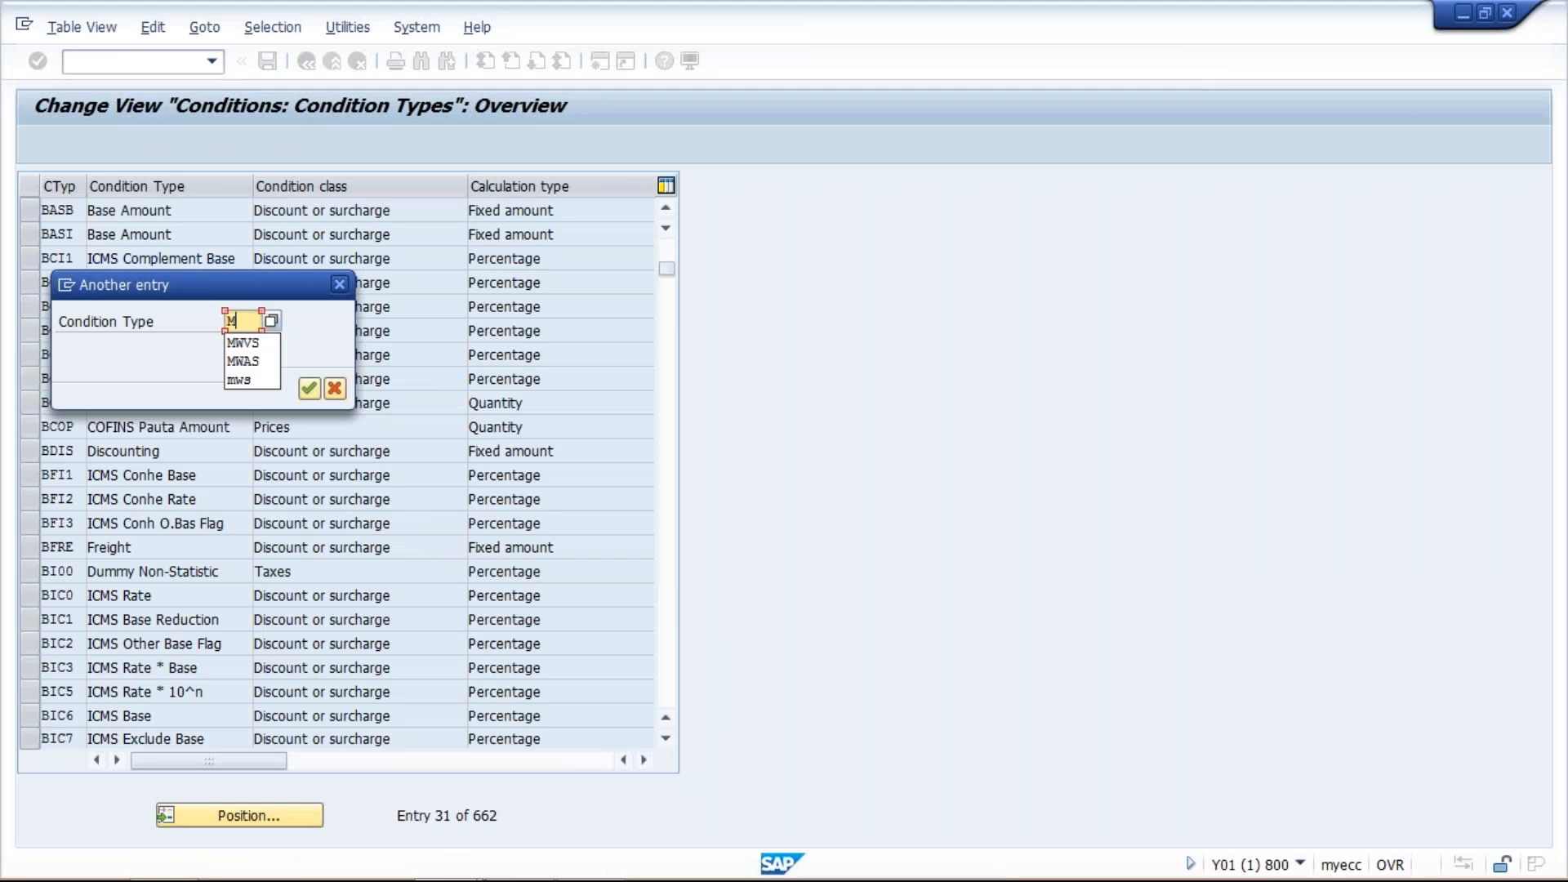
{"action": "type", "text": "WAS"}
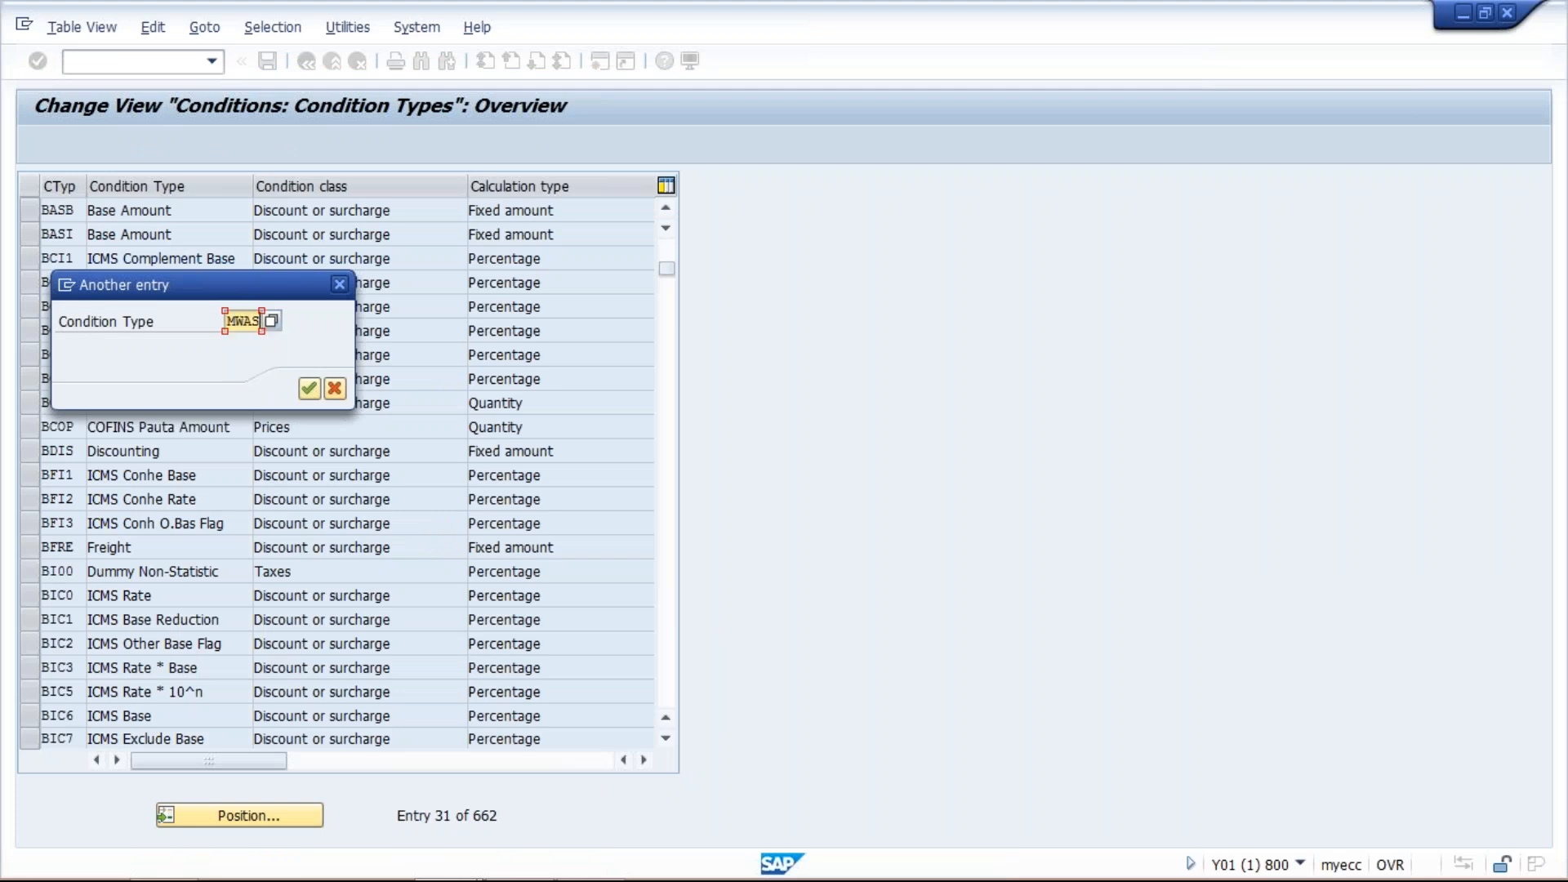
{"action": "key", "text": "Return"}
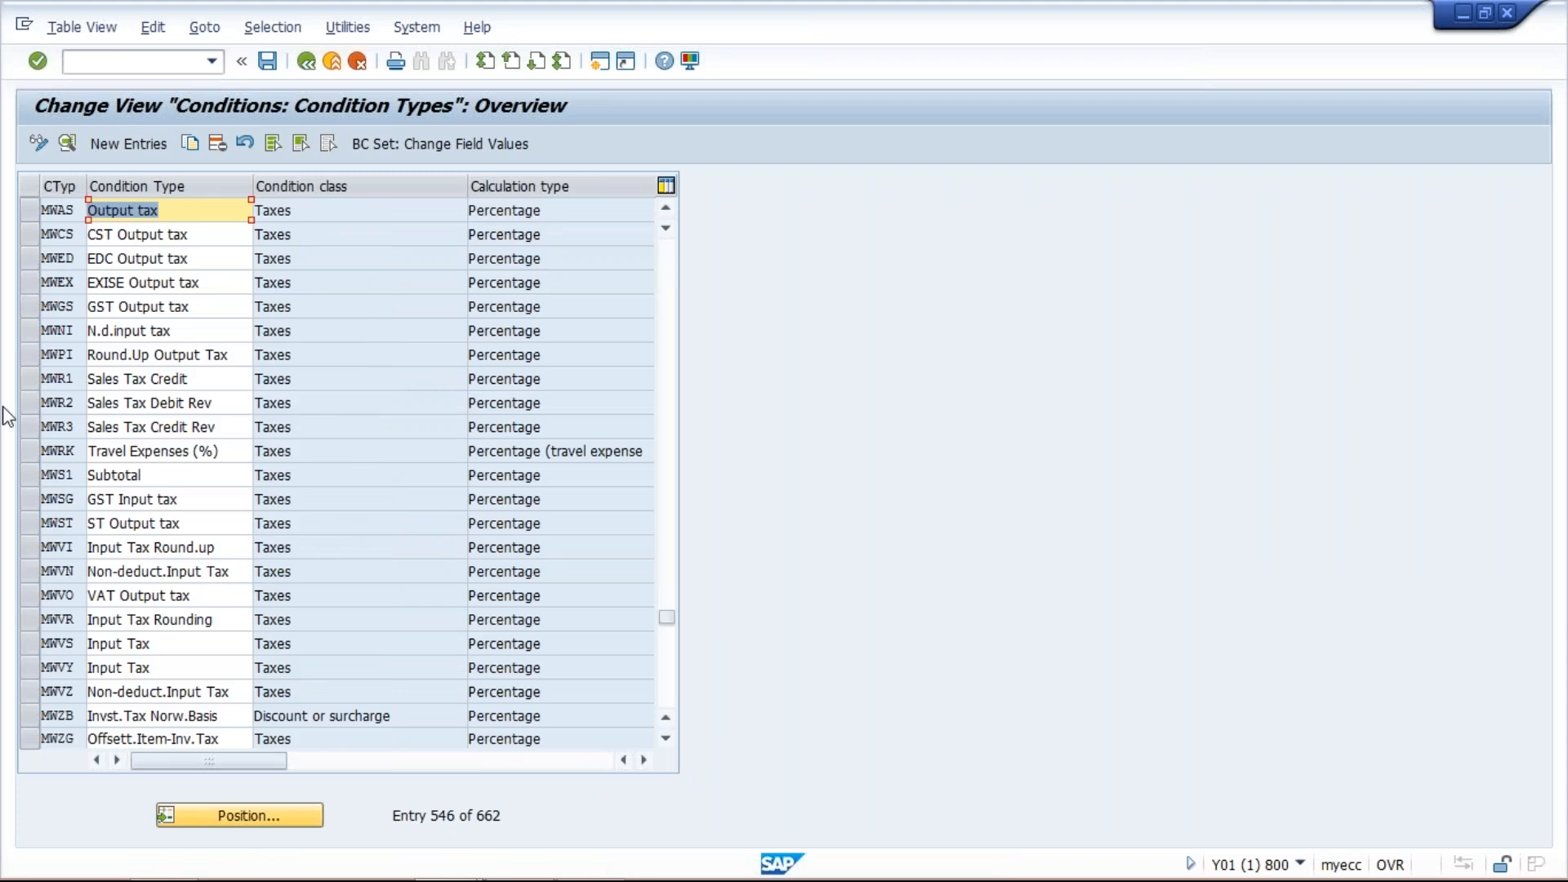
{"action": "left_click", "coordinate": [33, 209]}
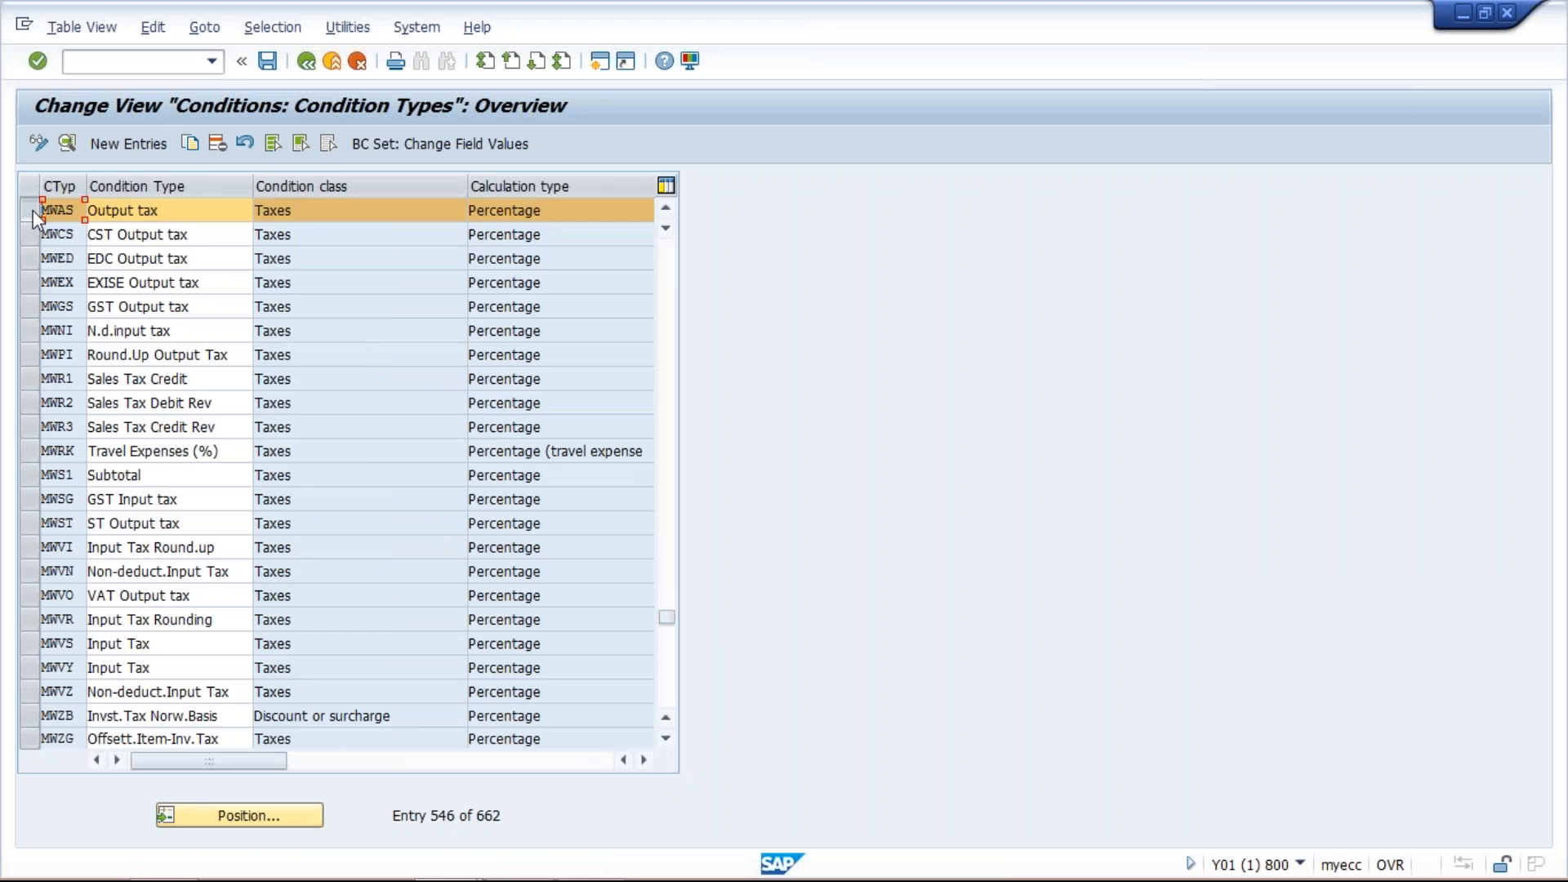
{"action": "left_click", "coordinate": [191, 144]}
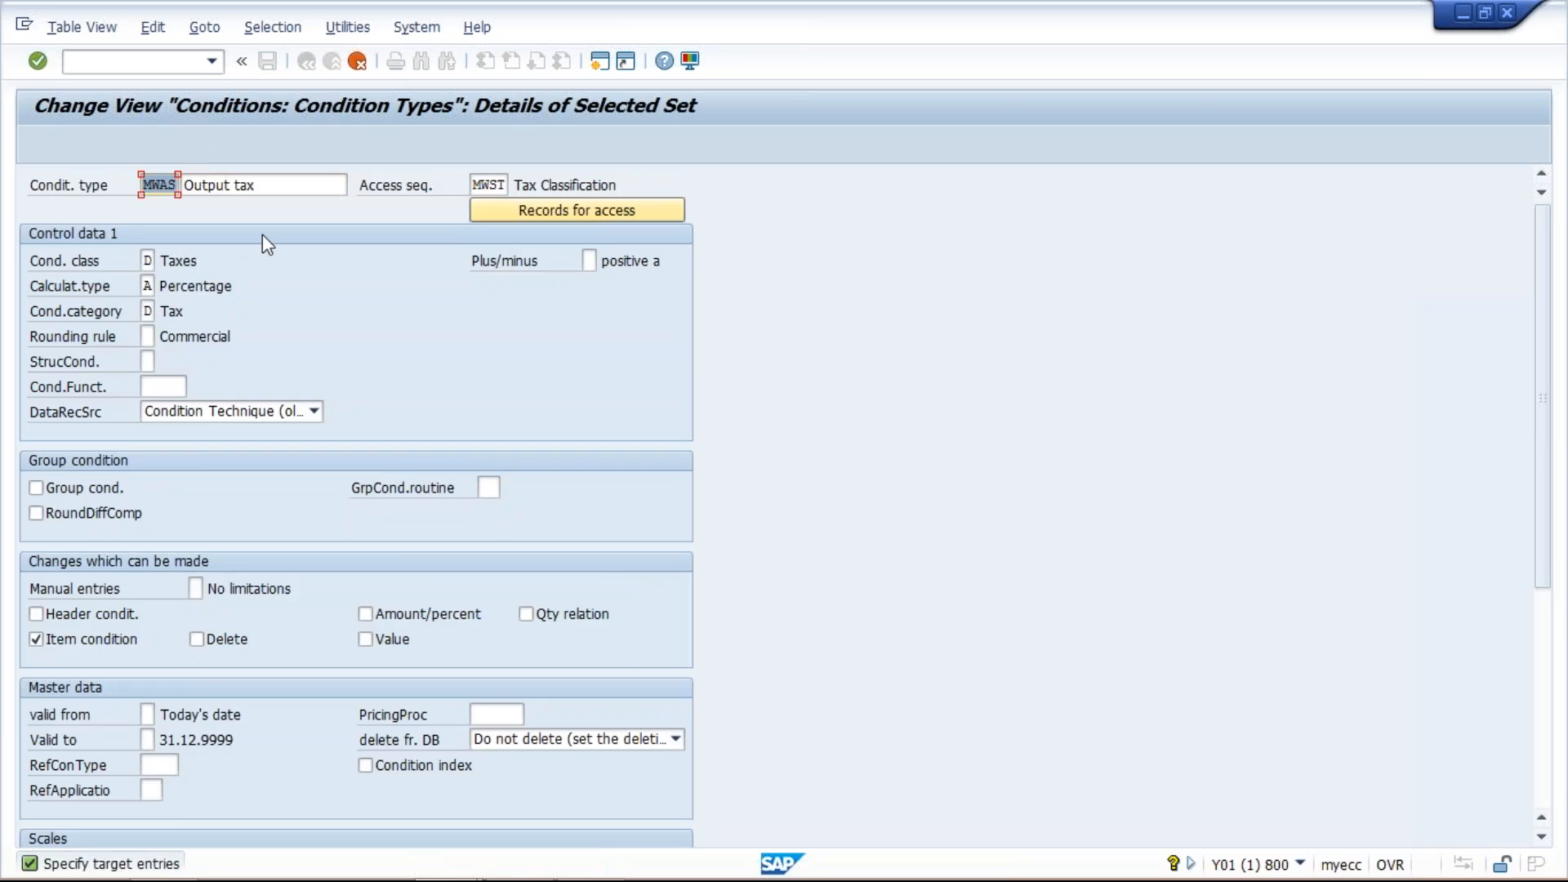
{"action": "type", "text": "GST1"}
- Set the description of condition type GST1 to GST OUTPUT TAX
{"action": "left_click", "coordinate": [266, 186]}
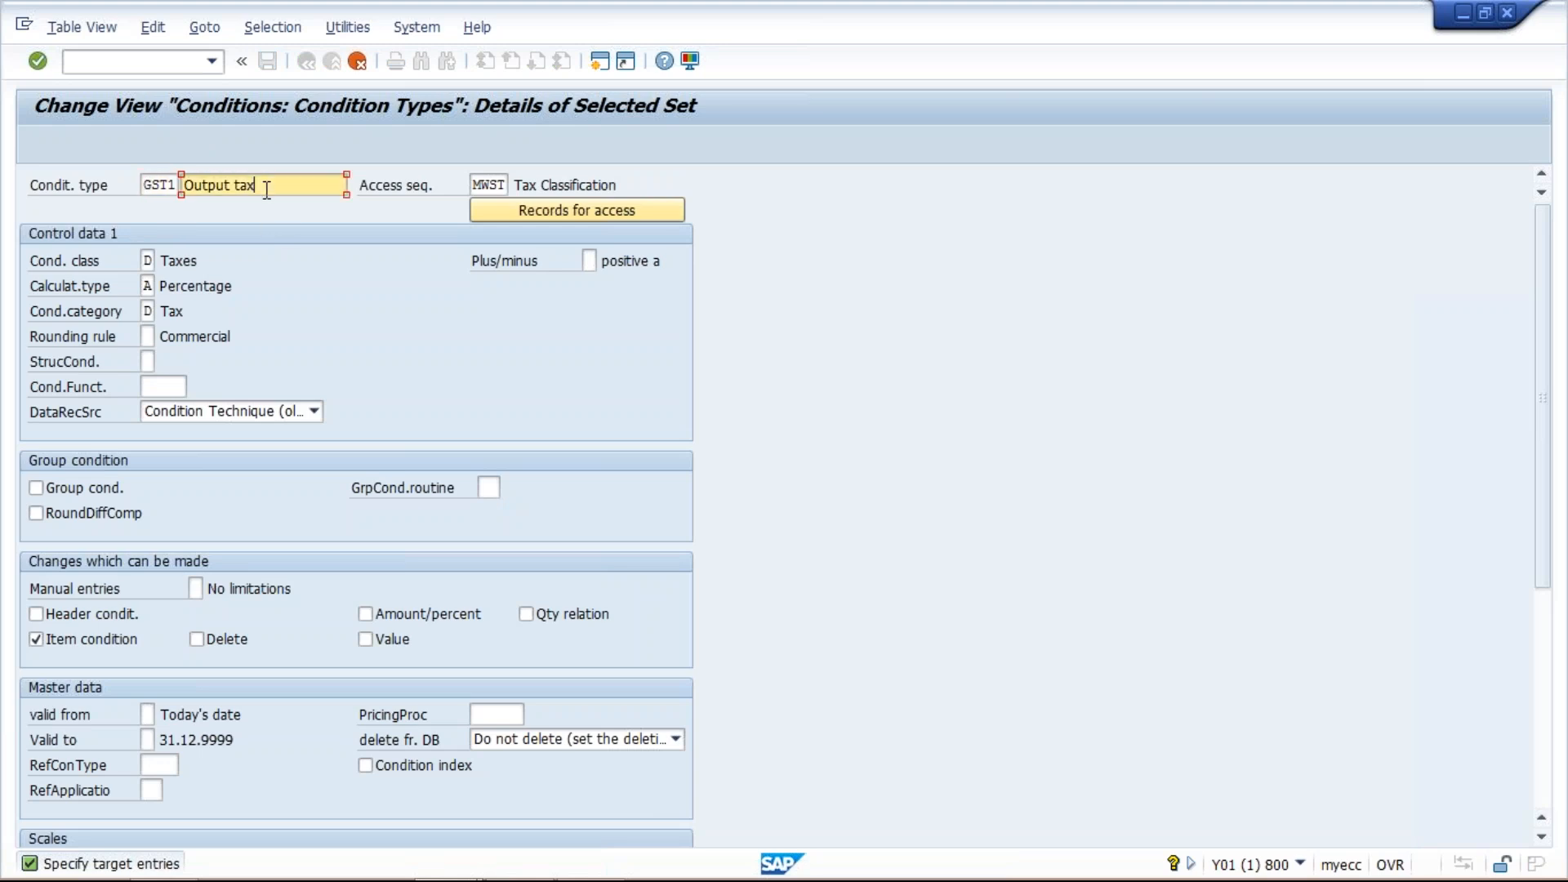
{"action": "key", "text": "ctrl+a"}
{"action": "key", "text": "Home"}
{"action": "type", "text": "GST"}
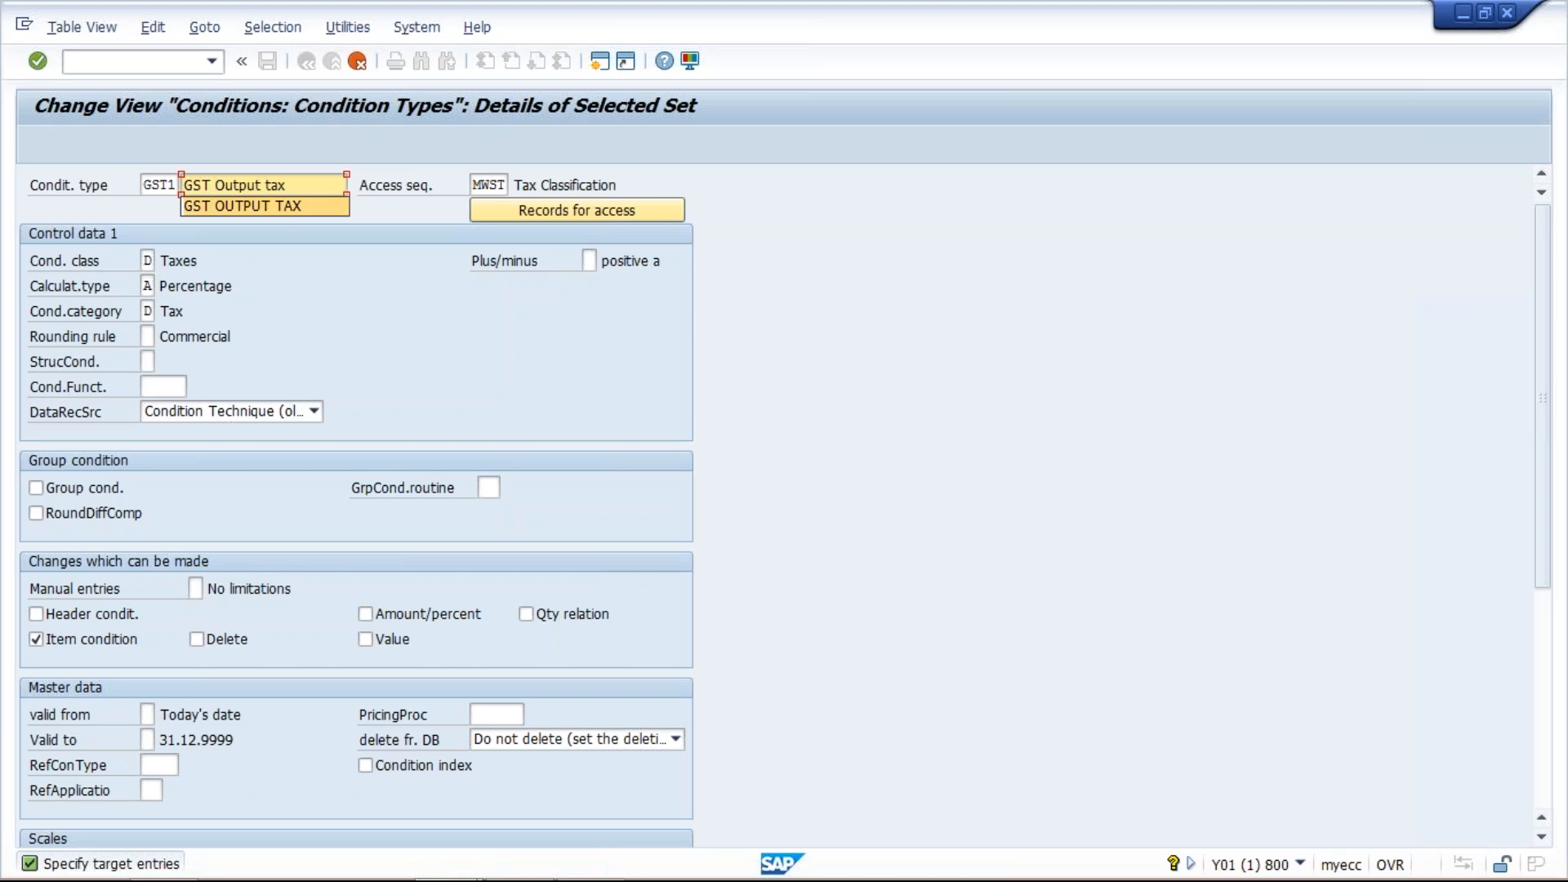
{"action": "left_click", "coordinate": [268, 205]}
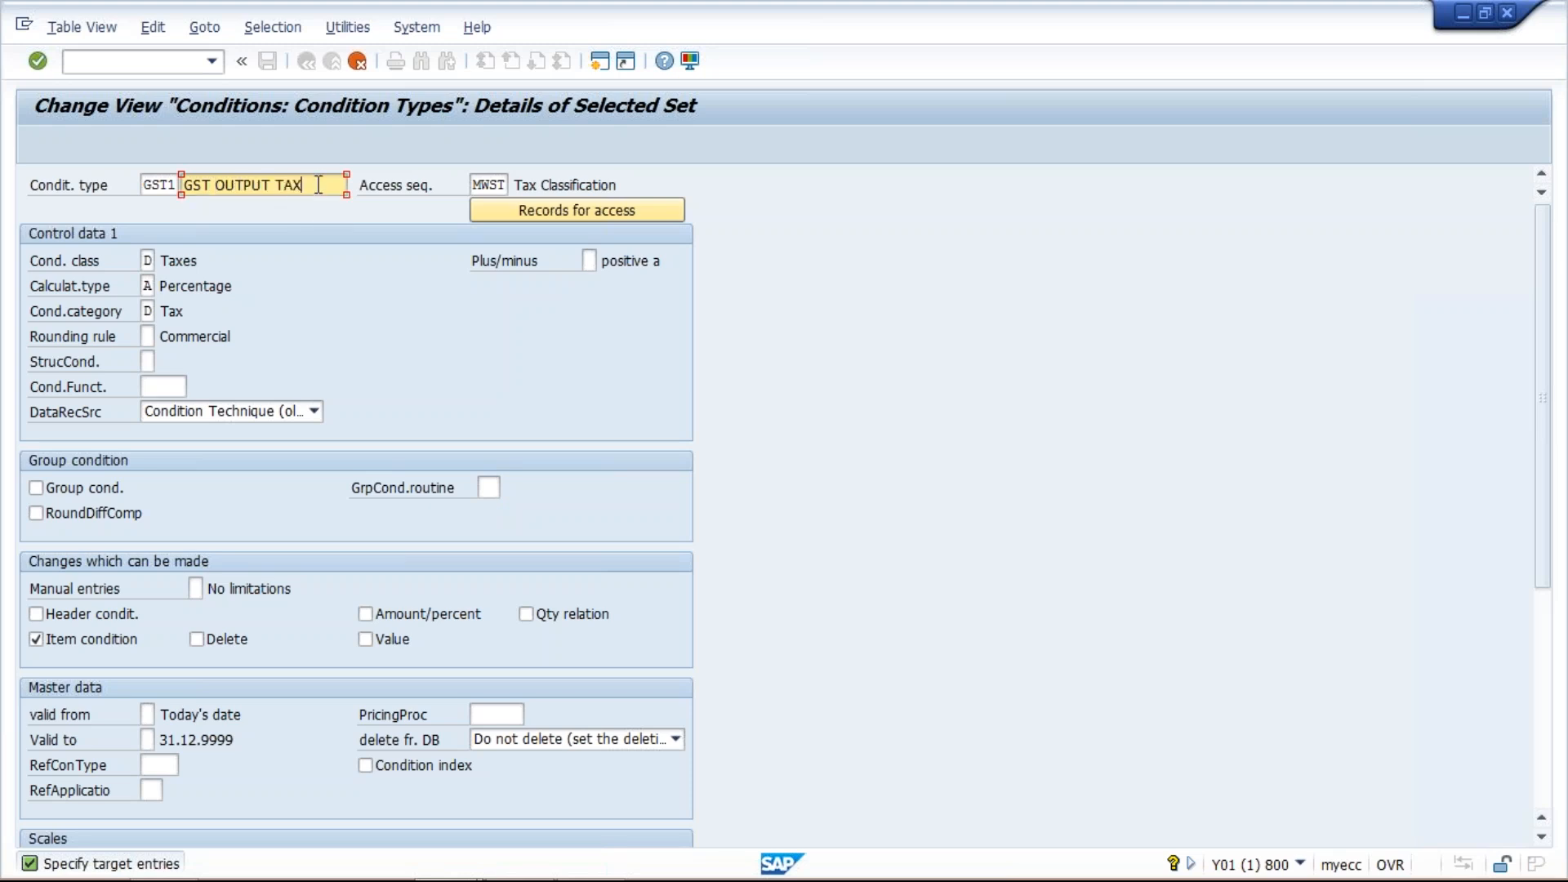
- Switch to the Excel sheet and label the GST row GST1 in I11
{"action": "mouse_move", "coordinate": [683, 878]}
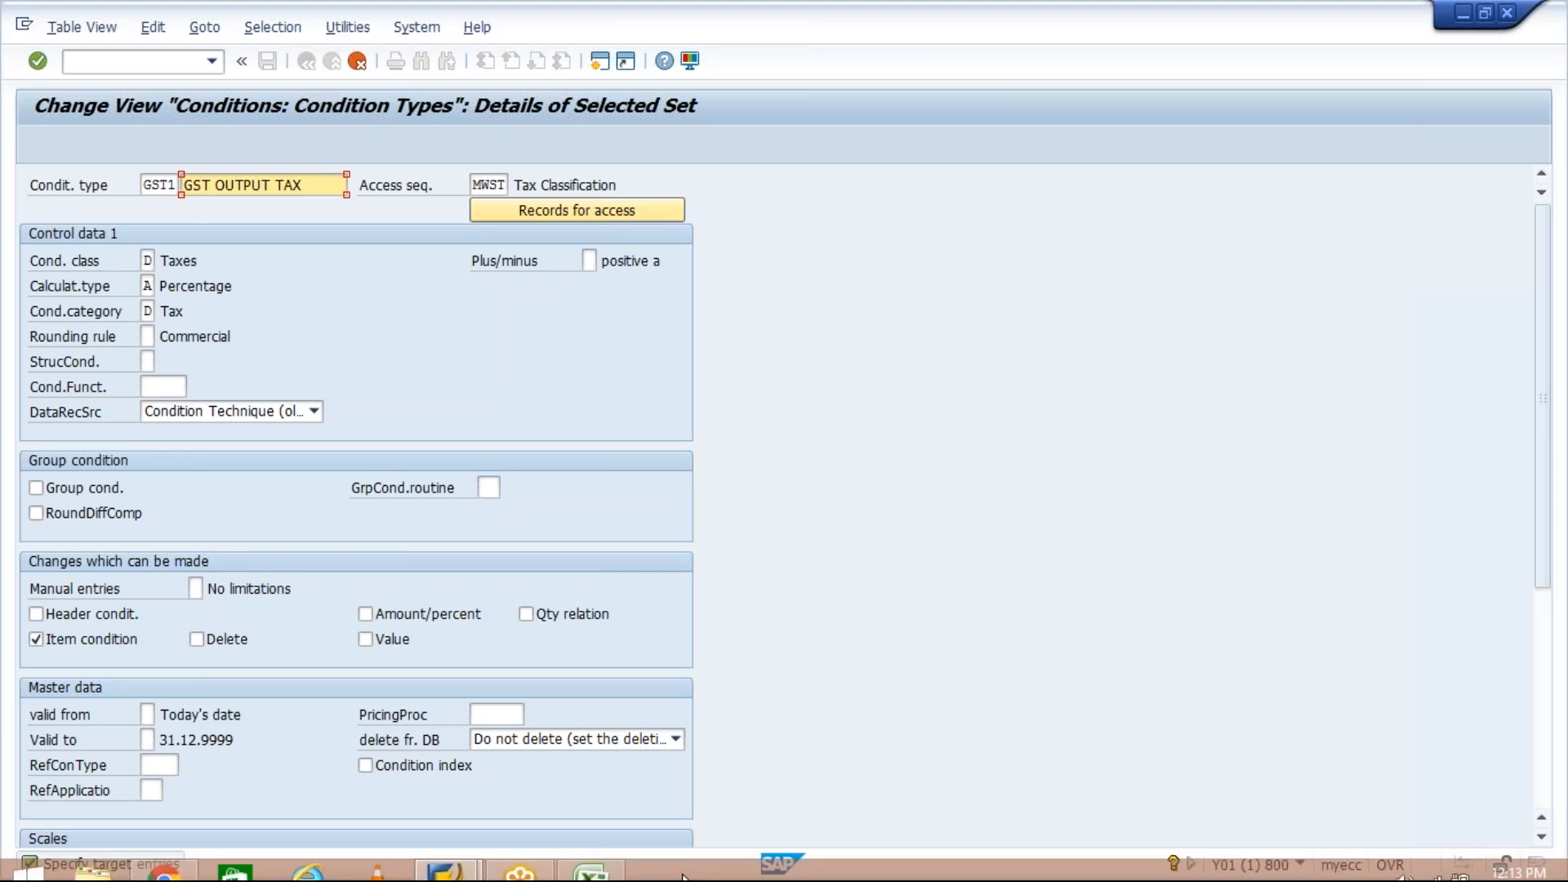
{"action": "left_click", "coordinate": [590, 871]}
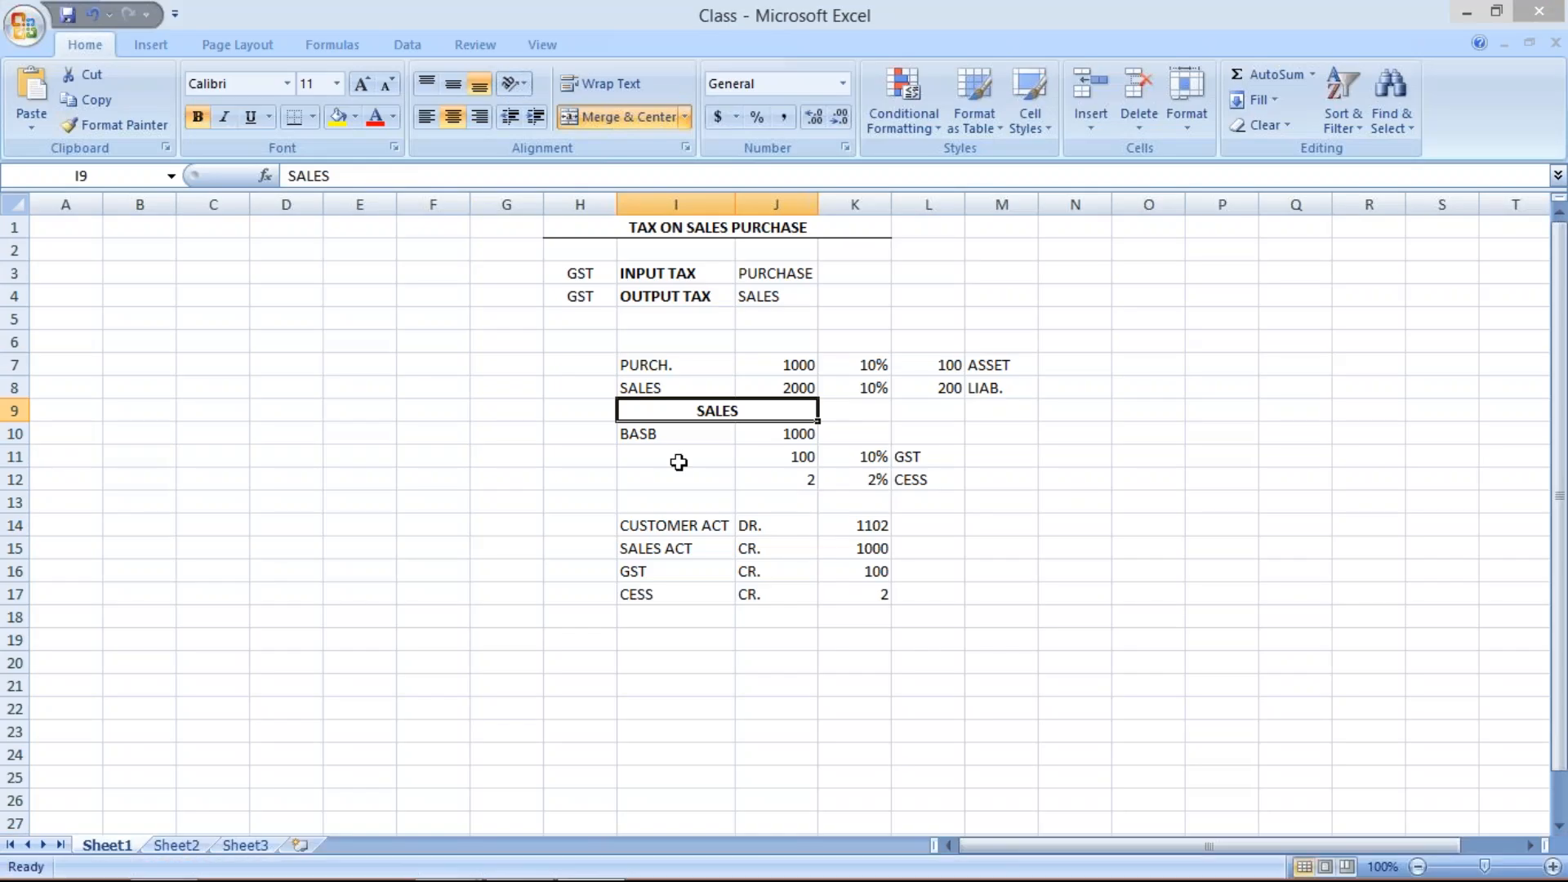
{"action": "left_click", "coordinate": [666, 457]}
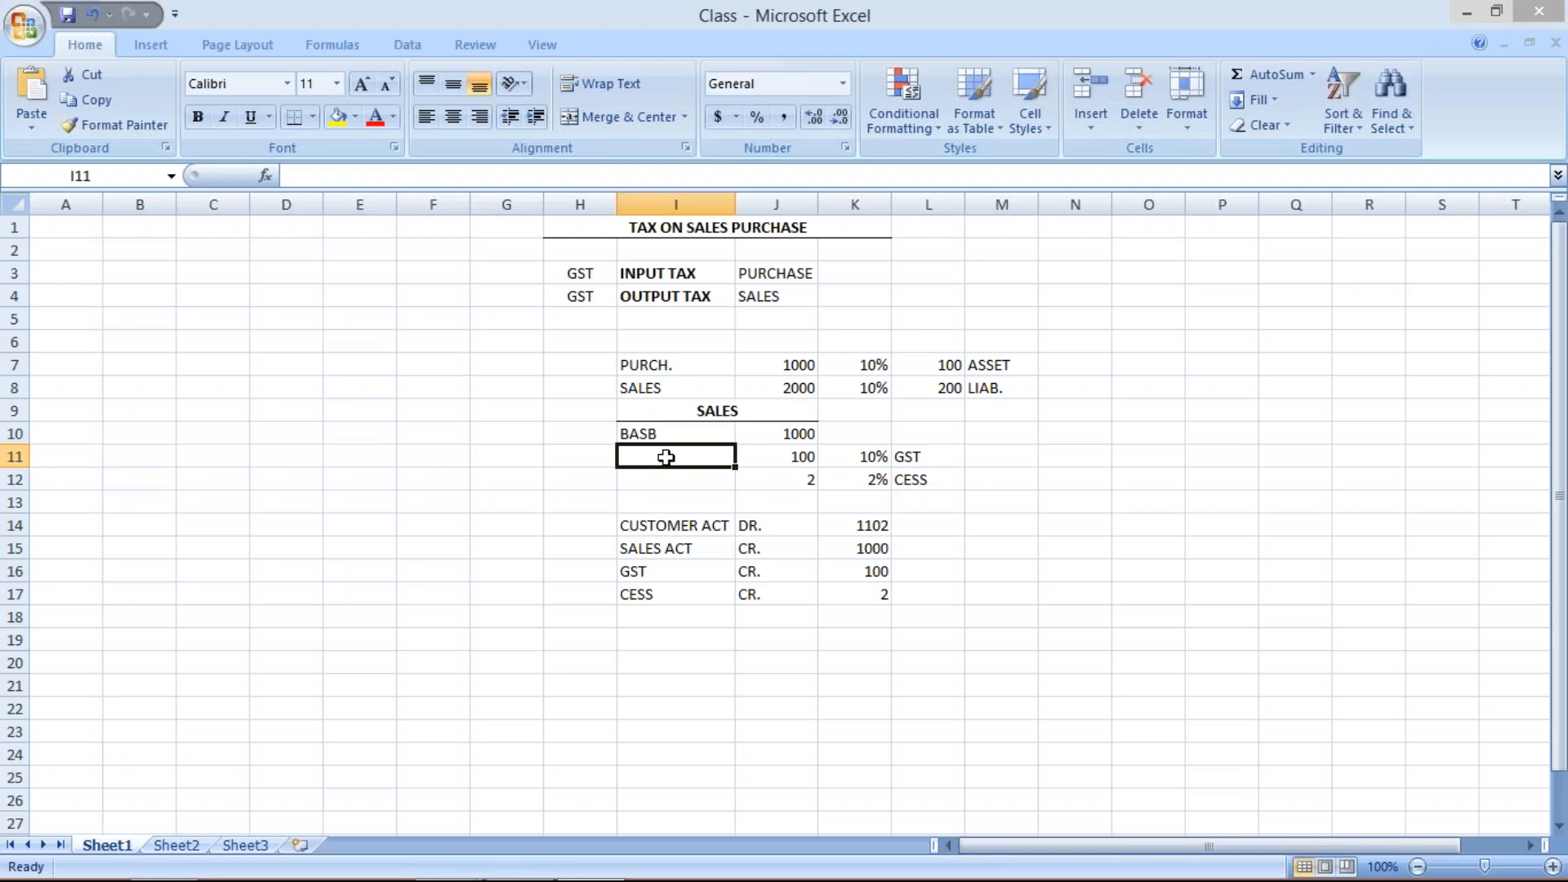
{"action": "type", "text": "GST1"}
{"action": "key", "text": "Return"}
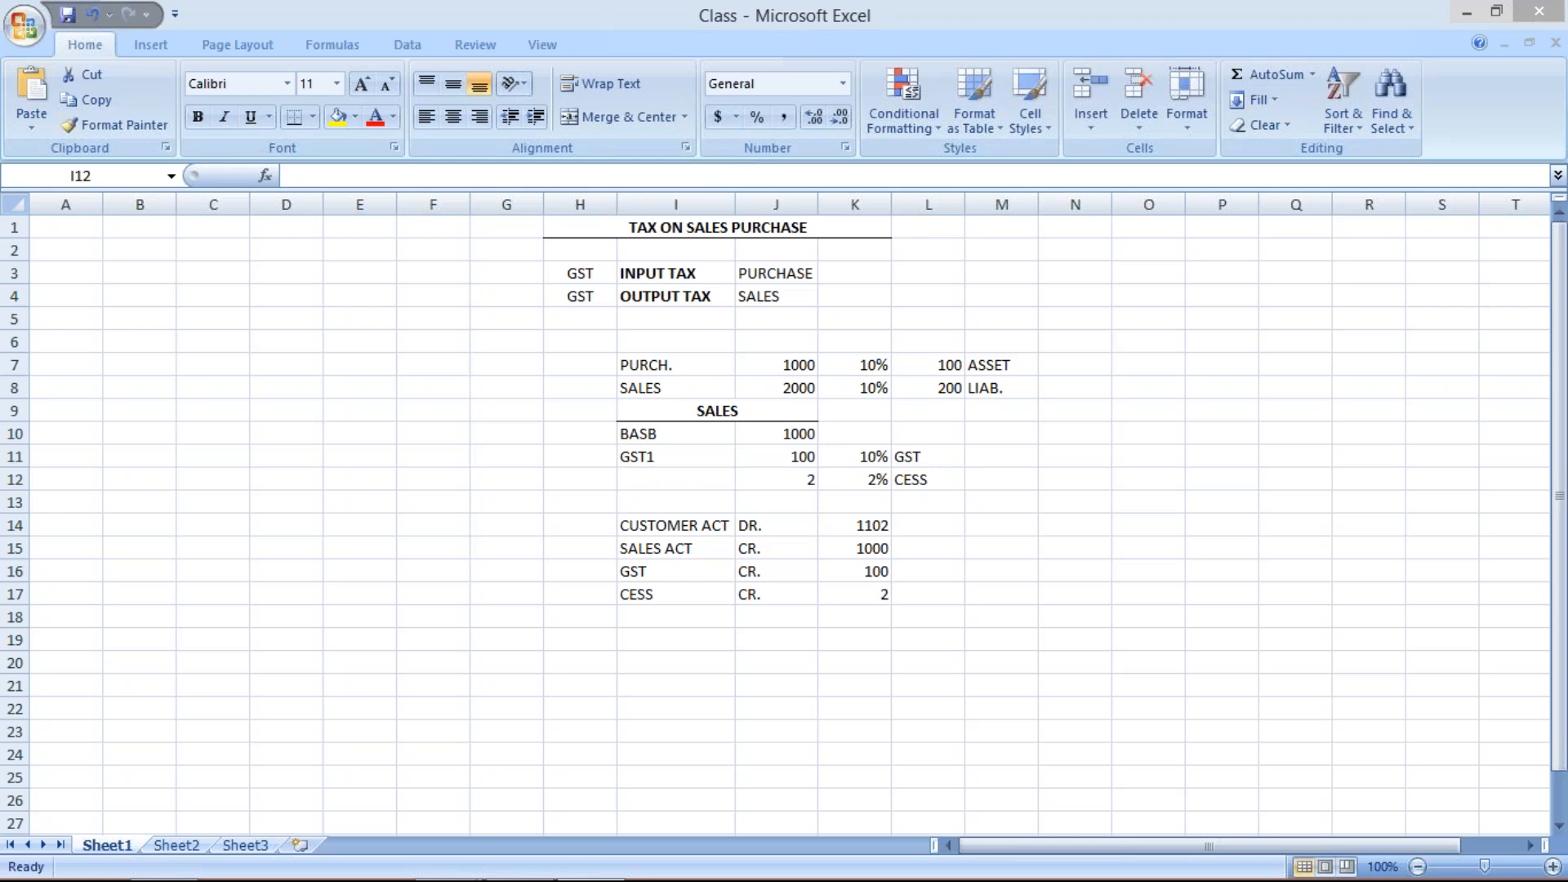
- Switch to SAP and copy condition type GST1 as new condition type GST2
{"action": "key", "text": "alt+Tab"}
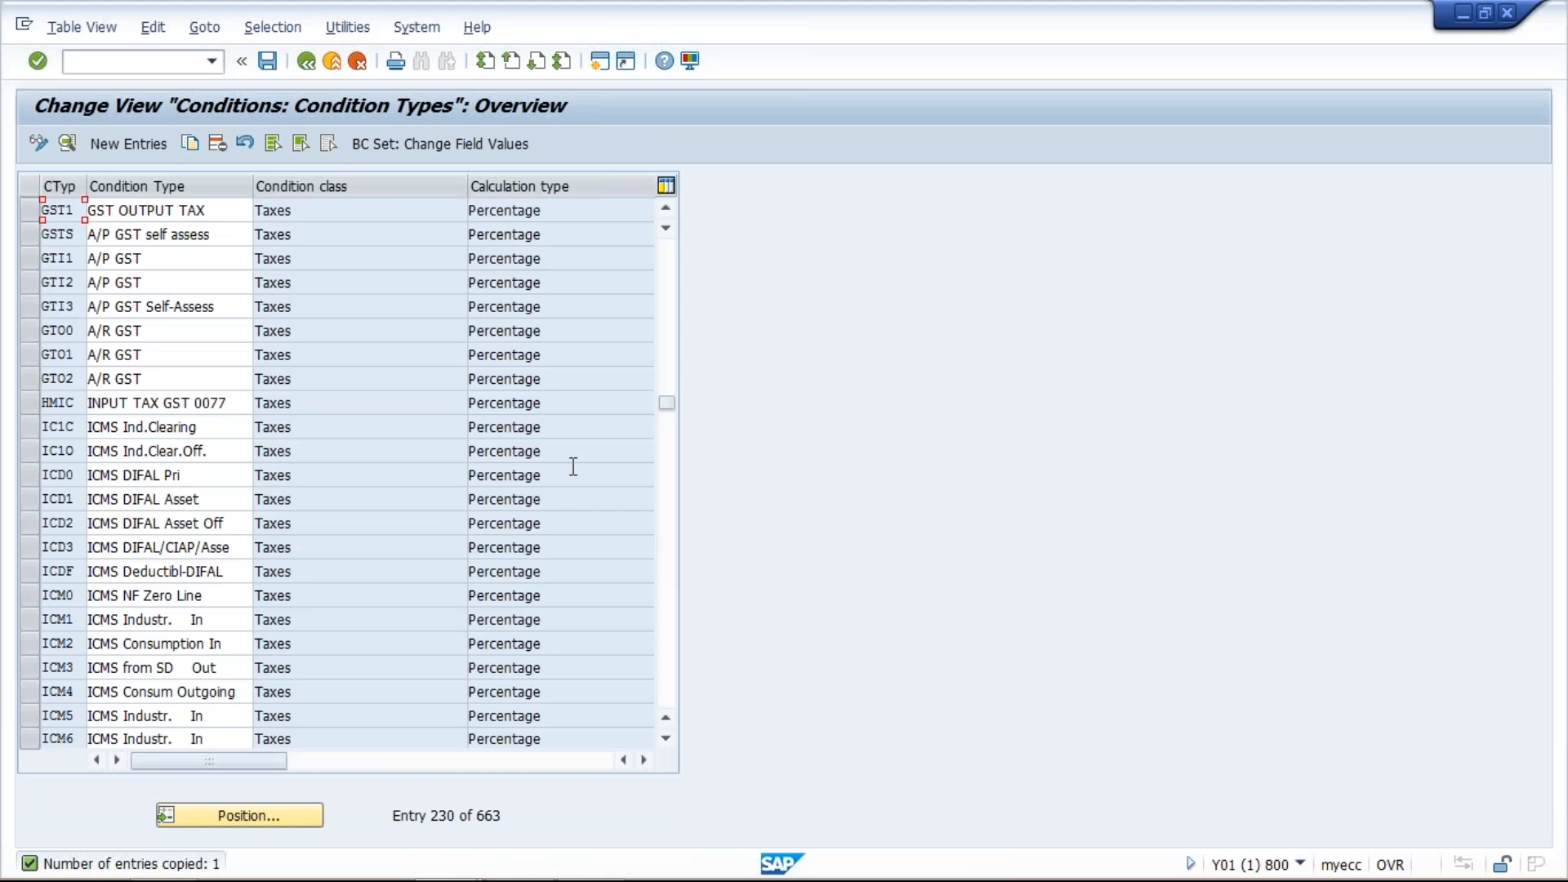
{"action": "left_click", "coordinate": [591, 857]}
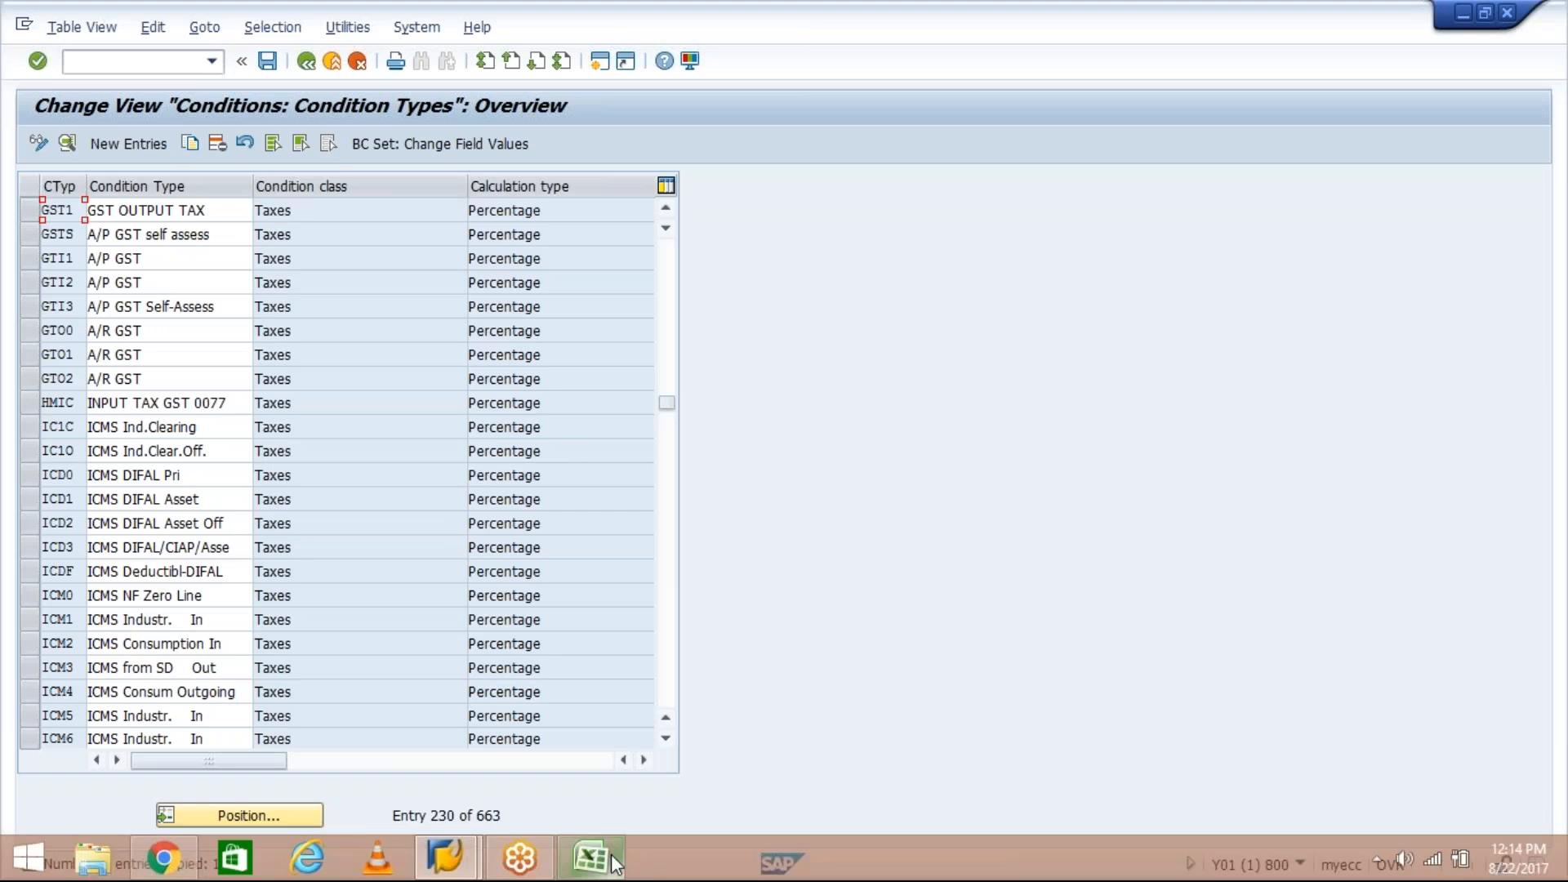
{"action": "mouse_move", "coordinate": [653, 874]}
{"action": "left_click", "coordinate": [447, 860]}
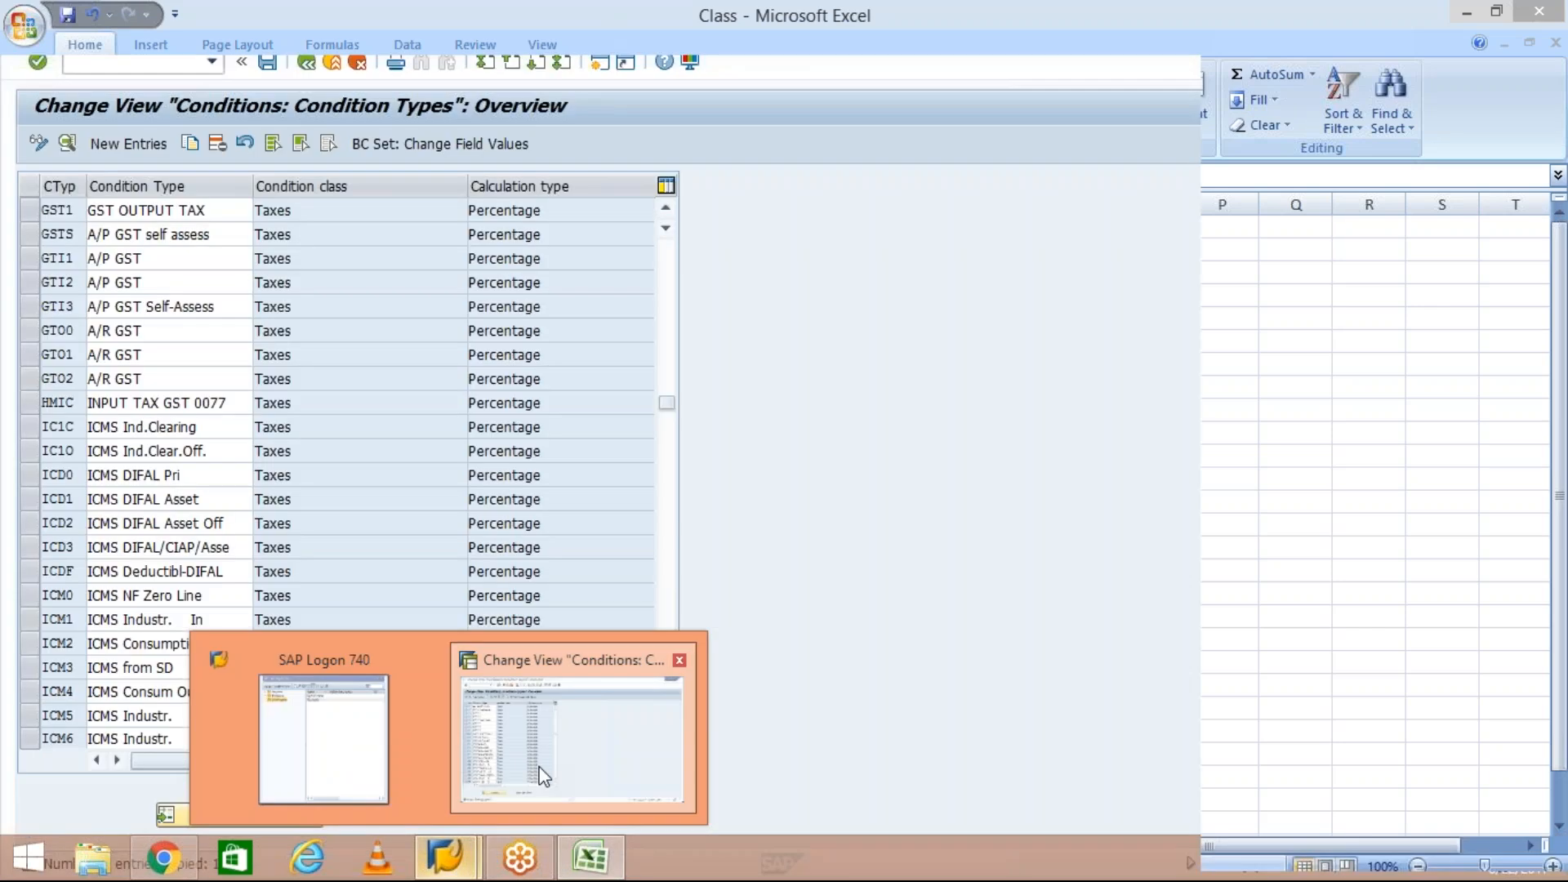
{"action": "left_click", "coordinate": [542, 771]}
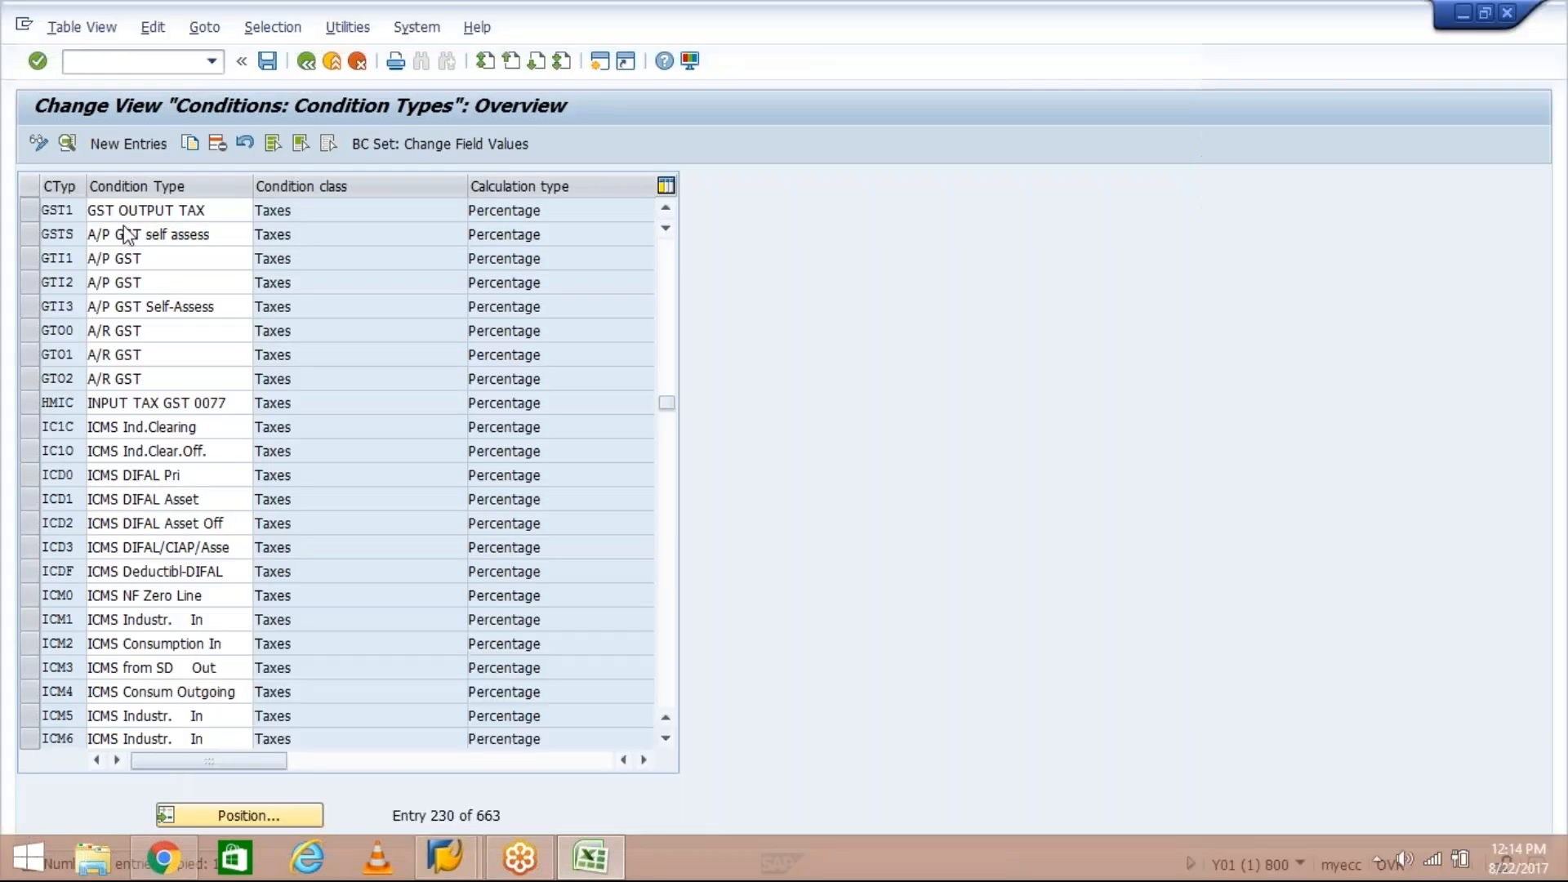
{"action": "left_click", "coordinate": [27, 209]}
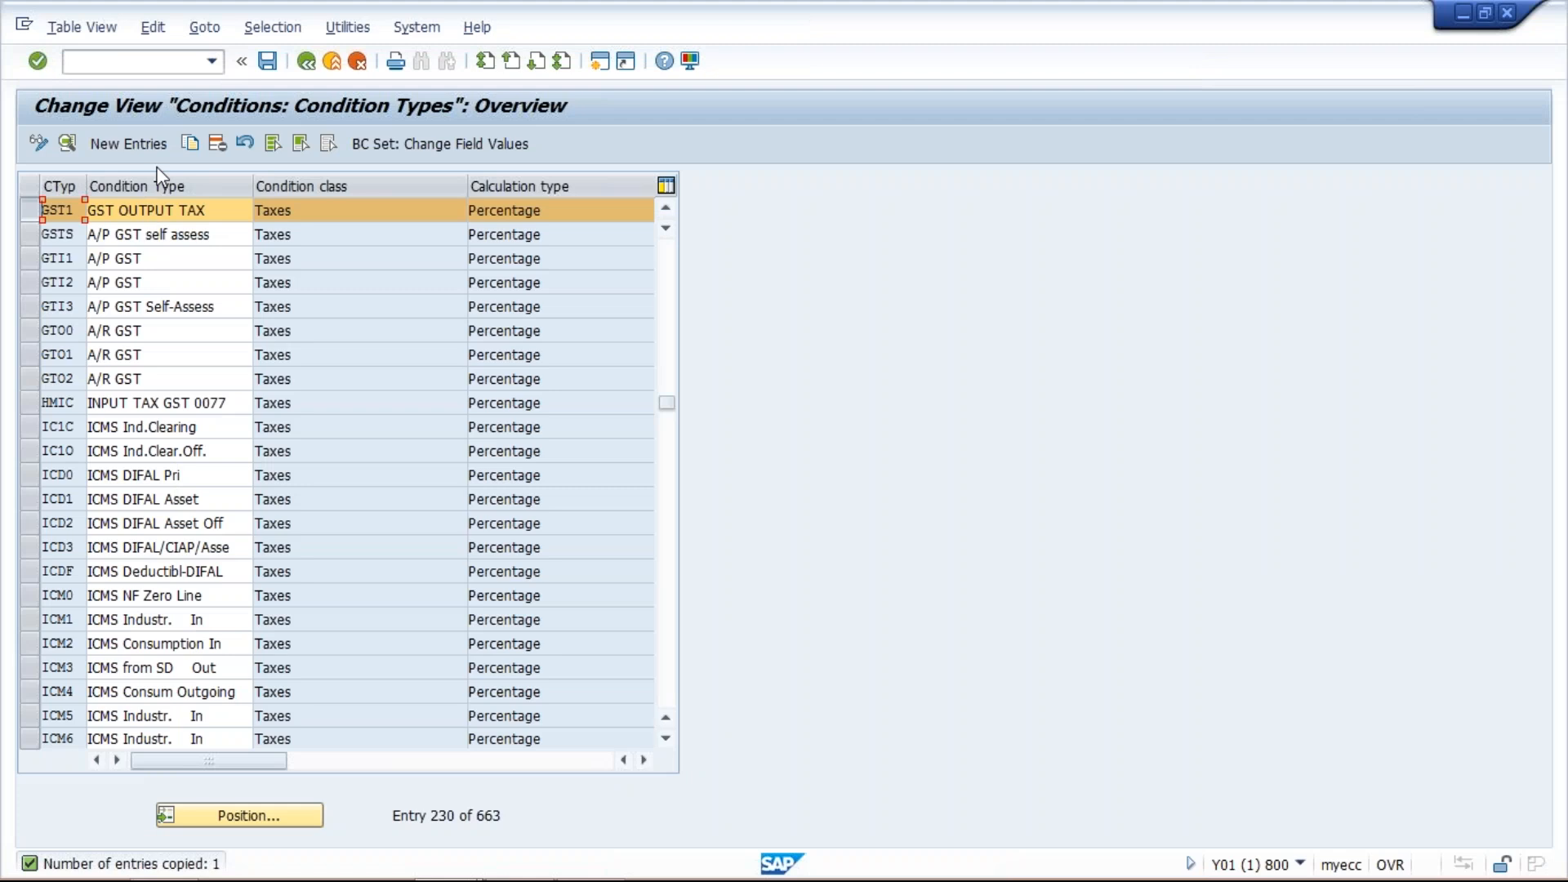
{"action": "left_click", "coordinate": [189, 147]}
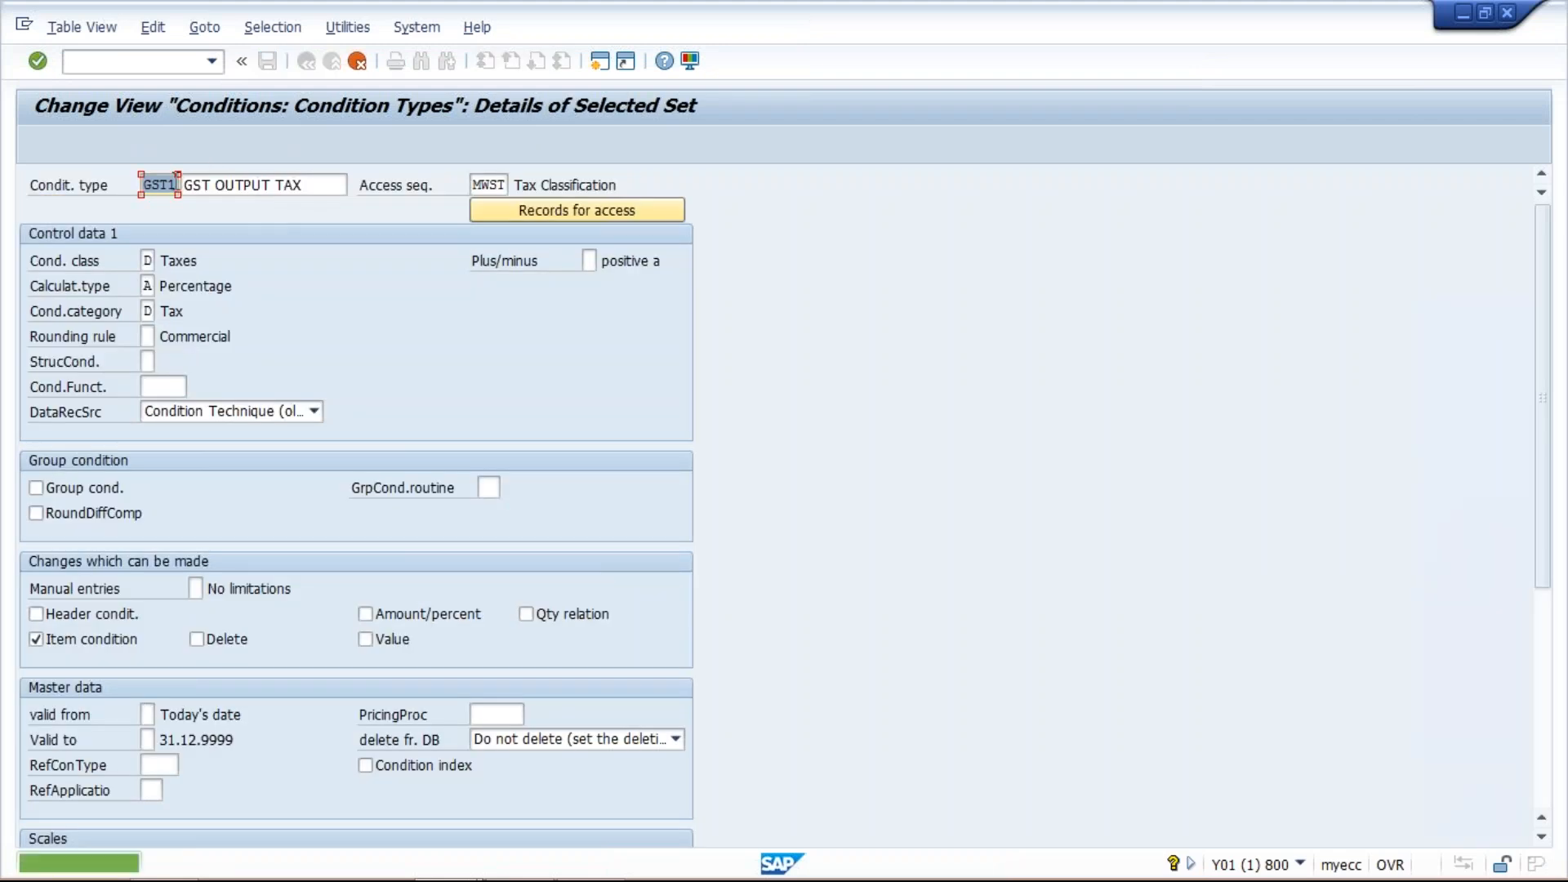
{"action": "key", "text": "BackSpace"}
{"action": "type", "text": "2"}
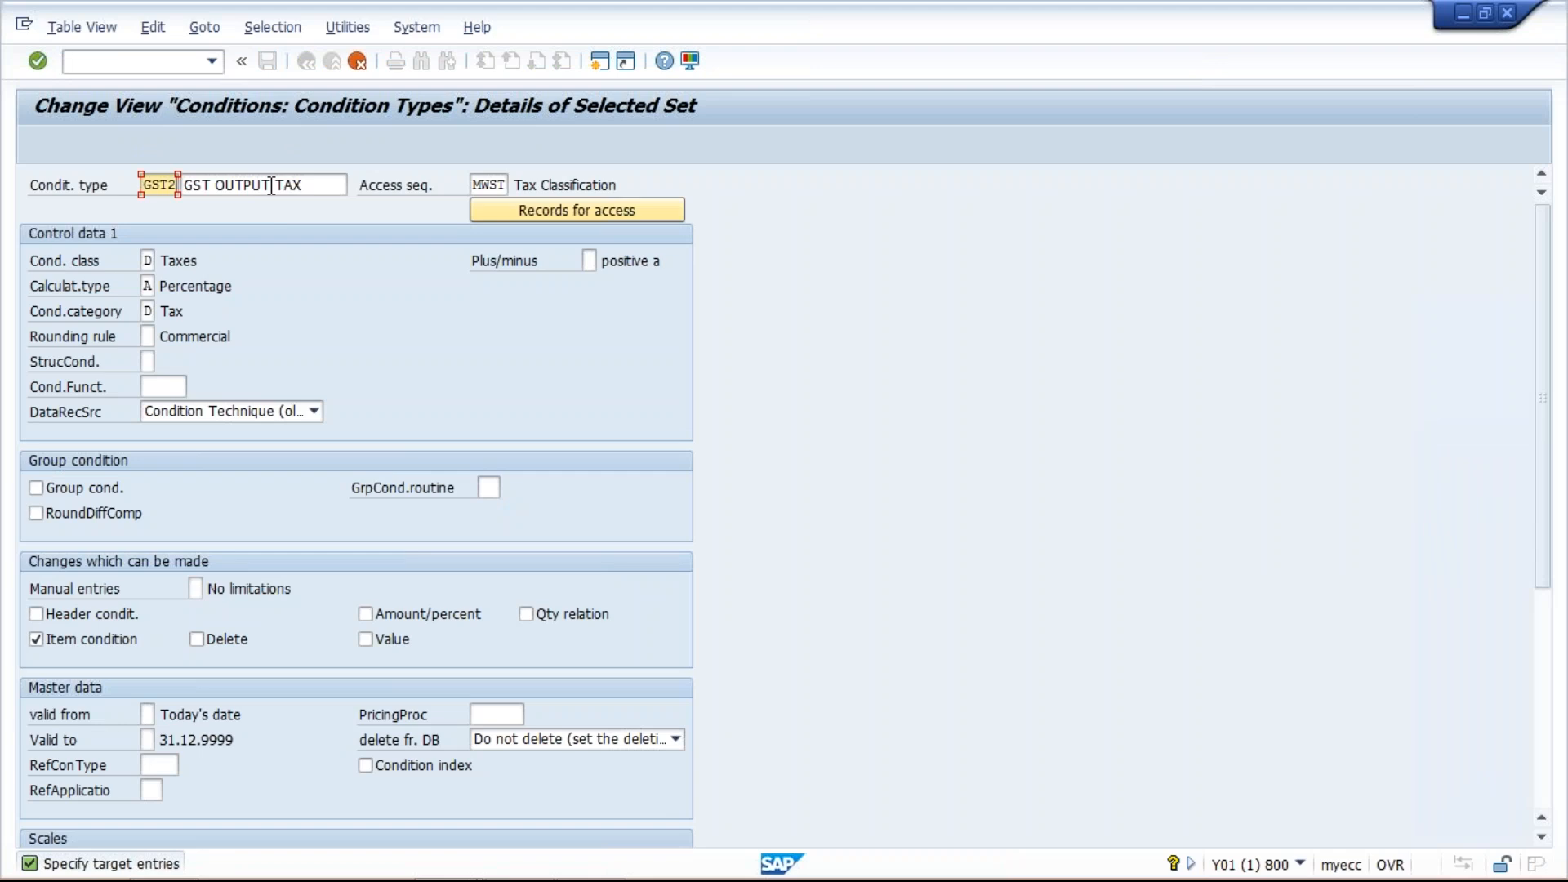
{"action": "key", "text": "Return"}
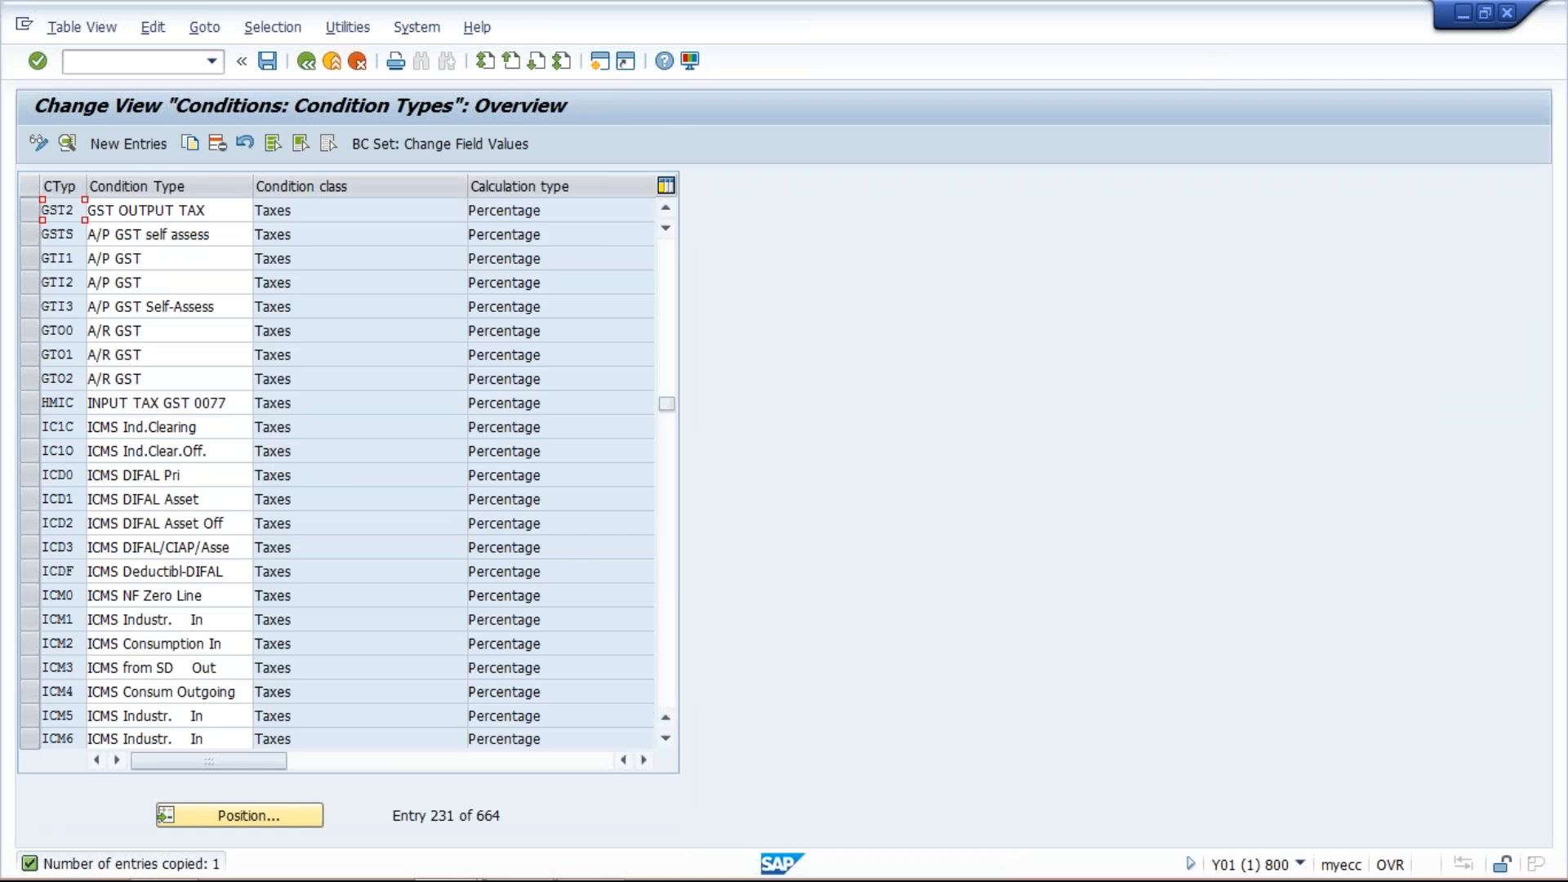
- Switch to the Excel sheet and label the cess row GST2 in I12
{"action": "left_click", "coordinate": [611, 867]}
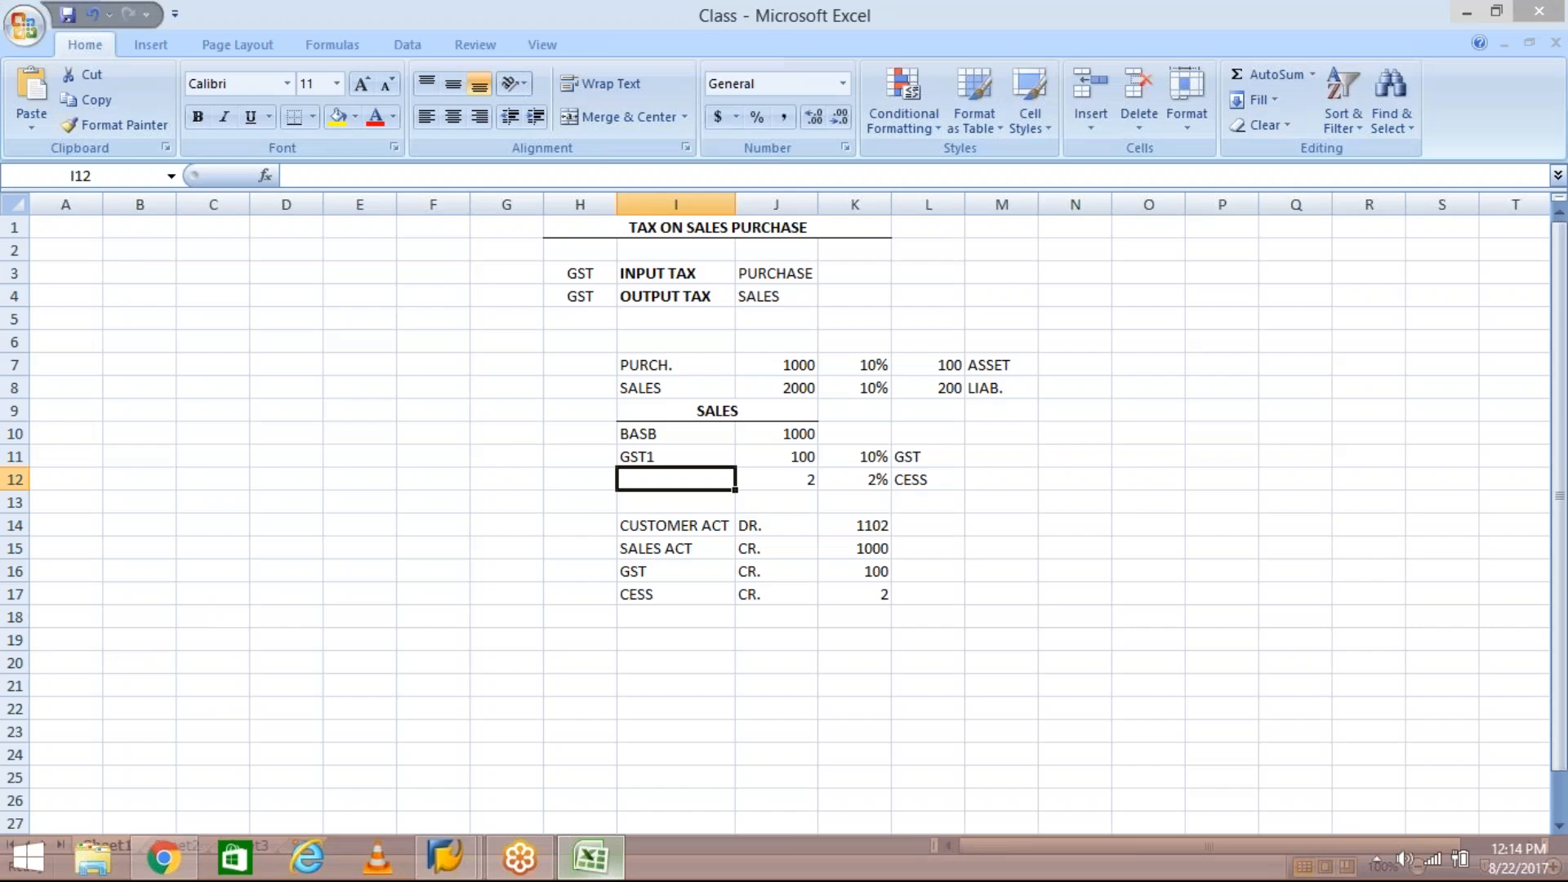
{"action": "type", "text": "GST2"}
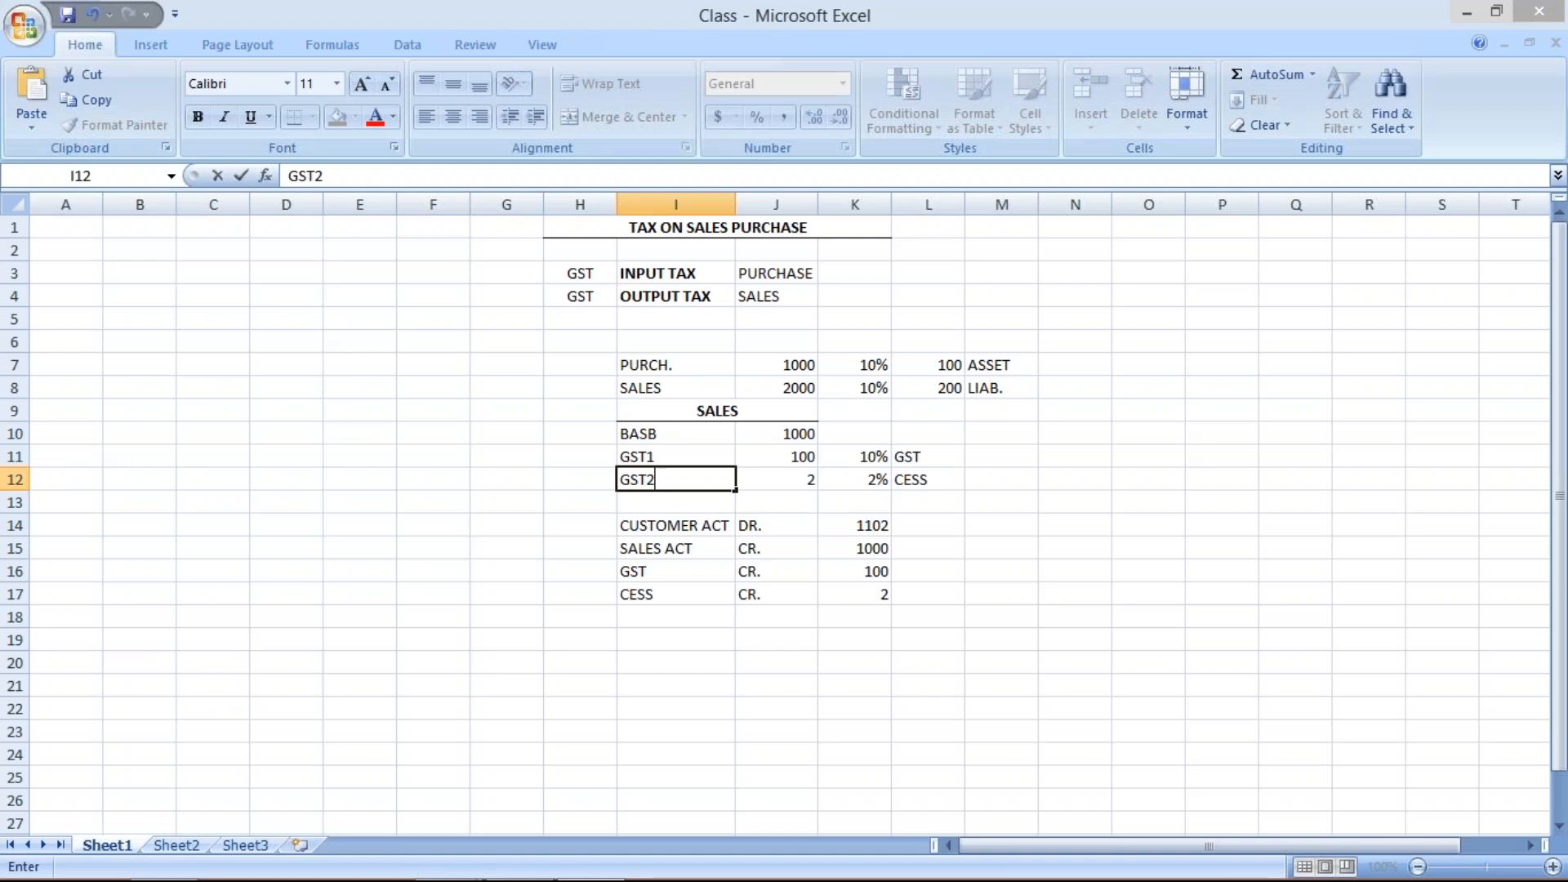
{"action": "key", "text": "Return"}
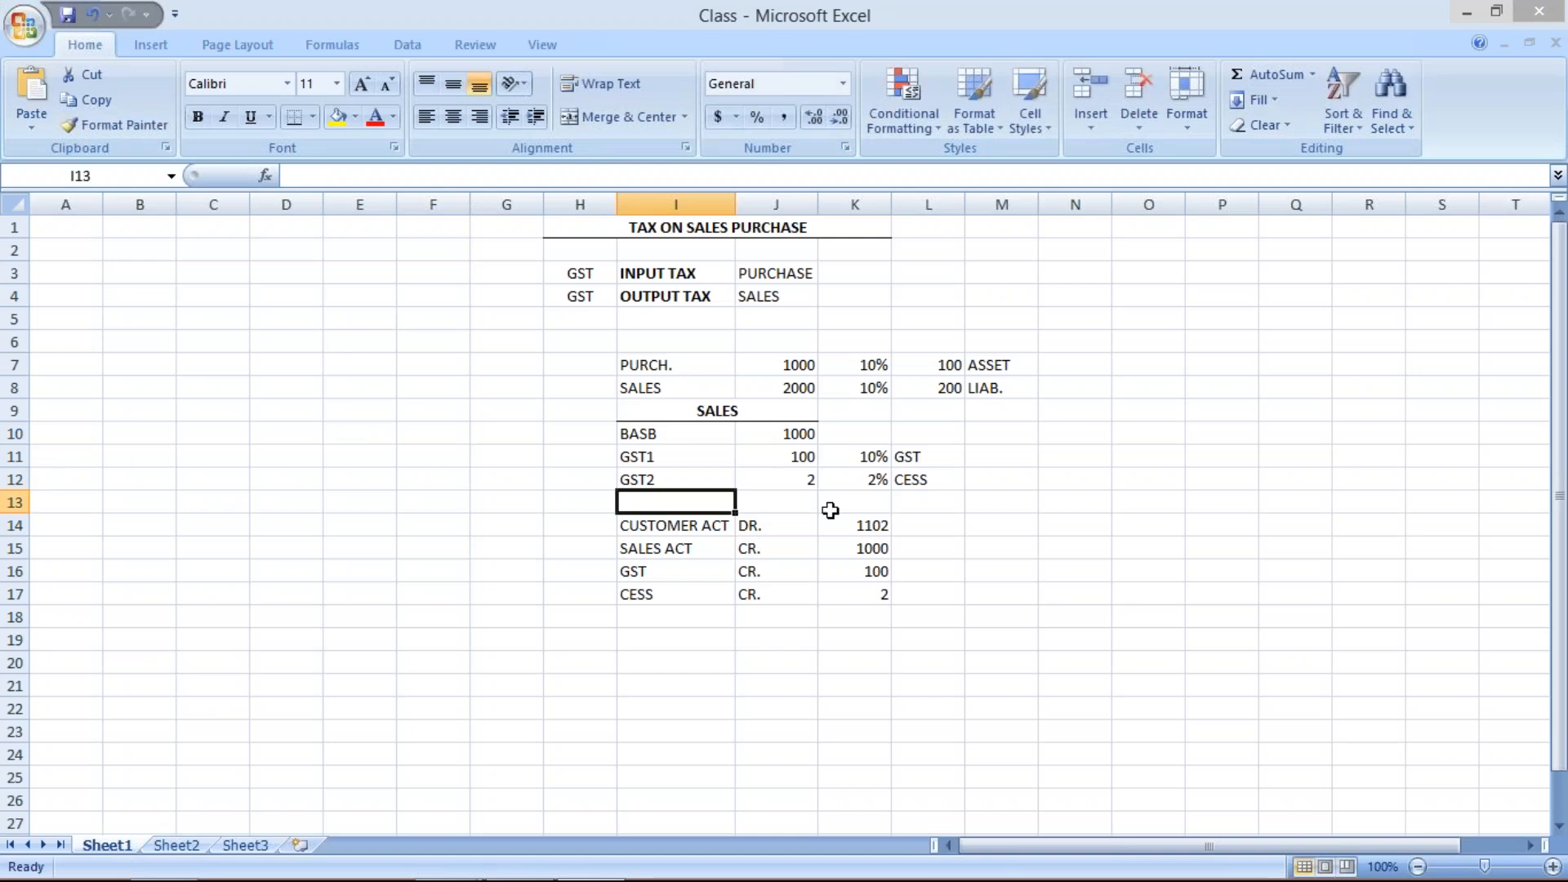
{"action": "left_click", "coordinate": [739, 460]}
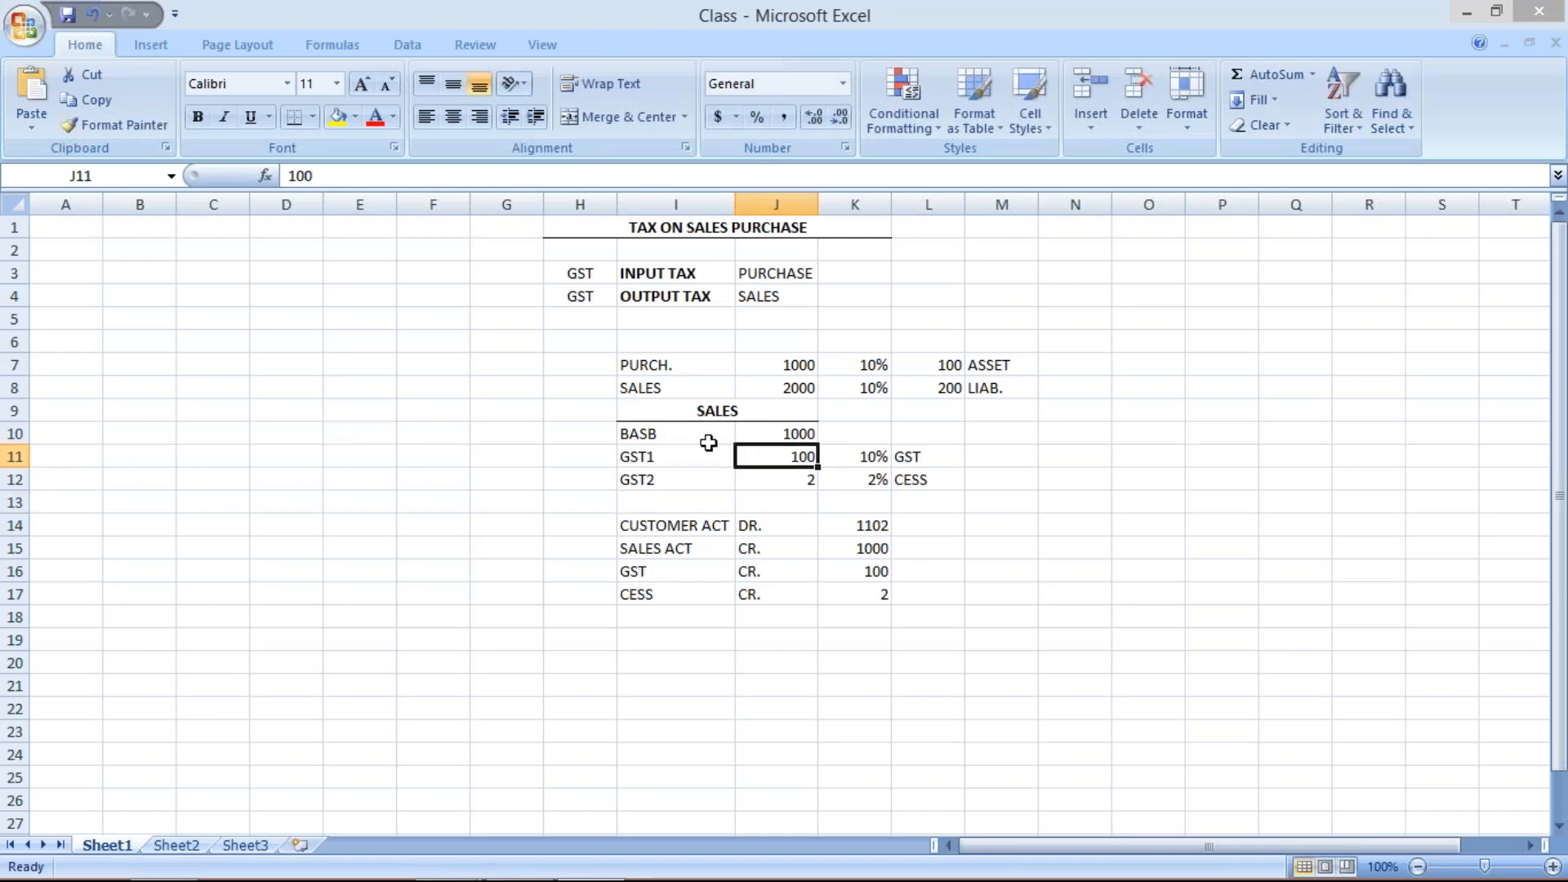
{"action": "left_click", "coordinate": [683, 411]}
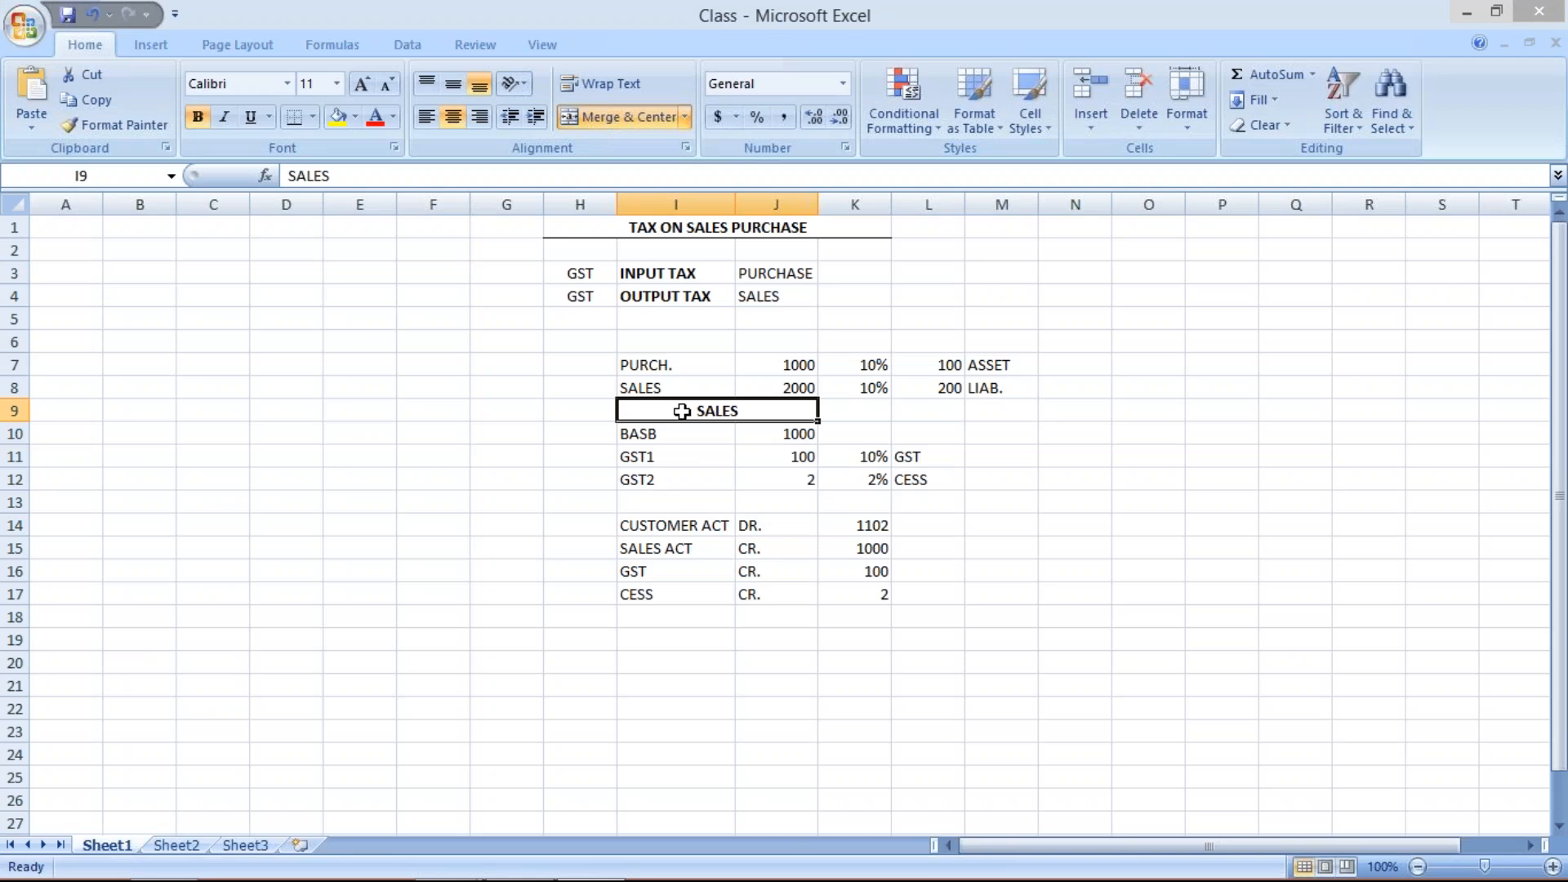
{"action": "left_click", "coordinate": [681, 456]}
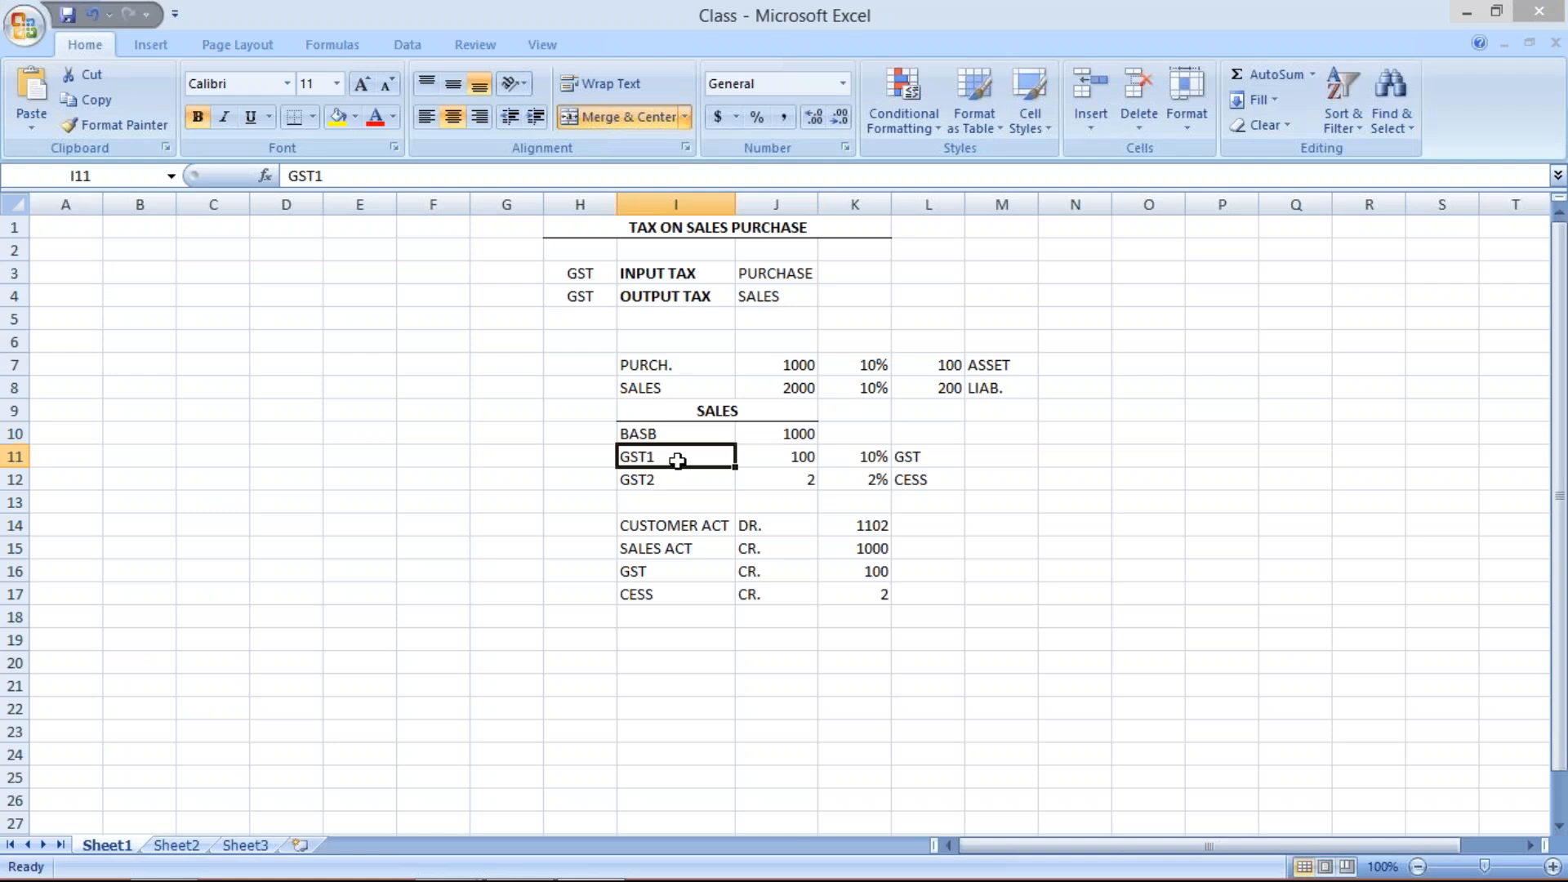
{"action": "left_click", "coordinate": [676, 439]}
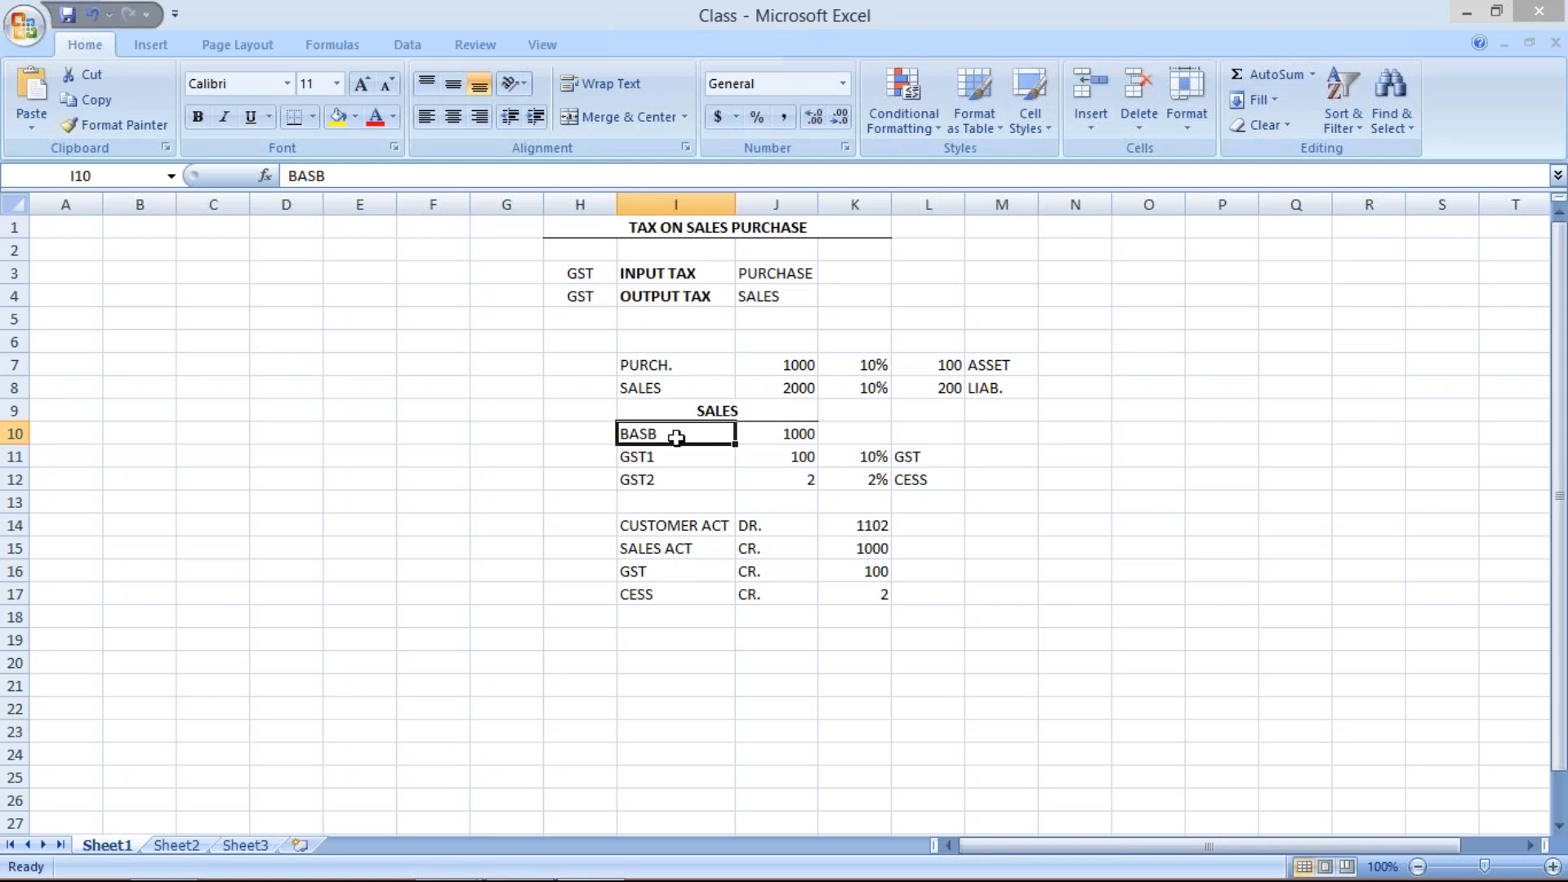
- Switch to SAP, find input tax condition type MWVS and copy it as new condition type GST3
{"action": "mouse_move", "coordinate": [482, 870]}
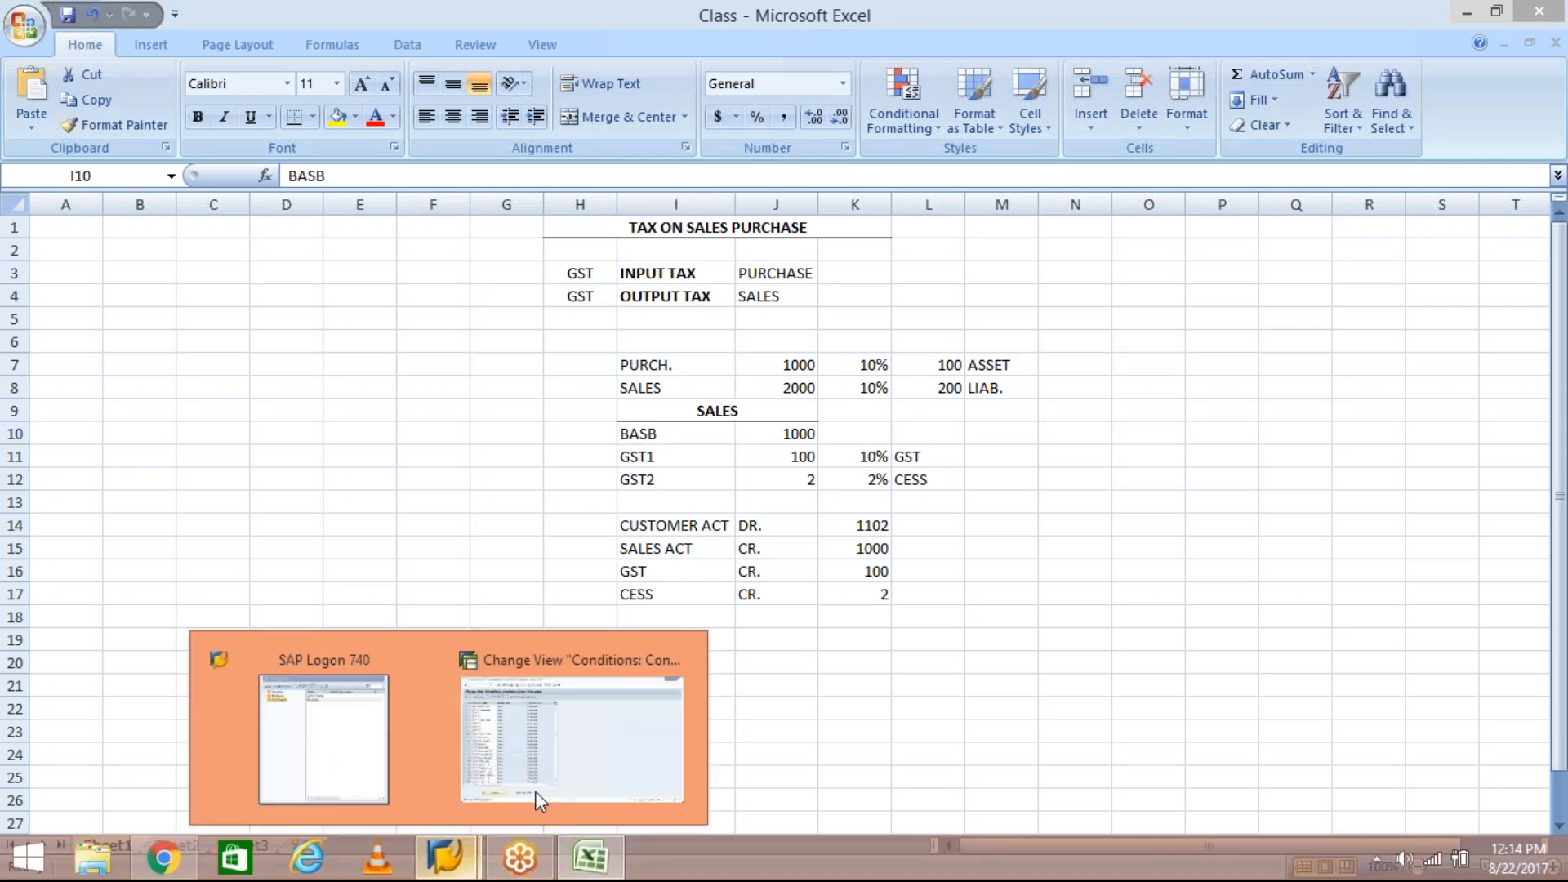
{"action": "left_click", "coordinate": [574, 762]}
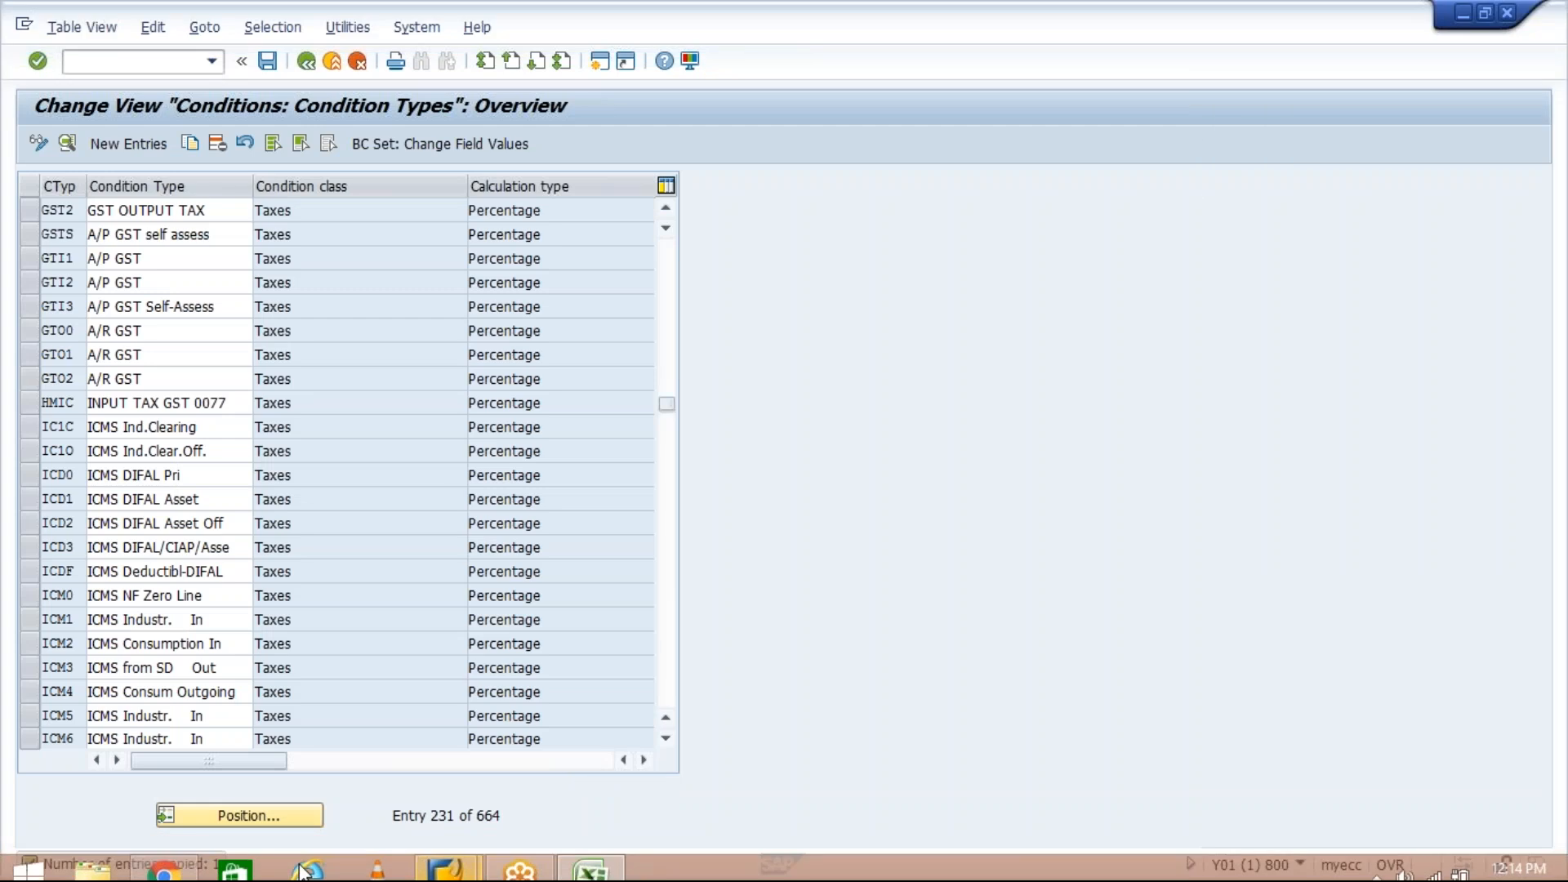
{"action": "left_click", "coordinate": [256, 811]}
{"action": "type", "text": "MWVS"}
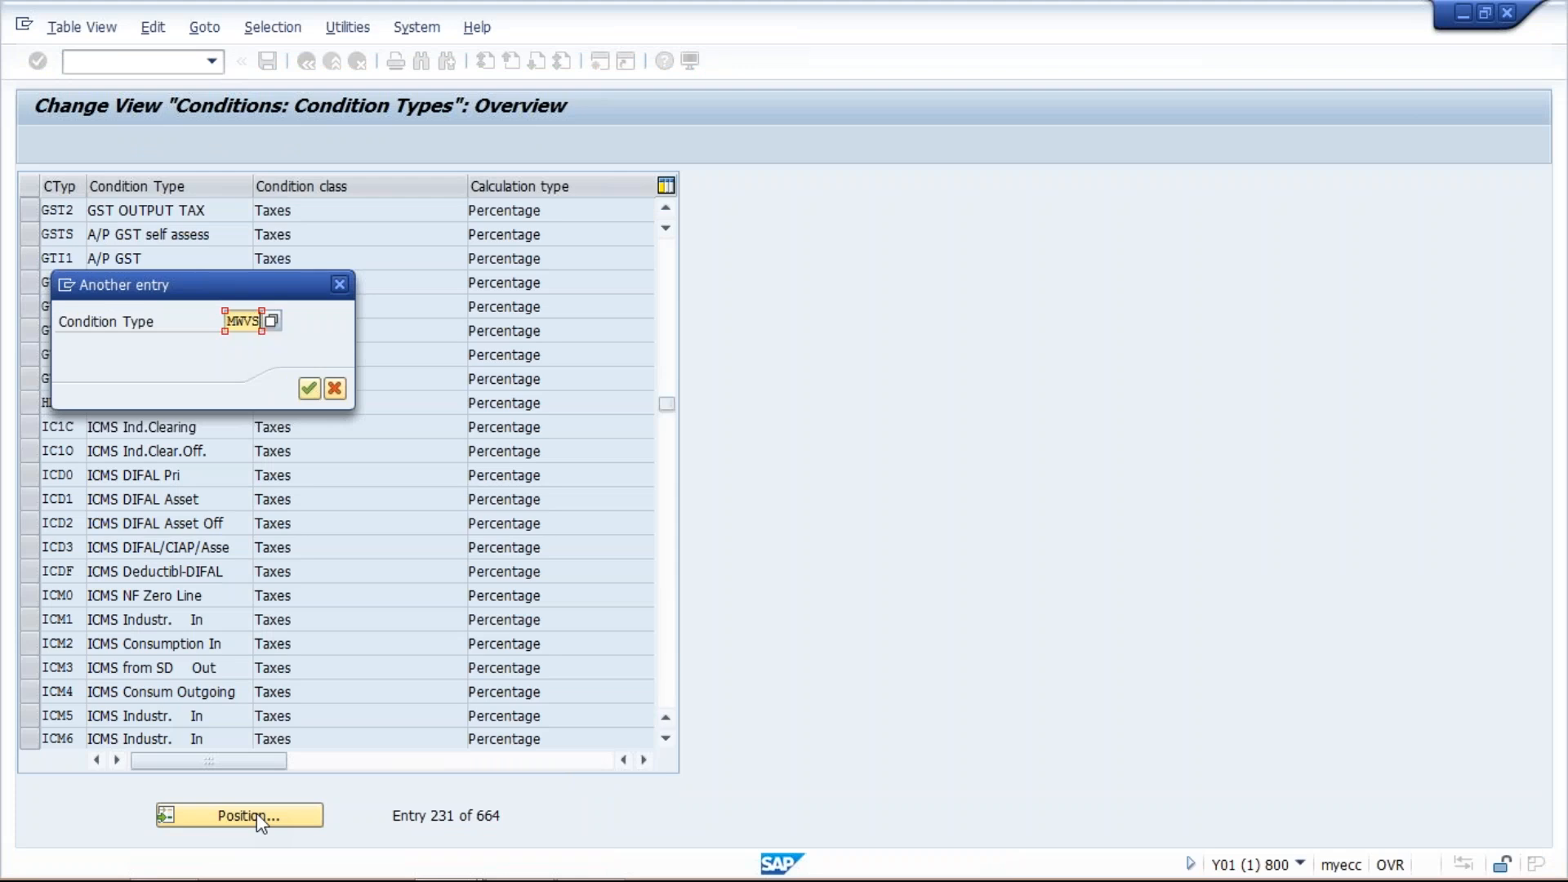
{"action": "key", "text": "Return"}
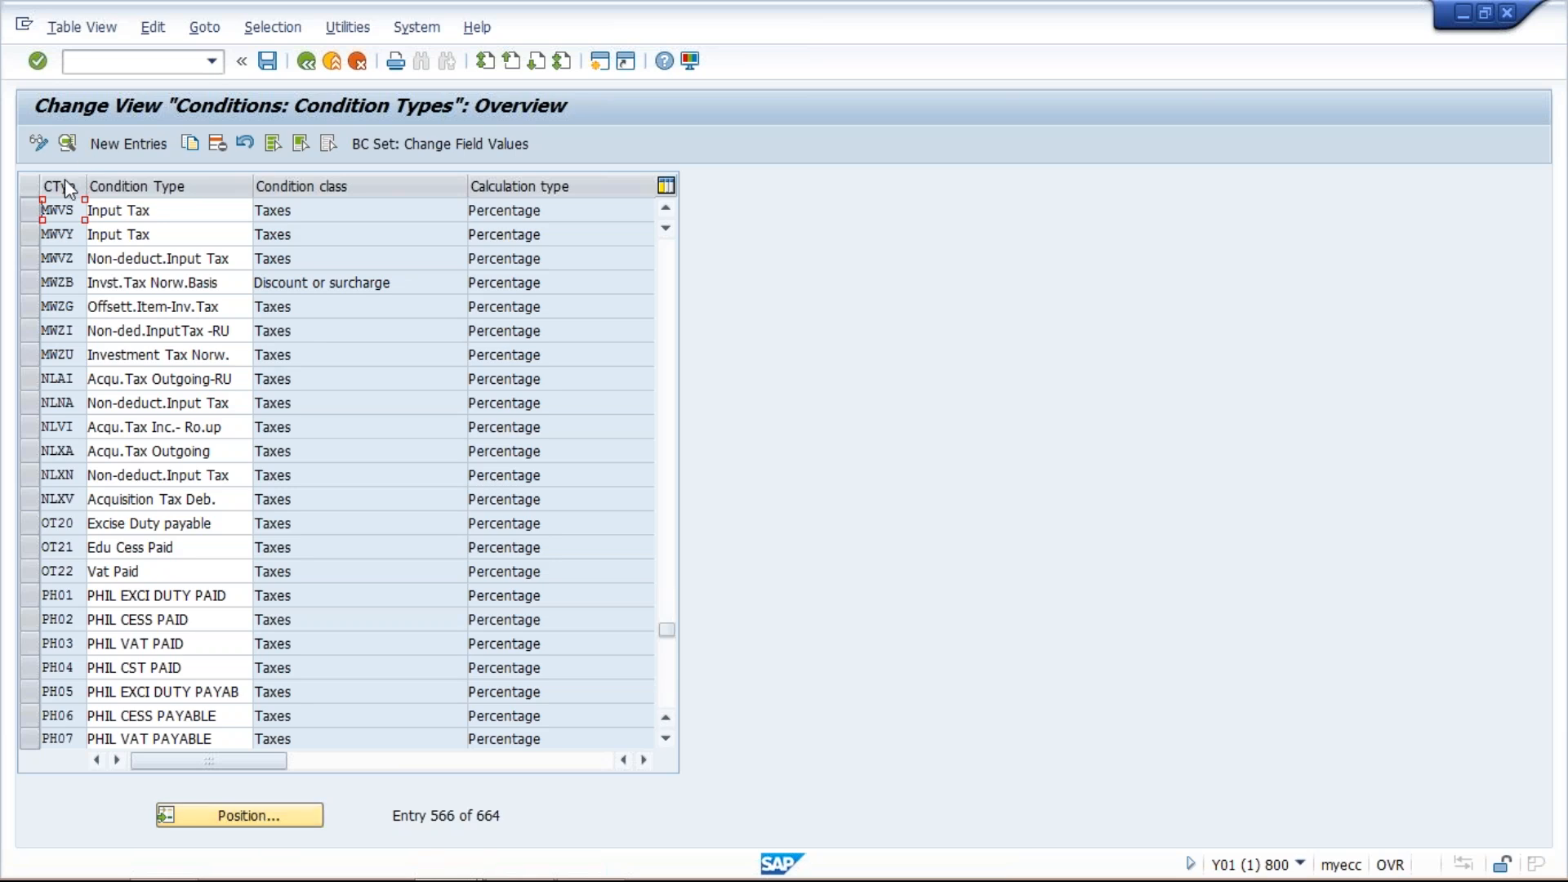
{"action": "left_click", "coordinate": [26, 209]}
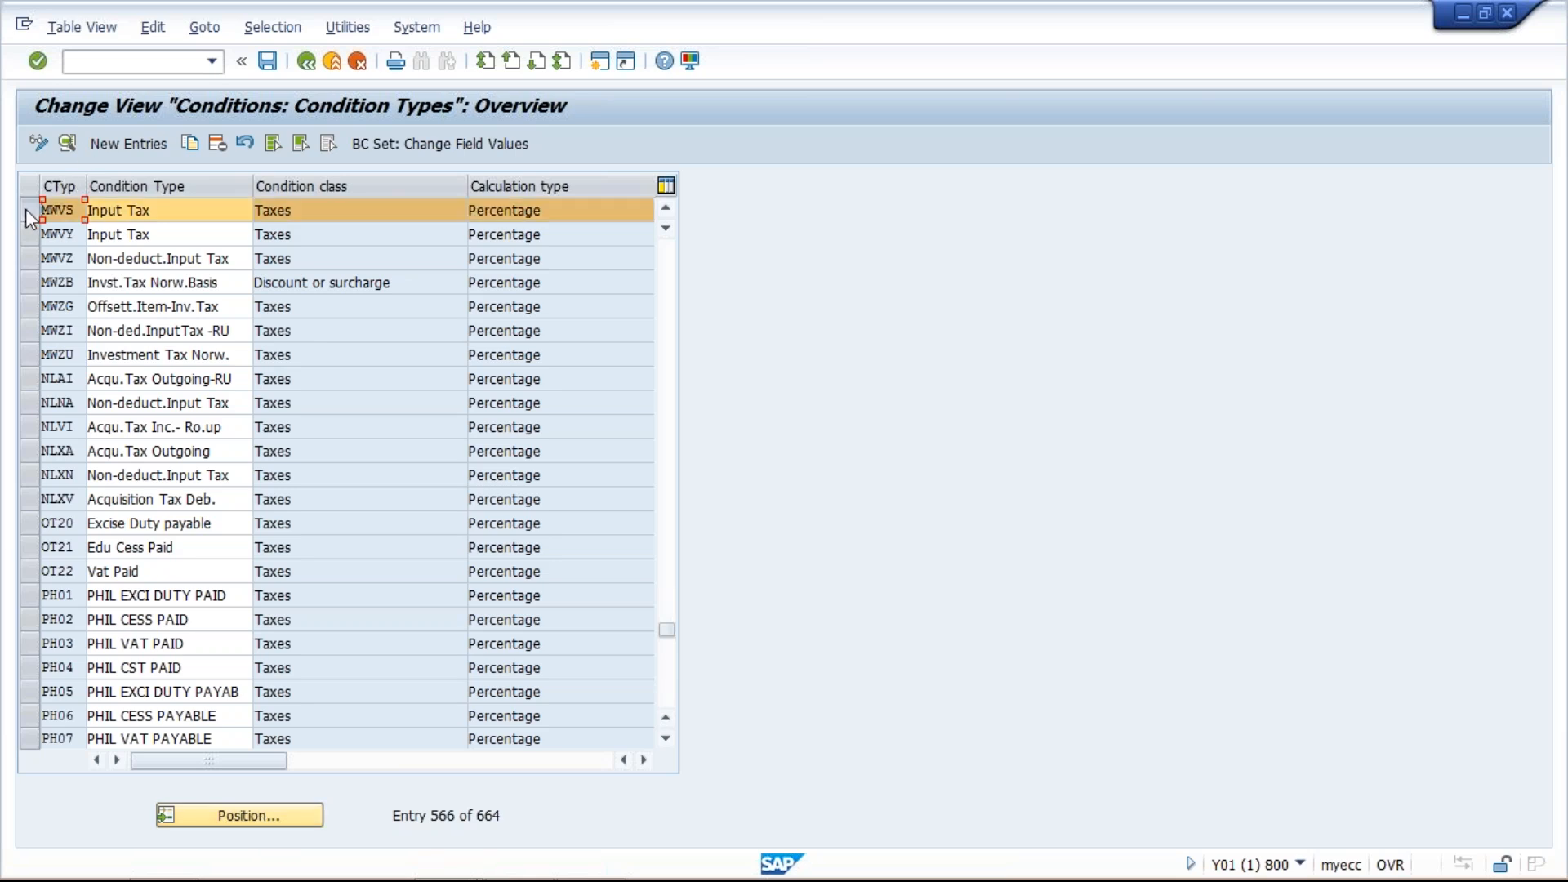
{"action": "left_click", "coordinate": [187, 142]}
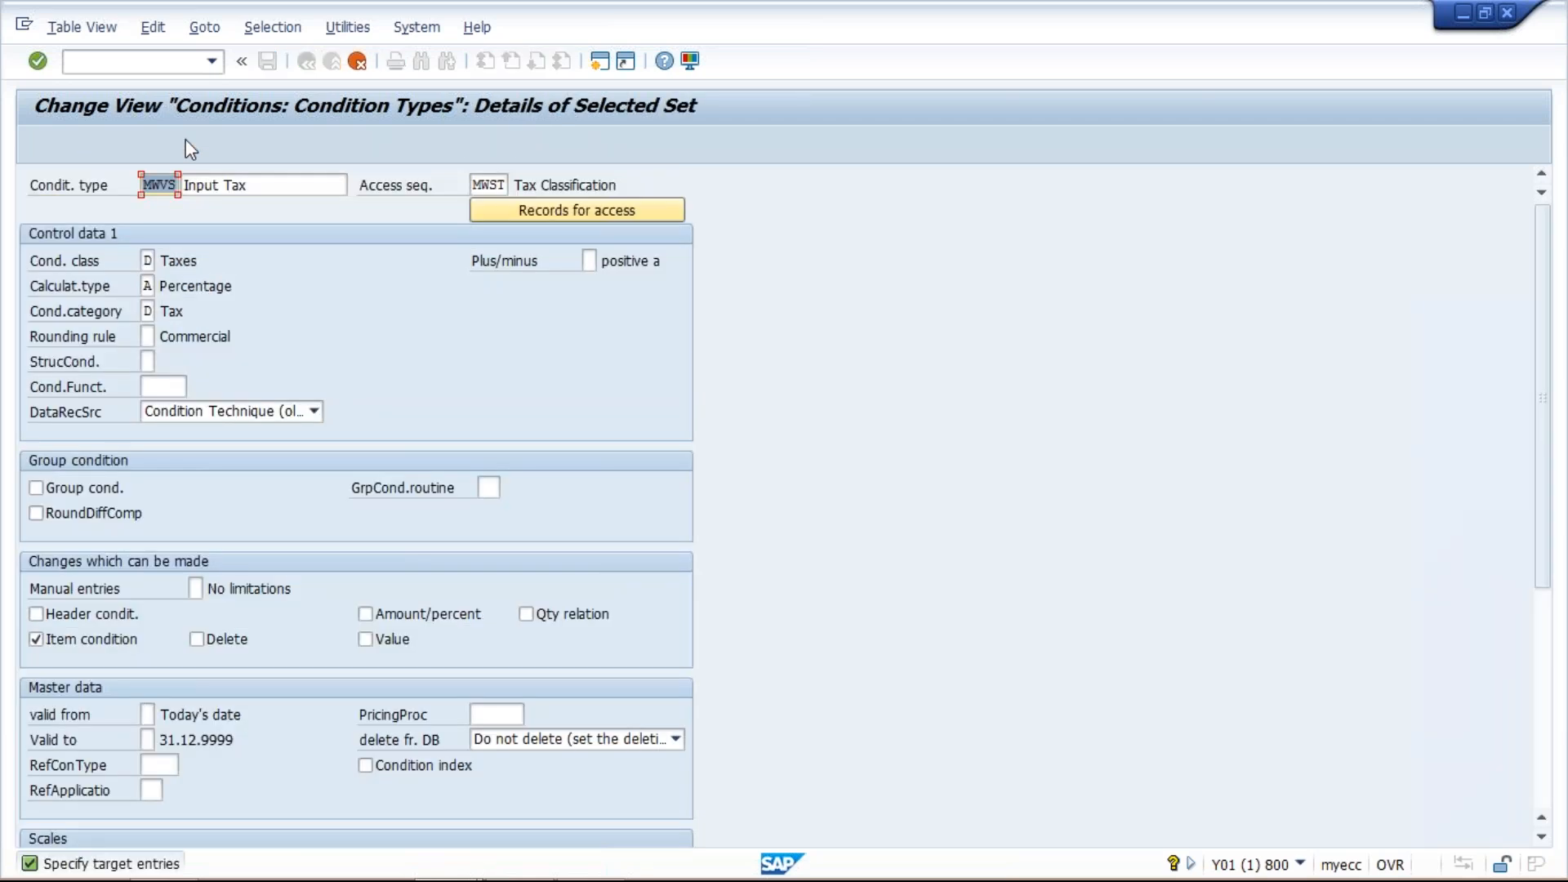
{"action": "type", "text": "GS"}
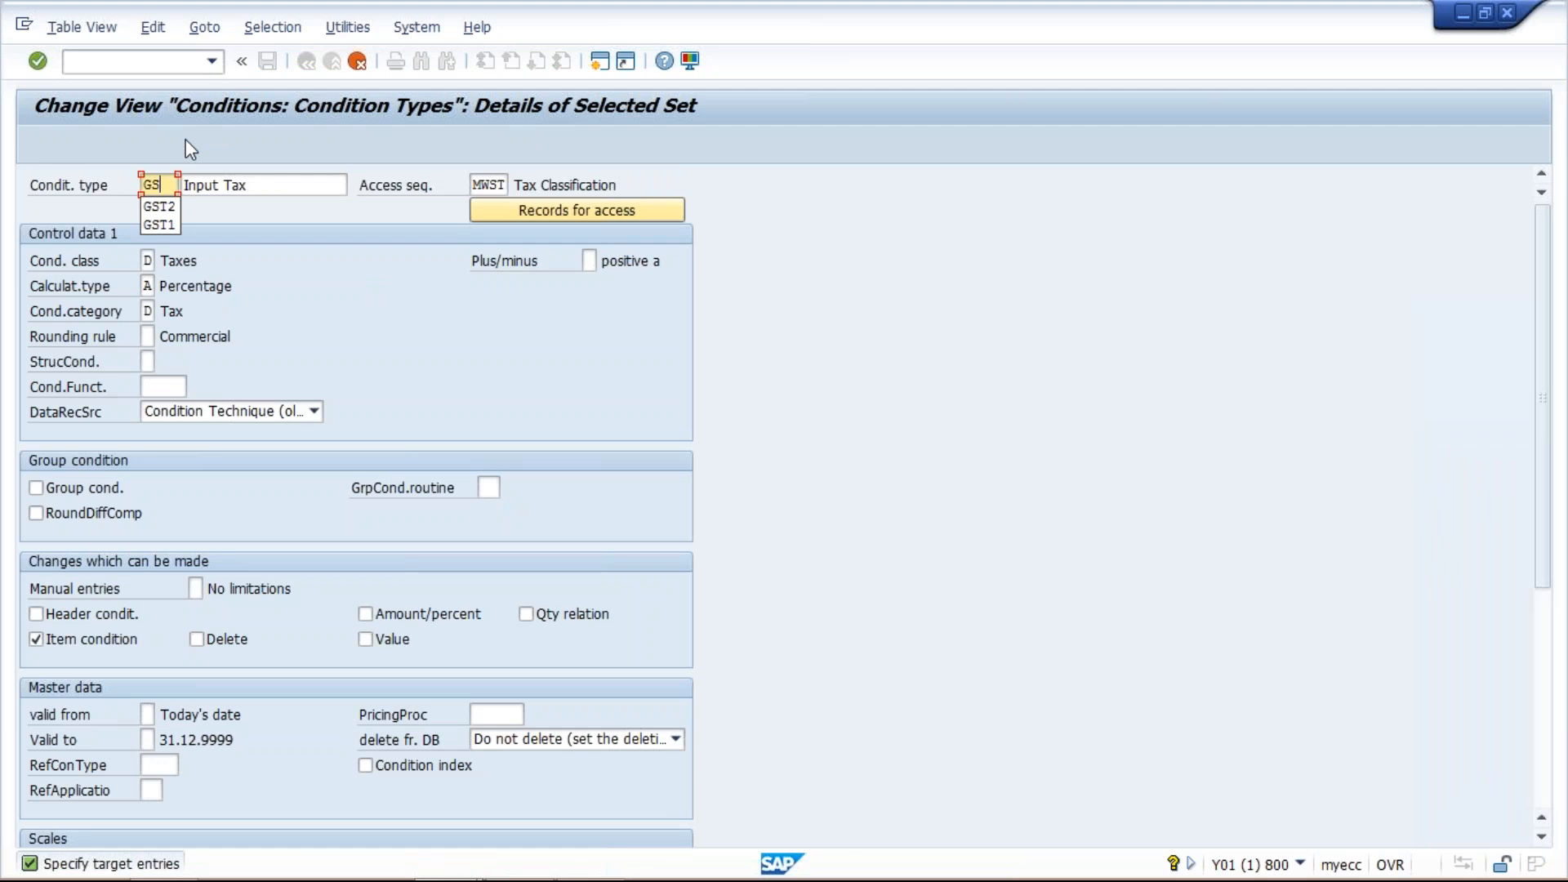
{"action": "type", "text": "T3"}
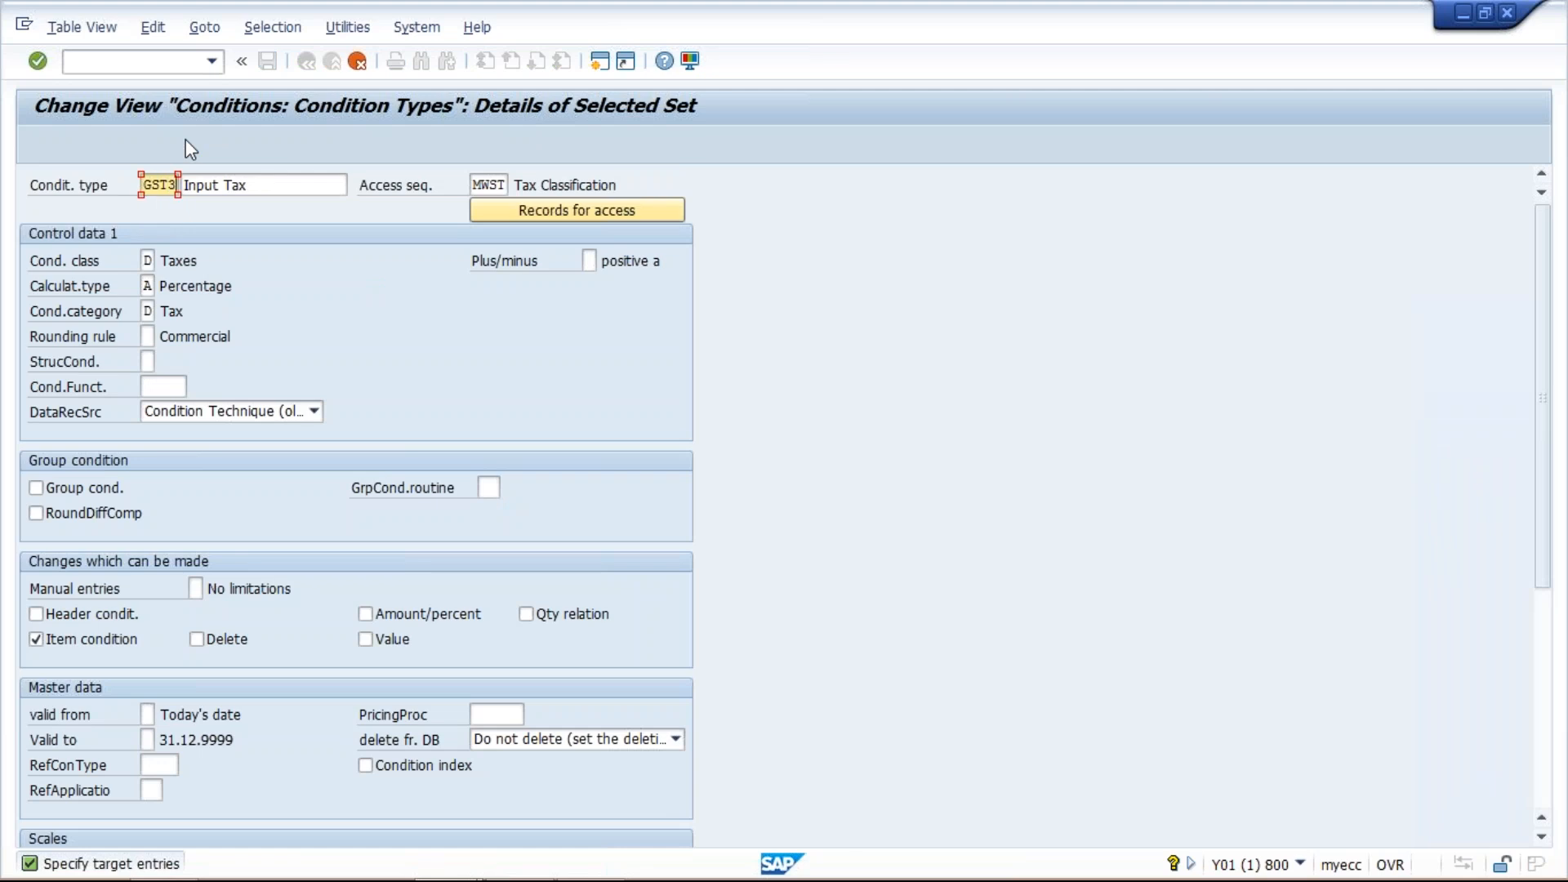
- Set the description of condition type GST3 to GST INPUT TAX
{"action": "left_click", "coordinate": [254, 184]}
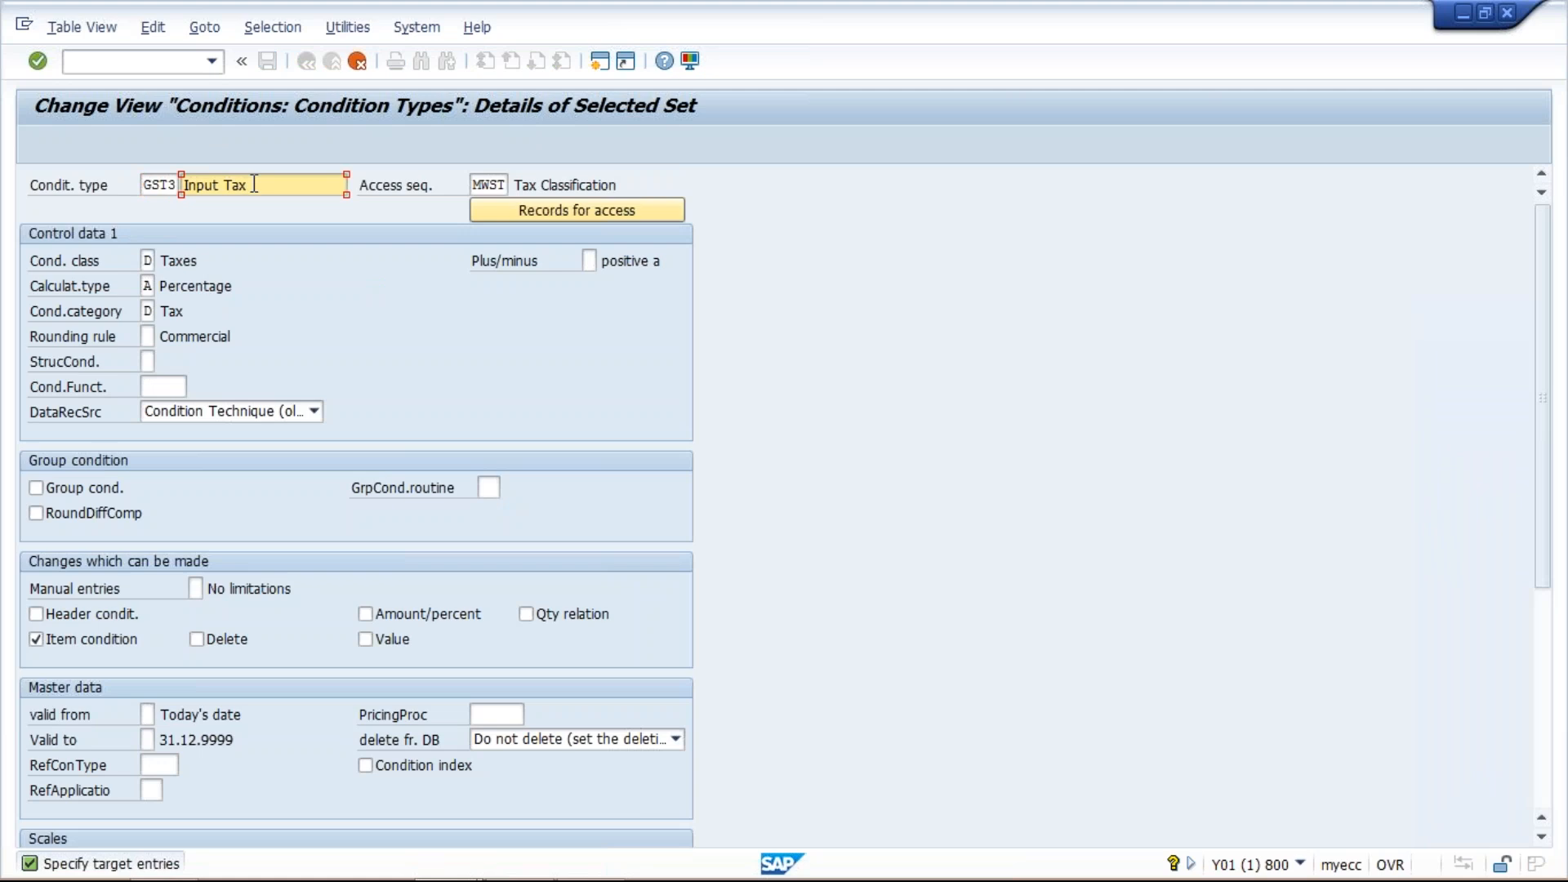
{"action": "key", "text": "Home"}
{"action": "type", "text": "S"}
{"action": "key", "text": "BackSpace"}
{"action": "type", "text": "GST"}
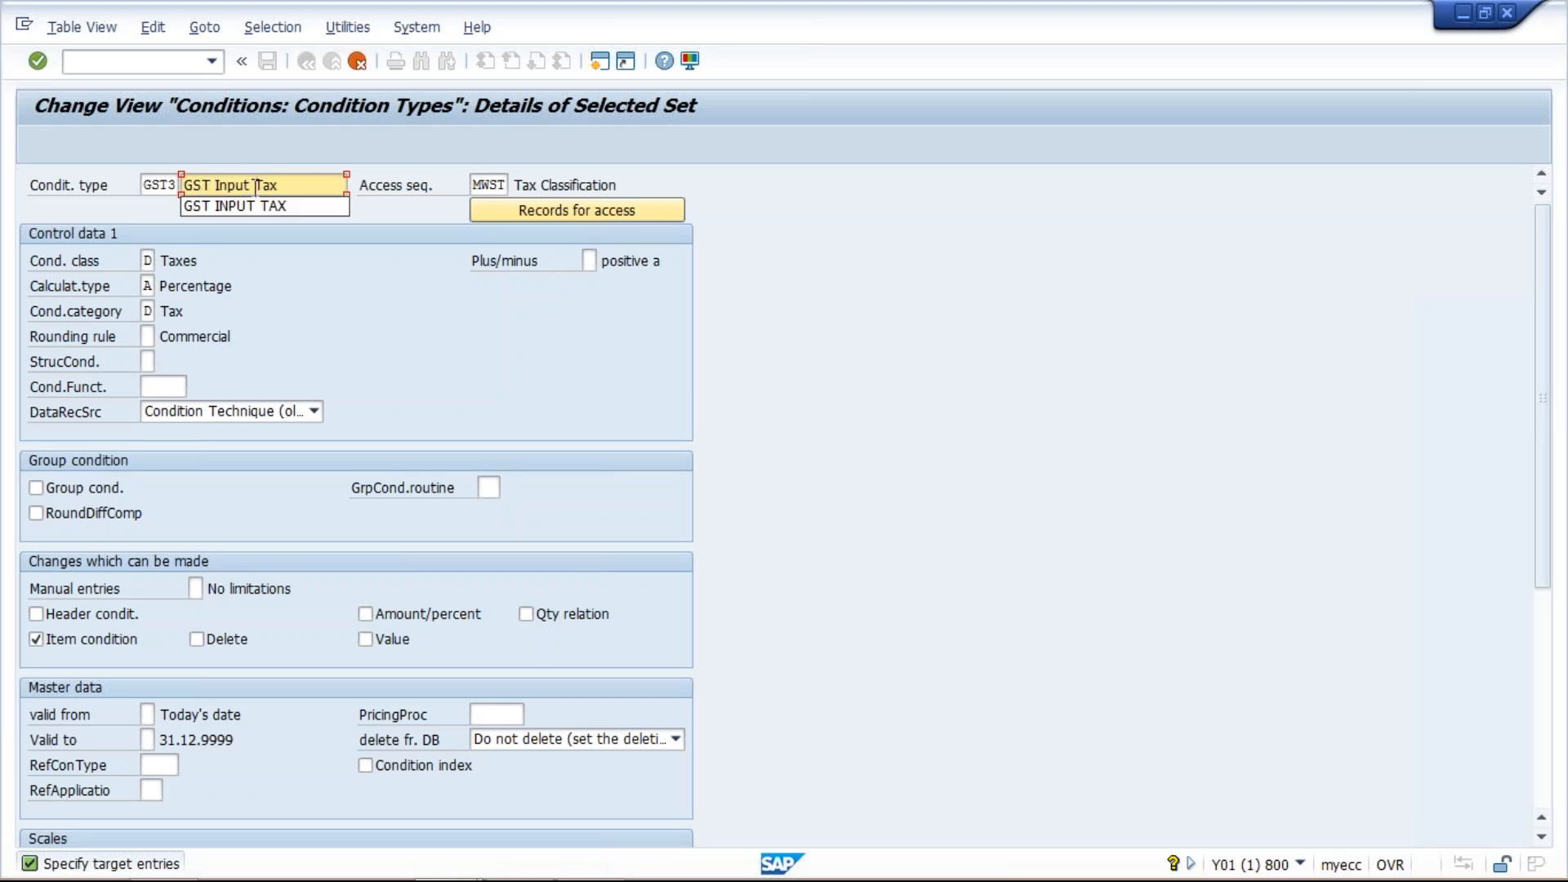
{"action": "left_click", "coordinate": [259, 207]}
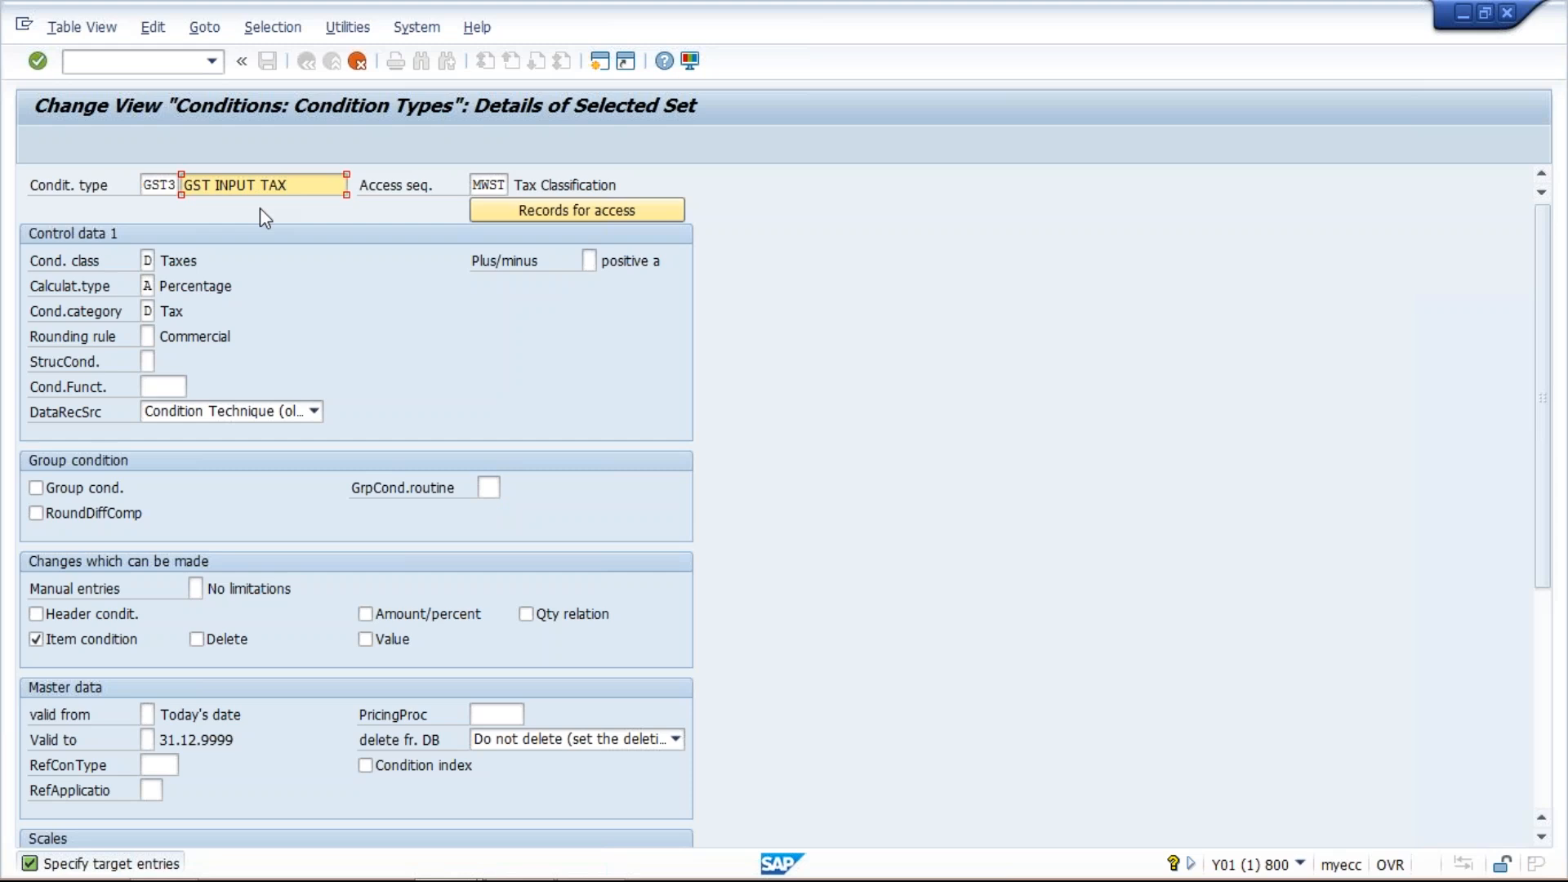
{"action": "key", "text": "Return"}
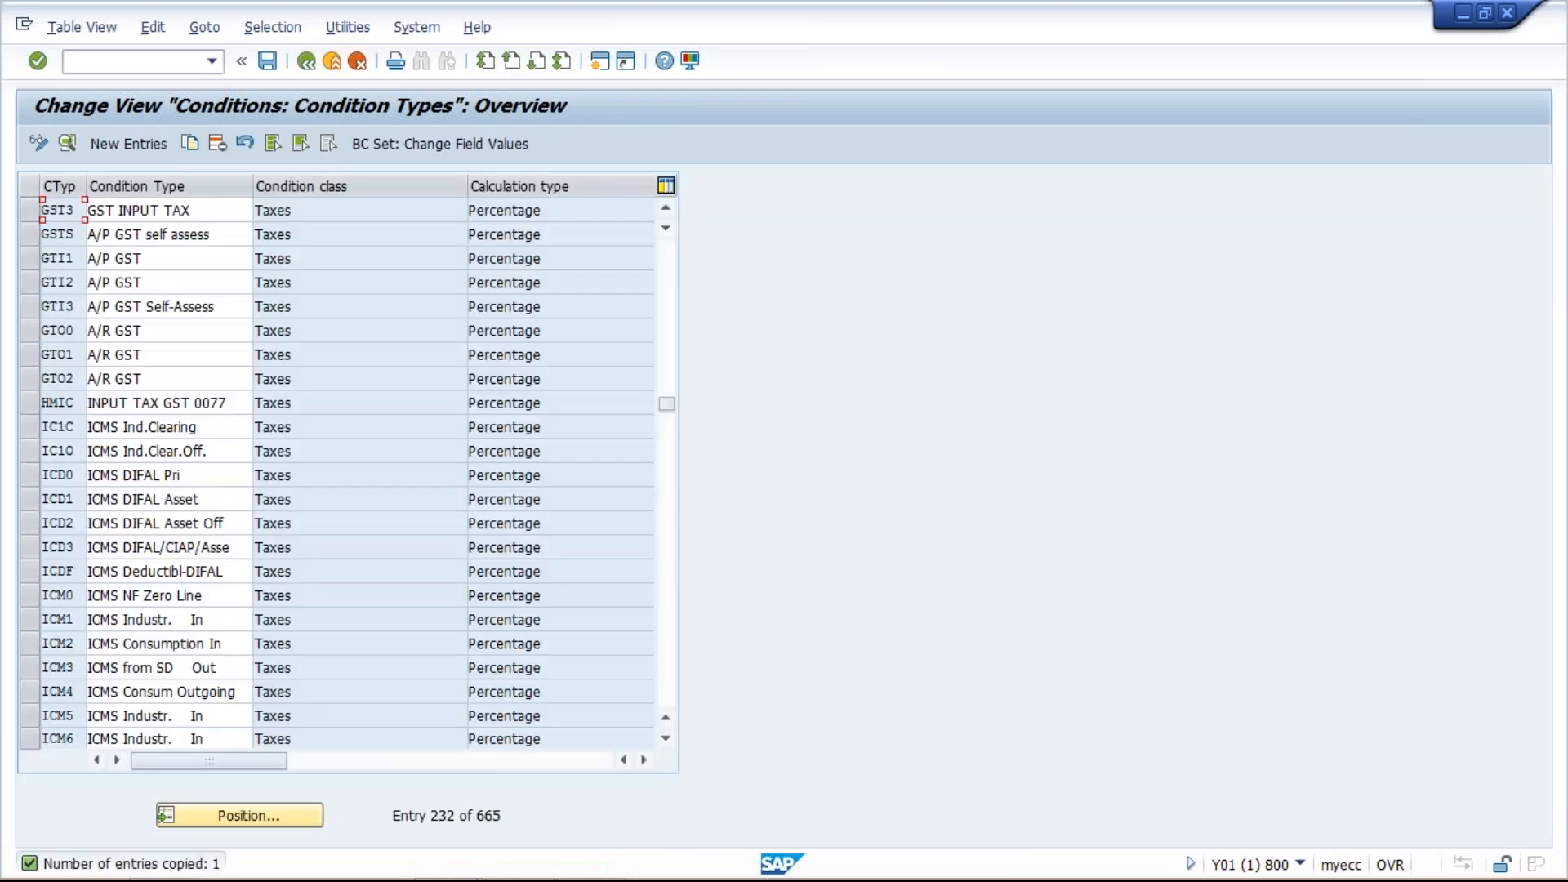
- Copy condition type GST3 as new condition type GST4
{"action": "left_click", "coordinate": [33, 209]}
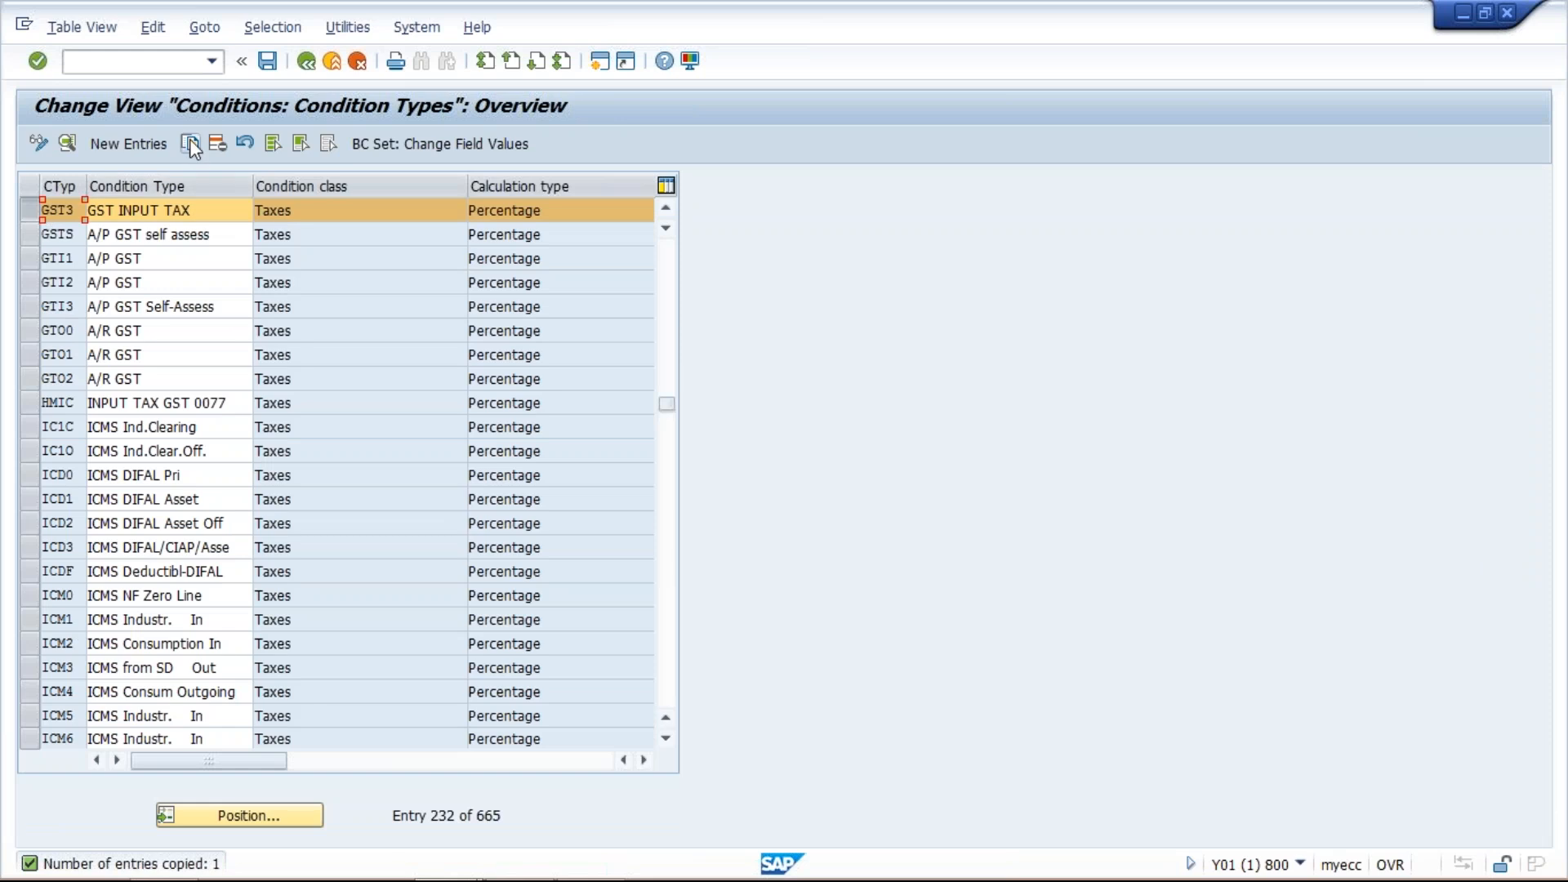
{"action": "left_click", "coordinate": [189, 141]}
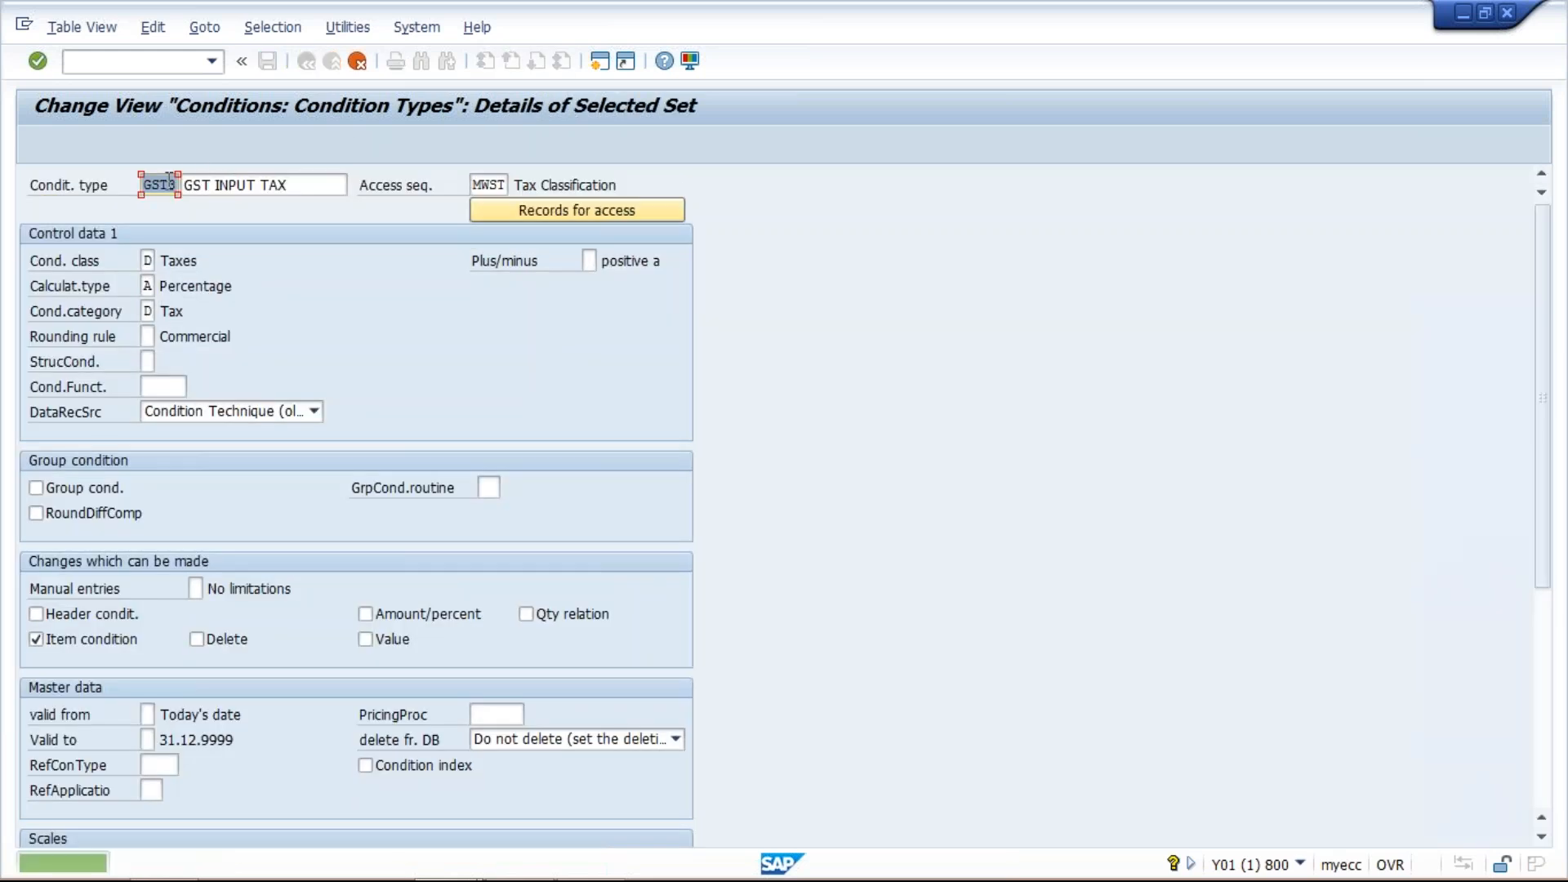
{"action": "left_click", "coordinate": [178, 190]}
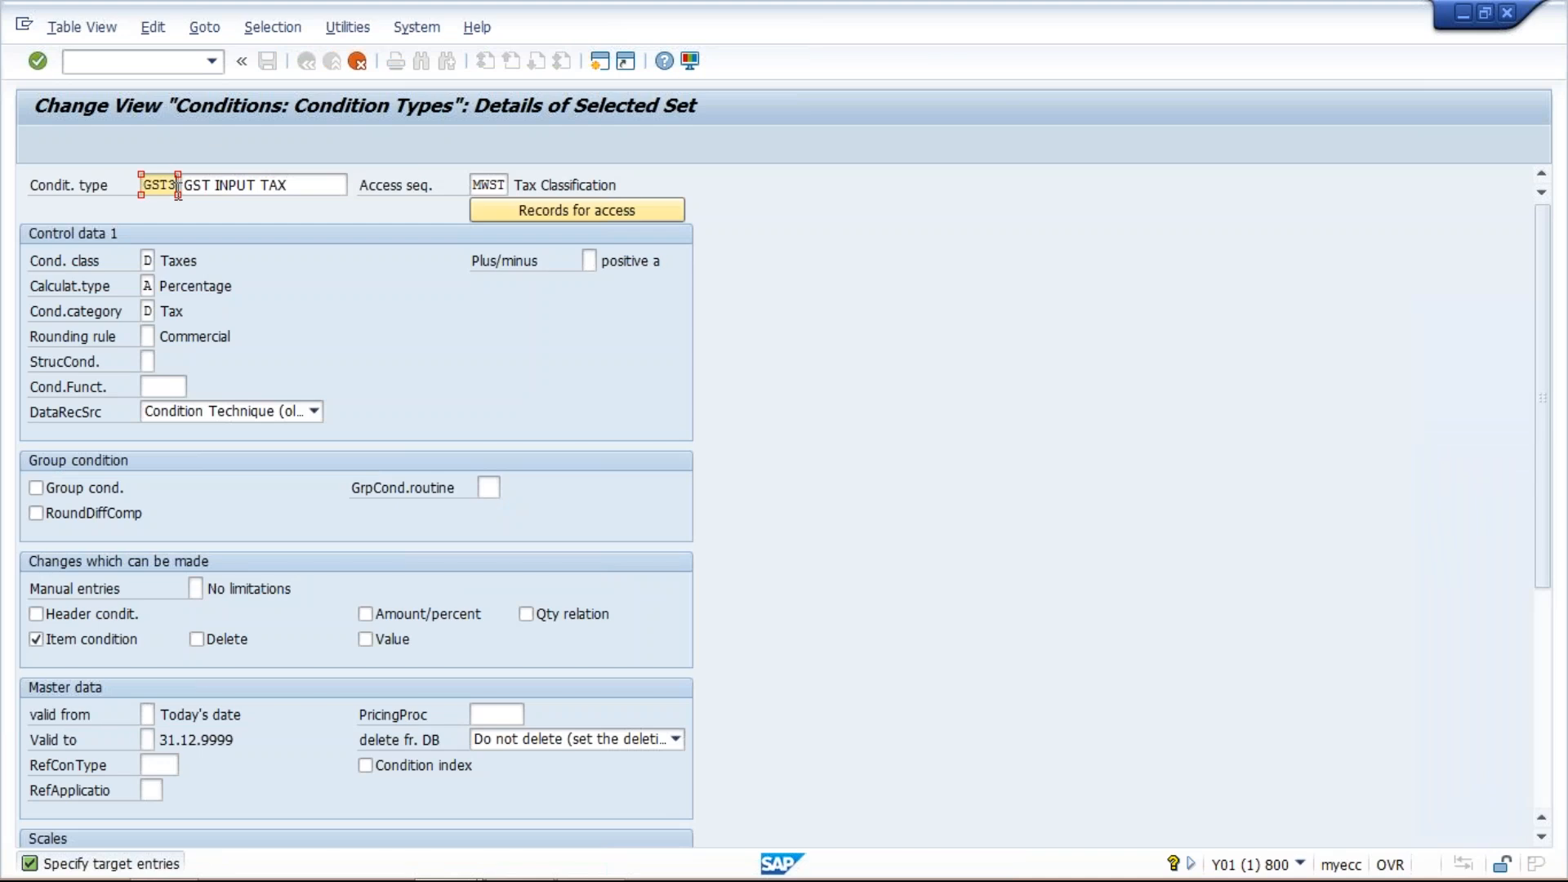
{"action": "key", "text": "BackSpace"}
{"action": "type", "text": "4"}
- Set the description of condition type GST4 to GST INPUT CESS
{"action": "left_click", "coordinate": [308, 187]}
{"action": "key", "text": "BackSpace"}
{"action": "key", "text": "BackSpace"}
{"action": "key", "text": "BackSpace"}
{"action": "key", "text": "BackSpace"}
{"action": "key", "text": "BackSpace"}
{"action": "key", "text": "BackSpace"}
{"action": "key", "text": "BackSpace"}
{"action": "key", "text": "Down"}
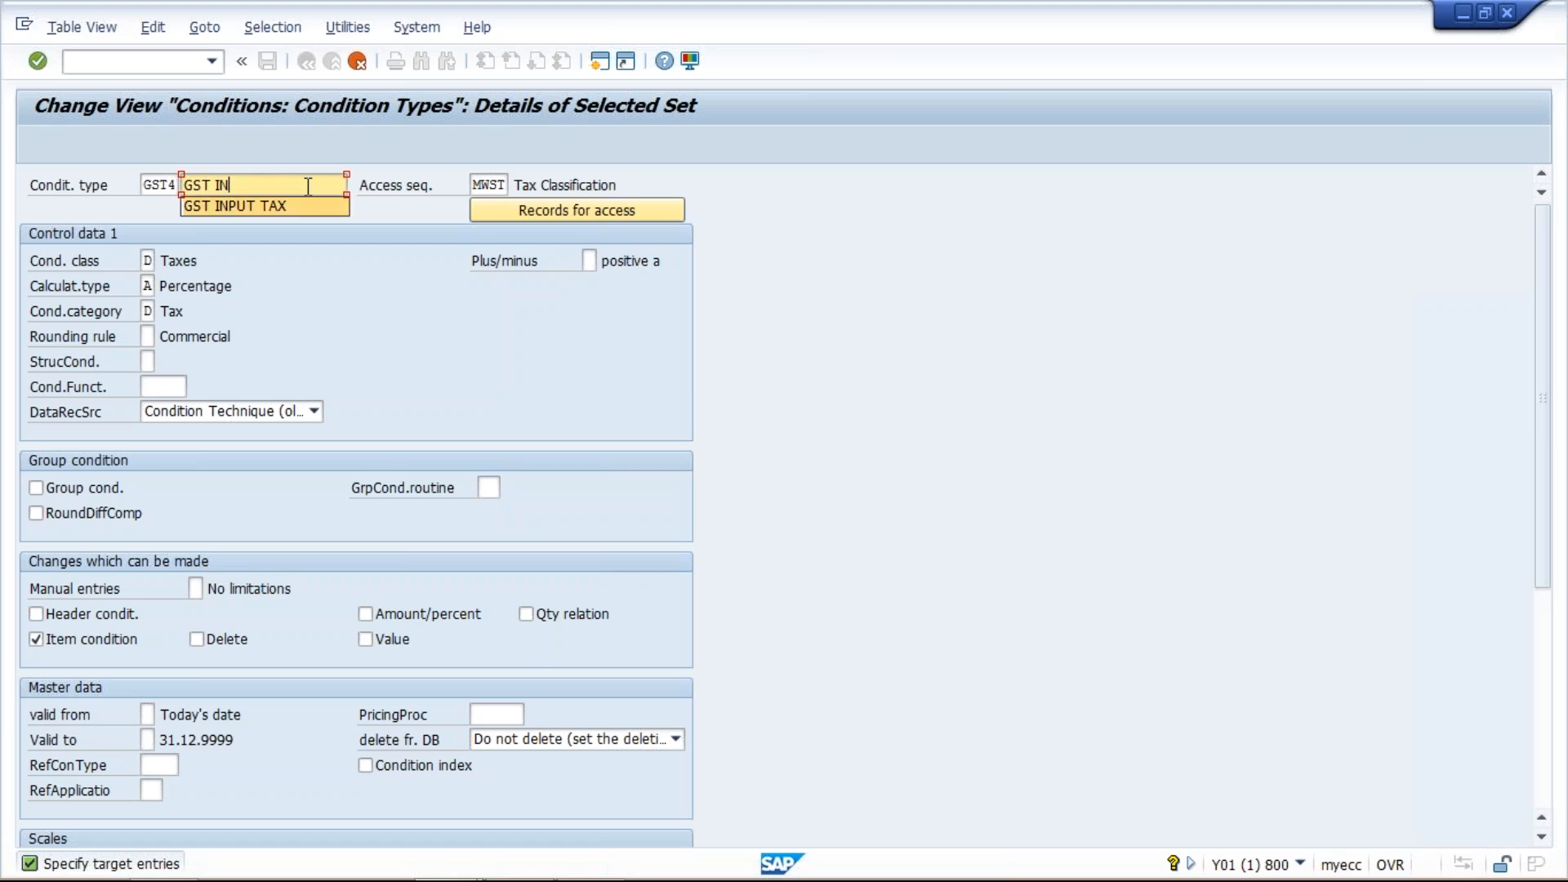
{"action": "key", "text": "Return"}
{"action": "key", "text": "BackSpace"}
{"action": "key", "text": "BackSpace"}
{"action": "key", "text": "BackSpace"}
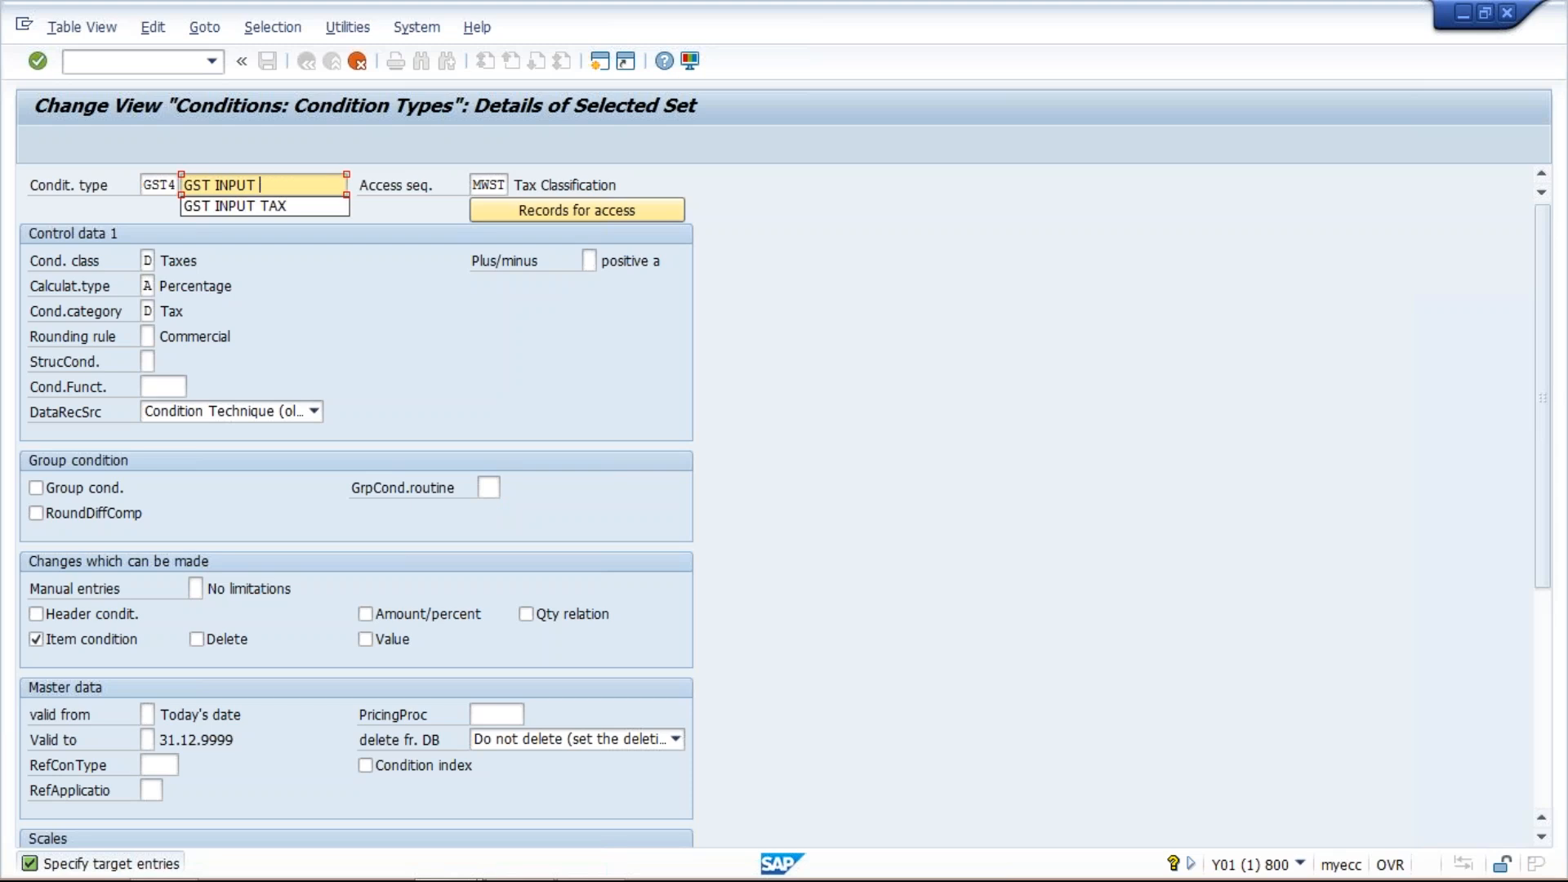
{"action": "type", "text": "CESS"}
{"action": "key", "text": "Return"}
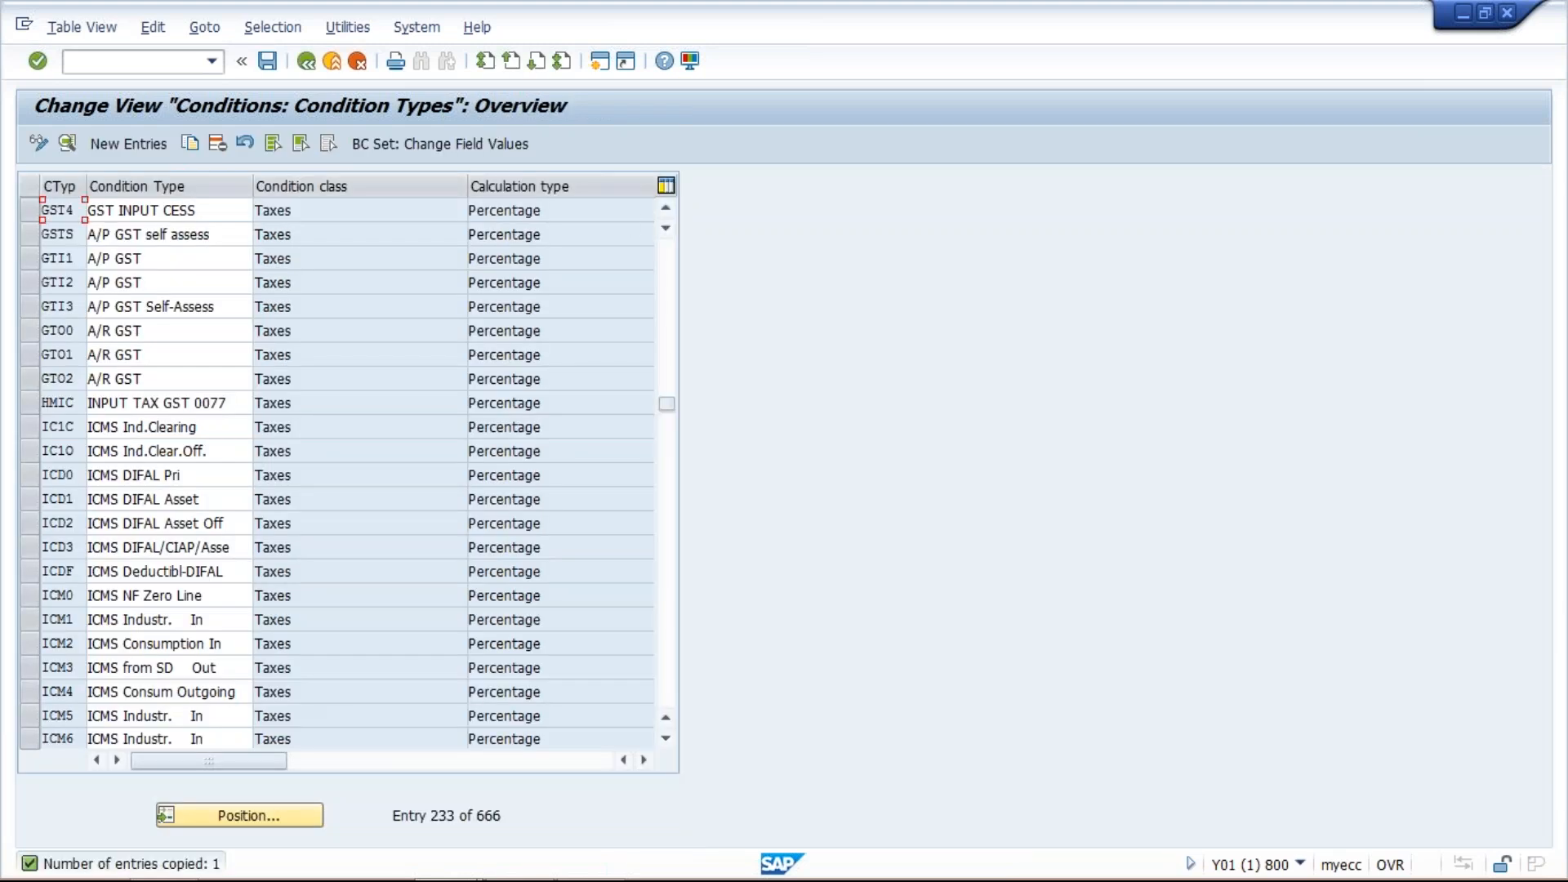
- Change the description of condition type GST2 to GST OUTPUT CESS
{"action": "left_click", "coordinate": [666, 209]}
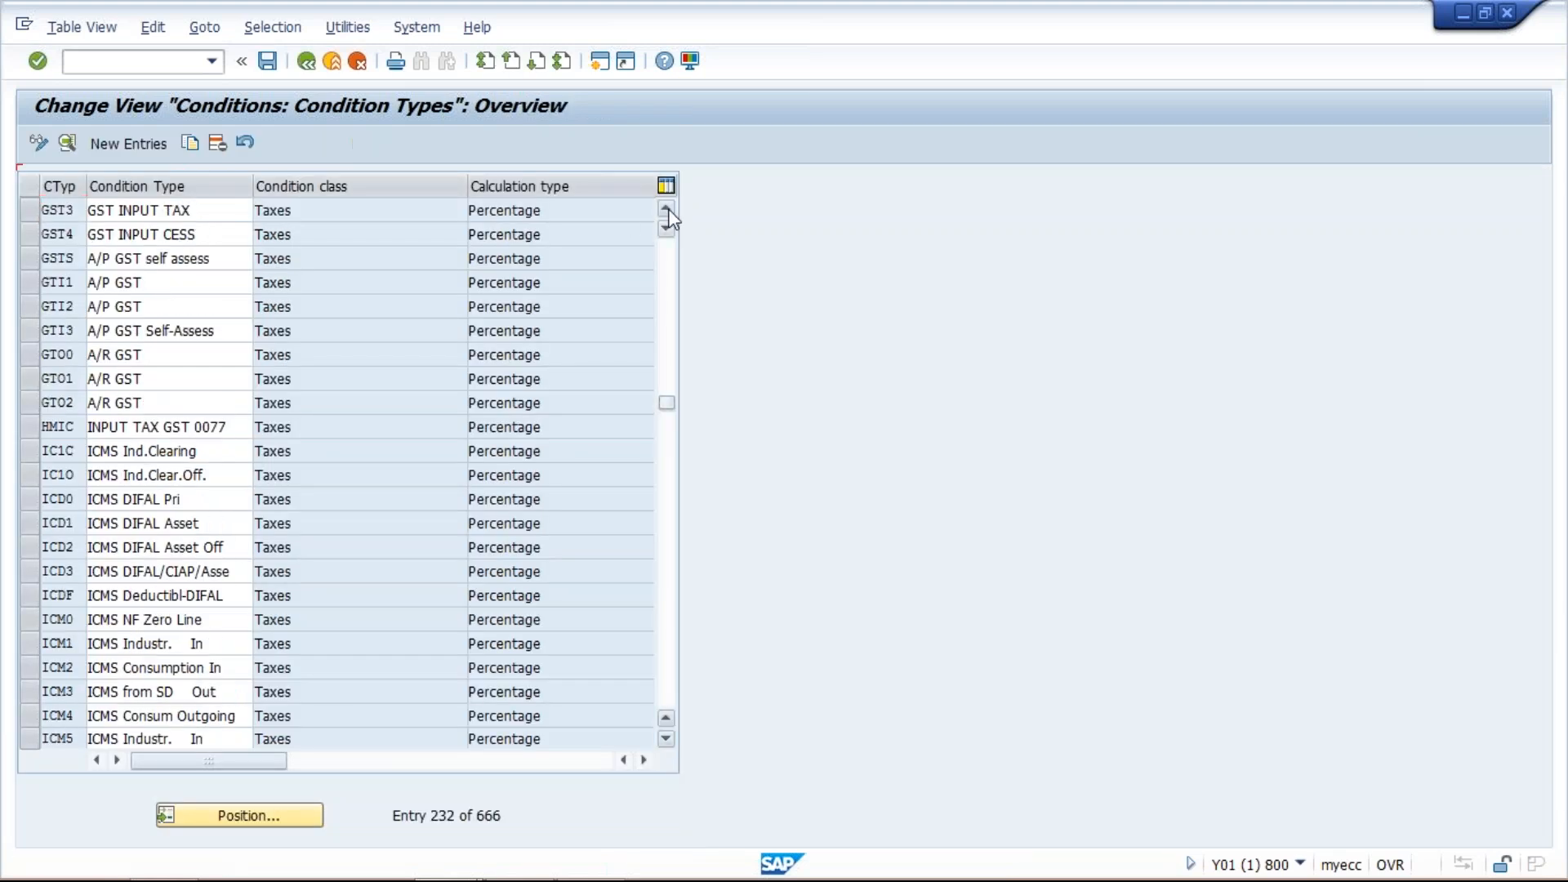
{"action": "left_click", "coordinate": [666, 209]}
{"action": "left_click", "coordinate": [667, 209]}
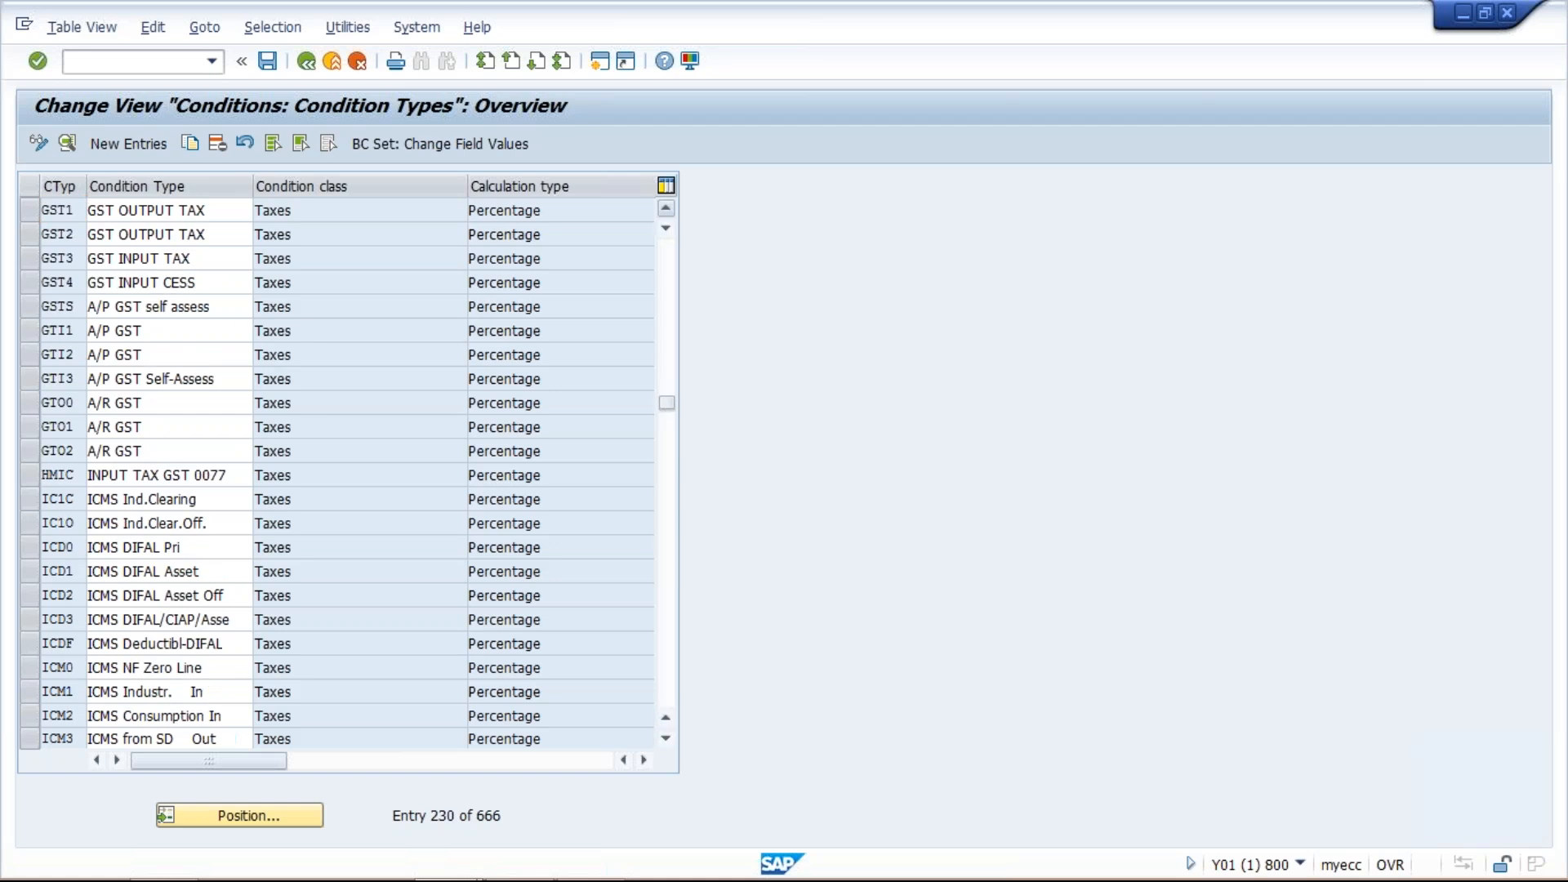
{"action": "left_click", "coordinate": [666, 209]}
{"action": "left_click", "coordinate": [218, 258]}
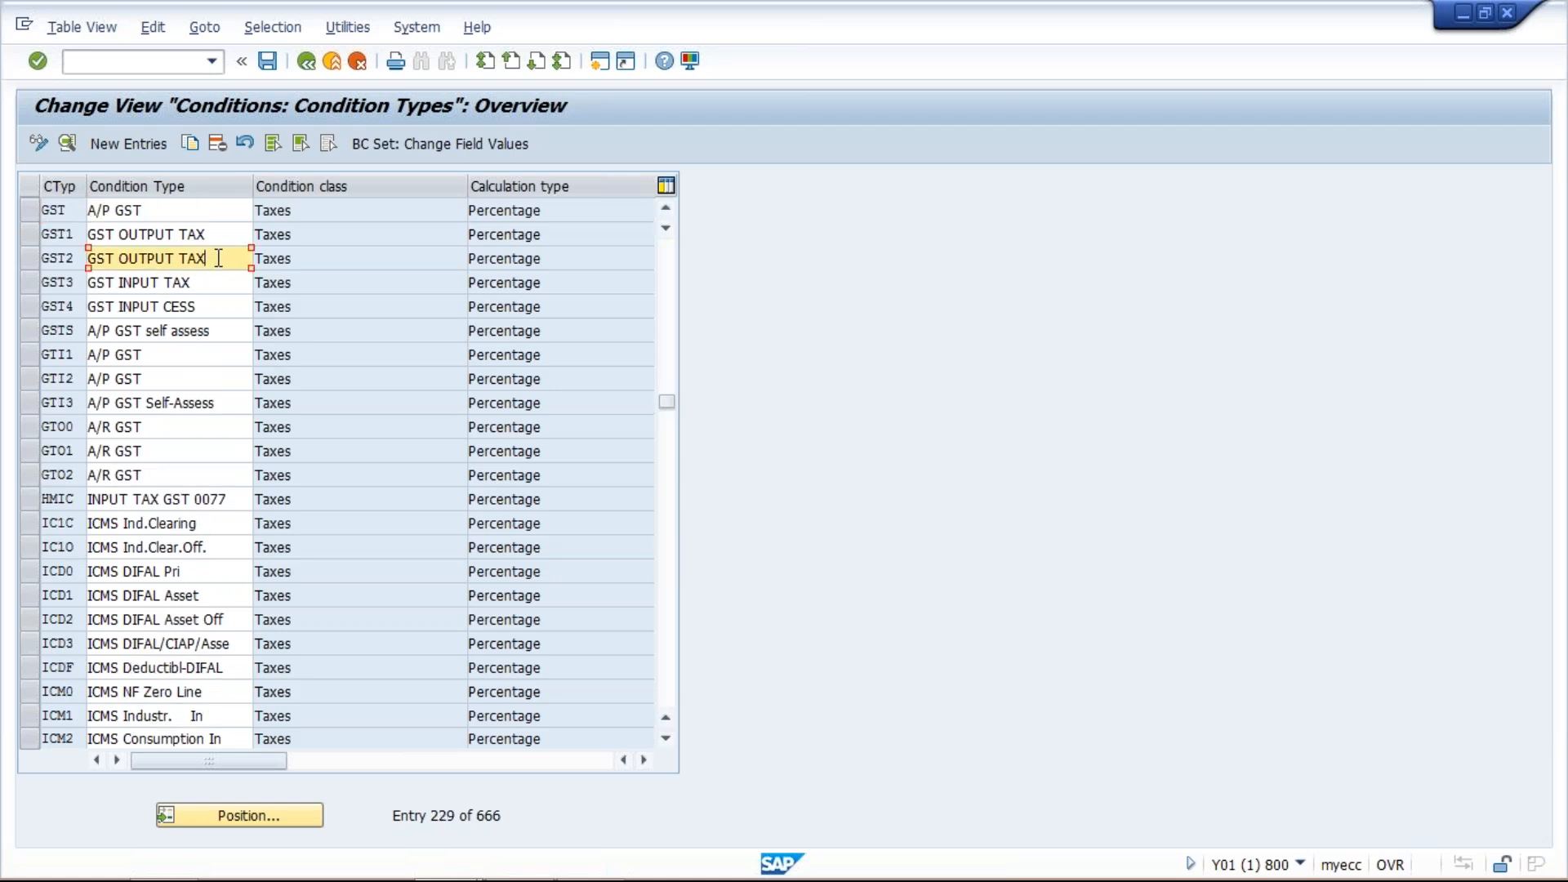
{"action": "key", "text": "BackSpace"}
{"action": "key", "text": "BackSpace"}
{"action": "key", "text": "BackSpace"}
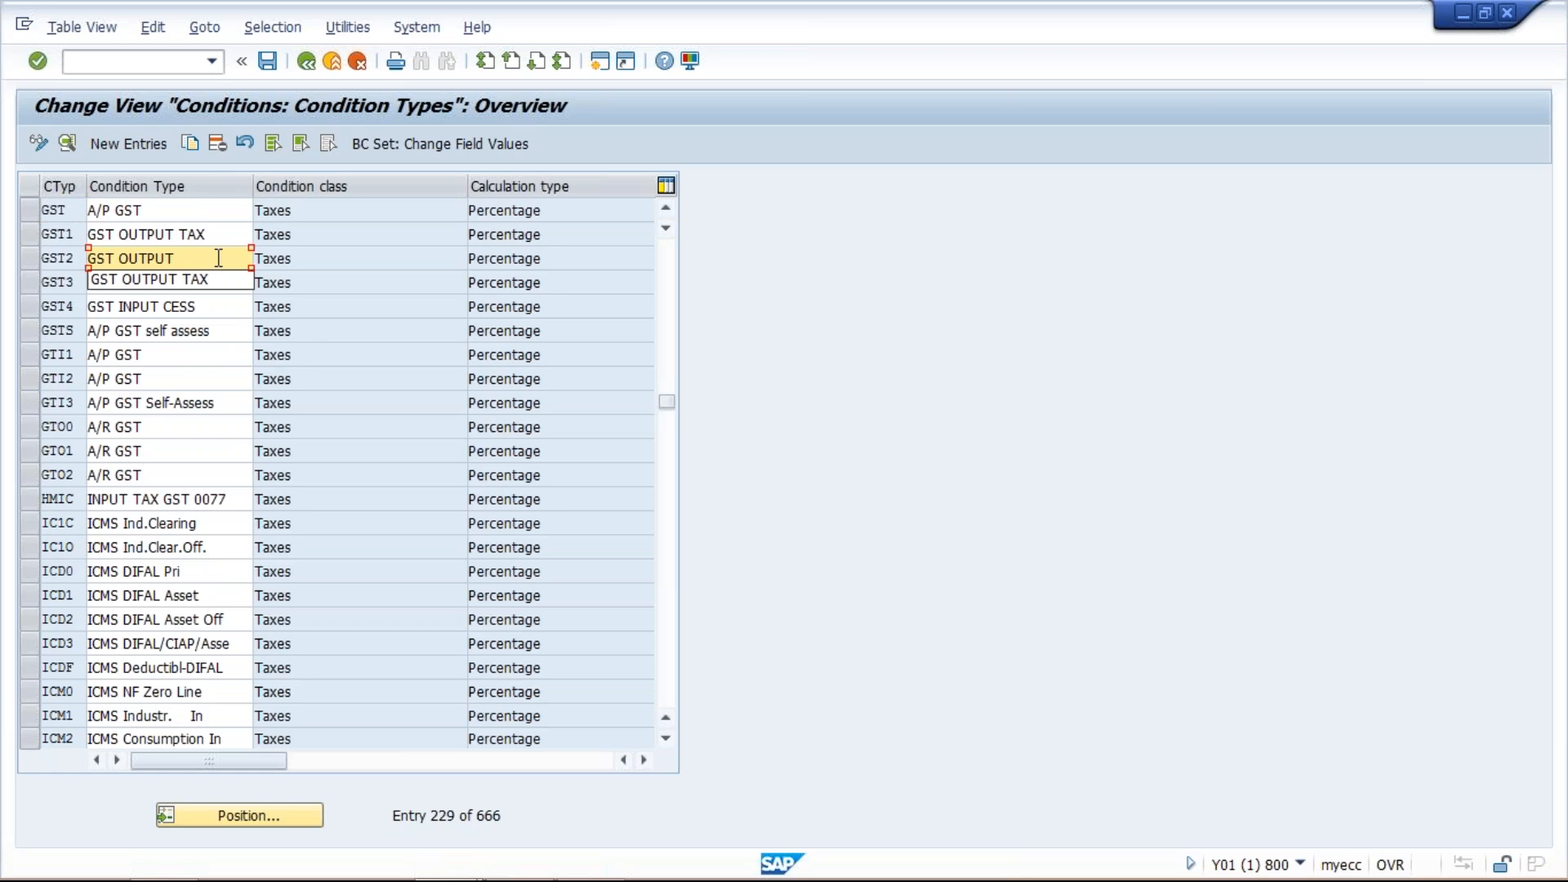
{"action": "type", "text": "CESS"}
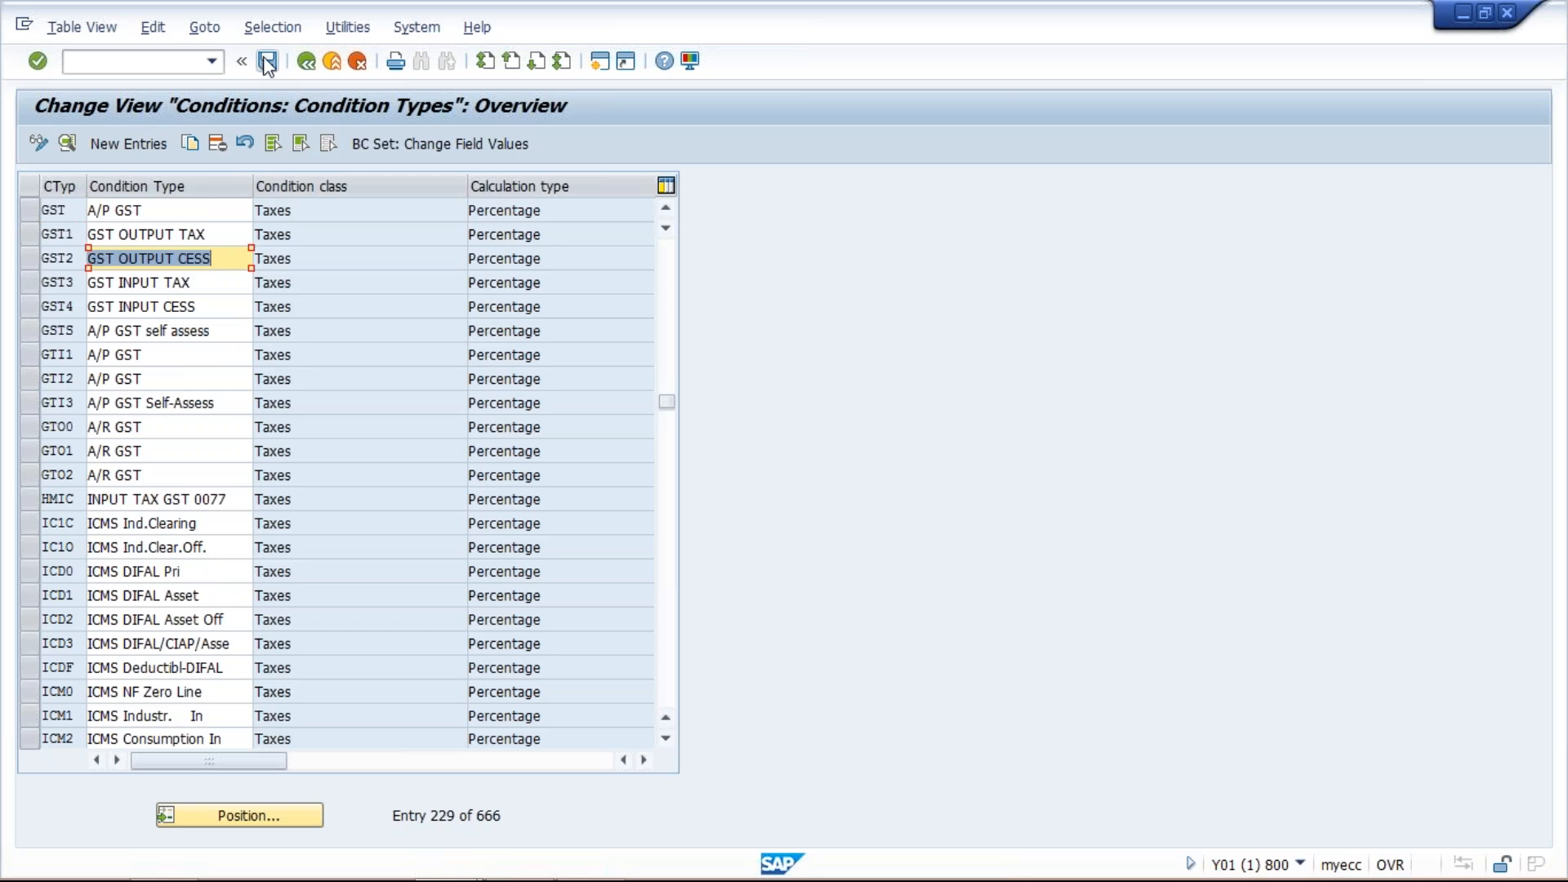
- Save the new condition types and confirm the customizing request
{"action": "left_click", "coordinate": [267, 62]}
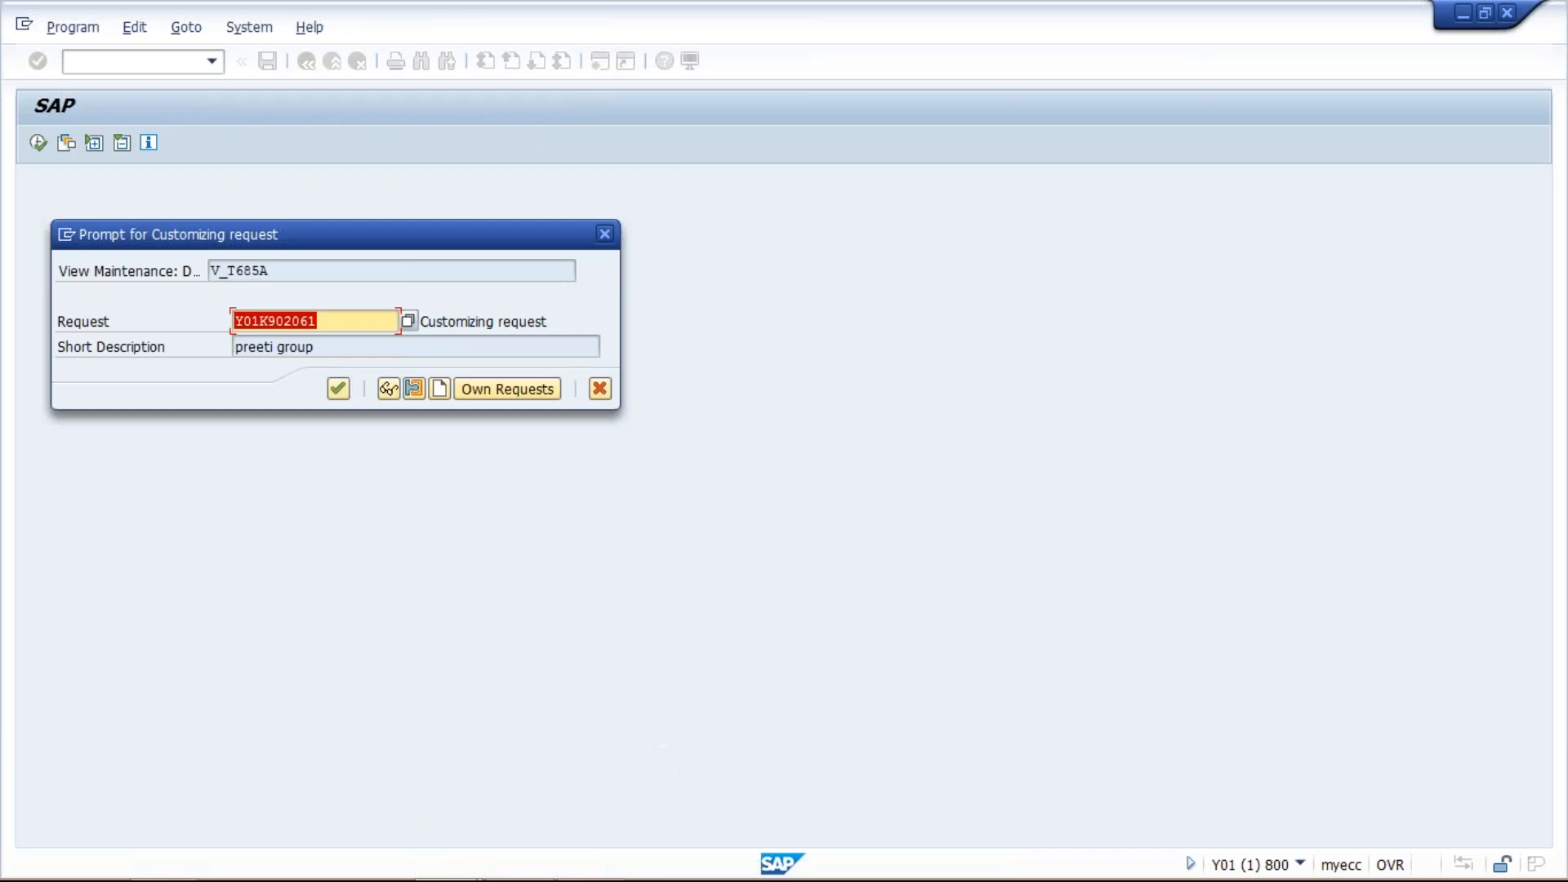
{"action": "key", "text": "Return"}
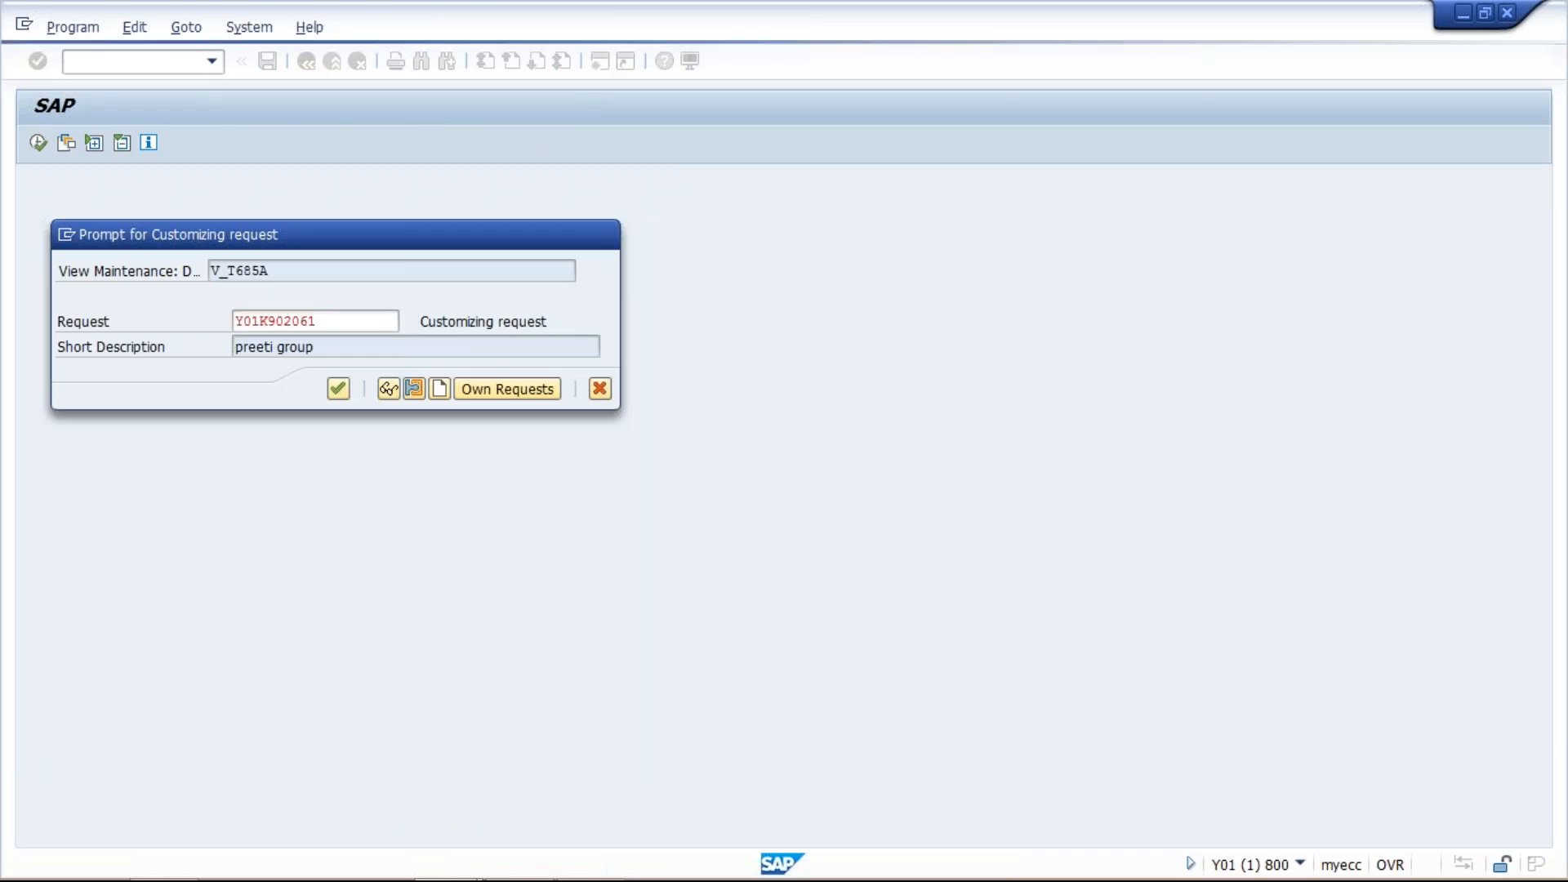
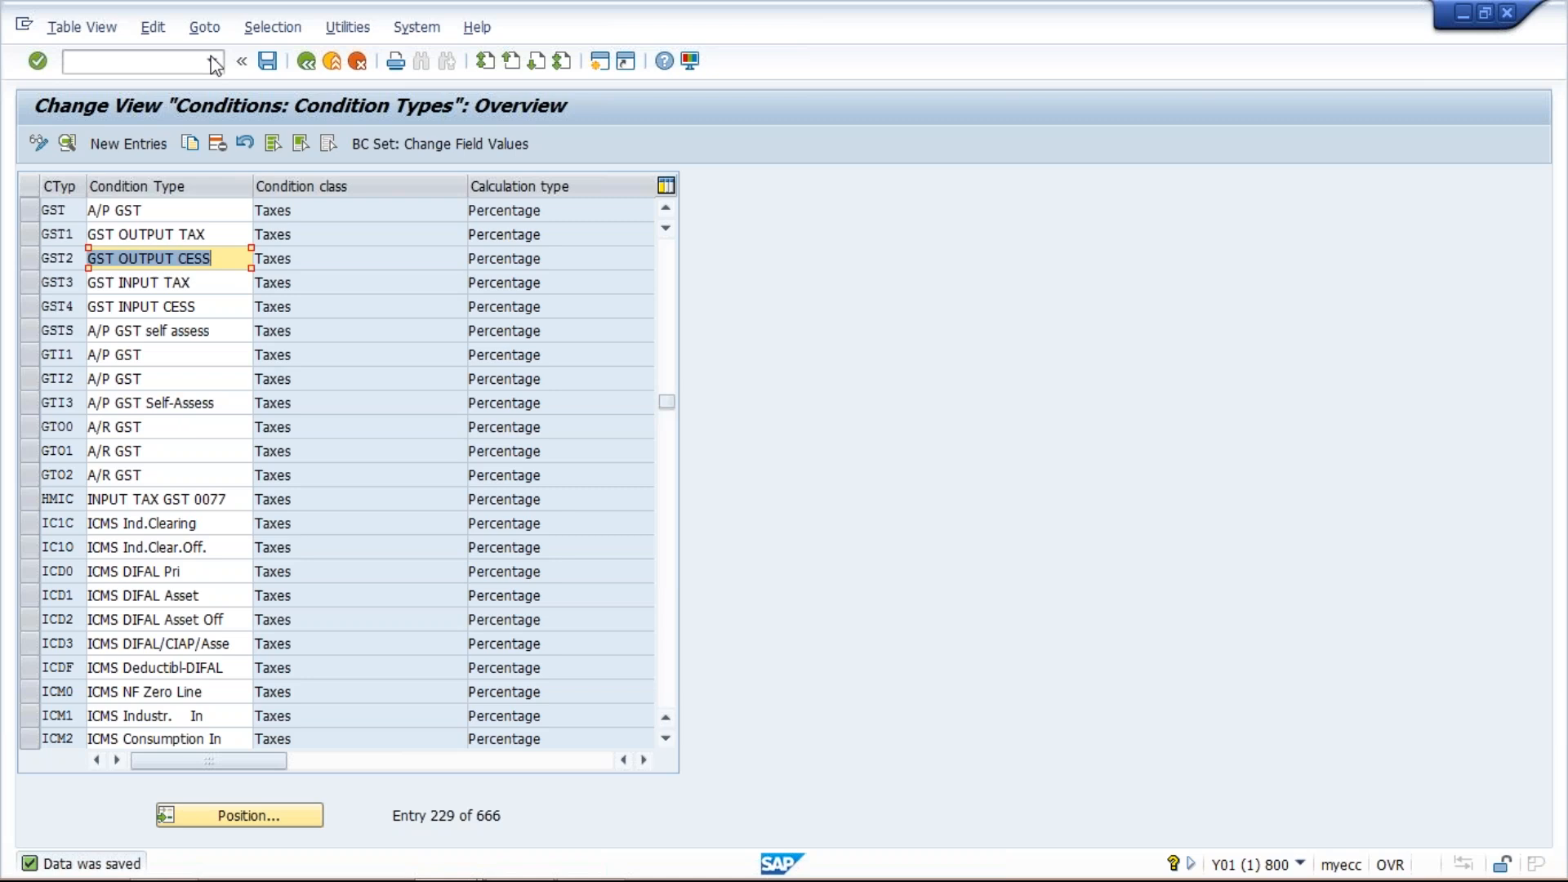
- Open transaction OBQ3 and create tax procedure TM01 described as tax procedure for TM01, then save it
{"action": "left_click", "coordinate": [171, 63]}
{"action": "type", "text": "/NOBQ3"}
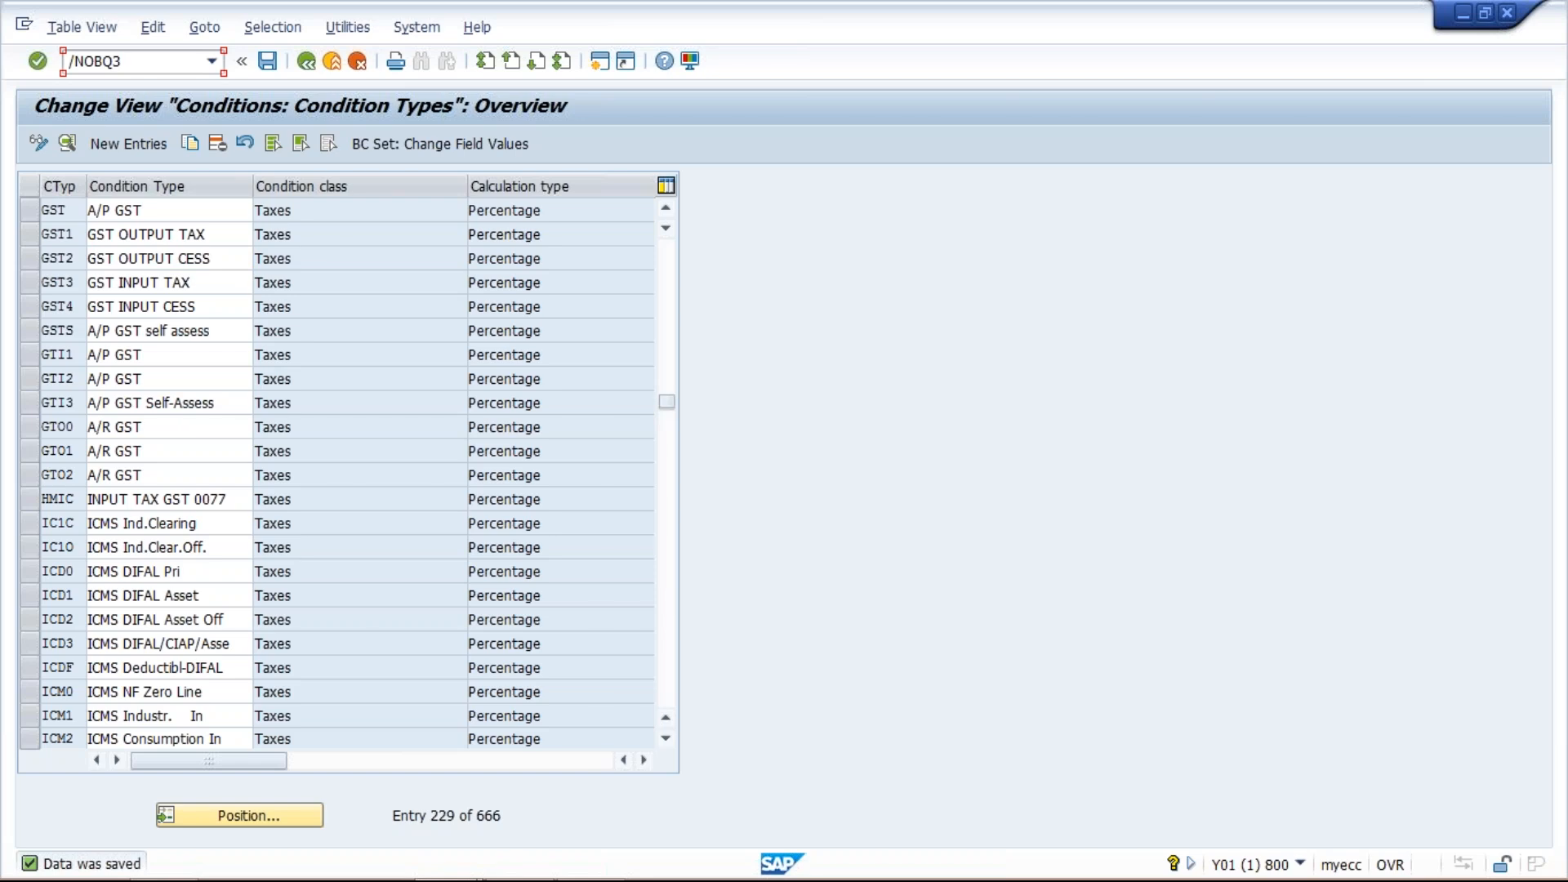
{"action": "key", "text": "Return"}
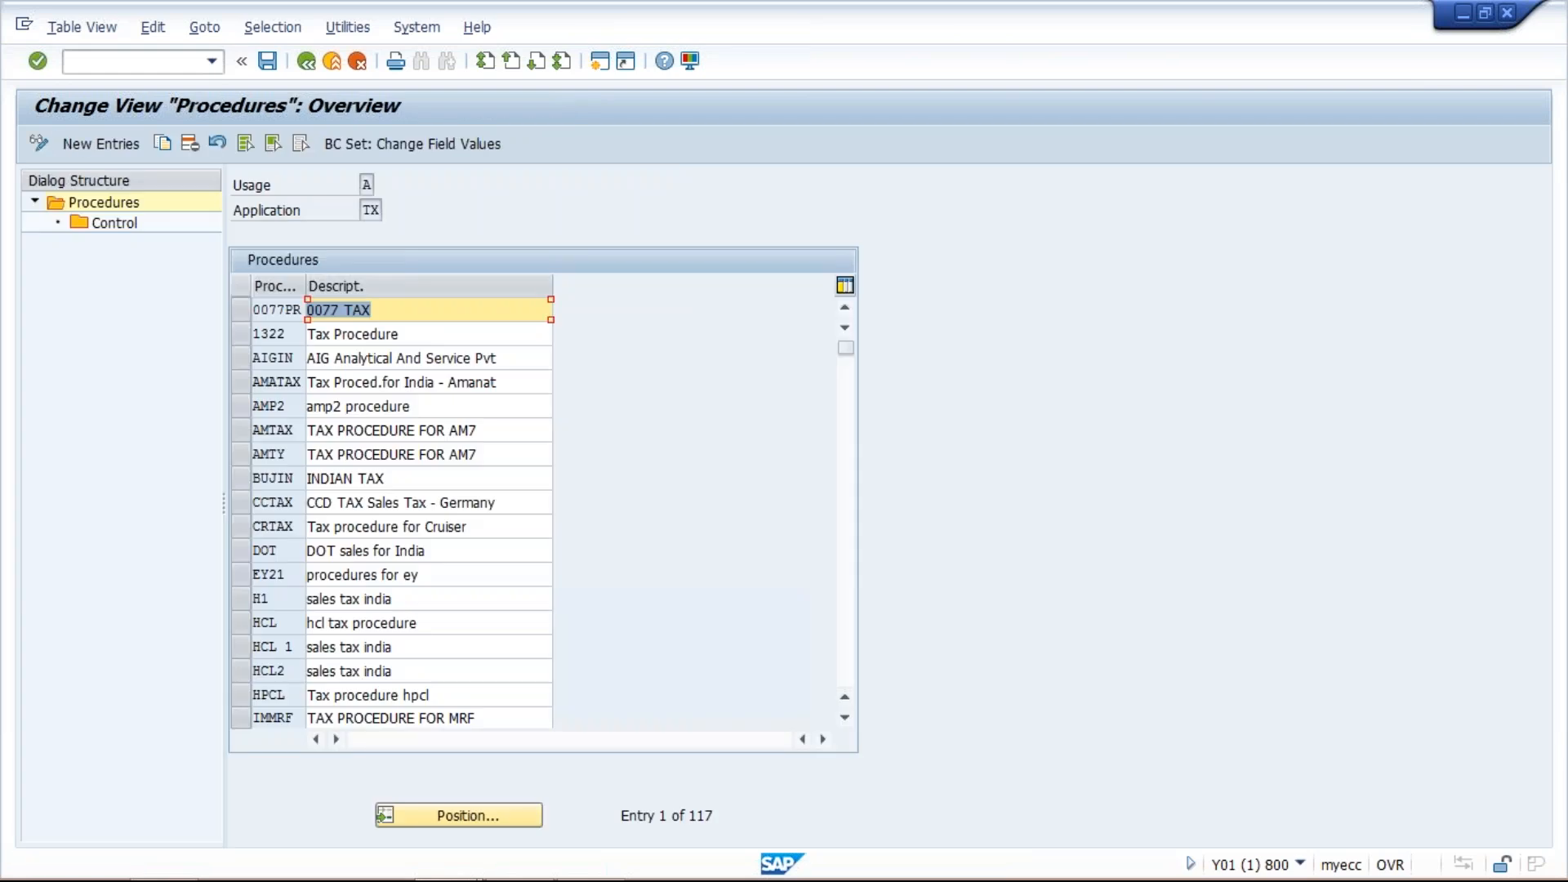
{"action": "left_click", "coordinate": [111, 145]}
{"action": "type", "text": "TM01"}
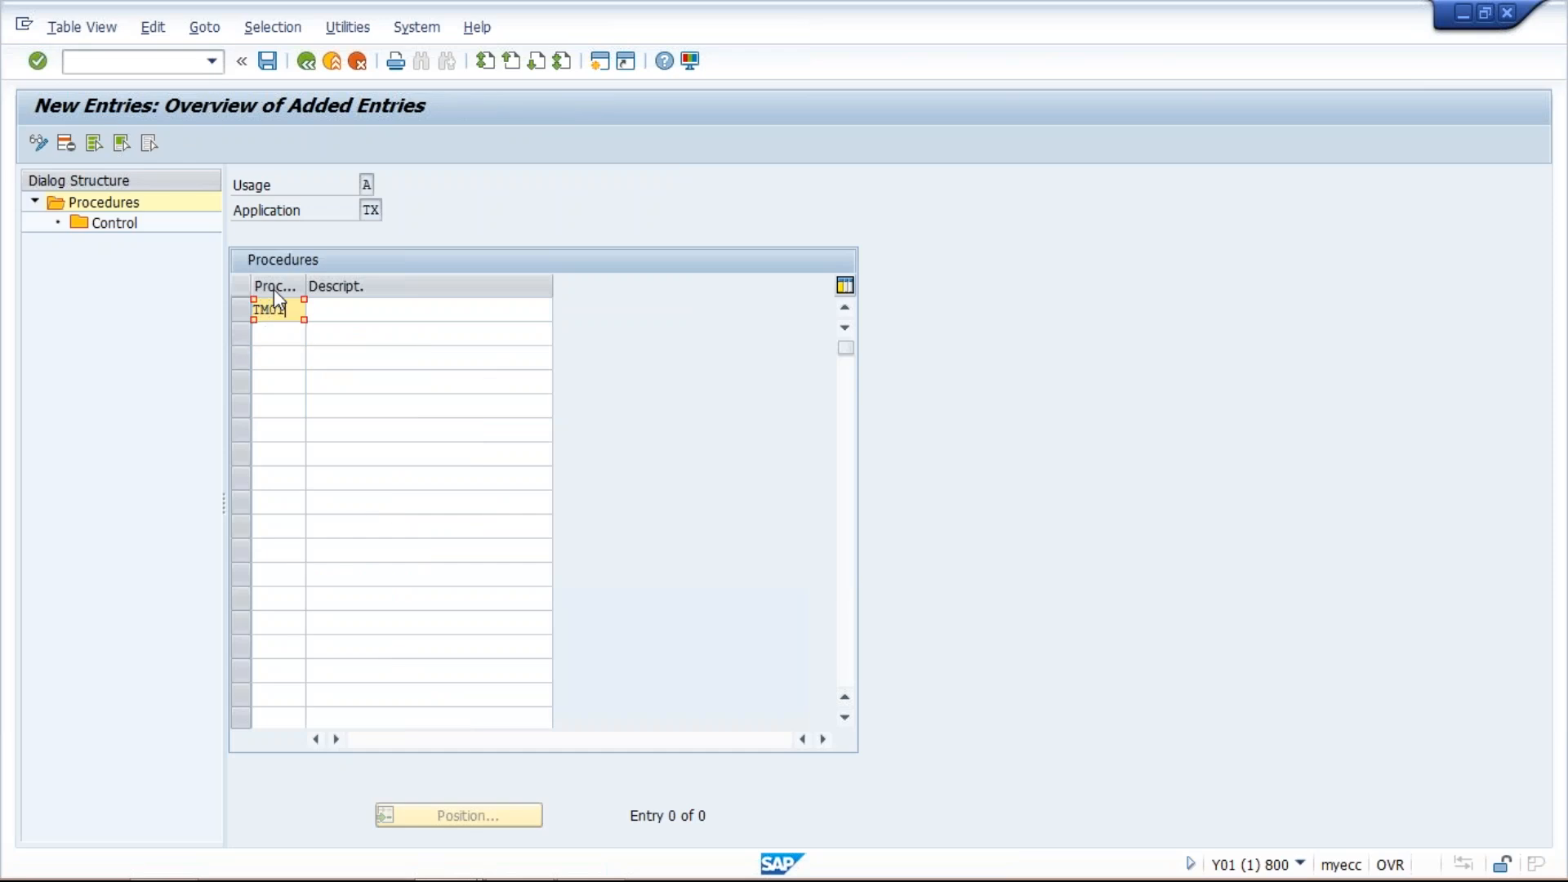
{"action": "left_click", "coordinate": [346, 309]}
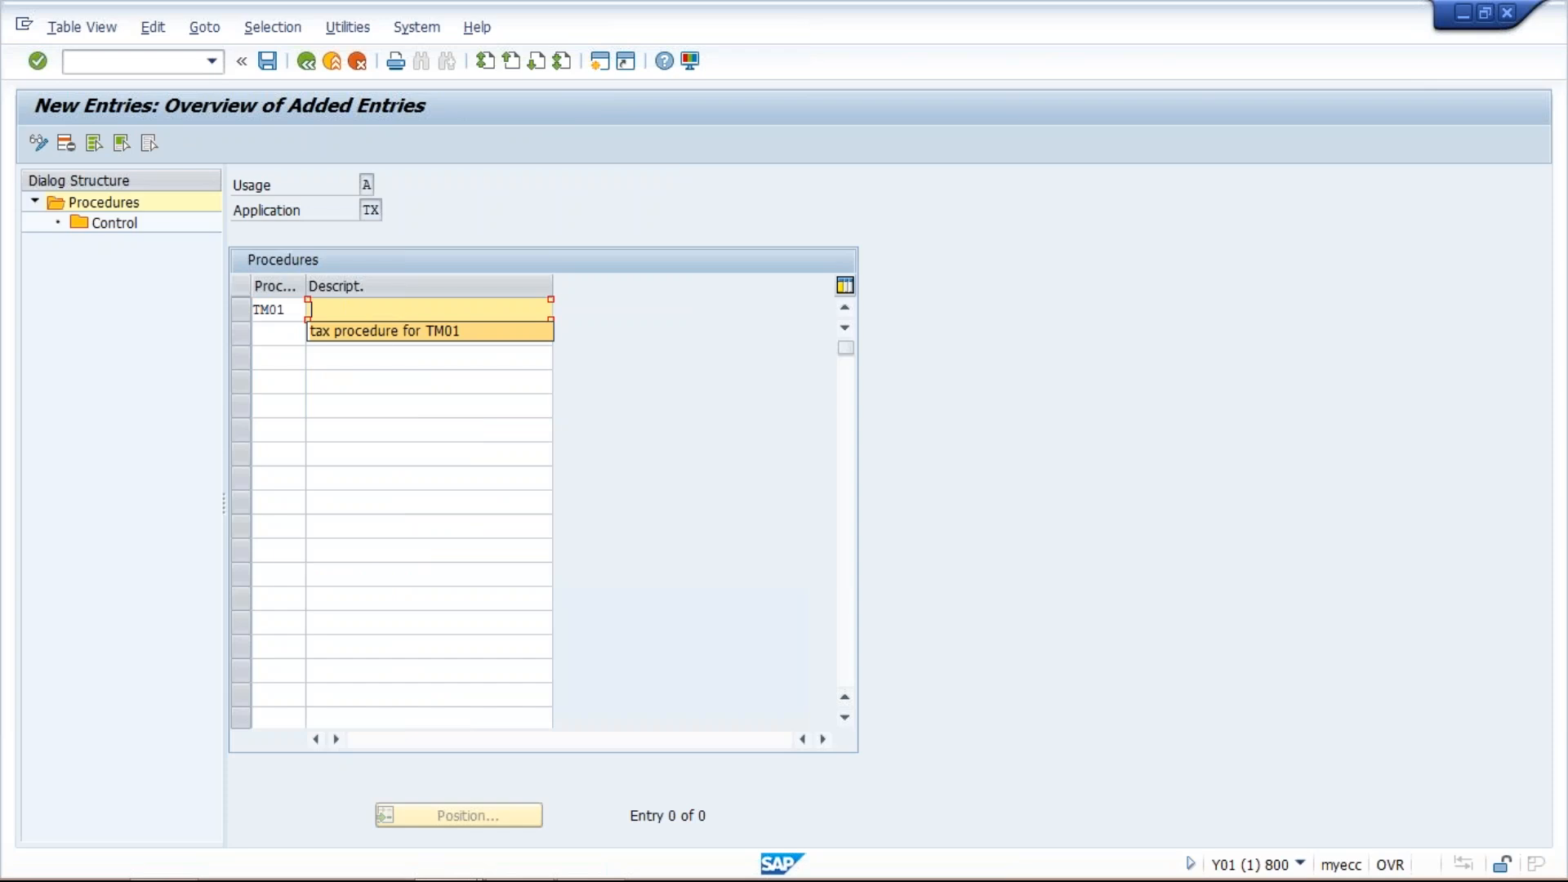
{"action": "left_click", "coordinate": [383, 324]}
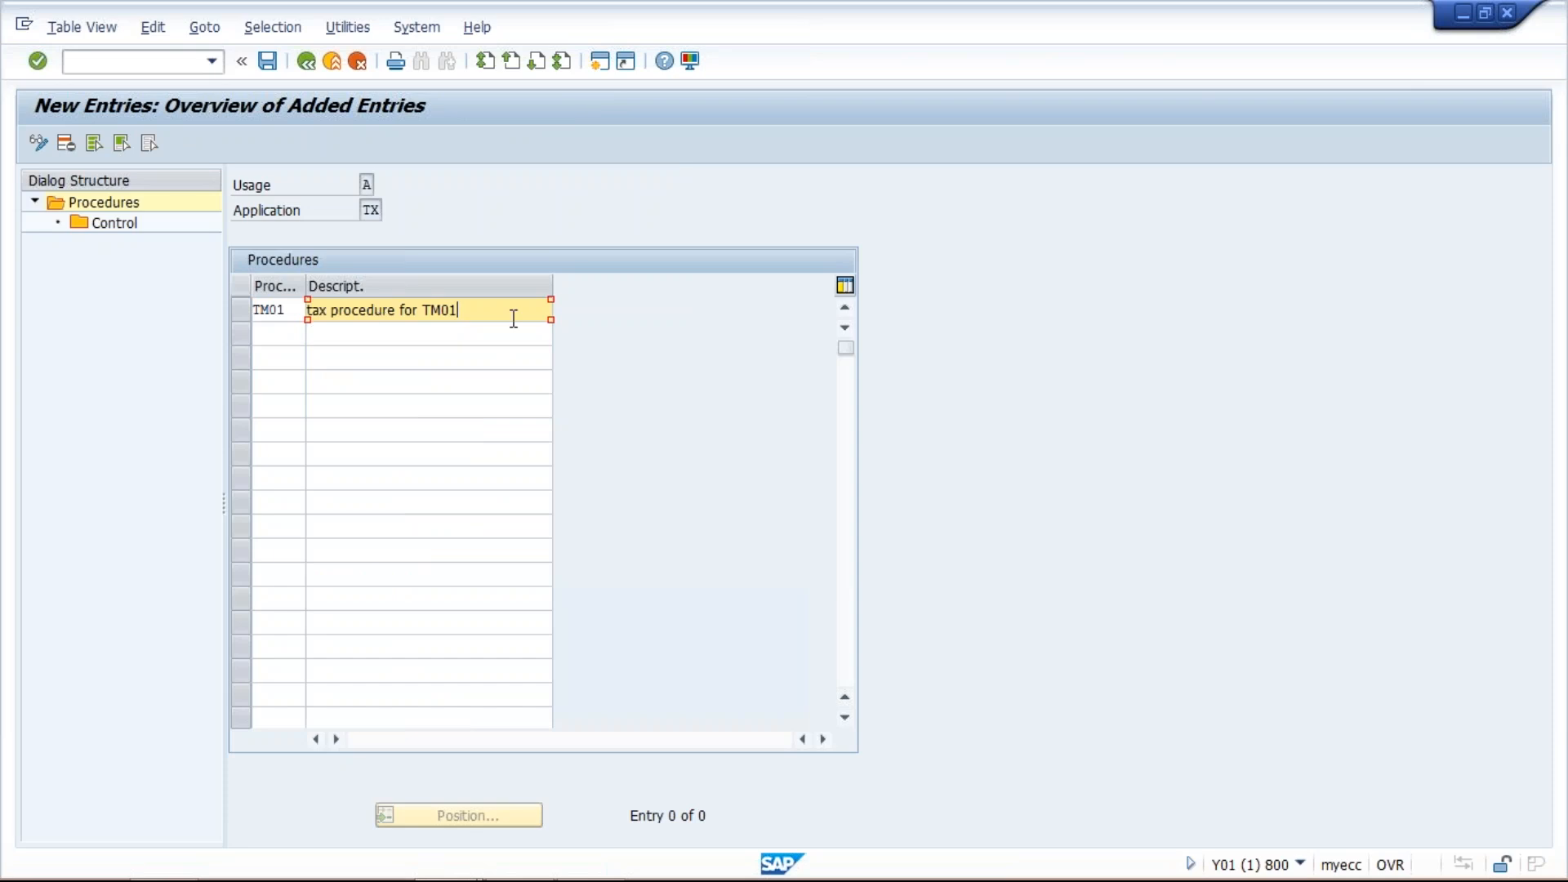
{"action": "key", "text": "Return"}
{"action": "key", "text": "ctrl+s"}
{"action": "key", "text": "Return"}
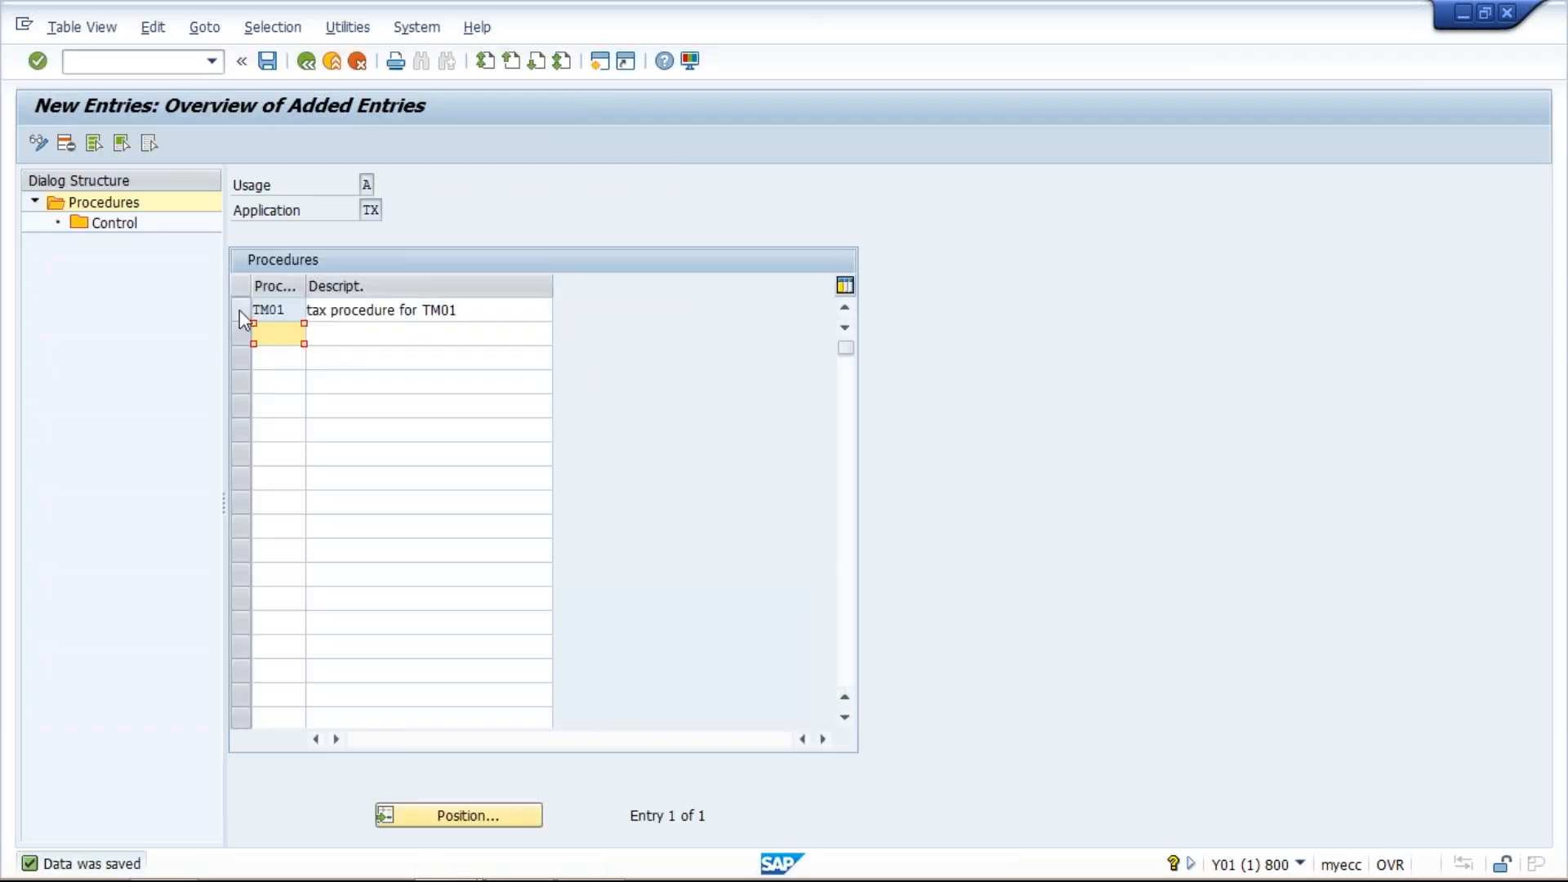
- Open the control data of procedure TM01 and add step 100 with condition type BASB
{"action": "left_click", "coordinate": [240, 312]}
{"action": "double_click", "coordinate": [126, 222]}
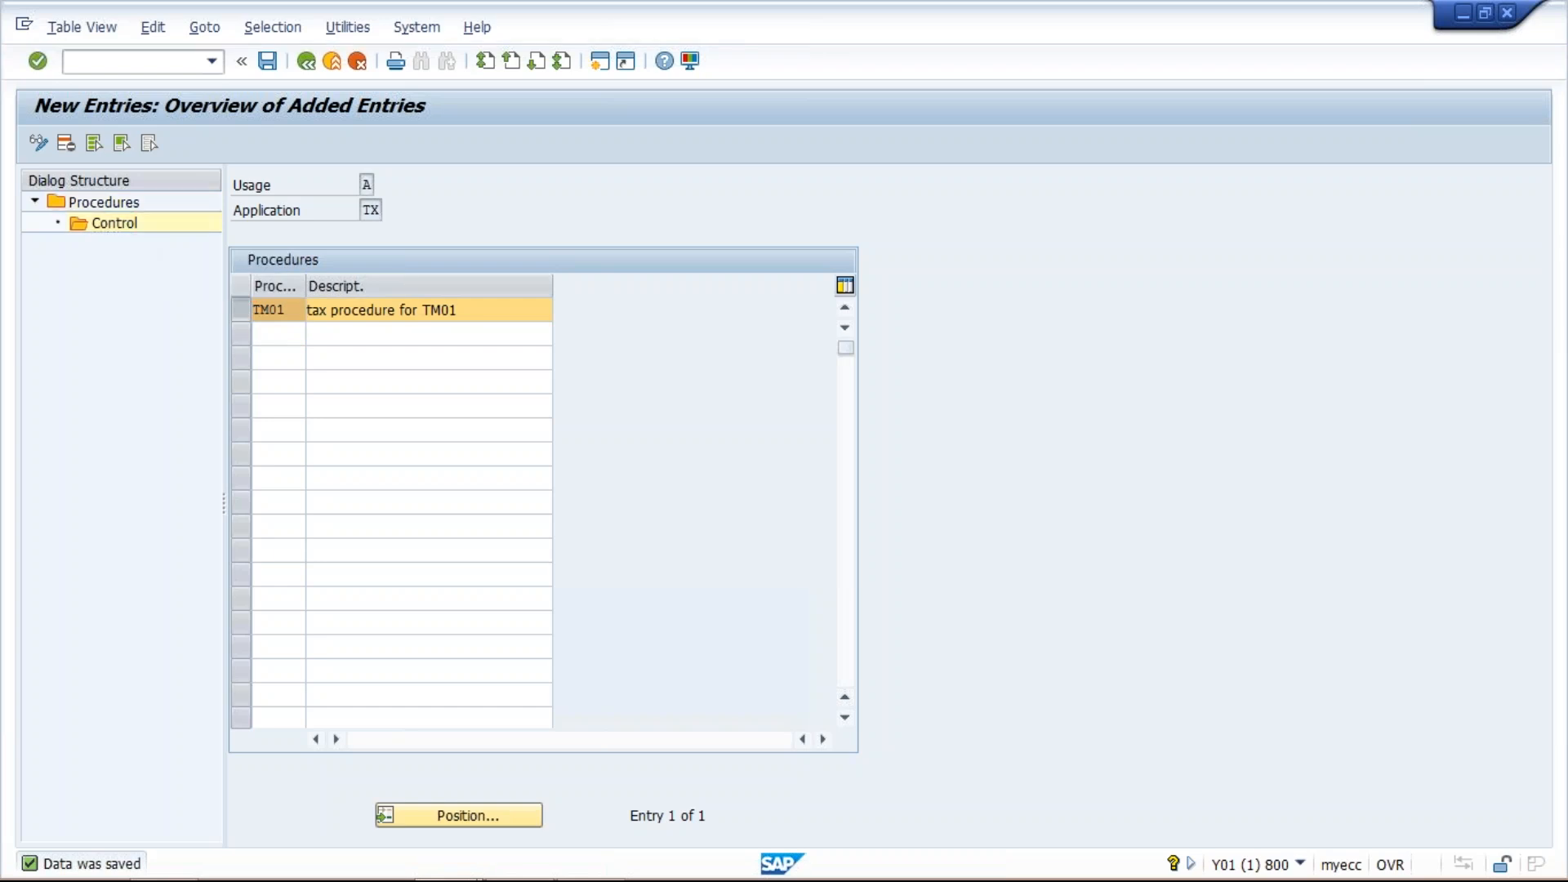
{"action": "left_click", "coordinate": [117, 145]}
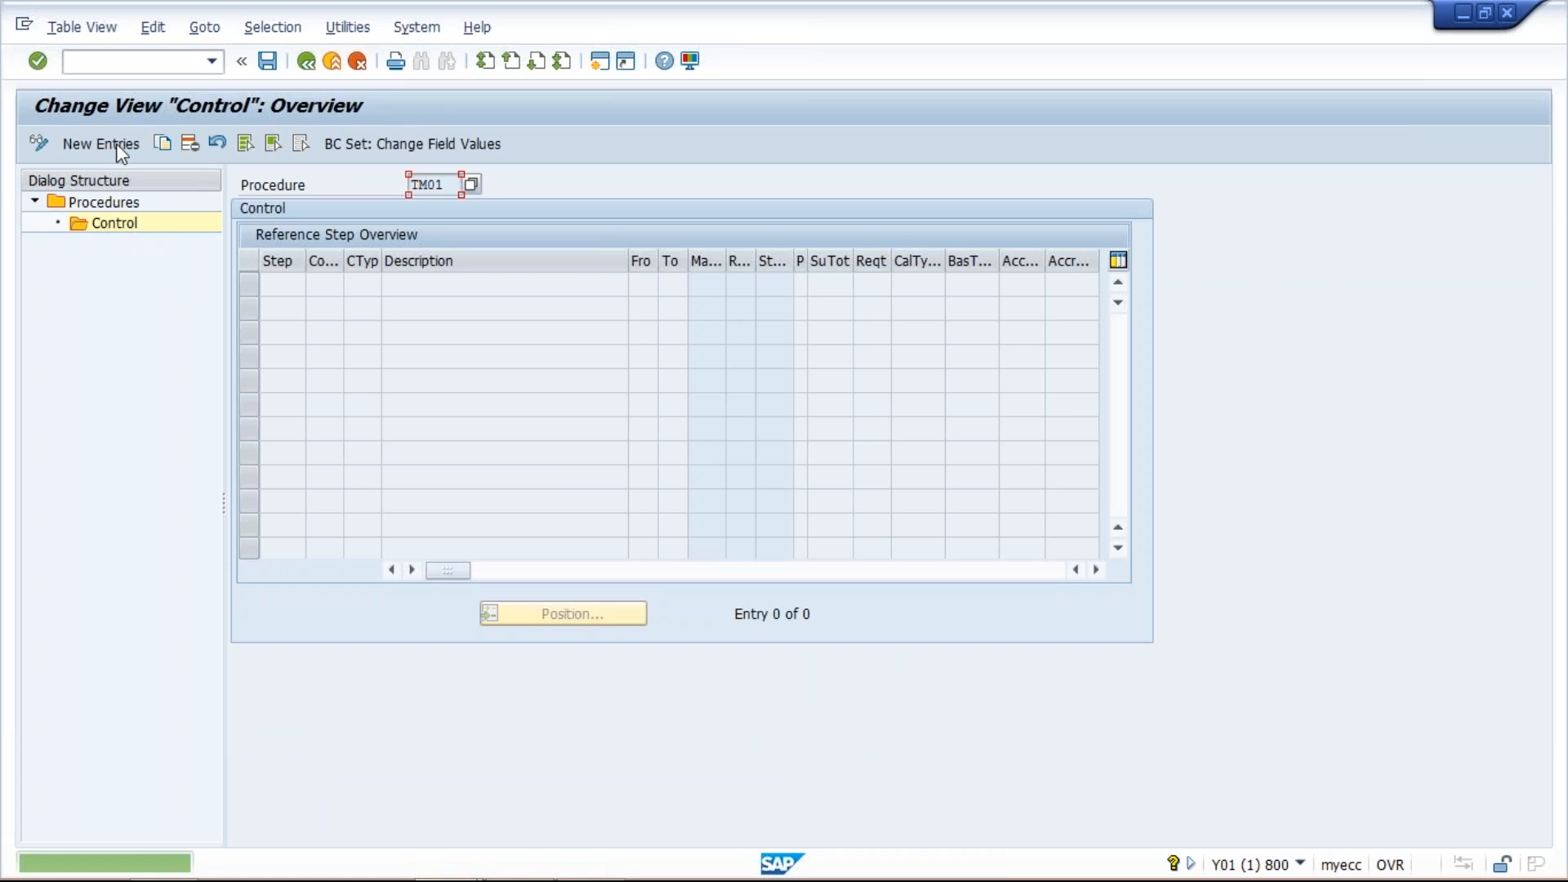
{"action": "left_click", "coordinate": [119, 145]}
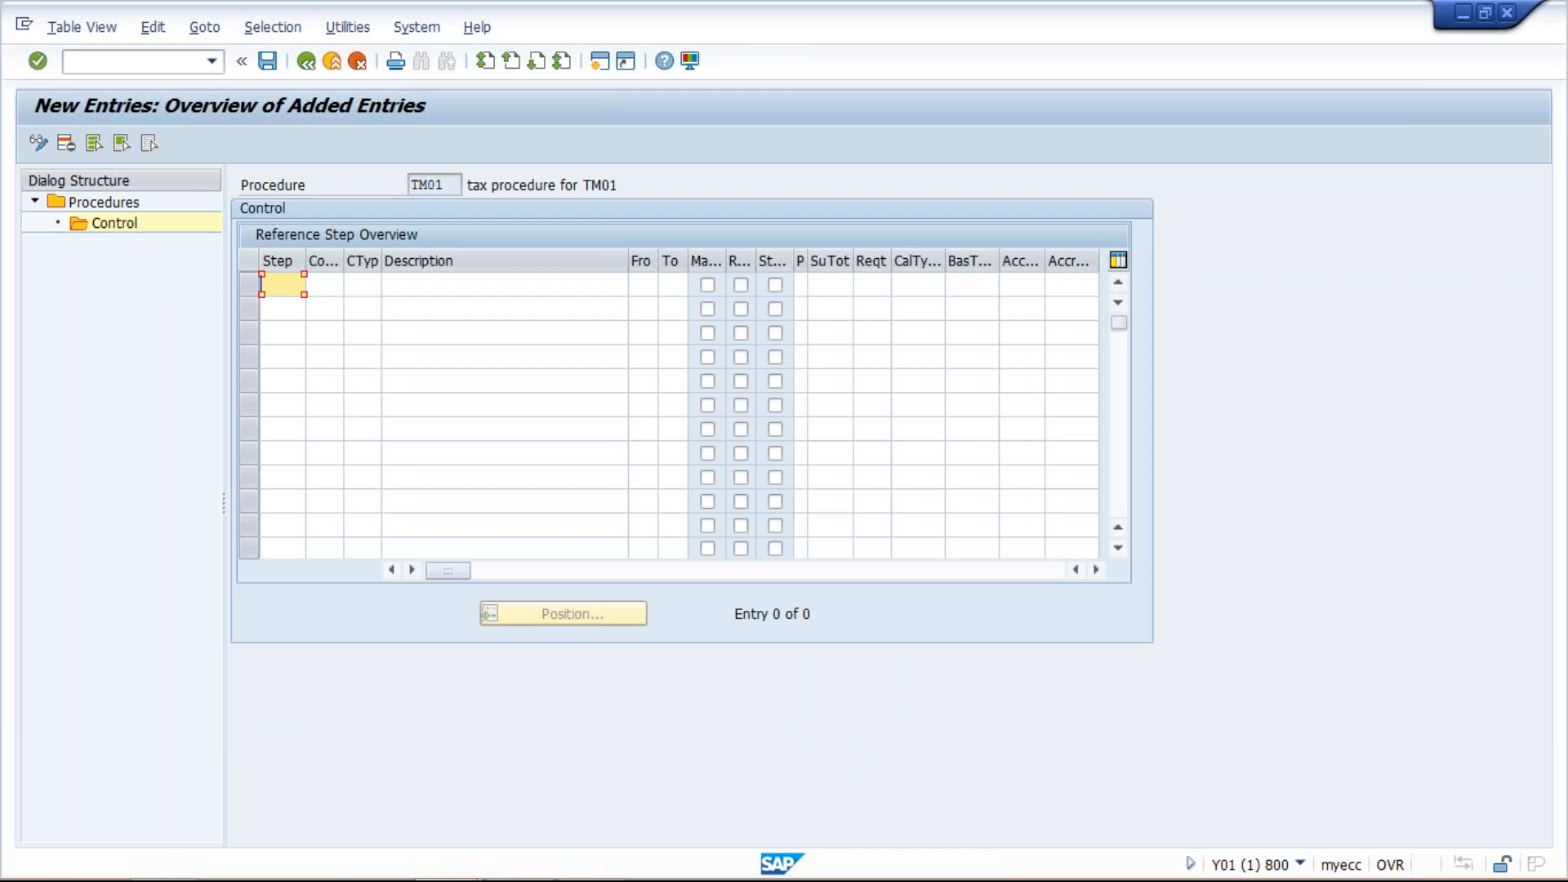
{"action": "type", "text": "100"}
{"action": "left_click", "coordinate": [324, 284]}
{"action": "left_click", "coordinate": [361, 284]}
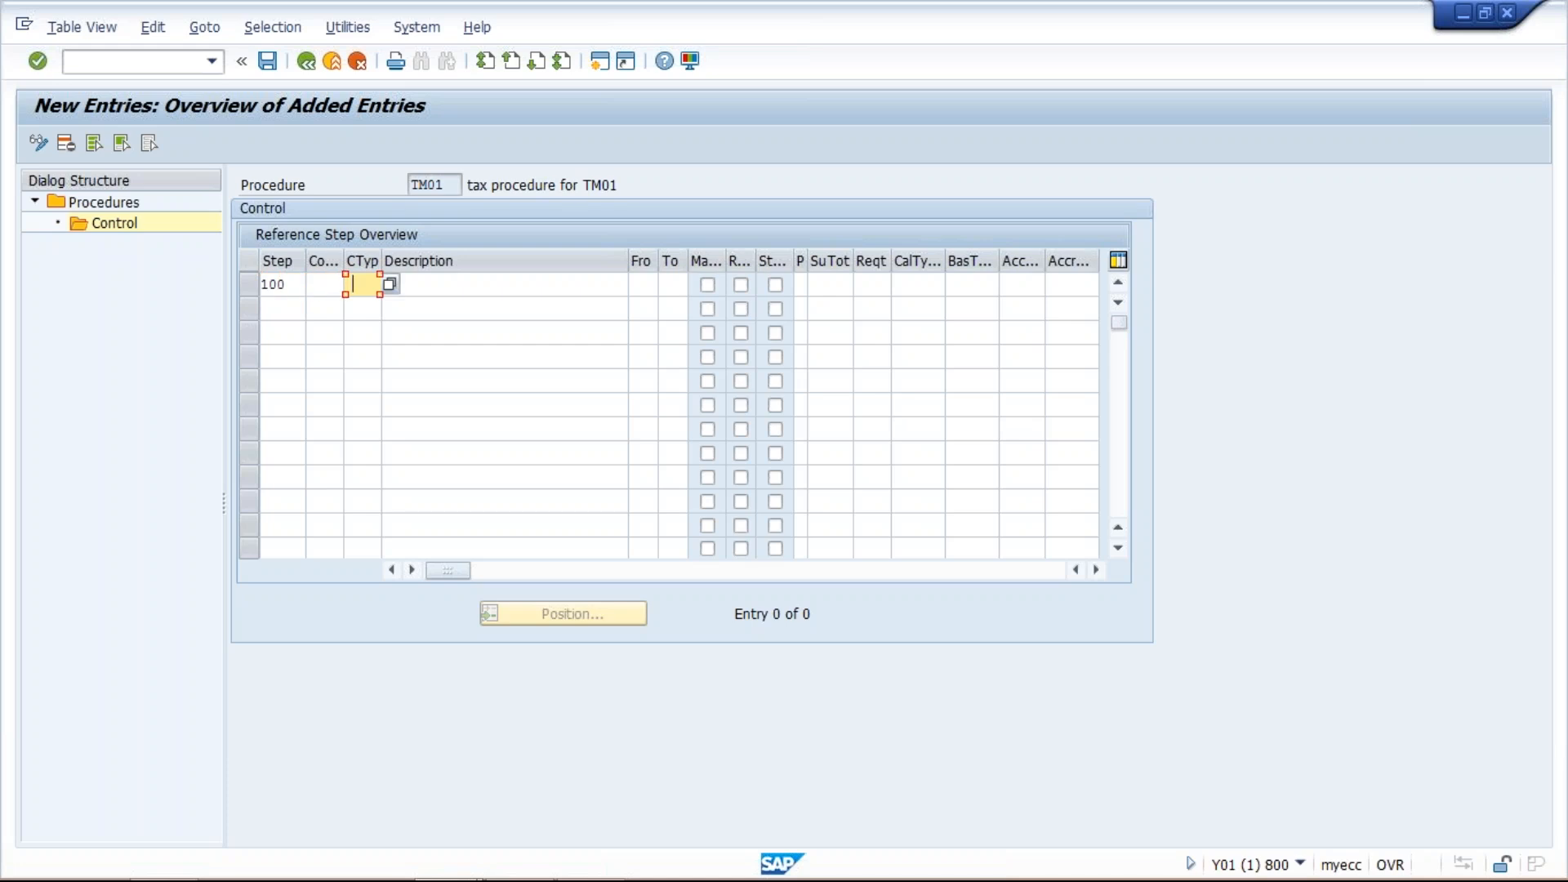
{"action": "left_click", "coordinate": [385, 343]}
- Add step 200 with condition type GST1 and step 300 with condition type GST2 to the procedure
{"action": "left_click", "coordinate": [270, 306]}
{"action": "type", "text": "200"}
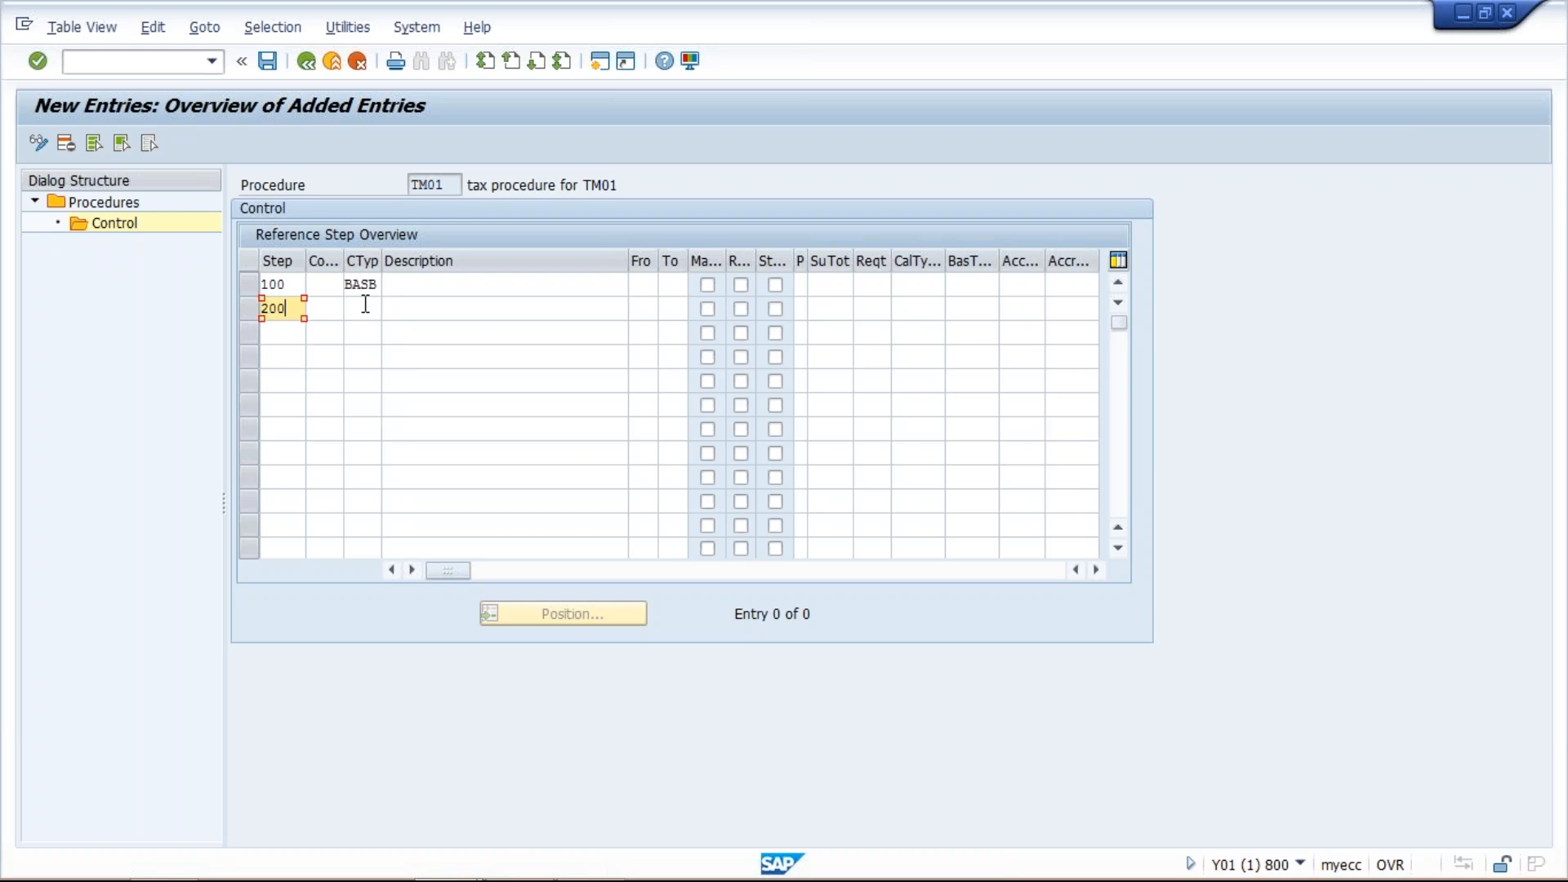
{"action": "left_click", "coordinate": [366, 307]}
{"action": "type", "text": "GST"}
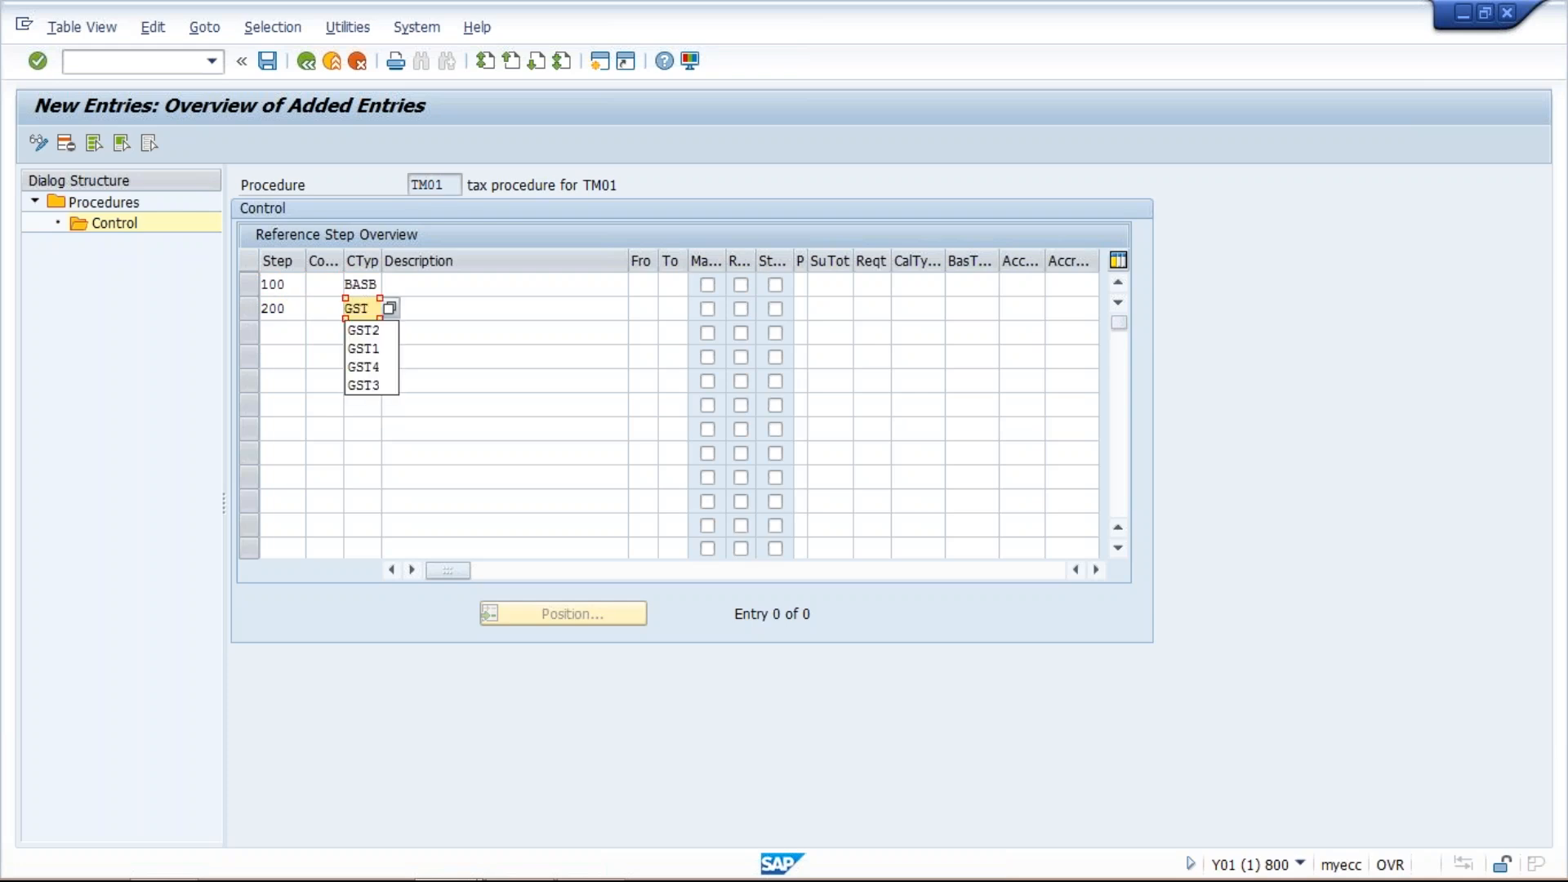
{"action": "type", "text": "1"}
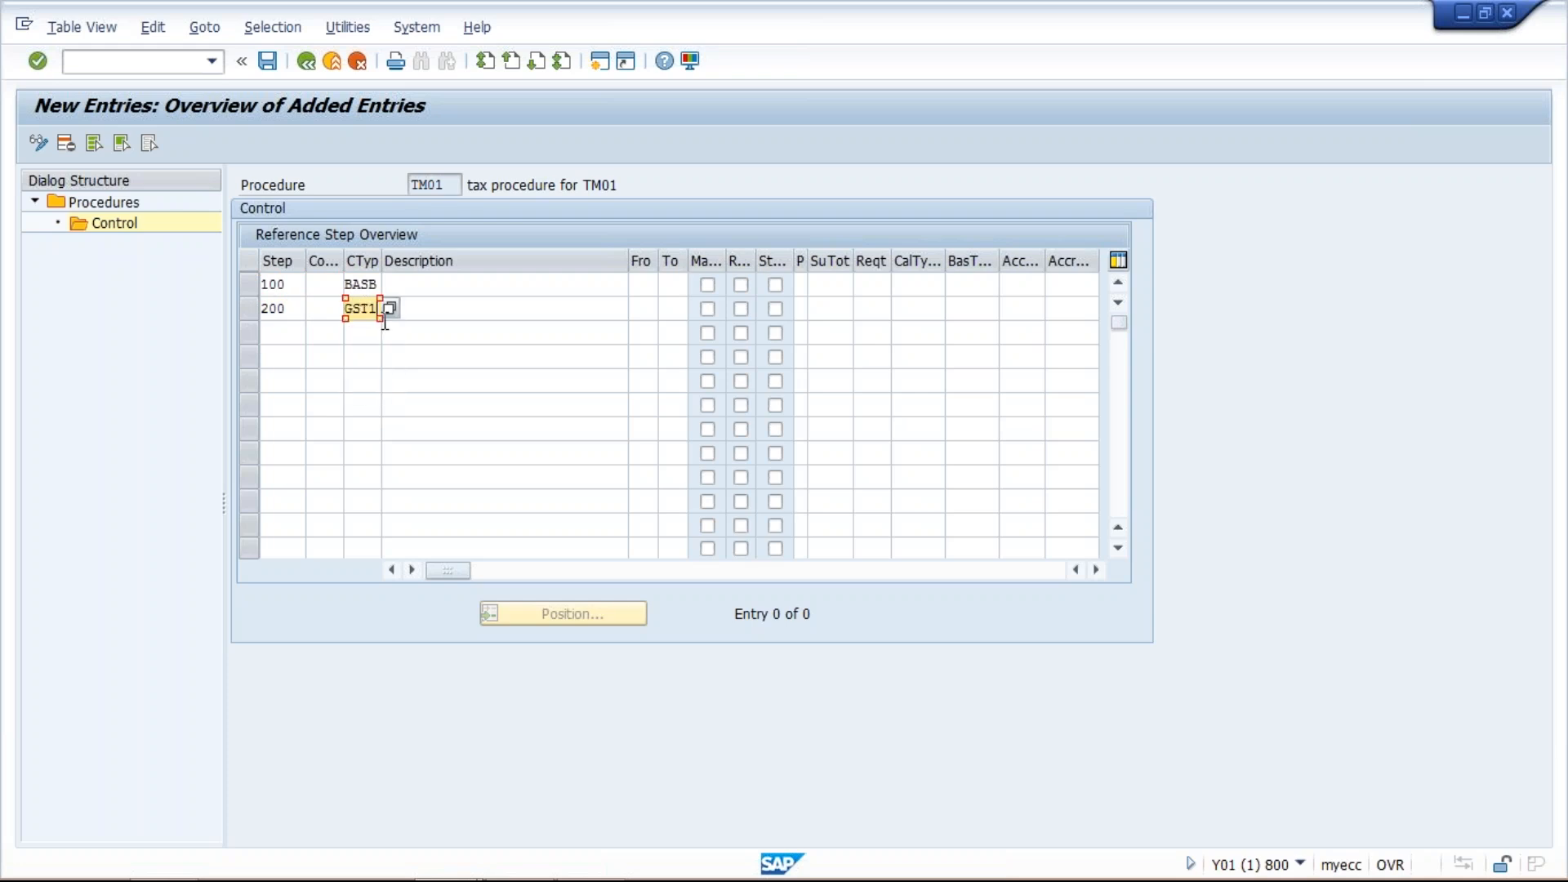
{"action": "left_click", "coordinate": [286, 337]}
{"action": "type", "text": "300"}
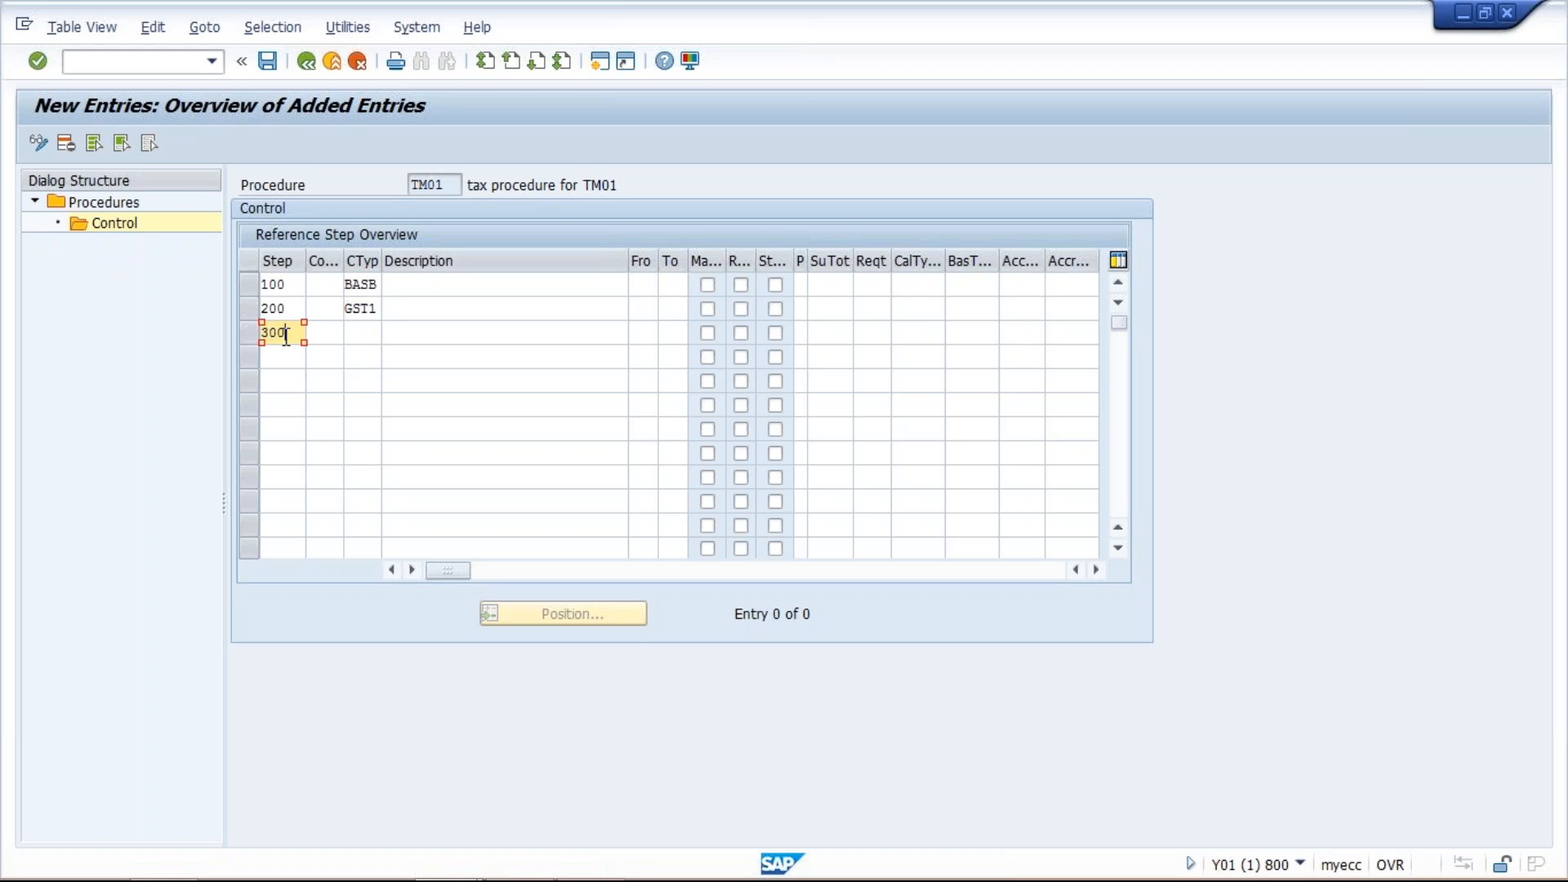
{"action": "left_click", "coordinate": [362, 335]}
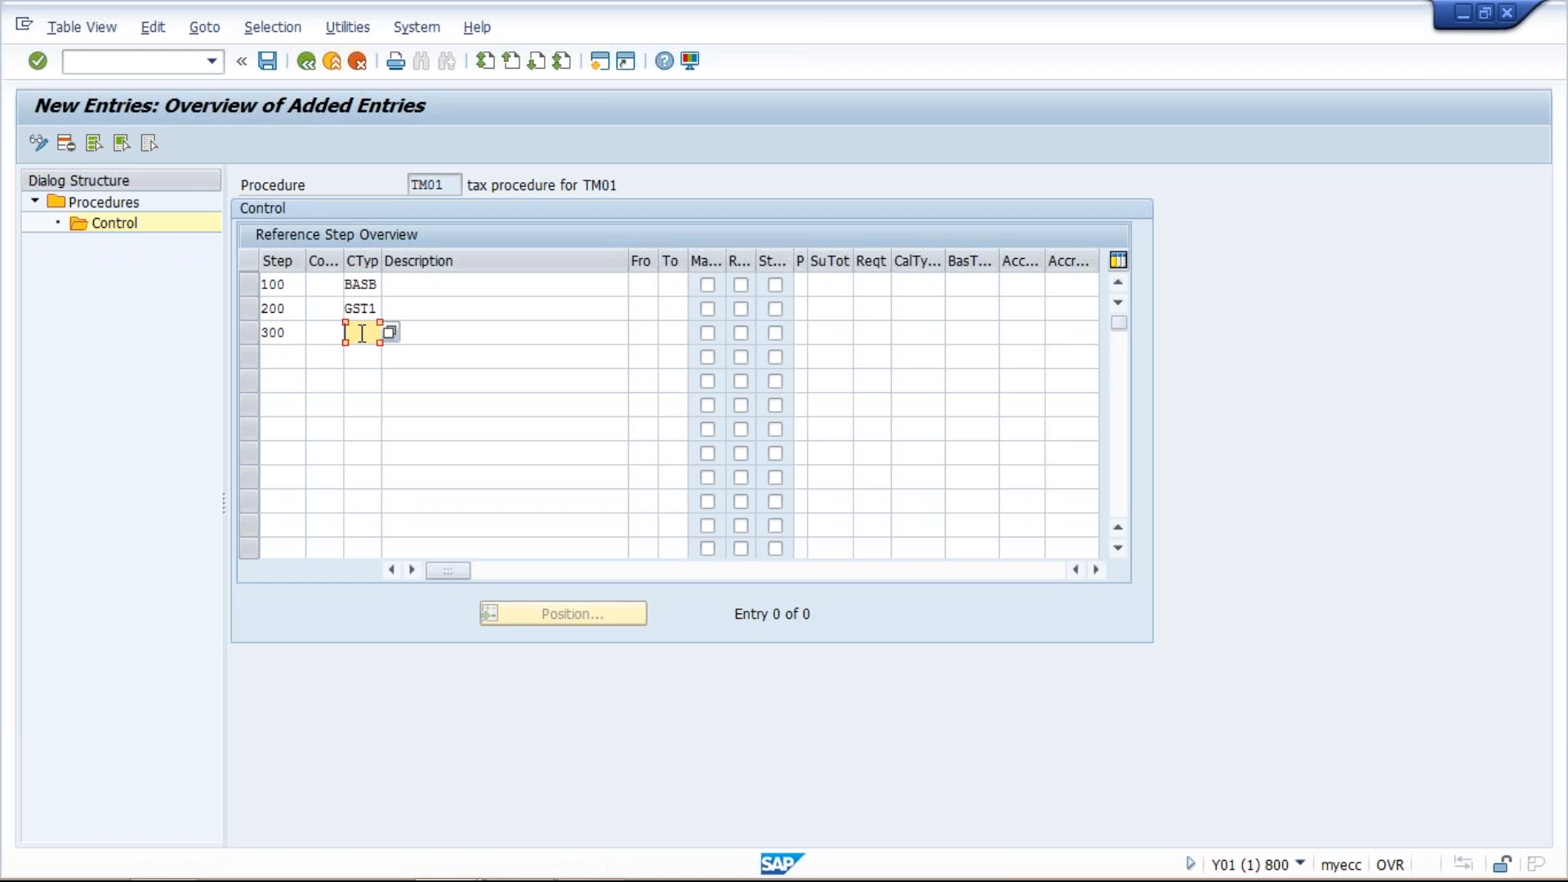
{"action": "key", "text": "BackSpace"}
{"action": "key", "text": "Down"}
{"action": "key", "text": "Return"}
{"action": "key", "text": "Return"}
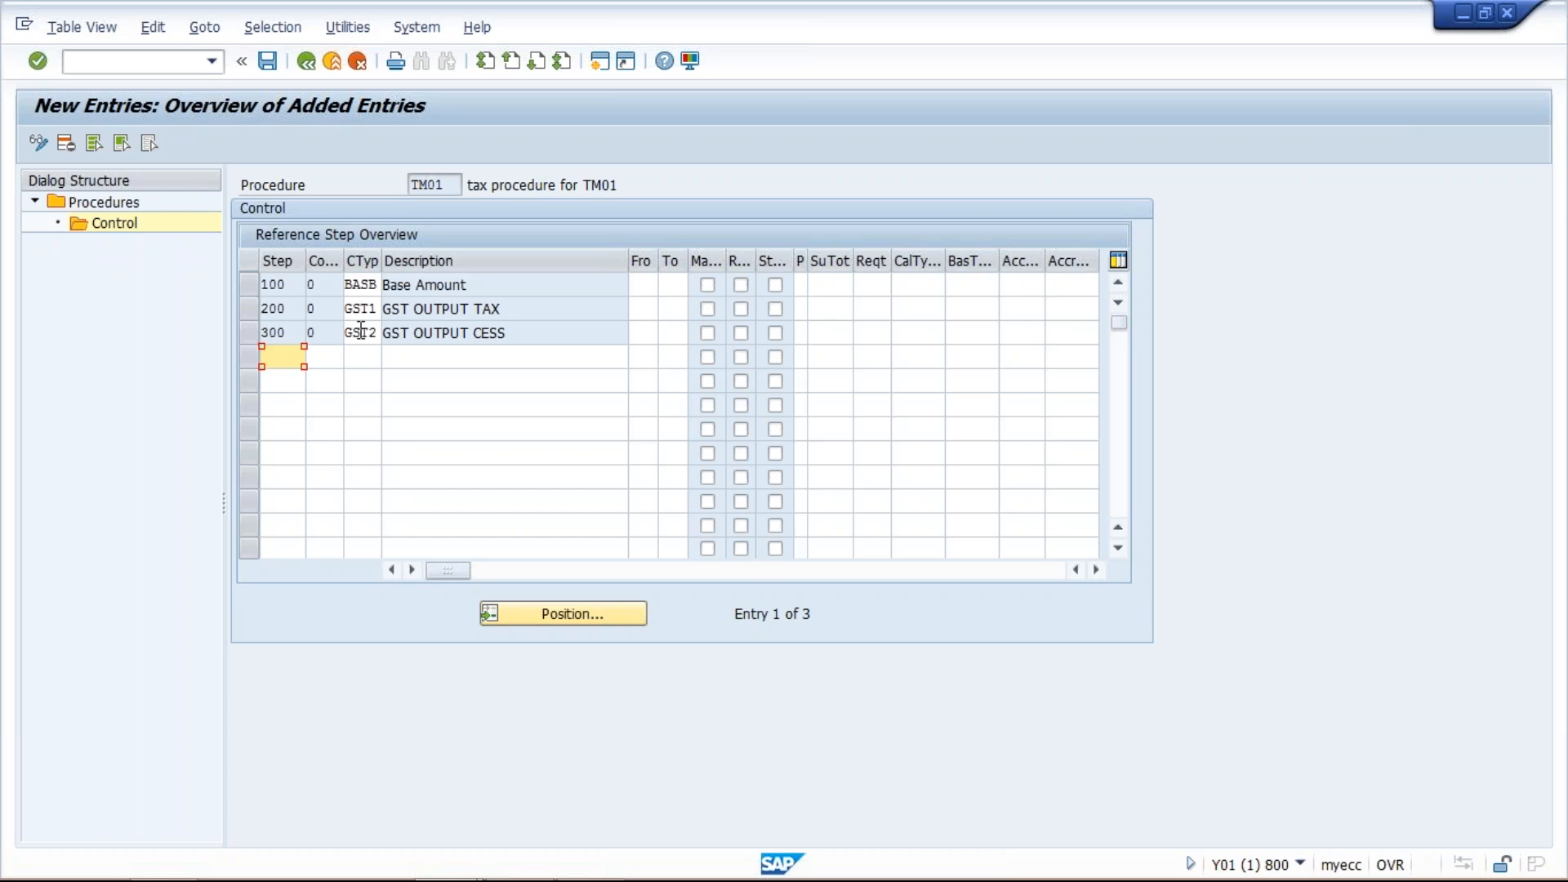
- Review the sales base, GST1 and GST2 amounts in the Excel sheet, then return to SAP
{"action": "mouse_move", "coordinate": [526, 869]}
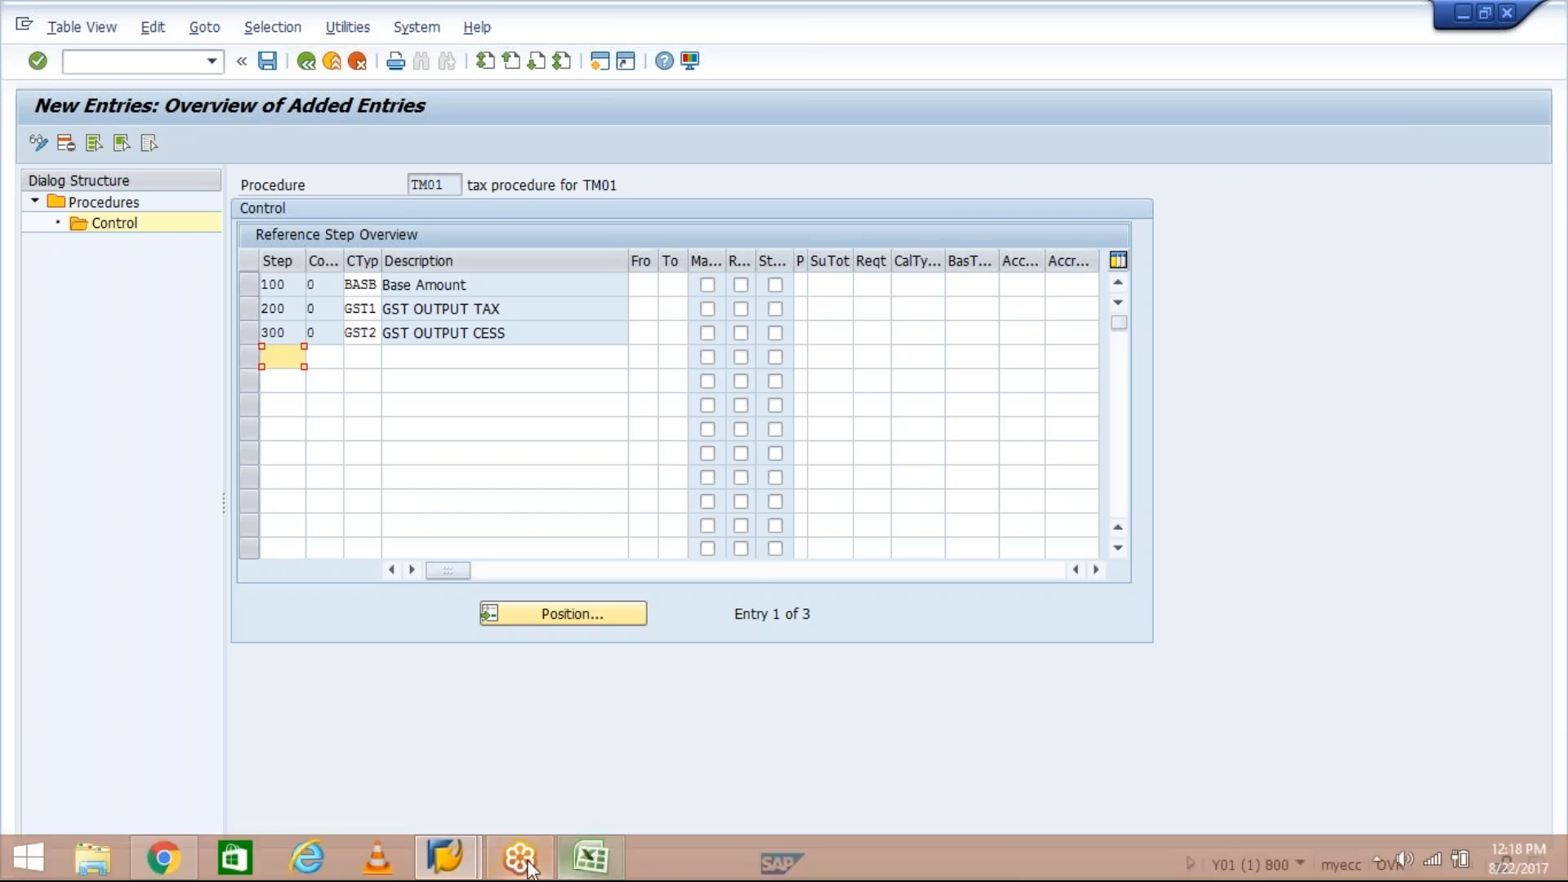
{"action": "left_click", "coordinate": [582, 865]}
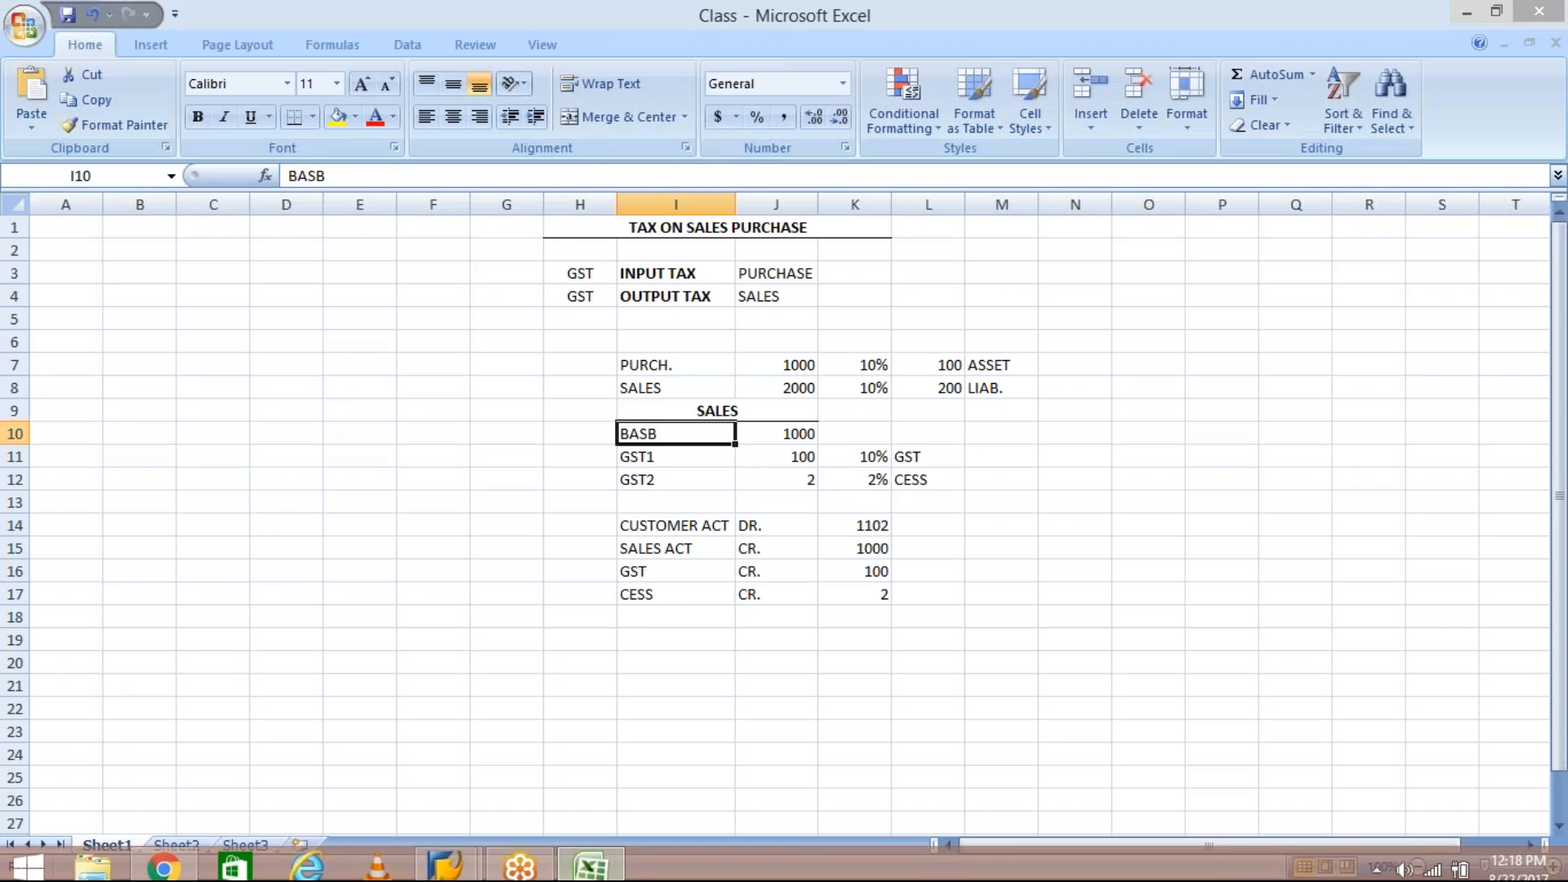
{"action": "left_click", "coordinate": [690, 462]}
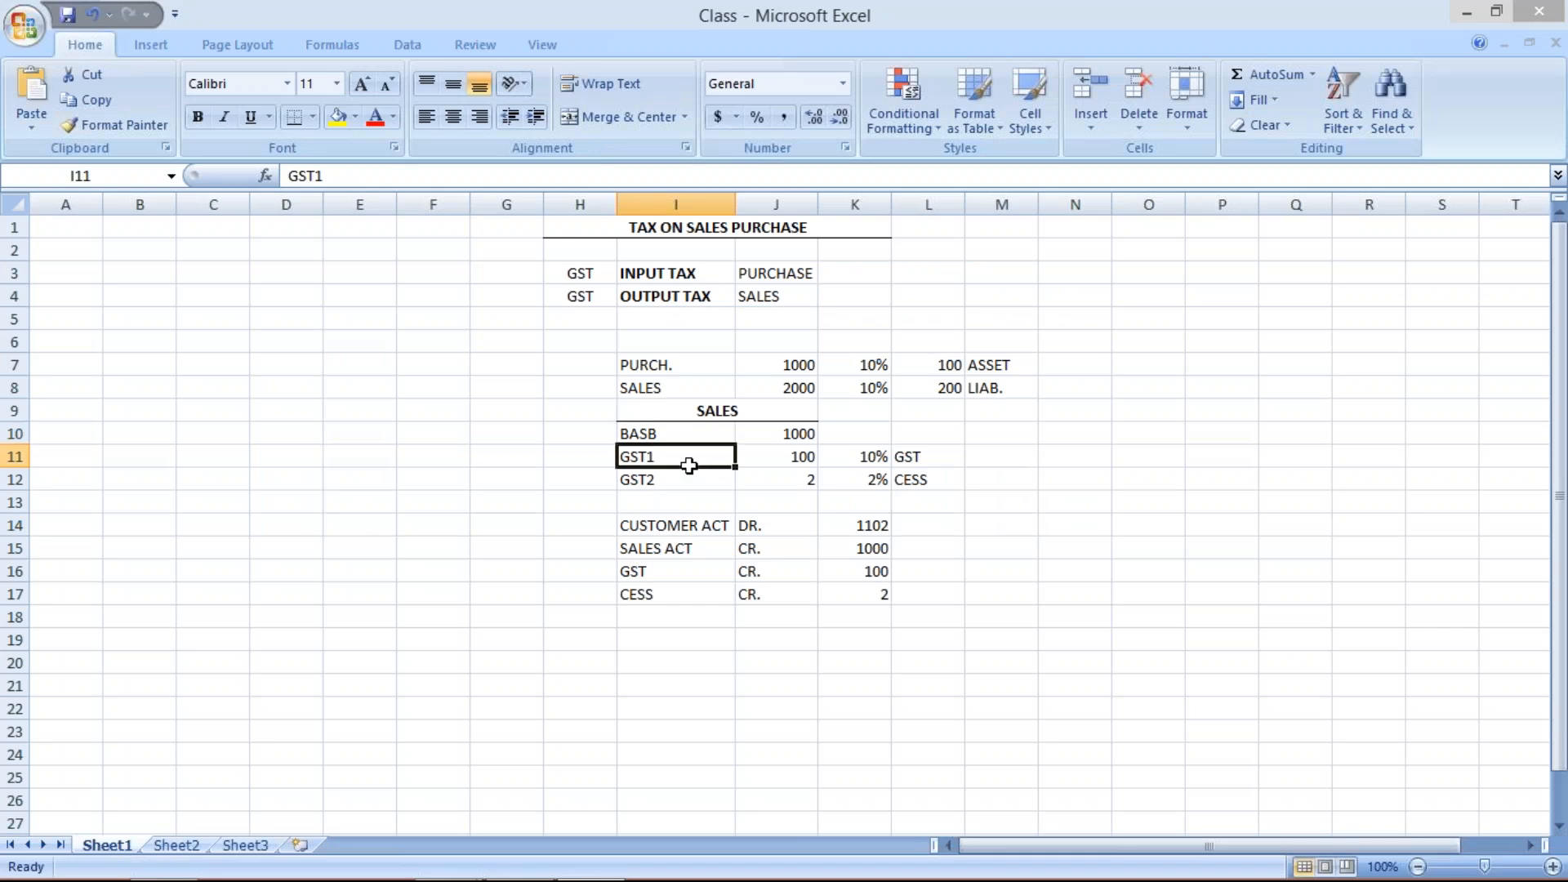
{"action": "left_click", "coordinate": [802, 466]}
{"action": "left_click", "coordinate": [798, 428]}
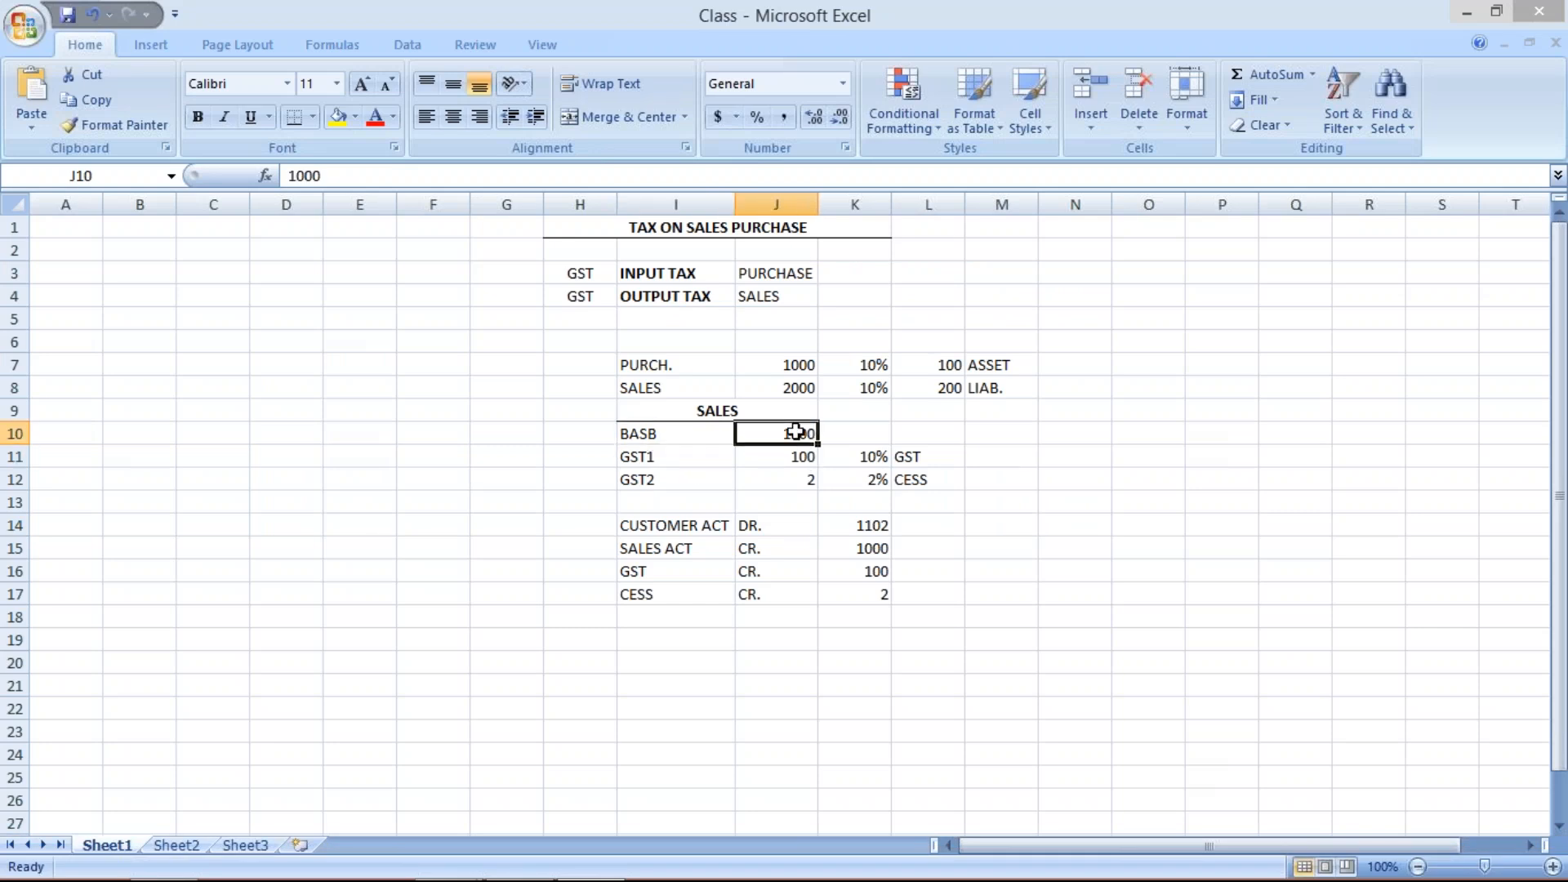
{"action": "left_click", "coordinate": [799, 457]}
{"action": "left_click", "coordinate": [791, 433]}
{"action": "left_click", "coordinate": [794, 482]}
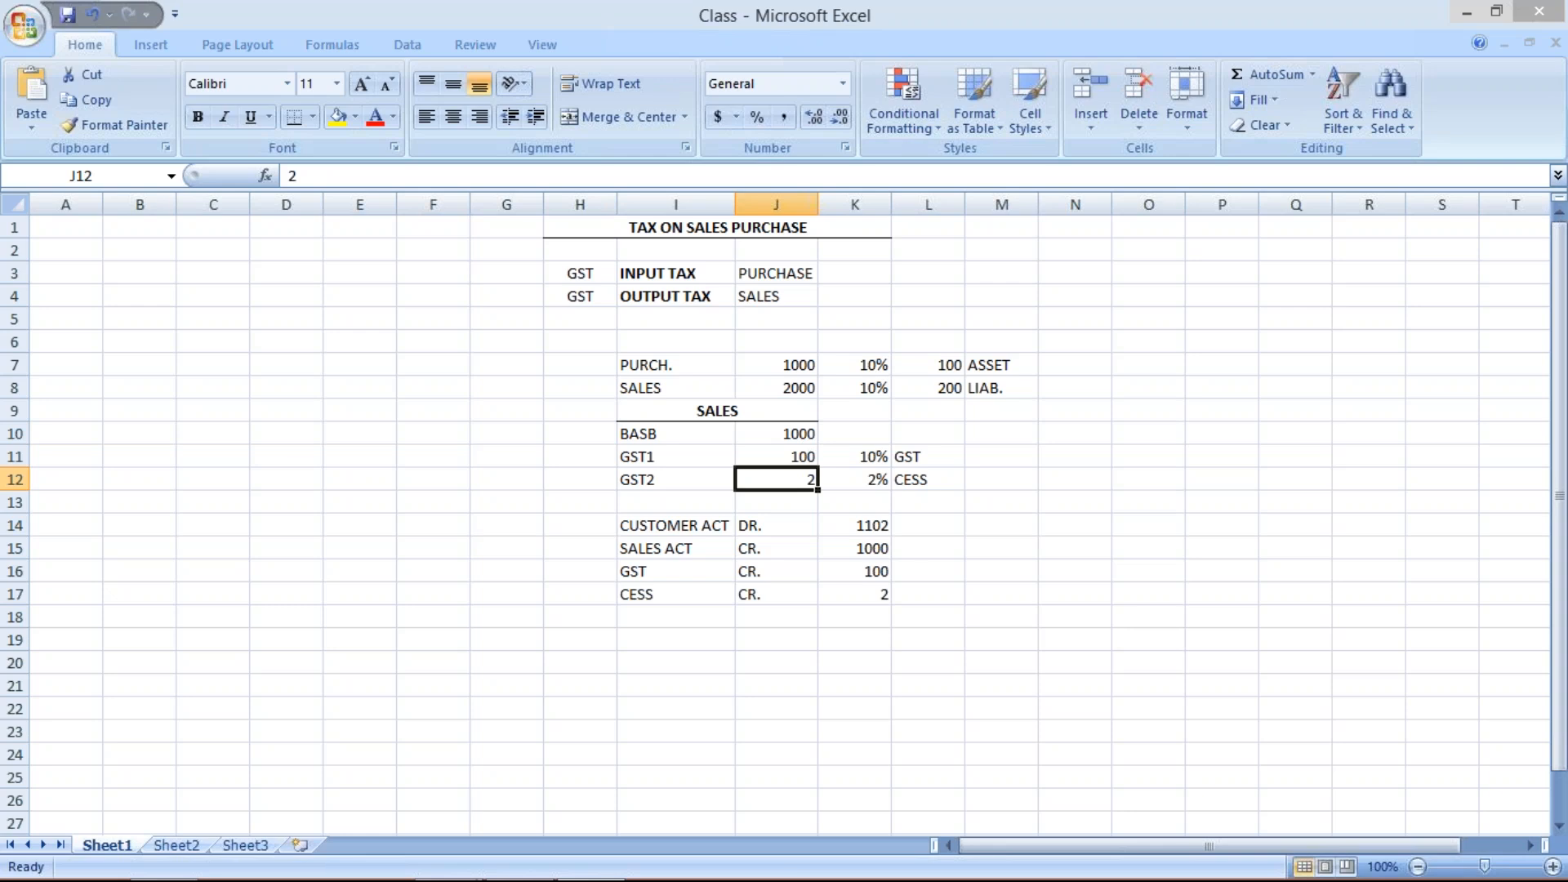
{"action": "mouse_move", "coordinate": [579, 878]}
{"action": "left_click", "coordinate": [458, 877]}
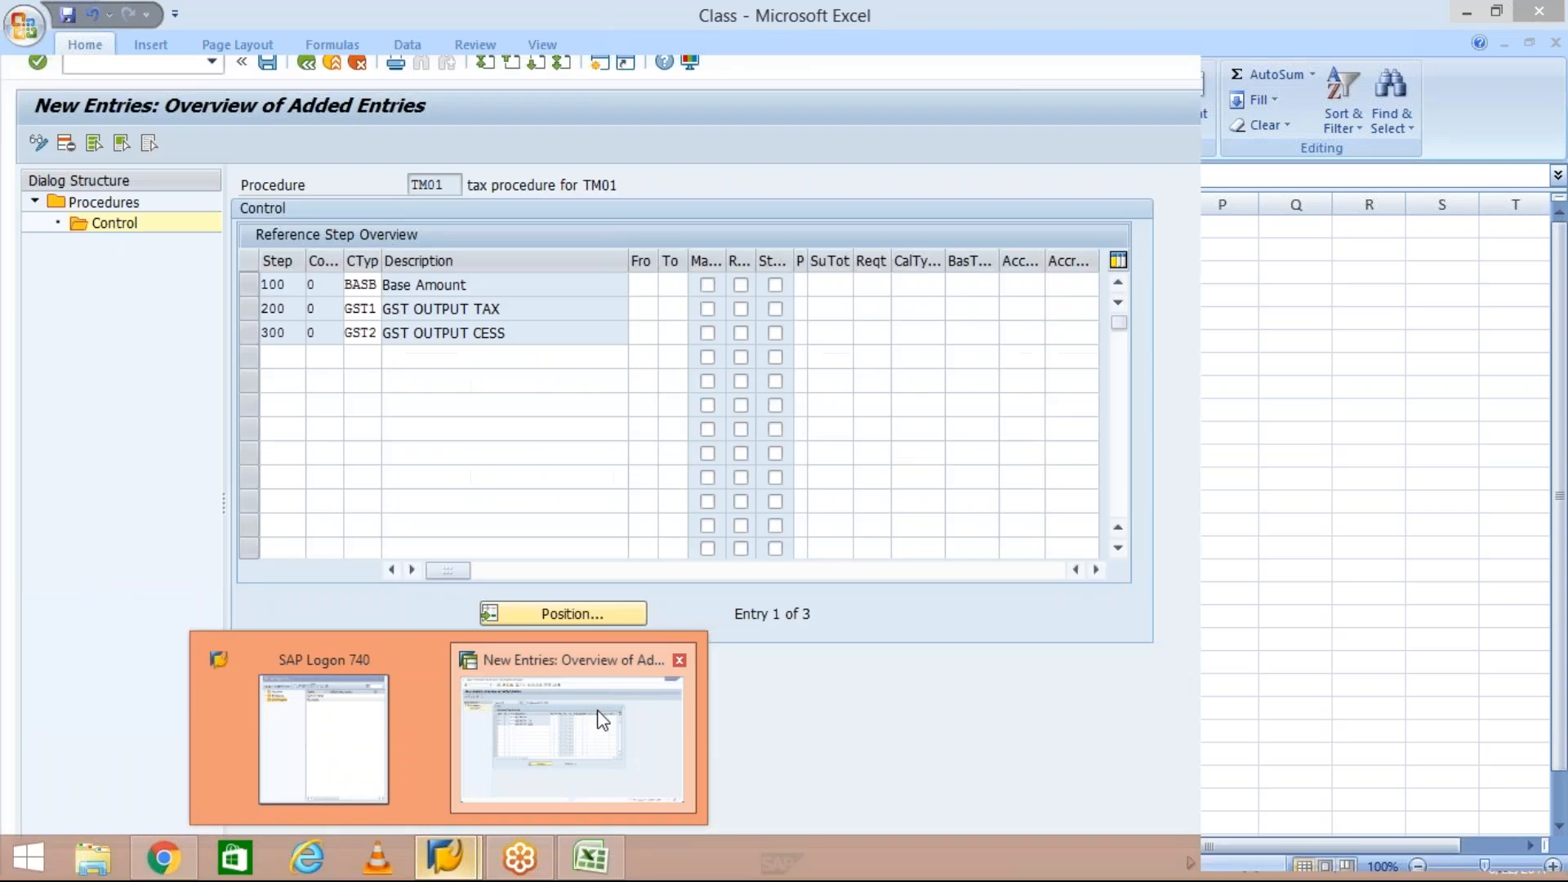
{"action": "left_click", "coordinate": [602, 719]}
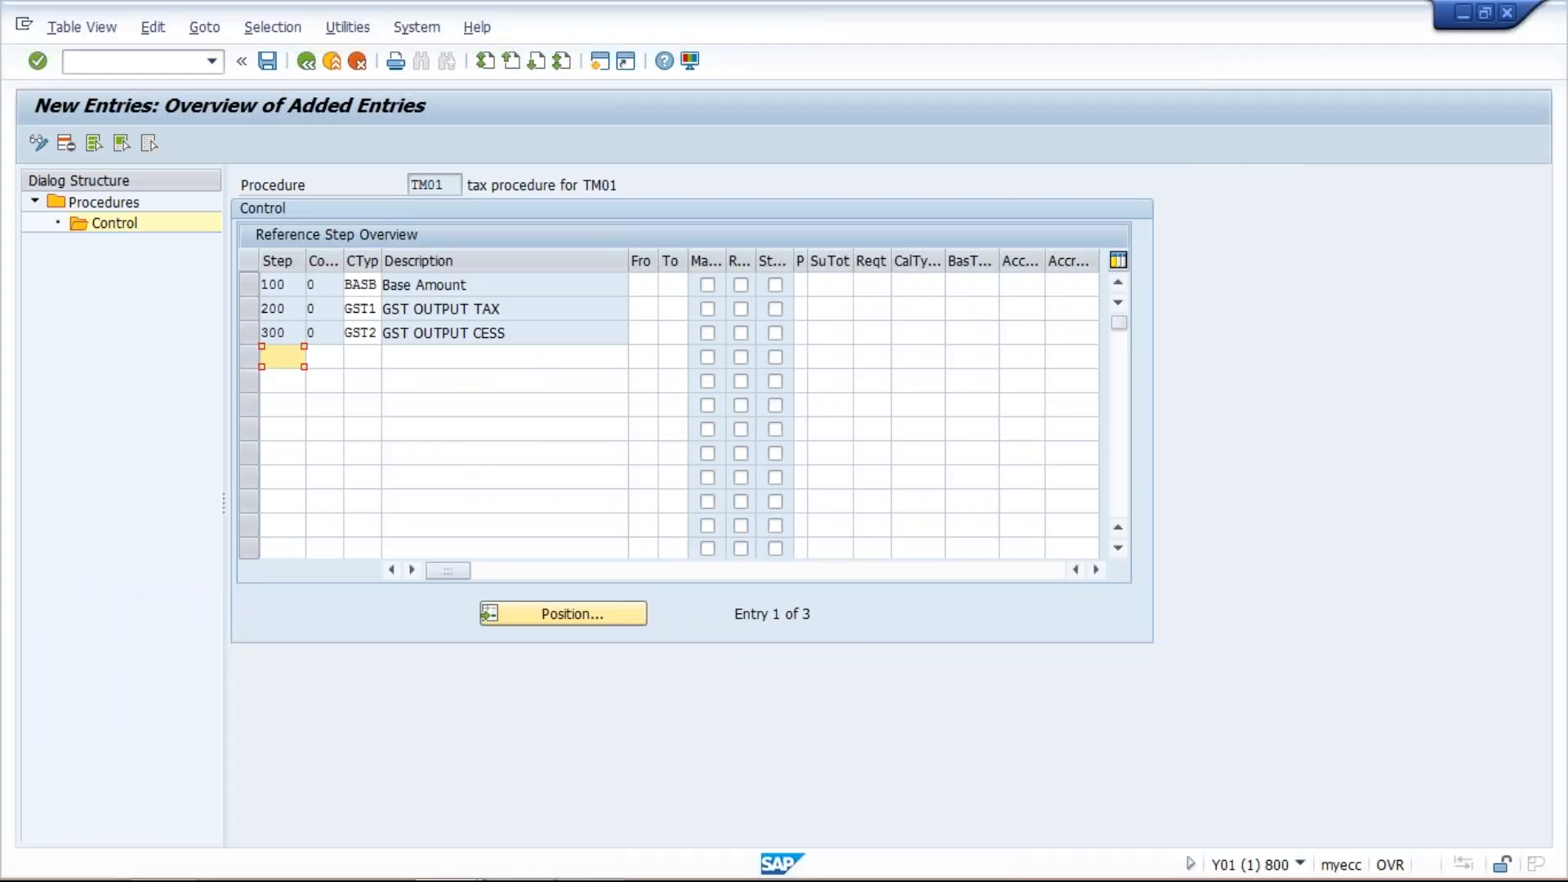
- Set step 200 (GST1) to calculate from step 100 to step 100
{"action": "left_click", "coordinate": [395, 284]}
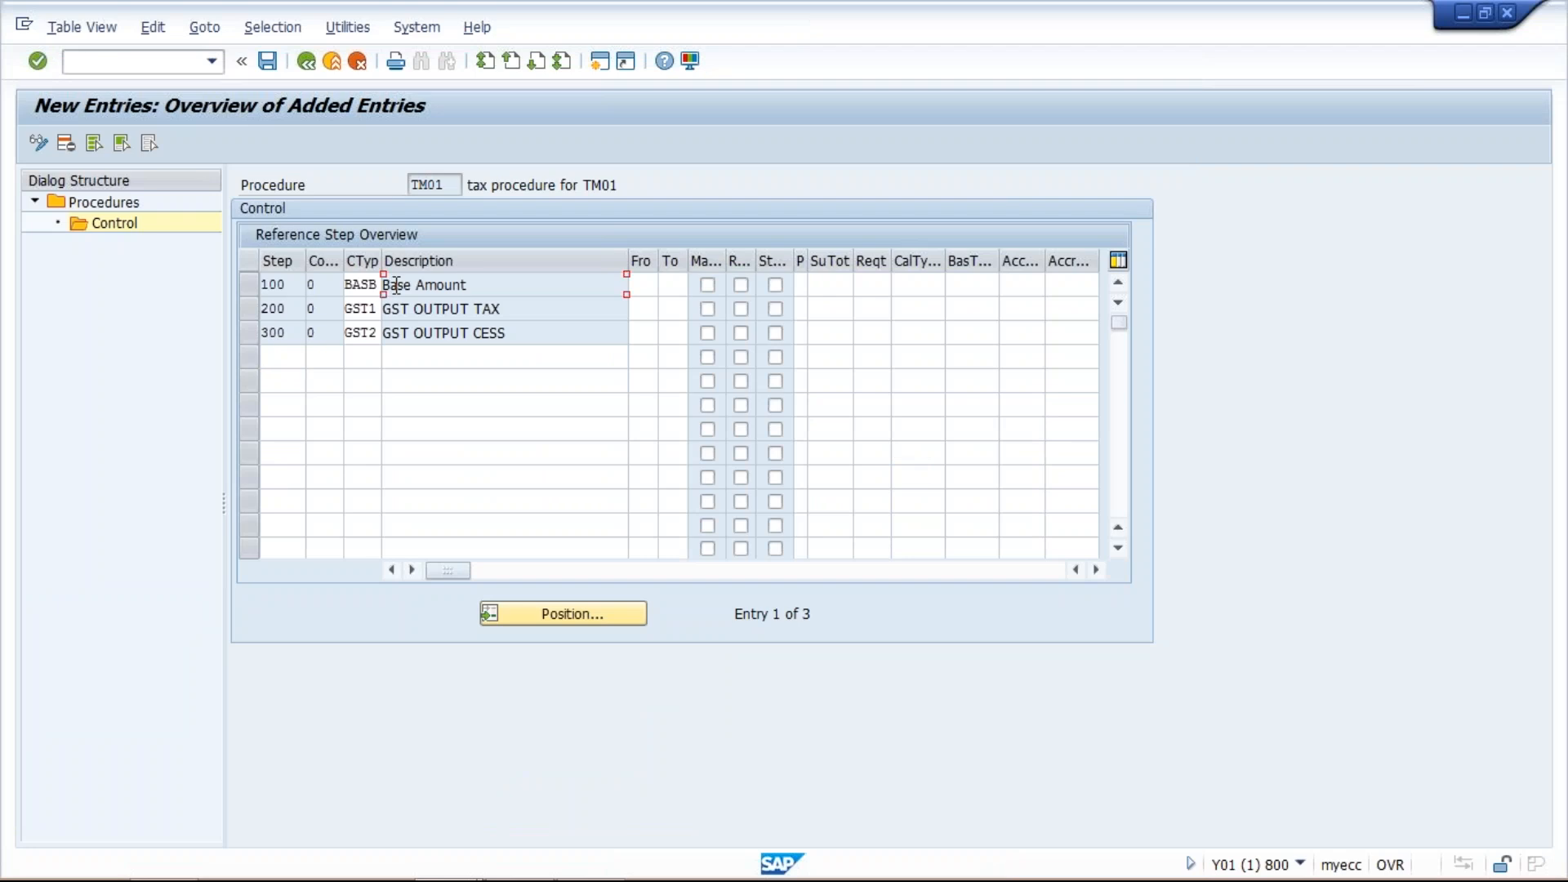
{"action": "left_click", "coordinate": [446, 311]}
{"action": "left_click", "coordinate": [518, 310]}
{"action": "left_click", "coordinate": [412, 309]}
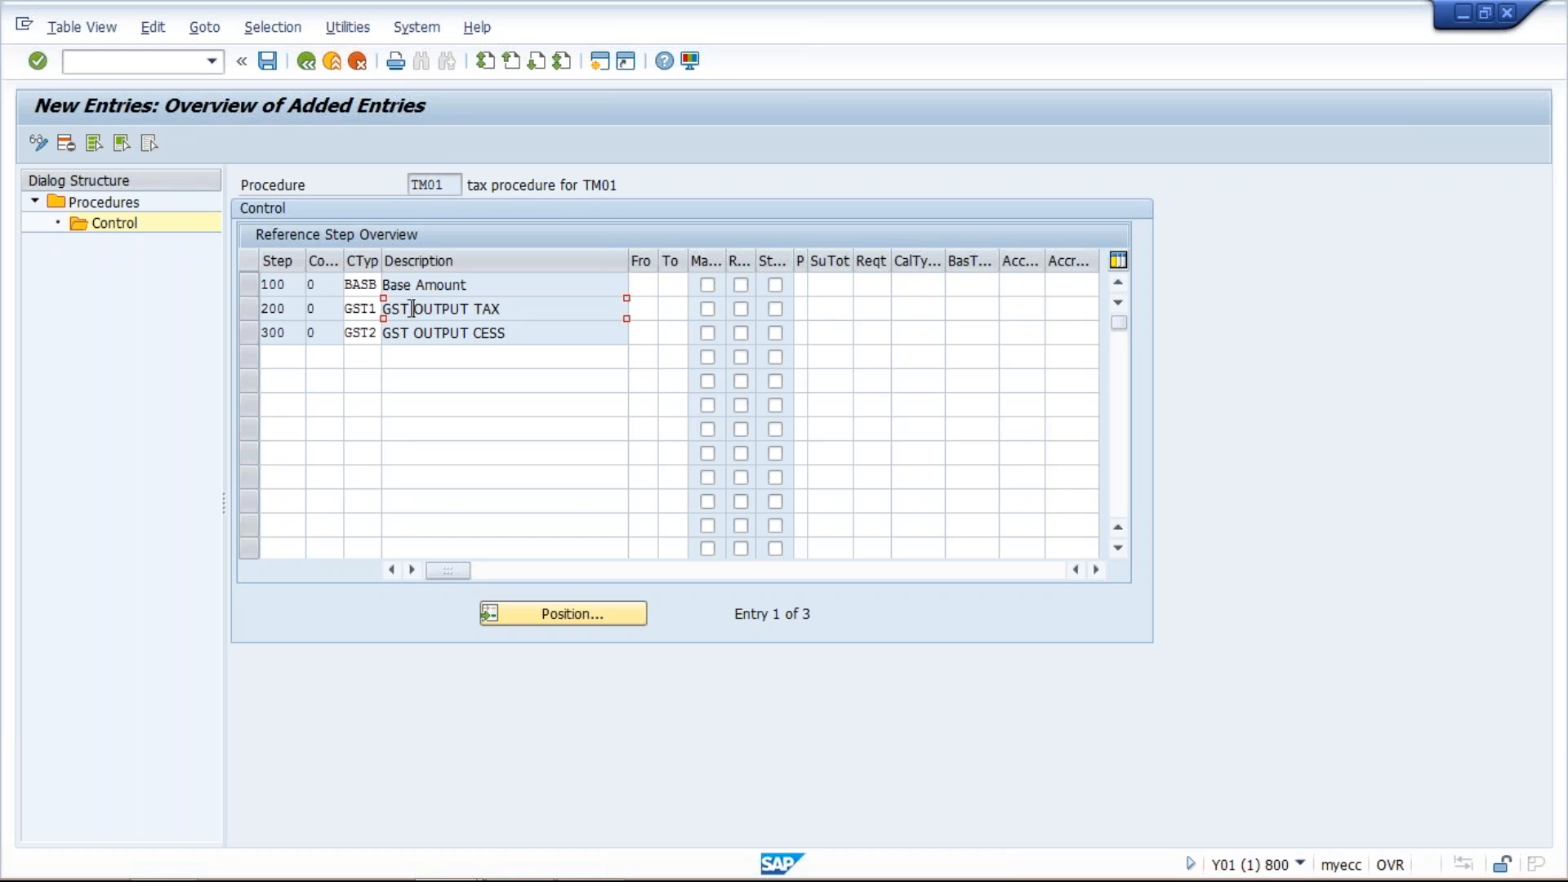
{"action": "left_click", "coordinate": [469, 333]}
{"action": "left_click", "coordinate": [517, 308]}
{"action": "left_click", "coordinate": [475, 284]}
{"action": "left_click", "coordinate": [644, 308]}
{"action": "type", "text": "100"}
{"action": "left_click", "coordinate": [674, 307]}
{"action": "type", "text": "100"}
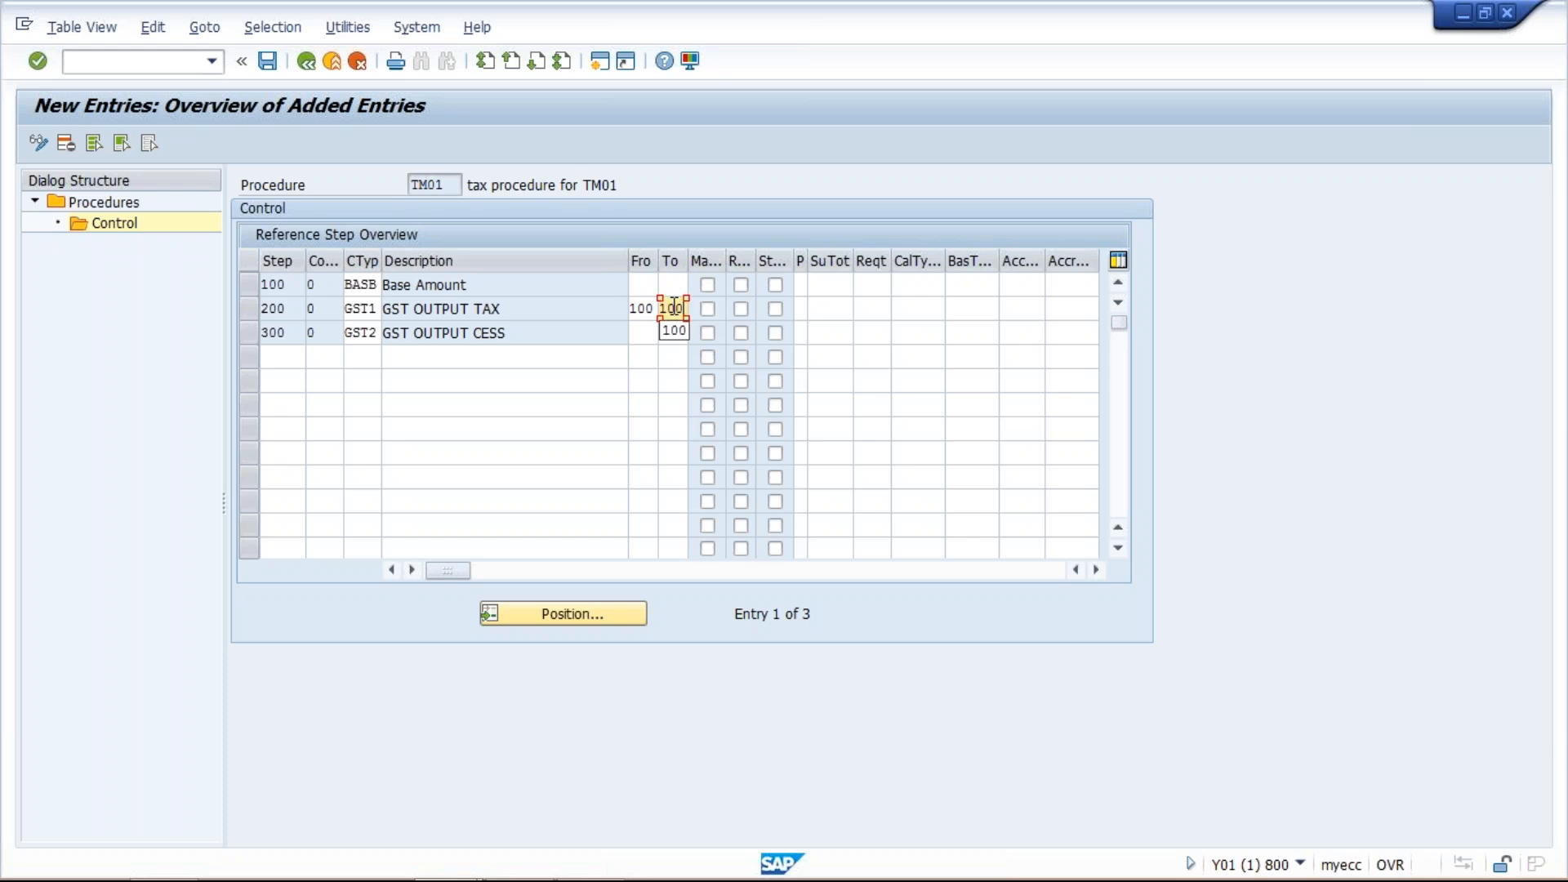
- Set step 300 (GST2) to calculate from step 200 to step 200
{"action": "left_click", "coordinate": [436, 283]}
{"action": "left_click", "coordinate": [286, 284]}
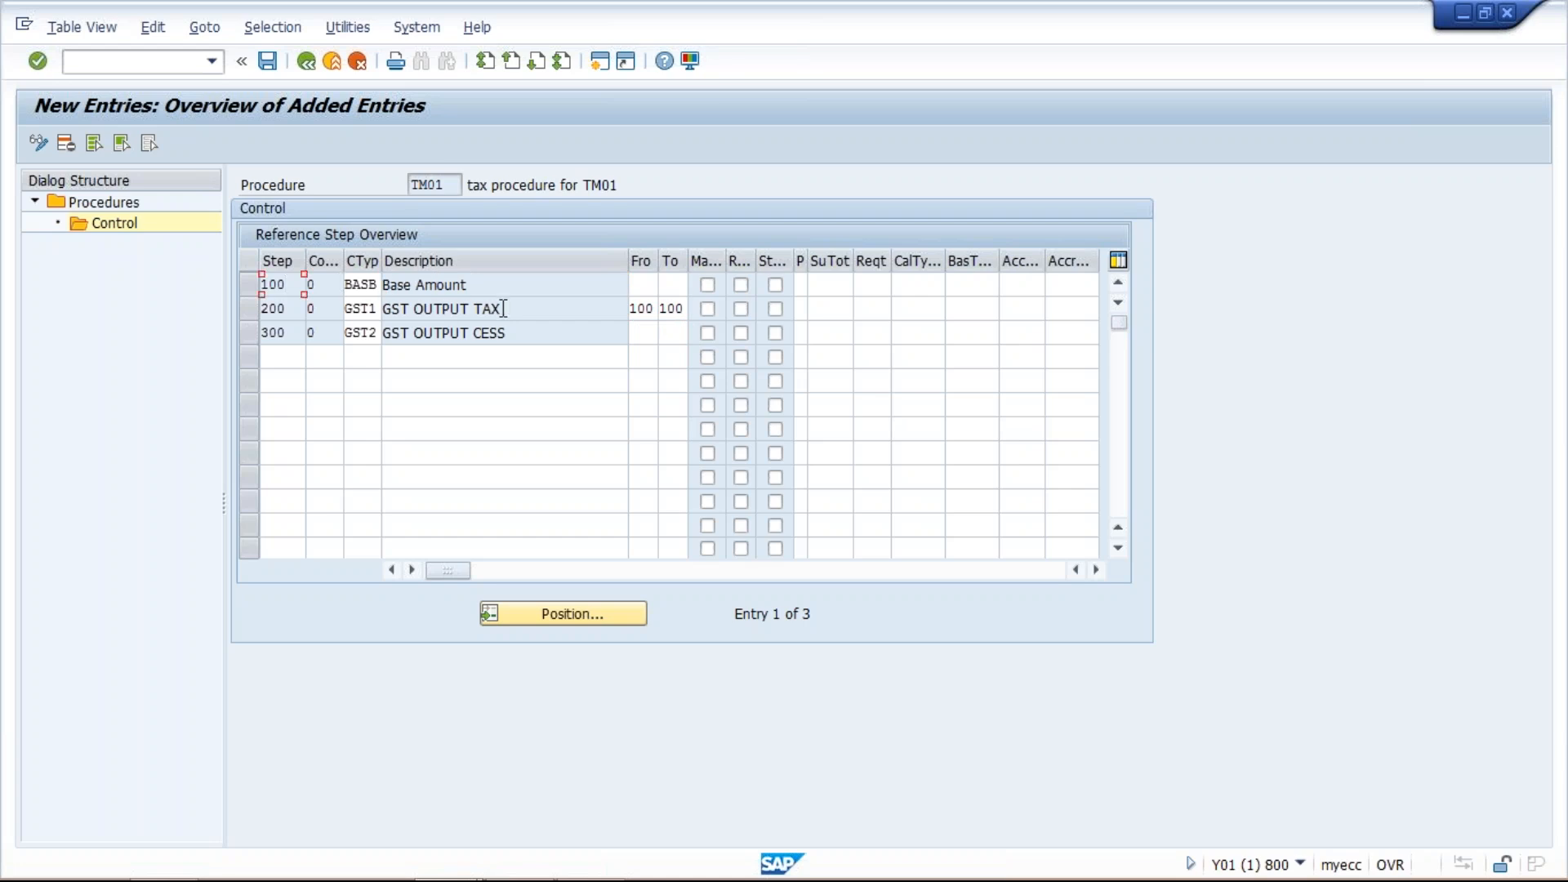
{"action": "left_click_drag", "start_coordinate": [504, 308], "coordinate": [363, 325]}
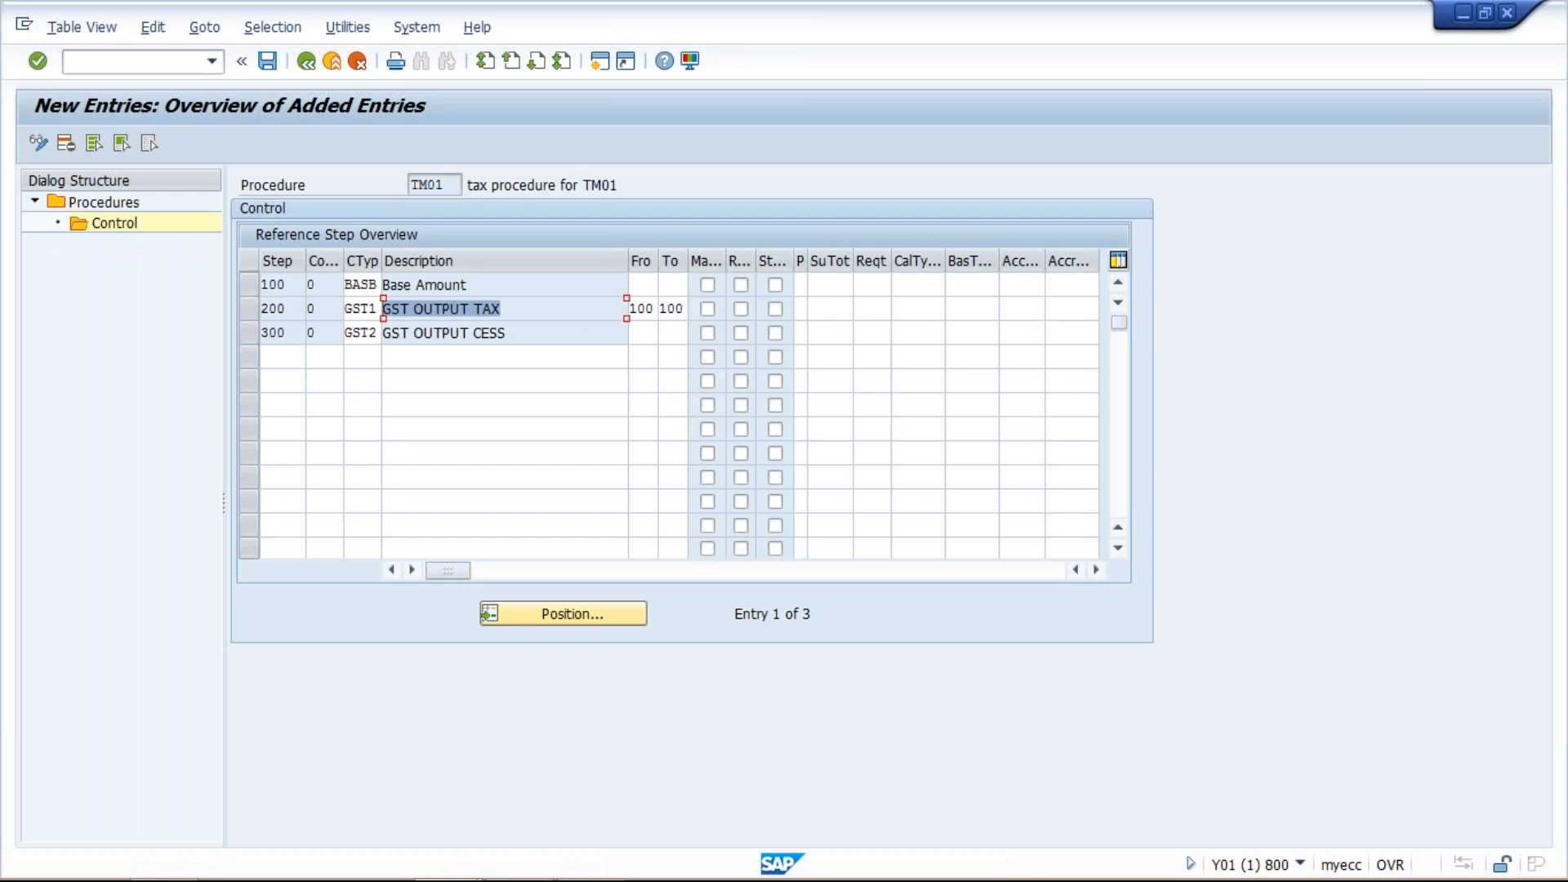
{"action": "left_click", "coordinate": [247, 287]}
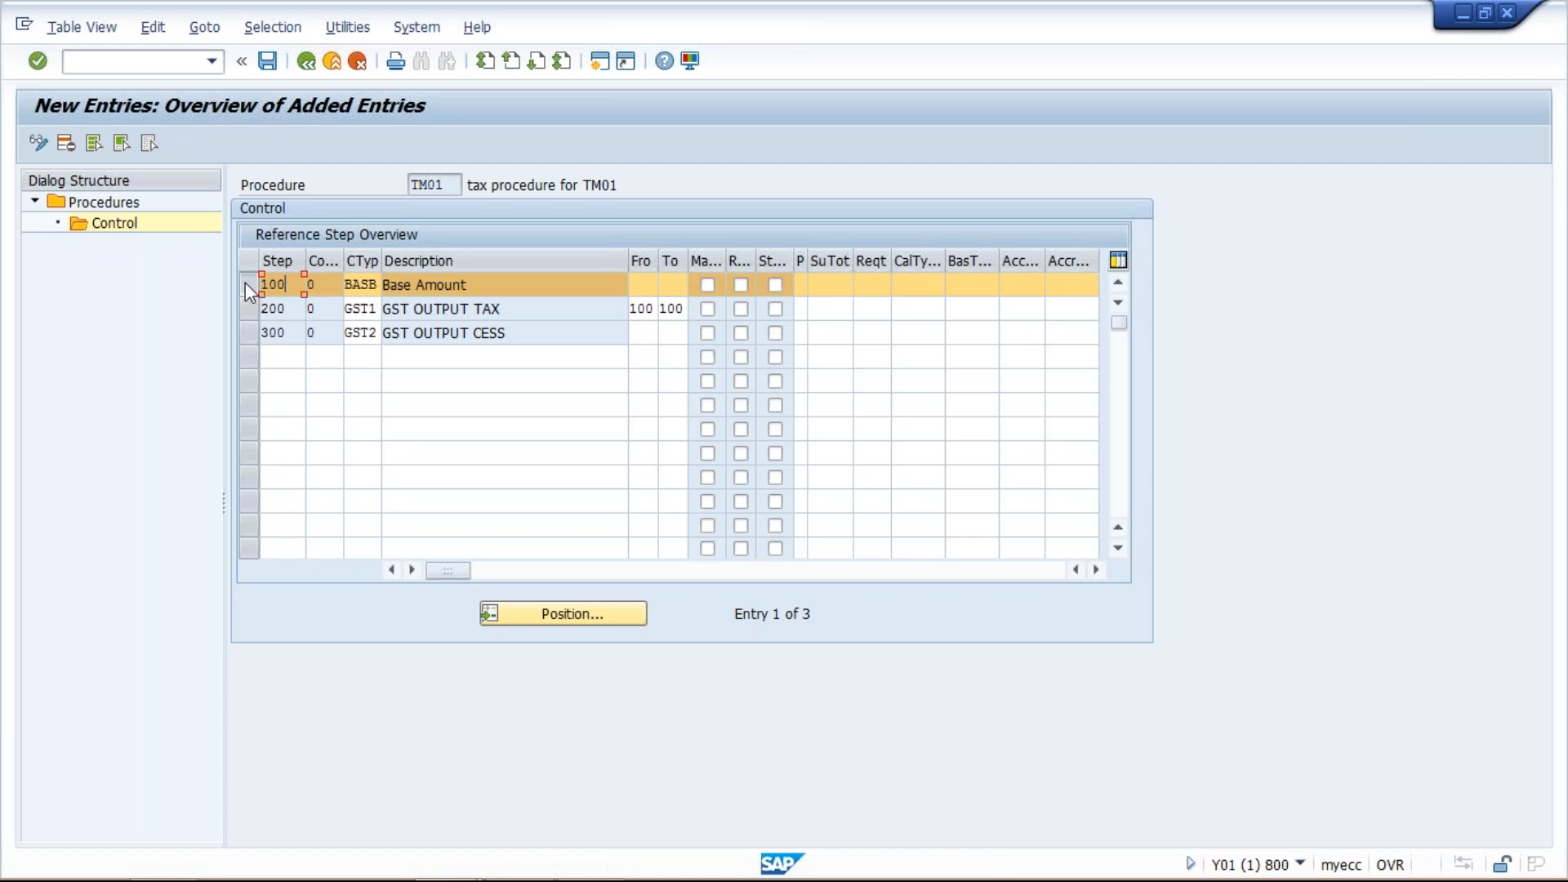
{"action": "left_click", "coordinate": [245, 284]}
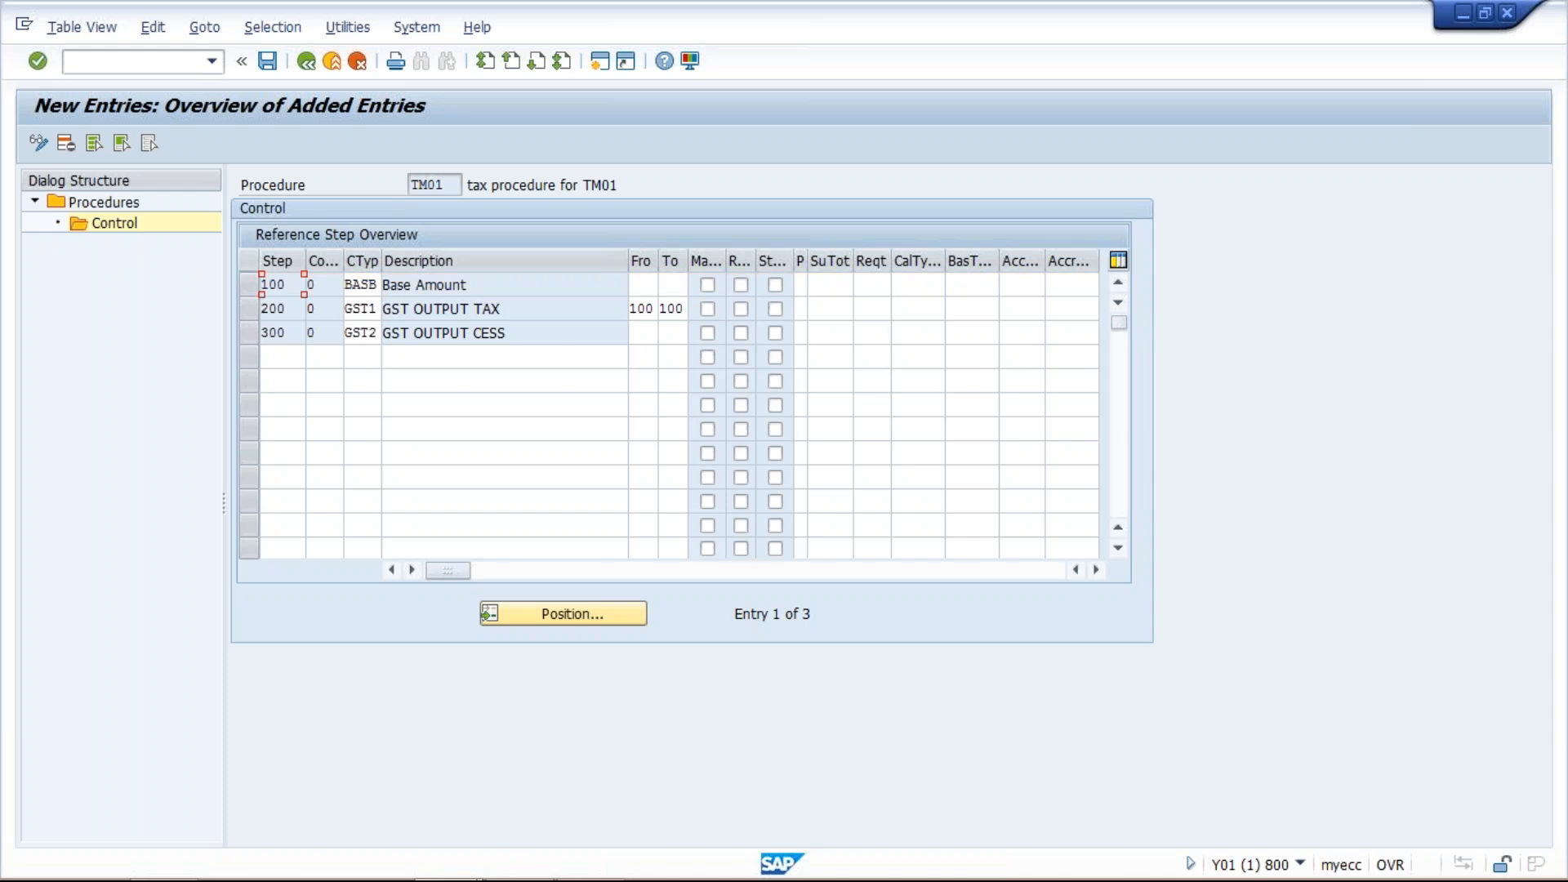
{"action": "left_click_drag", "start_coordinate": [516, 335], "coordinate": [383, 335]}
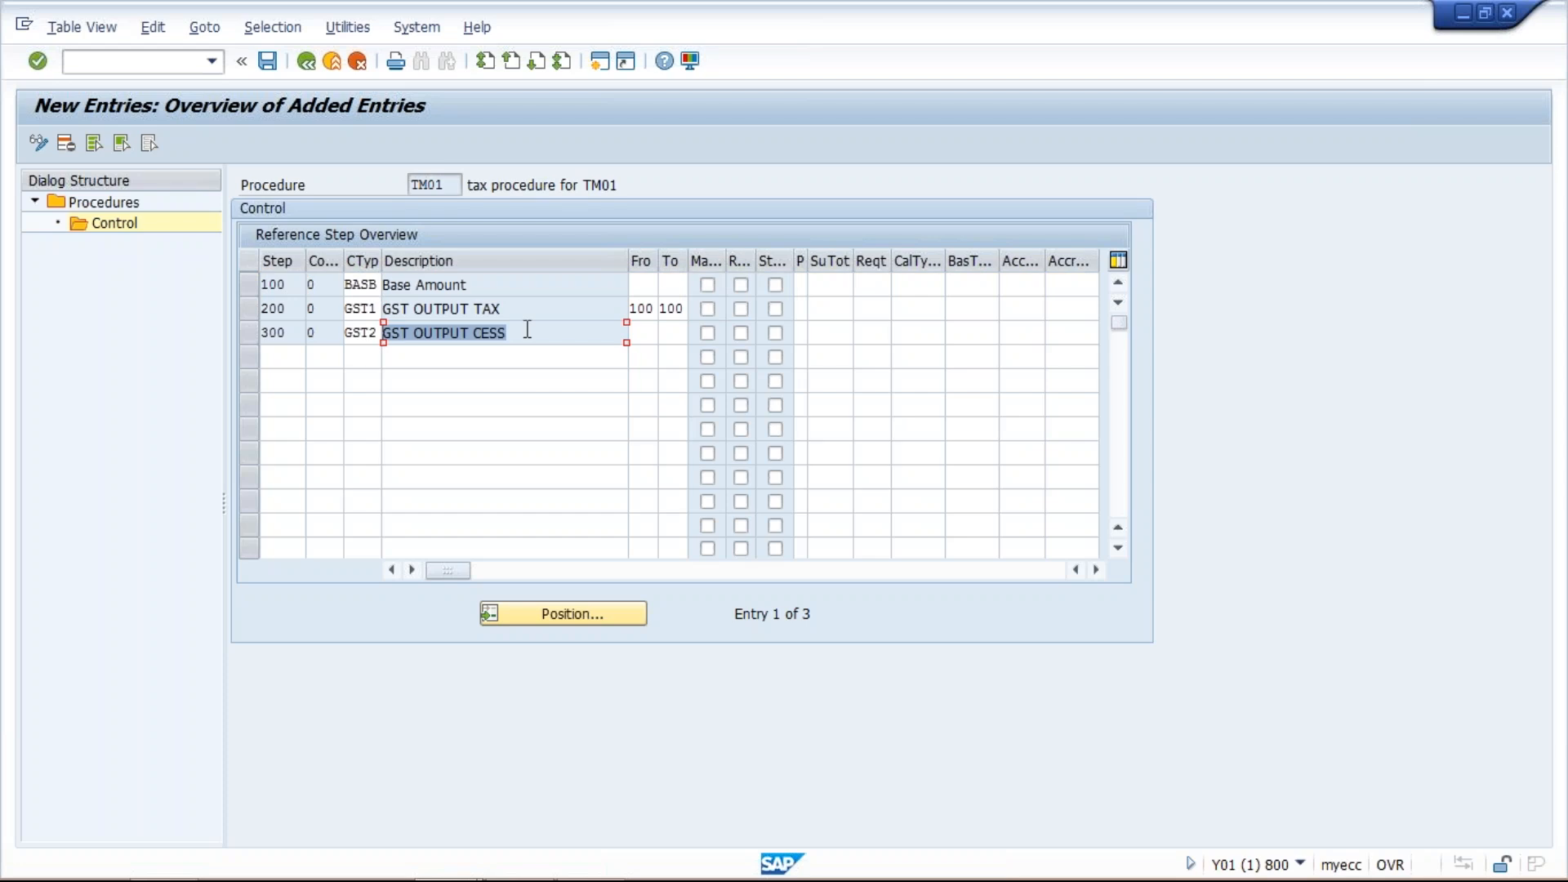
{"action": "left_click", "coordinate": [479, 310]}
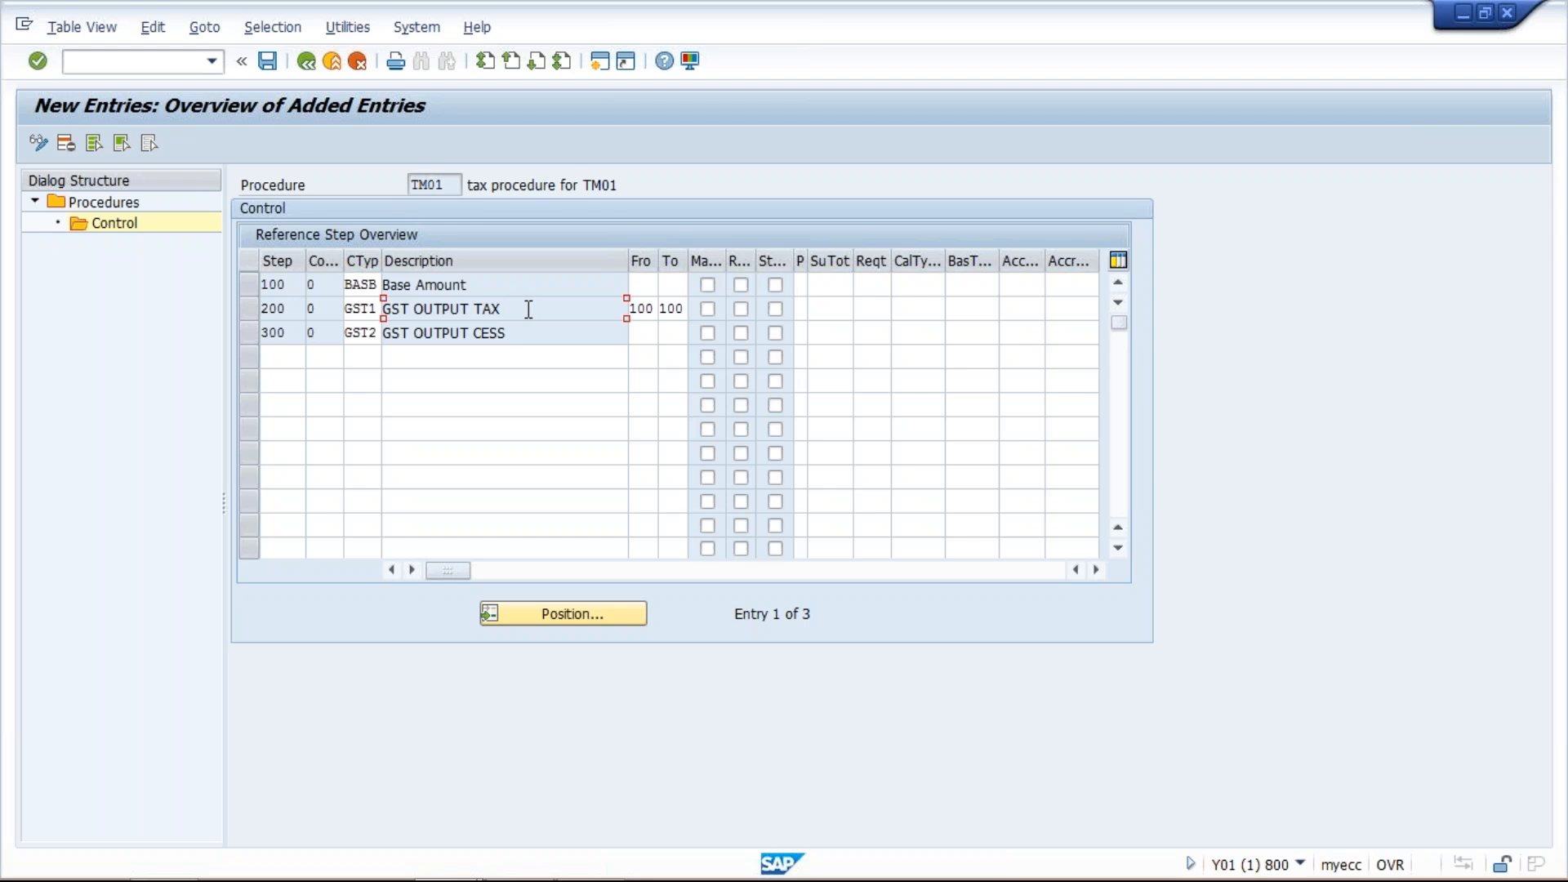
{"action": "left_click", "coordinate": [644, 335]}
{"action": "type", "text": "200"}
{"action": "key", "text": "Tab"}
{"action": "type", "text": "200"}
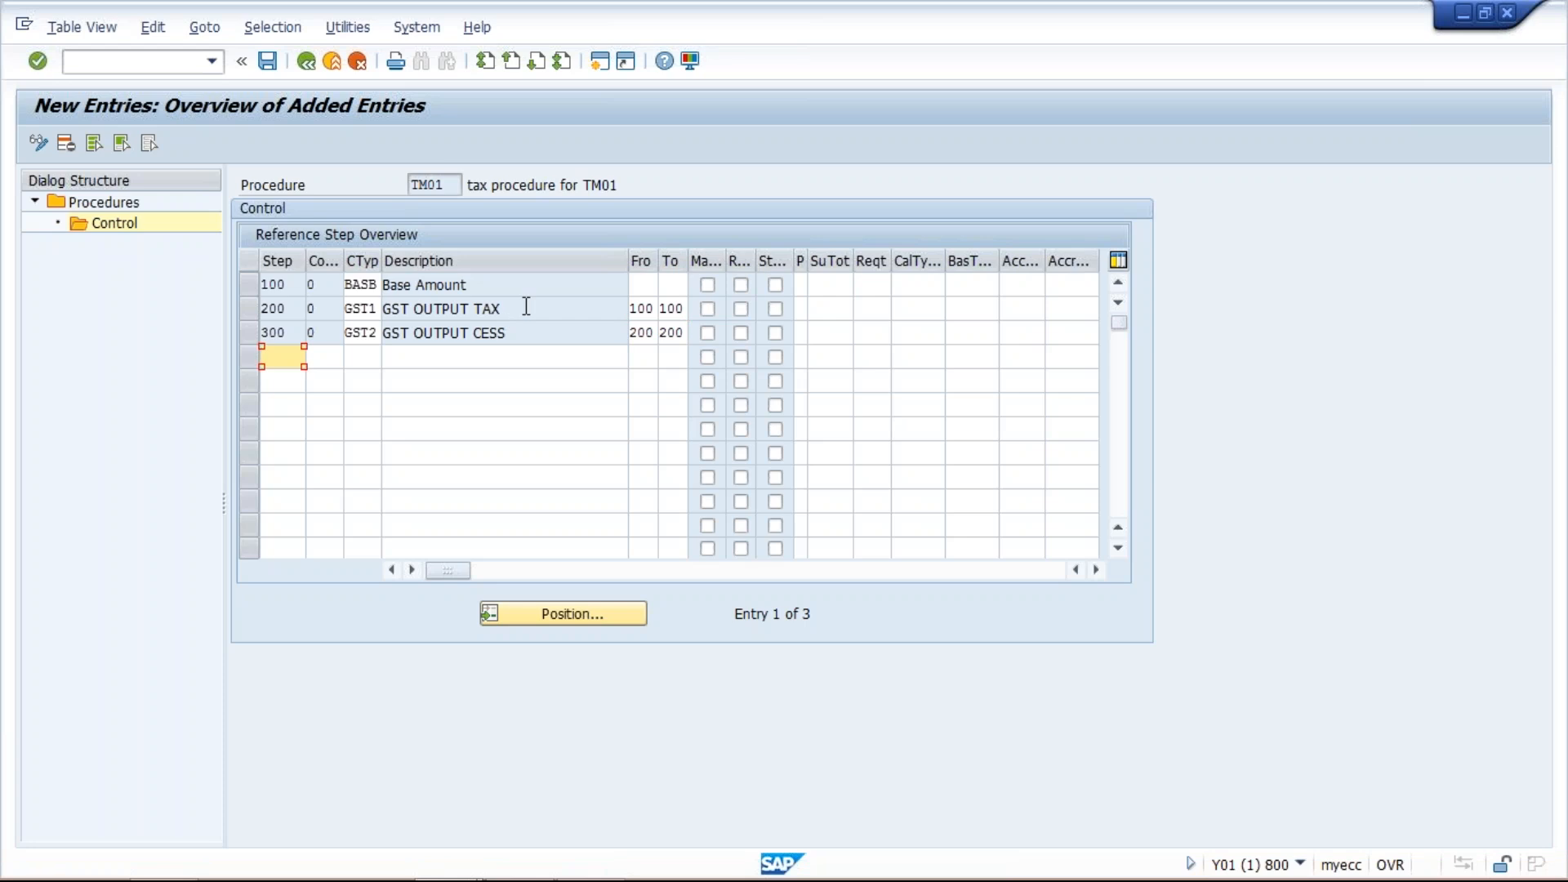
- Review the descriptions and From/To references of steps 100 to 300
{"action": "left_click", "coordinate": [480, 283]}
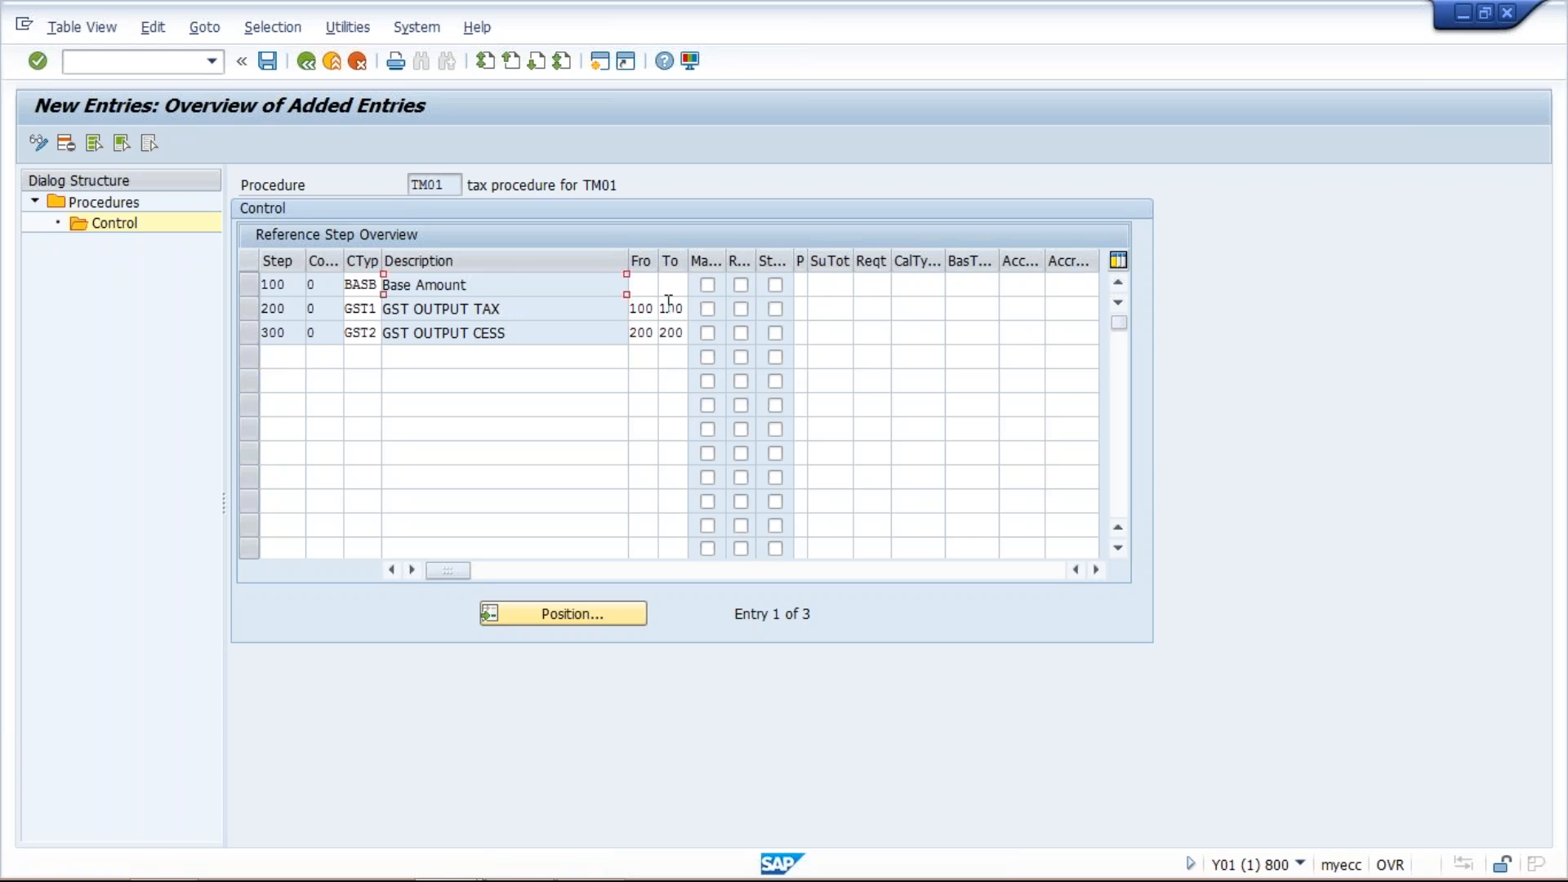
{"action": "left_click", "coordinate": [642, 308]}
{"action": "left_click", "coordinate": [678, 308]}
{"action": "left_click", "coordinate": [503, 311]}
{"action": "left_click", "coordinate": [521, 334]}
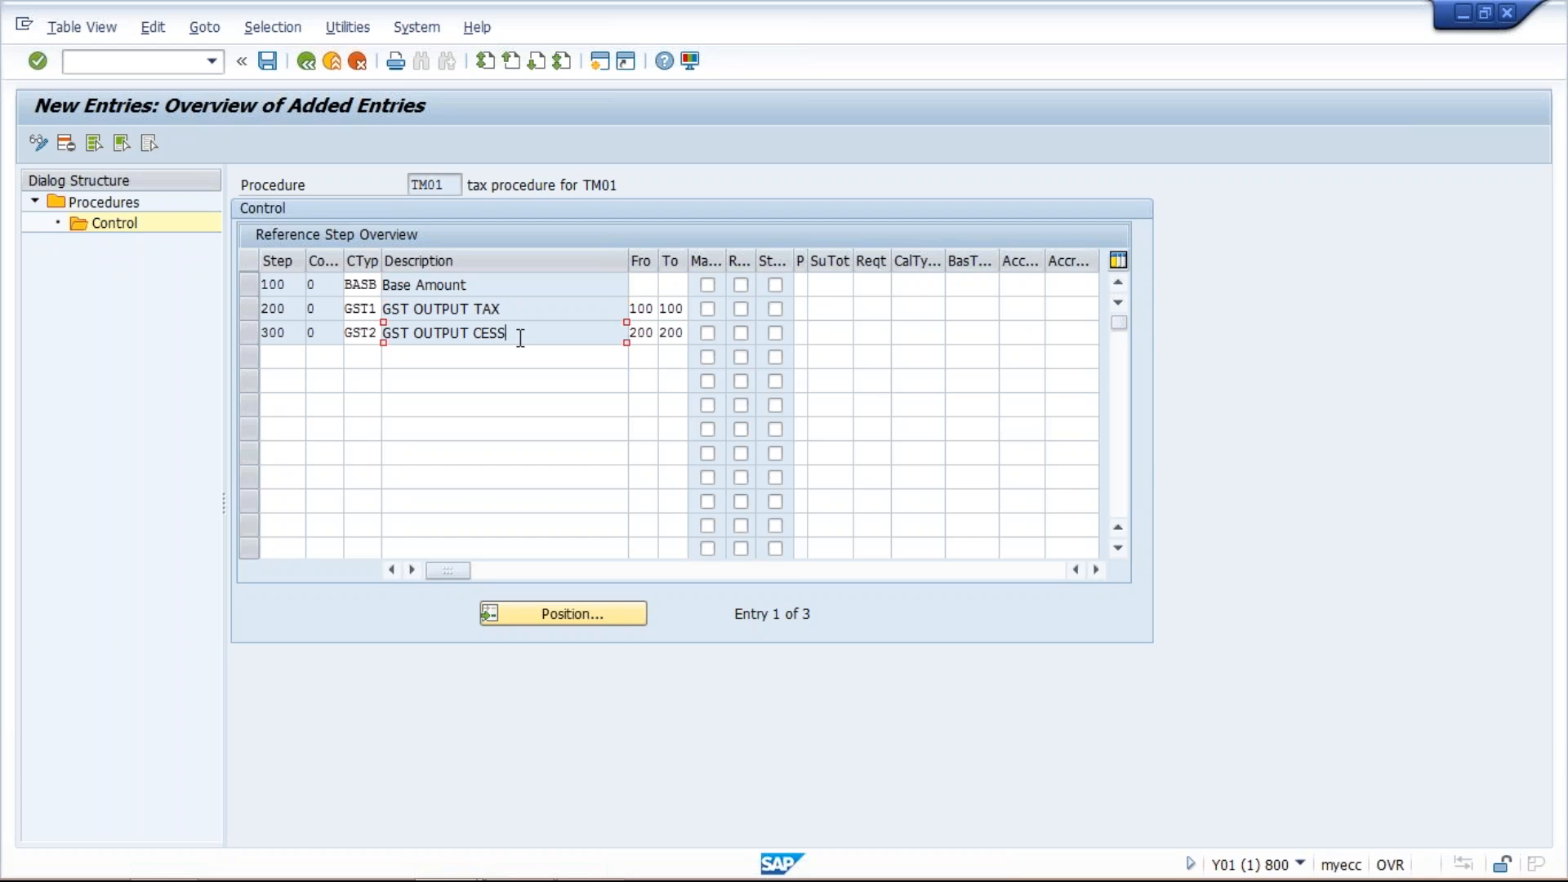
{"action": "left_click", "coordinate": [642, 335]}
{"action": "left_click", "coordinate": [546, 335]}
{"action": "left_click", "coordinate": [528, 307]}
{"action": "left_click", "coordinate": [498, 282]}
- Add step 400 with condition type GST3 and step 500 with condition type GST4 to procedure TM01
{"action": "left_click", "coordinate": [280, 356]}
{"action": "type", "text": "400"}
{"action": "left_click", "coordinate": [373, 360]}
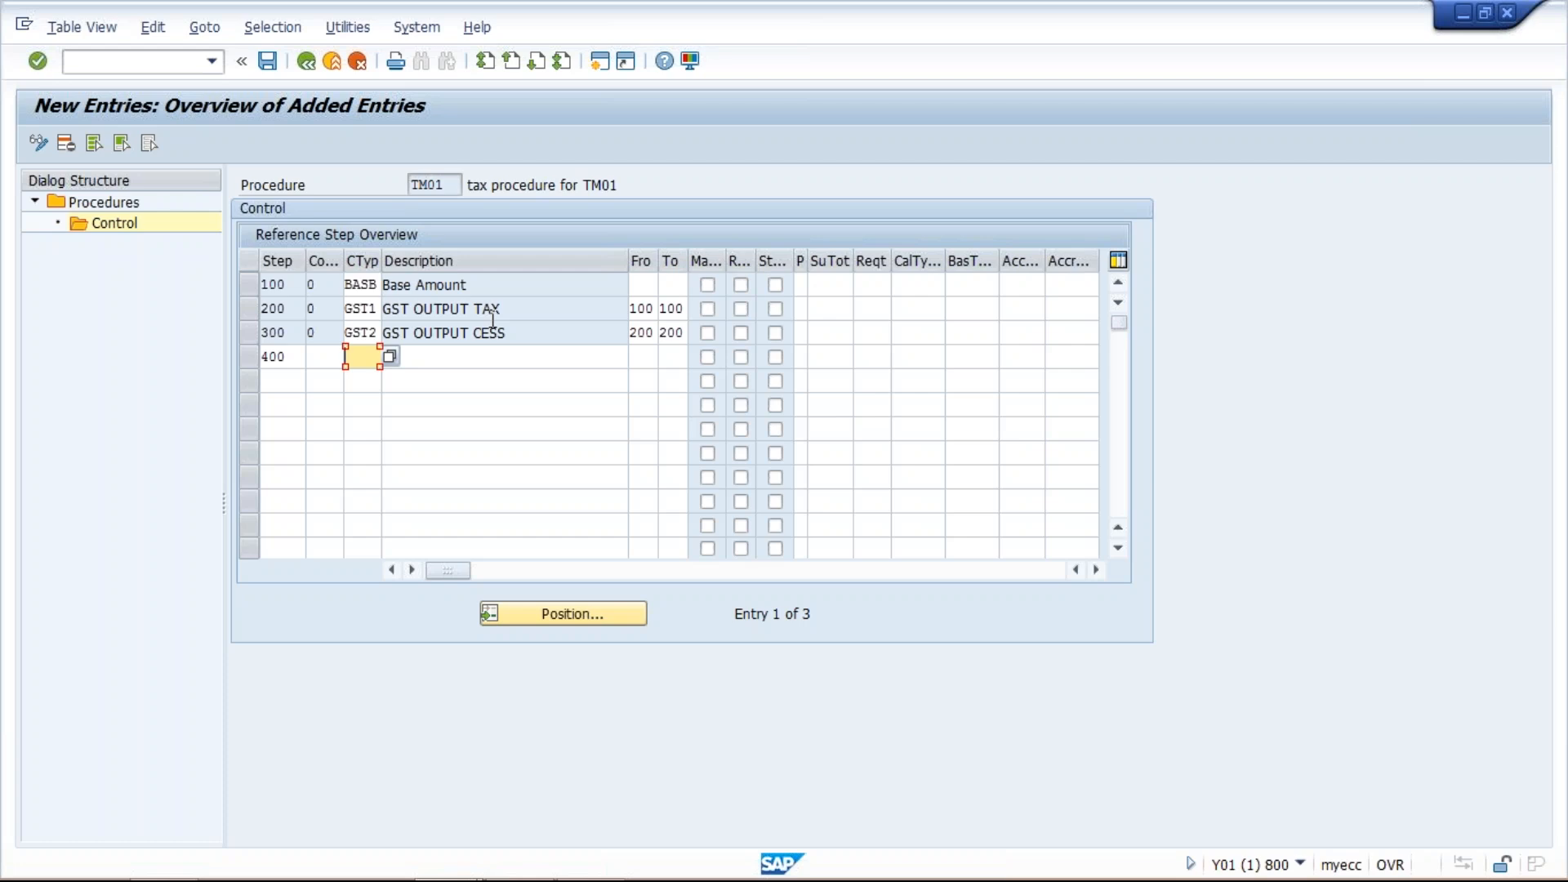
{"action": "type", "text": "GST3"}
{"action": "left_click", "coordinate": [276, 385]}
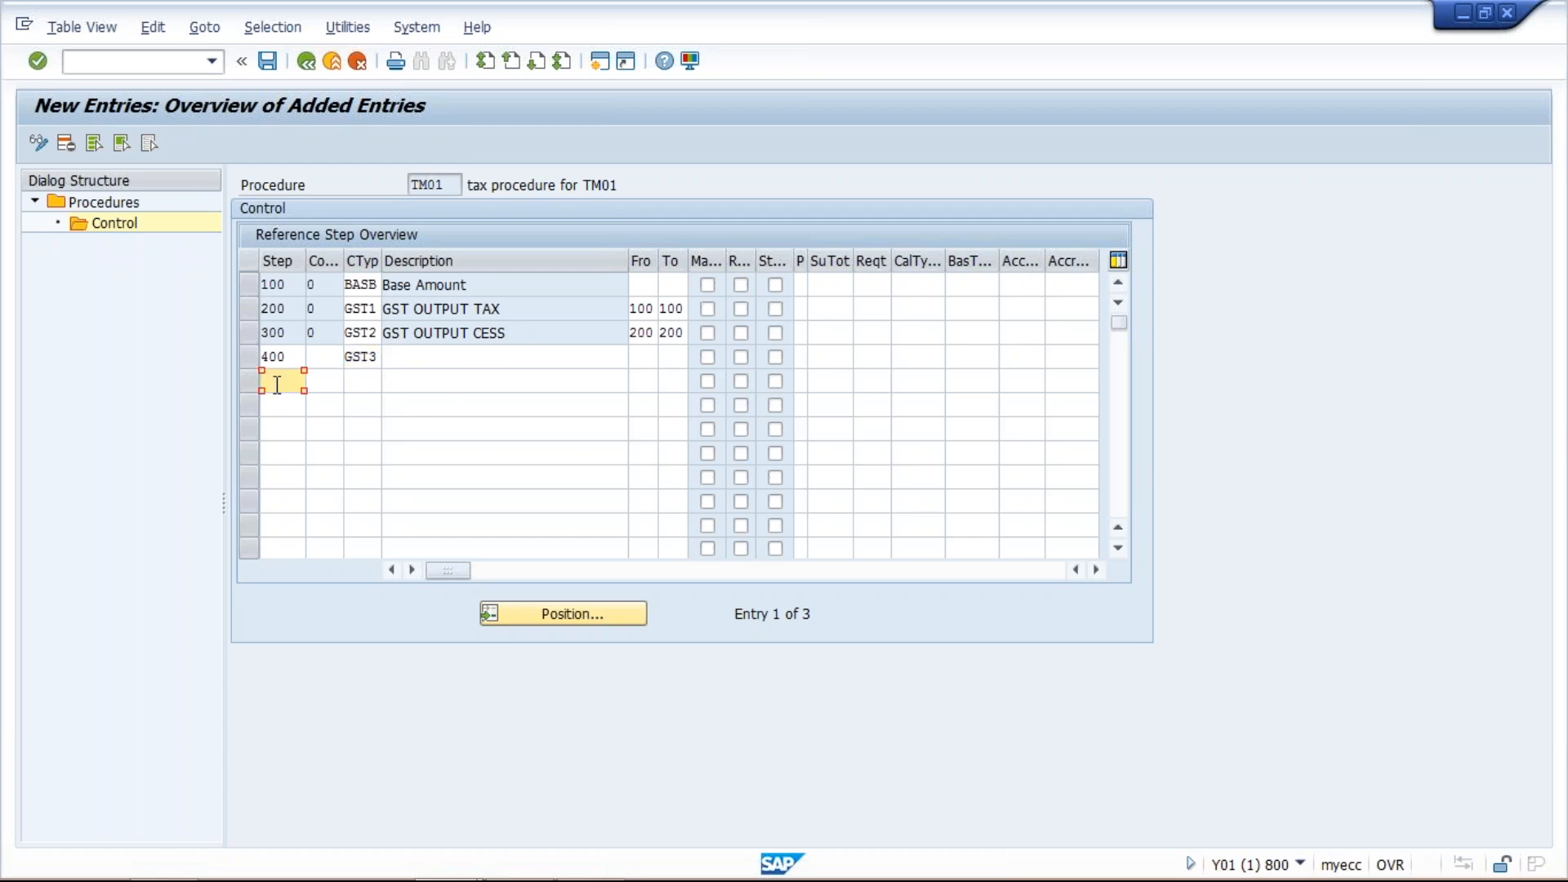
{"action": "type", "text": "500"}
{"action": "left_click", "coordinate": [373, 378]}
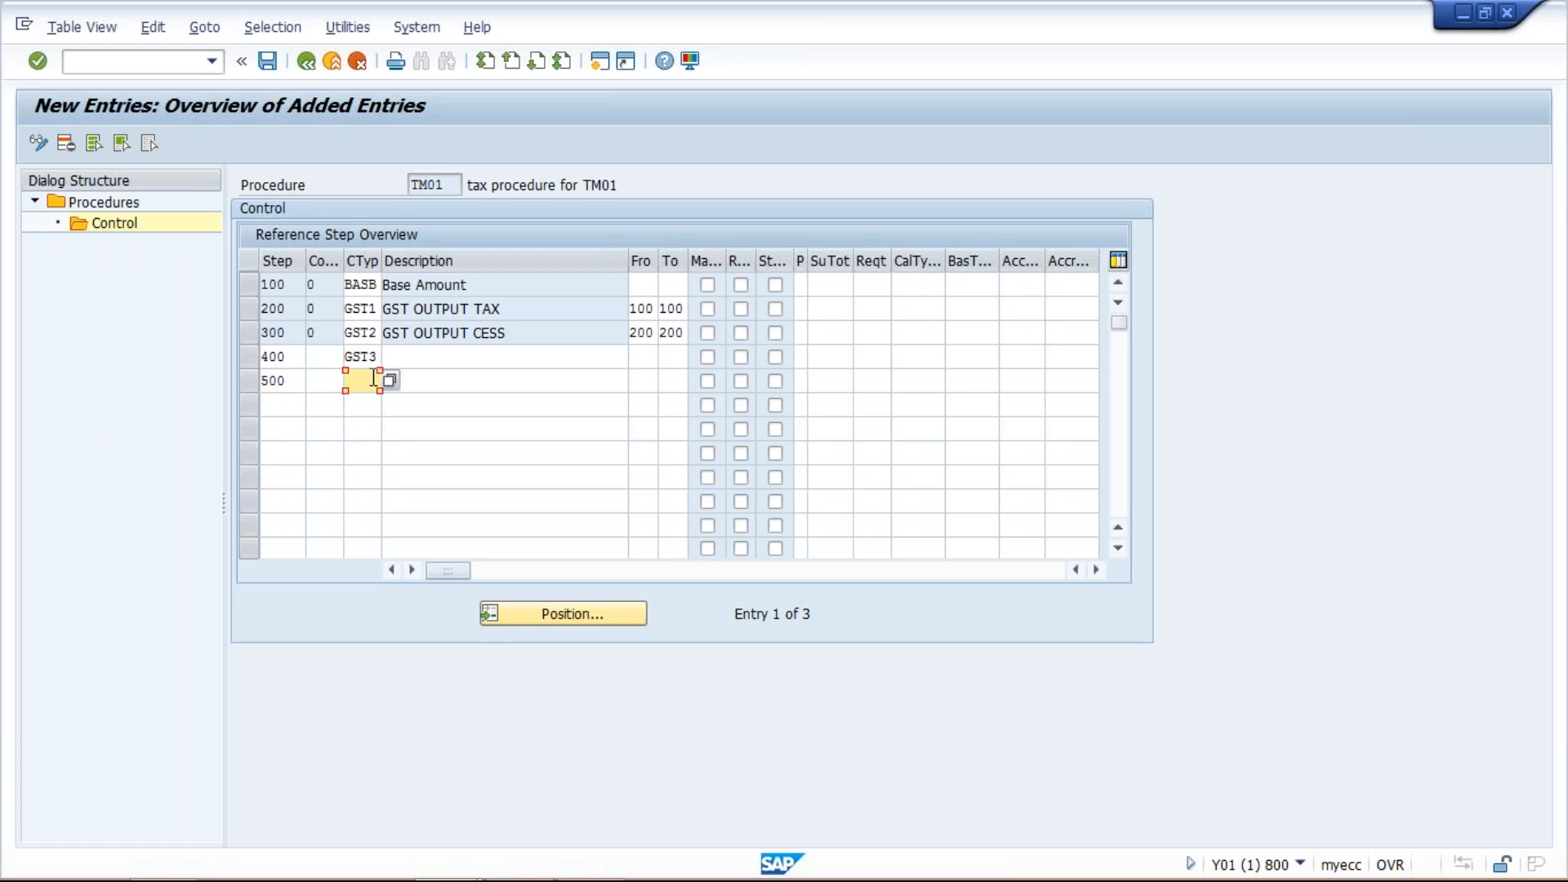
{"action": "type", "text": "GST"}
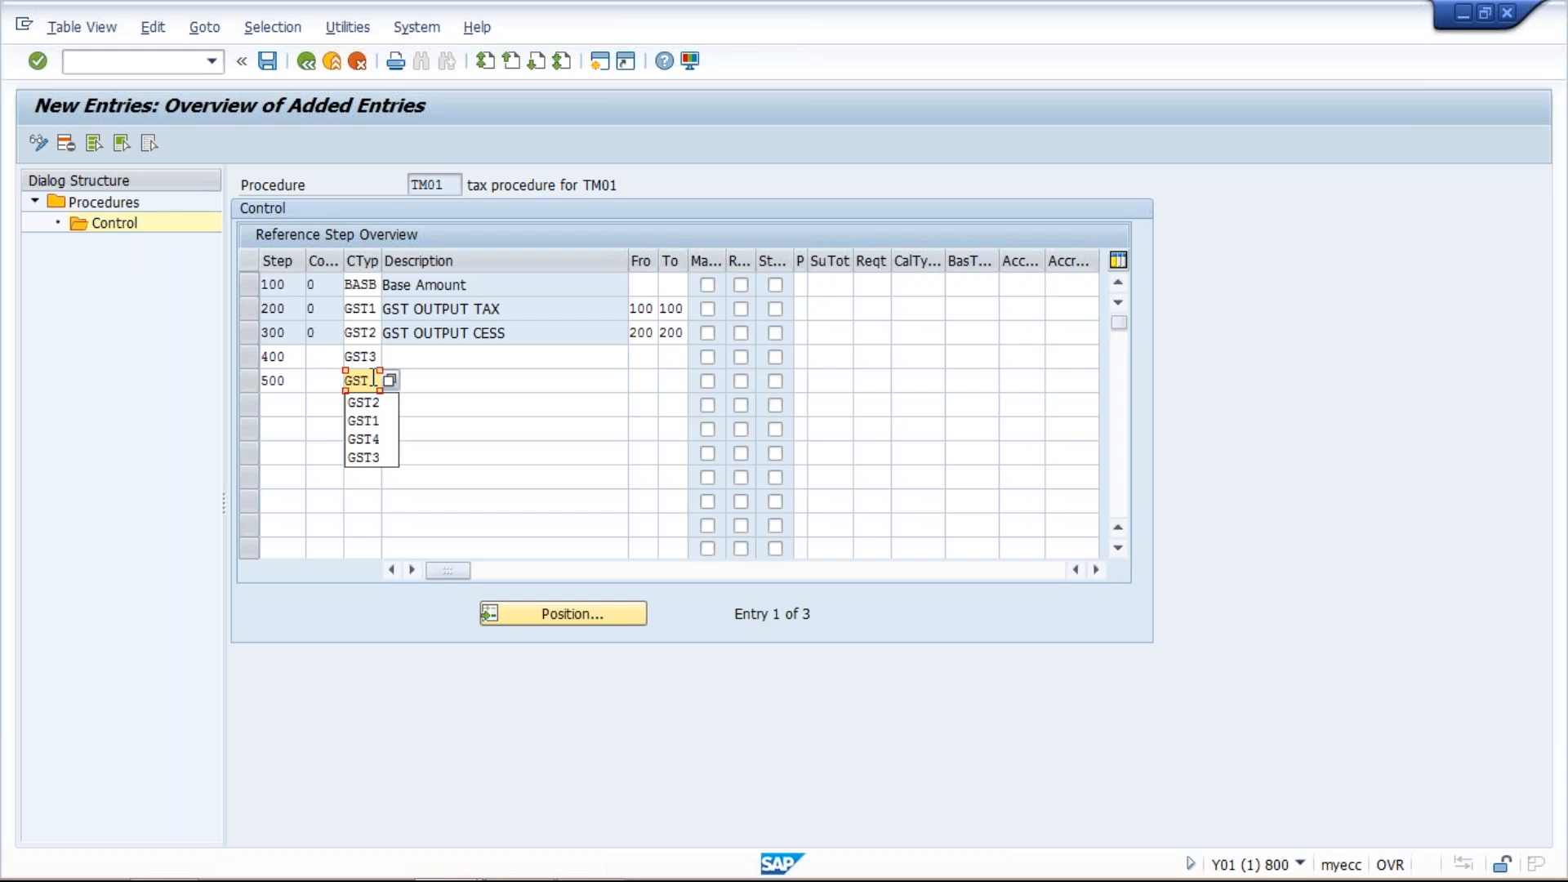
{"action": "type", "text": "4"}
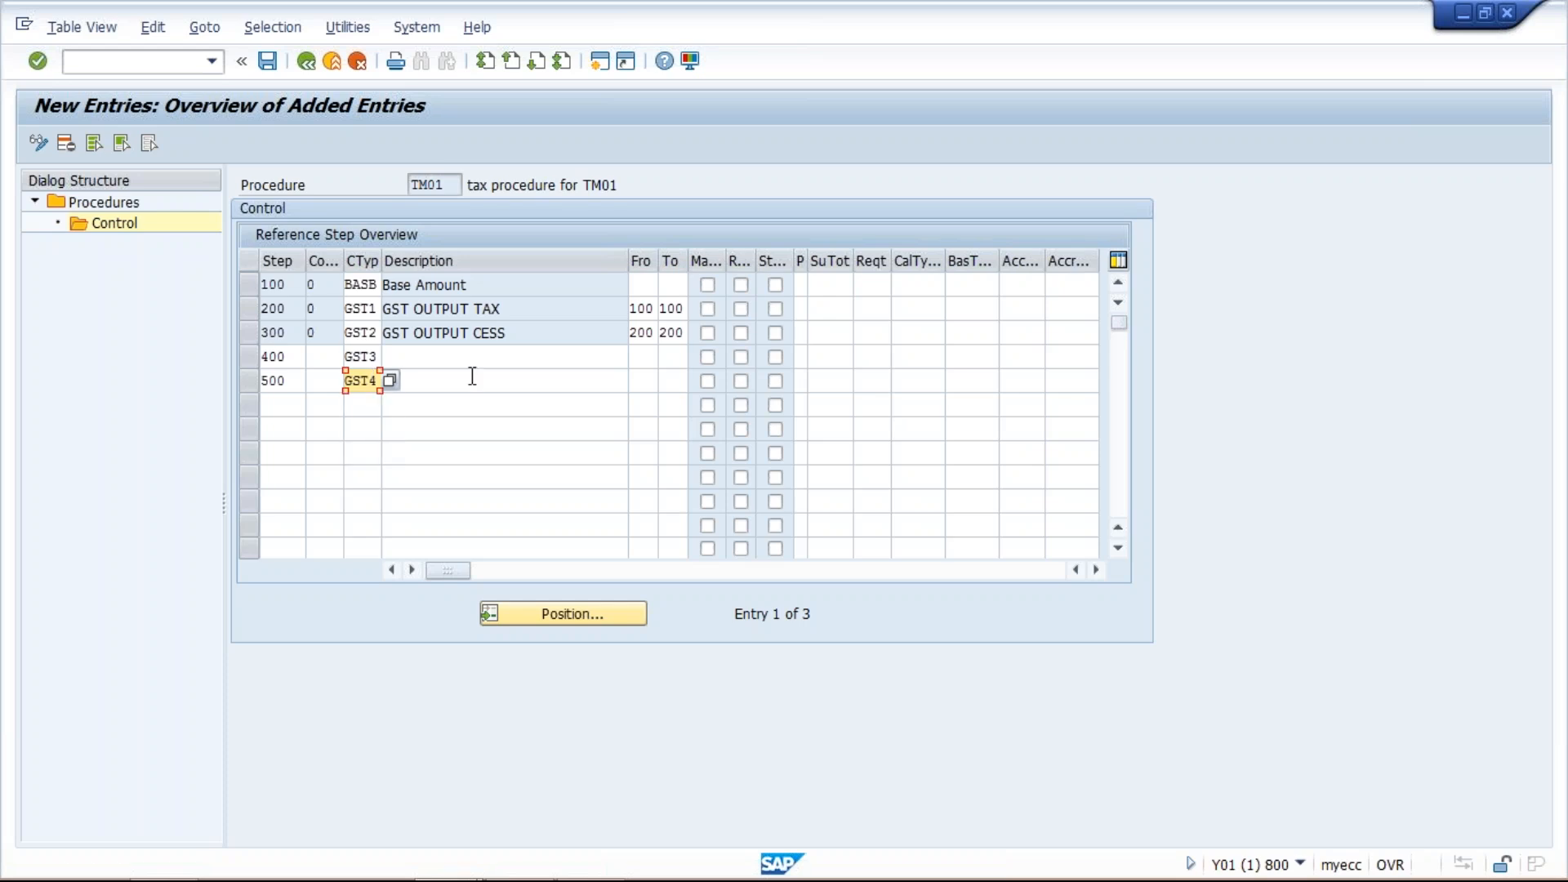
{"action": "key", "text": "Return"}
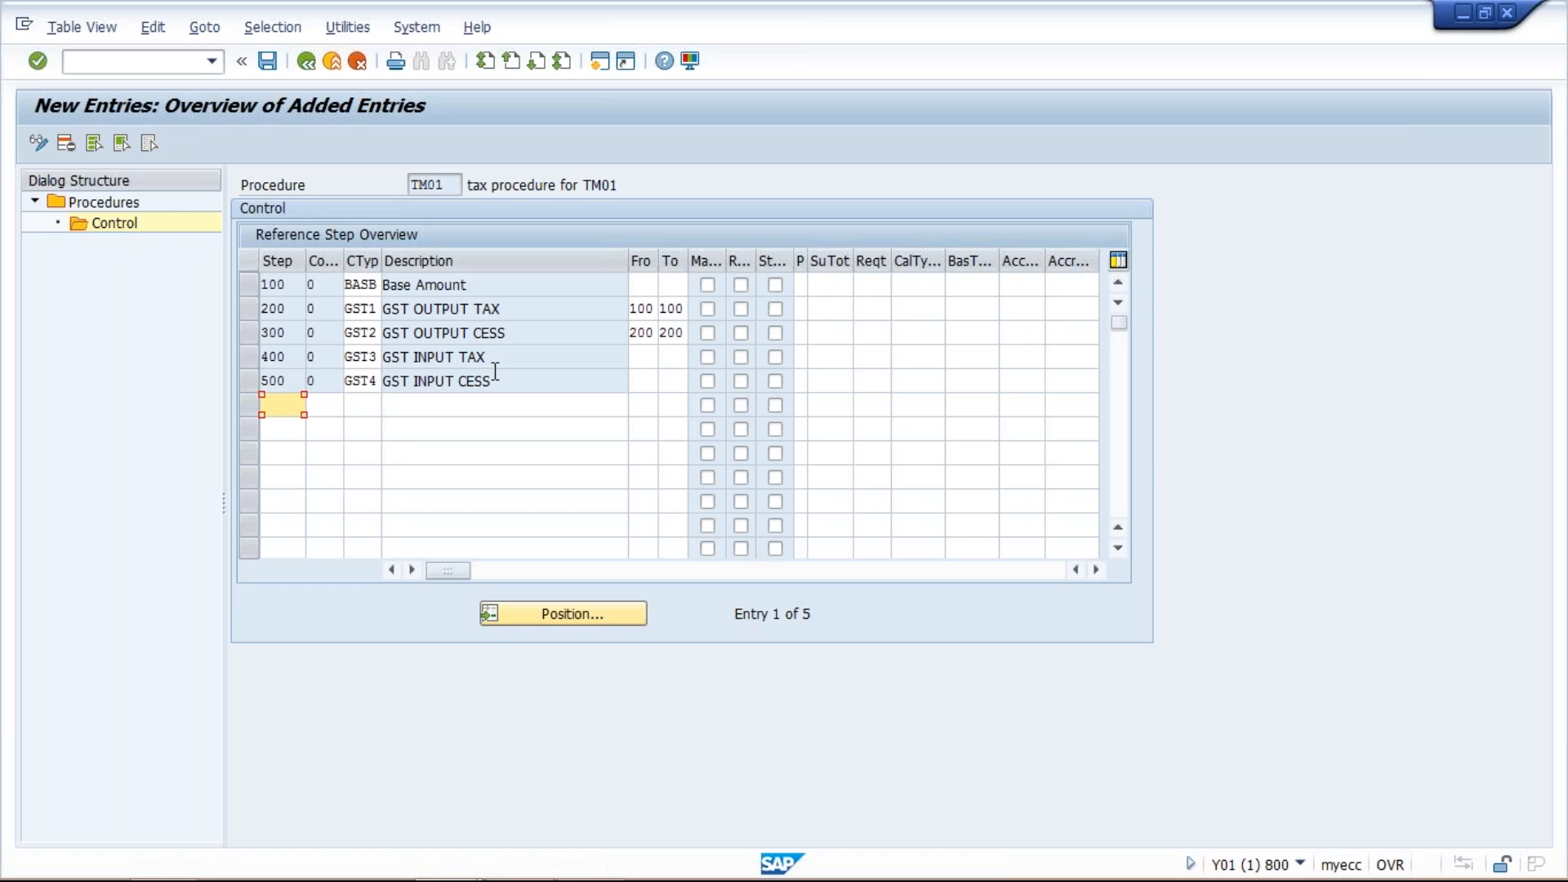
- Set step 400 (GST3) to calculate from step 100 to step 100
{"action": "left_click", "coordinate": [493, 359]}
{"action": "left_click", "coordinate": [505, 377]}
{"action": "left_click", "coordinate": [411, 356]}
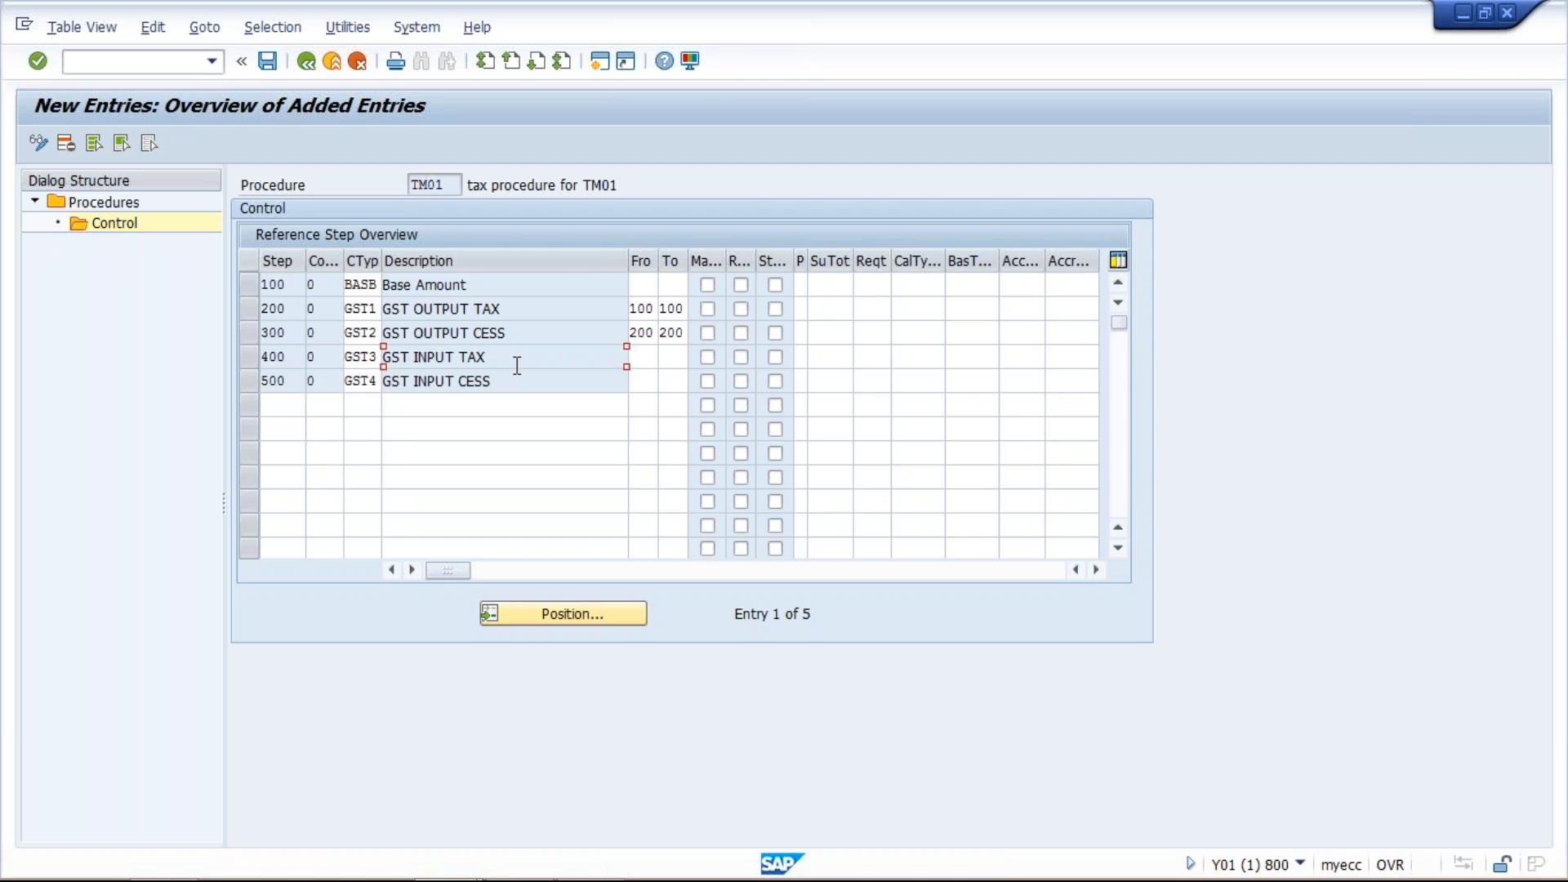
{"action": "left_click", "coordinate": [644, 358]}
{"action": "type", "text": "10"}
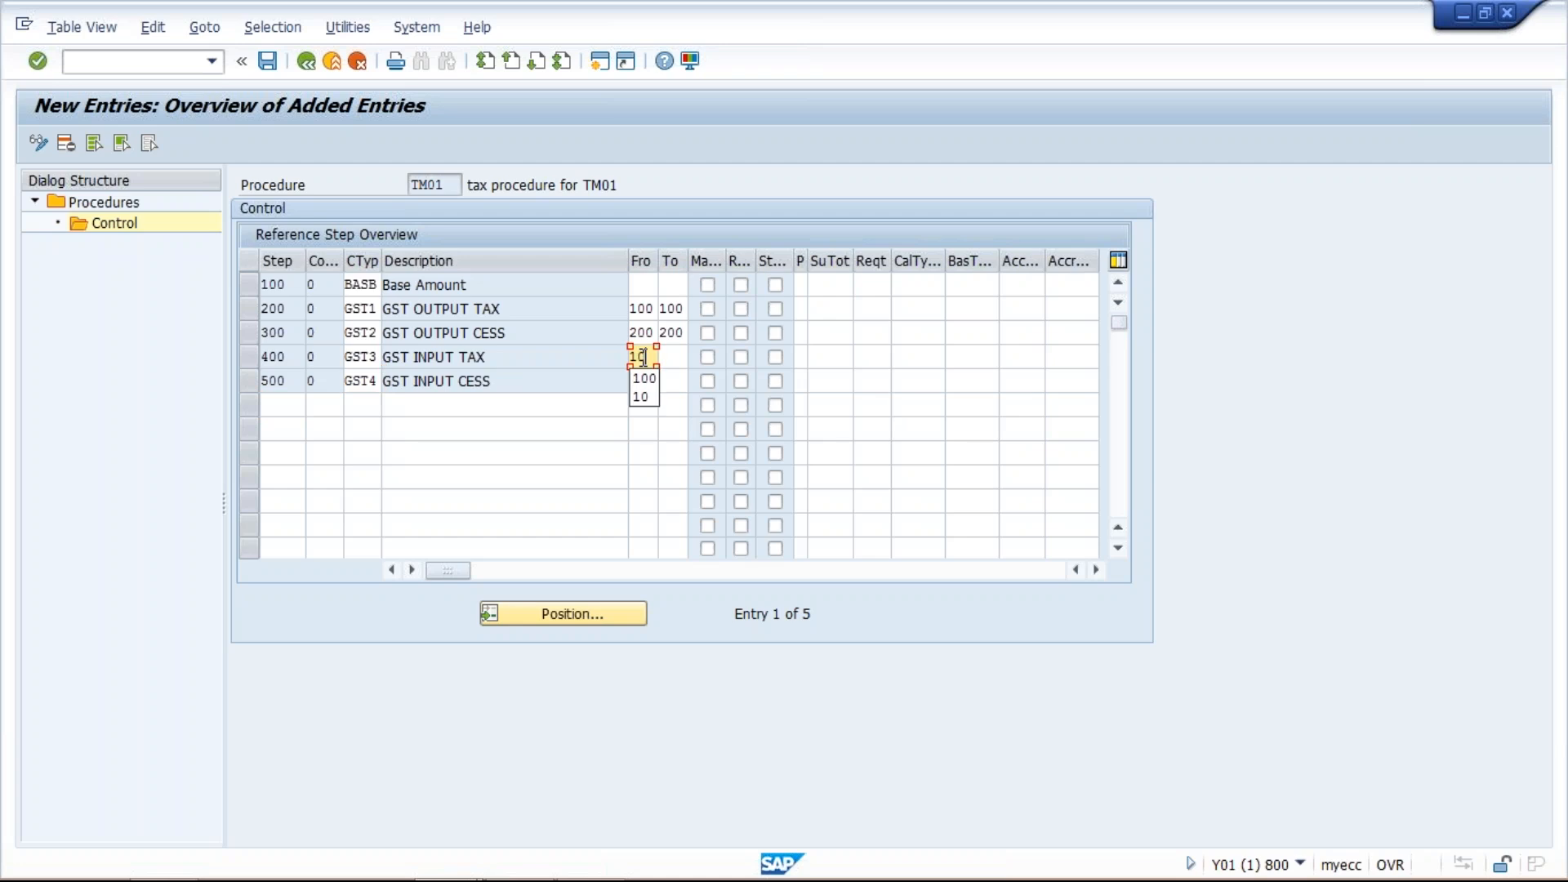
{"action": "type", "text": "0"}
{"action": "key", "text": "Tab"}
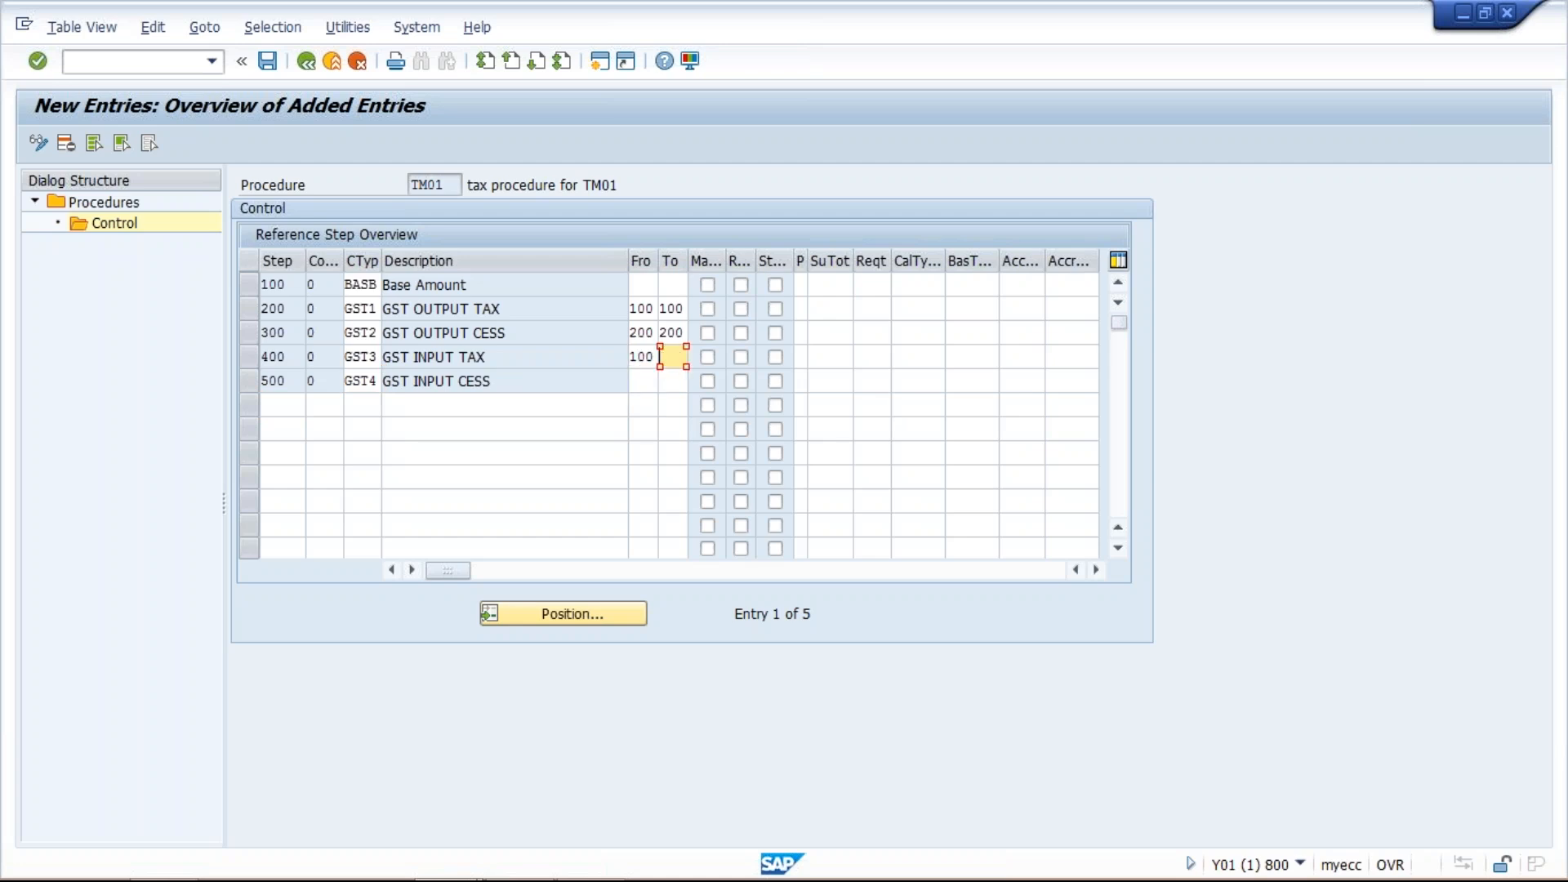
{"action": "type", "text": "100"}
- Set step 500 (GST4) to calculate from step 400 to step 400 and save the procedure
{"action": "left_click", "coordinate": [551, 391]}
{"action": "left_click", "coordinate": [648, 383]}
{"action": "type", "text": "400"}
{"action": "left_click", "coordinate": [679, 383]}
{"action": "type", "text": "400"}
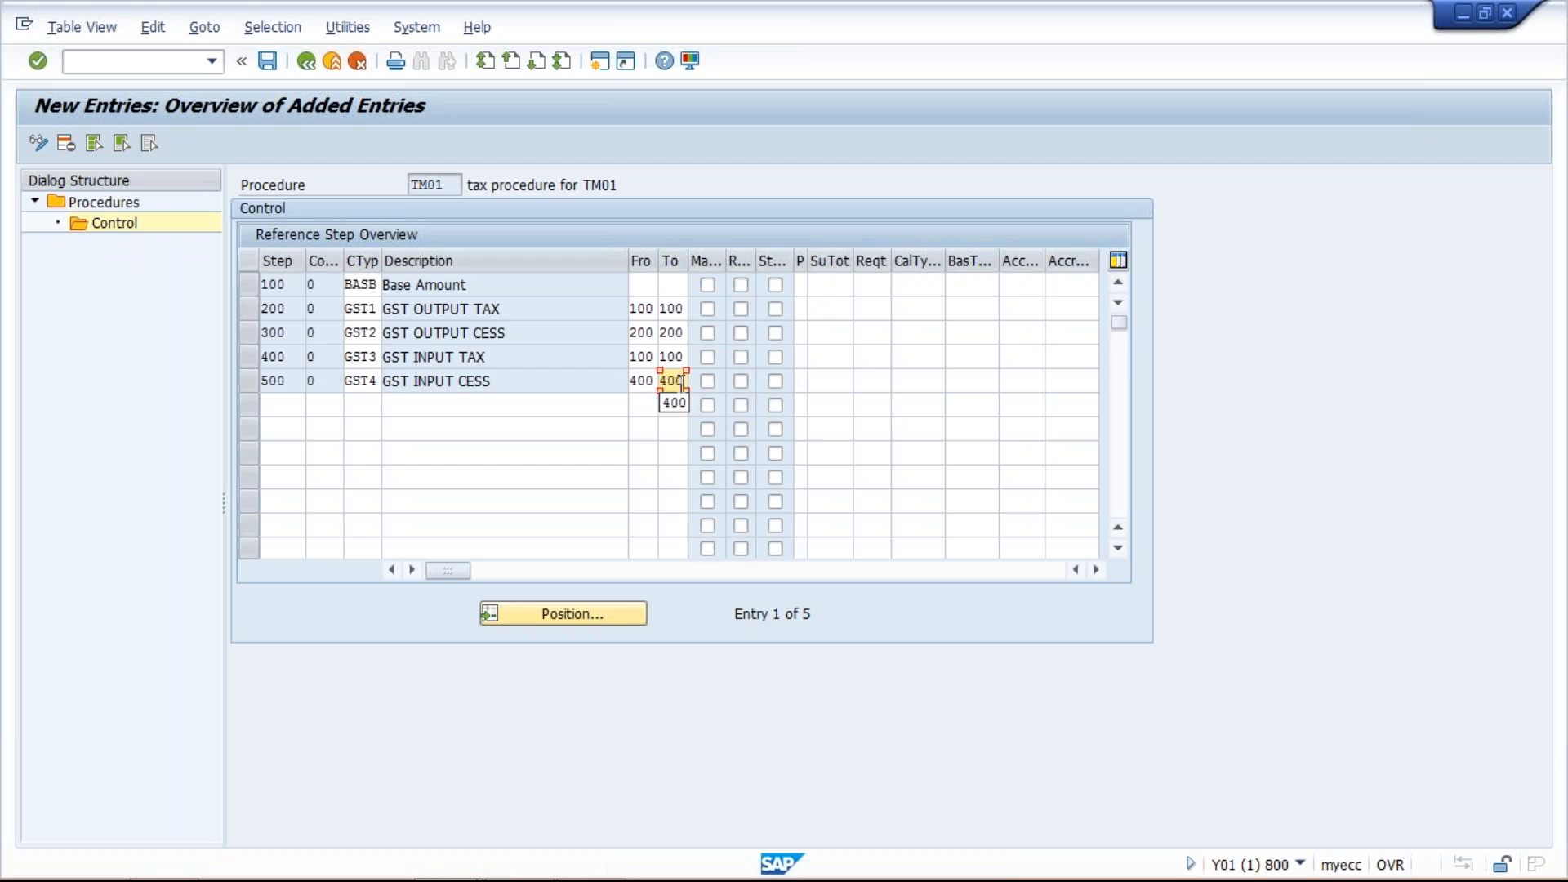
{"action": "key", "text": "Return"}
{"action": "key", "text": "ctrl+s"}
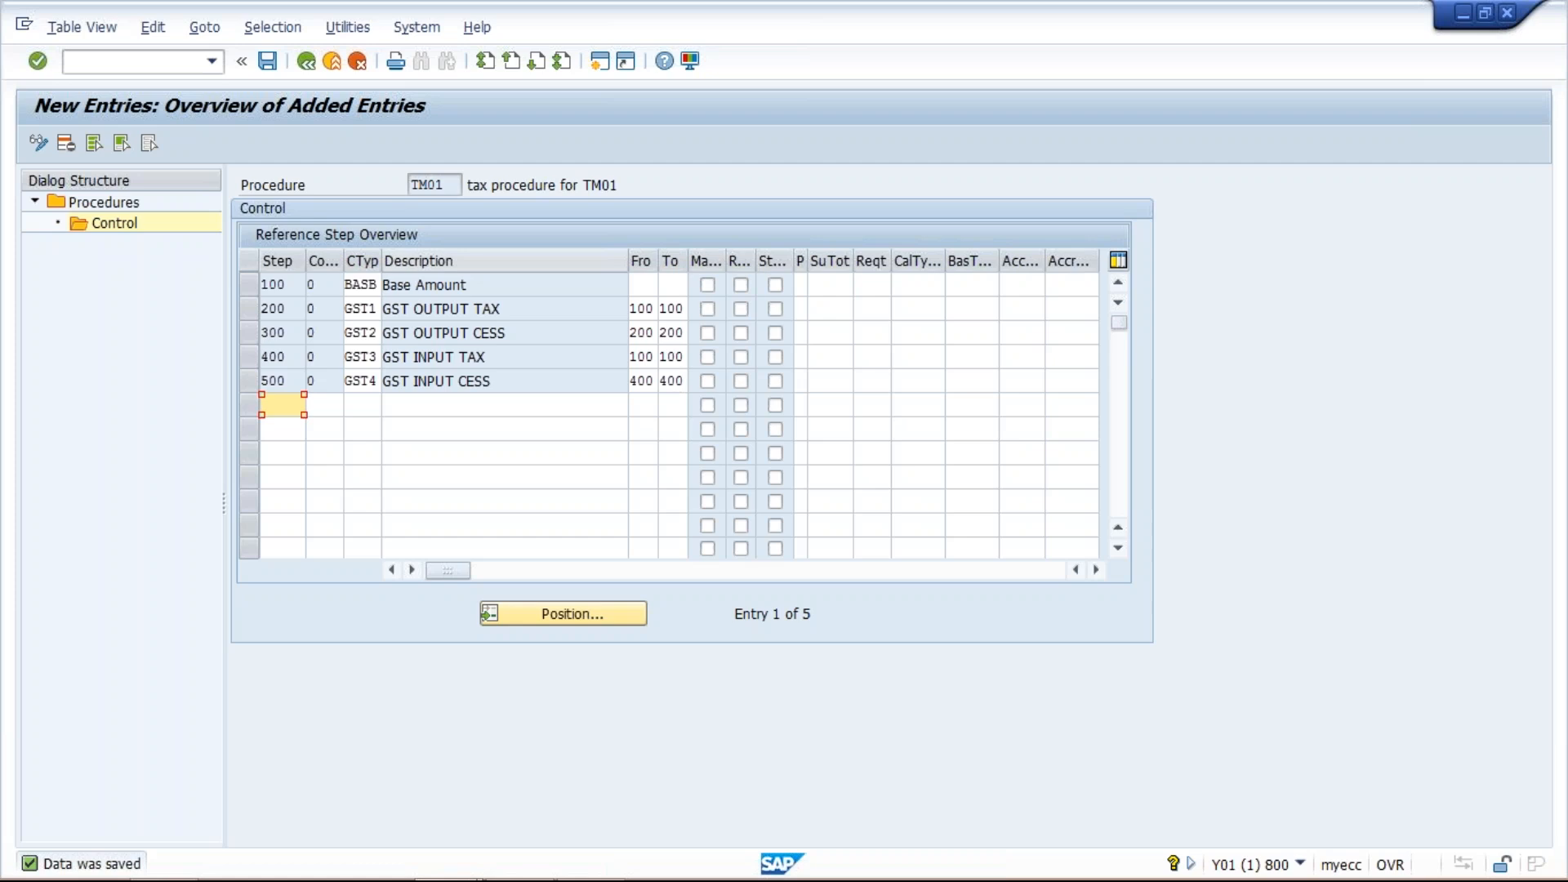
- Open a new SAP session and start transaction FS00 to edit G/L accounts centrally
{"action": "left_click", "coordinate": [494, 311]}
{"action": "left_click", "coordinate": [509, 328]}
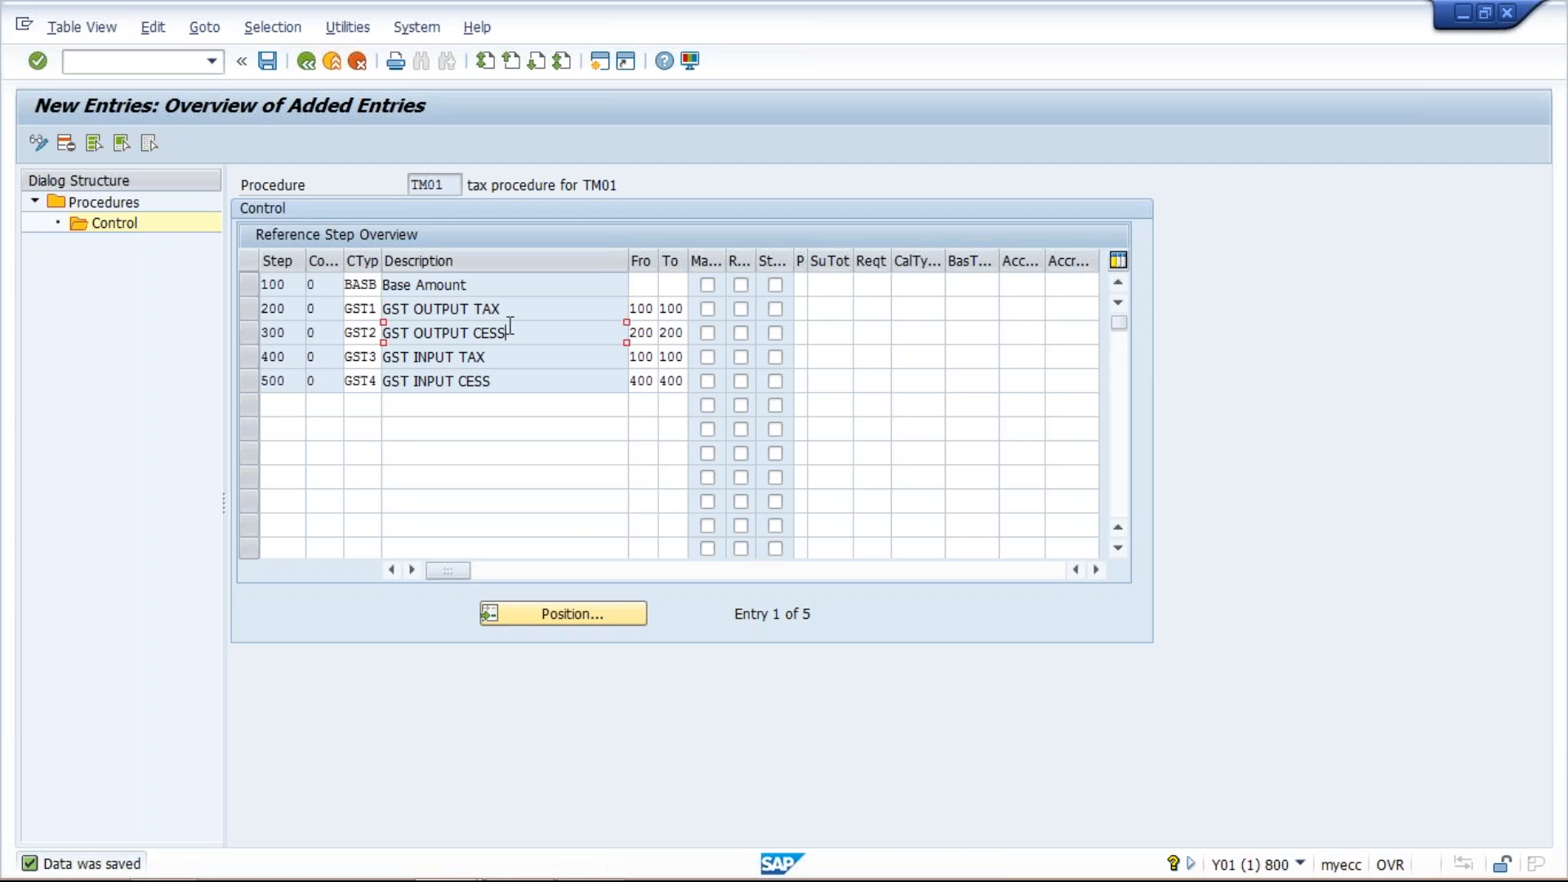
{"action": "left_click", "coordinate": [521, 309]}
{"action": "left_click", "coordinate": [472, 858]}
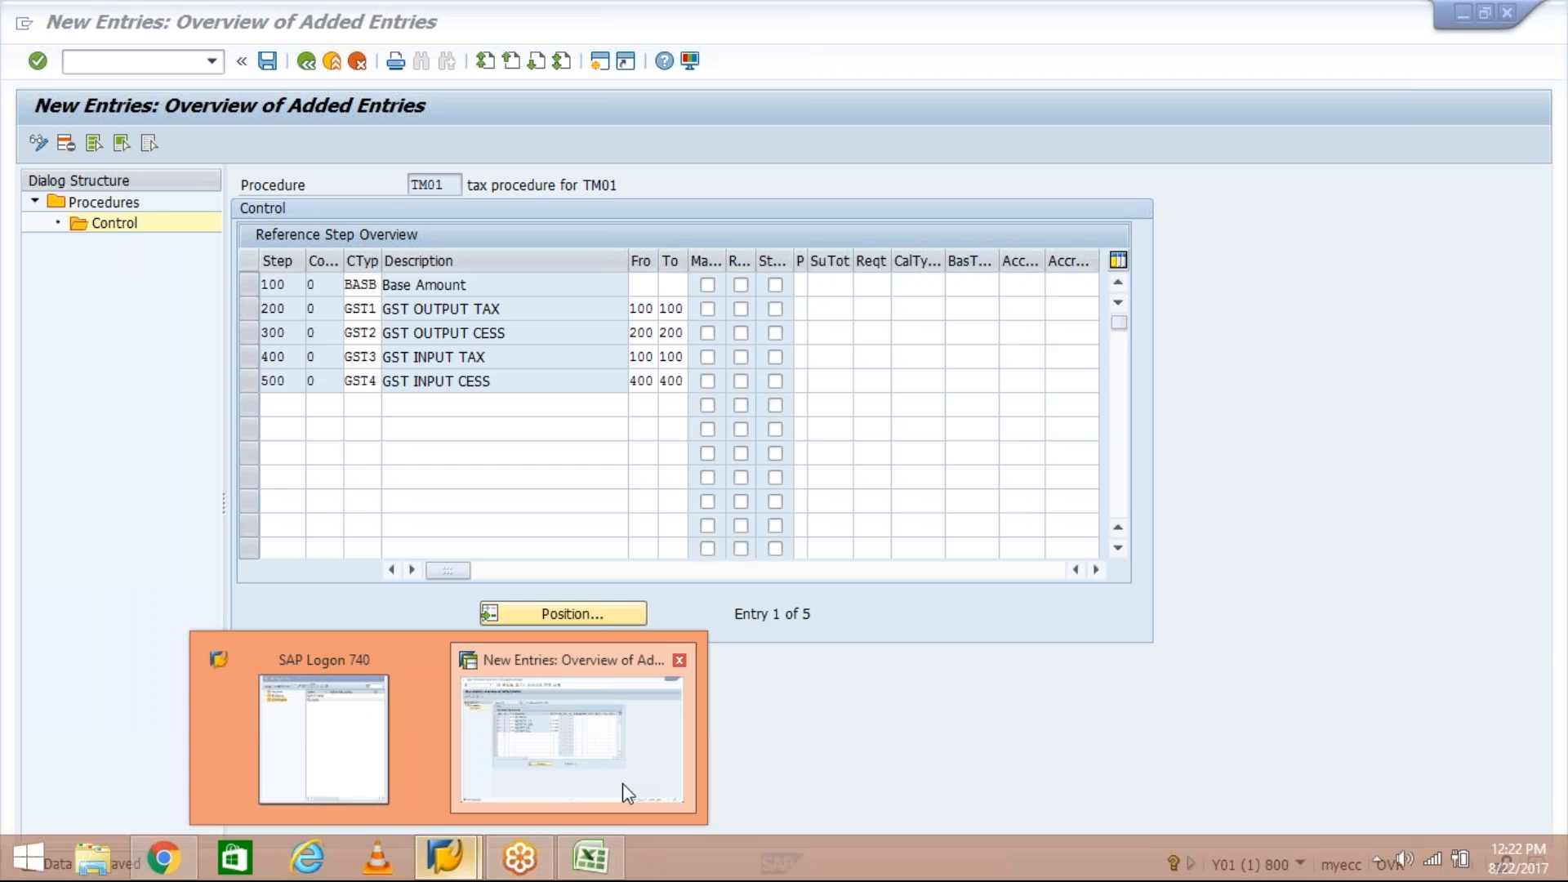
{"action": "left_click", "coordinate": [622, 792]}
{"action": "left_click", "coordinate": [601, 65]}
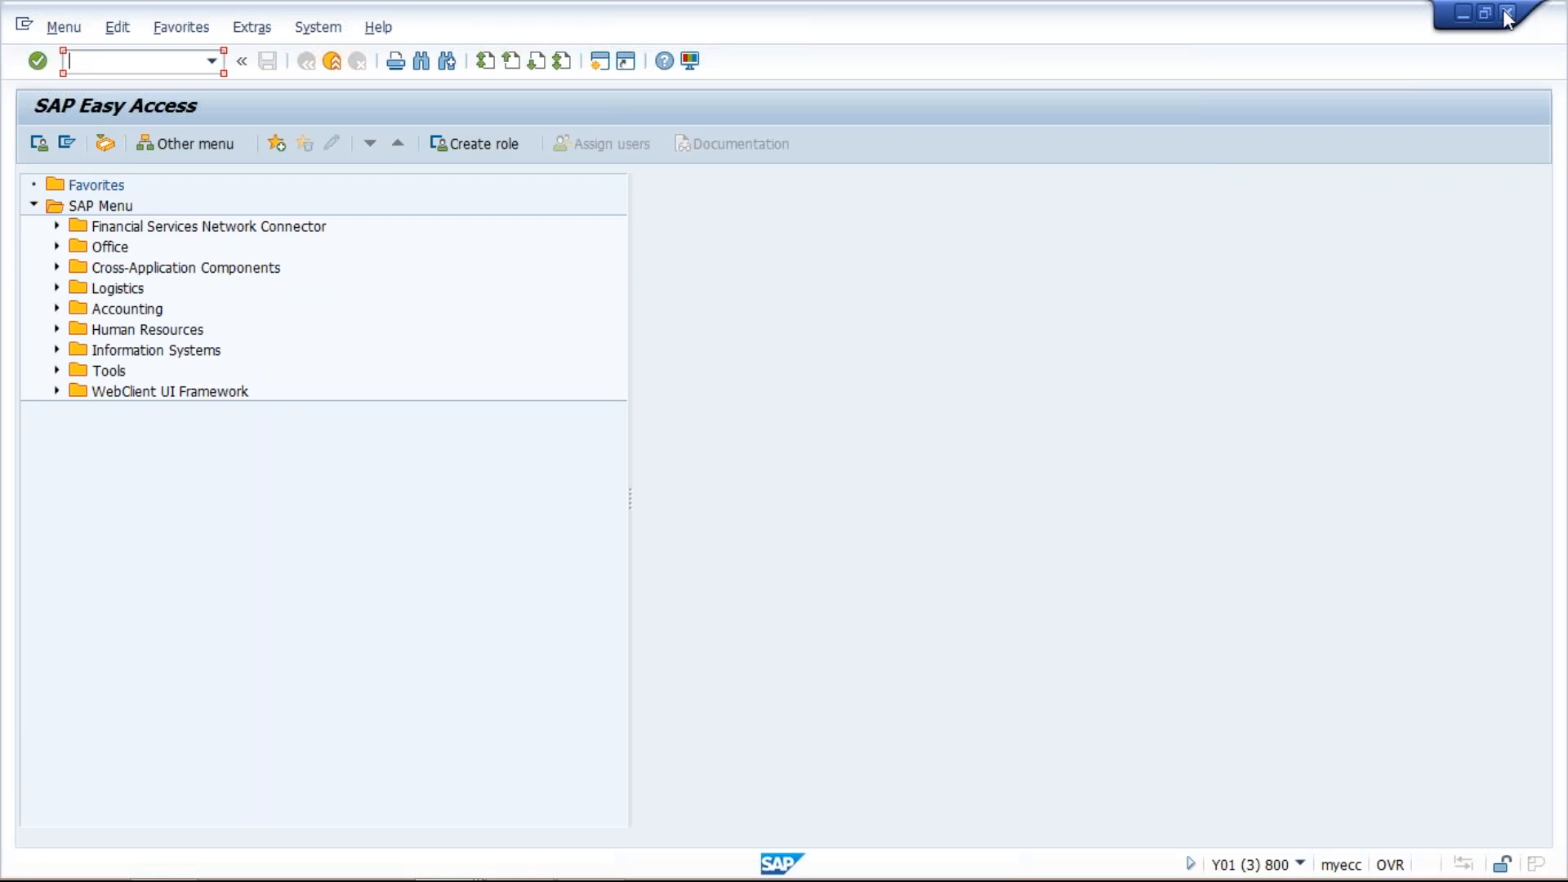
{"action": "left_click", "coordinate": [1506, 11]}
{"action": "left_click", "coordinate": [446, 871]}
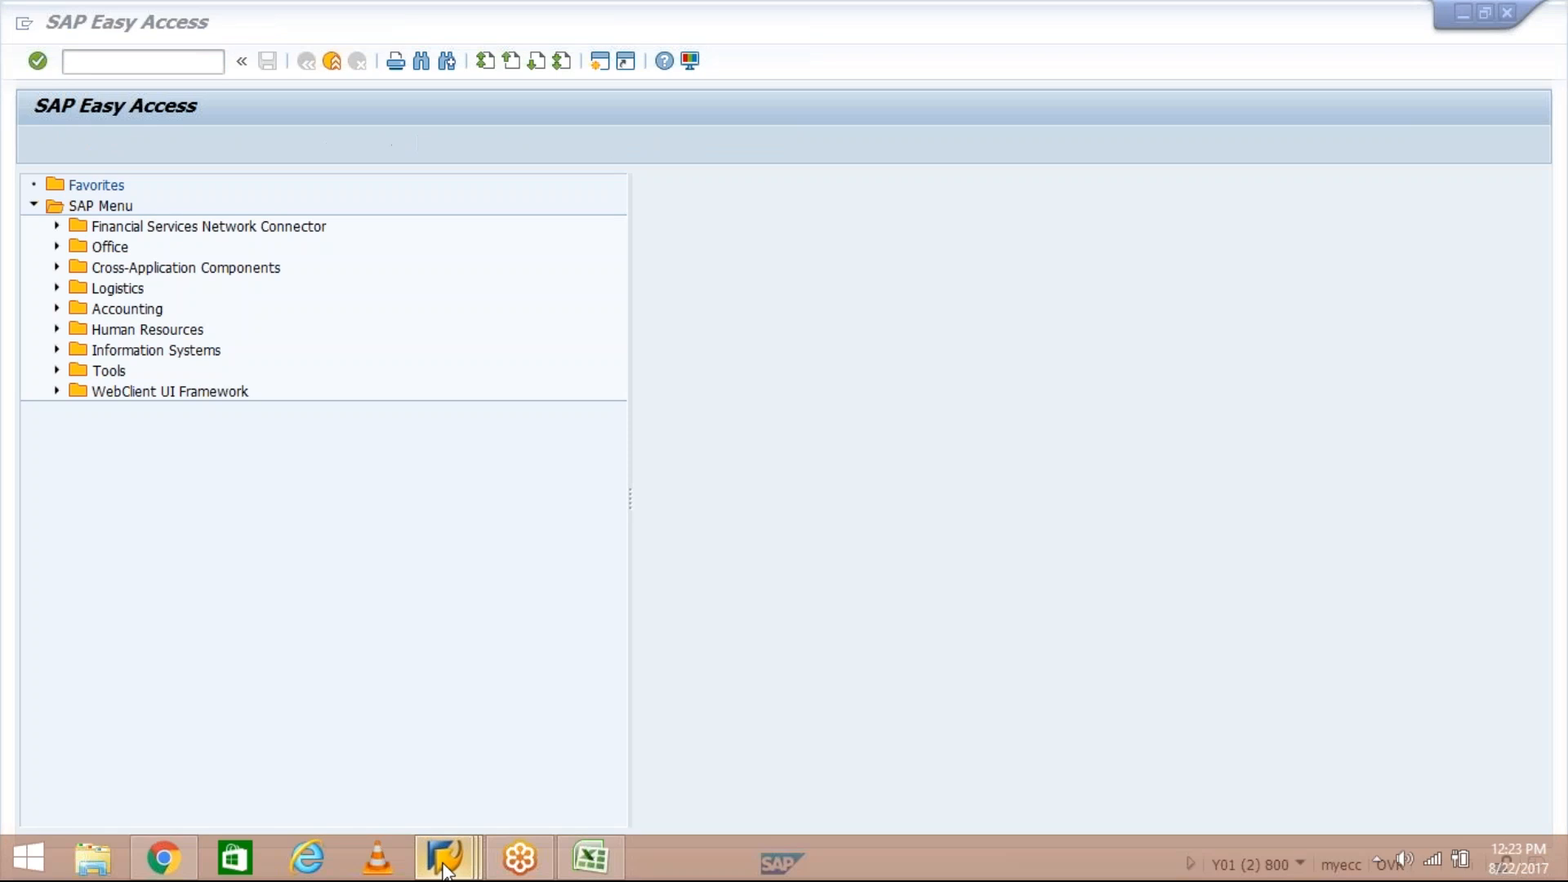
{"action": "left_click", "coordinate": [725, 701]}
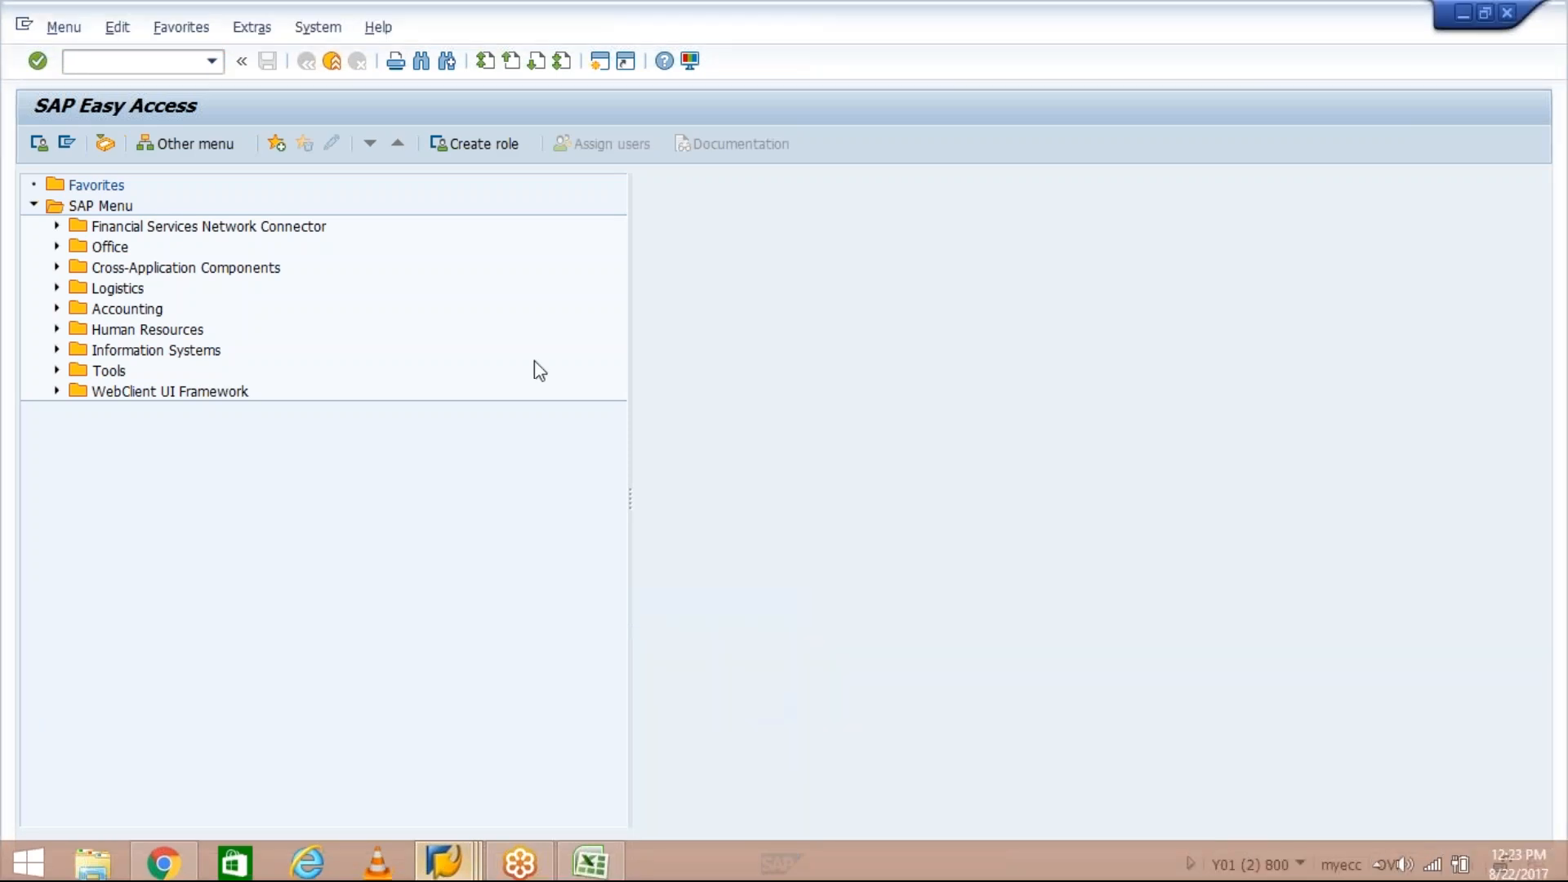
{"action": "type", "text": "FS00"}
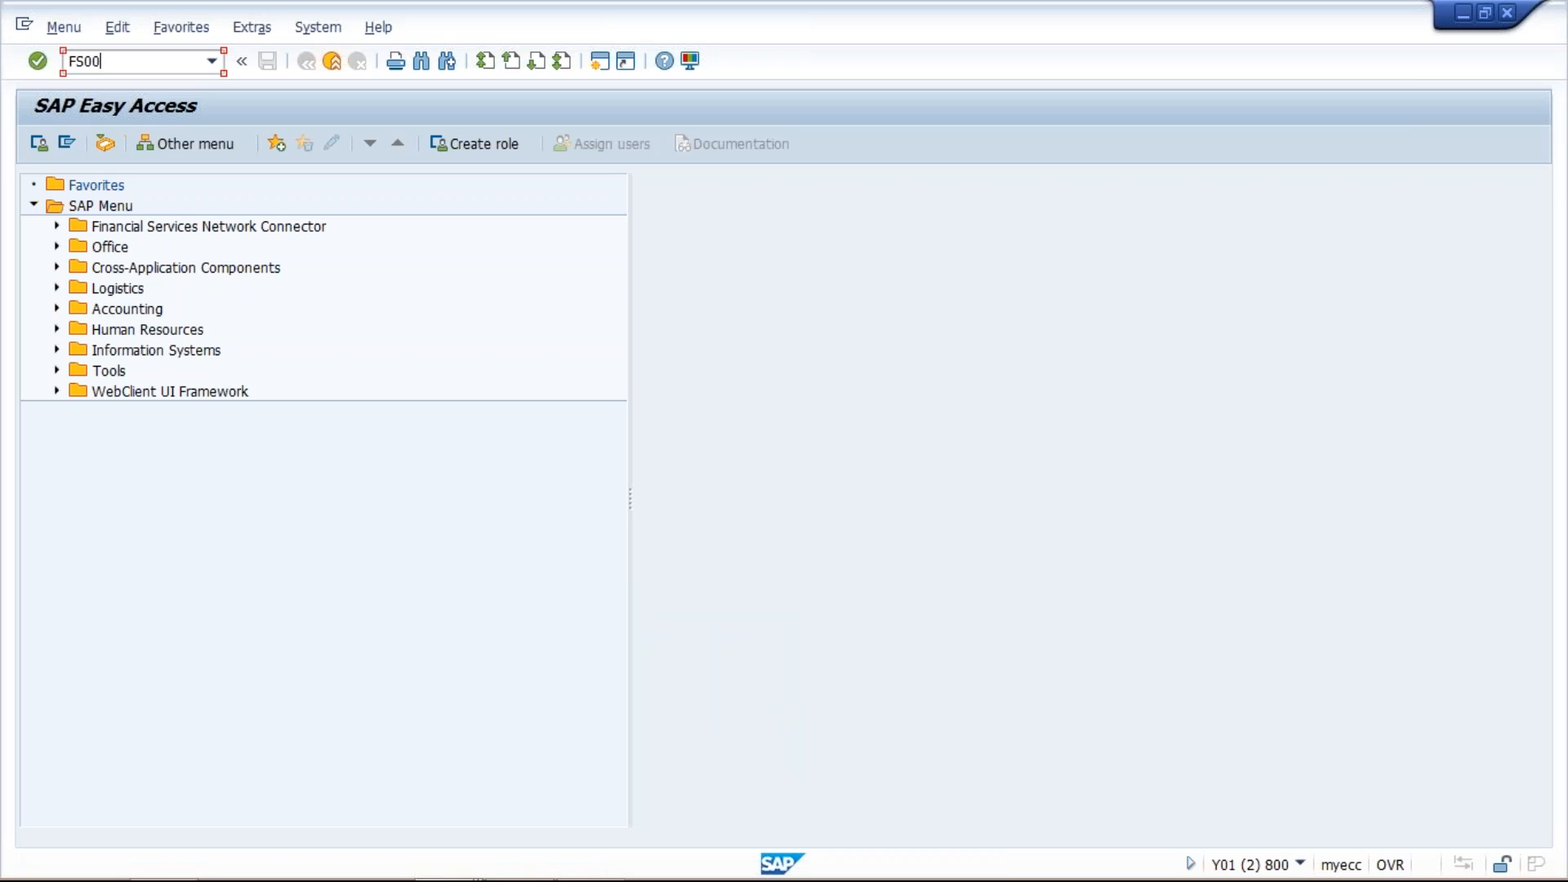
{"action": "key", "text": "Return"}
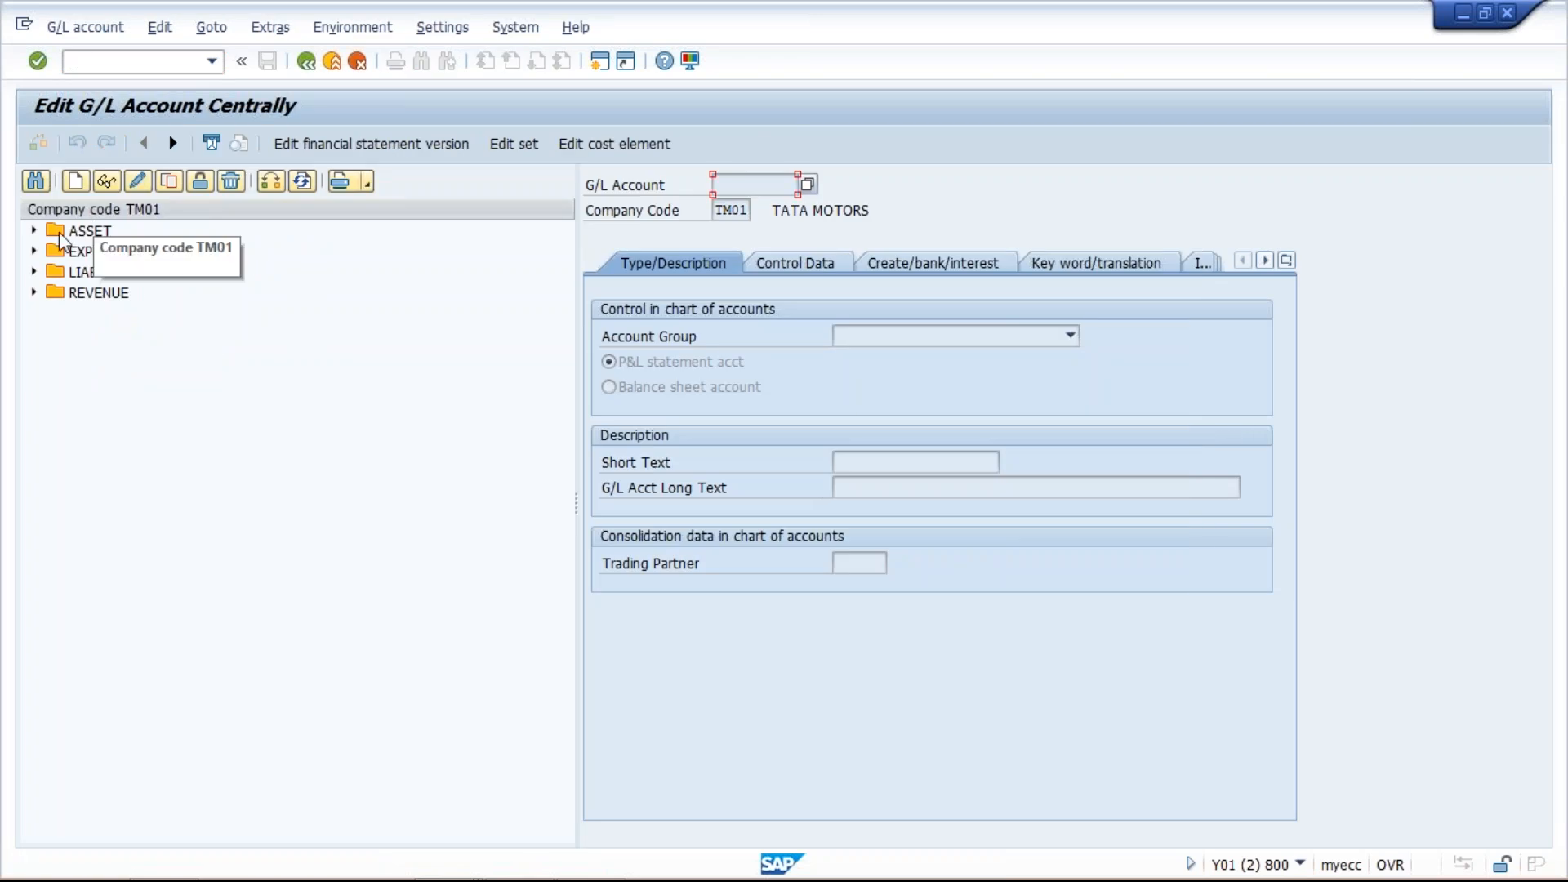
- Review the input tax and output tax rows in the Excel sheet, then return to the G/L account screen
{"action": "mouse_move", "coordinate": [491, 881]}
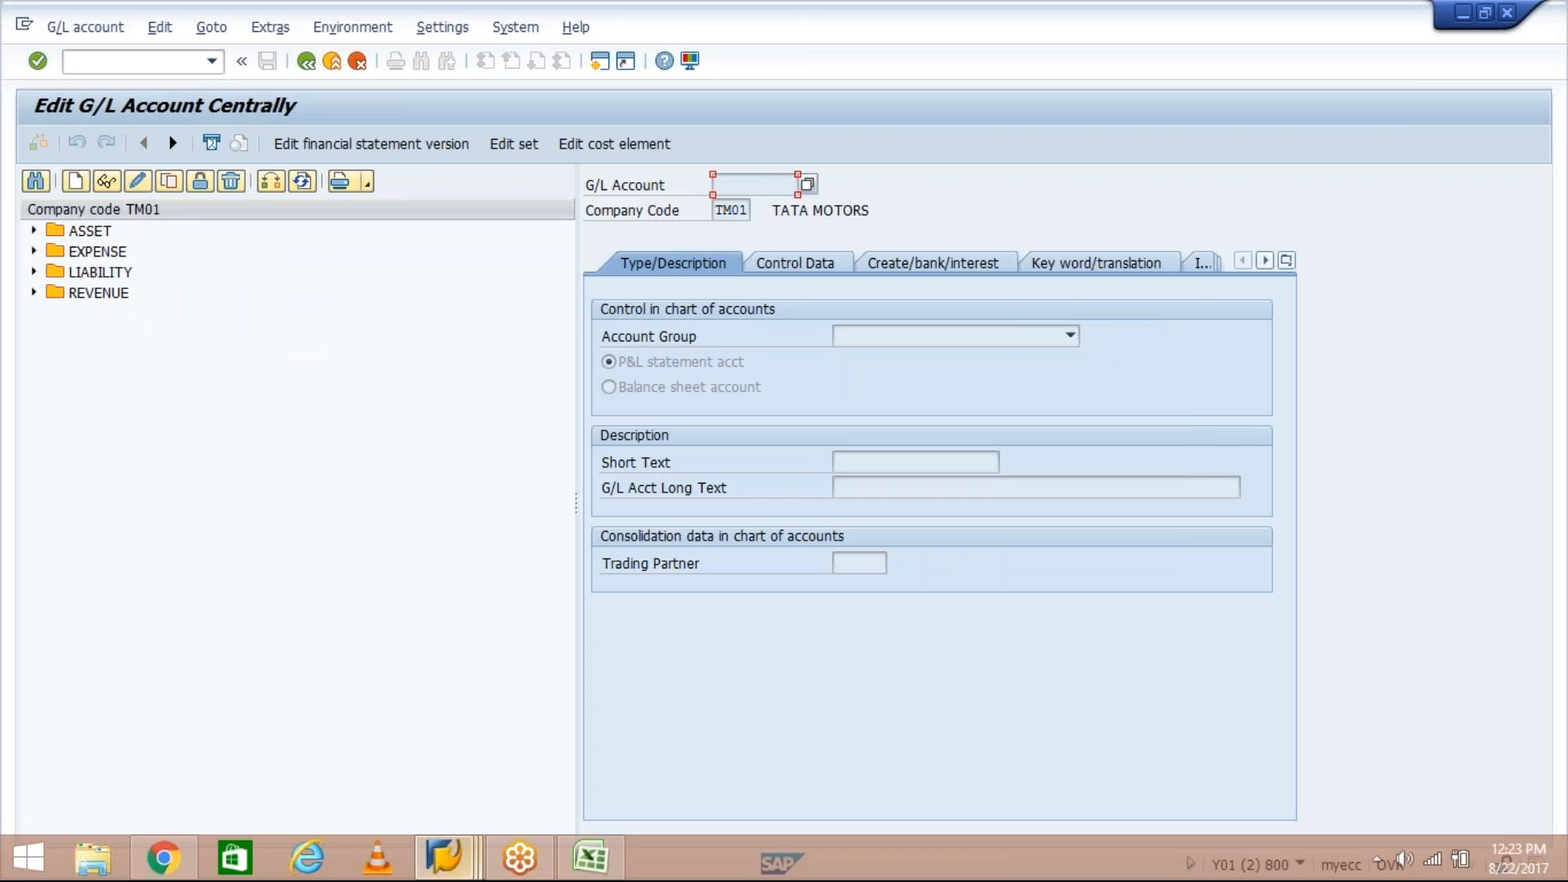
{"action": "mouse_move", "coordinate": [445, 858]}
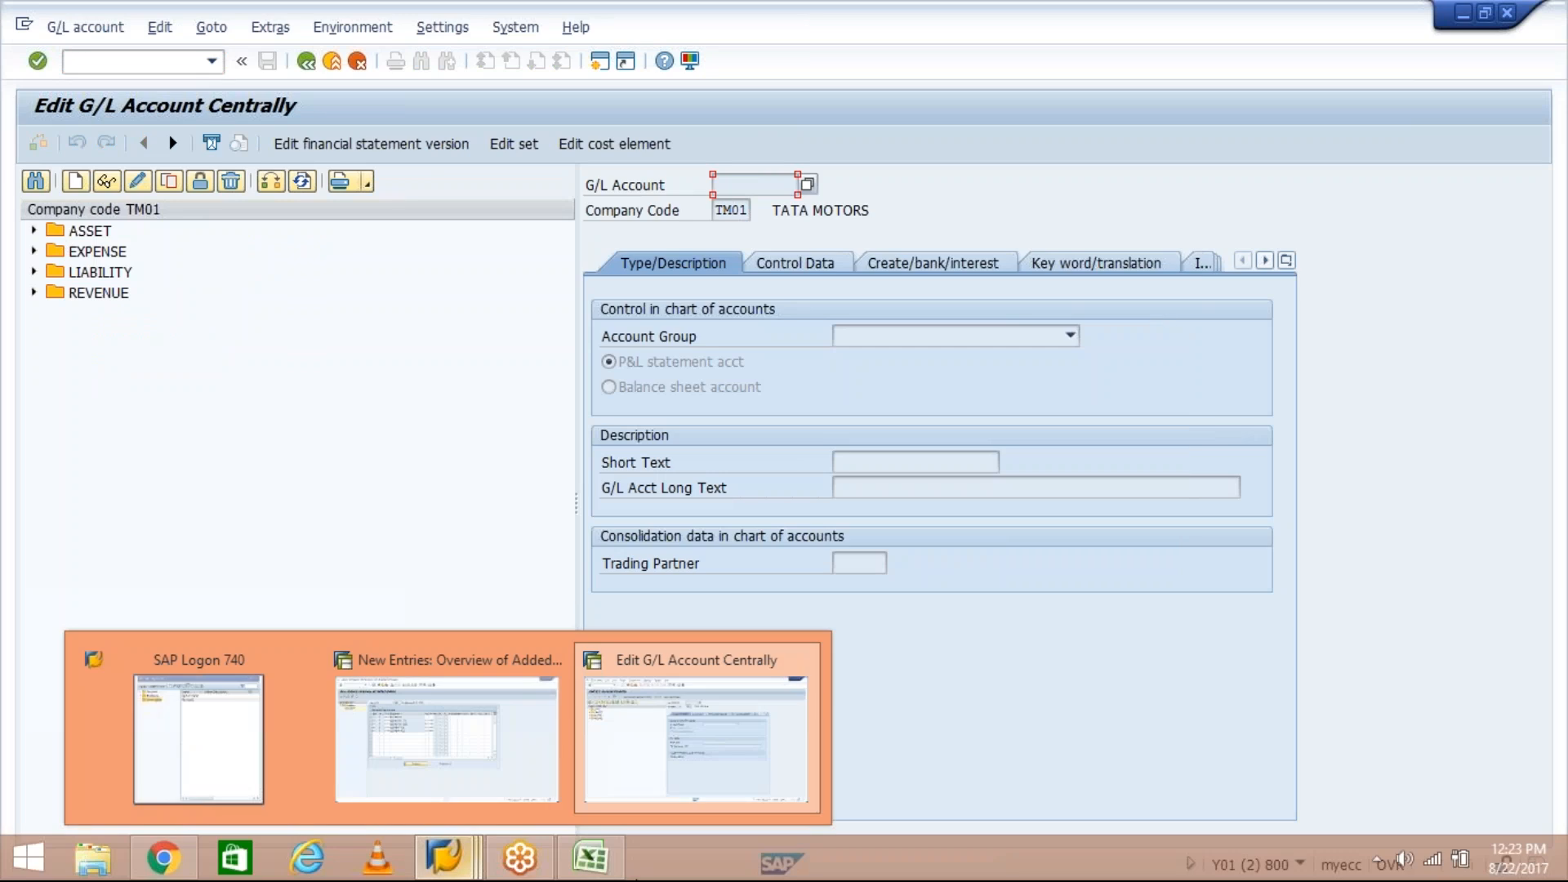
{"action": "left_click", "coordinate": [589, 858]}
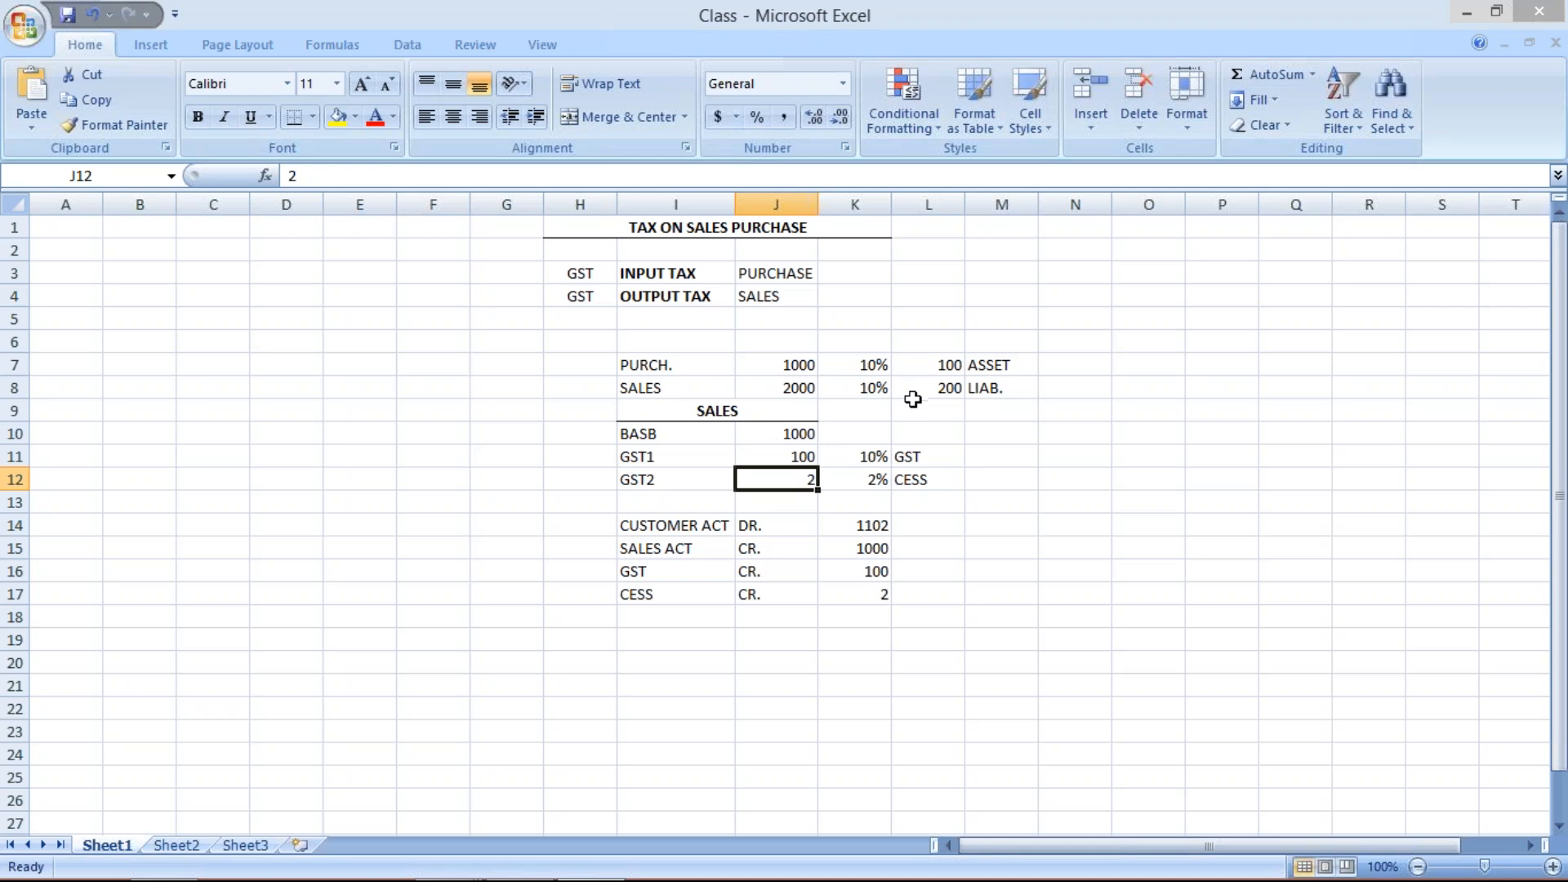
{"action": "left_click", "coordinate": [688, 278]}
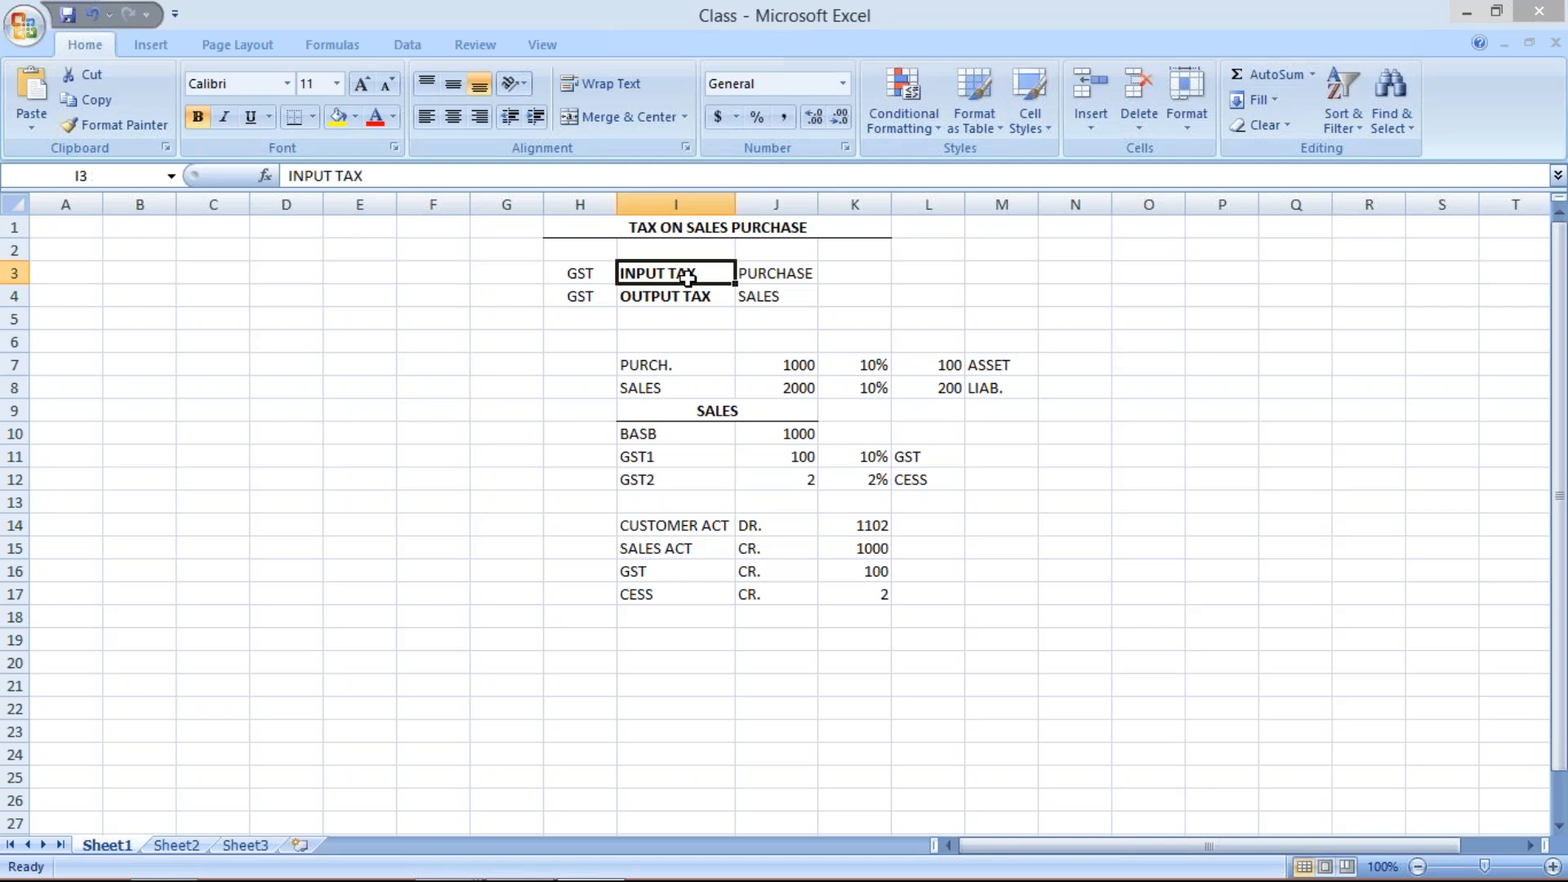
{"action": "left_click", "coordinate": [694, 295]}
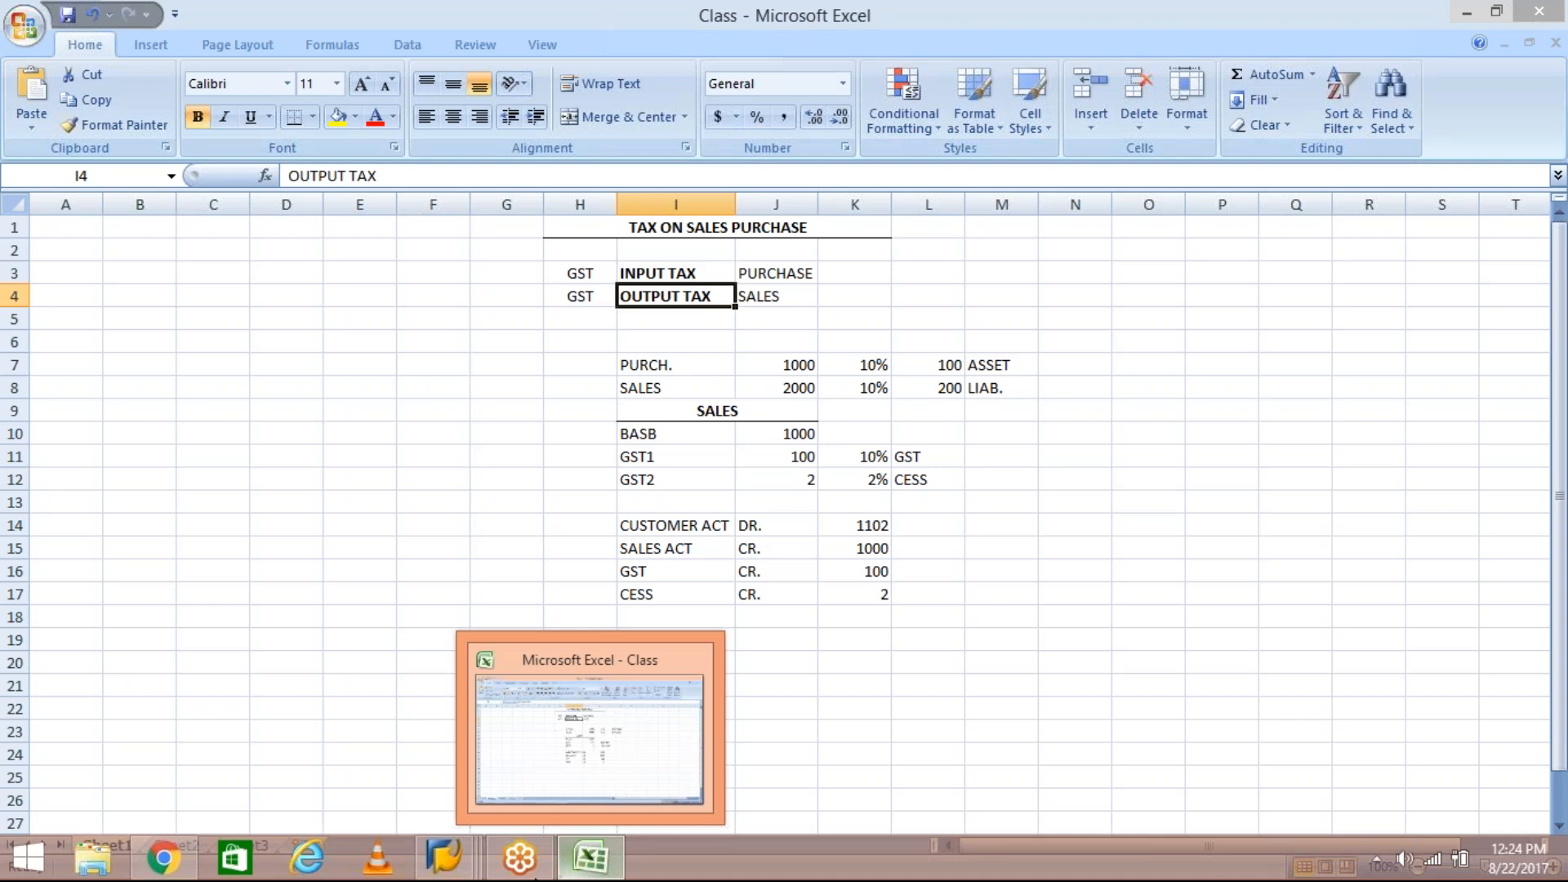
{"action": "mouse_move", "coordinate": [452, 868]}
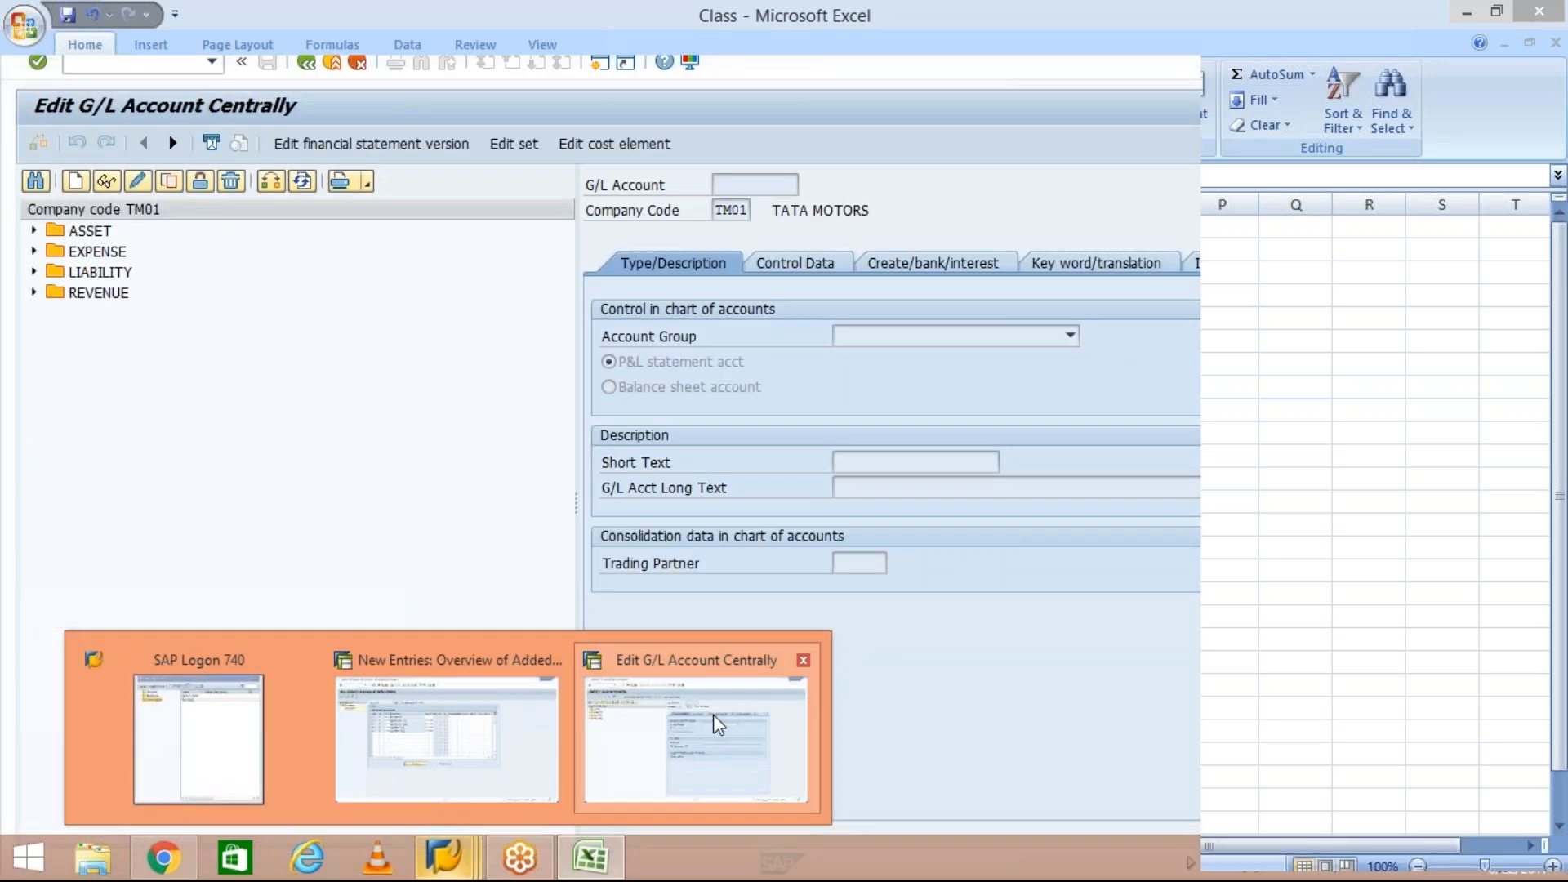
{"action": "left_click", "coordinate": [713, 714]}
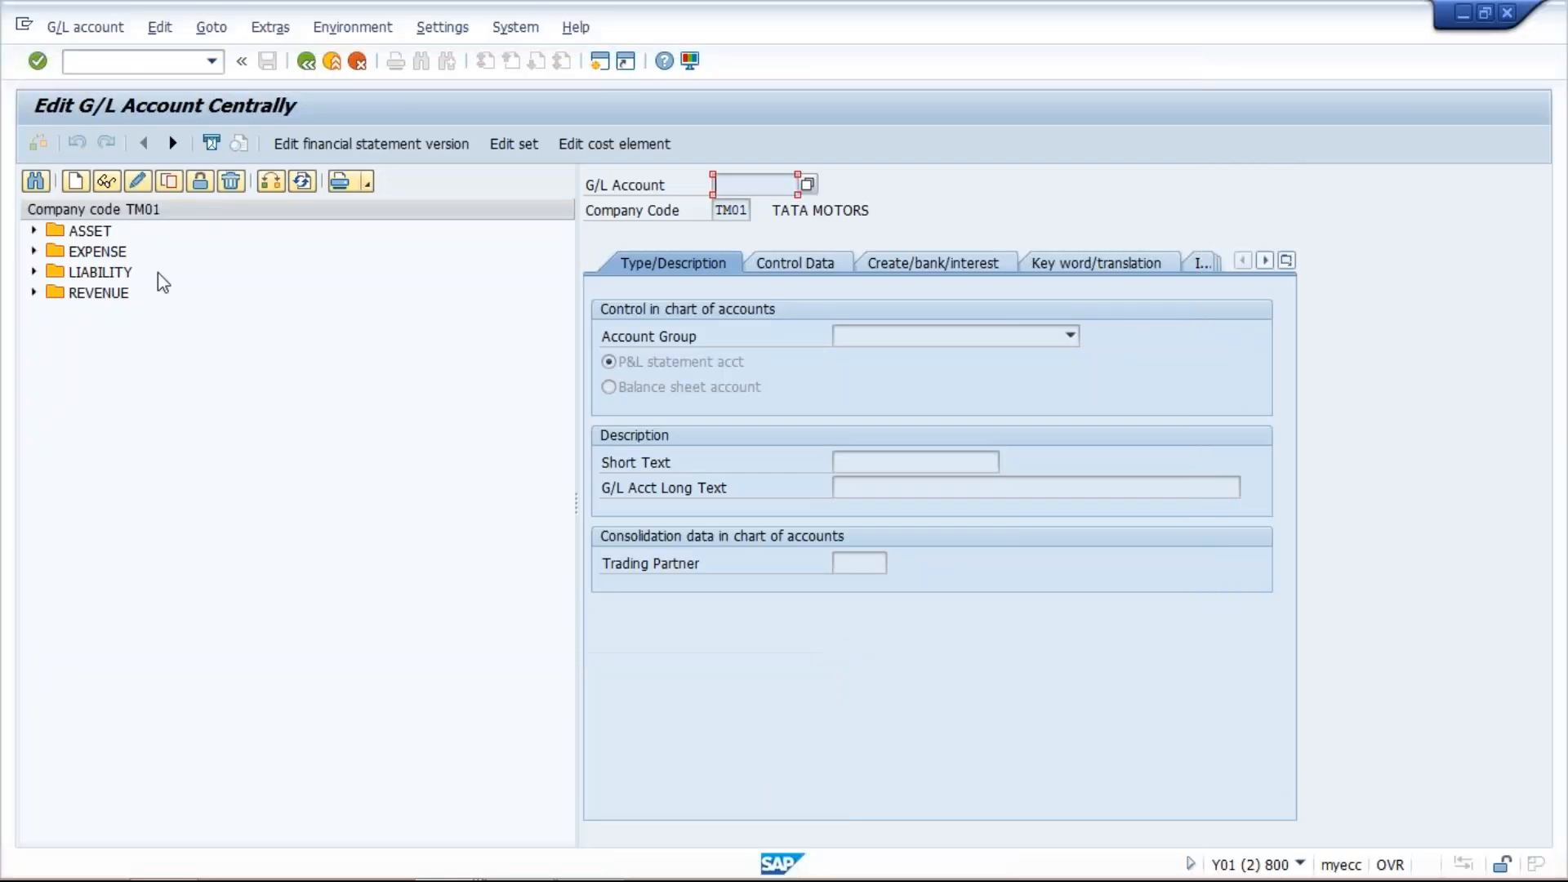
- Copy asset account 1000 HDFC BANK ACT in company code TM01 to create new G/L account 1002
{"action": "left_click", "coordinate": [96, 233]}
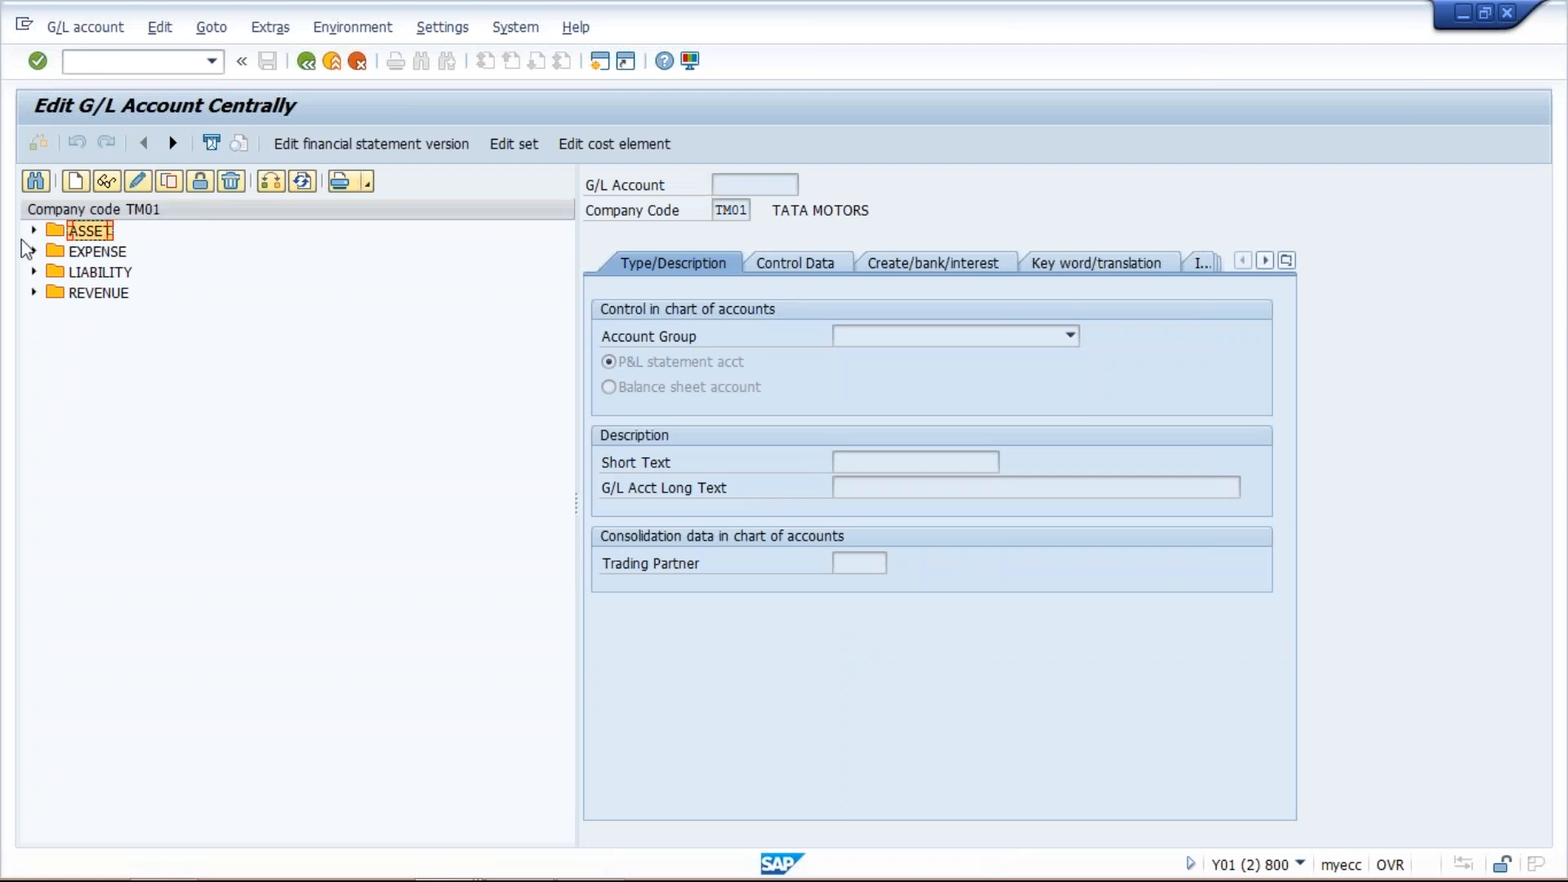
{"action": "left_click", "coordinate": [35, 231]}
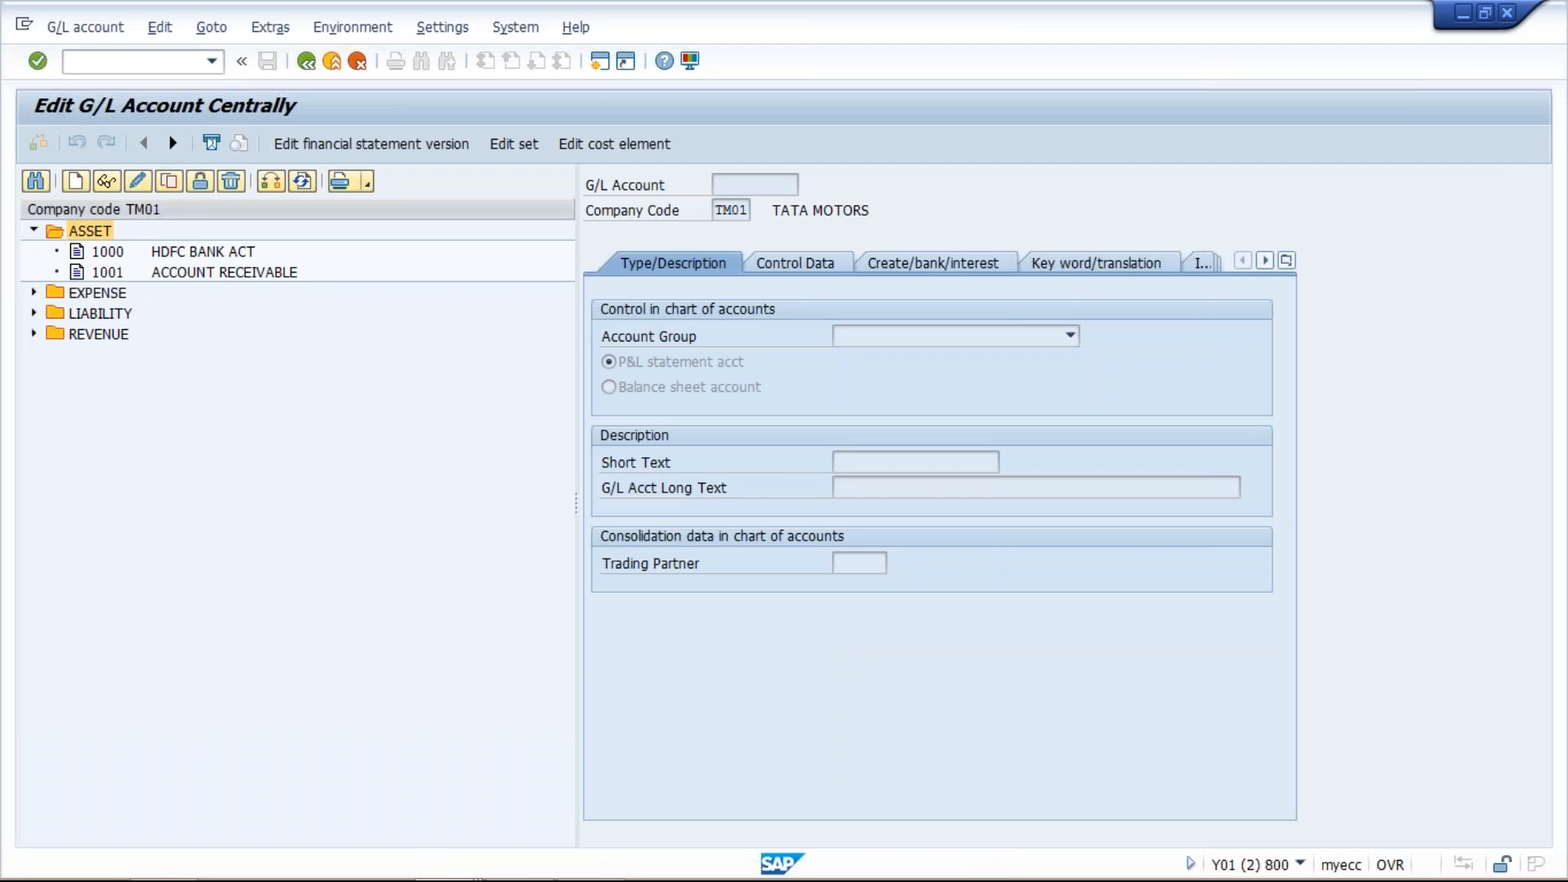
{"action": "left_click", "coordinate": [192, 255]}
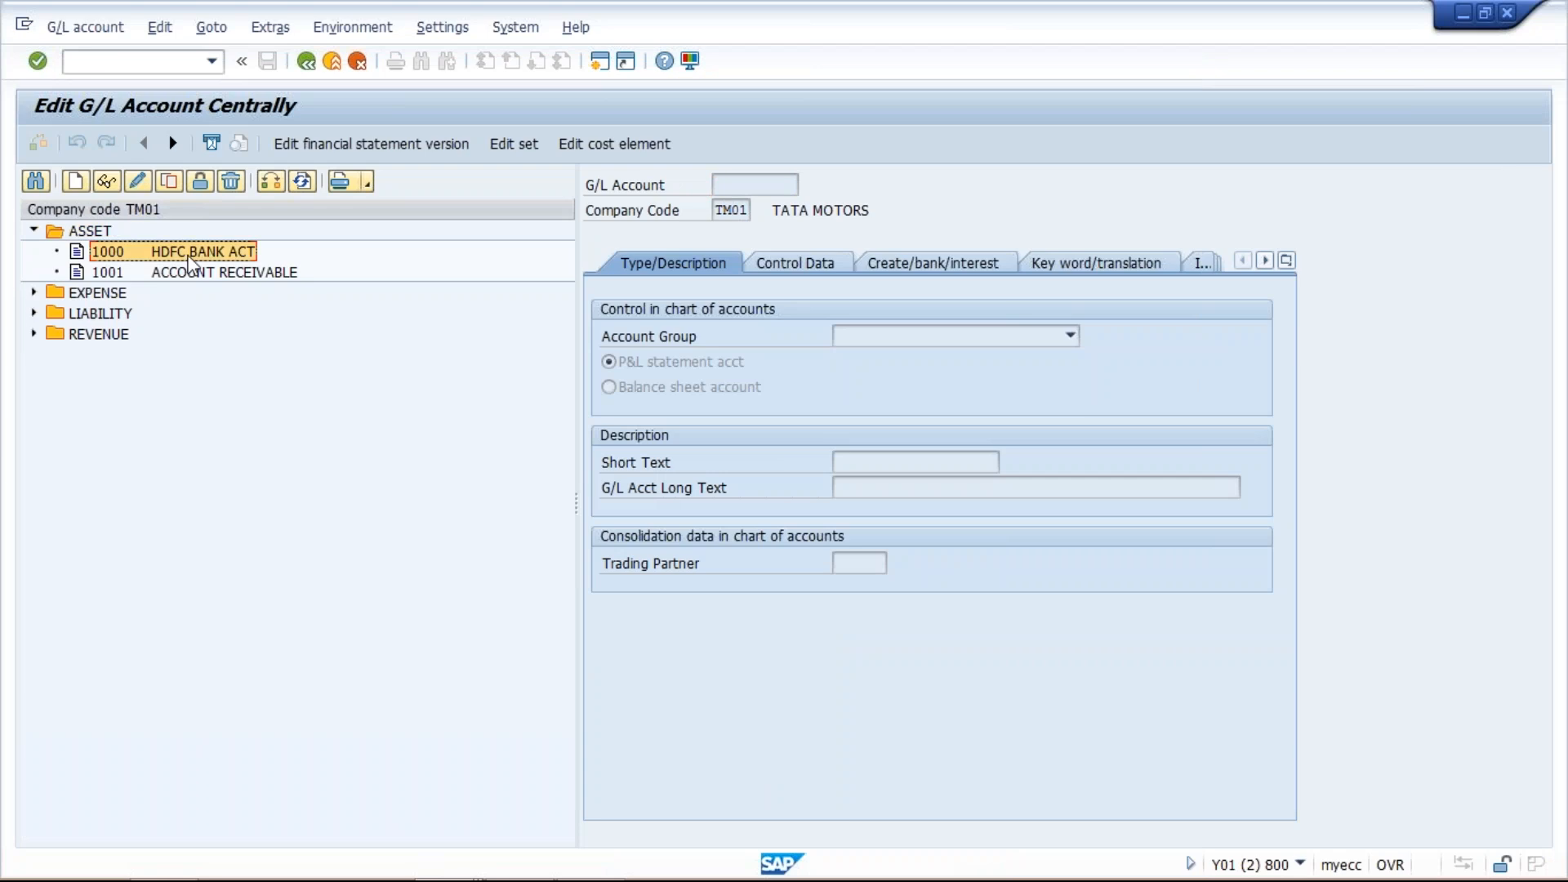
{"action": "left_click", "coordinate": [171, 186]}
{"action": "left_click_drag", "start_coordinate": [284, 306], "coordinate": [341, 389]}
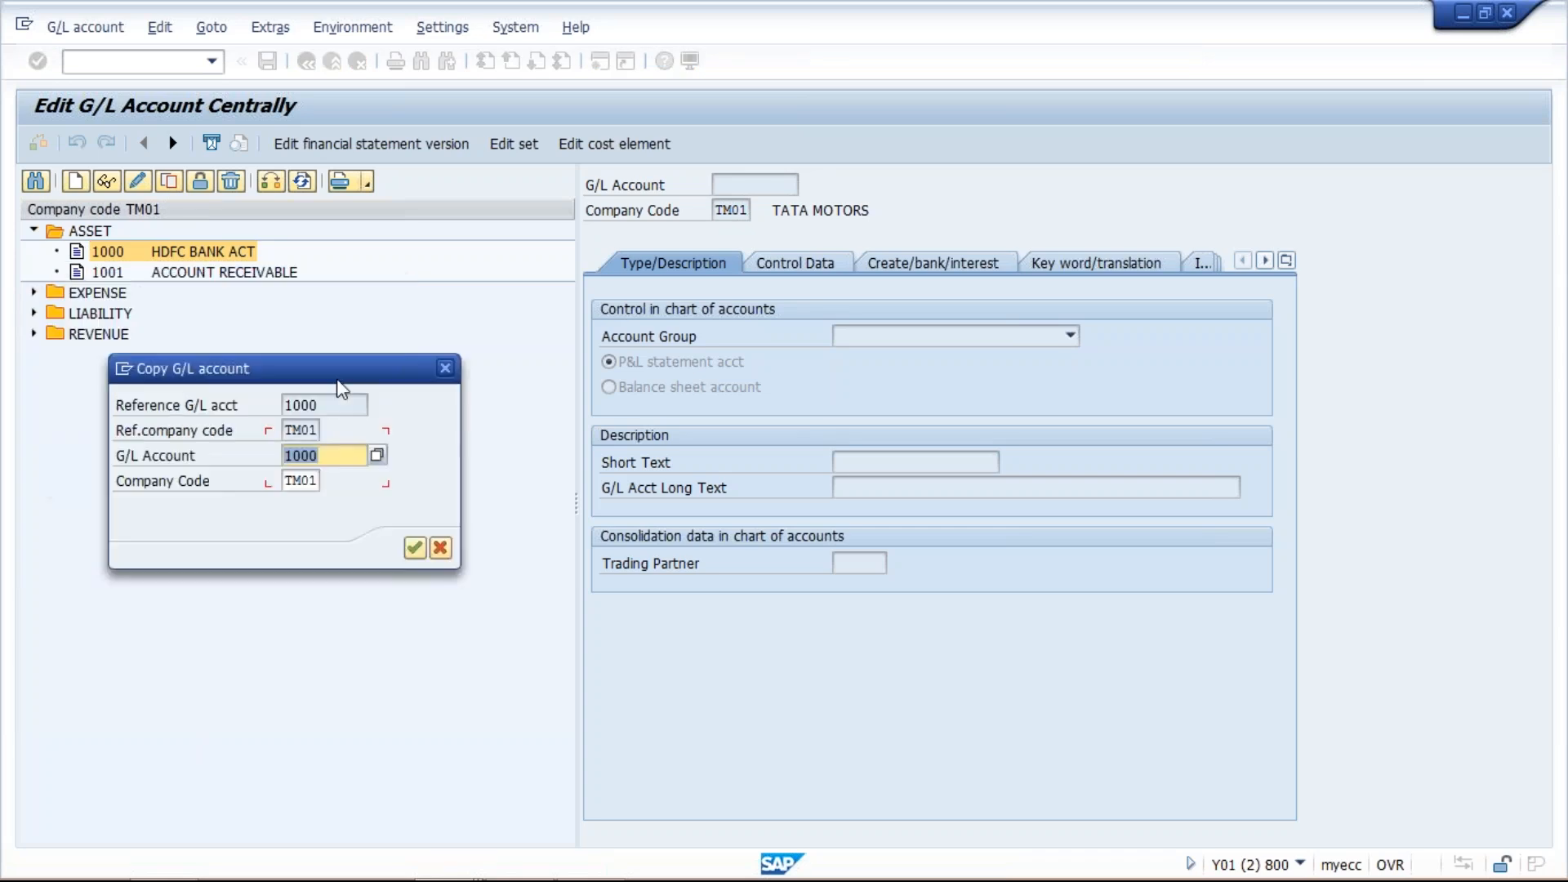
{"action": "left_click", "coordinate": [341, 456]}
{"action": "key", "text": "BackSpace"}
{"action": "type", "text": "2"}
{"action": "key", "text": "Return"}
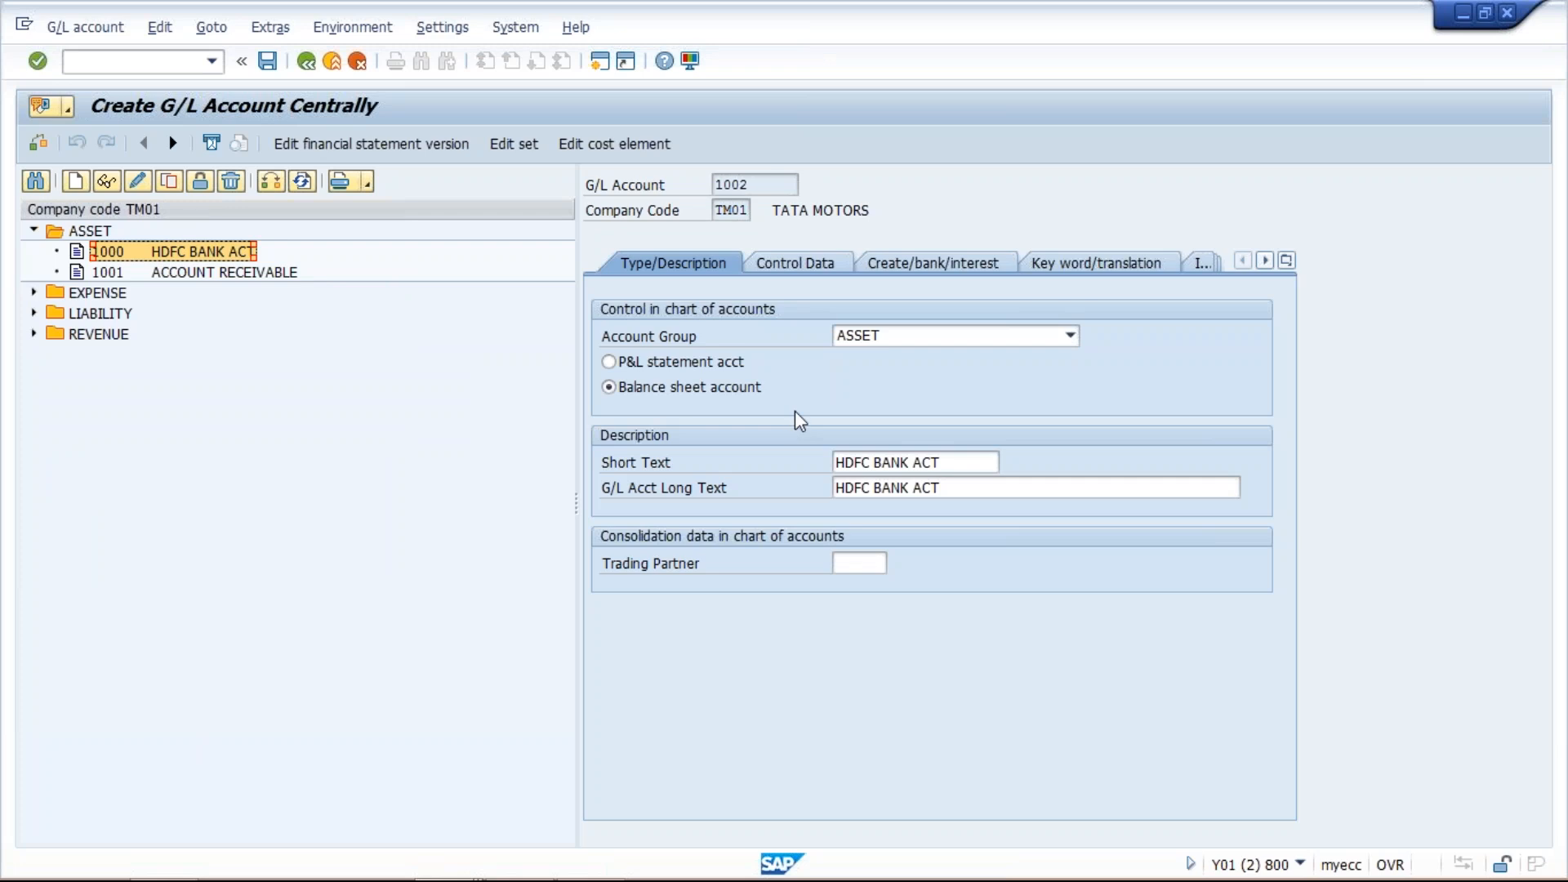
- Set the short text and long text of account 1002 to GST INPUT TAX
{"action": "left_click", "coordinate": [941, 462]}
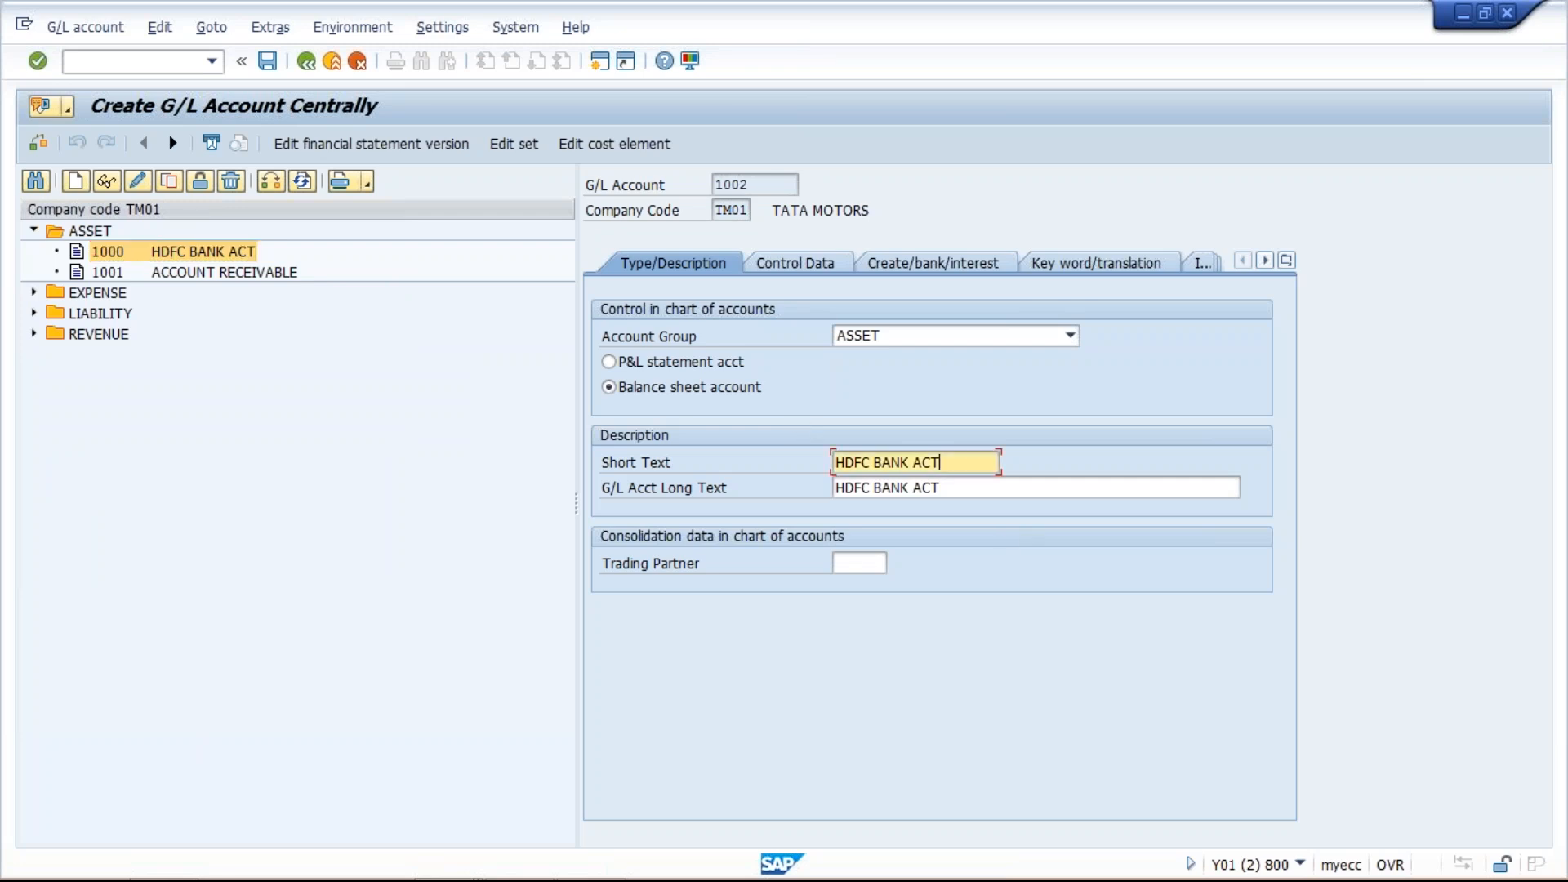
{"action": "key", "text": "shift+Home"}
{"action": "key", "text": "BackSpace"}
{"action": "type", "text": "GST INPY"}
{"action": "key", "text": "BackSpace"}
{"action": "type", "text": "UT TAX"}
{"action": "key", "text": "shift+Home"}
{"action": "key", "text": "ctrl+c"}
{"action": "key", "text": "Tab"}
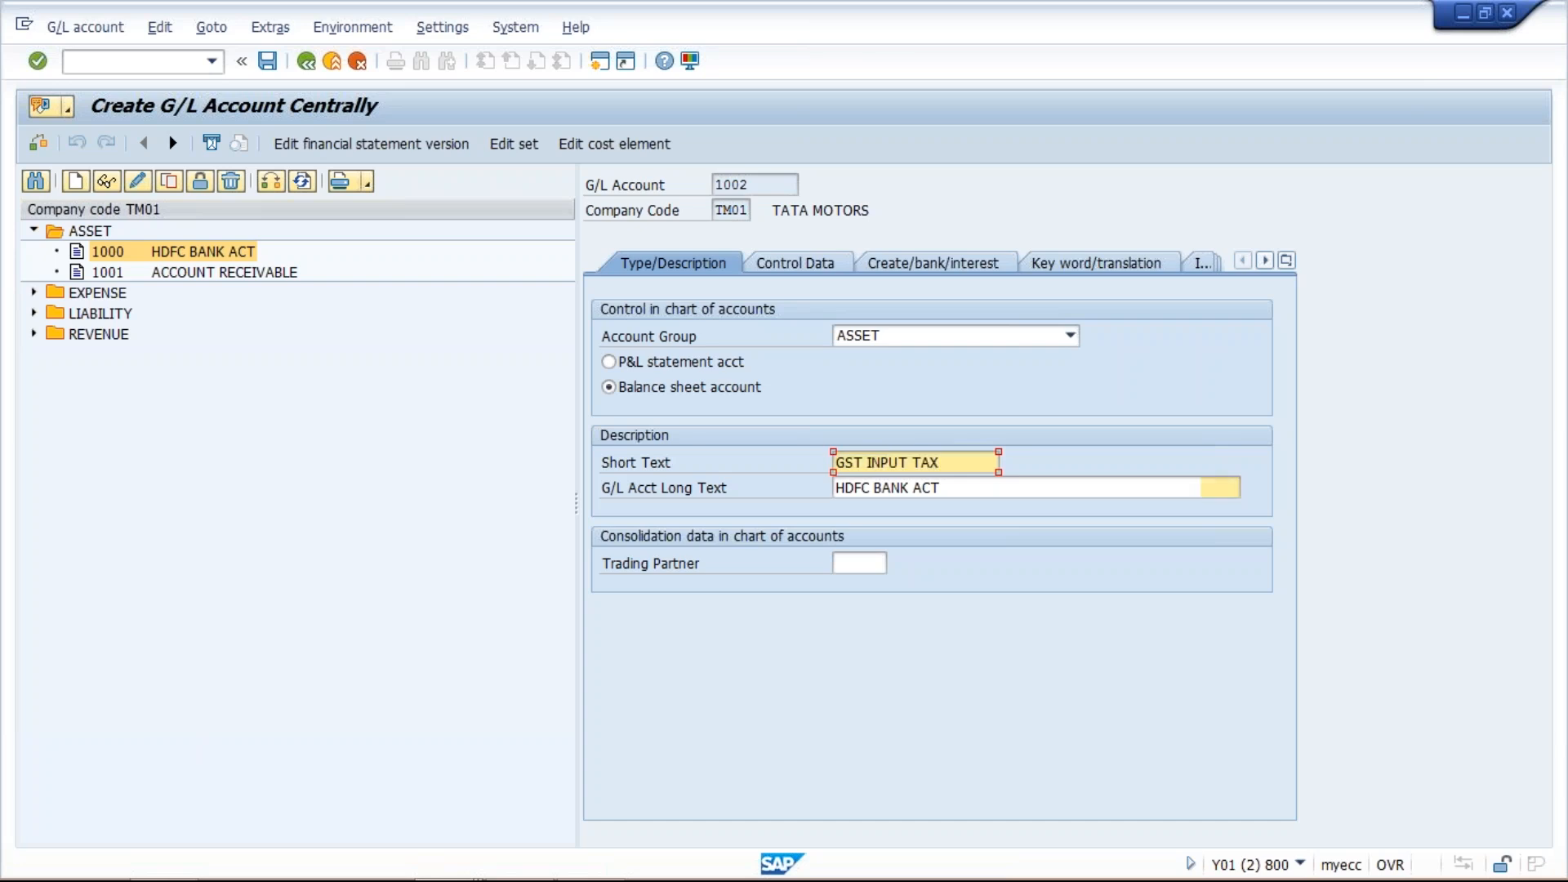
{"action": "key", "text": "ctrl+v"}
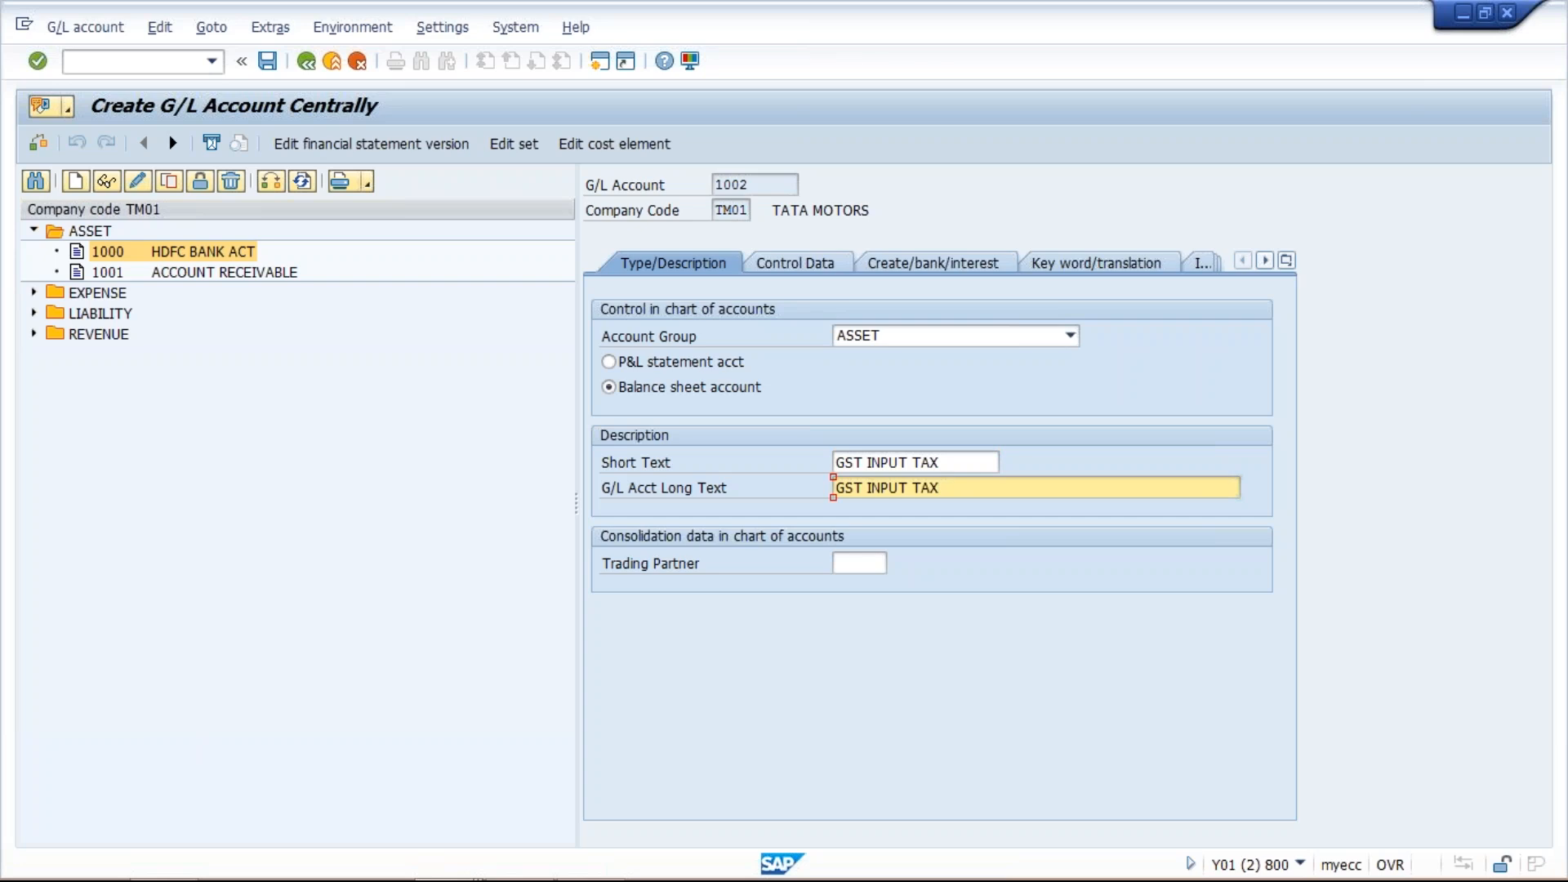
{"action": "key", "text": "Return"}
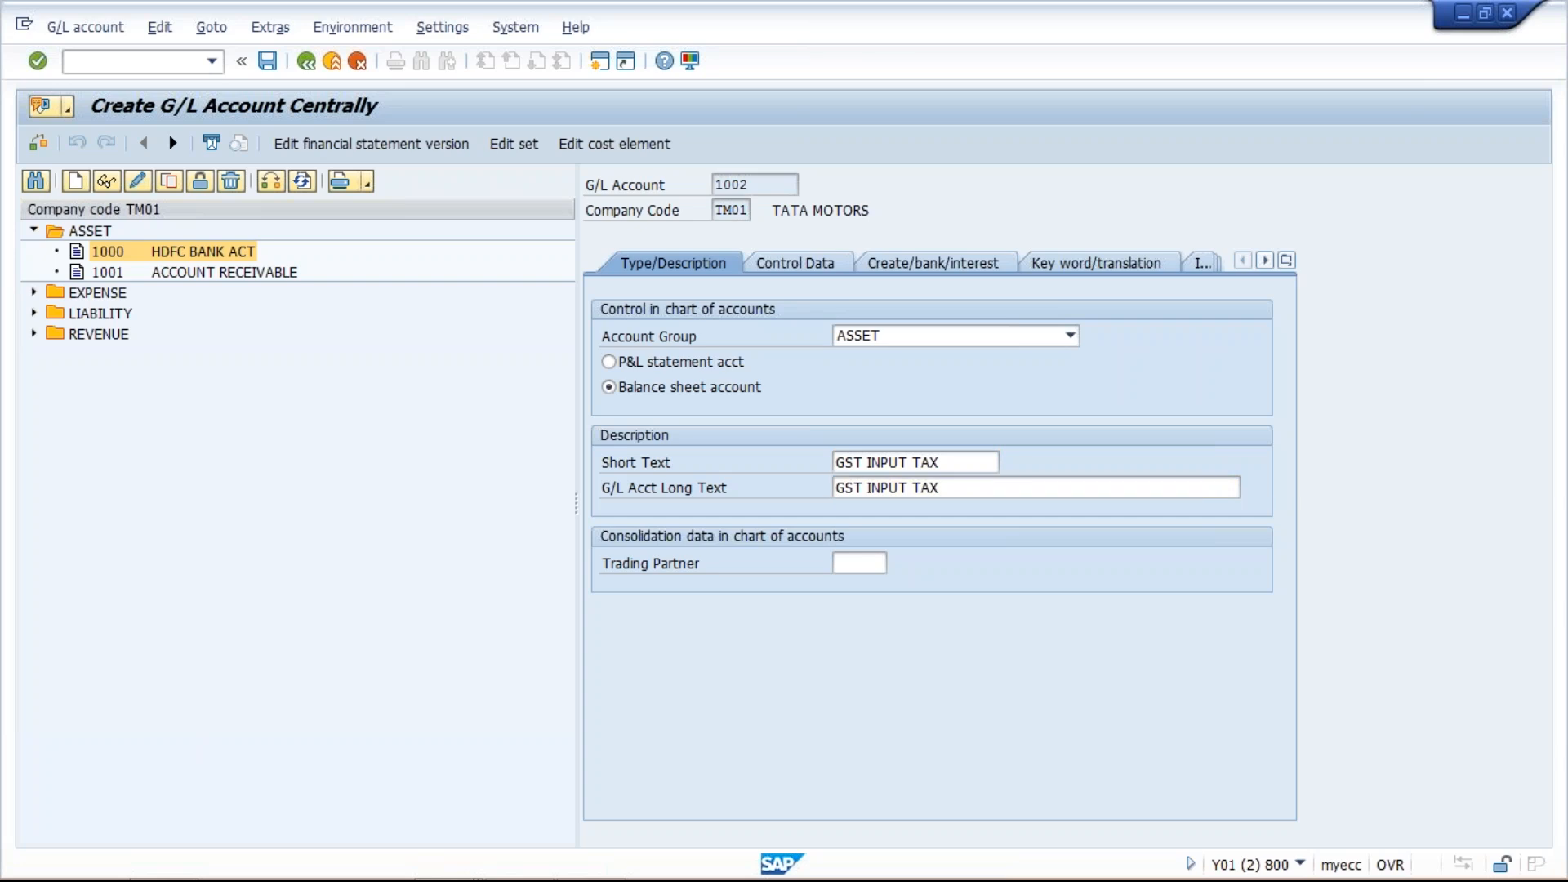
- Save account 1002, then copy it to create new G/L account 1003 in company code TM01
{"action": "key", "text": "ctrl+s"}
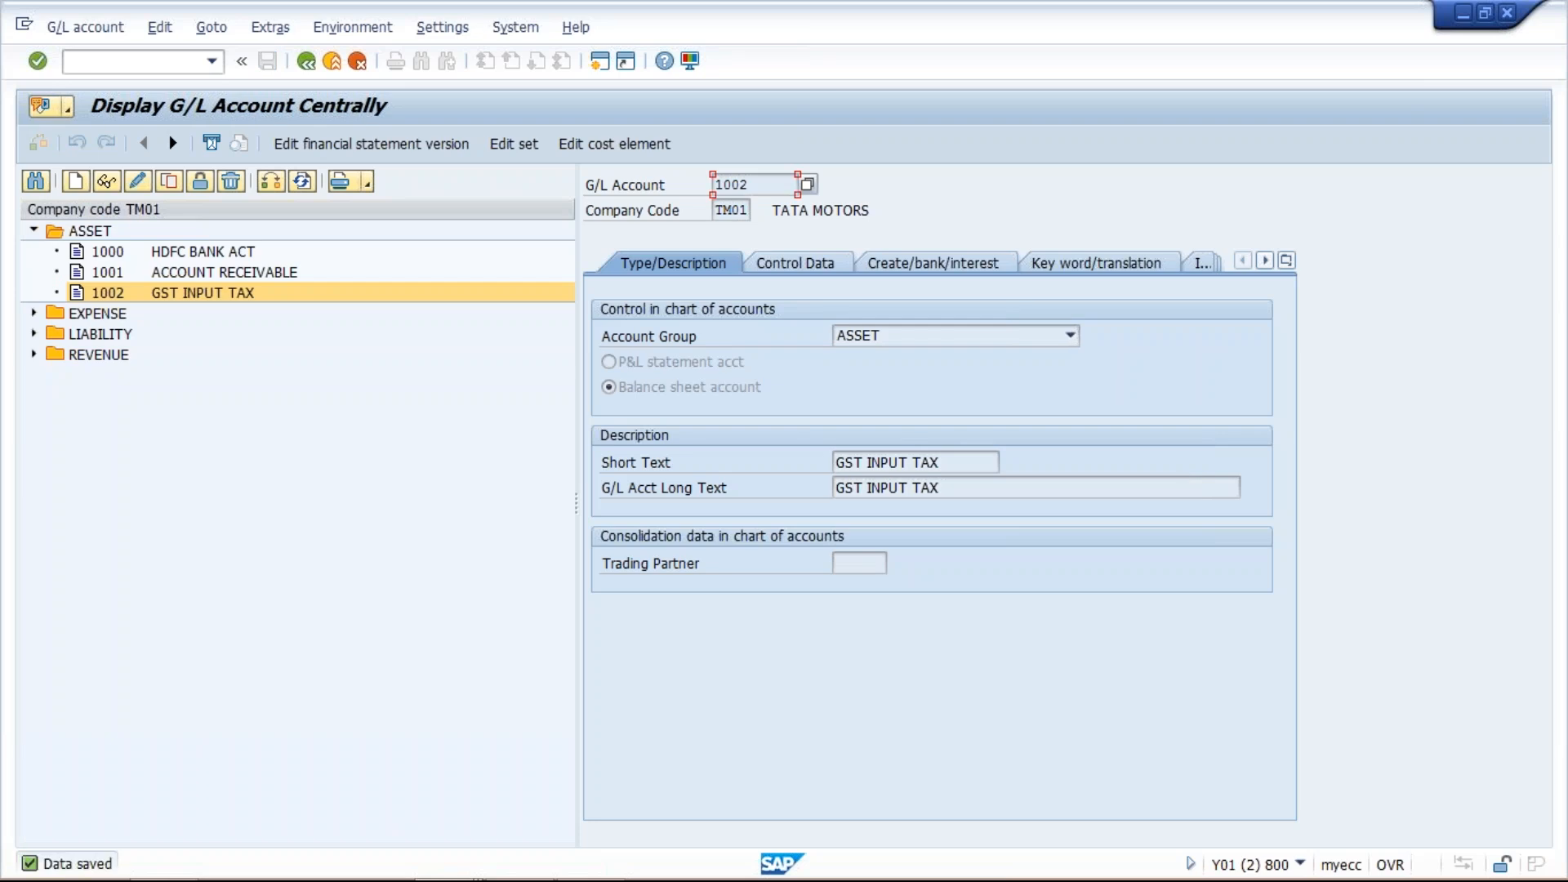
{"action": "left_click", "coordinate": [170, 182]}
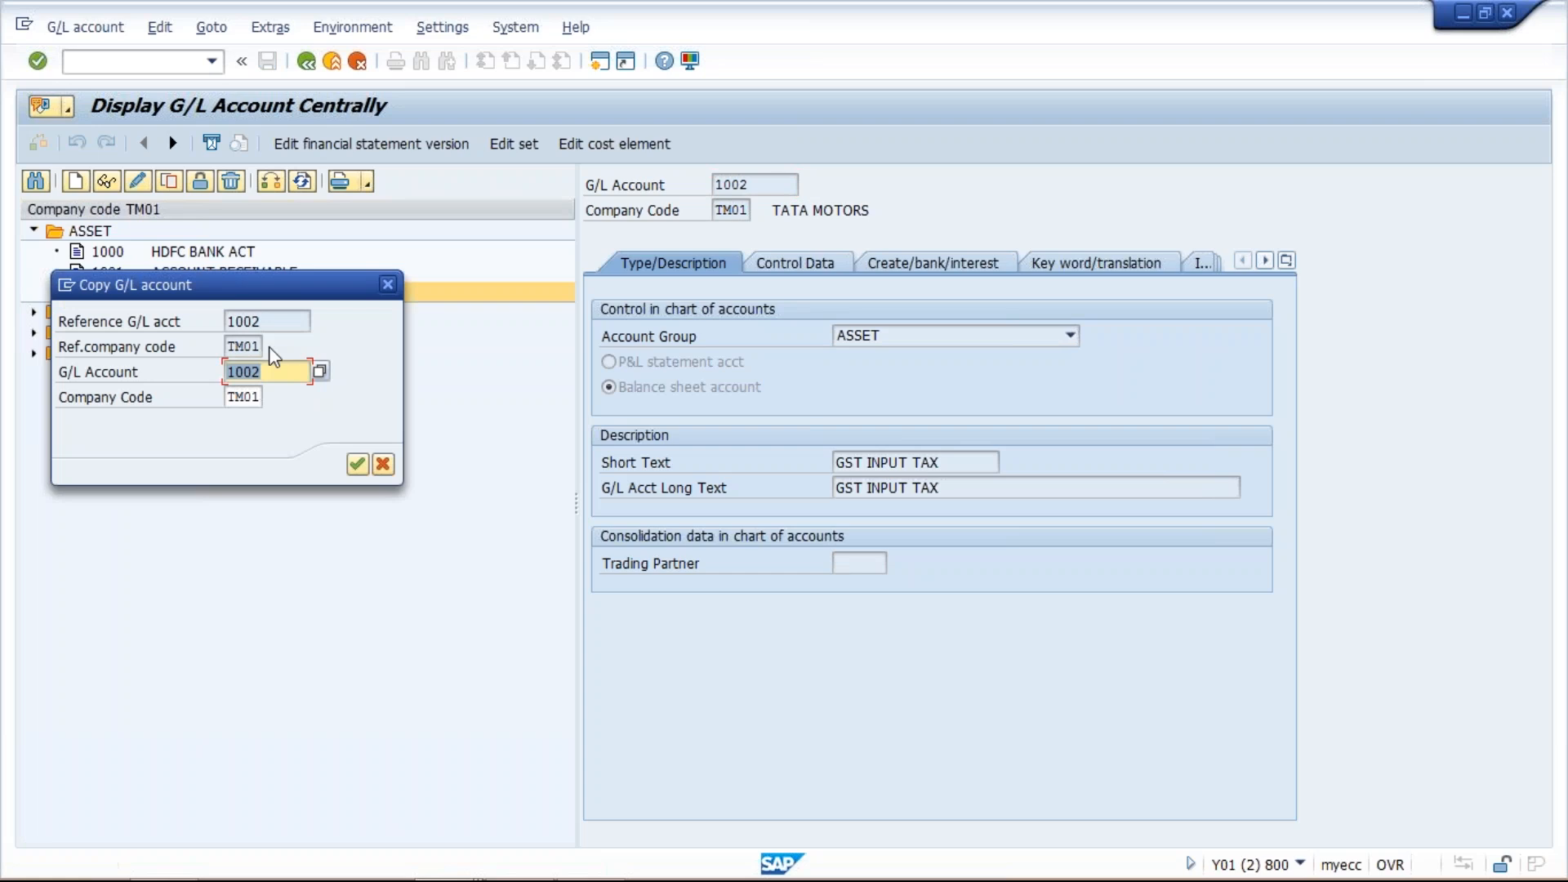
{"action": "type", "text": "1003"}
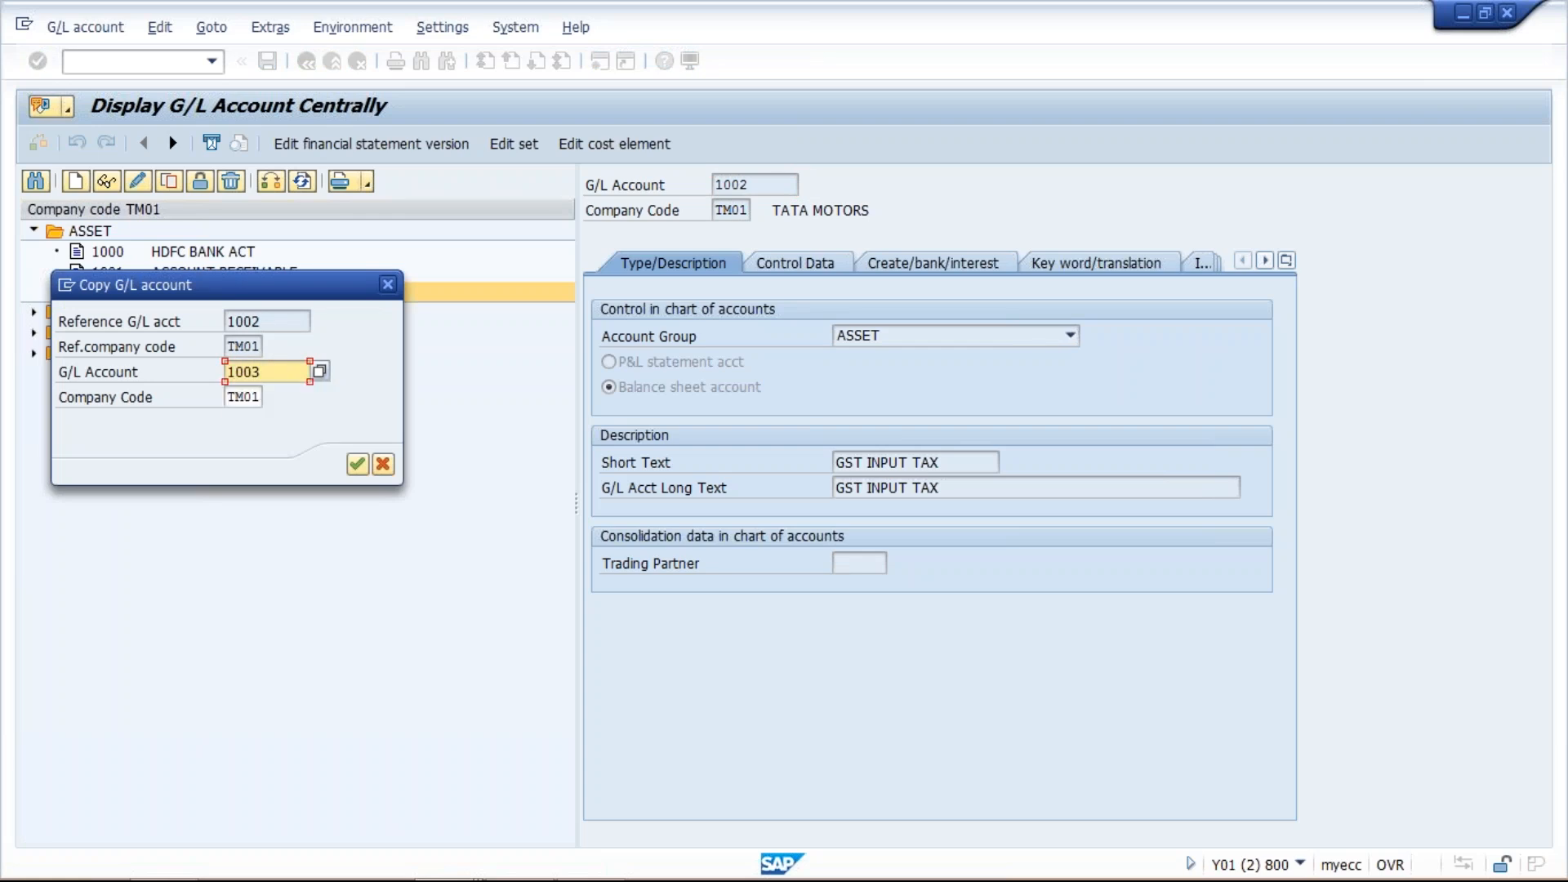
{"action": "key", "text": "Return"}
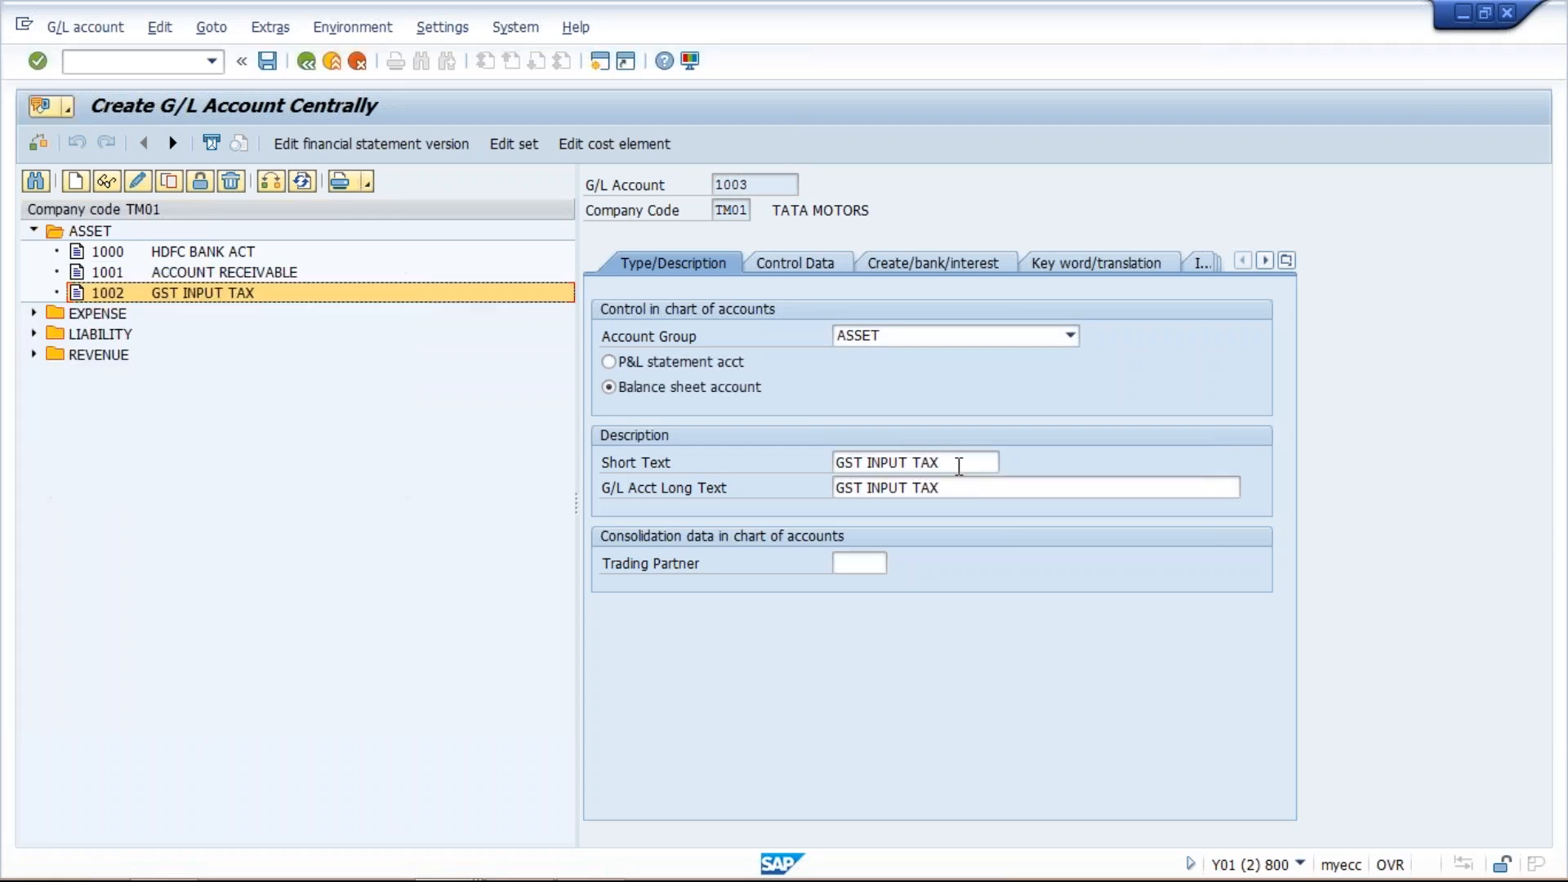
- Set the short text and long text of account 1003 to GST INPUT CESS and save it
{"action": "left_click", "coordinate": [958, 462]}
{"action": "key", "text": "BackSpace"}
{"action": "key", "text": "BackSpace"}
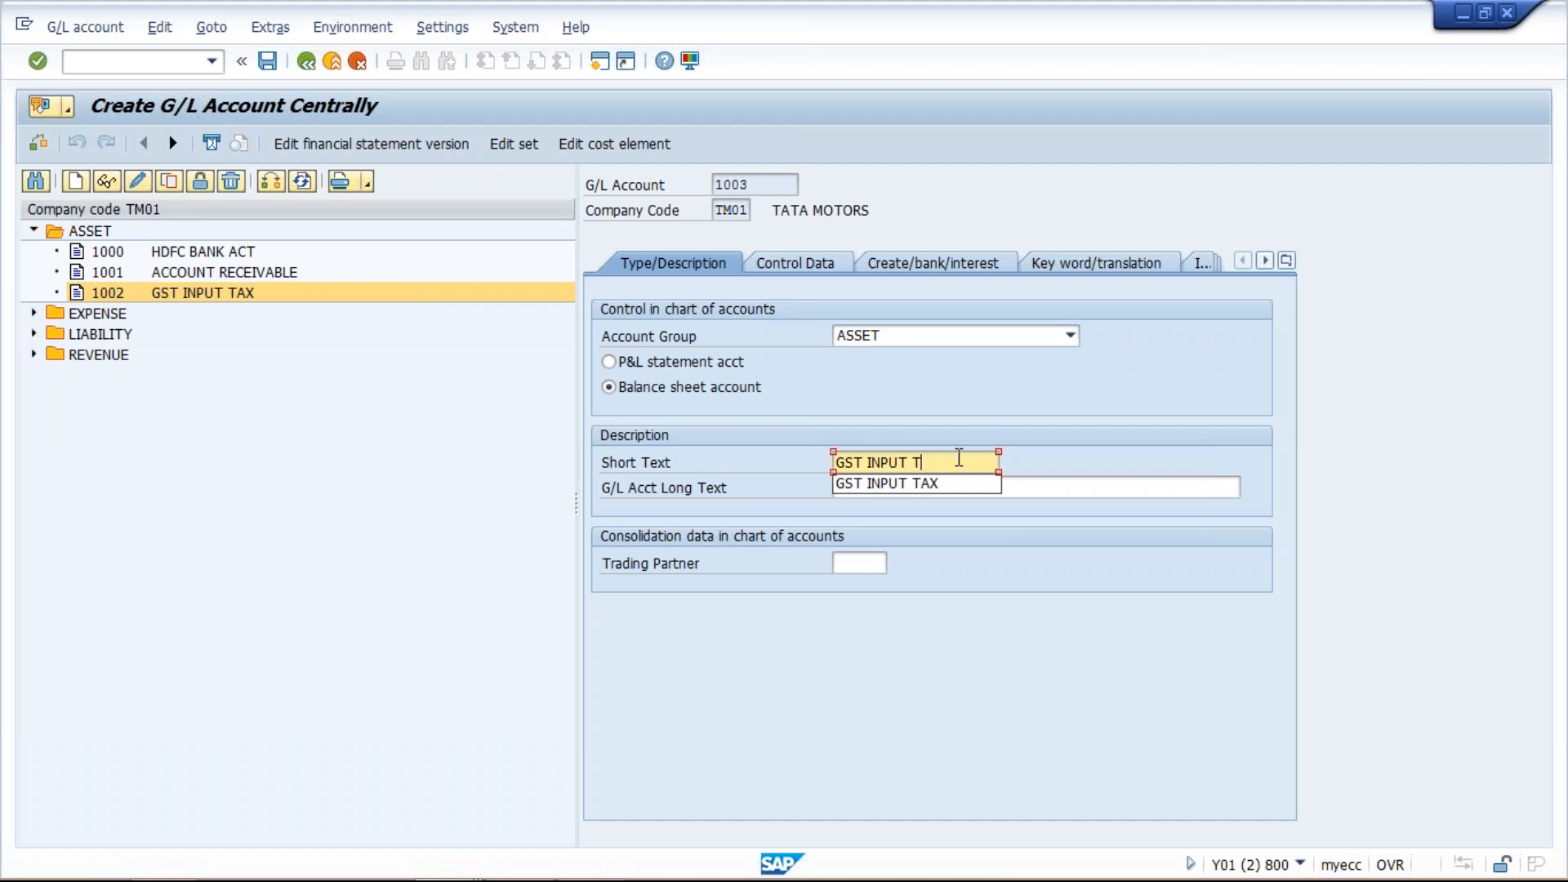
{"action": "key", "text": "BackSpace"}
{"action": "type", "text": "E"}
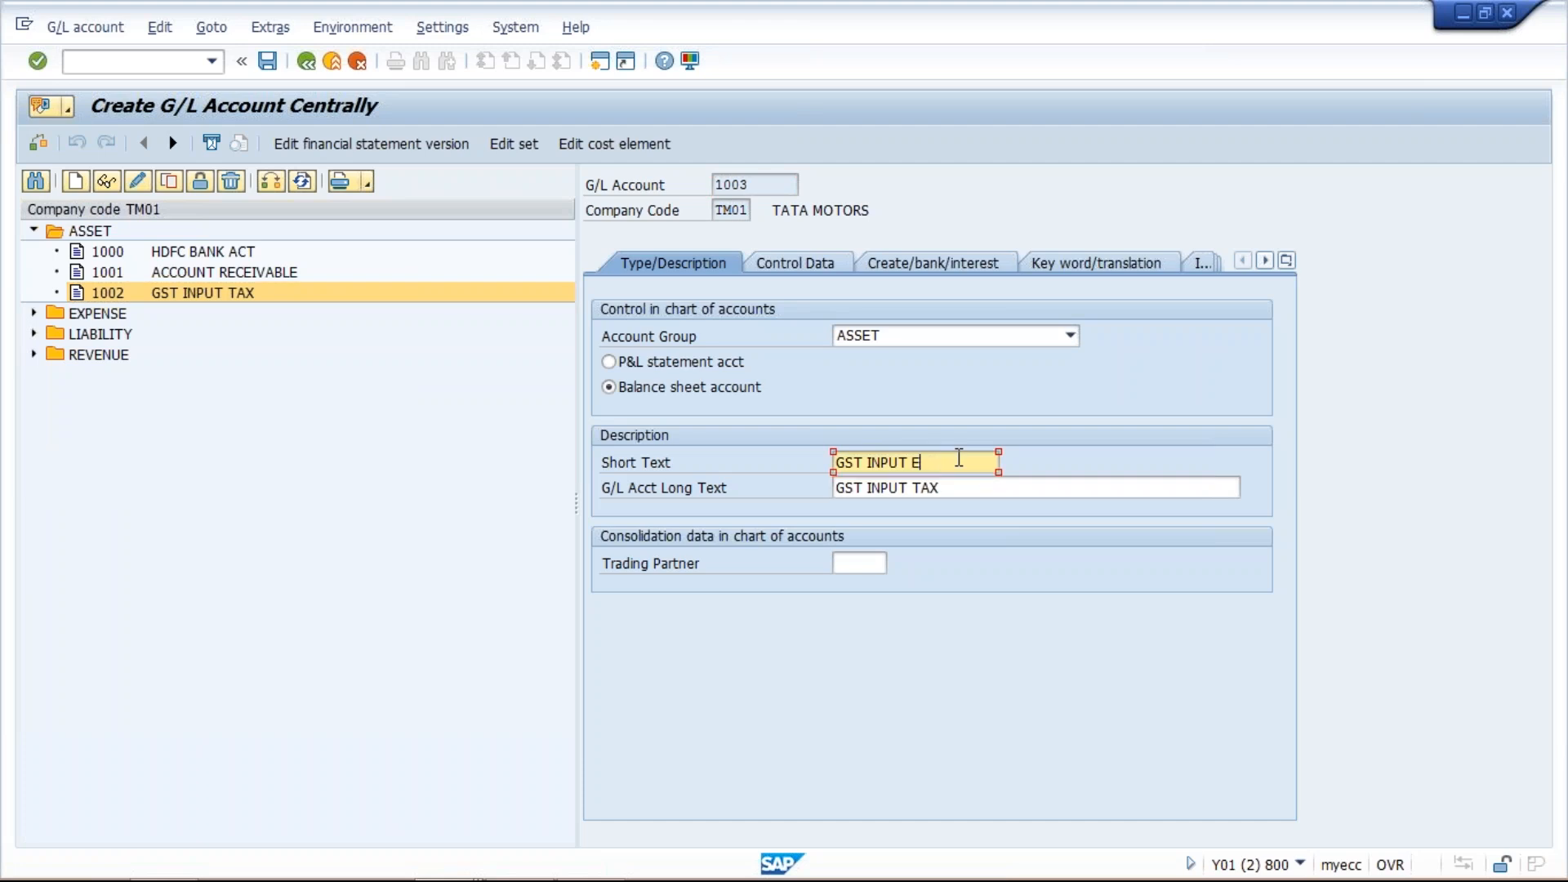
{"action": "key", "text": "BackSpace"}
{"action": "type", "text": "CESS"}
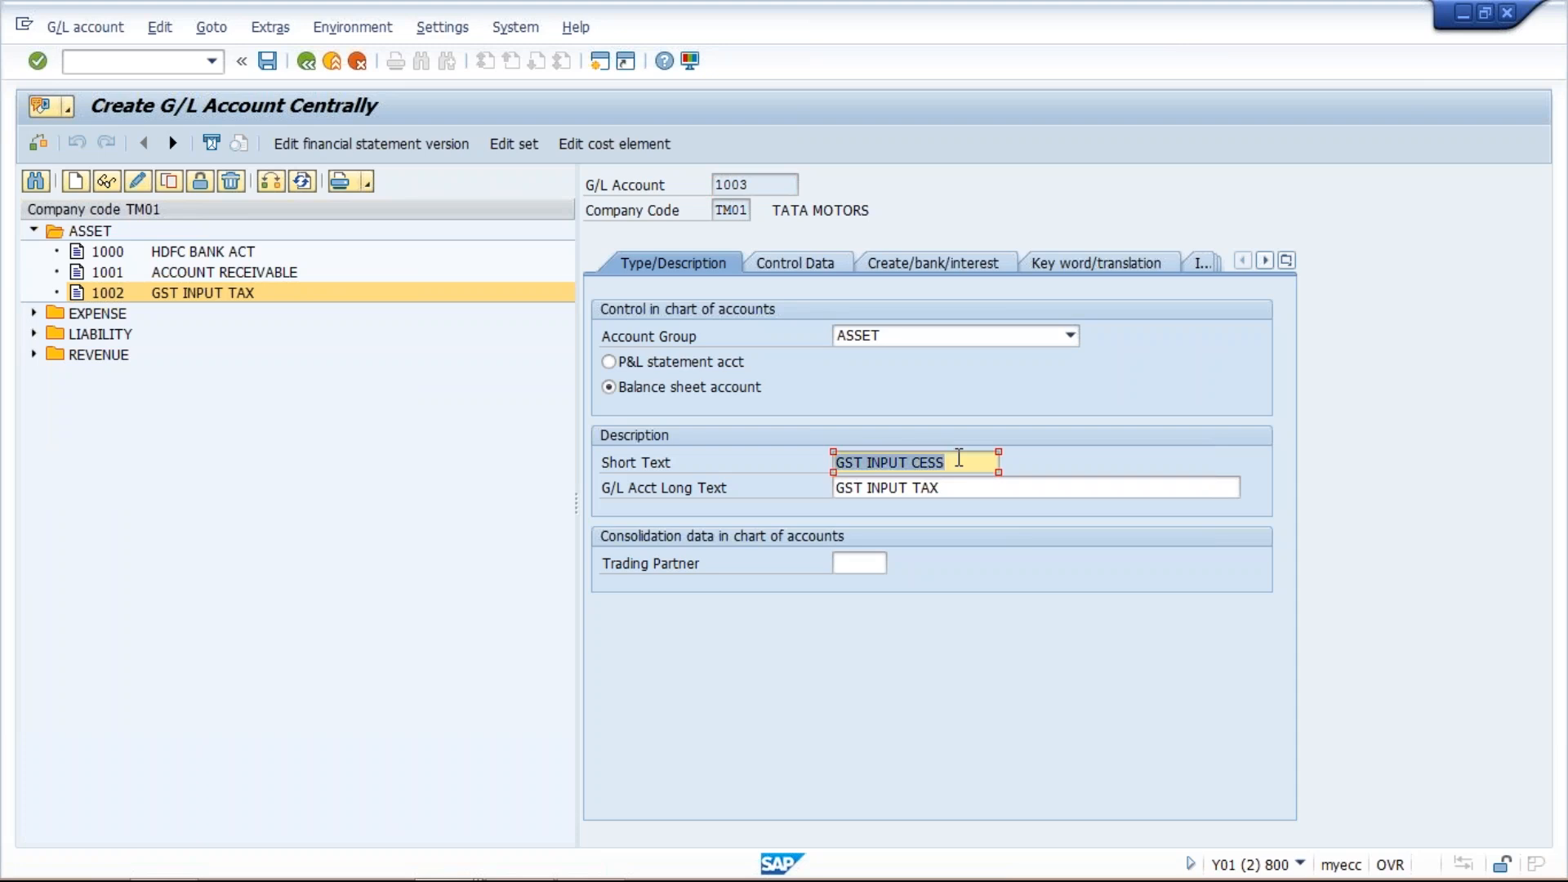
{"action": "key", "text": "Tab"}
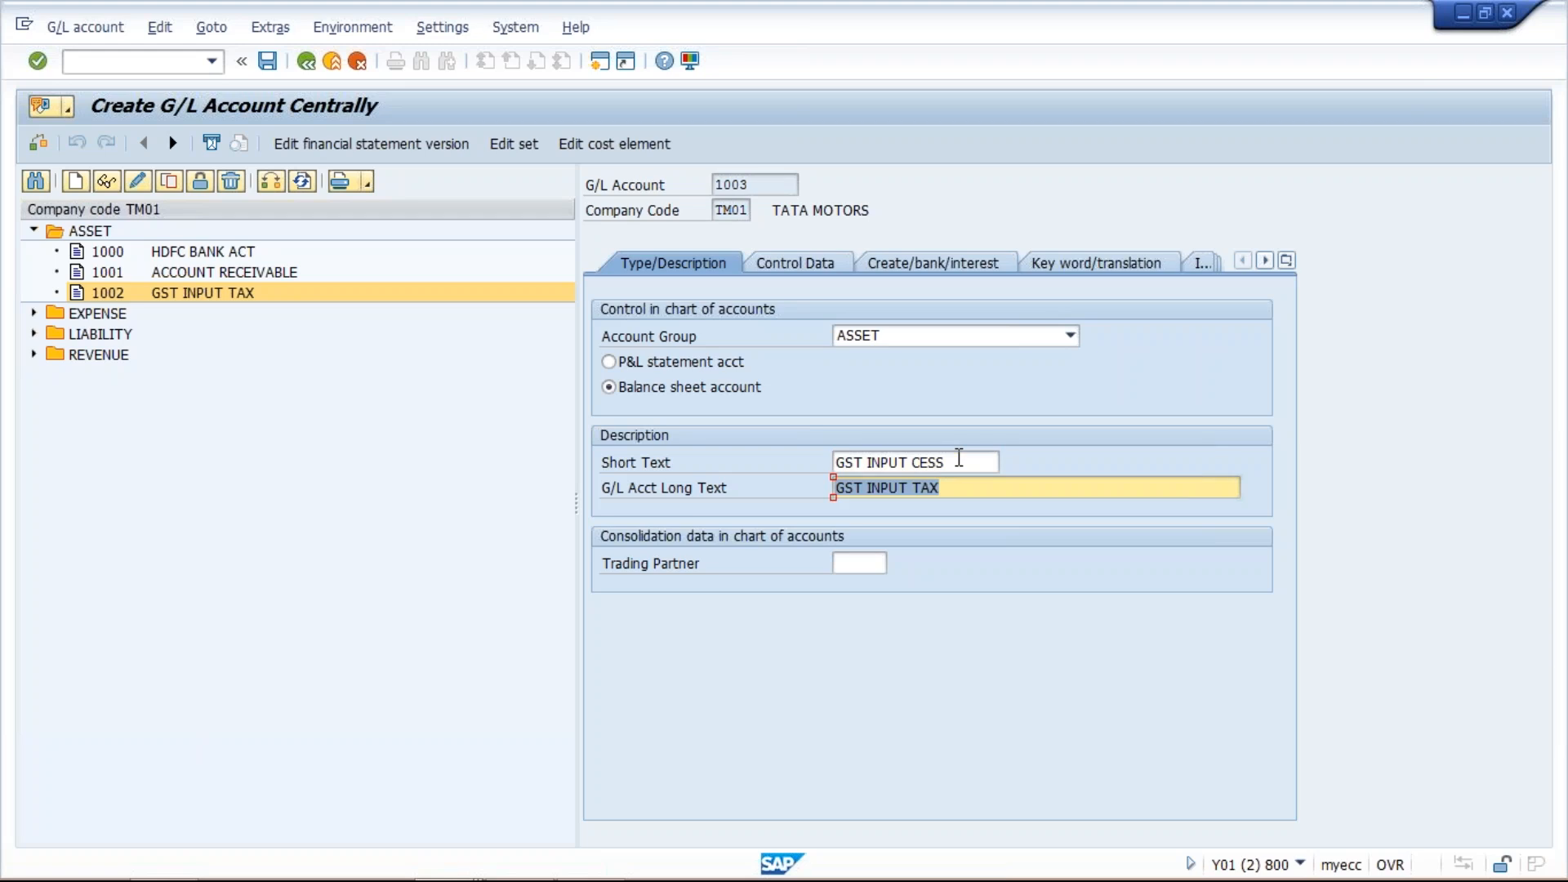
{"action": "type", "text": "GST INPUT CESS"}
{"action": "key", "text": "Return"}
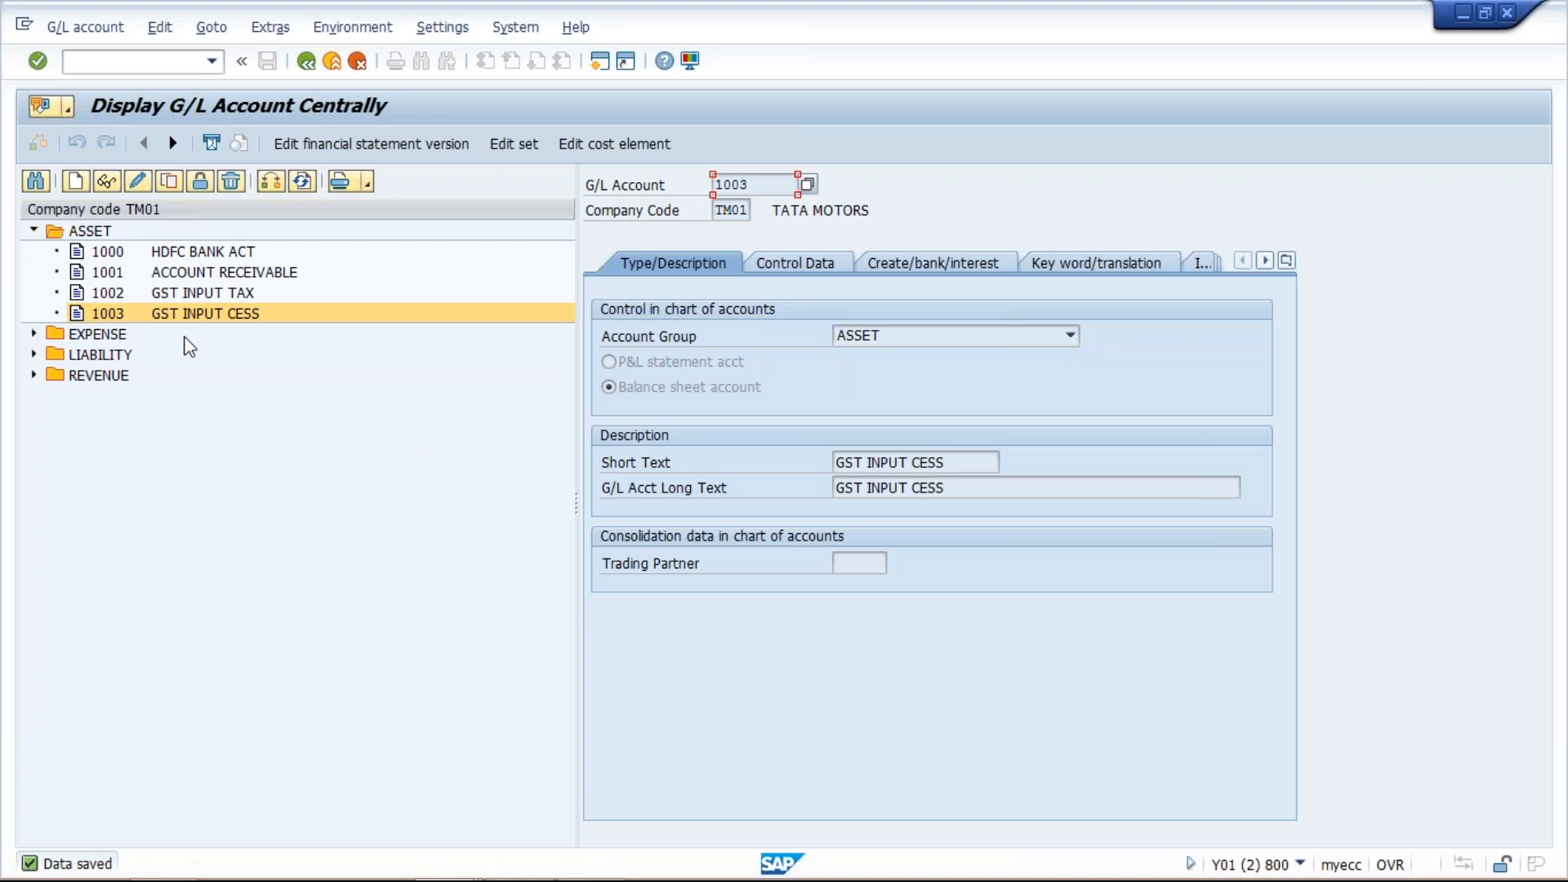
- Copy account 1002 GST INPUT TAX to create new G/L account 2001 in company code TM01
{"action": "left_click", "coordinate": [33, 355]}
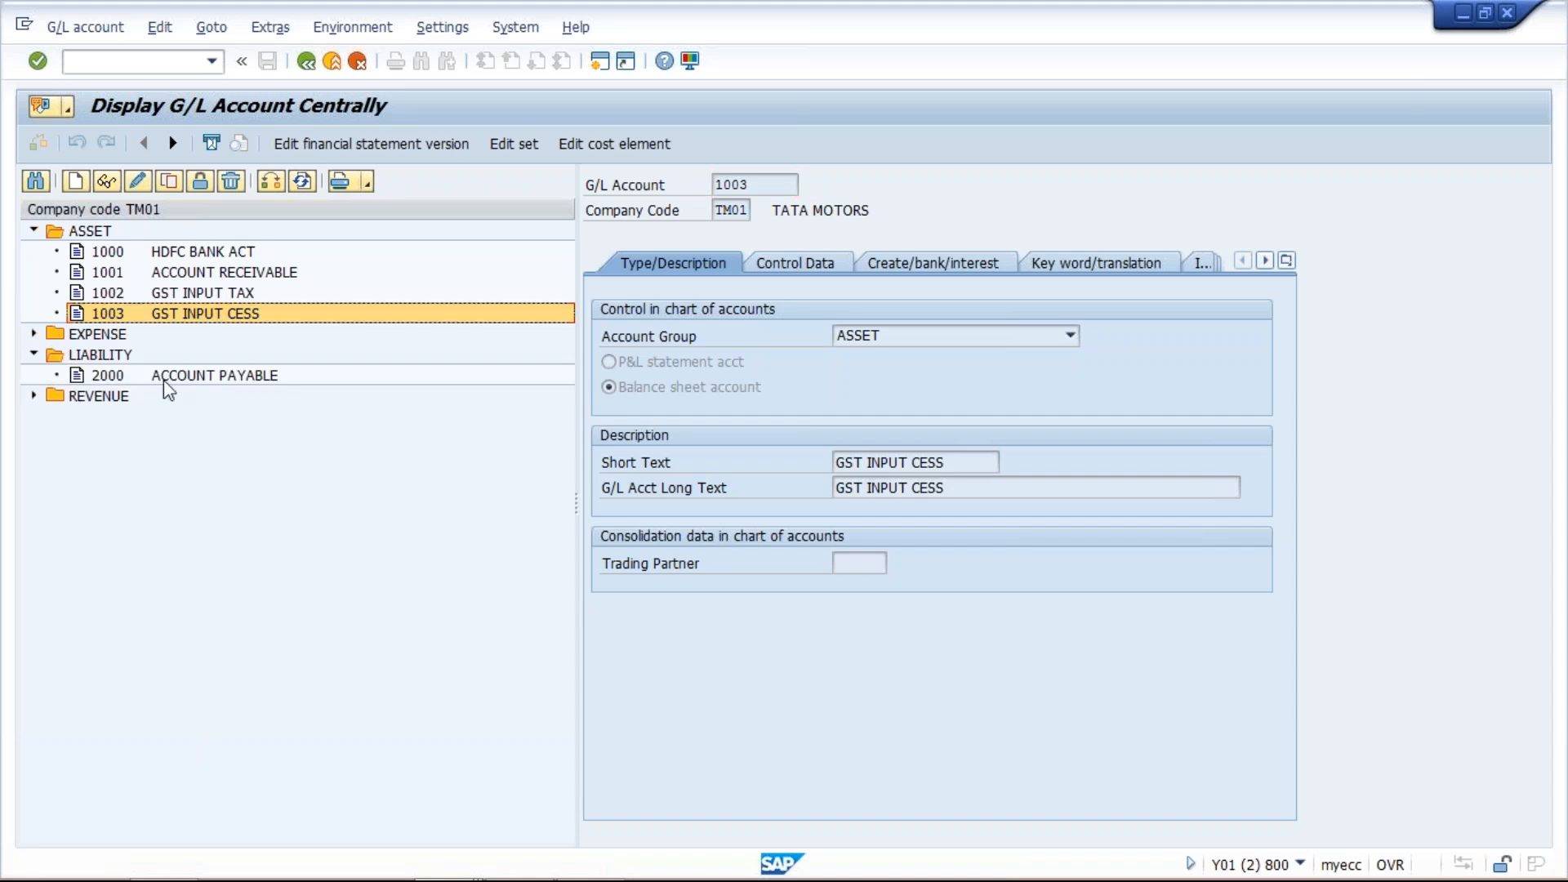
{"action": "left_click", "coordinate": [206, 294]}
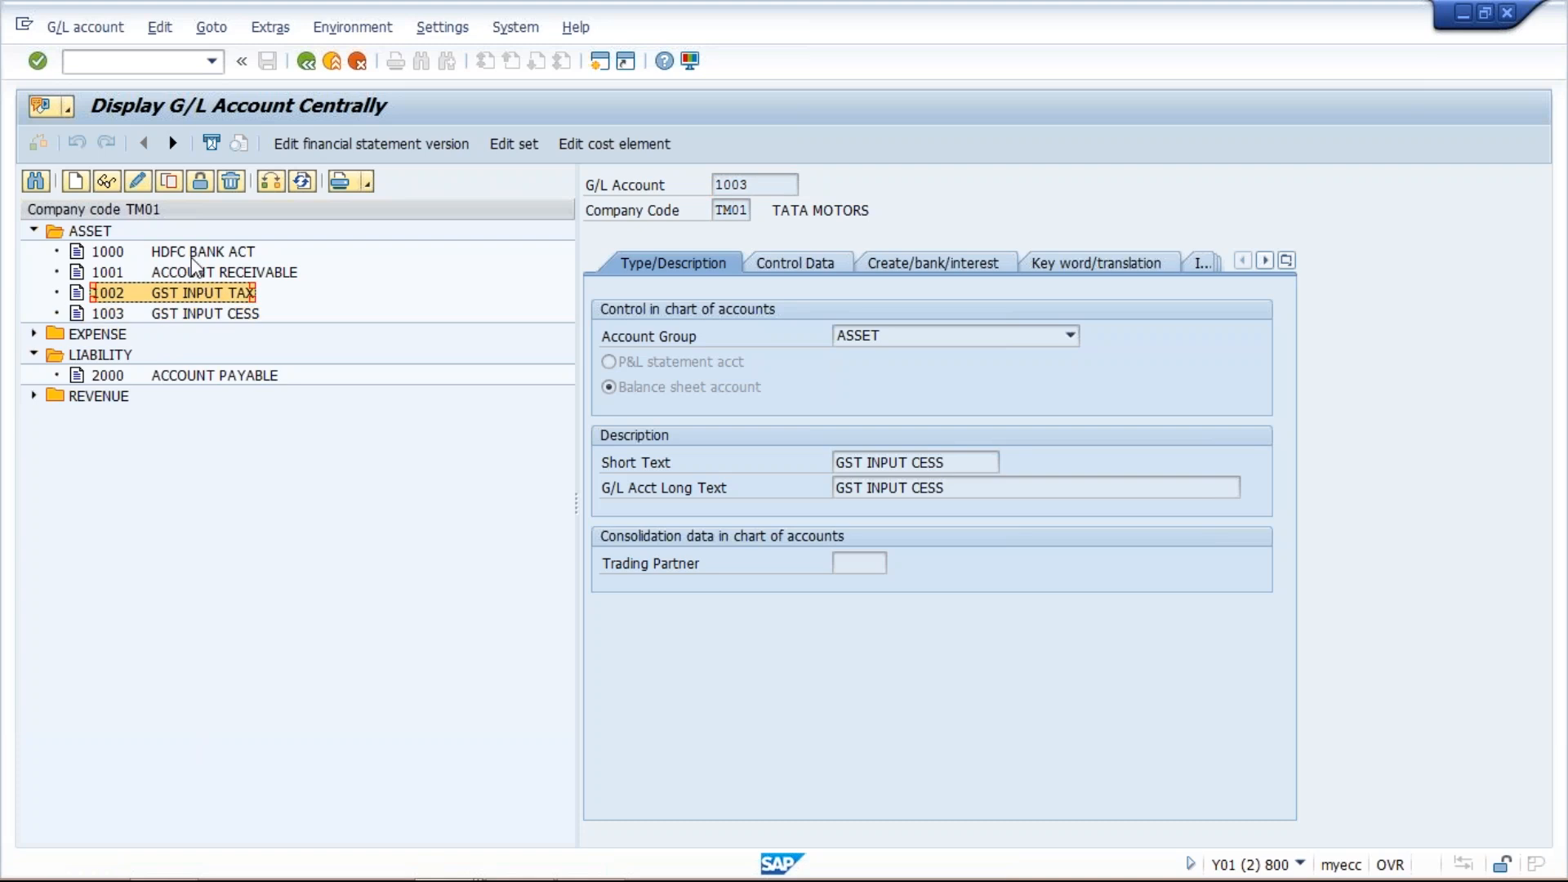
{"action": "left_click", "coordinate": [179, 188]}
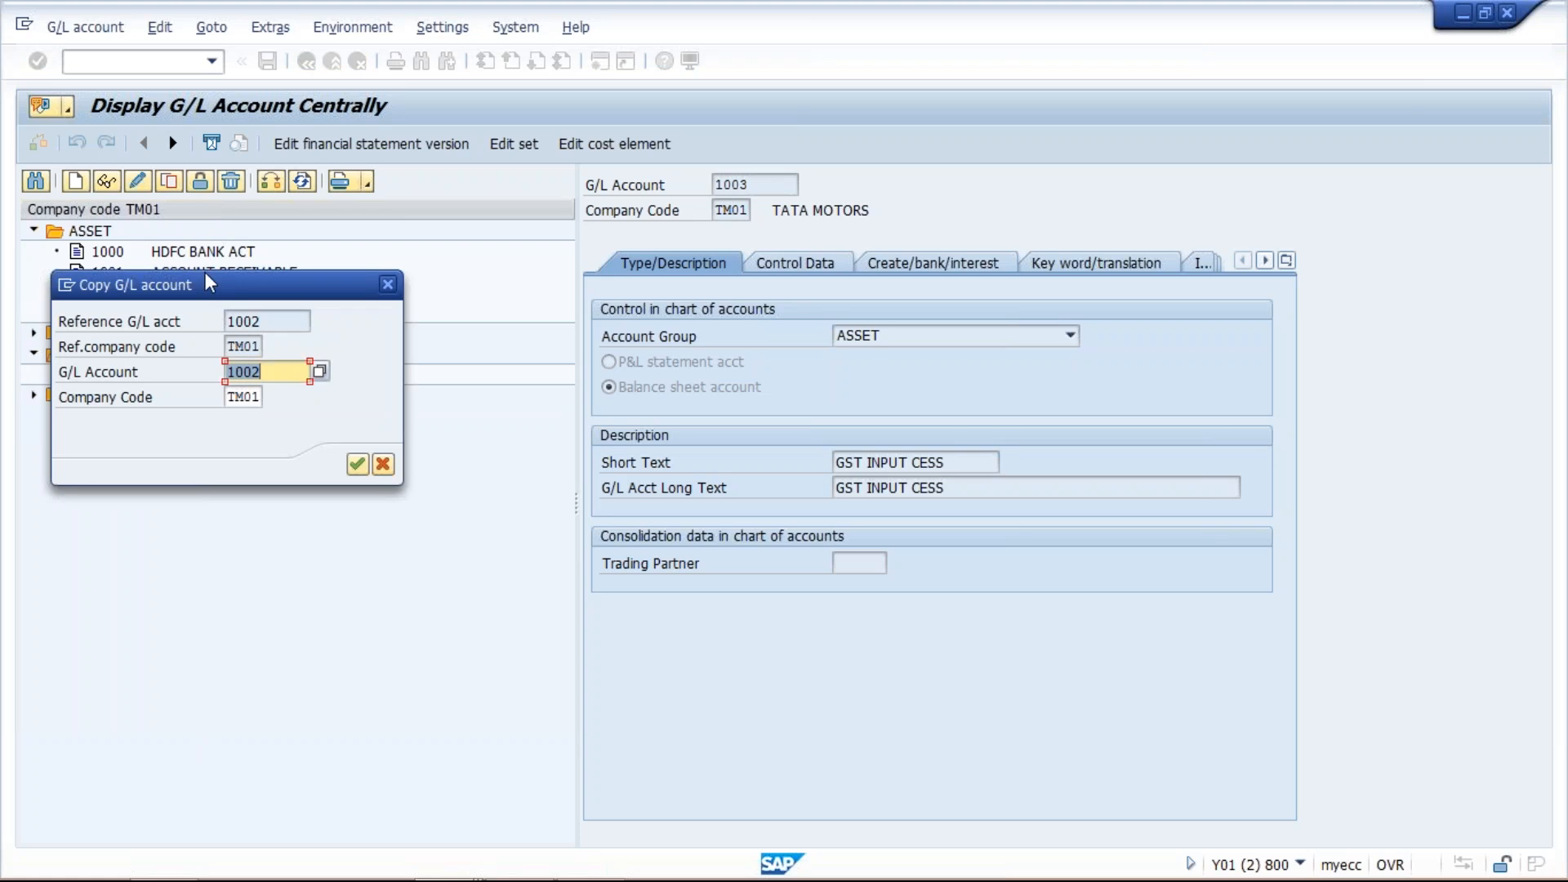
{"action": "left_click_drag", "start_coordinate": [211, 292], "coordinate": [389, 447]}
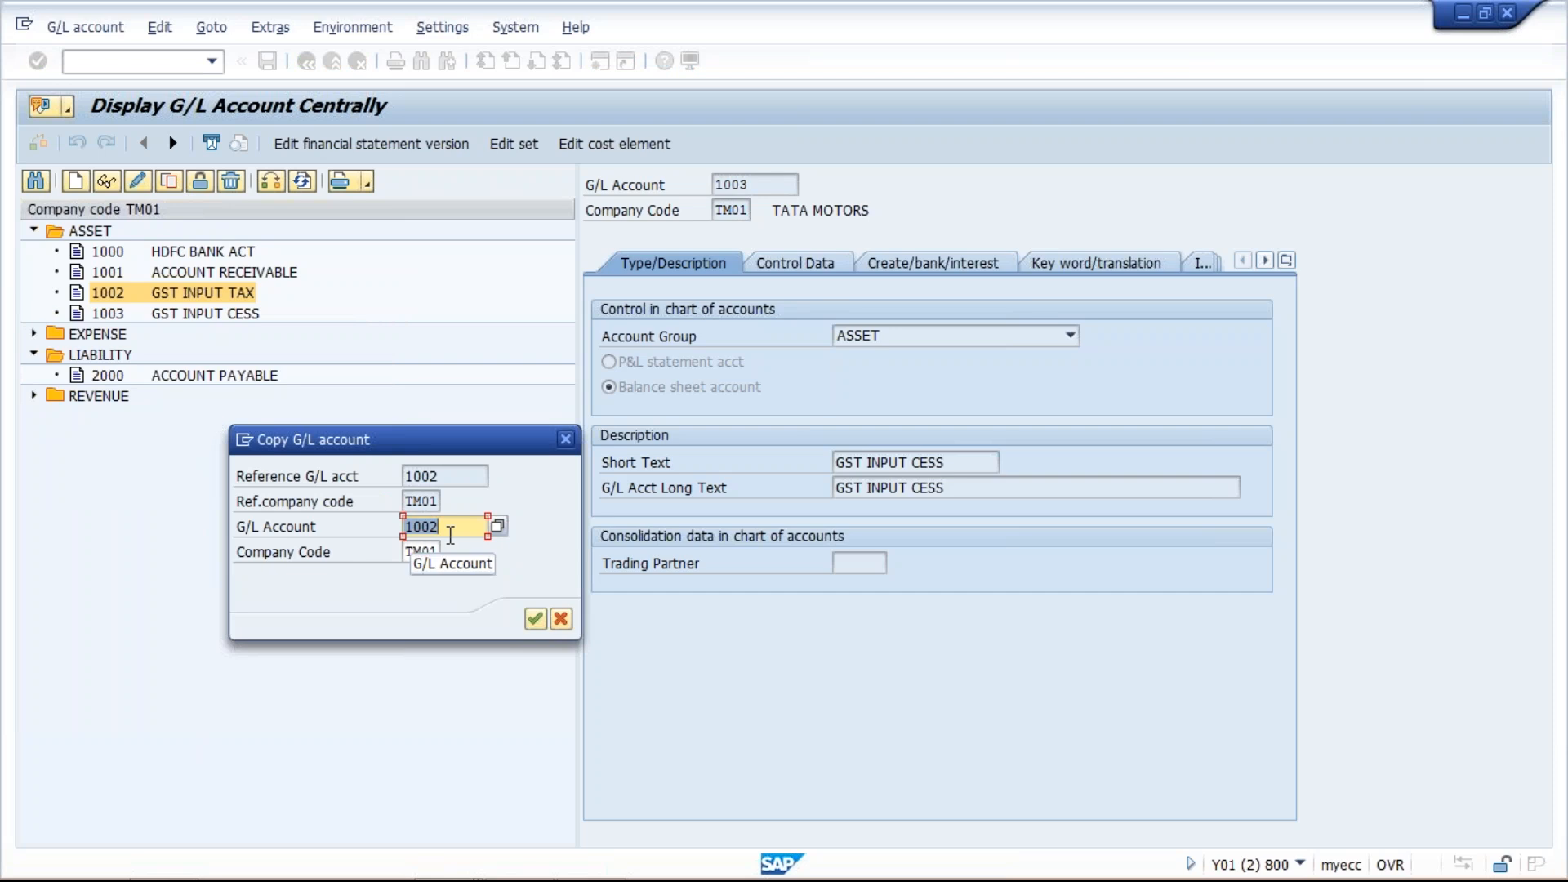
{"action": "type", "text": "200"}
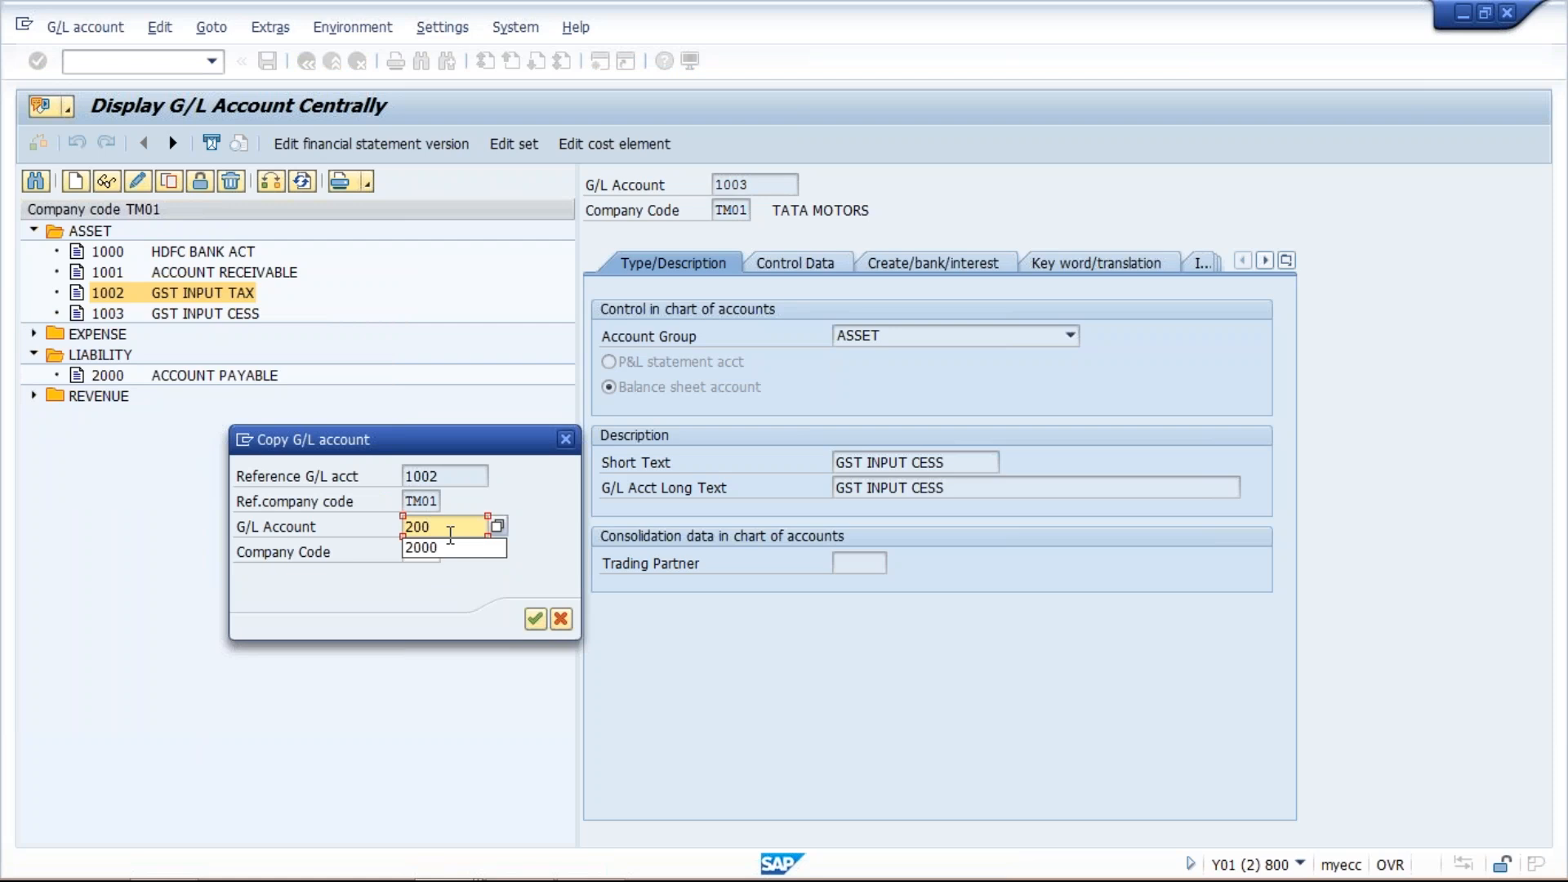
{"action": "type", "text": "1"}
{"action": "key", "text": "Return"}
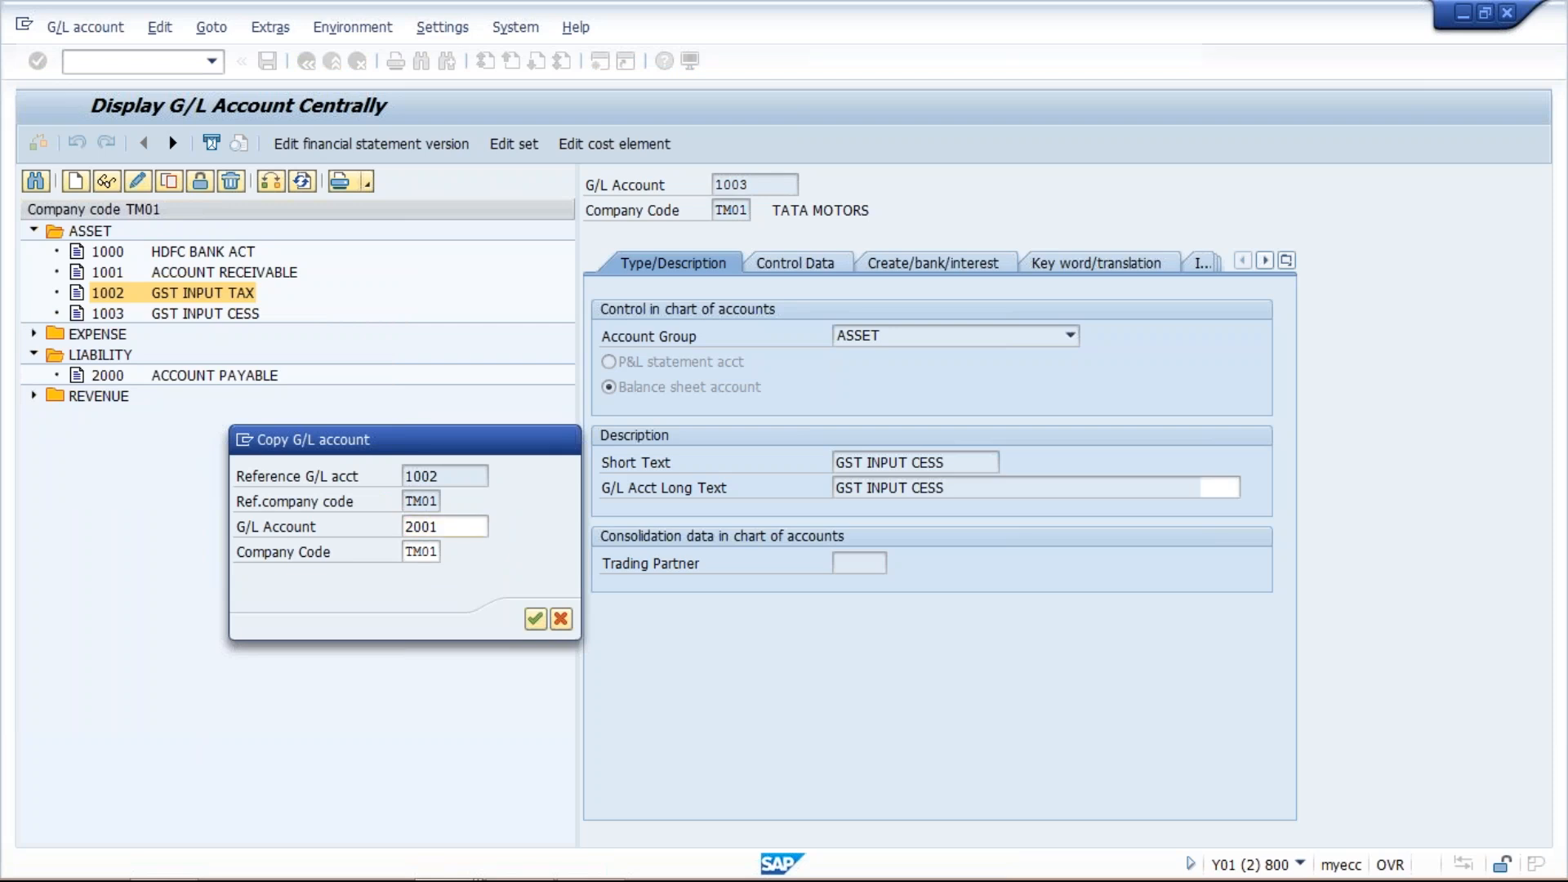
- Set the account group of account 2001 to LIABILITY
{"action": "left_click", "coordinate": [979, 339]}
{"action": "left_click", "coordinate": [978, 342]}
{"action": "left_click", "coordinate": [978, 342]}
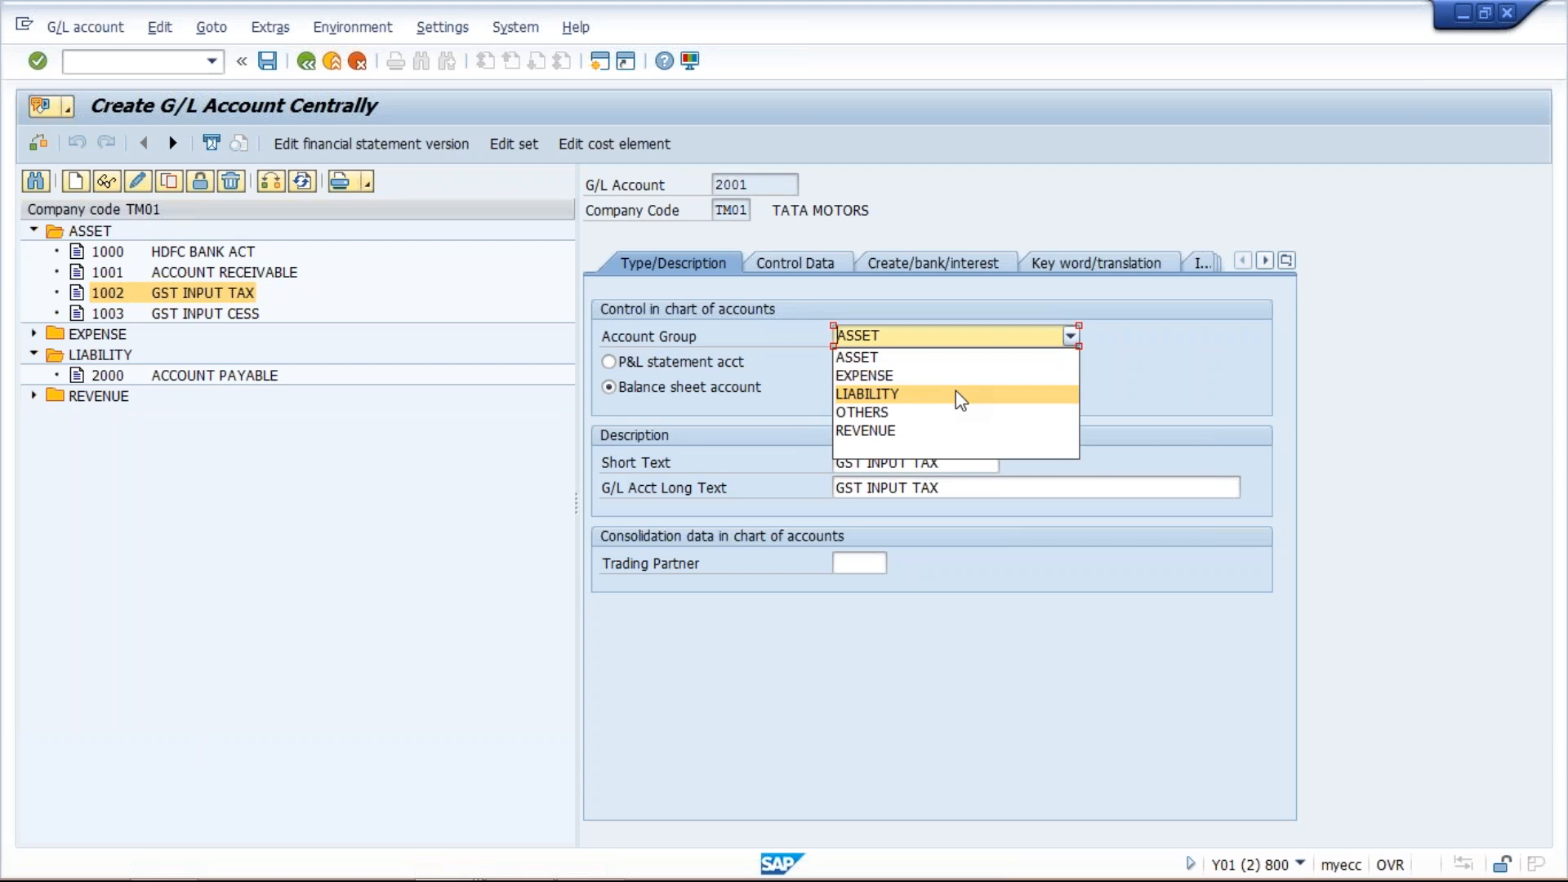
{"action": "left_click", "coordinate": [956, 392]}
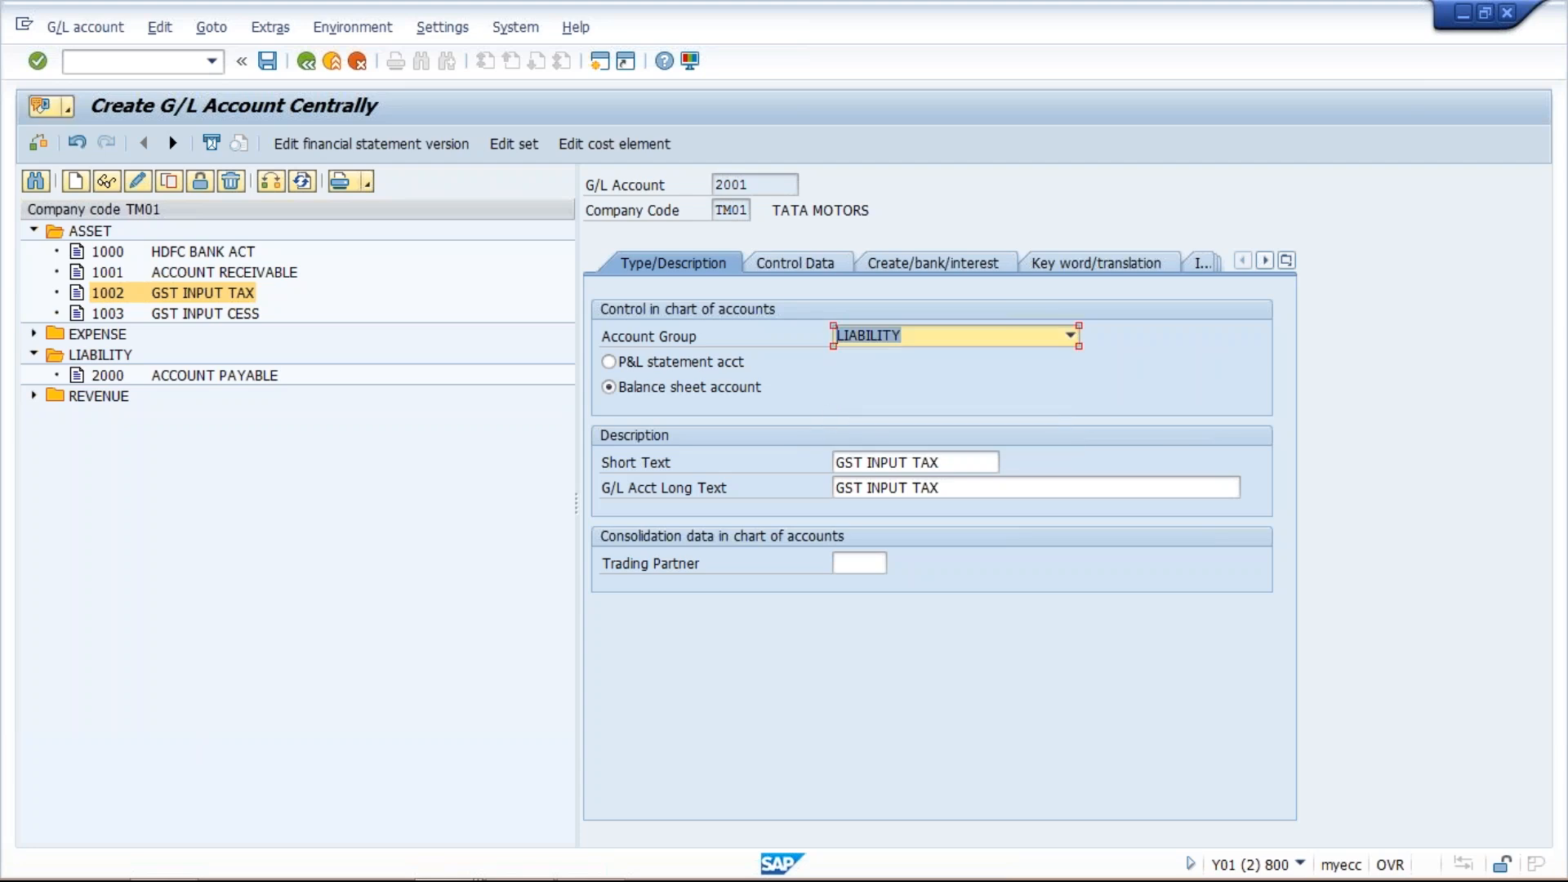
- Set the short text and long text of account 2001 to GST OUTPUT TAX and save it
{"action": "left_click", "coordinate": [909, 462]}
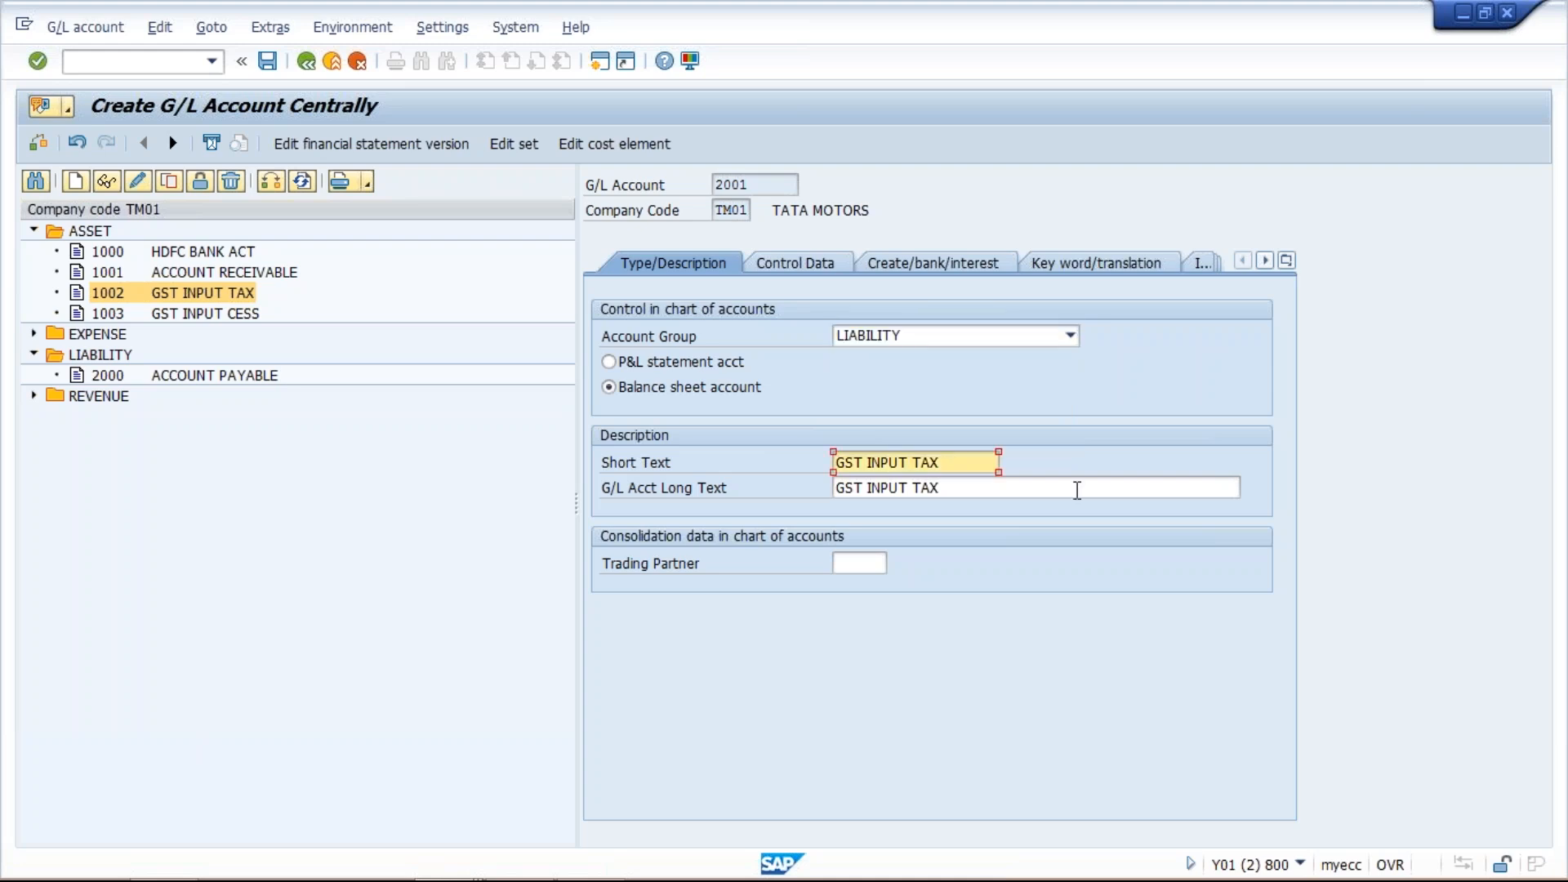
{"action": "key", "text": "BackSpace"}
{"action": "key", "text": "BackSpace"}
{"action": "key", "text": "BackSpace"}
{"action": "key", "text": "BackSpace"}
{"action": "key", "text": "BackSpace"}
{"action": "type", "text": "OUTPUT"}
{"action": "key", "text": "ctrl+a"}
{"action": "left_click", "coordinate": [1078, 490]}
{"action": "key", "text": "ctrl+a"}
{"action": "key", "text": "ctrl+v"}
{"action": "key", "text": "Return"}
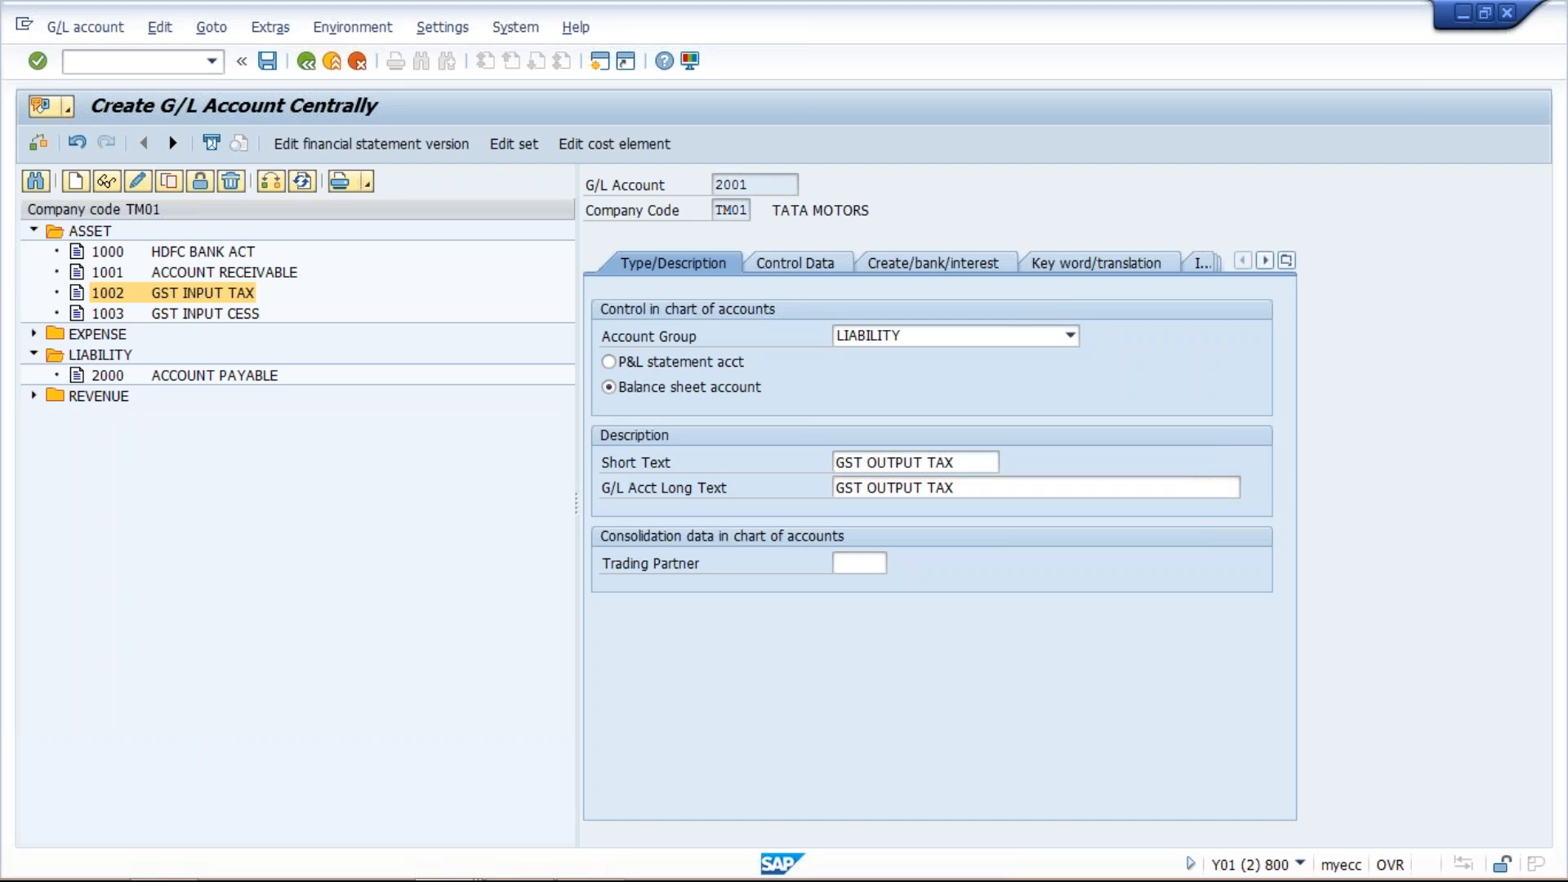
{"action": "key", "text": "ctrl+s"}
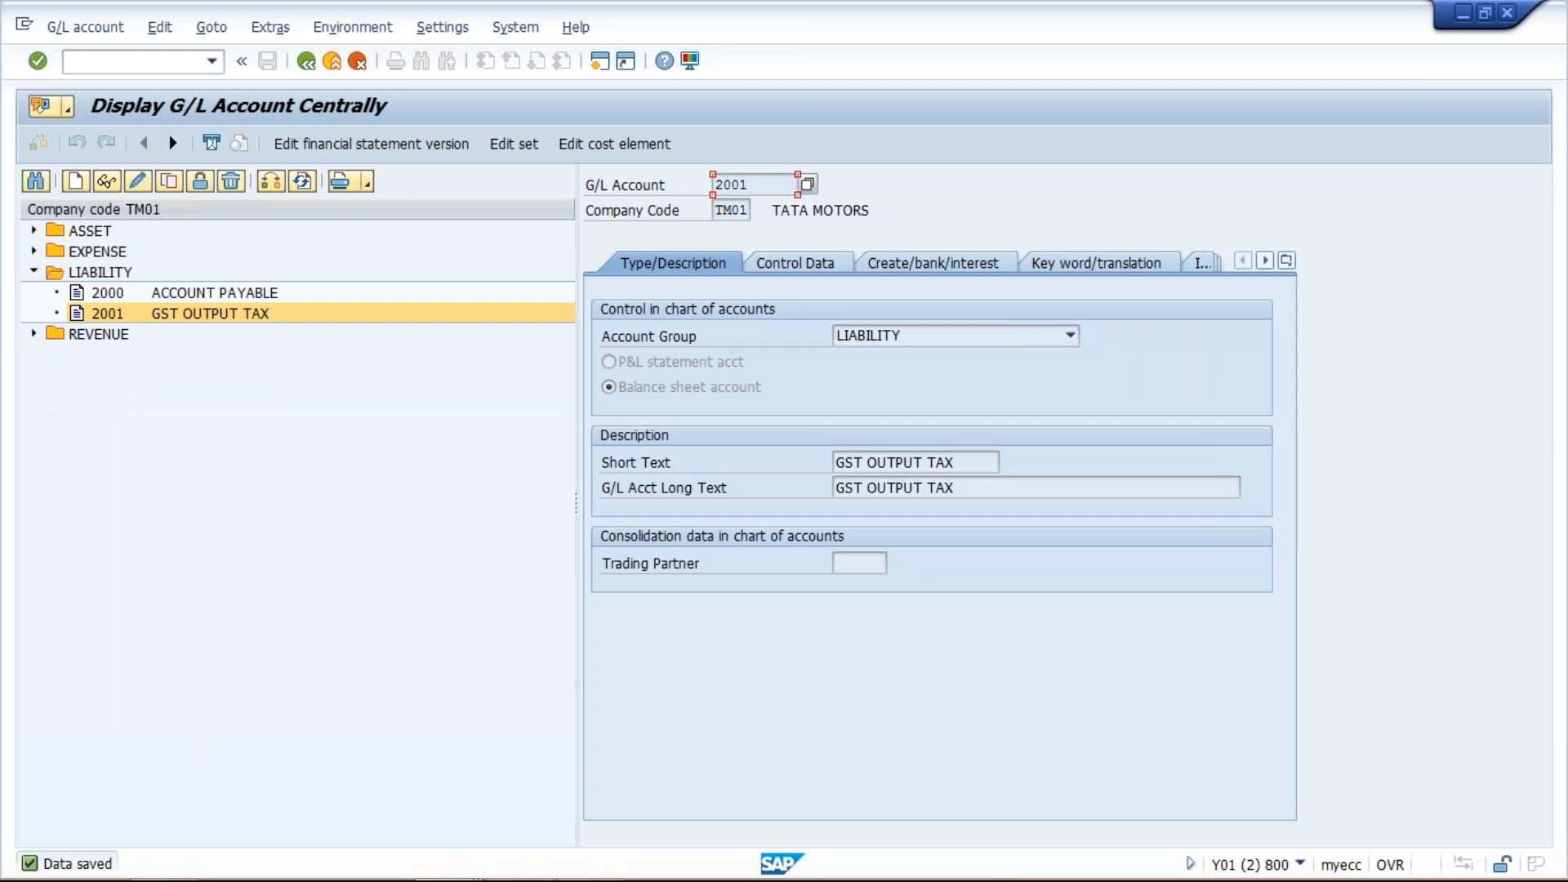
- Copy account 2001 GST OUTPUT TAX to create new G/L account 2002
{"action": "left_click", "coordinate": [177, 184]}
{"action": "left_click", "coordinate": [265, 377]}
{"action": "key", "text": "BackSpace"}
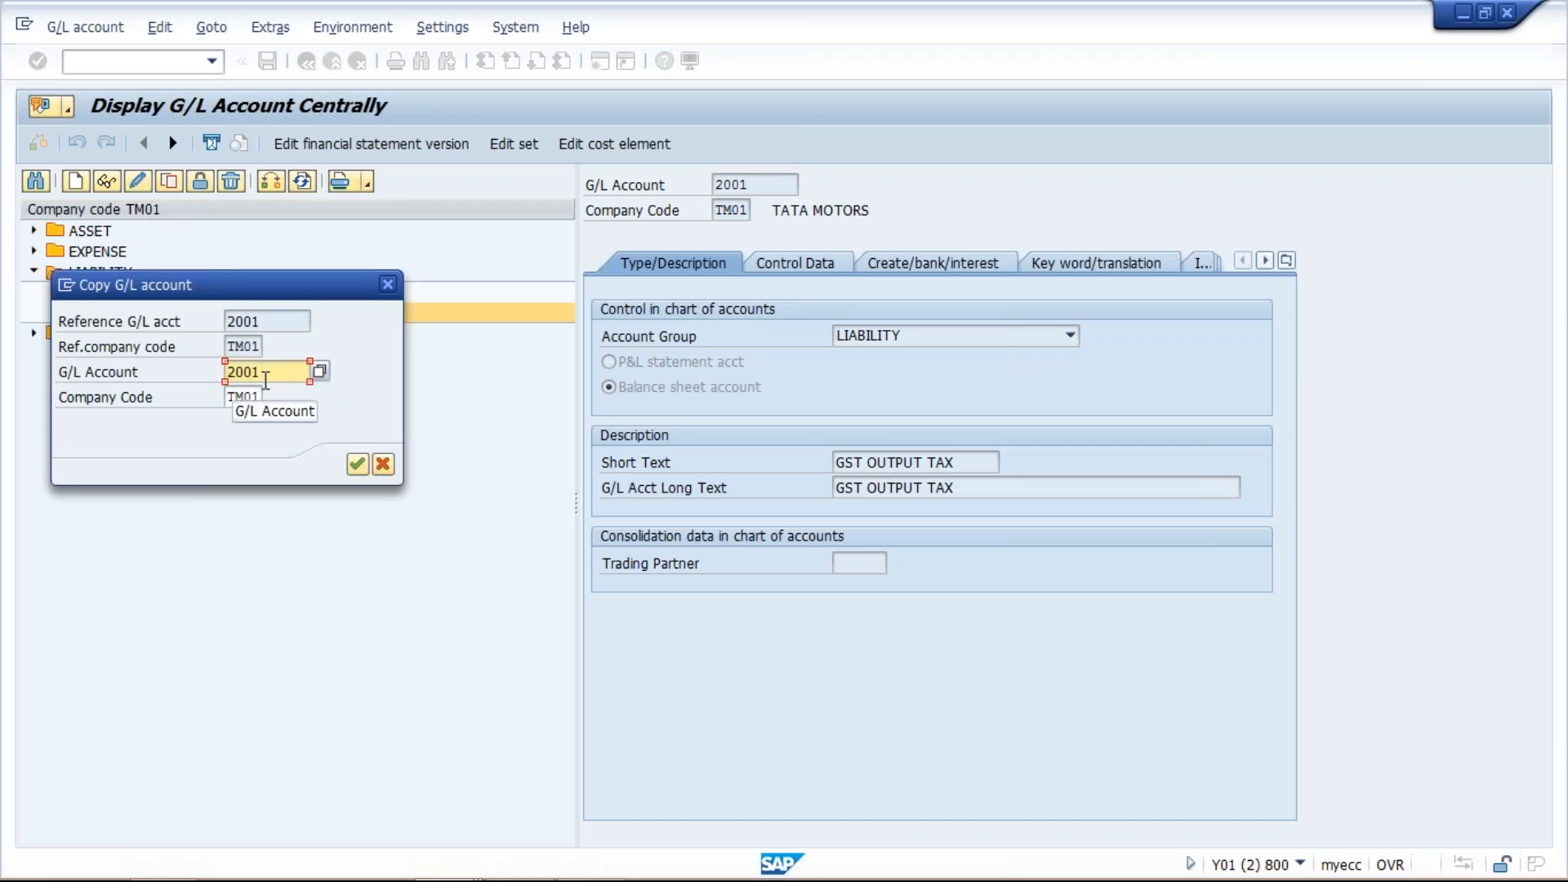
{"action": "type", "text": "2"}
{"action": "key", "text": "Return"}
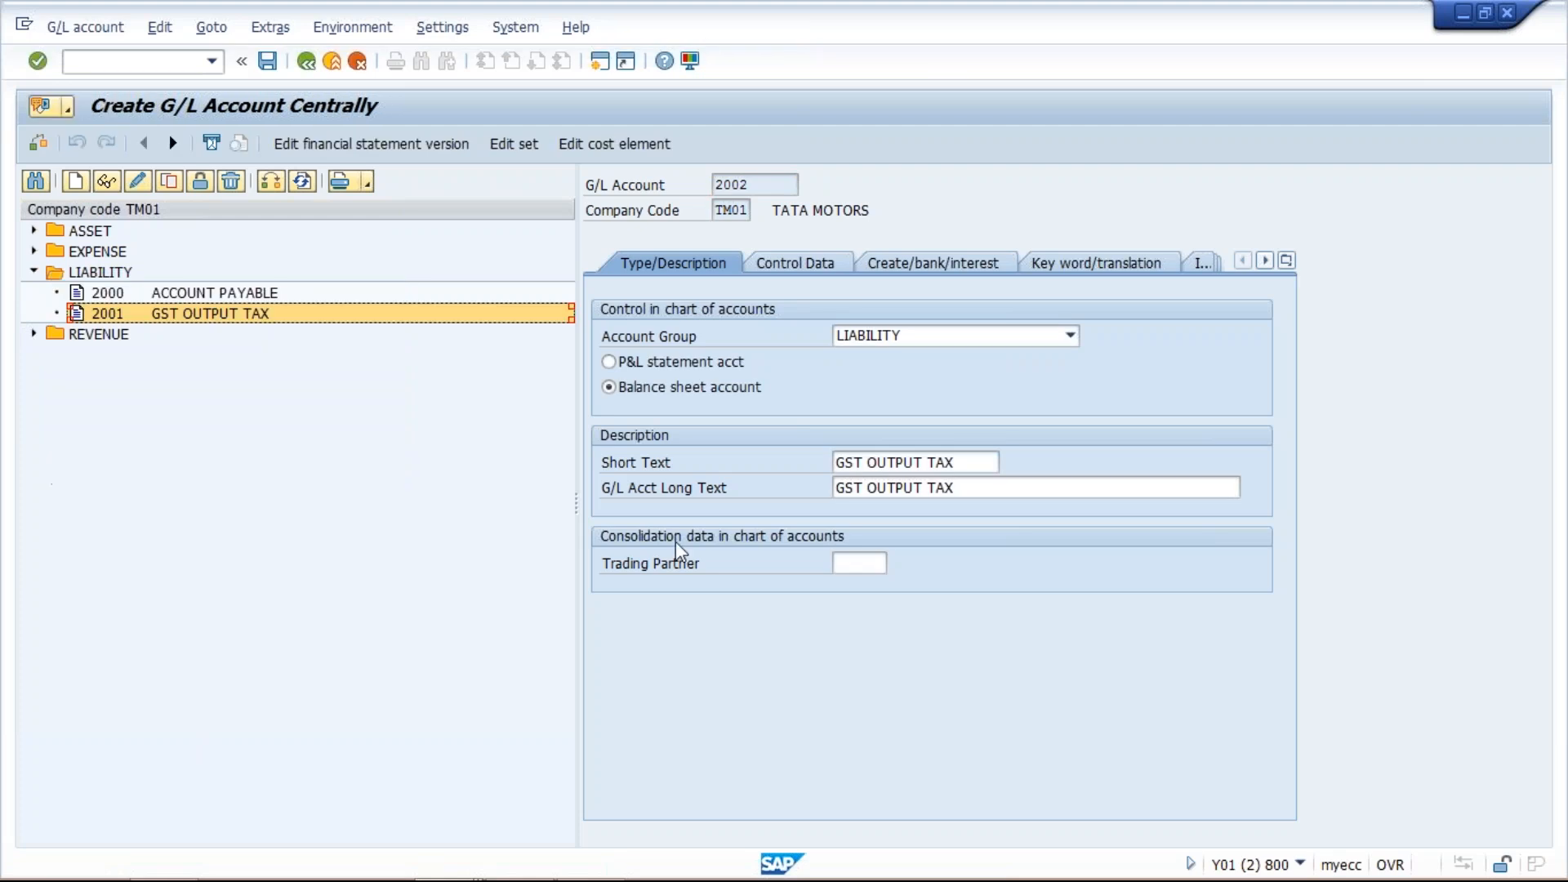
- Set the short text and long text of account 2002 to GST OUTPUT CESS and save it
{"action": "left_click", "coordinate": [973, 463]}
{"action": "key", "text": "BackSpace"}
{"action": "key", "text": "BackSpace"}
{"action": "key", "text": "BackSpace"}
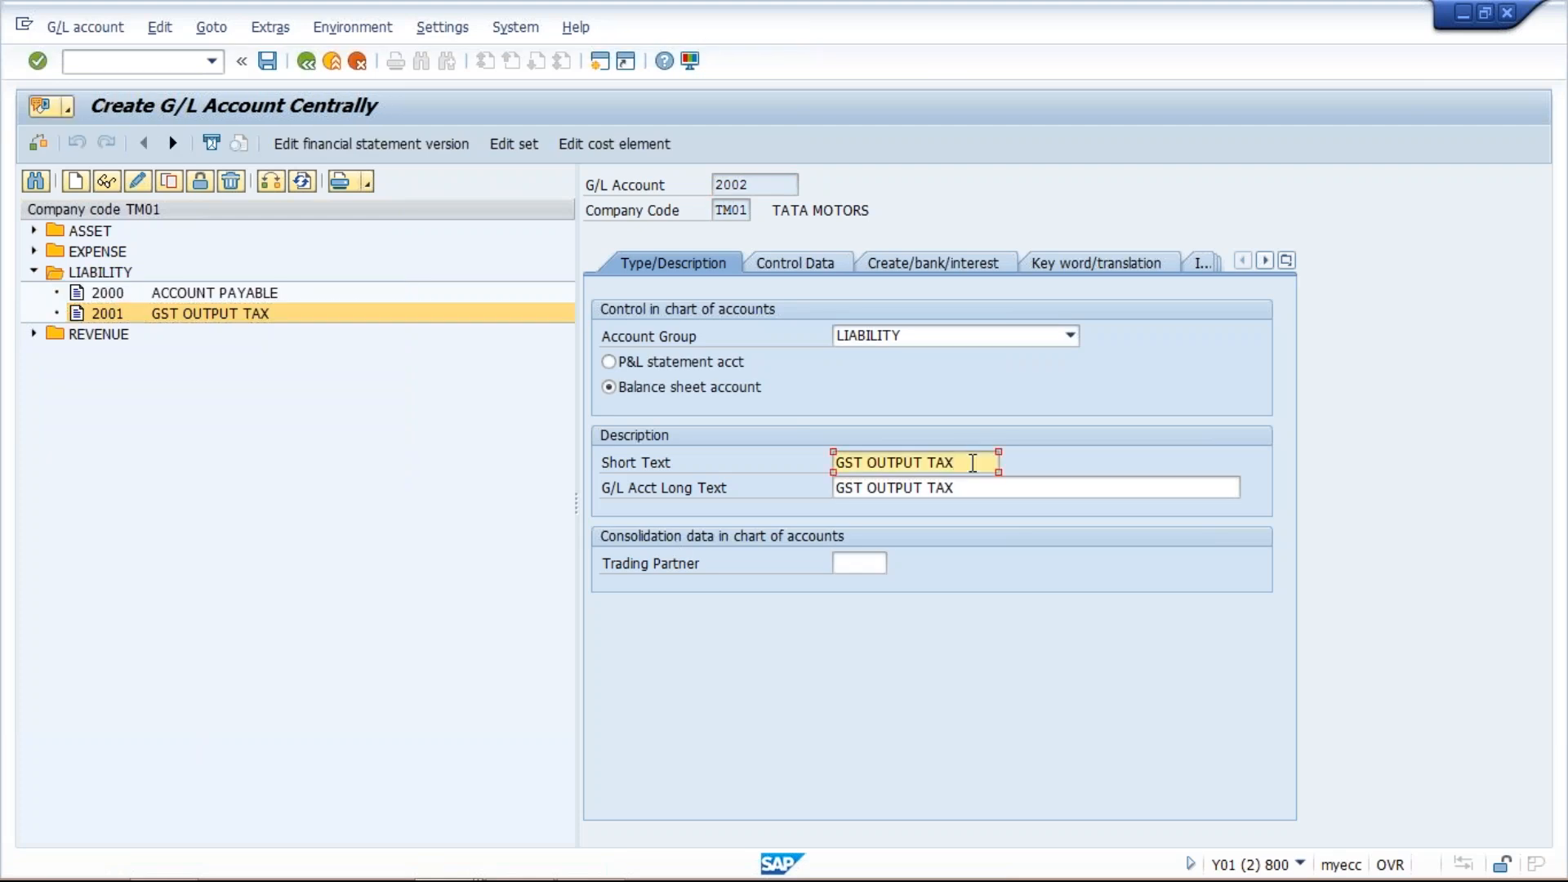
{"action": "type", "text": "CESS"}
{"action": "key", "text": "Tab"}
{"action": "key", "text": "ctrl+v"}
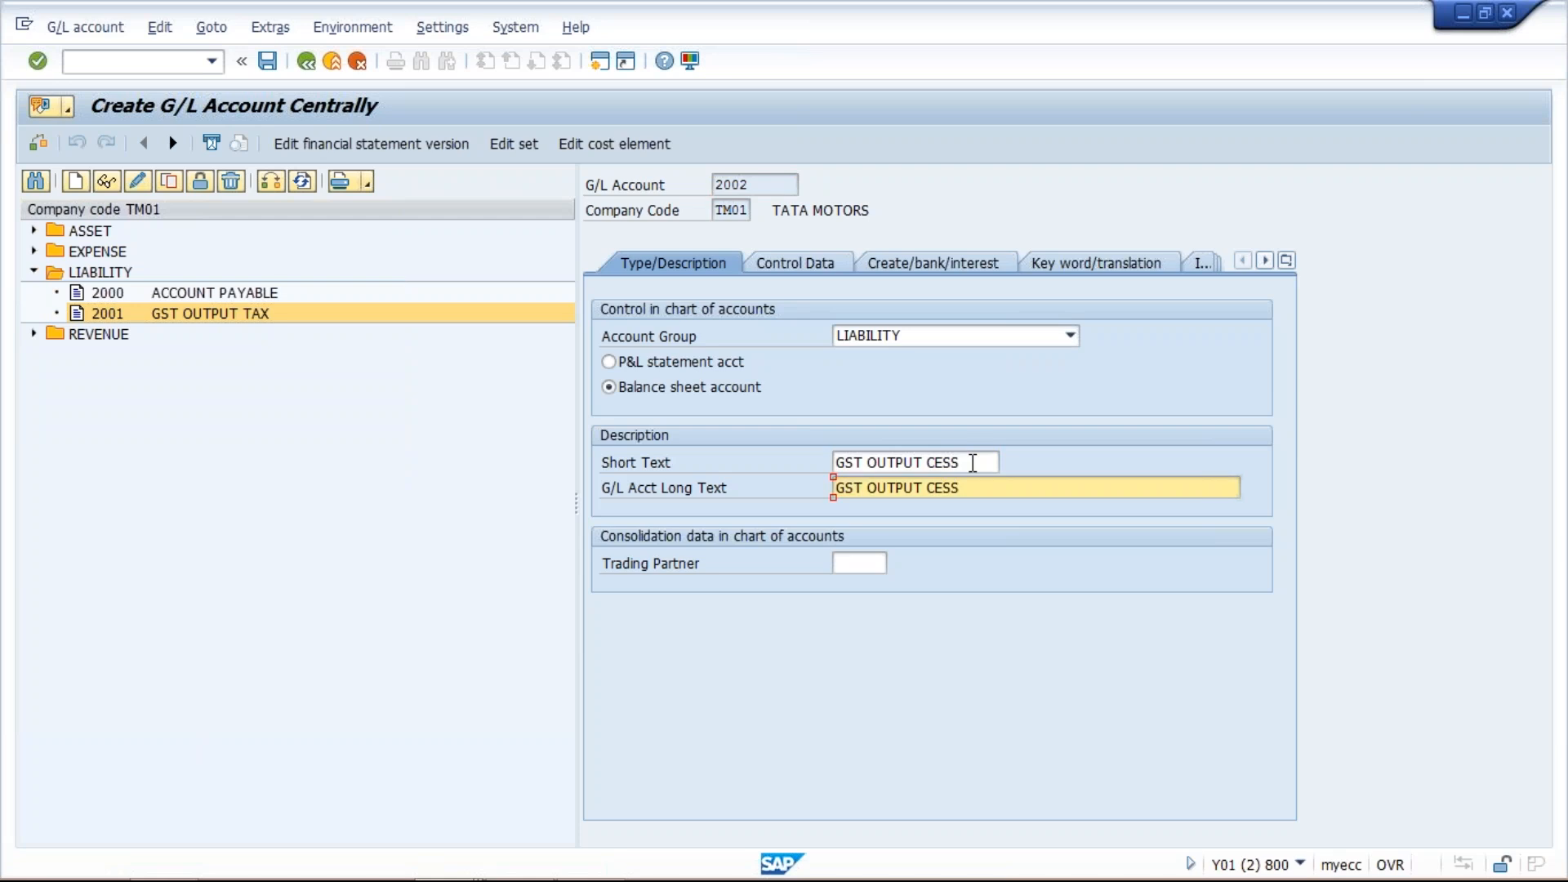
{"action": "key", "text": "ctrl+s"}
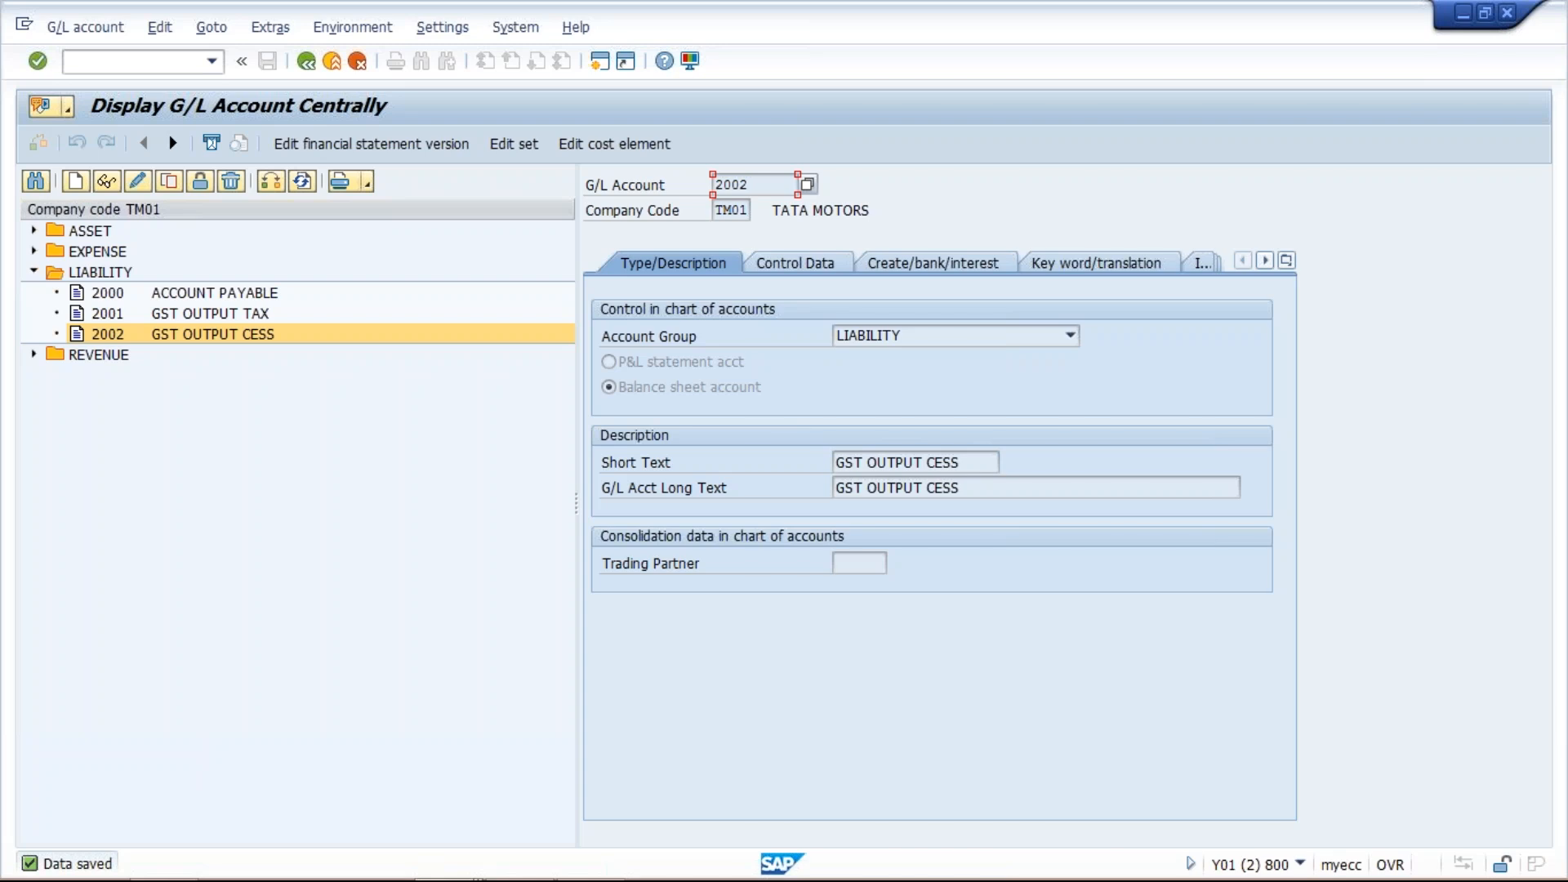
- Open a new session and start transaction OBCN for tax processing in accounting
{"action": "left_click", "coordinate": [601, 60]}
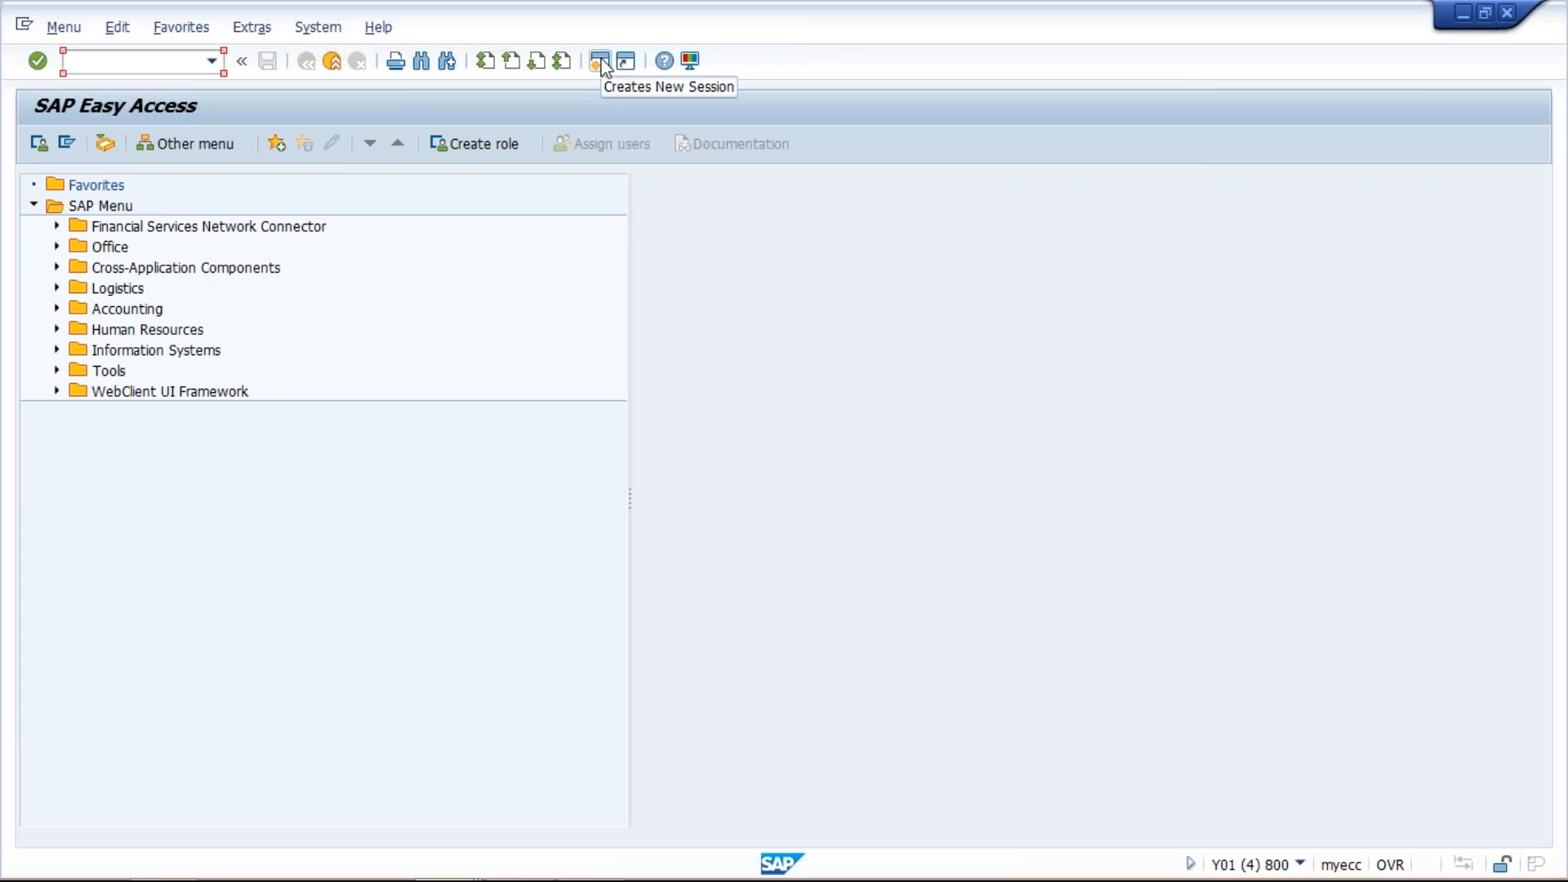
{"action": "type", "text": "OBCN"}
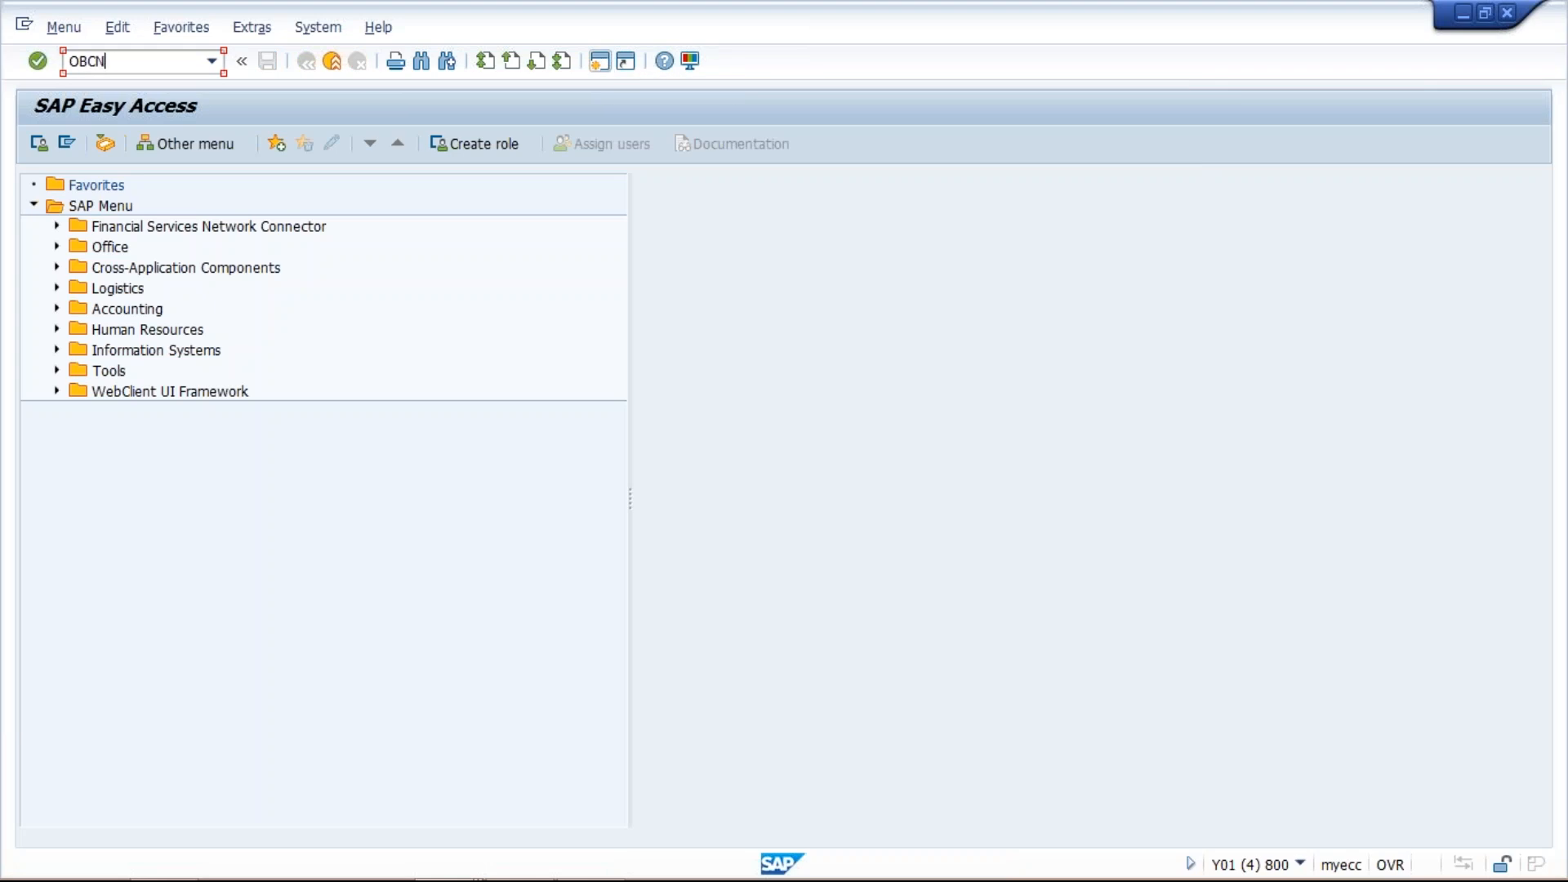
{"action": "key", "text": "Return"}
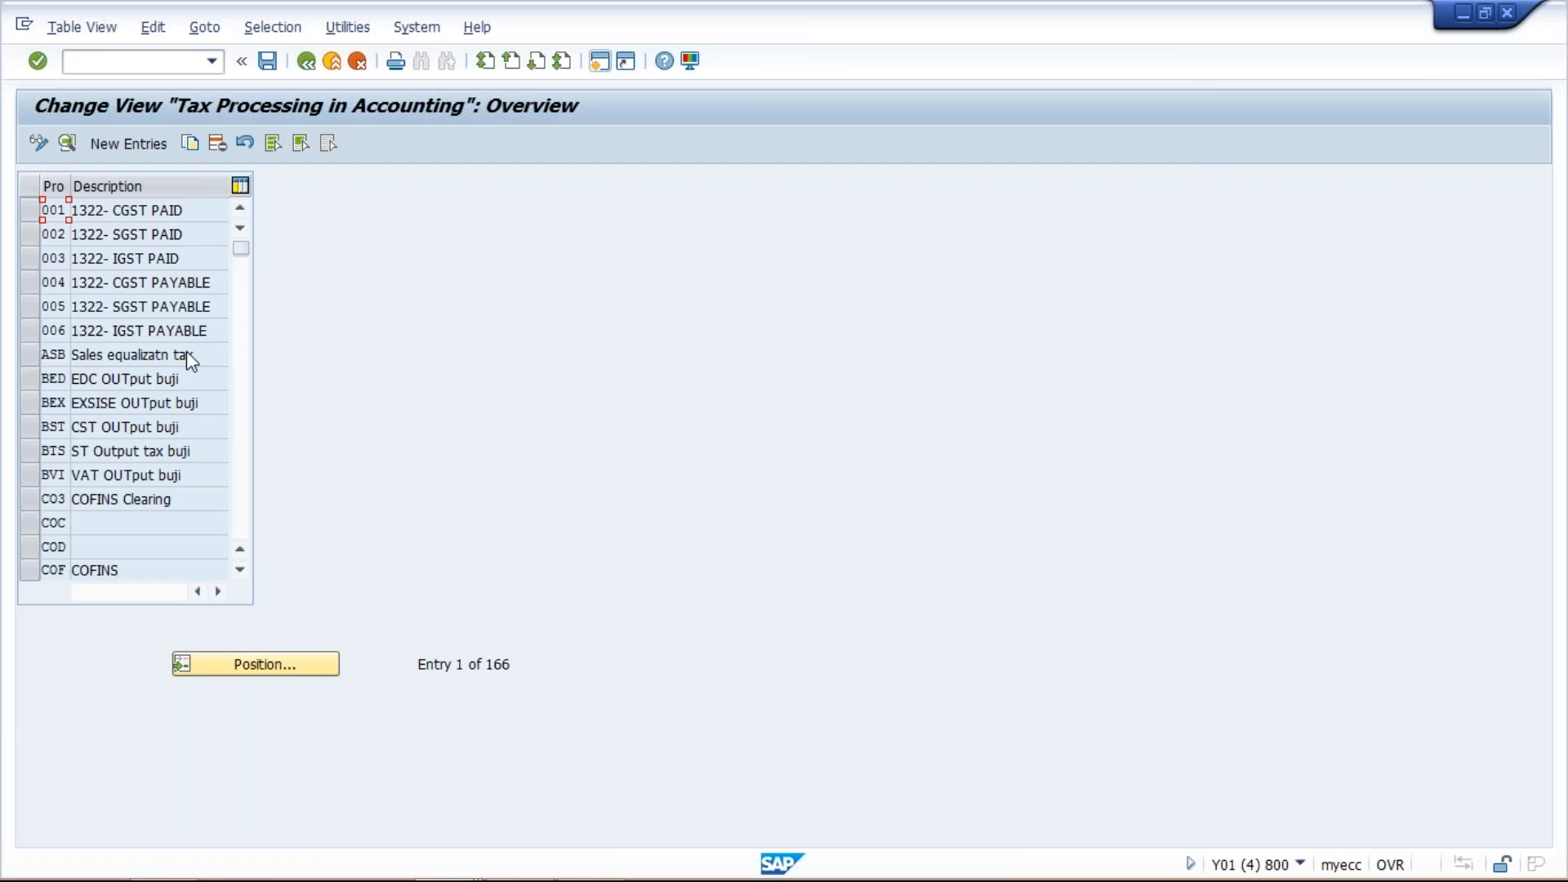
- Position the tax processing list on process keys MAS and then VST to examine existing entries
{"action": "left_click", "coordinate": [247, 663]}
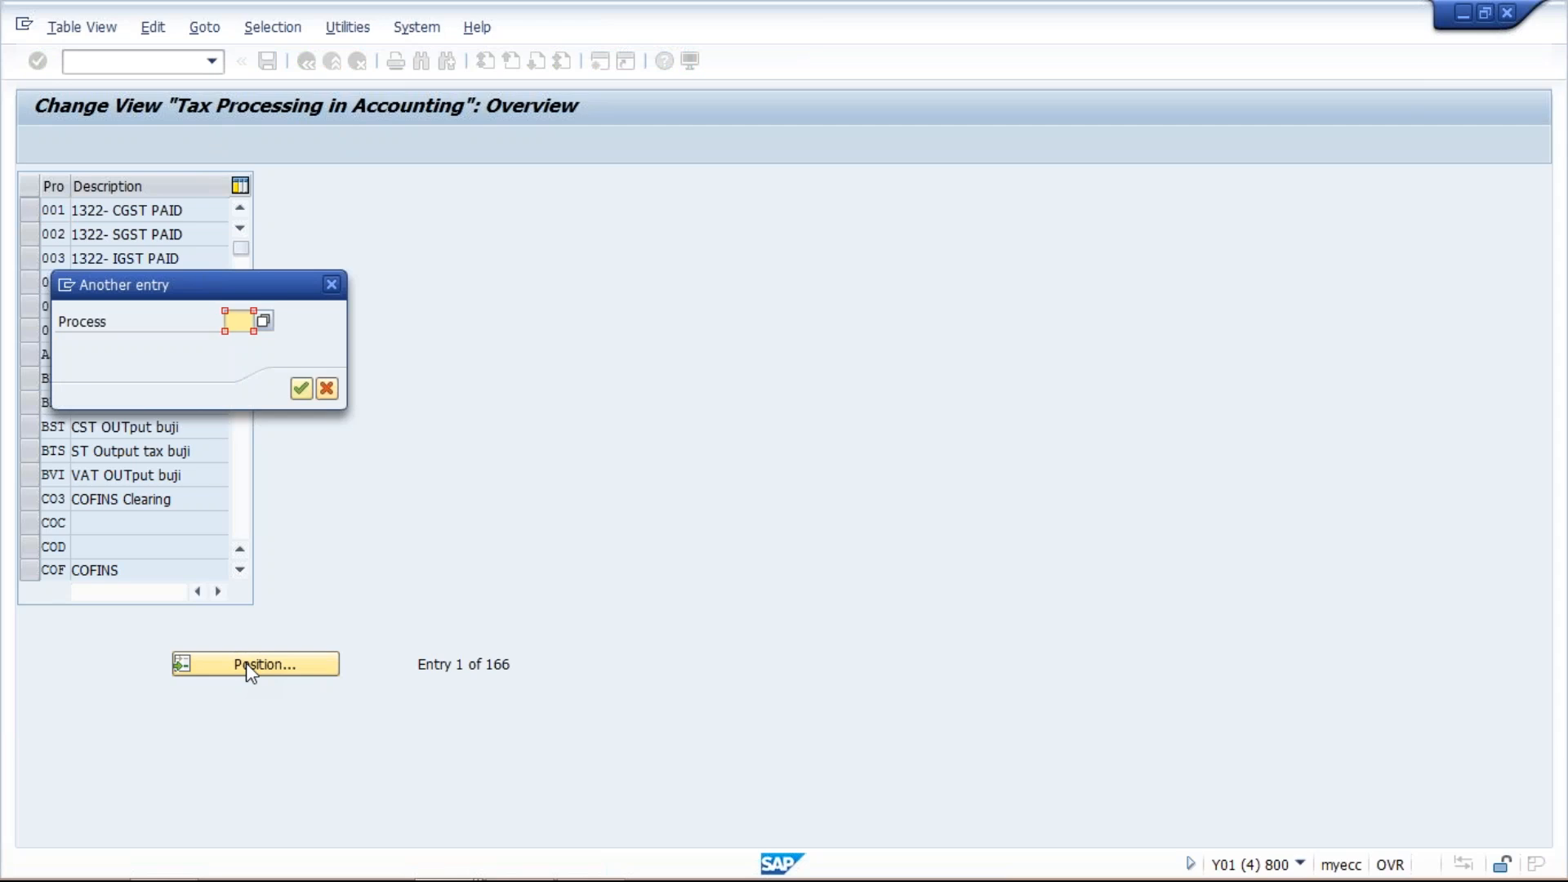
{"action": "type", "text": "M"}
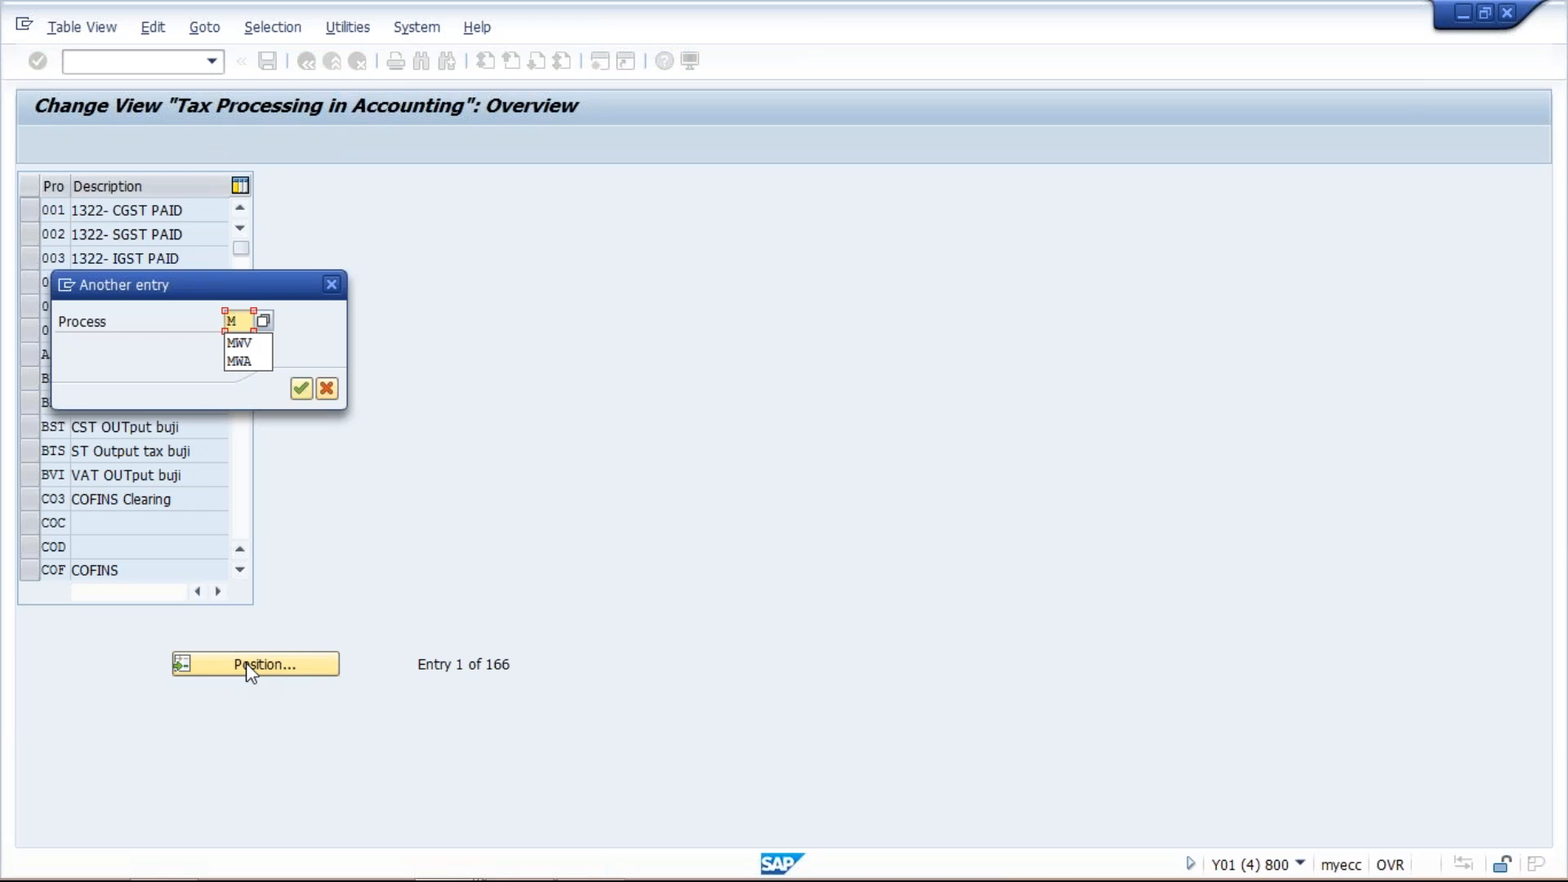
{"action": "type", "text": "AS"}
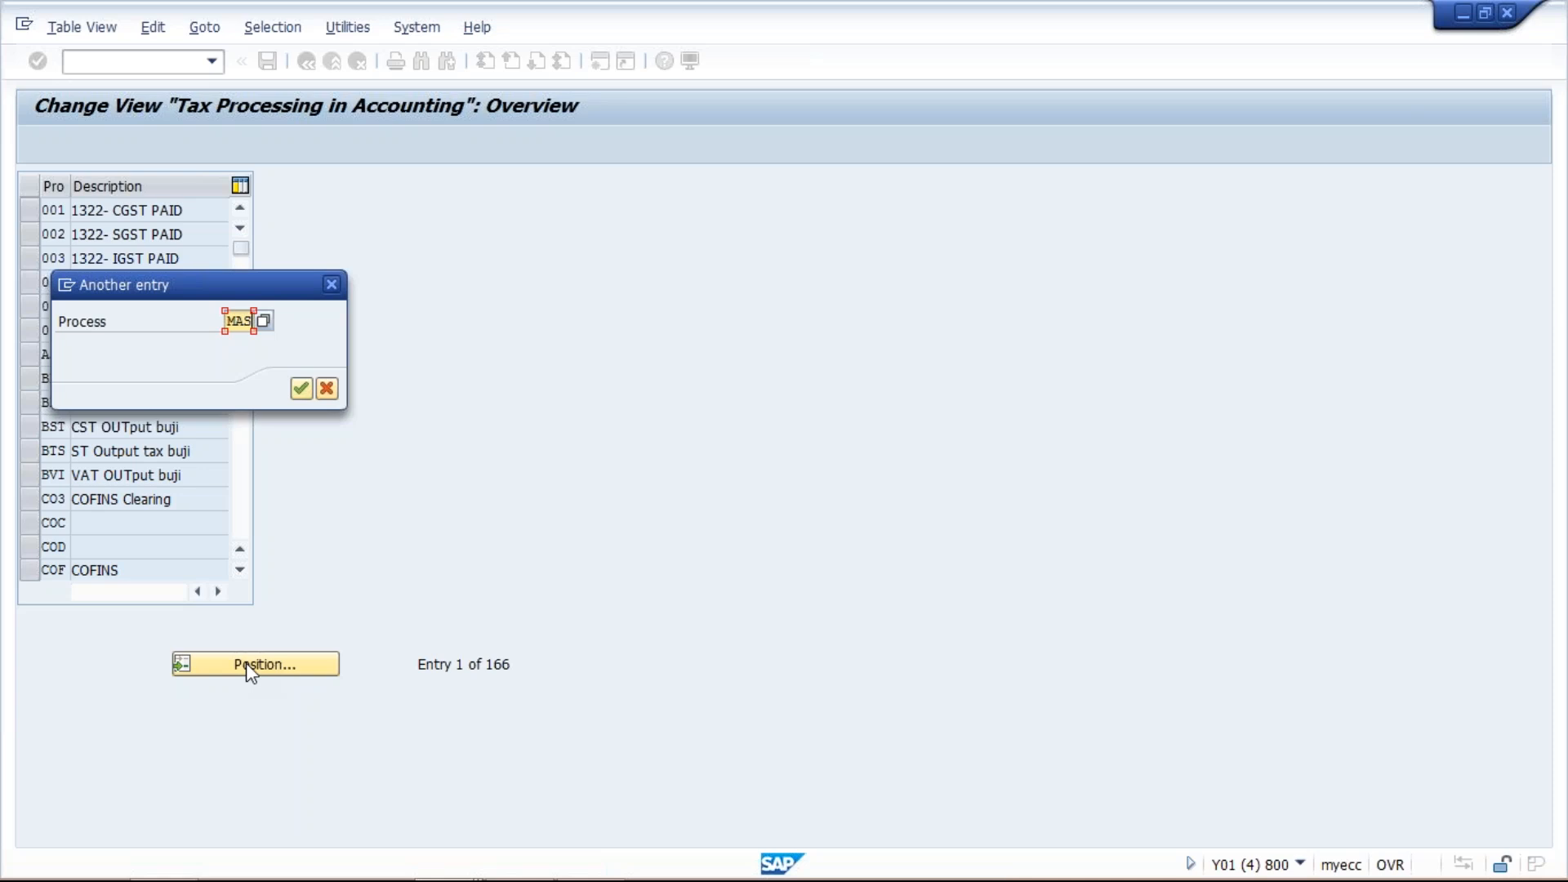
{"action": "key", "text": "Return"}
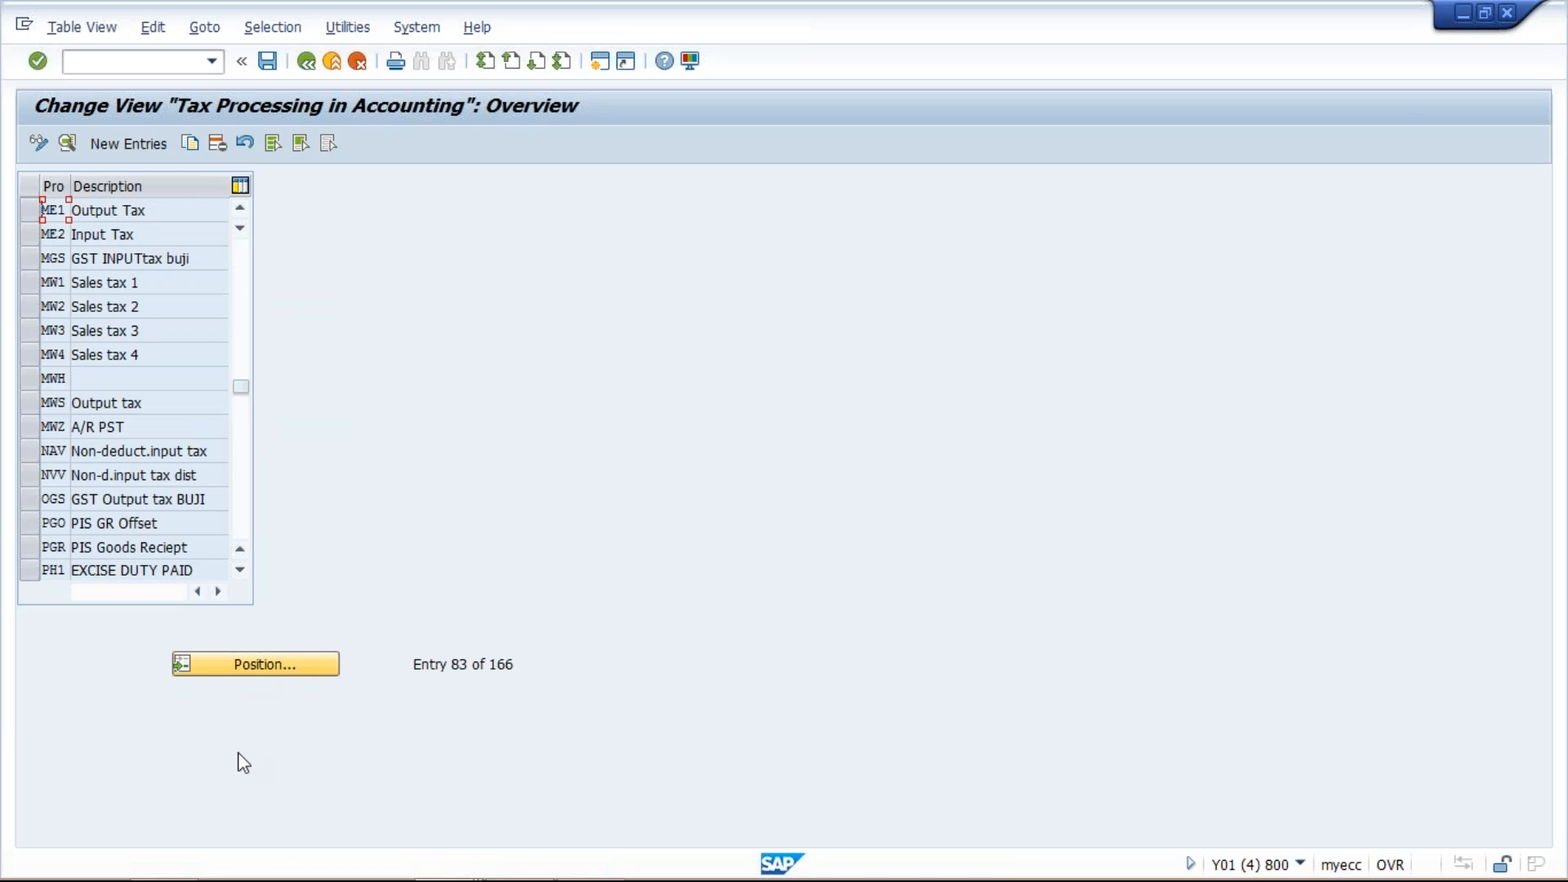
{"action": "left_click", "coordinate": [279, 658]}
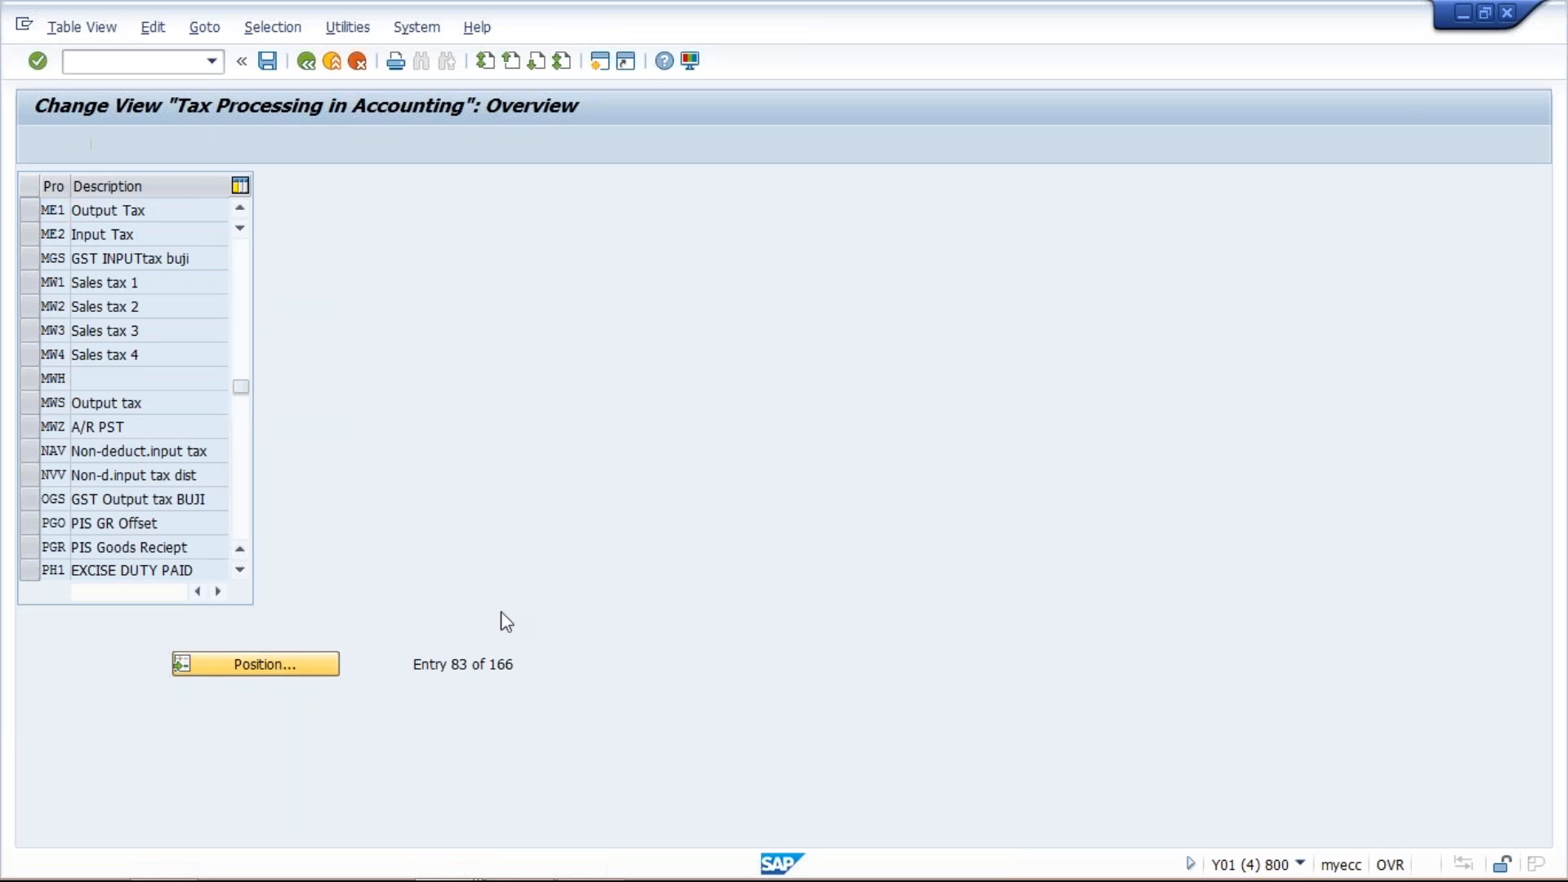
{"action": "type", "text": "VST"}
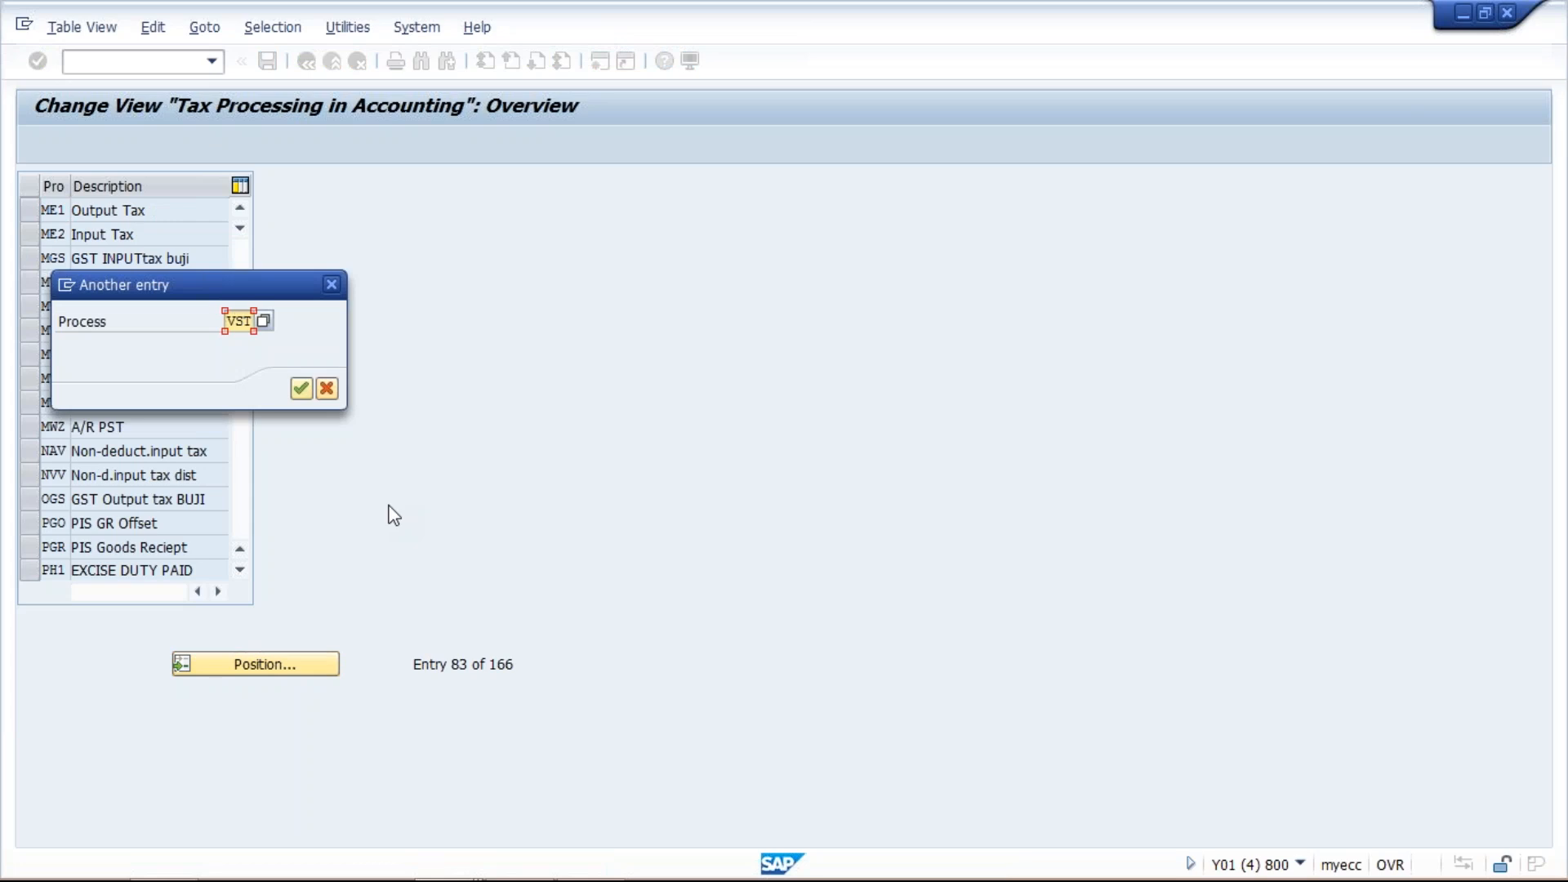
{"action": "key", "text": "Return"}
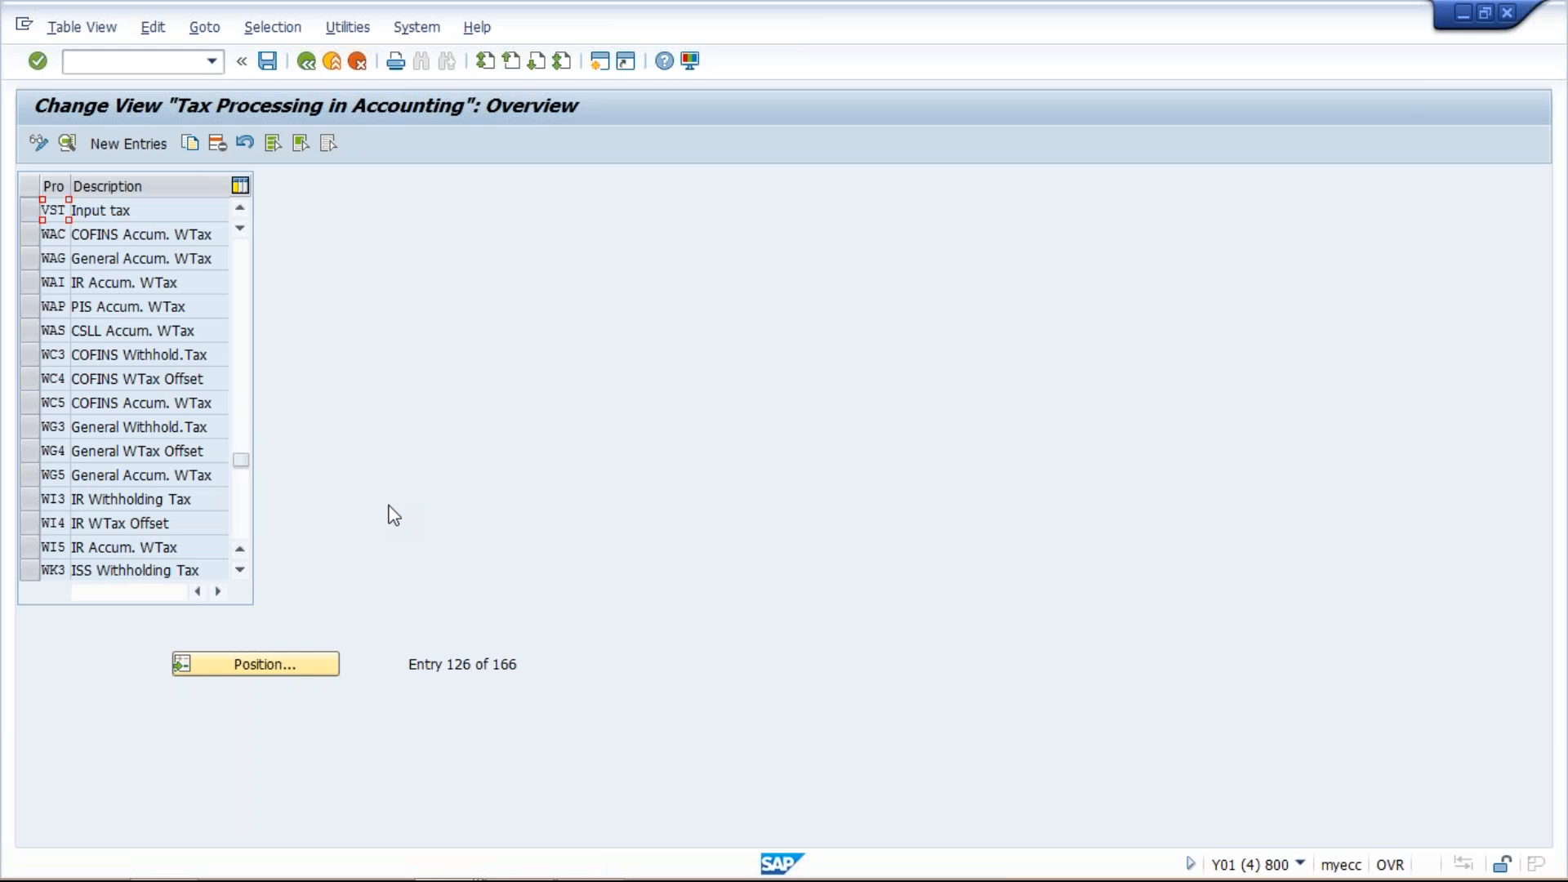
- Copy the input tax process key VST as a new process key GS1
{"action": "left_click", "coordinate": [28, 212]}
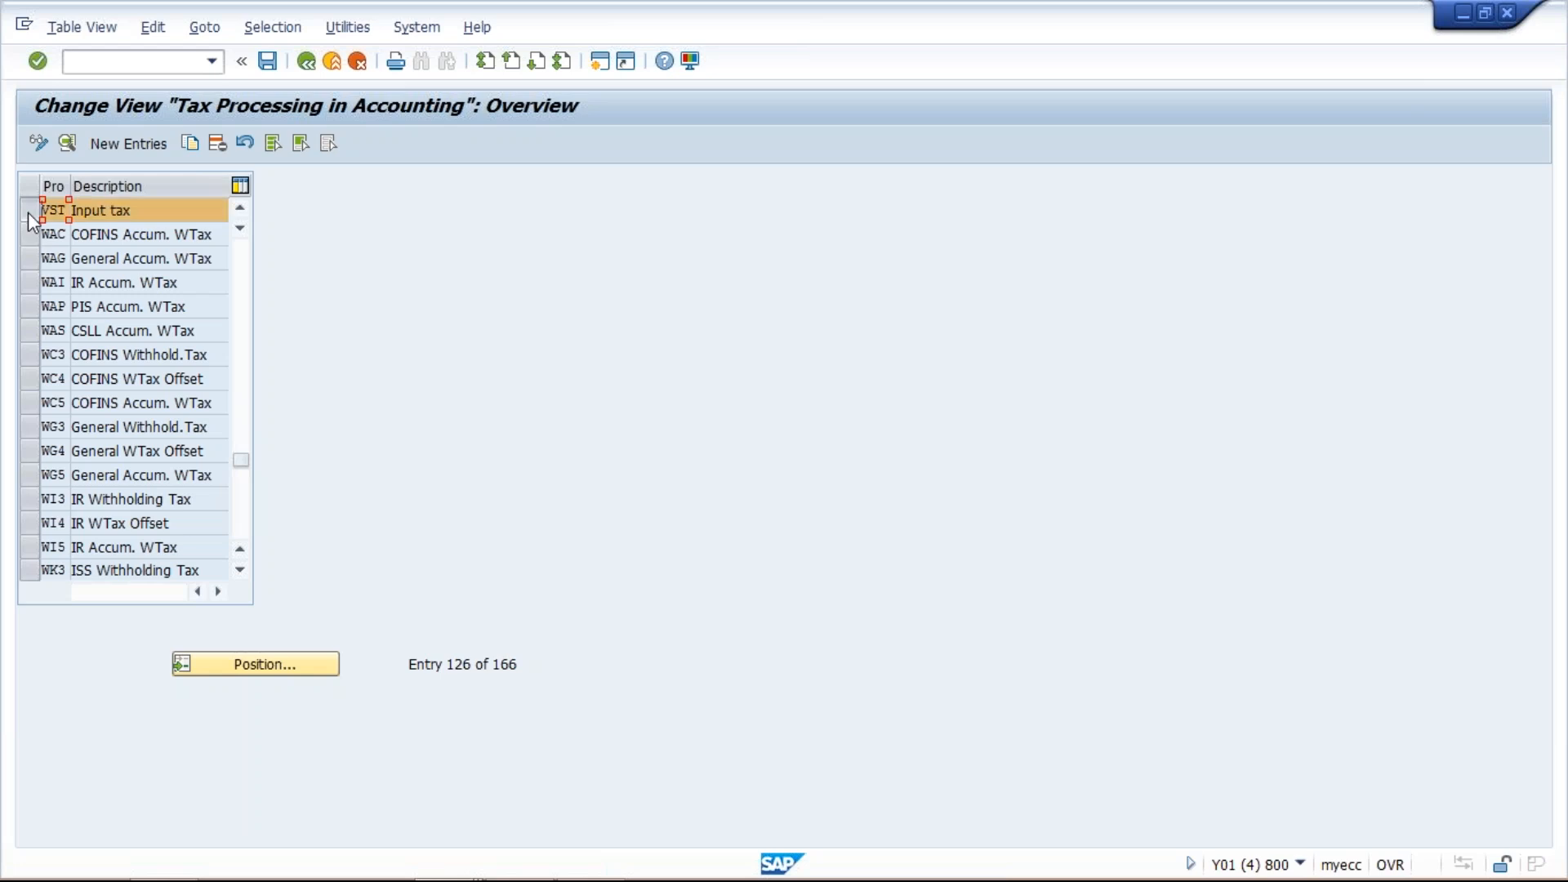
{"action": "left_click", "coordinate": [193, 141]}
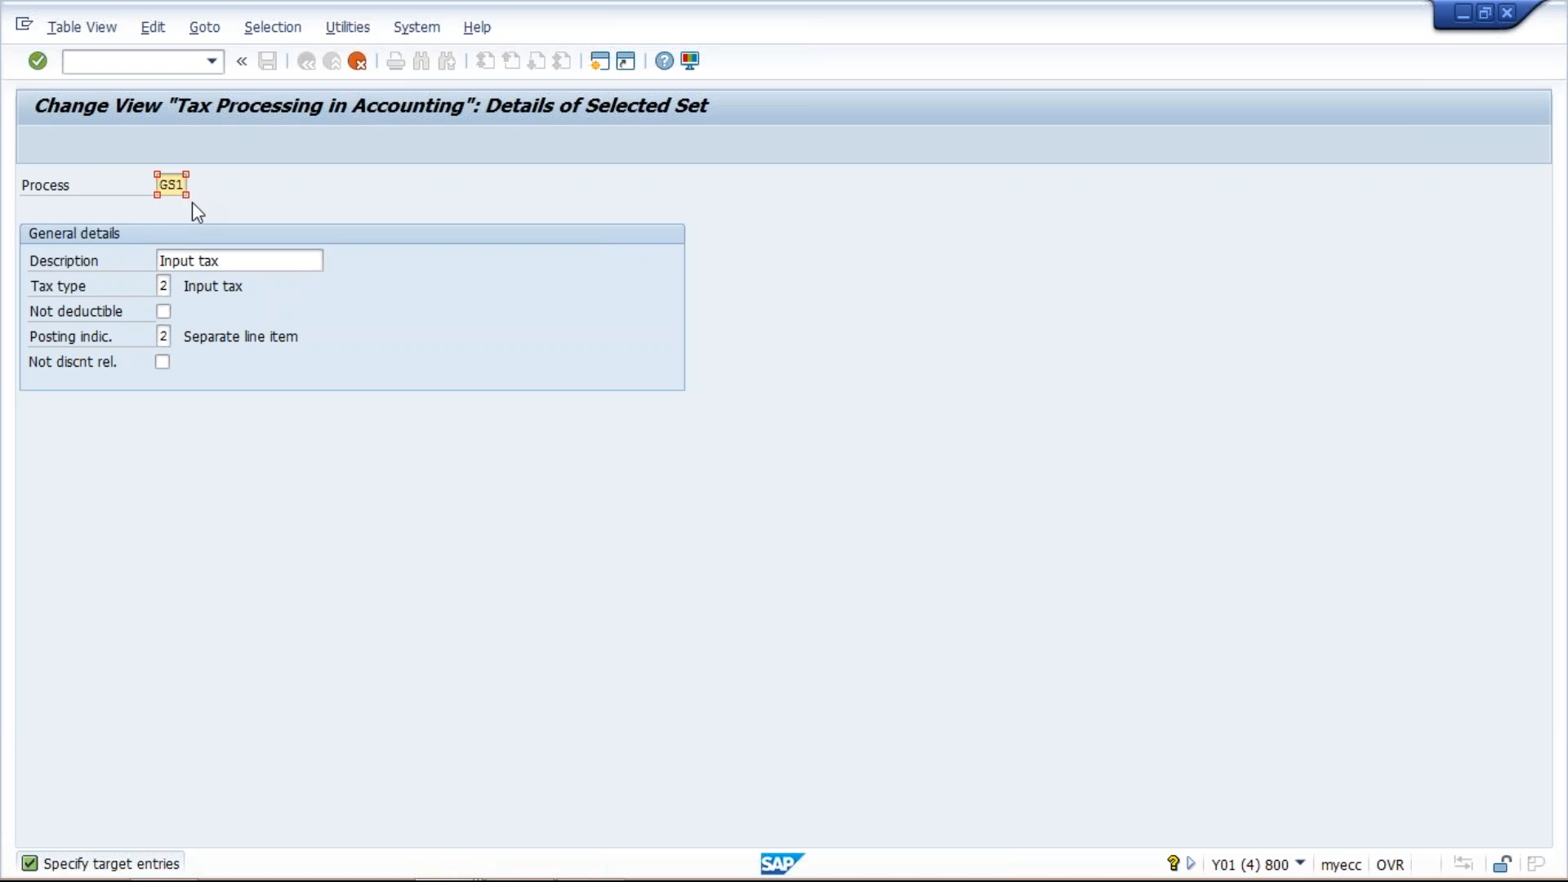
{"action": "key", "text": "Return"}
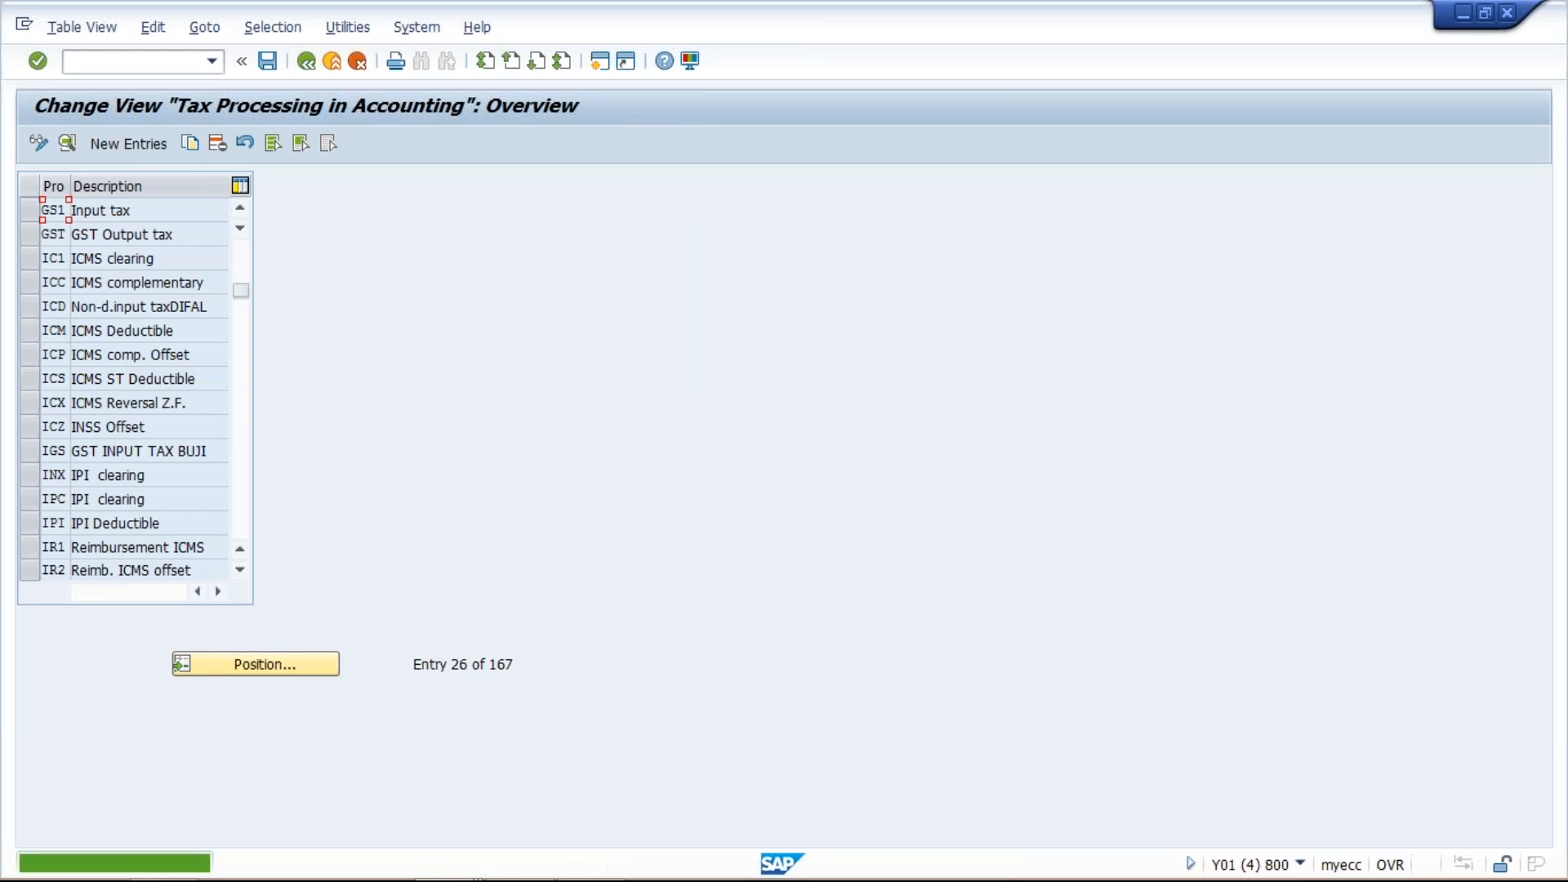
- Delete process key GS1 and save the change under the customizing request
{"action": "left_click", "coordinate": [32, 212]}
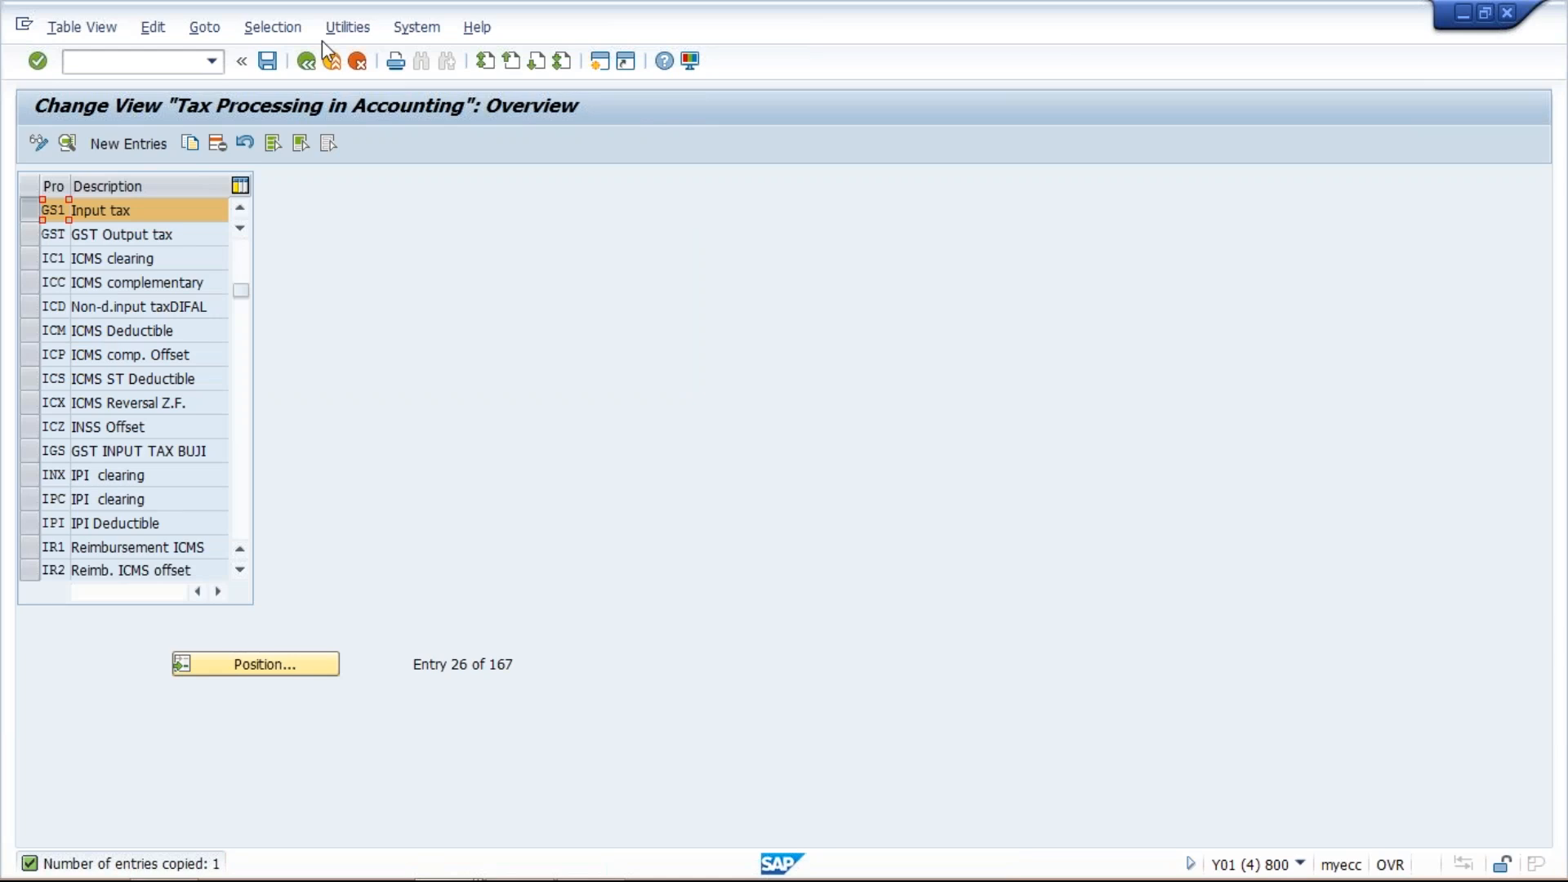
{"action": "left_click", "coordinate": [219, 148]}
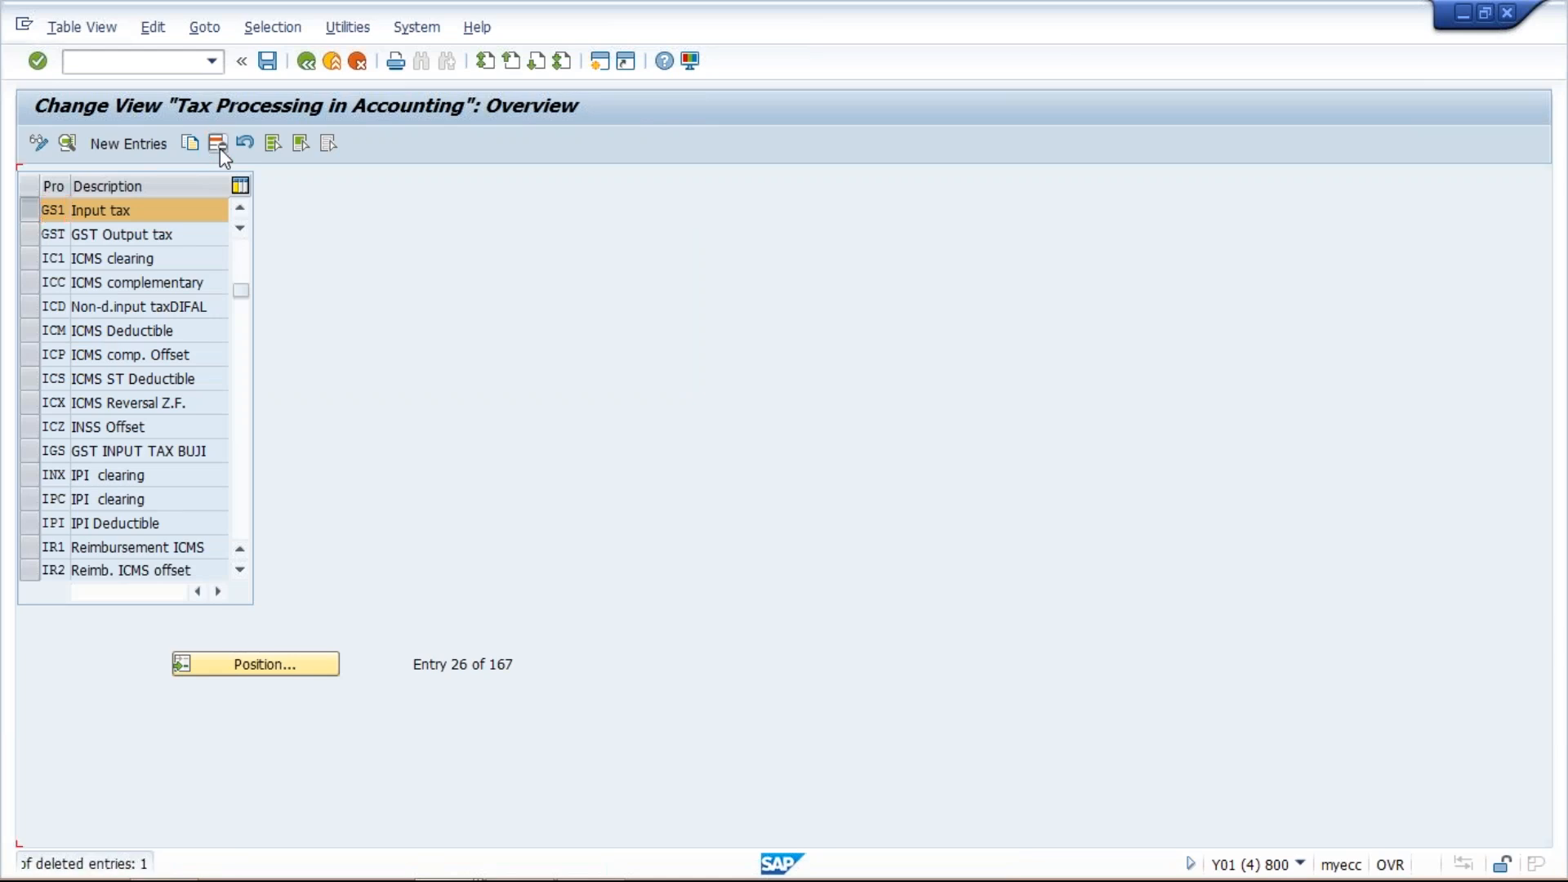
{"action": "left_click", "coordinate": [269, 62]}
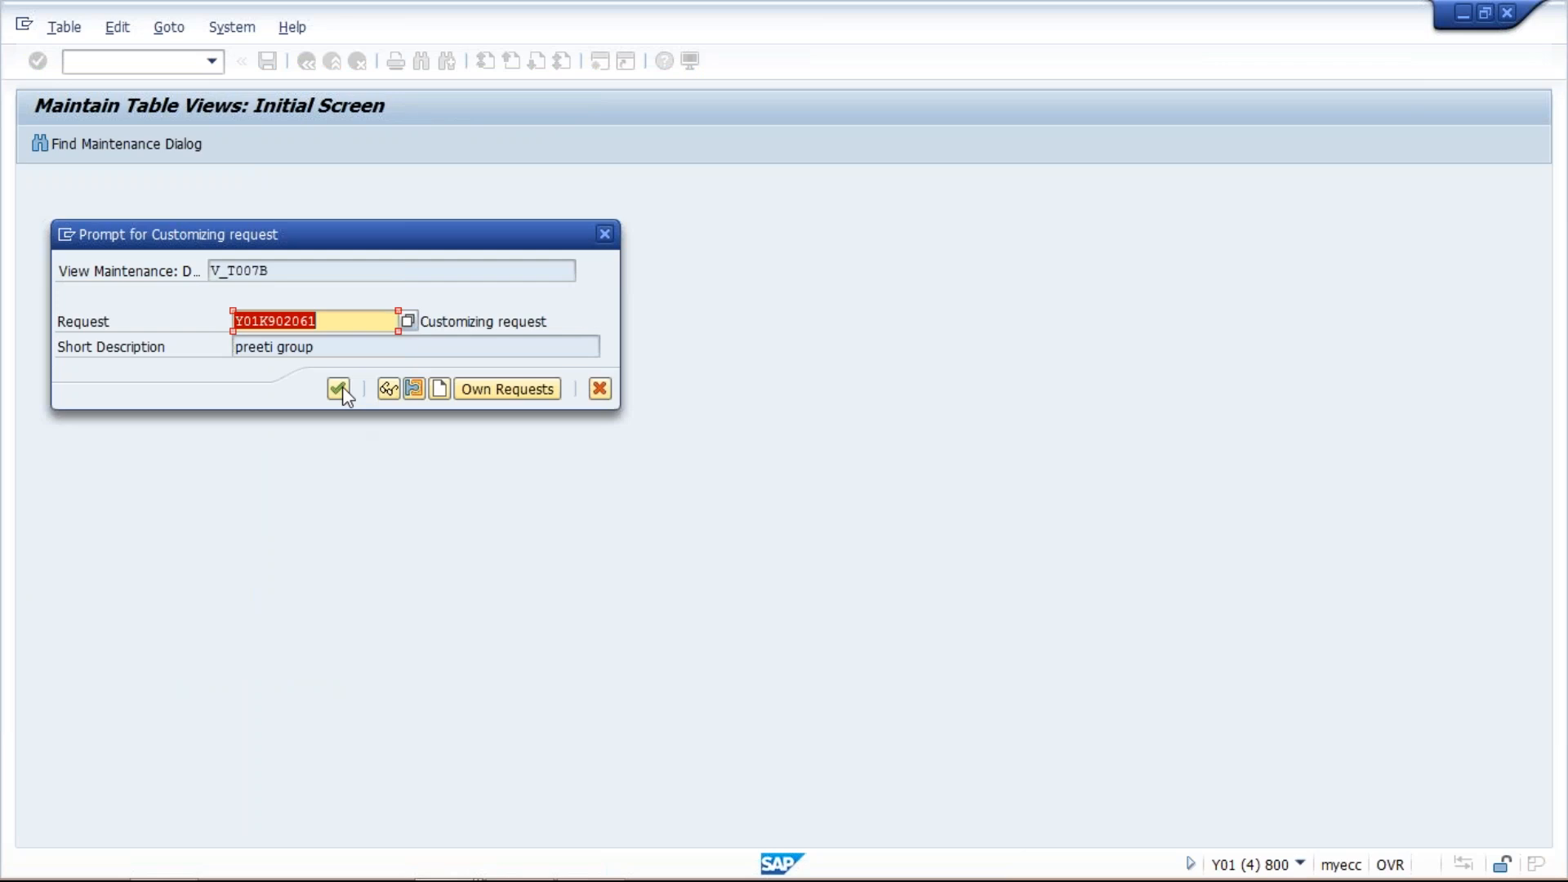
{"action": "left_click", "coordinate": [345, 388]}
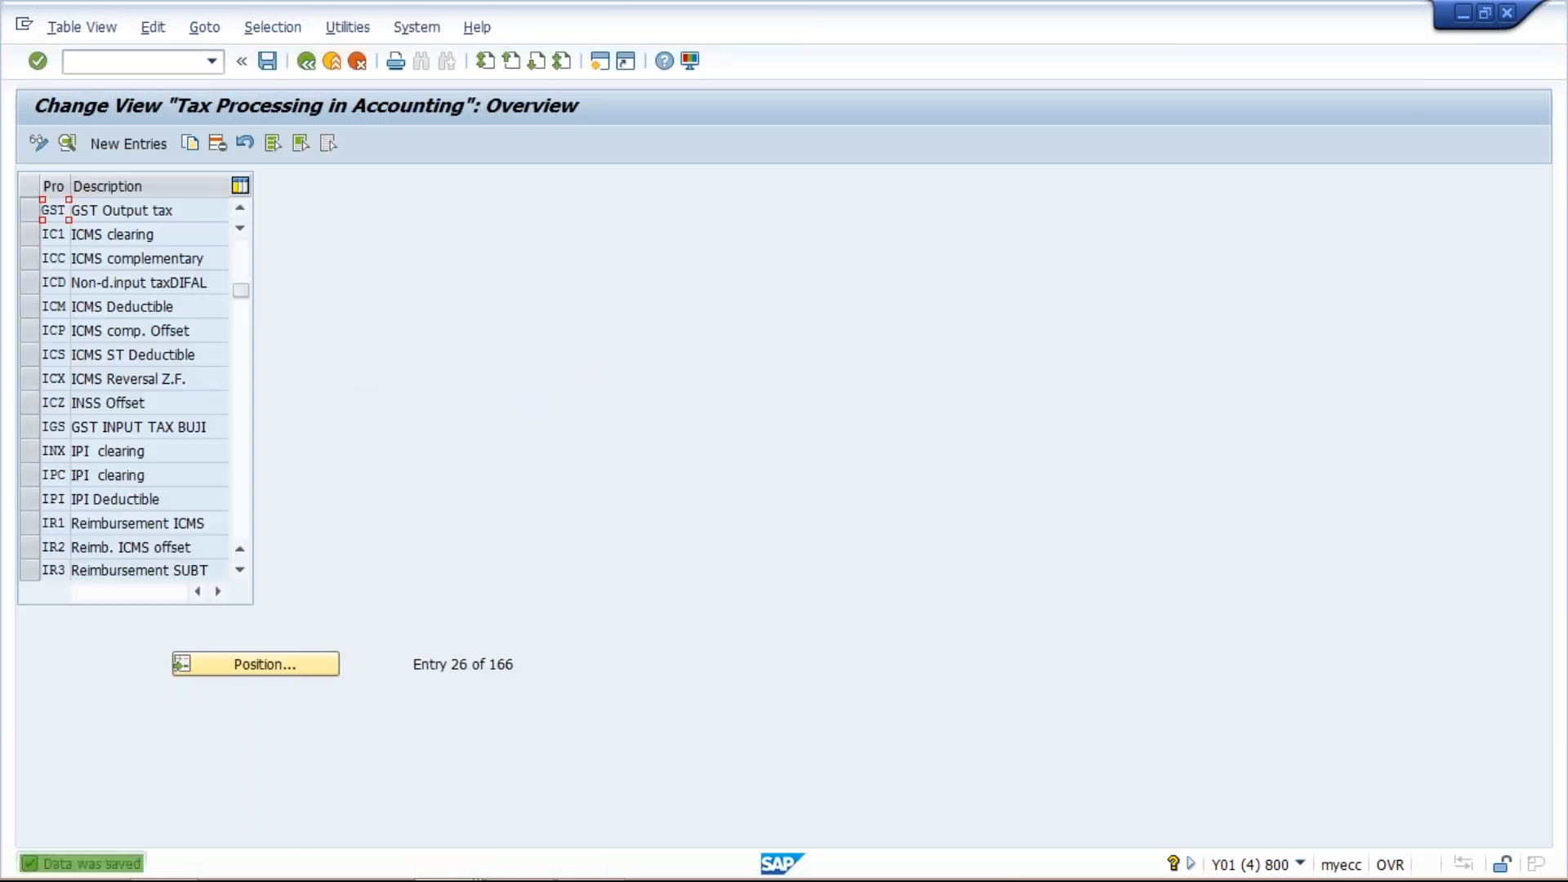
- Copy the input tax process key VST as a new process key GS3
{"action": "left_click", "coordinate": [279, 663]}
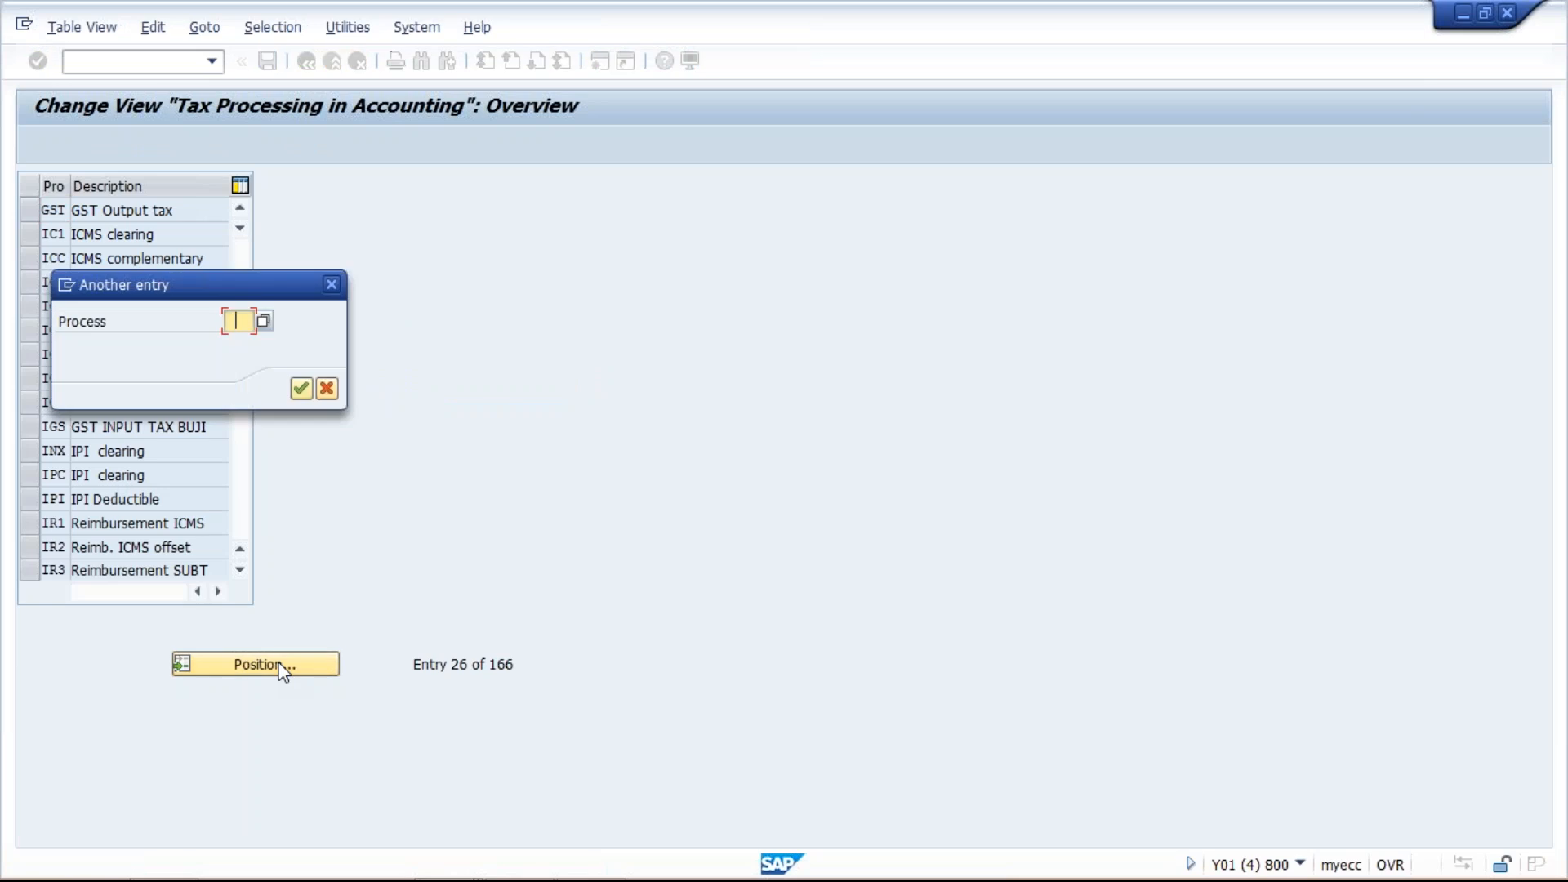
{"action": "key", "text": "Down"}
{"action": "key", "text": "Return"}
{"action": "key", "text": "Return"}
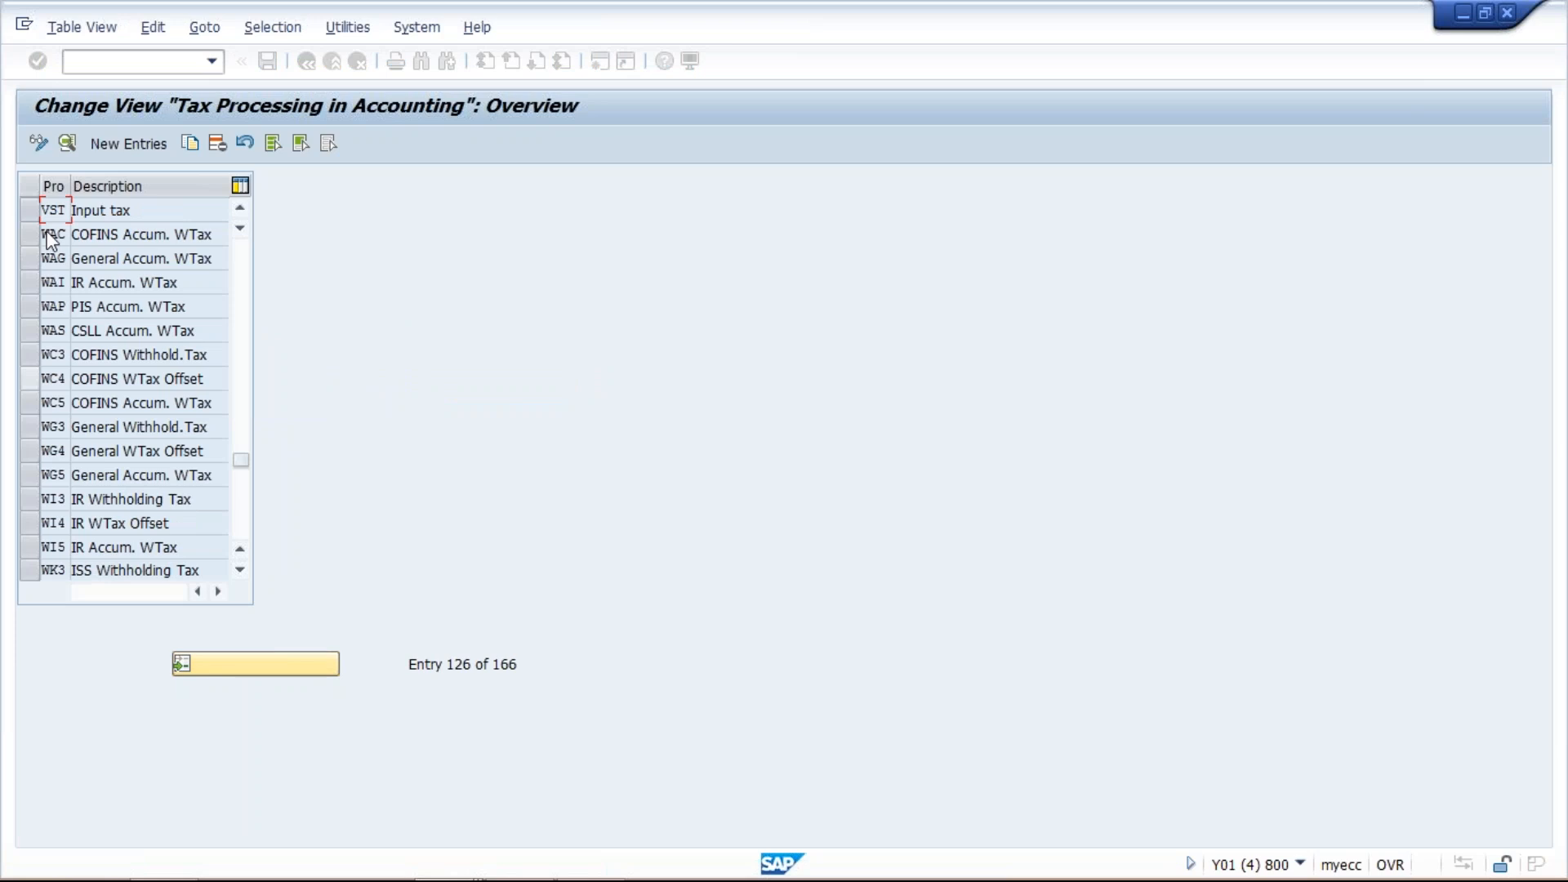
{"action": "left_click", "coordinate": [27, 209]}
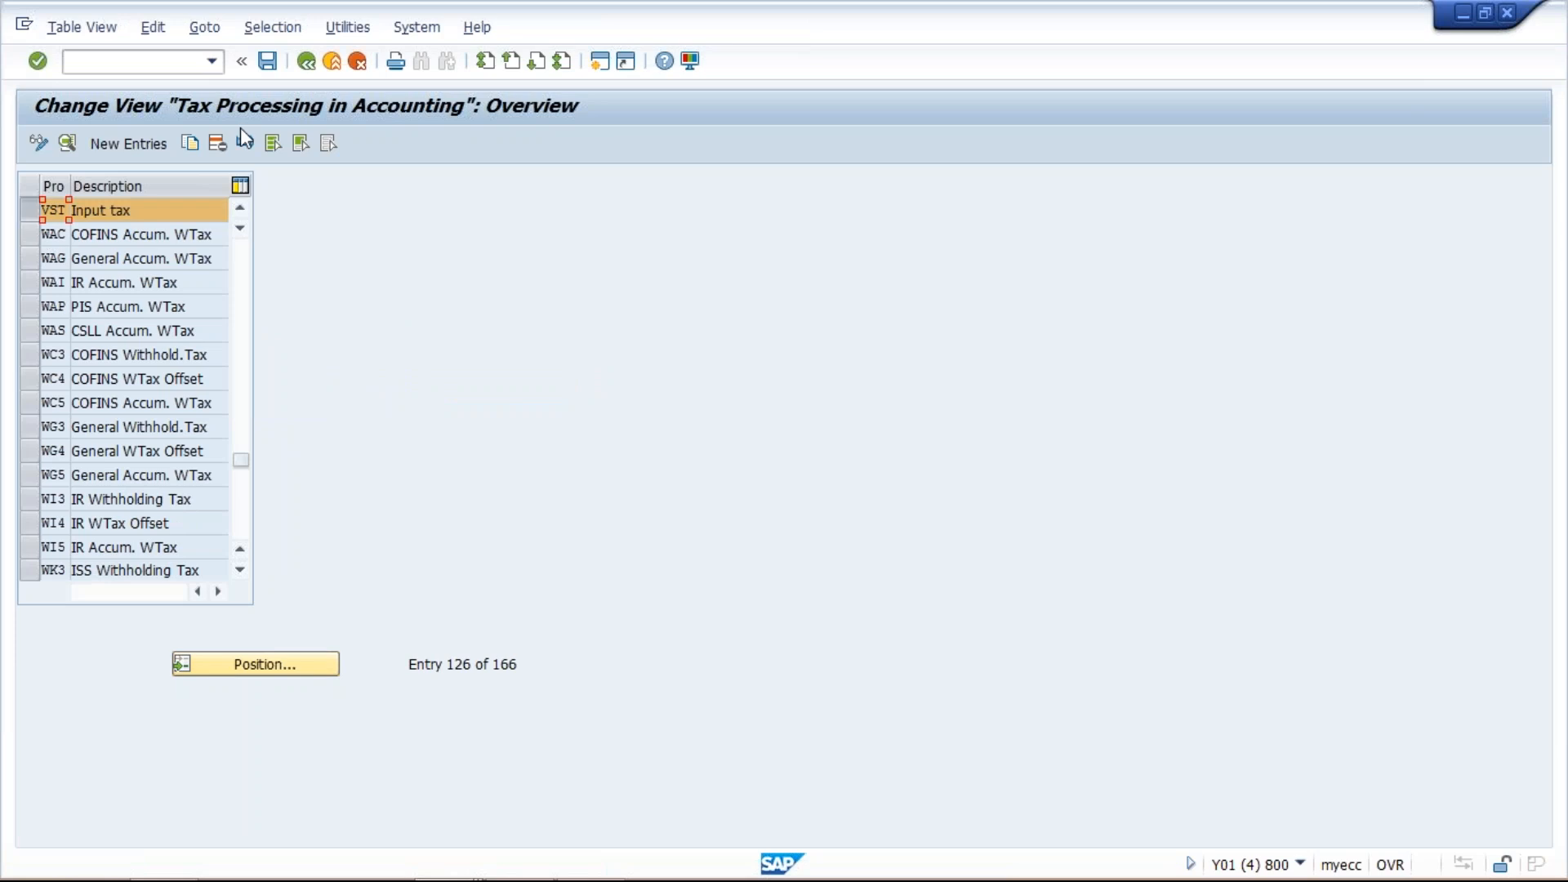
{"action": "left_click", "coordinate": [196, 142]}
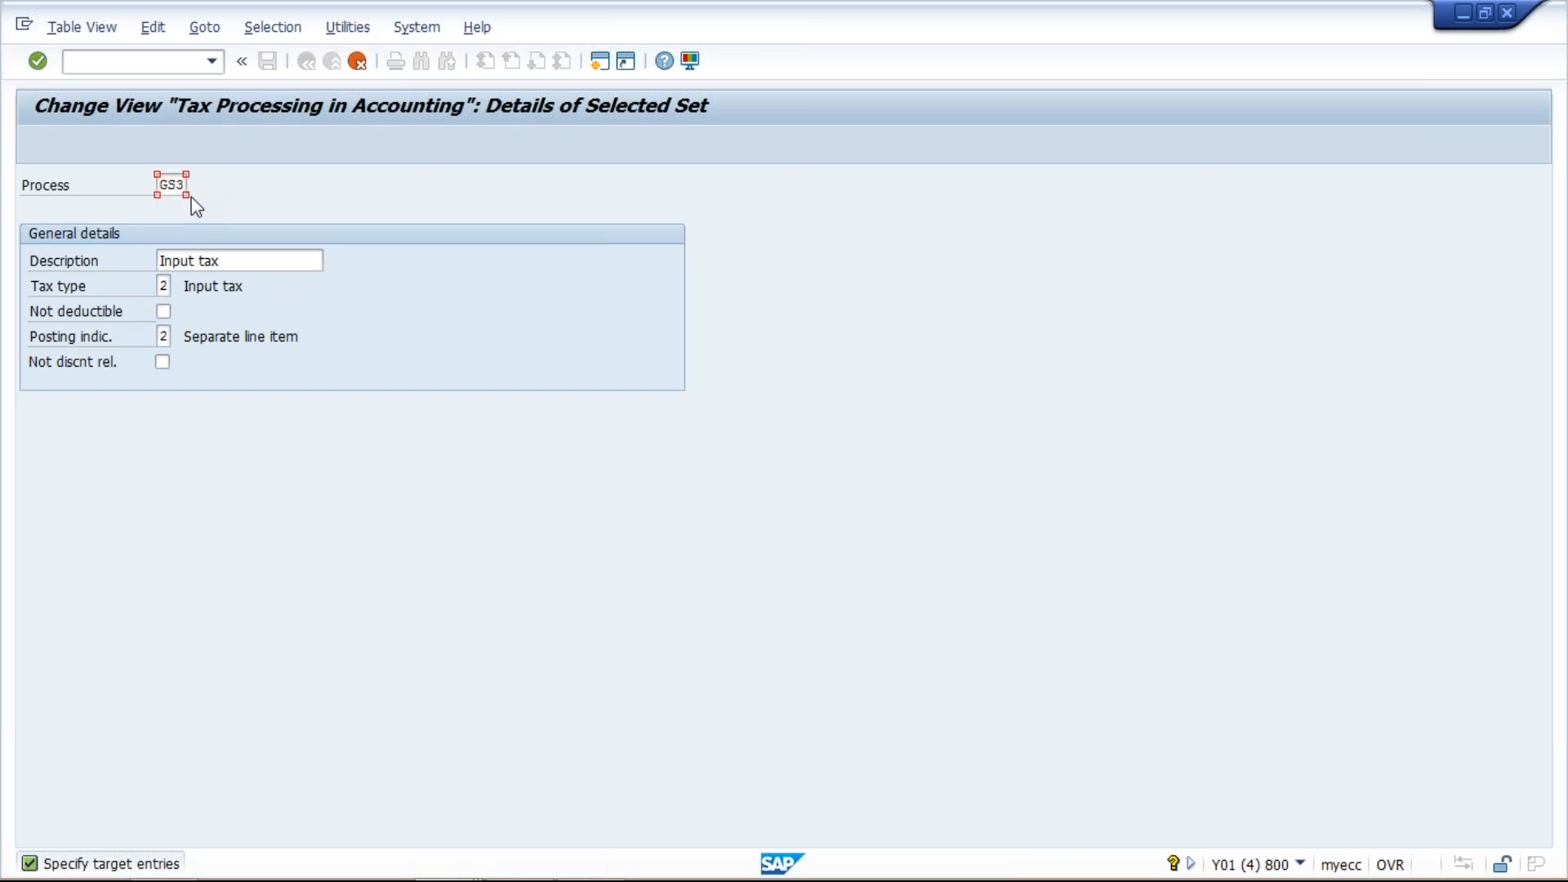
{"action": "key", "text": "Return"}
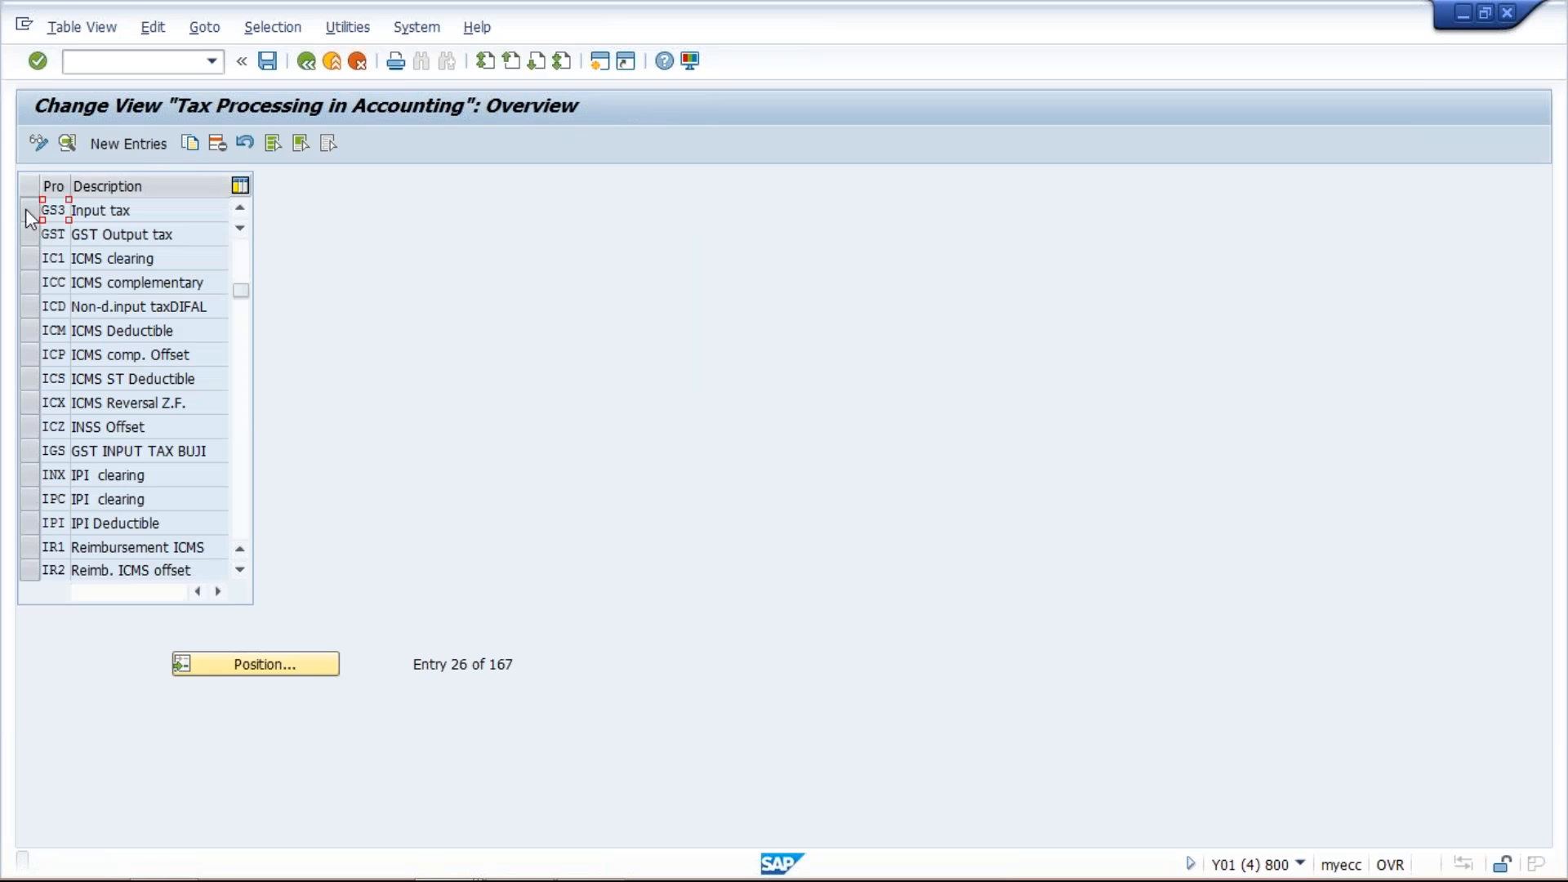
- Copy process key GS3 as a new process key GS4
{"action": "left_click", "coordinate": [26, 208]}
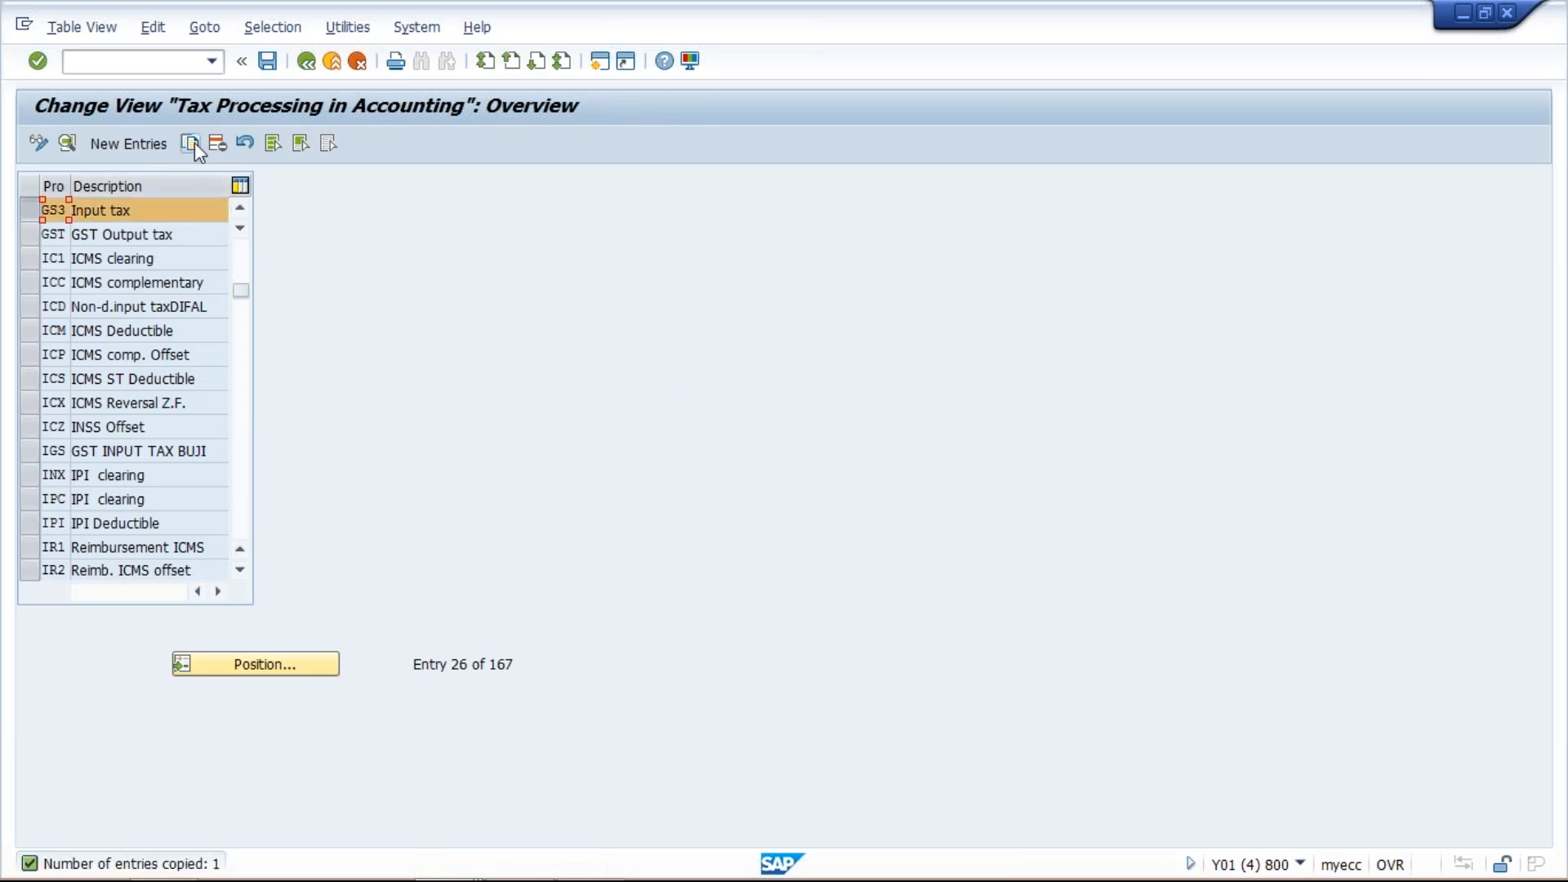
{"action": "left_click", "coordinate": [194, 144]}
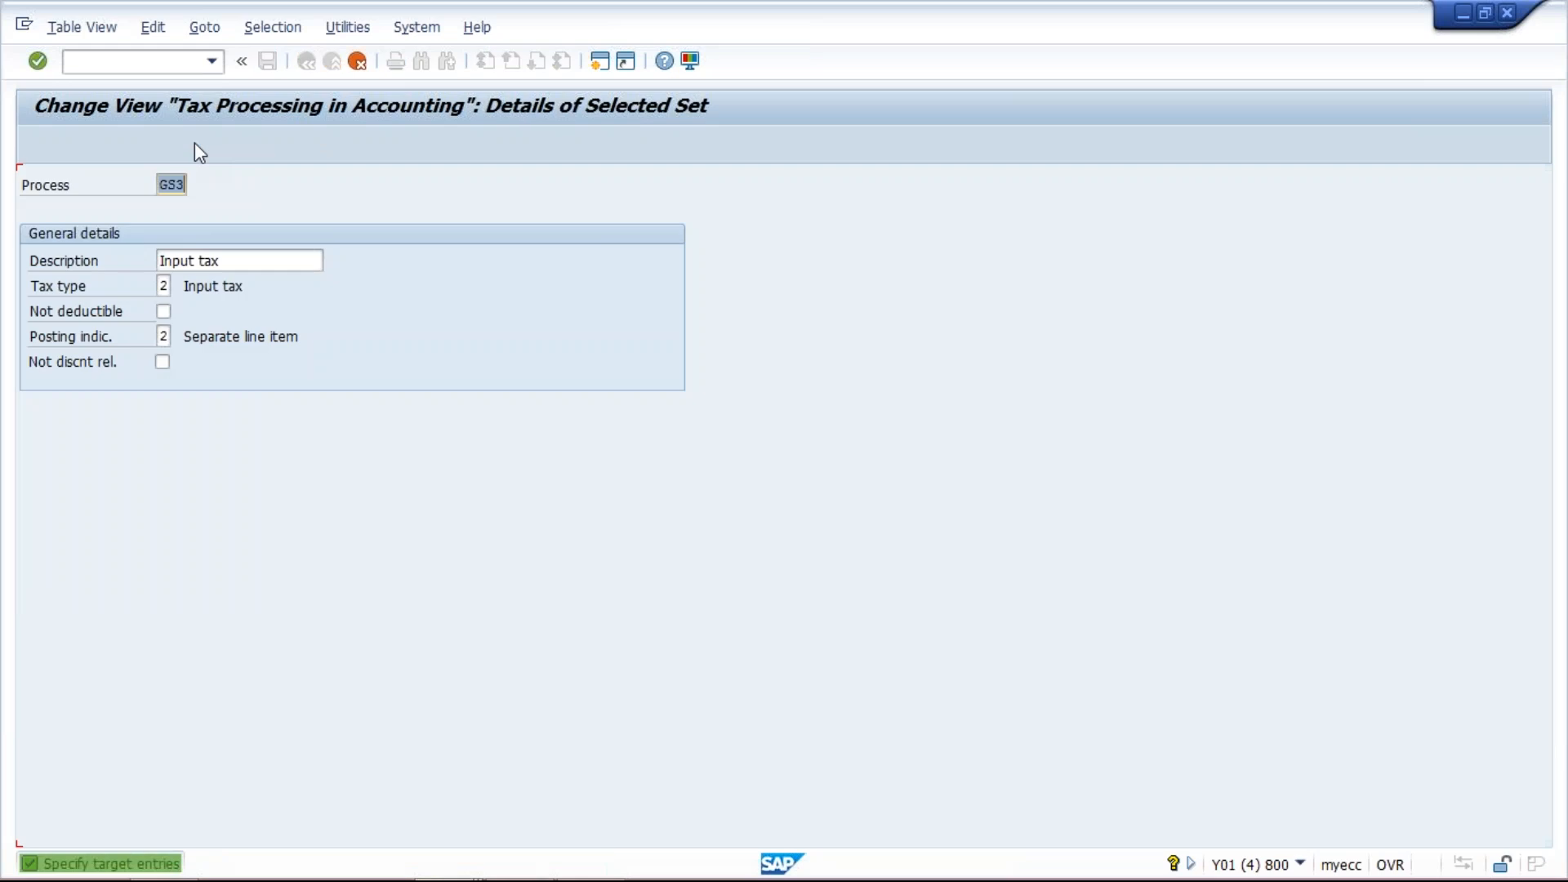
{"action": "type", "text": "GS"}
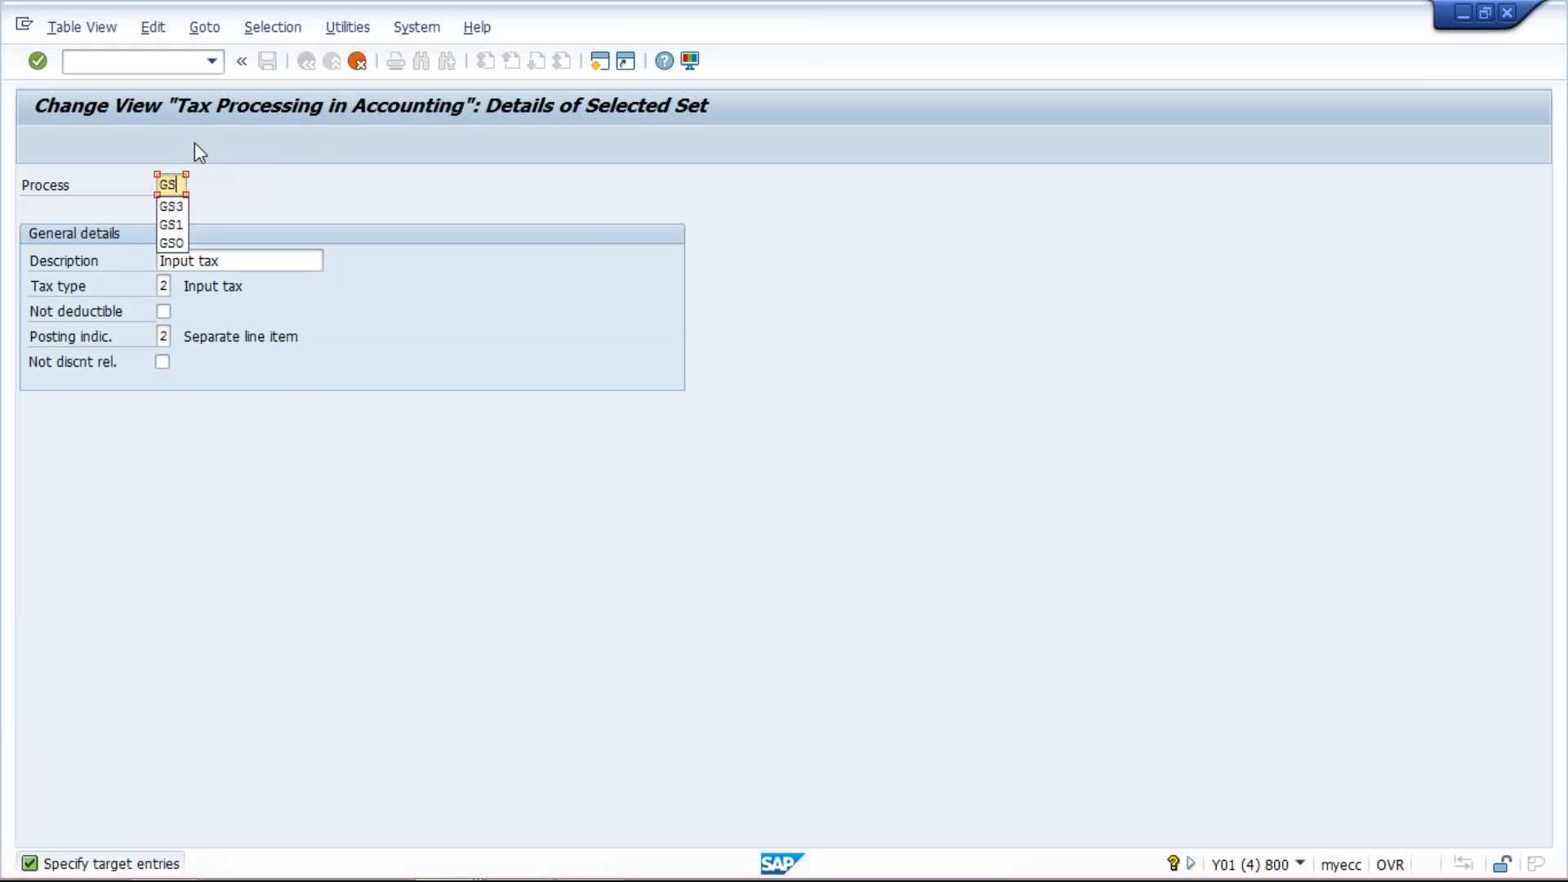
{"action": "type", "text": "4"}
{"action": "key", "text": "Return"}
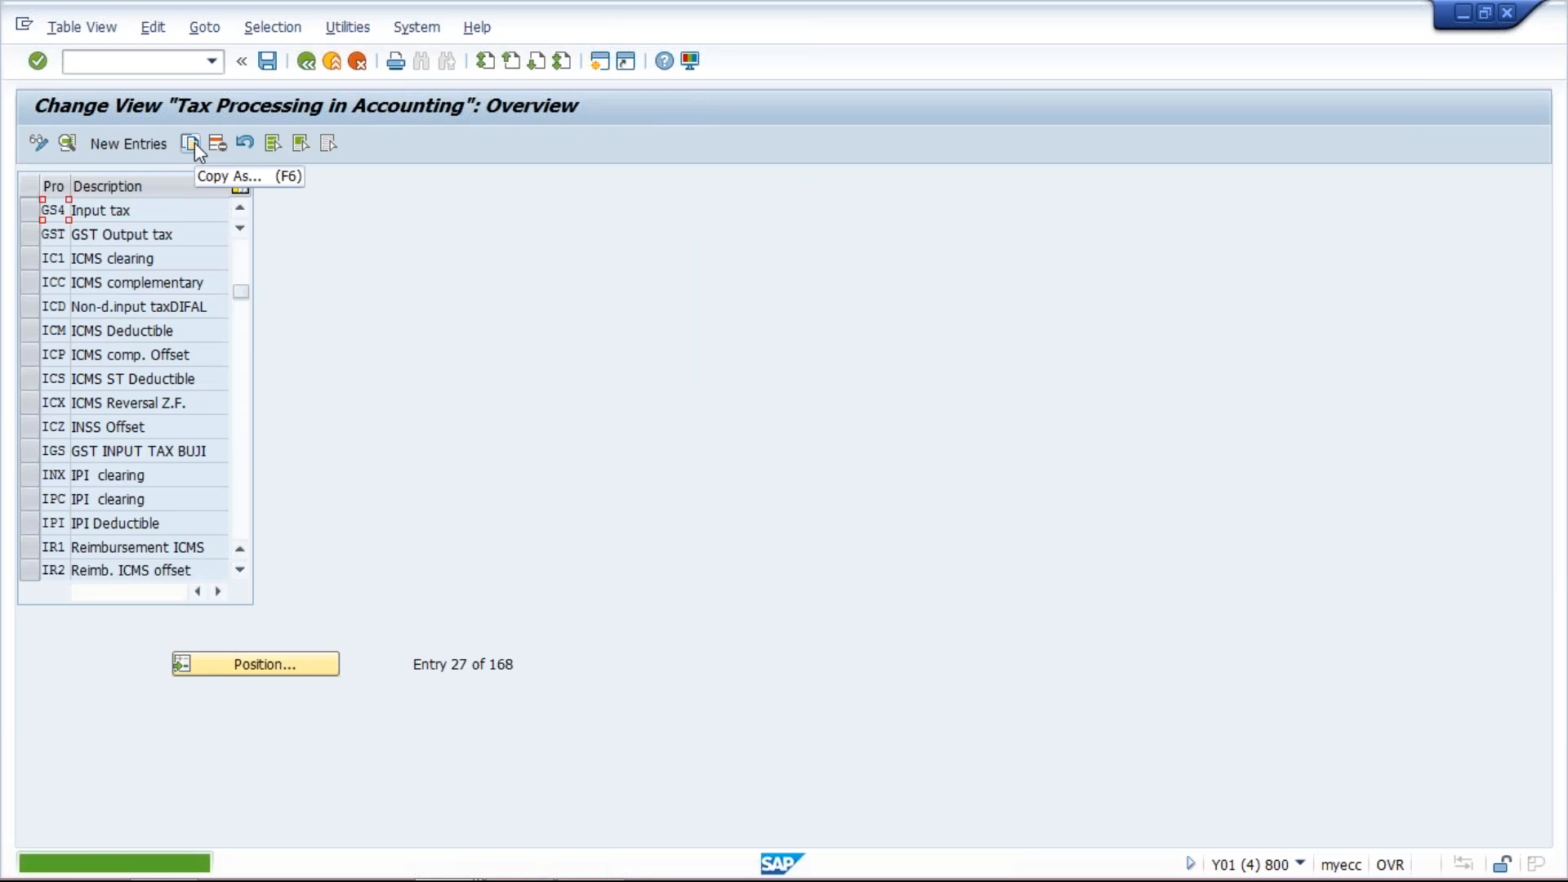
- Change the description of process key GS4 to Input CESS
{"action": "double_click", "coordinate": [140, 210]}
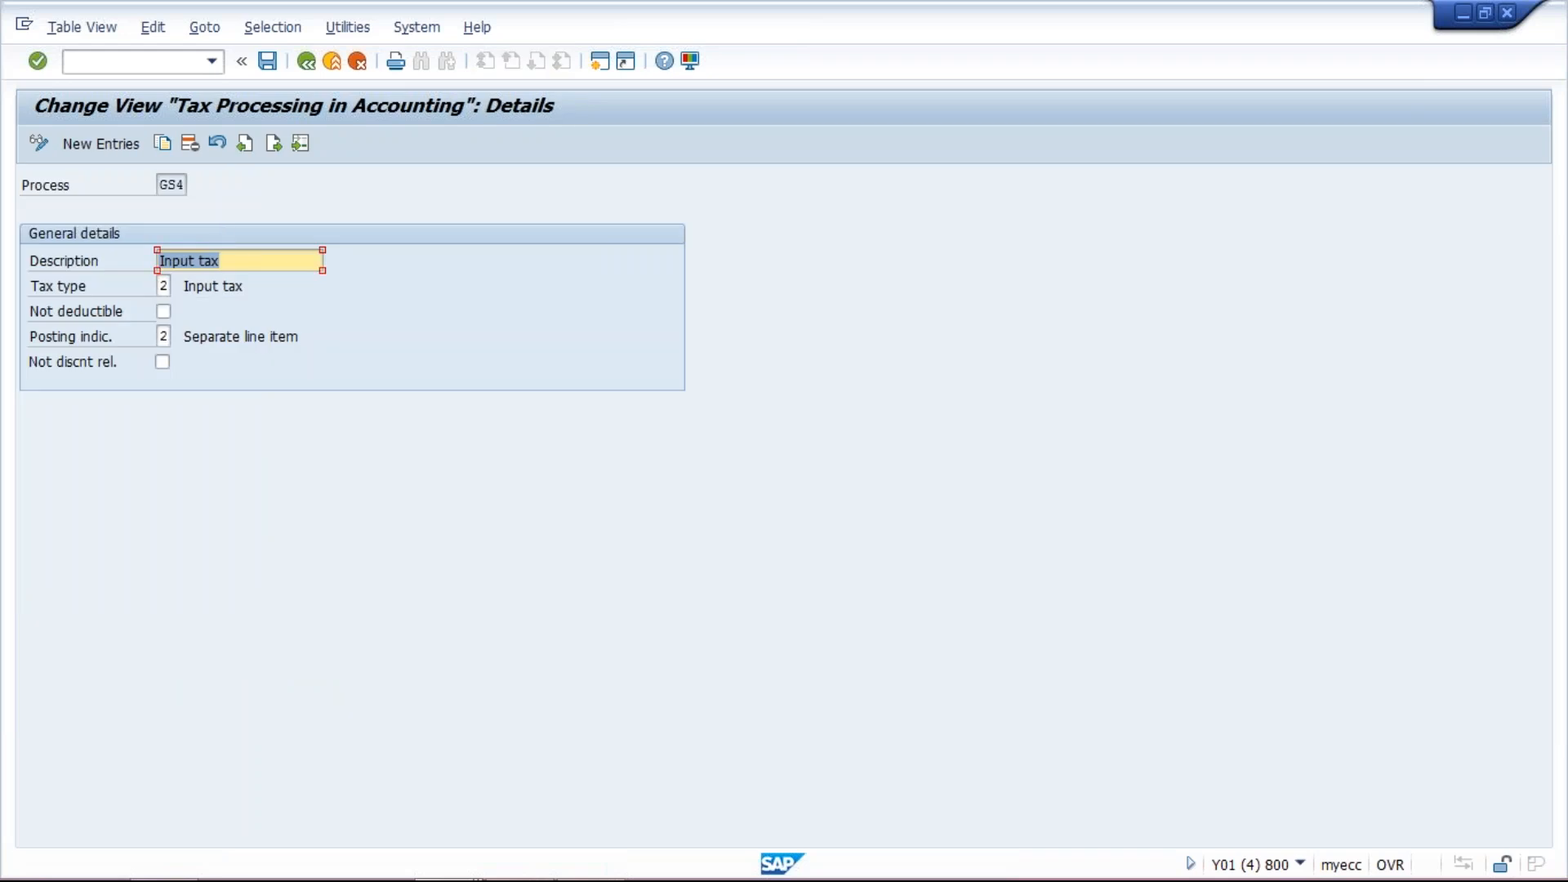
{"action": "left_click", "coordinate": [243, 259]}
{"action": "key", "text": "BackSpace"}
{"action": "key", "text": "BackSpace"}
{"action": "key", "text": "BackSpace"}
{"action": "type", "text": "CESS"}
{"action": "key", "text": "Return"}
{"action": "left_click", "coordinate": [306, 62]}
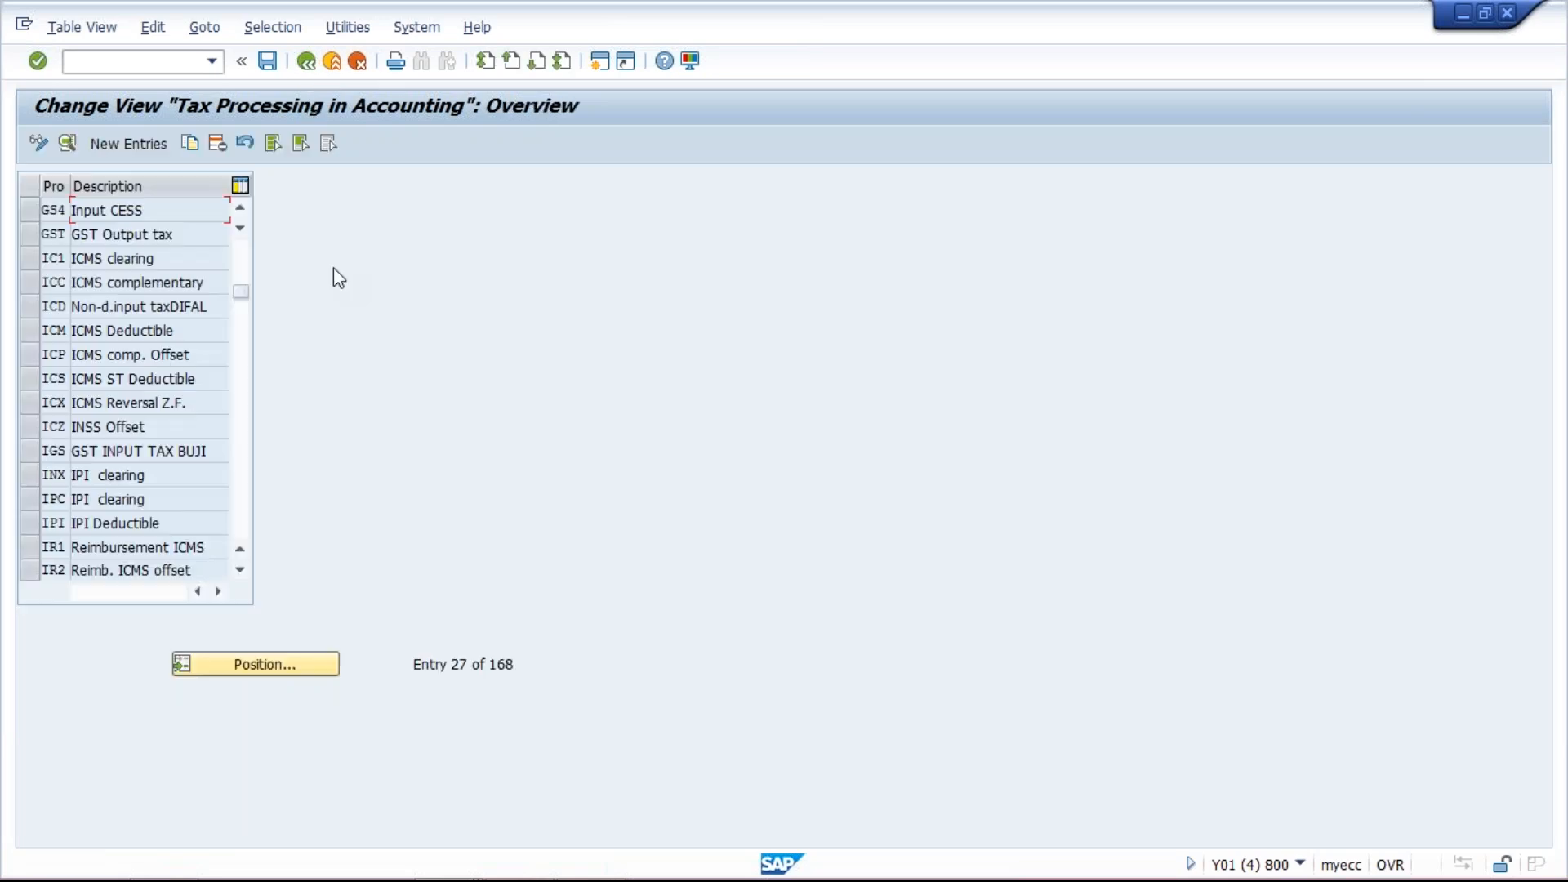
- Change the description of process key GS3 to GST Input tax and save the entries
{"action": "left_click", "coordinate": [240, 209]}
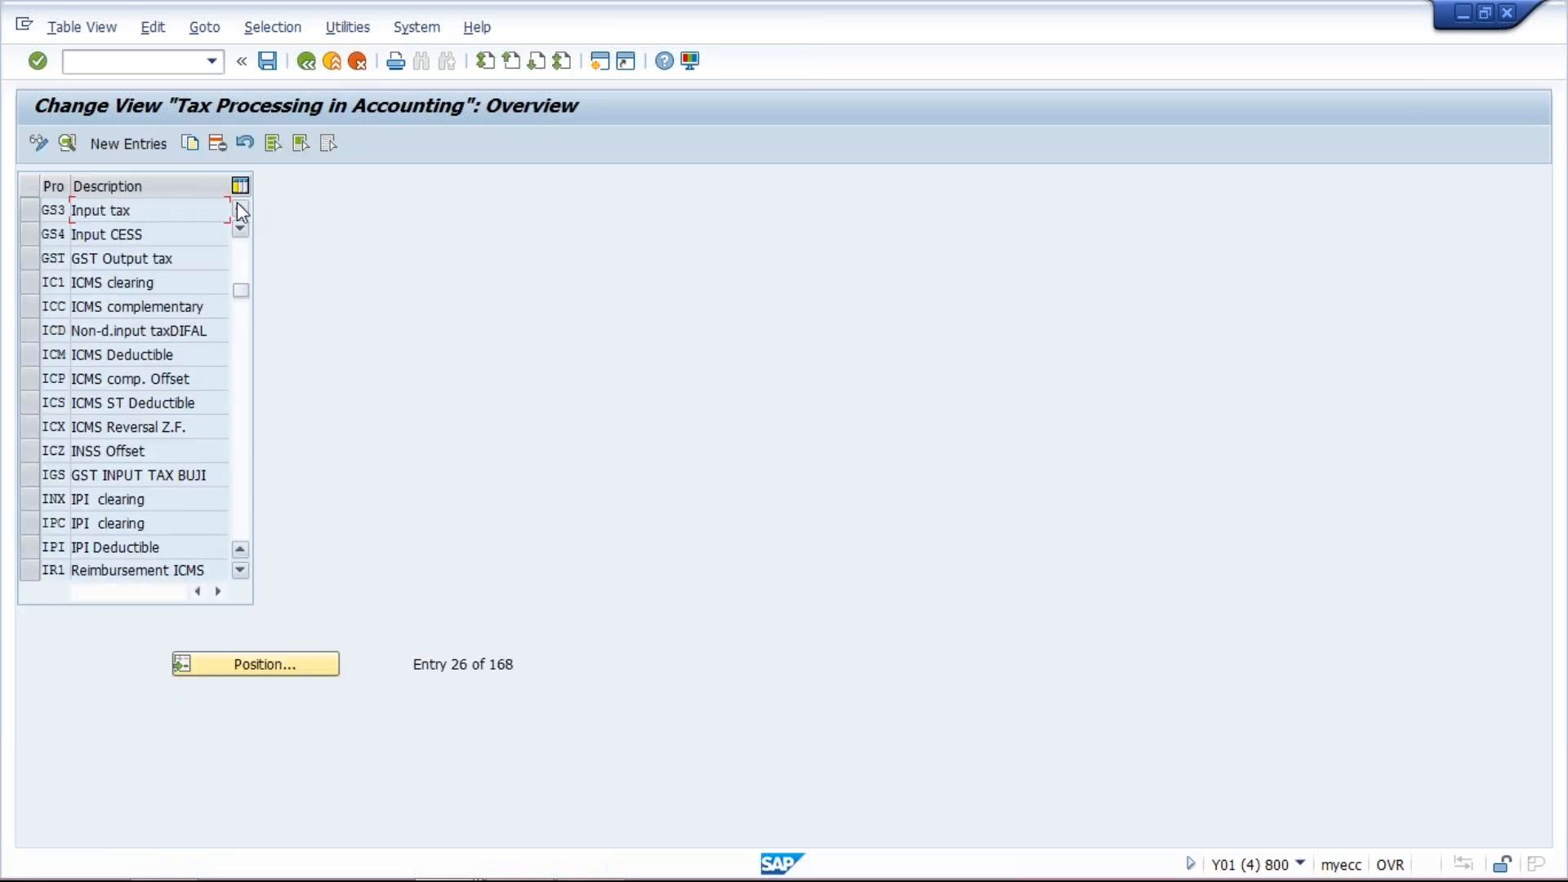
{"action": "double_click", "coordinate": [131, 210]}
{"action": "key", "text": "End"}
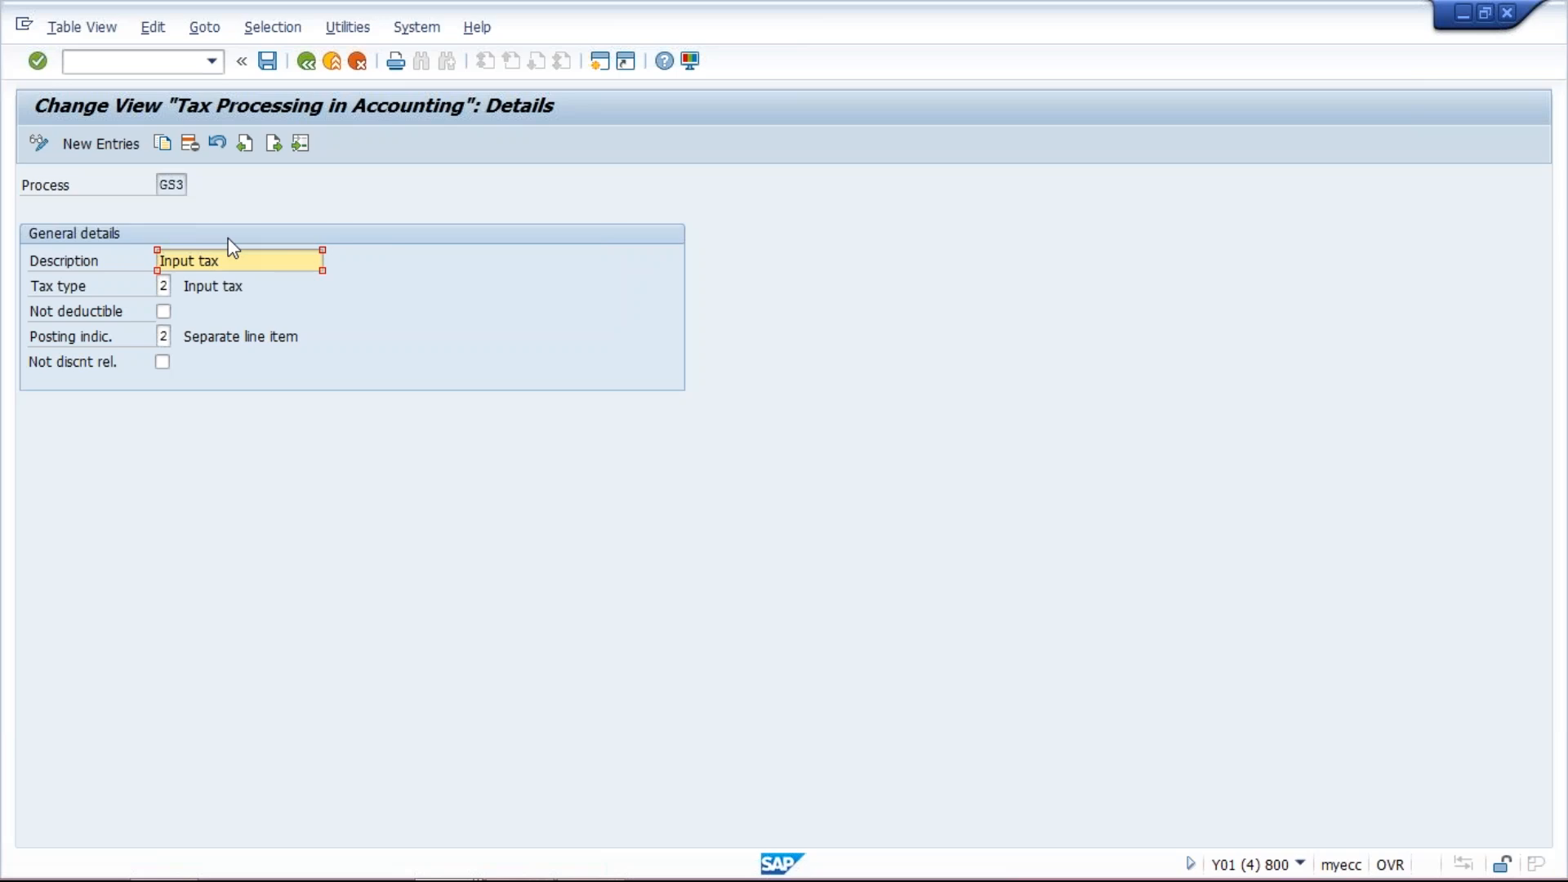
{"action": "key", "text": "Home"}
{"action": "type", "text": "GST"}
{"action": "key", "text": "Return"}
{"action": "key", "text": "ctrl+s"}
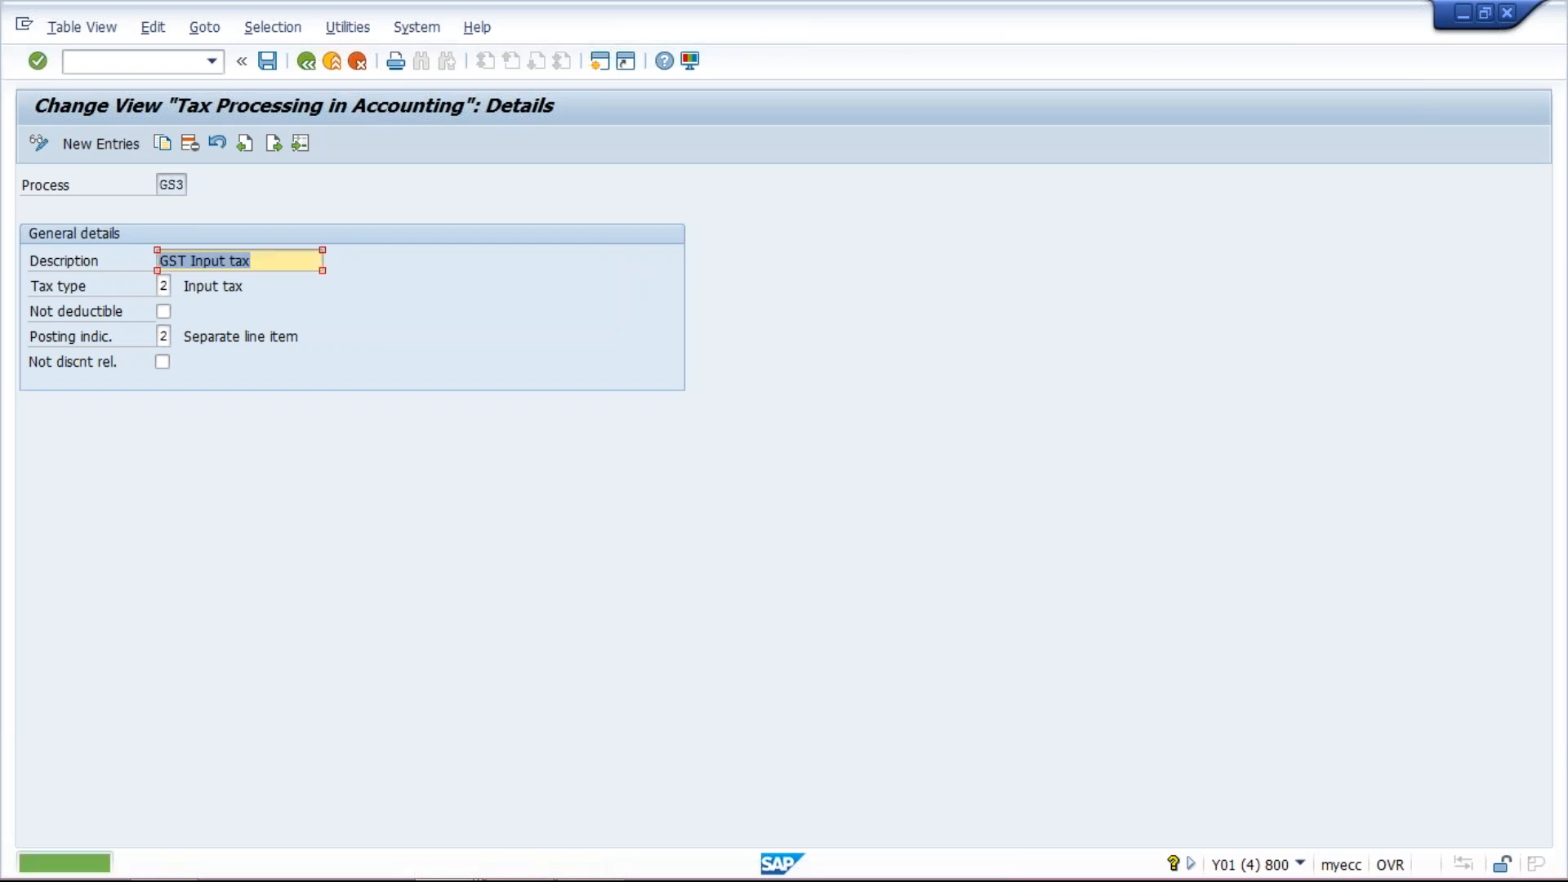
{"action": "left_click", "coordinate": [305, 64]}
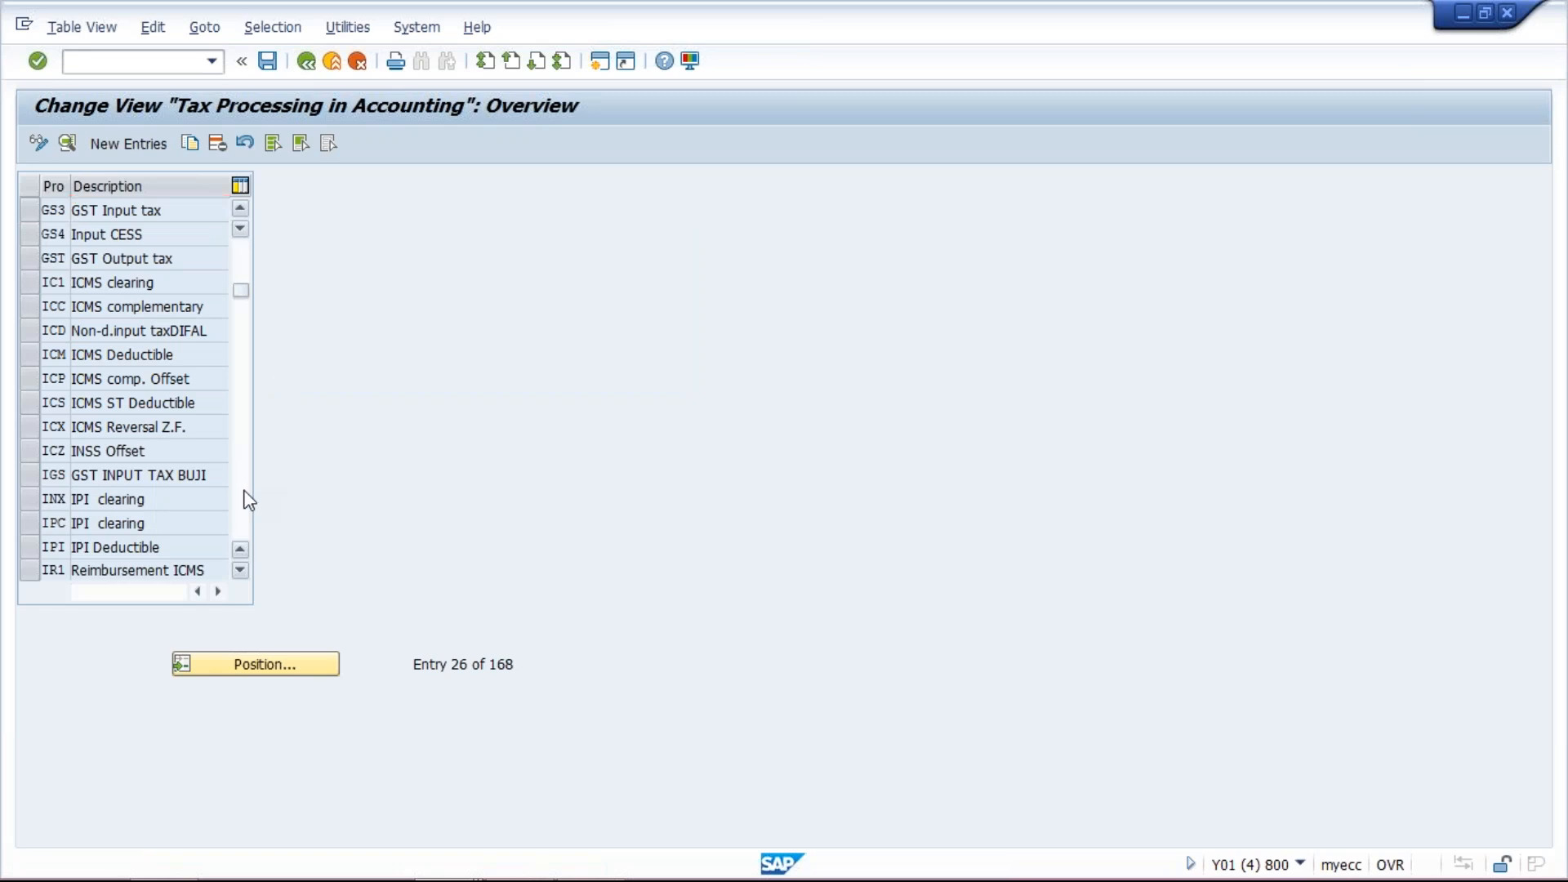
- Copy the output tax process key MWS as new process key GS1 with description GST Output tax
{"action": "scroll", "coordinate": [249, 500], "scroll_direction": "down", "scroll_amount": 5}
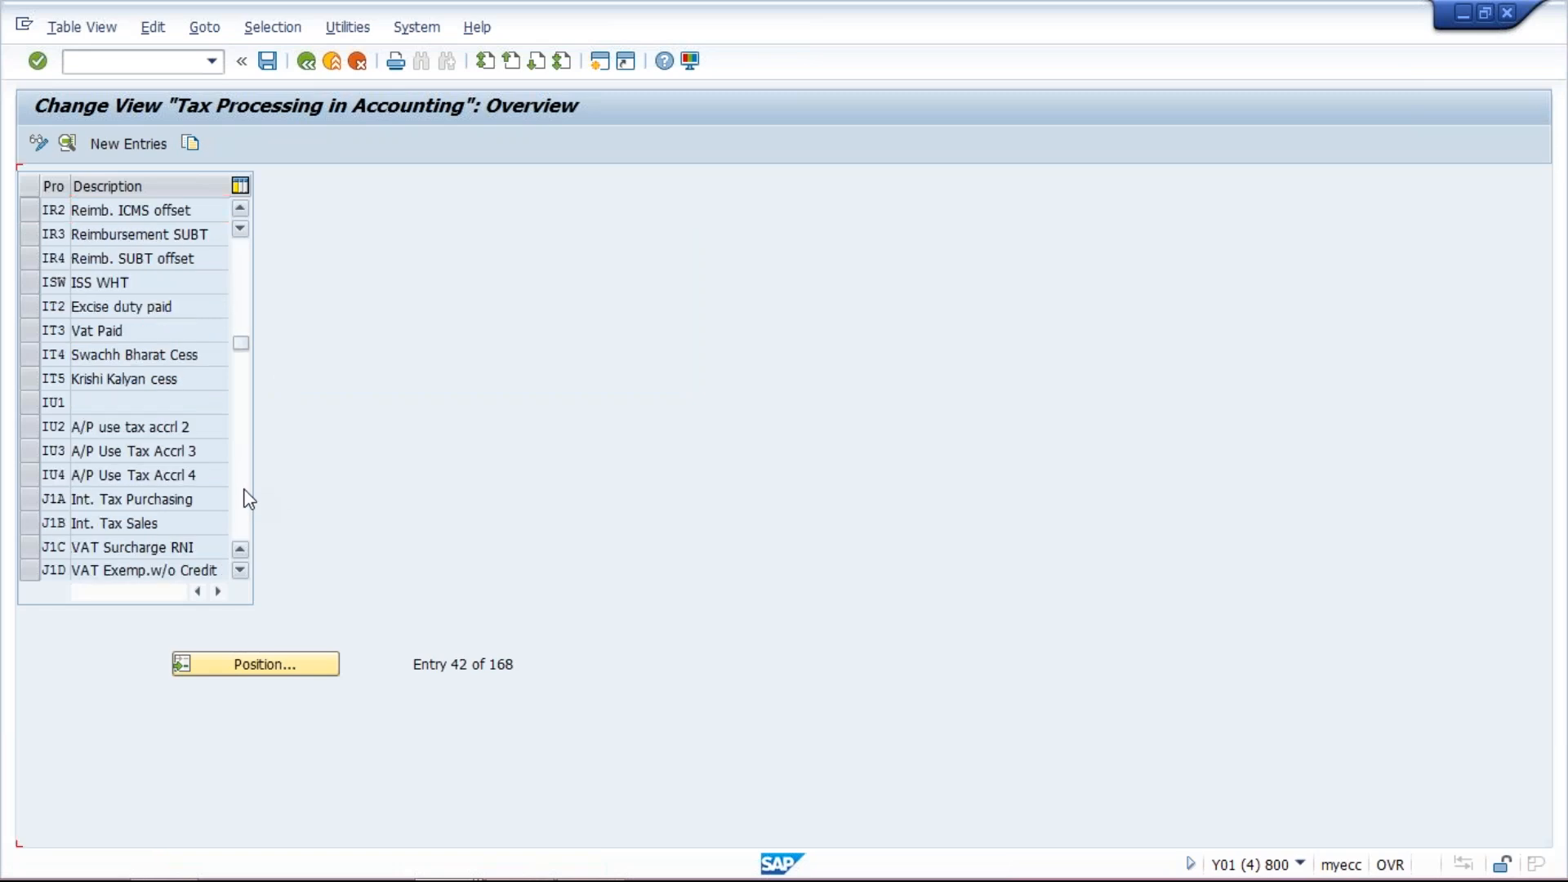
{"action": "scroll", "coordinate": [249, 500], "scroll_direction": "down", "scroll_amount": 5}
{"action": "scroll", "coordinate": [249, 500], "scroll_direction": "down", "scroll_amount": 5}
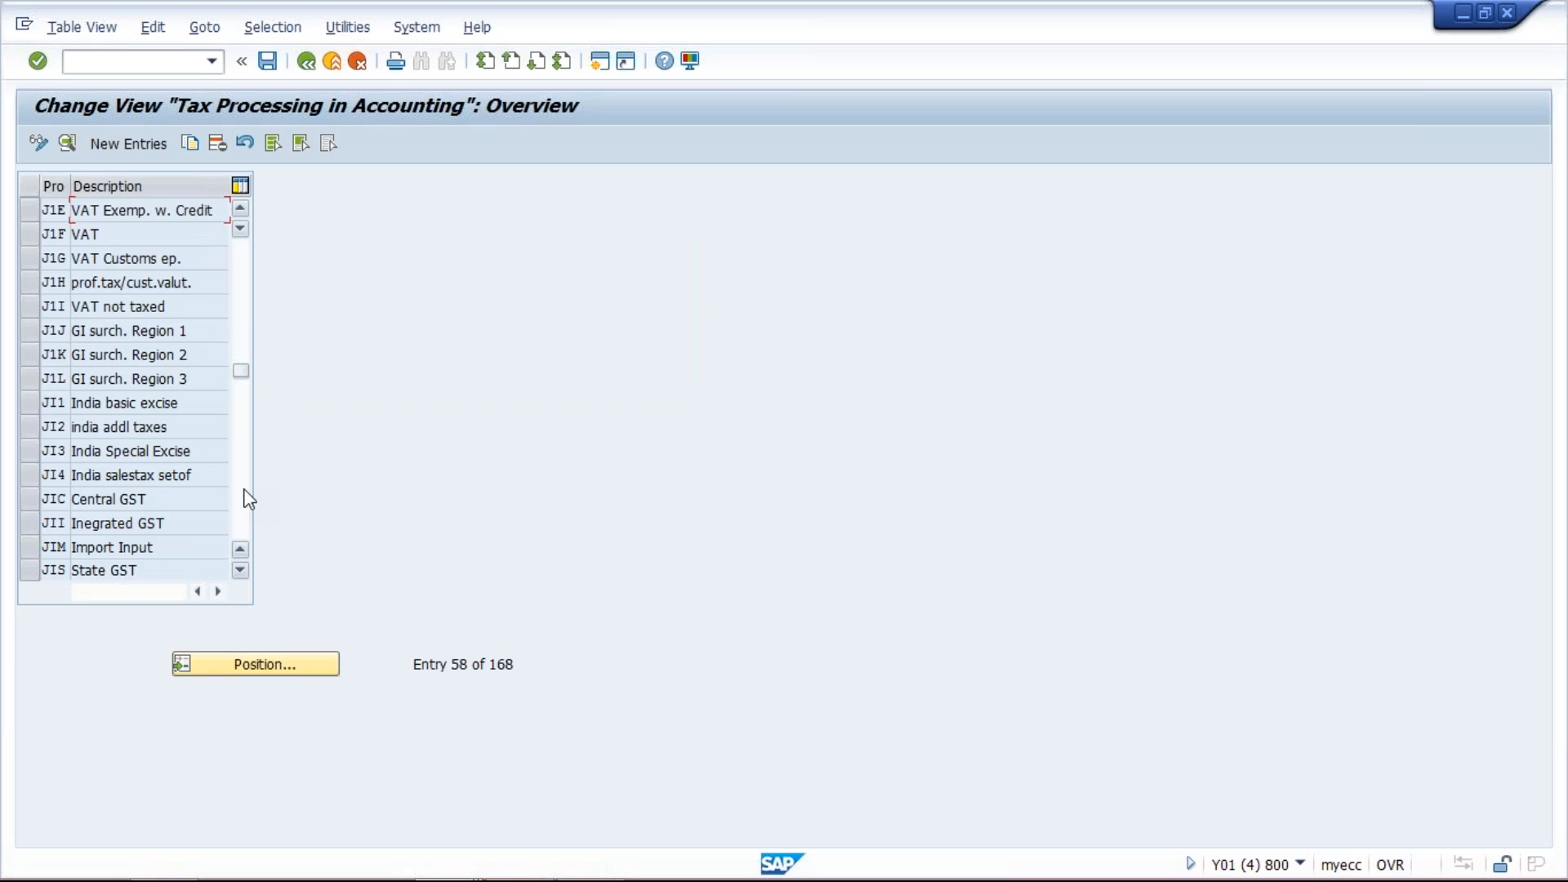
{"action": "scroll", "coordinate": [249, 500], "scroll_direction": "down", "scroll_amount": 5}
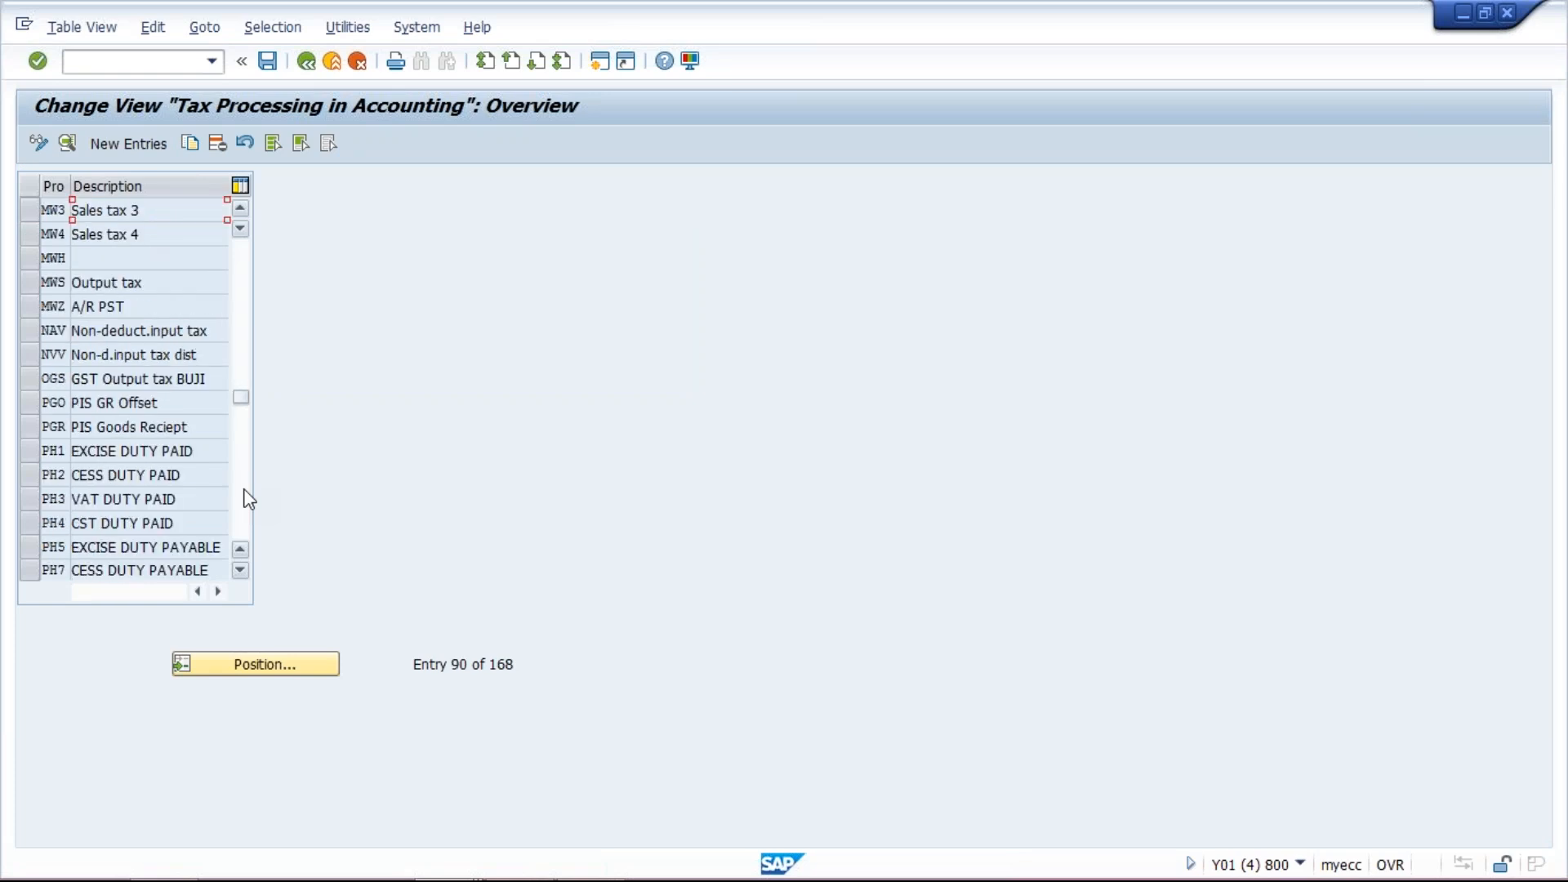
{"action": "scroll", "coordinate": [249, 500], "scroll_direction": "down", "scroll_amount": 5}
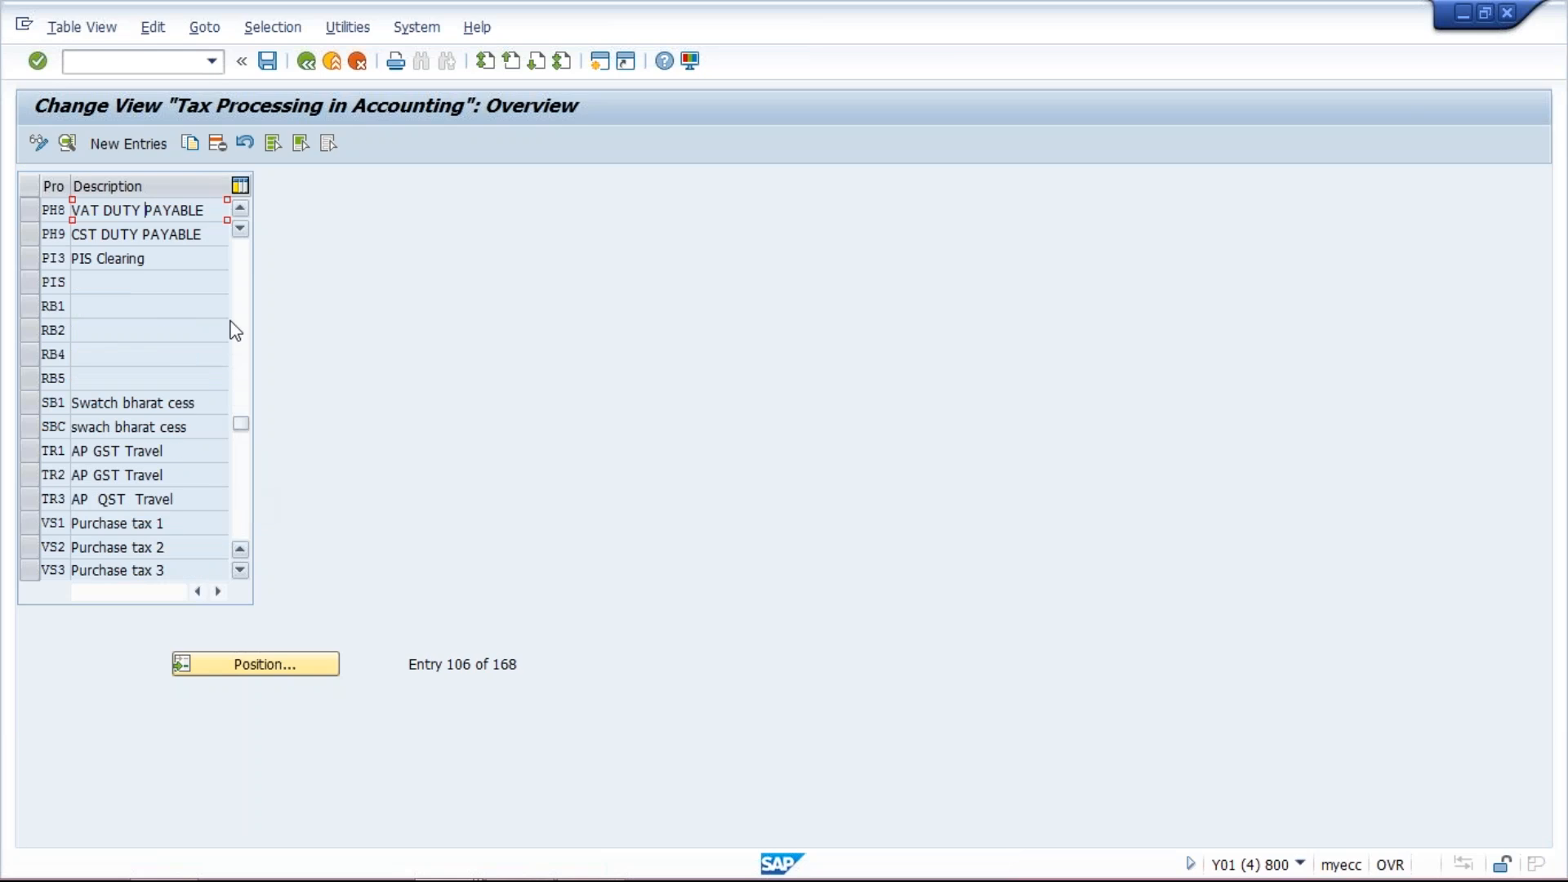
{"action": "scroll", "coordinate": [241, 307], "scroll_direction": "up", "scroll_amount": 5}
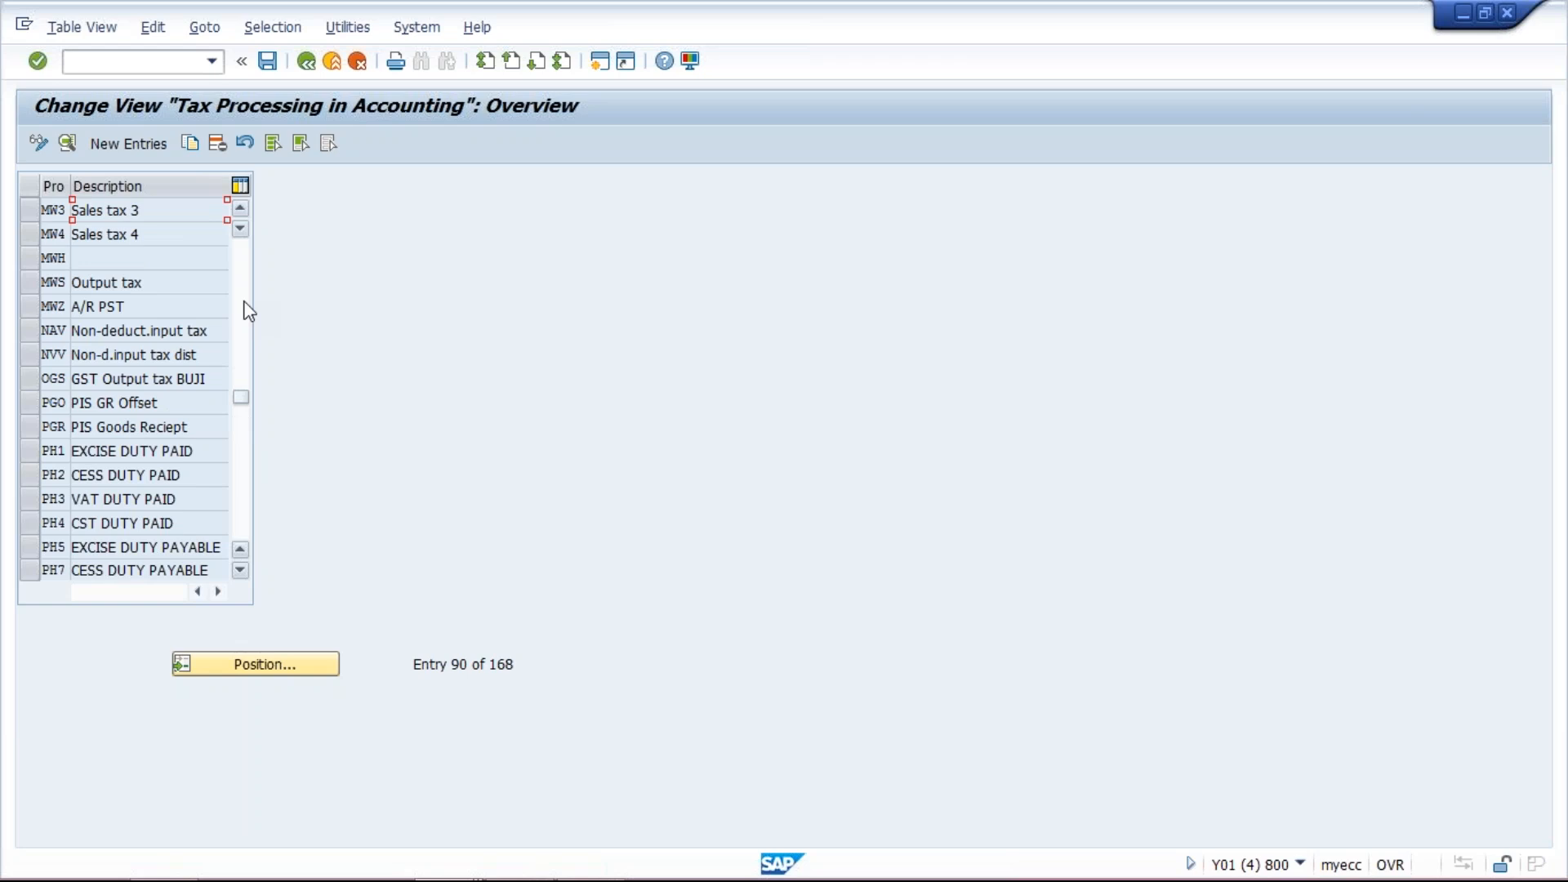
{"action": "left_click", "coordinate": [36, 284]}
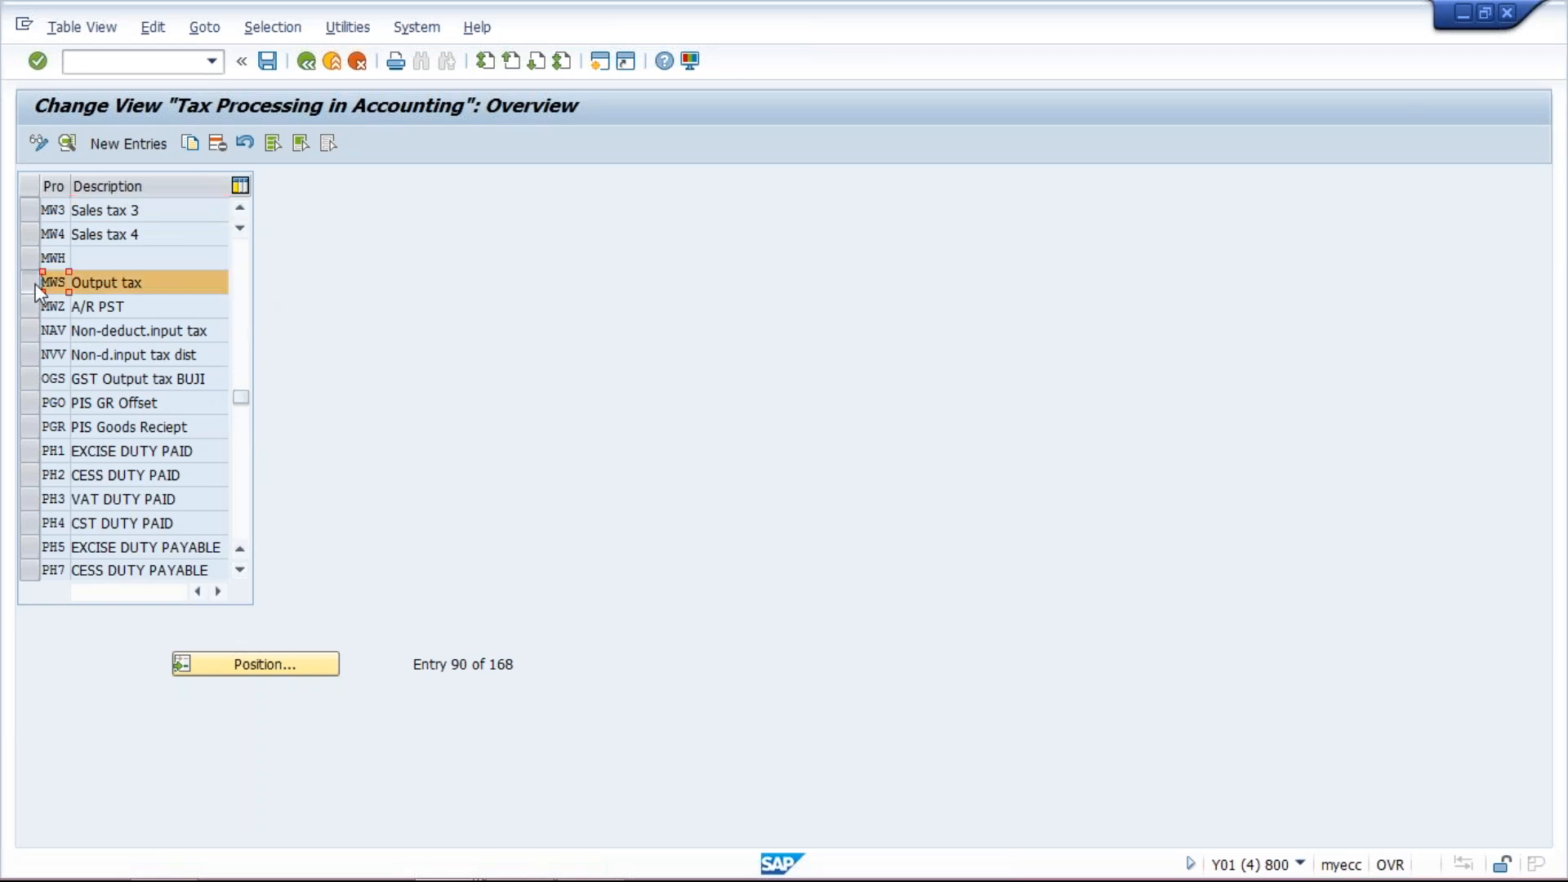
{"action": "left_click", "coordinate": [190, 144]}
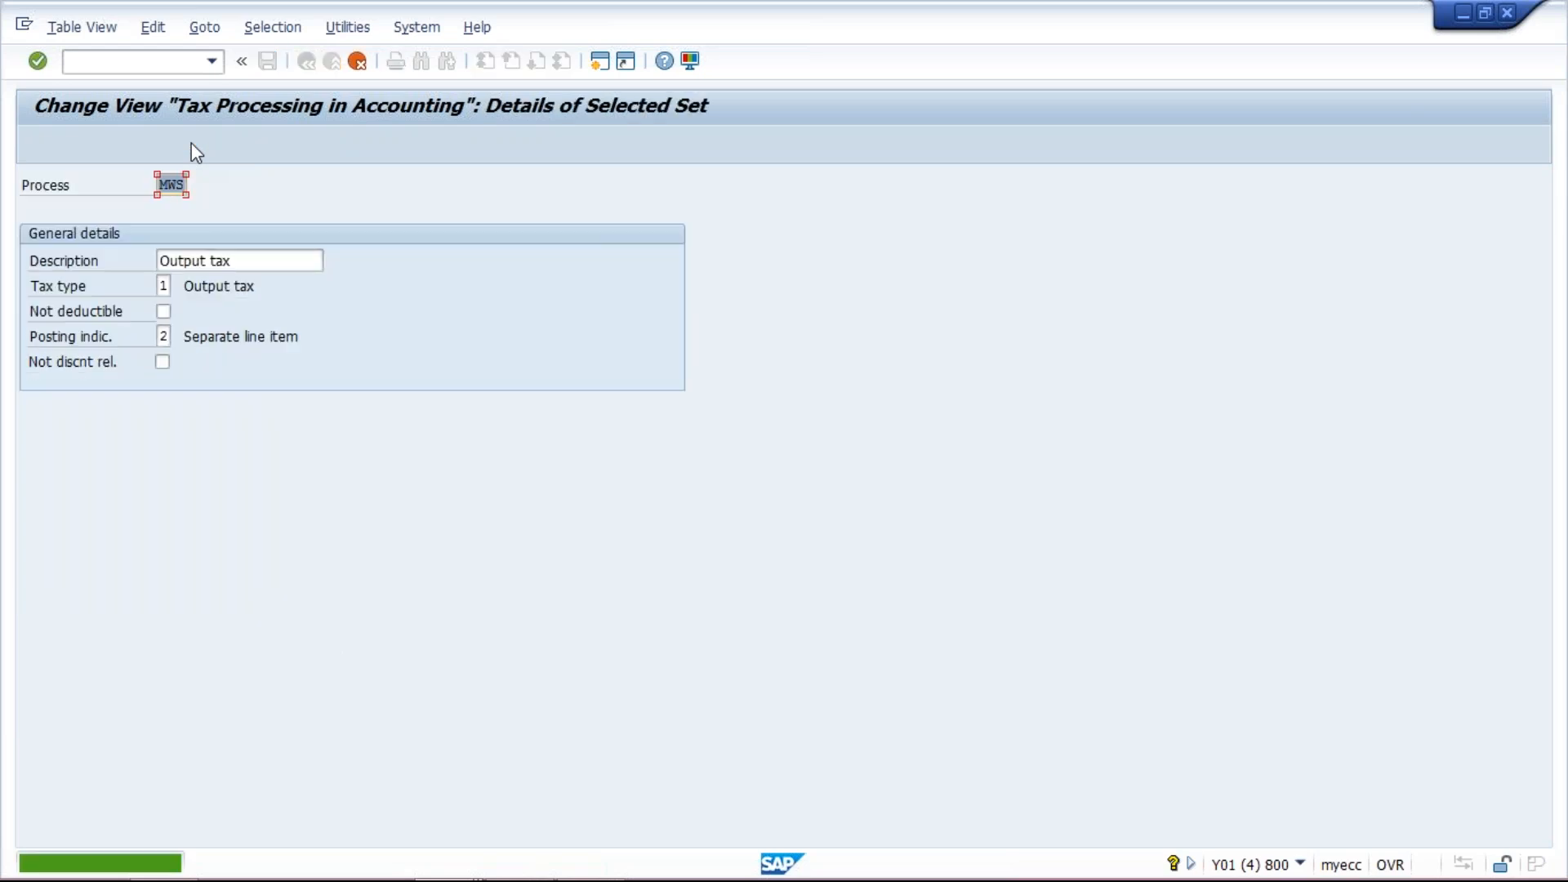
{"action": "type", "text": "GS1"}
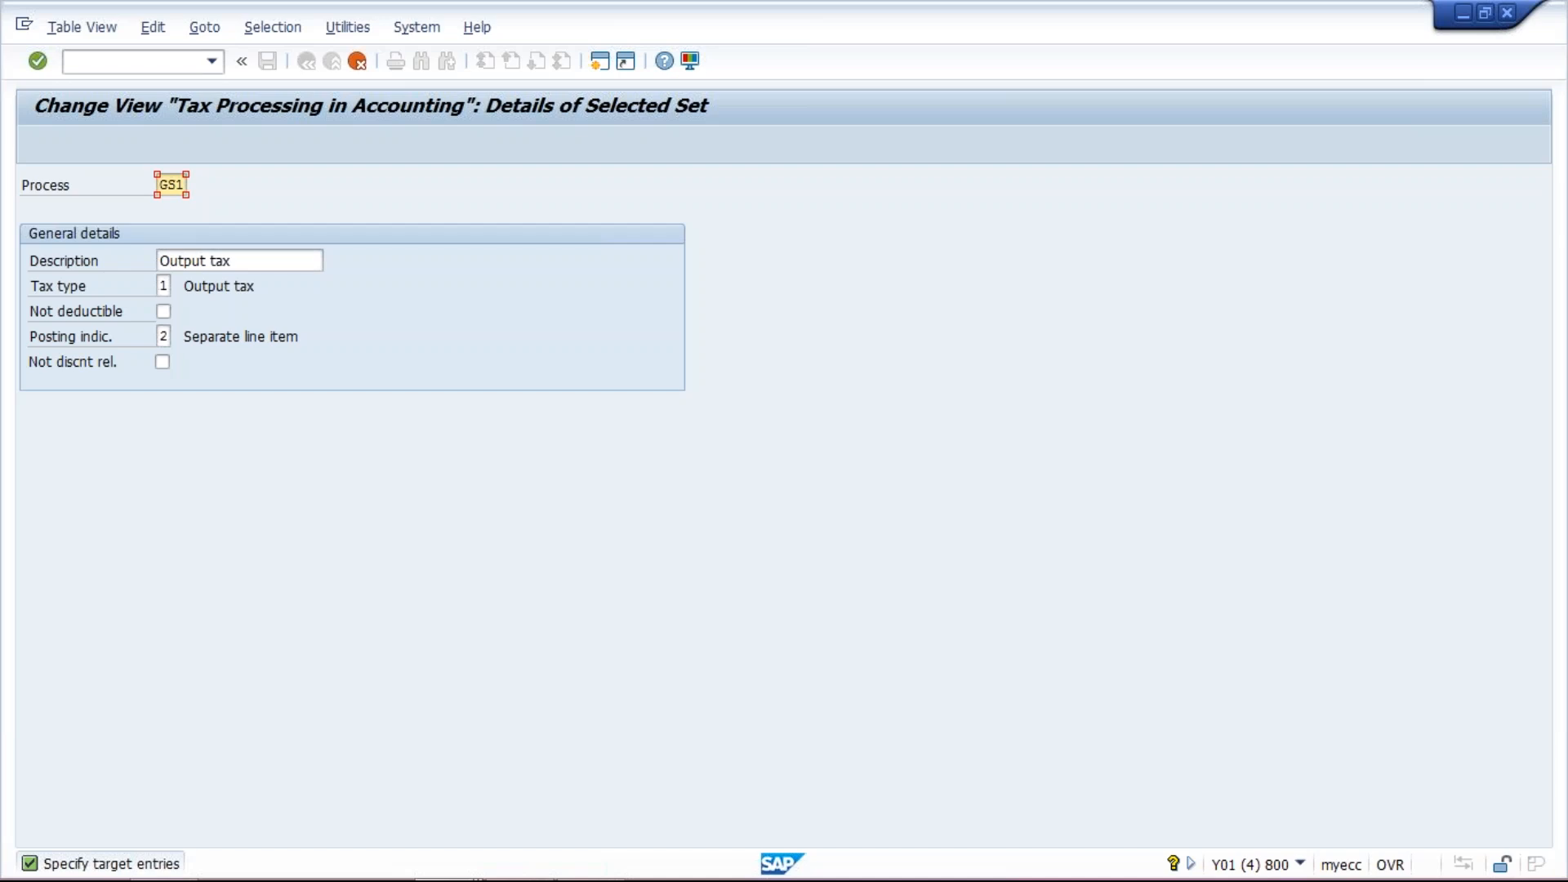
{"action": "left_click", "coordinate": [161, 259]}
{"action": "type", "text": "GST"}
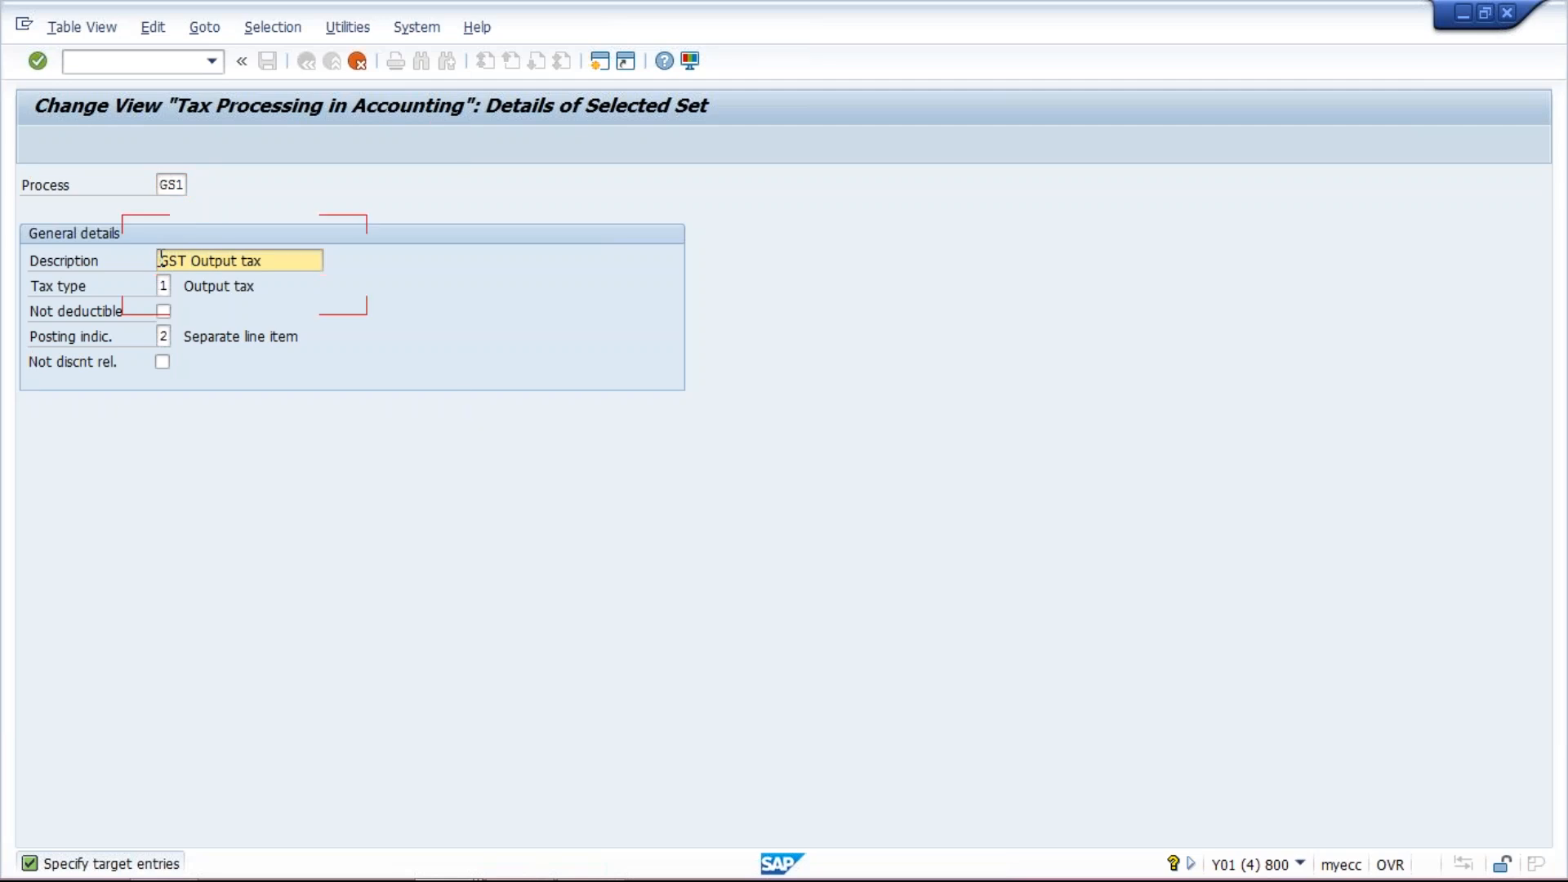
{"action": "key", "text": "Return"}
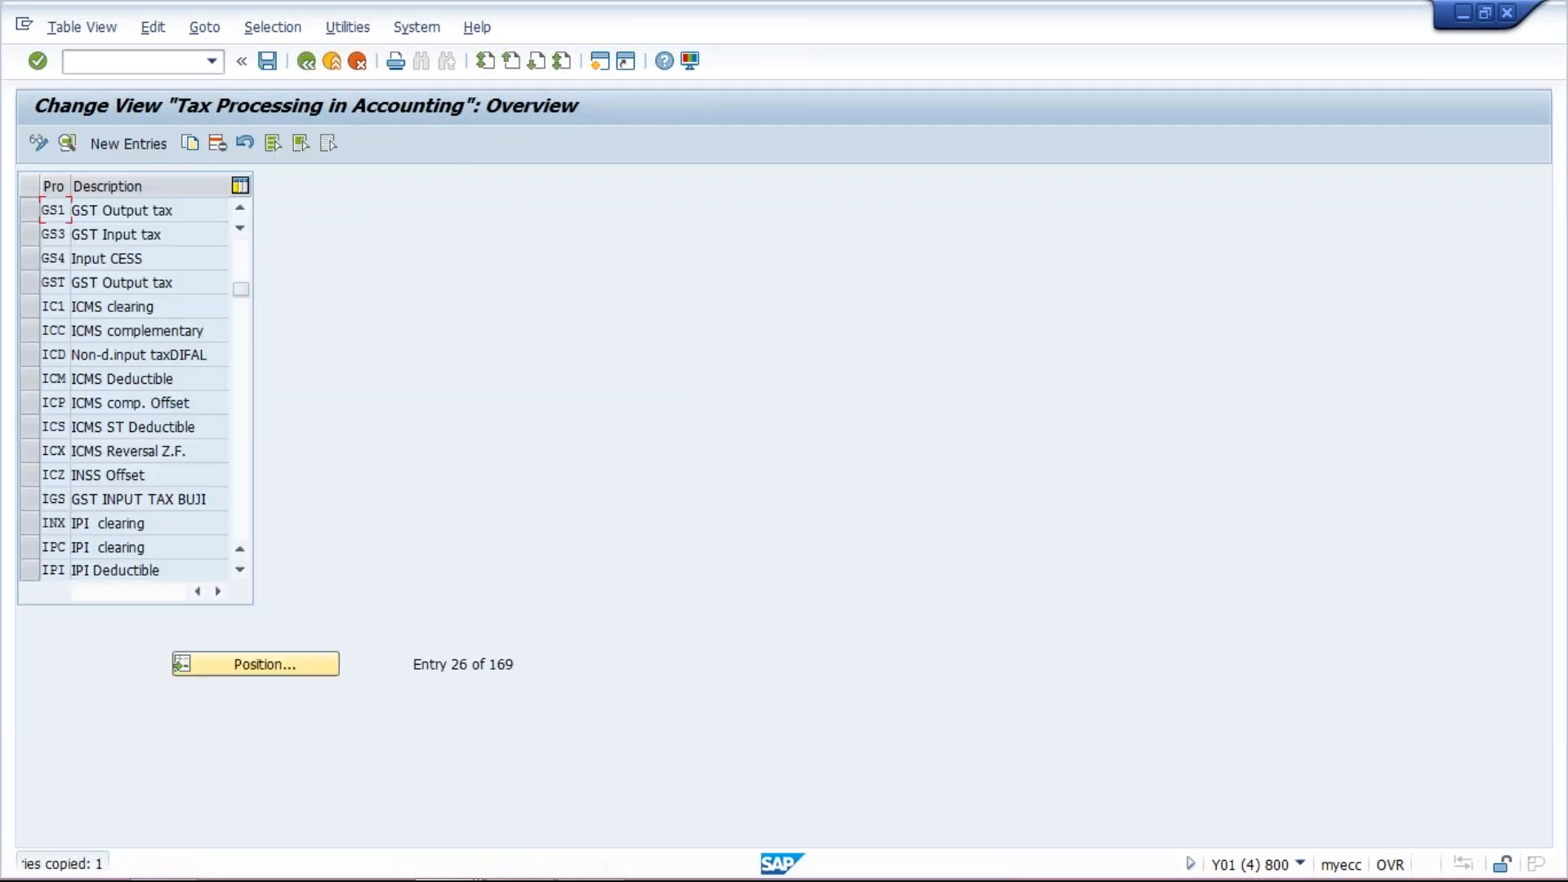
- Copy process key GS1 as new process key GS2 with description GST Output CESS and save the entries
{"action": "left_click", "coordinate": [38, 209]}
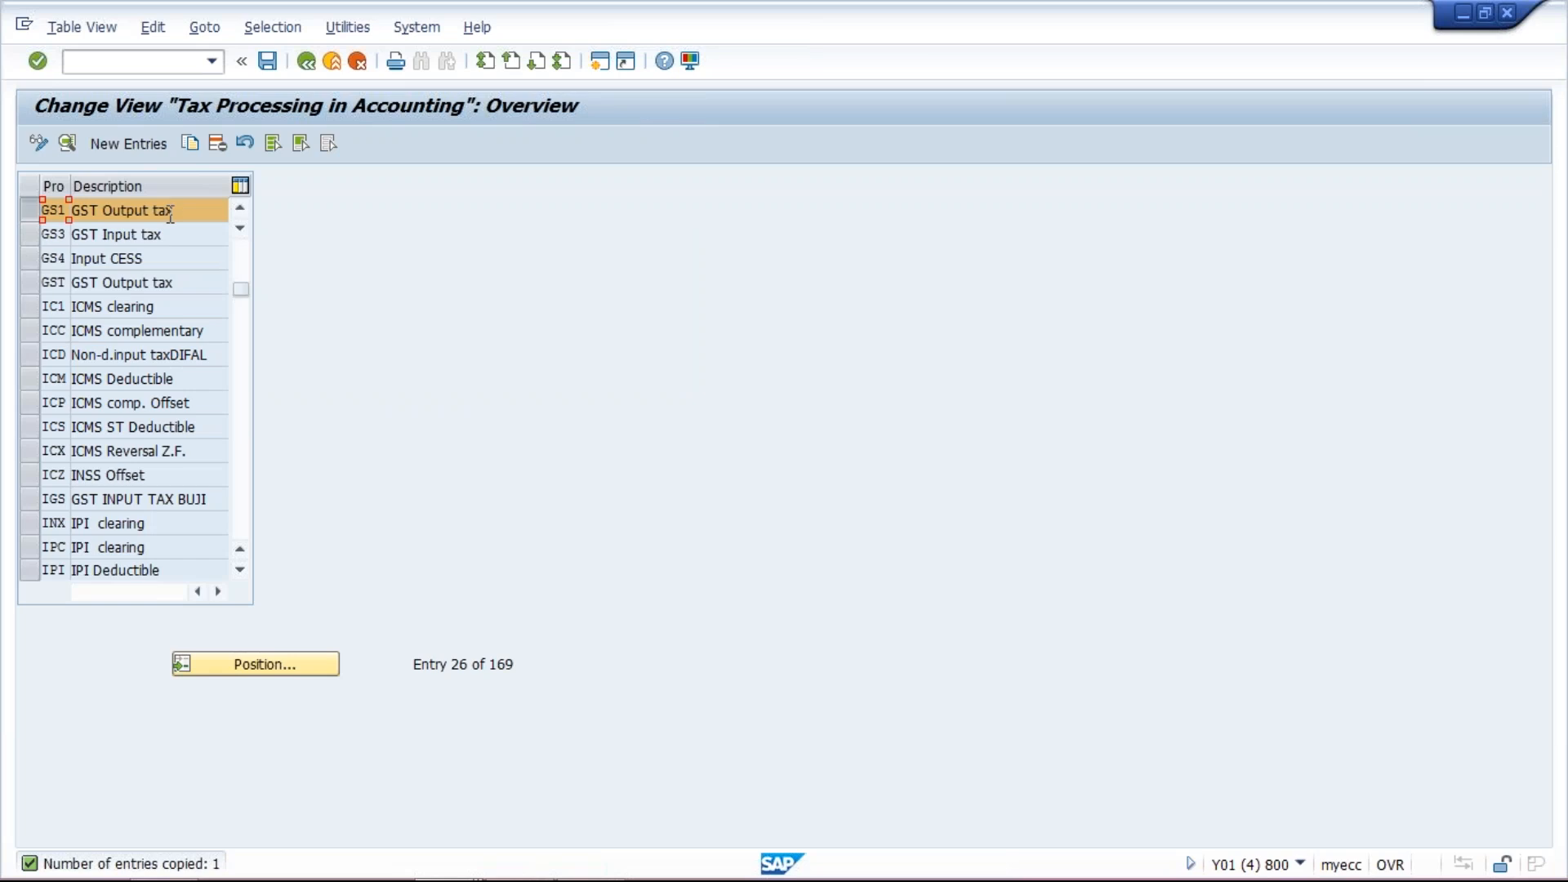
{"action": "left_click", "coordinate": [192, 149]}
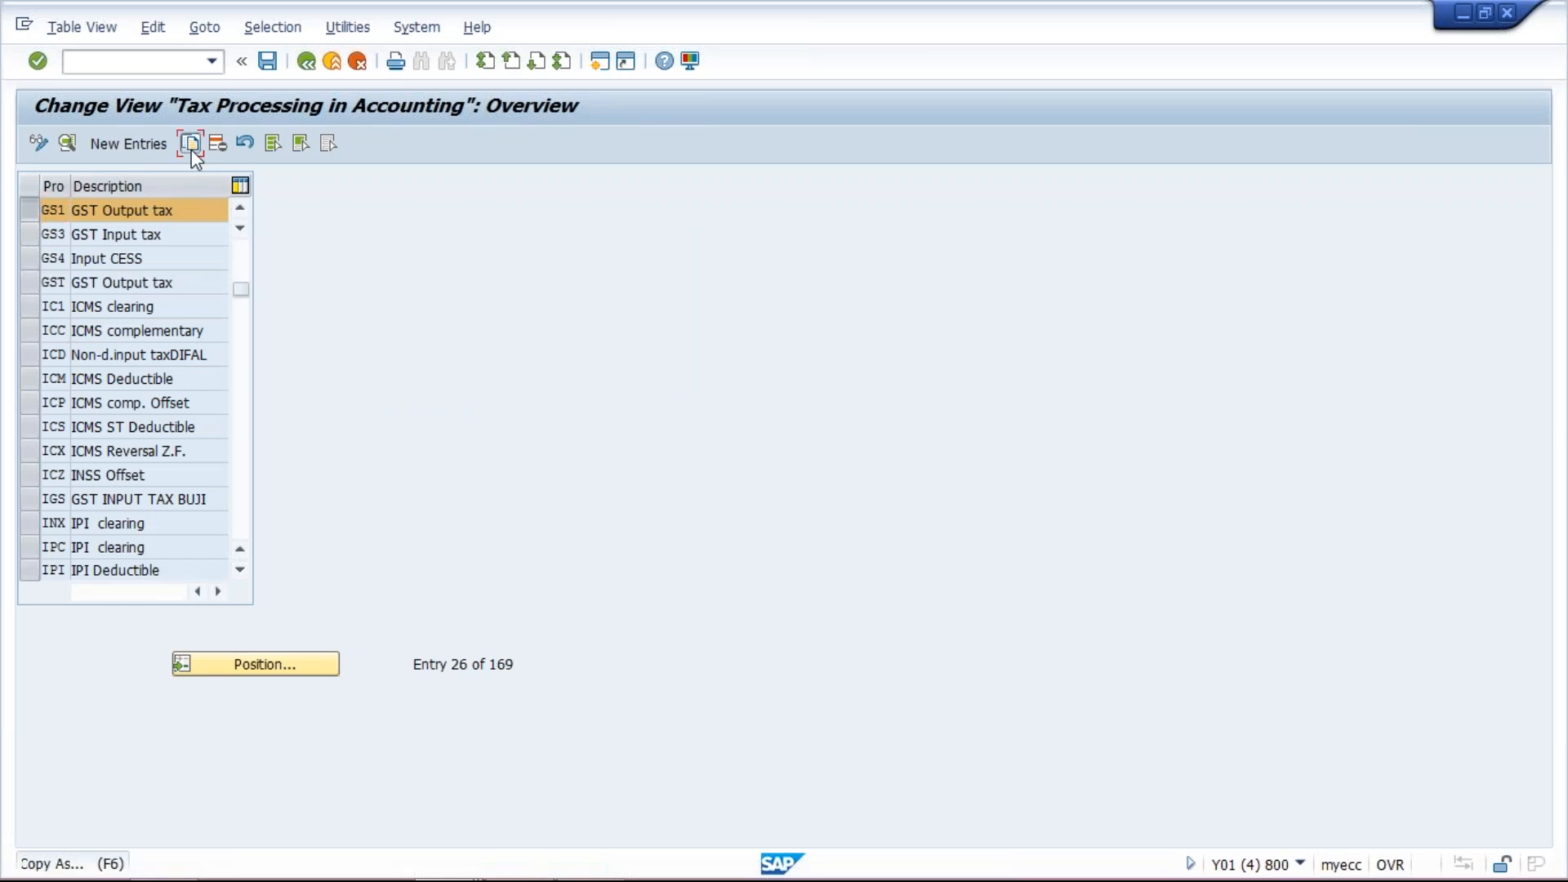
{"action": "key", "text": "Return"}
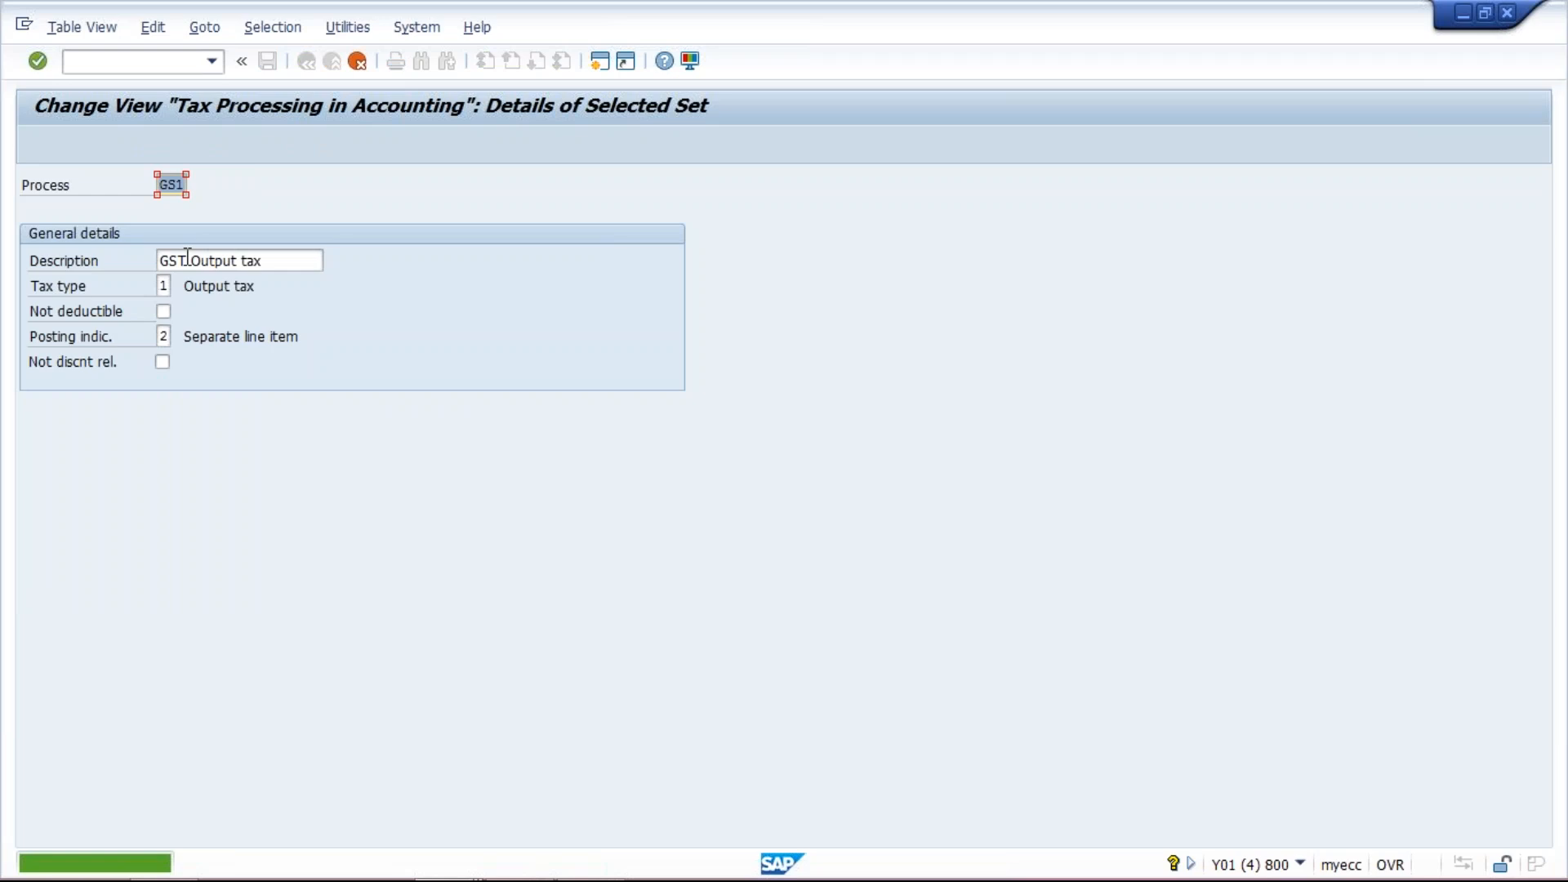
{"action": "type", "text": "GS2"}
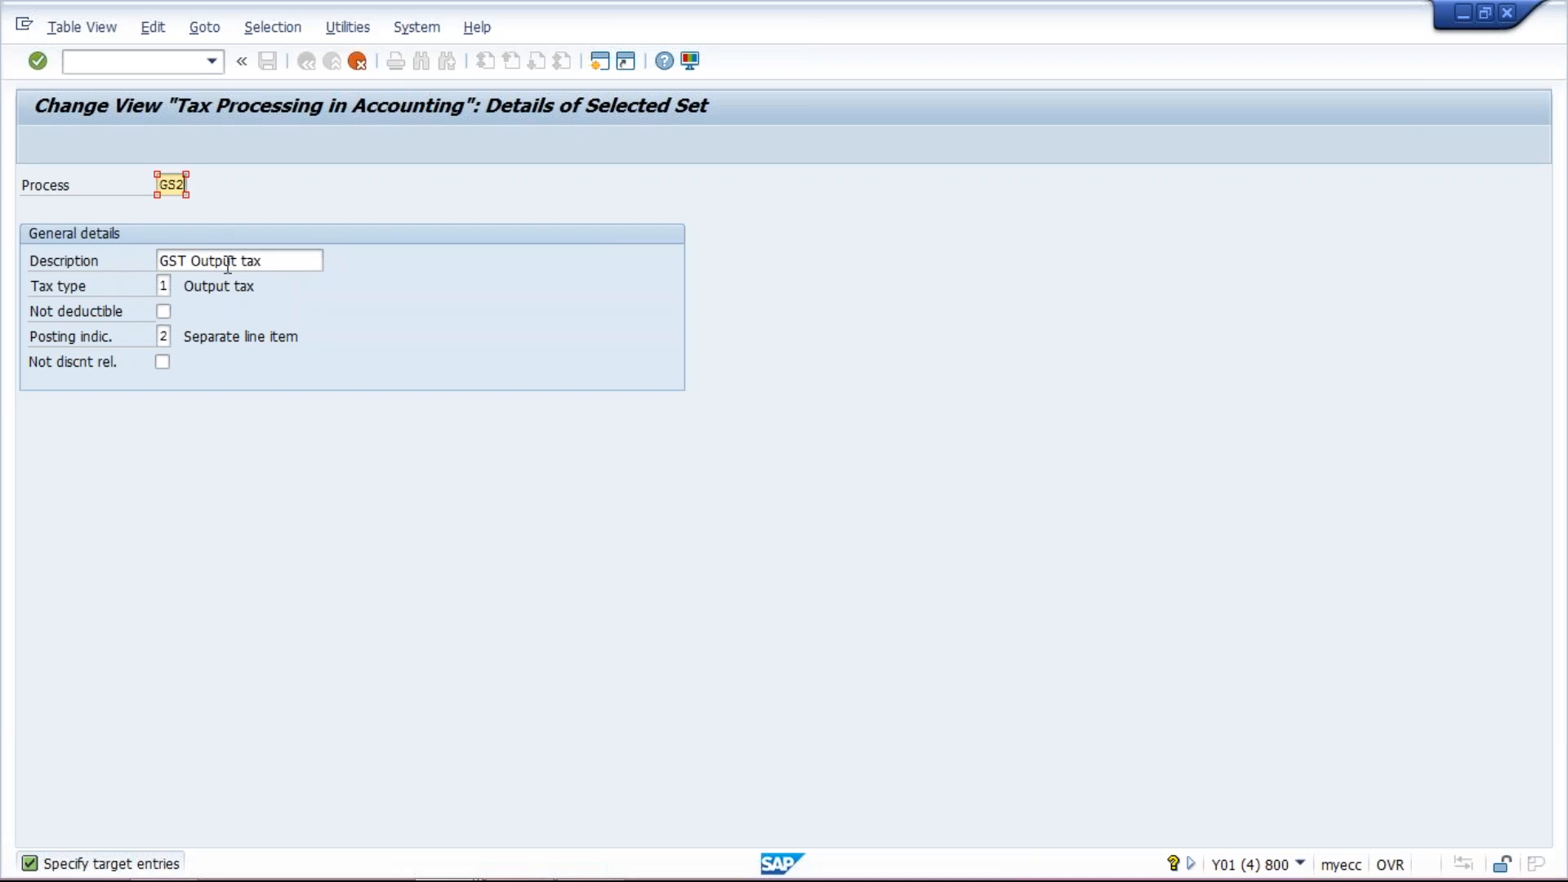
{"action": "left_click", "coordinate": [191, 259]}
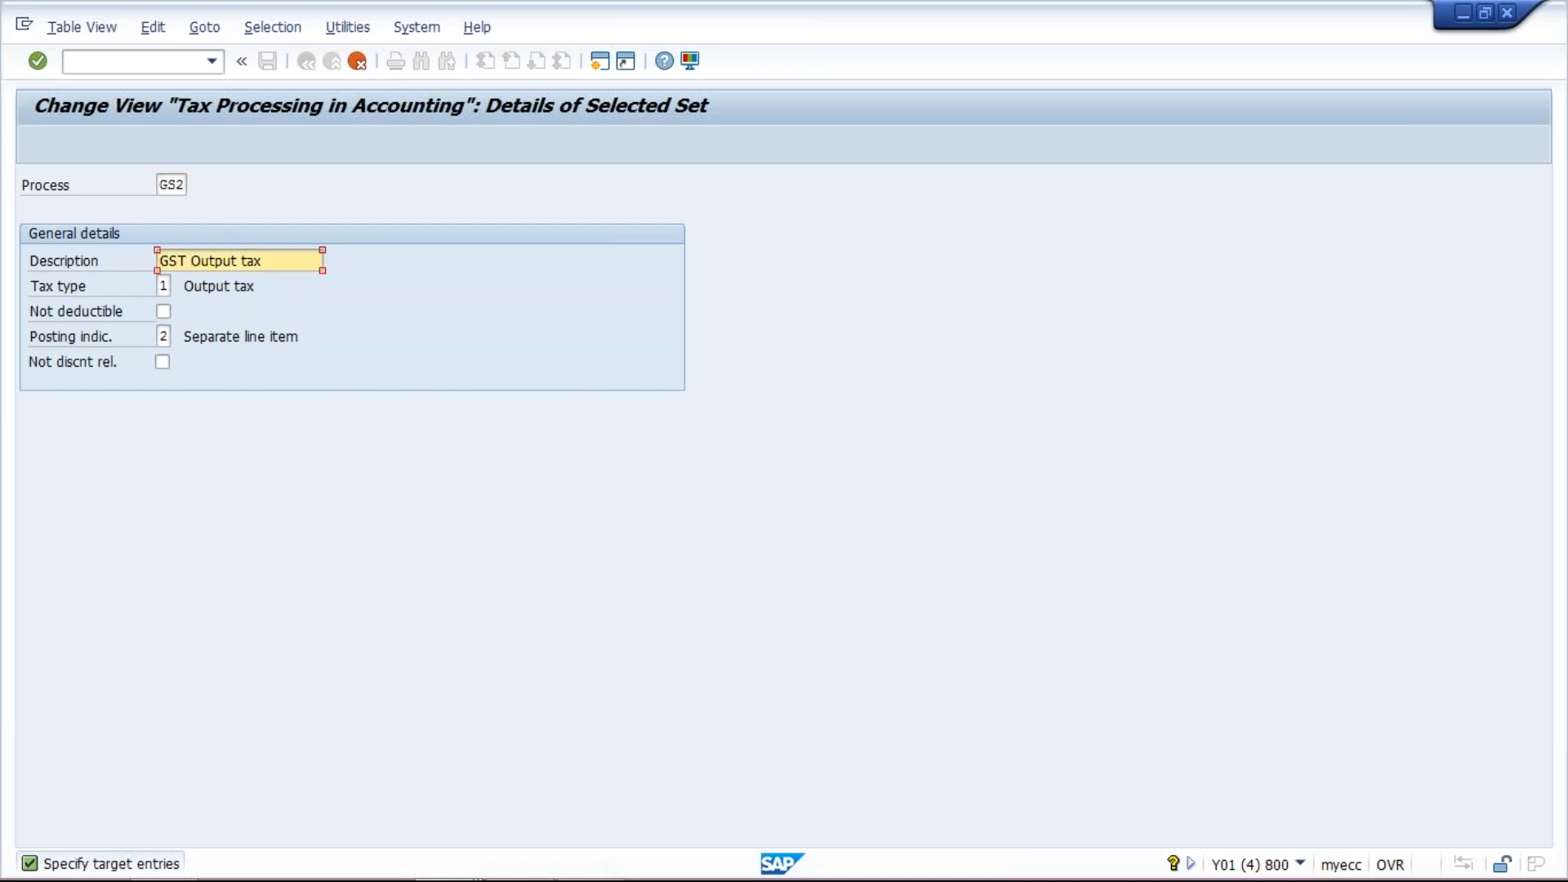
{"action": "left_click", "coordinate": [279, 257]}
{"action": "key", "text": "BackSpace"}
{"action": "key", "text": "BackSpace"}
{"action": "key", "text": "BackSpace"}
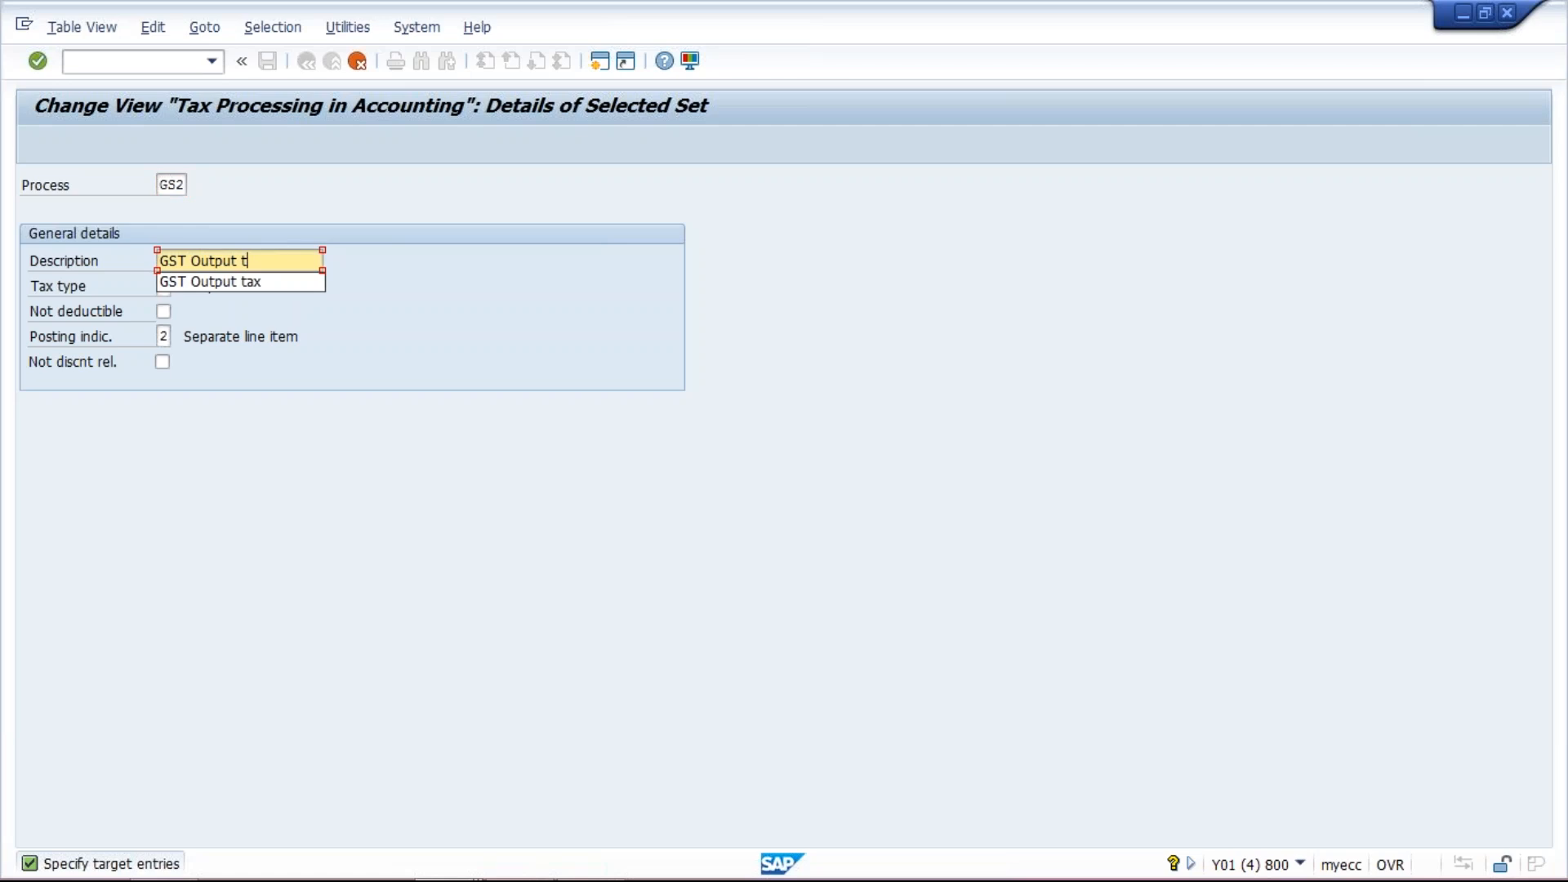
{"action": "type", "text": "CESS"}
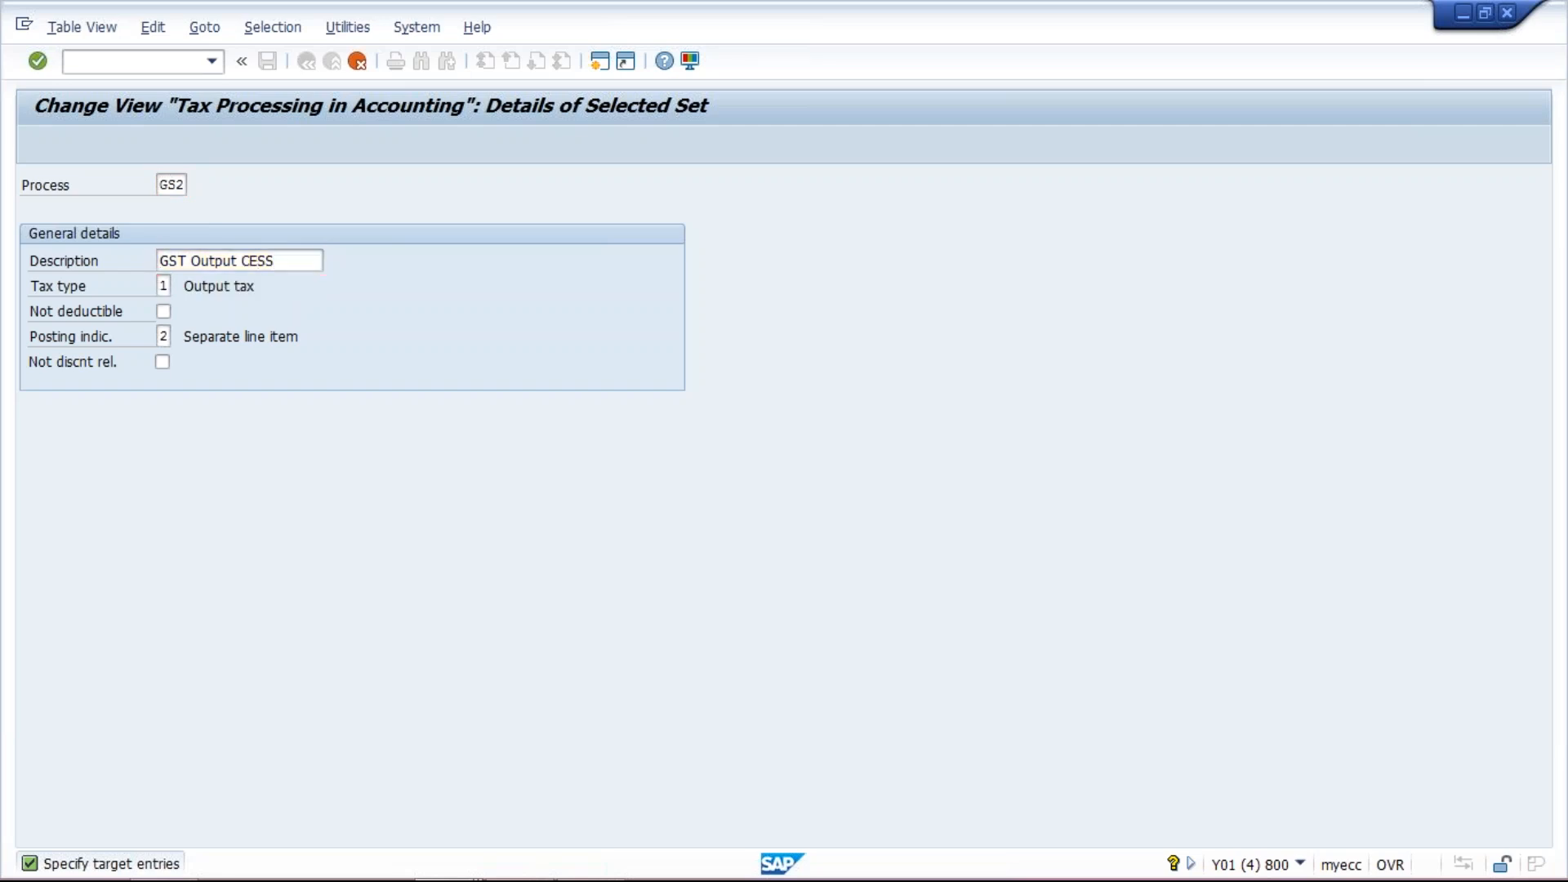
{"action": "key", "text": "Return"}
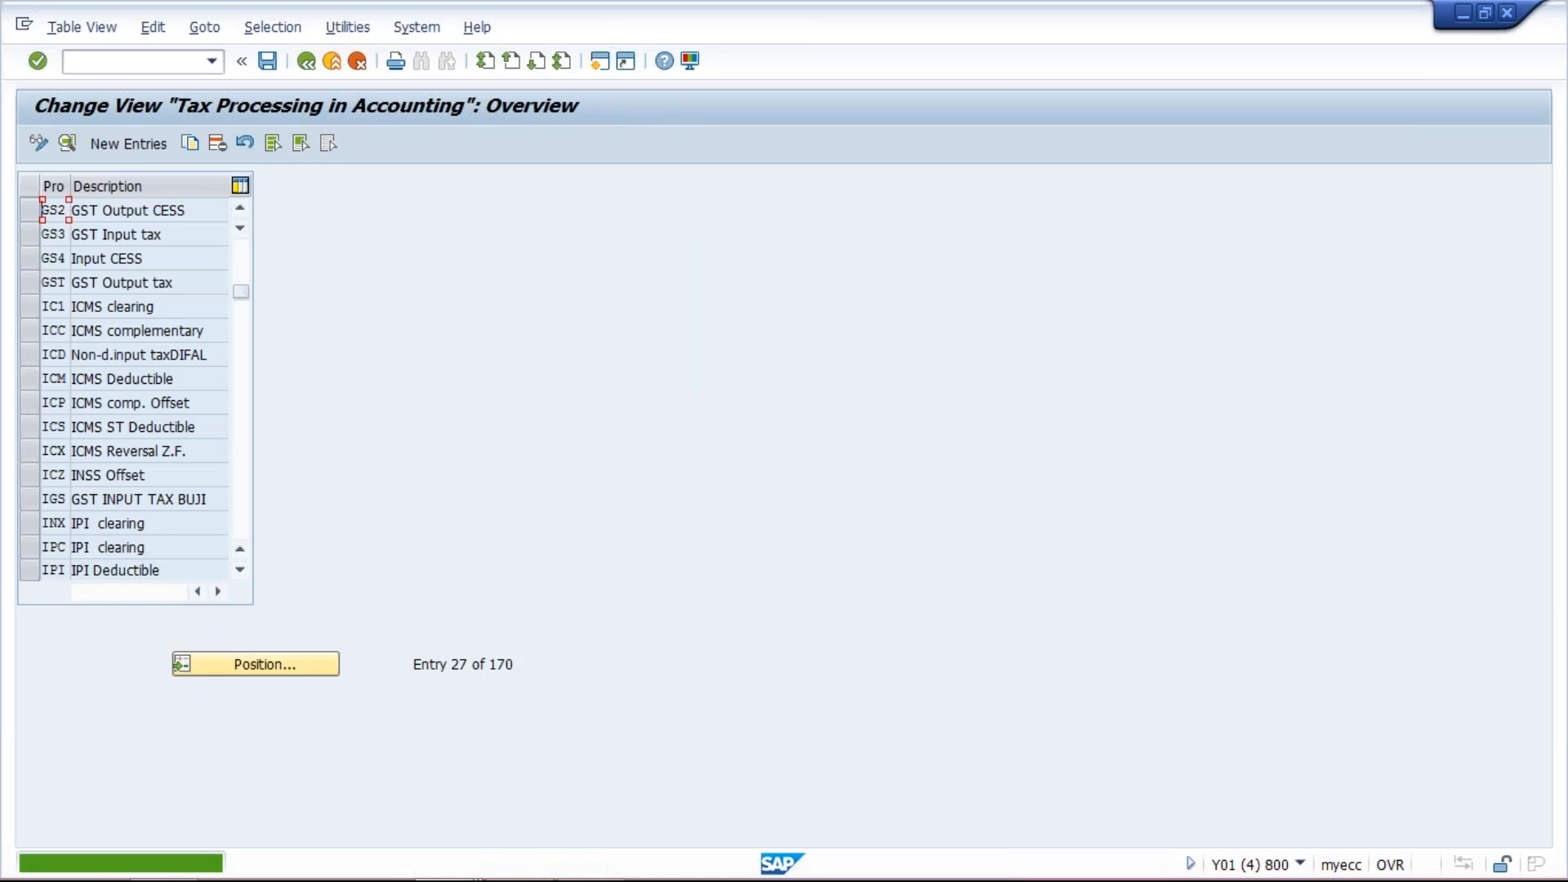
{"action": "key", "text": "ctrl+s"}
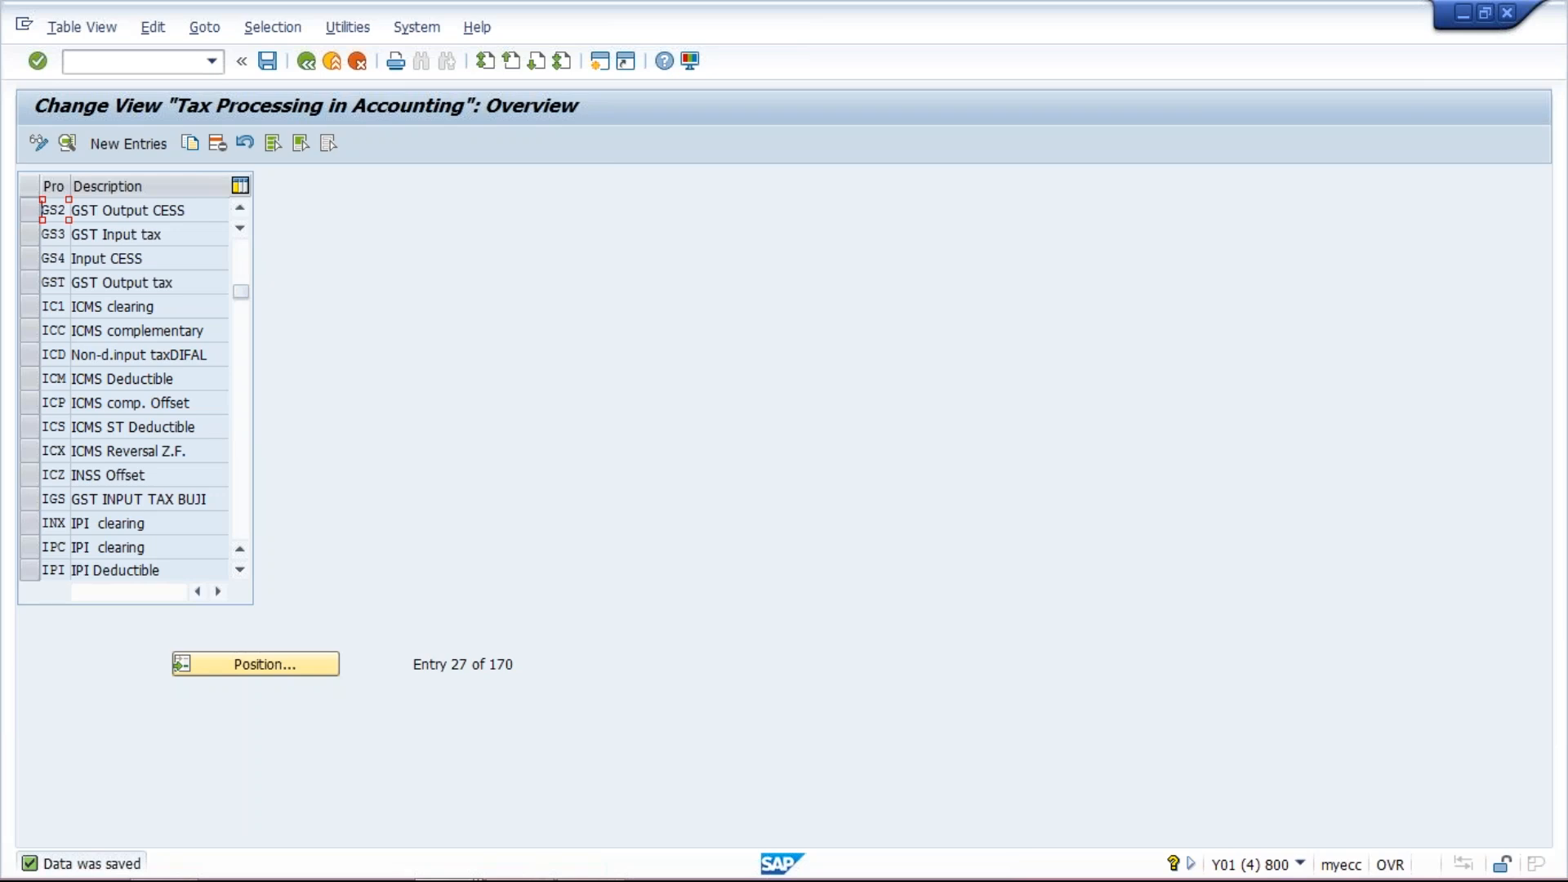
- Open automatic tax postings (OB40) and the account rules of process key GS1 for chart of accounts TM01
{"action": "left_click", "coordinate": [103, 66]}
{"action": "type", "text": "/NOB40"}
{"action": "key", "text": "Return"}
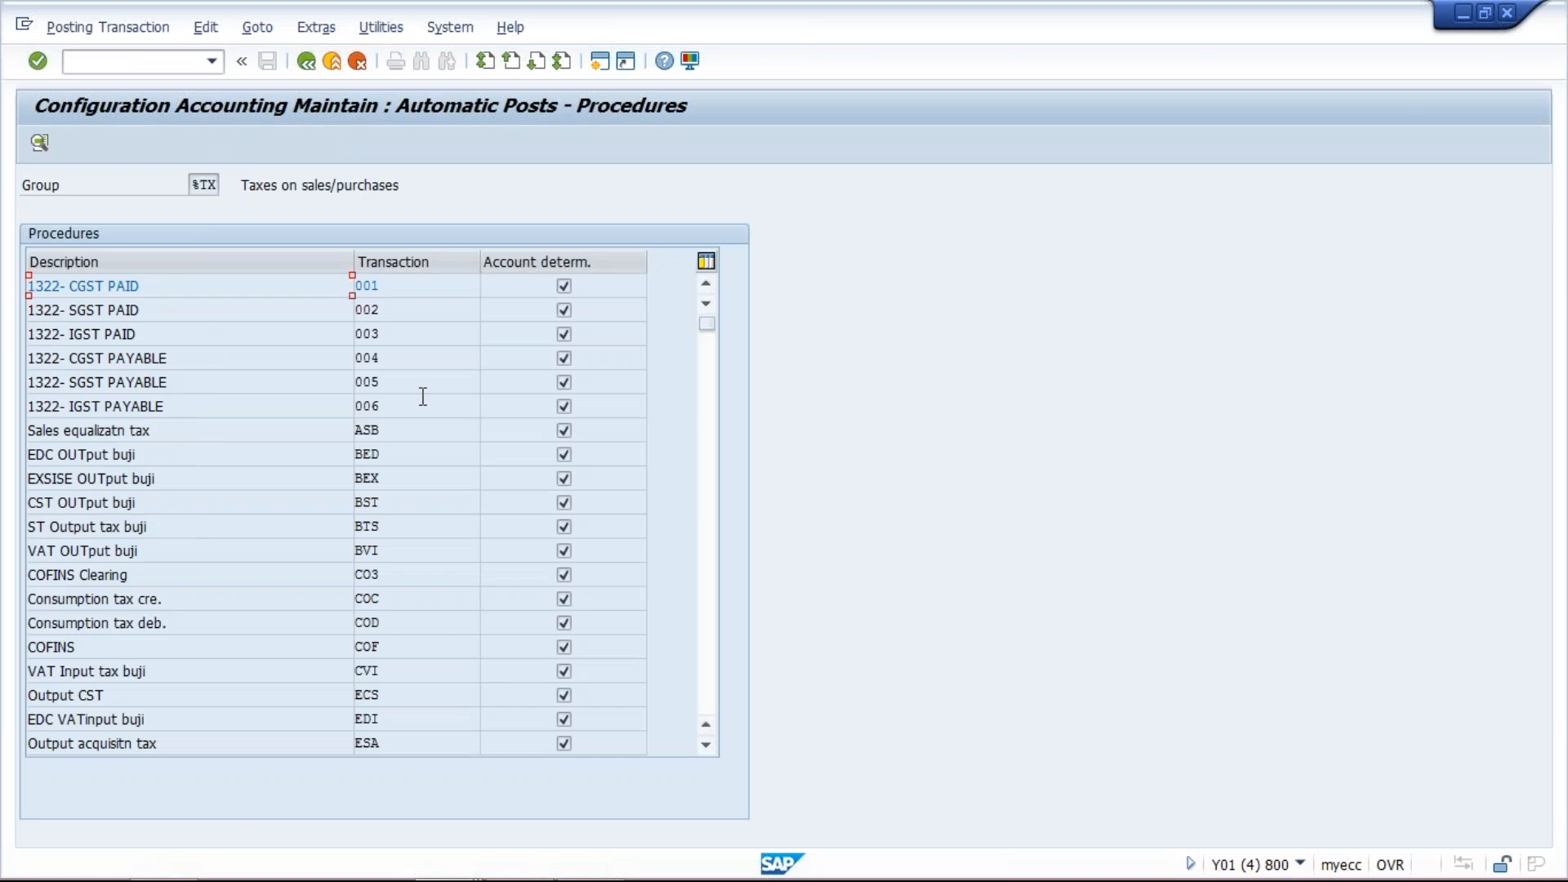
{"action": "left_click", "coordinate": [709, 511]}
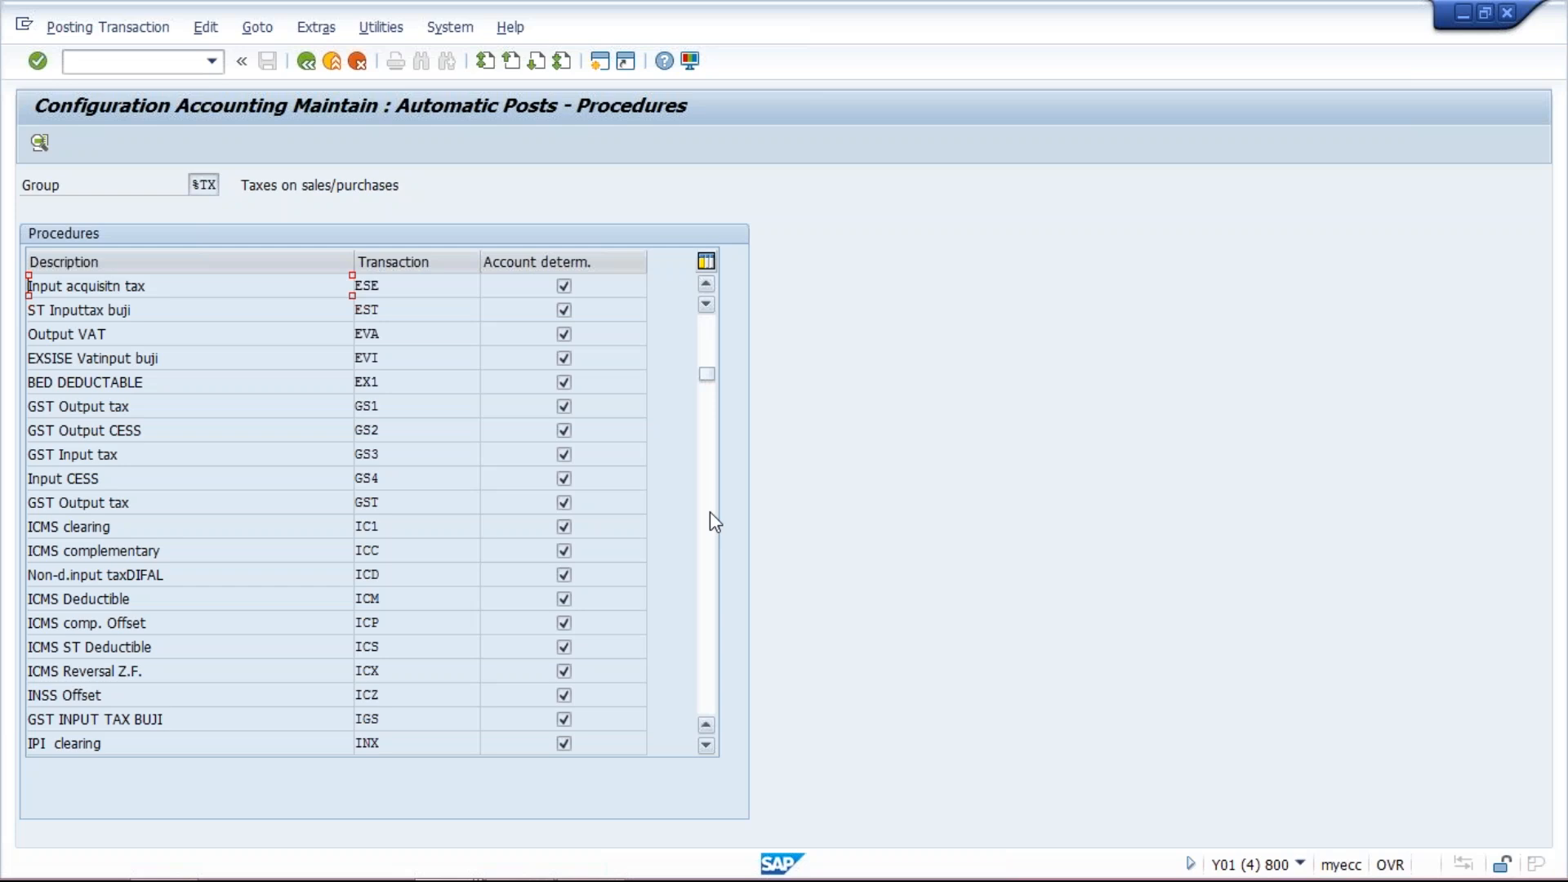
{"action": "left_click", "coordinate": [416, 407]}
{"action": "left_click", "coordinate": [417, 430]}
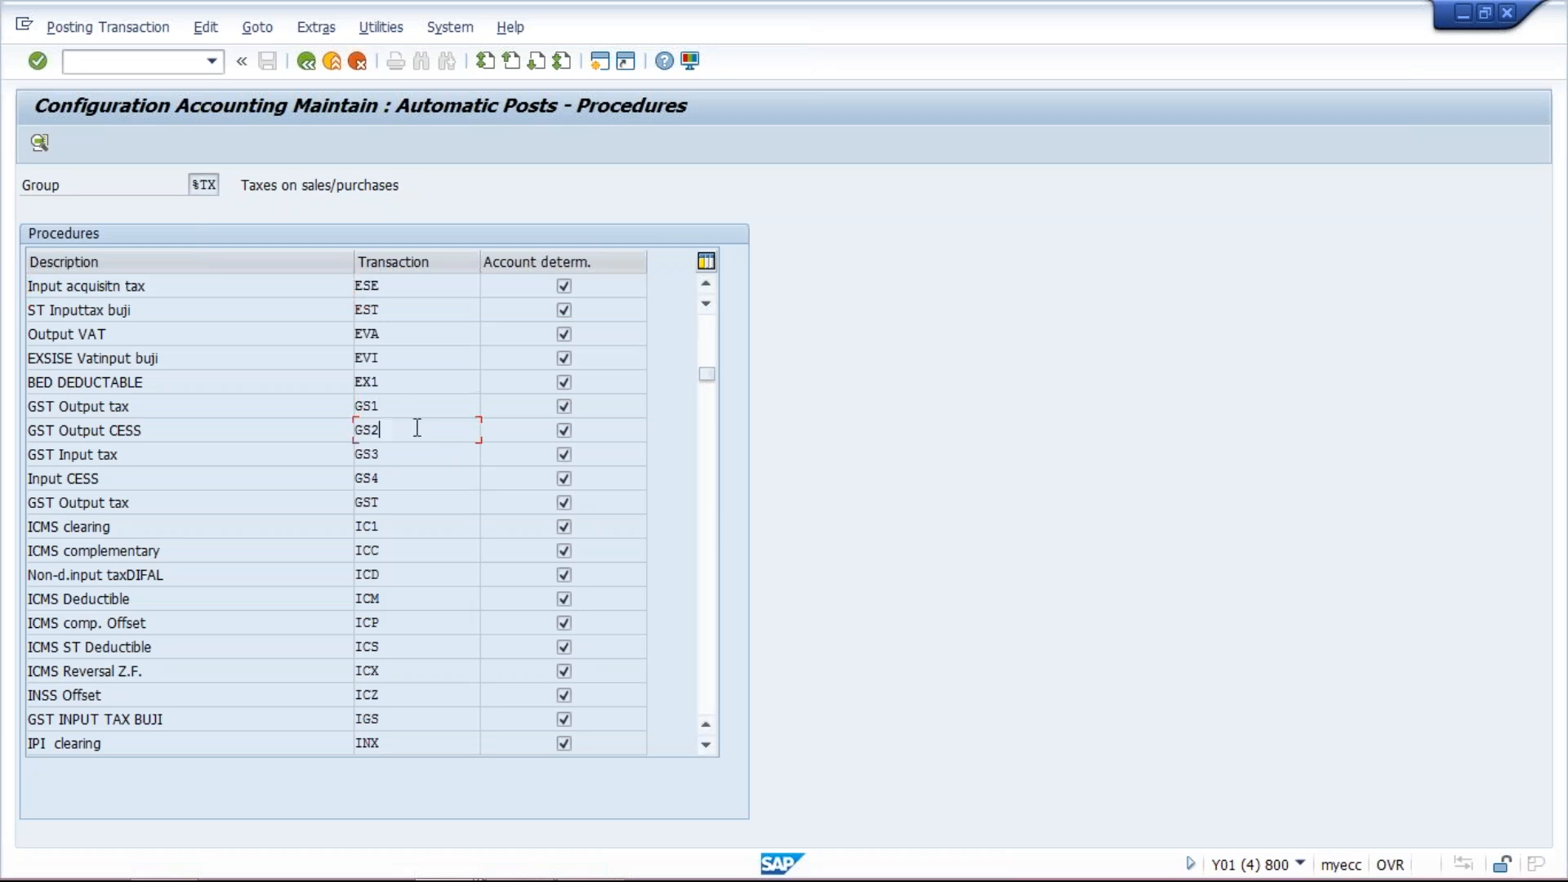
{"action": "left_click", "coordinate": [423, 455]}
{"action": "left_click", "coordinate": [430, 477]}
{"action": "left_click", "coordinate": [40, 143]}
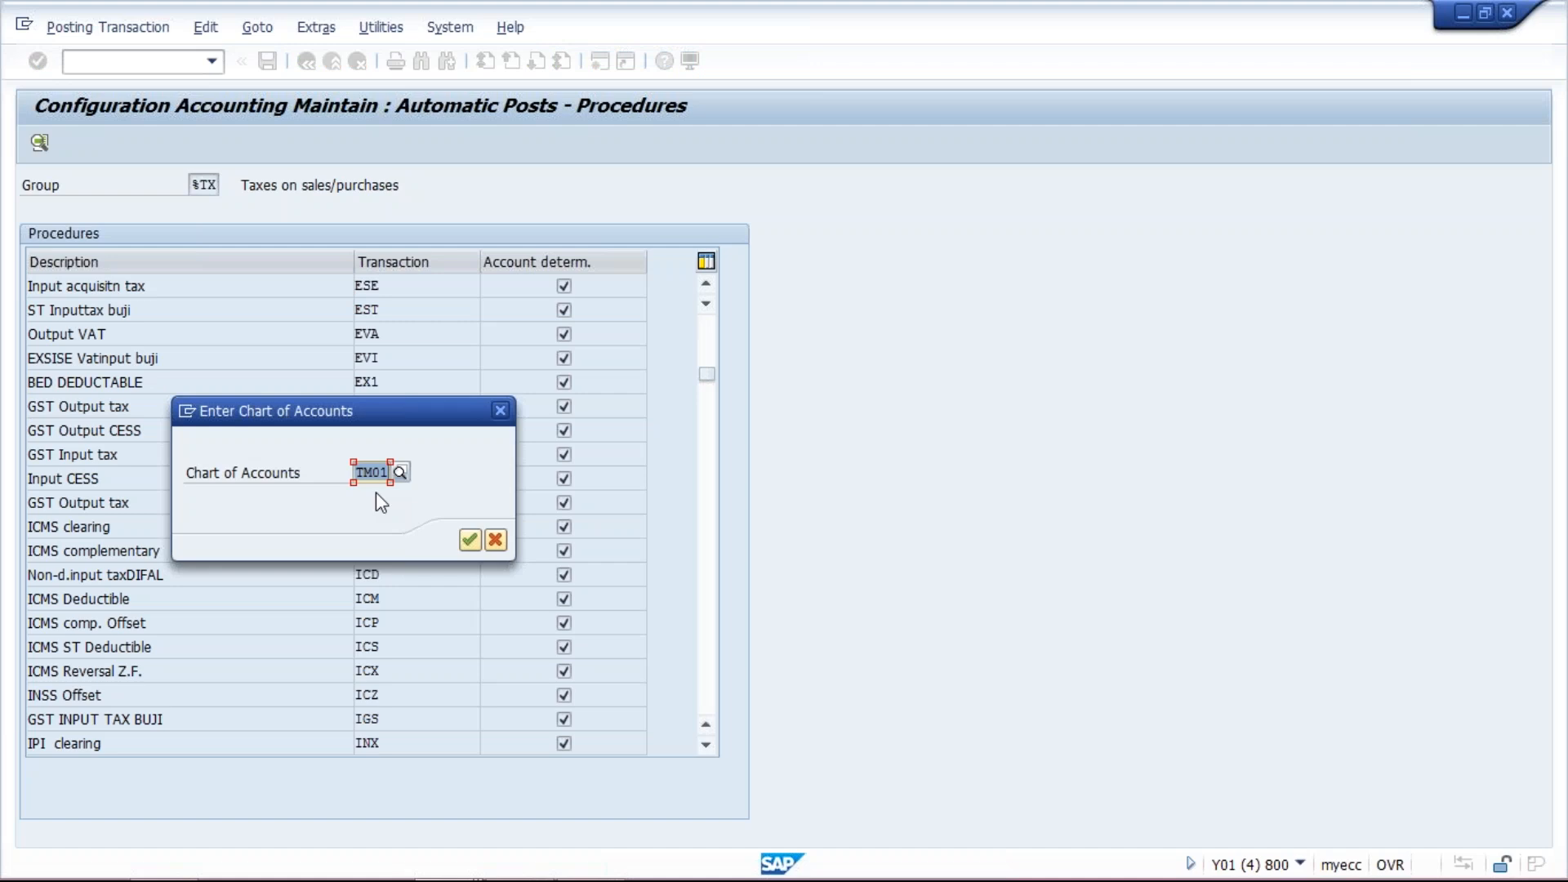
{"action": "key", "text": "Return"}
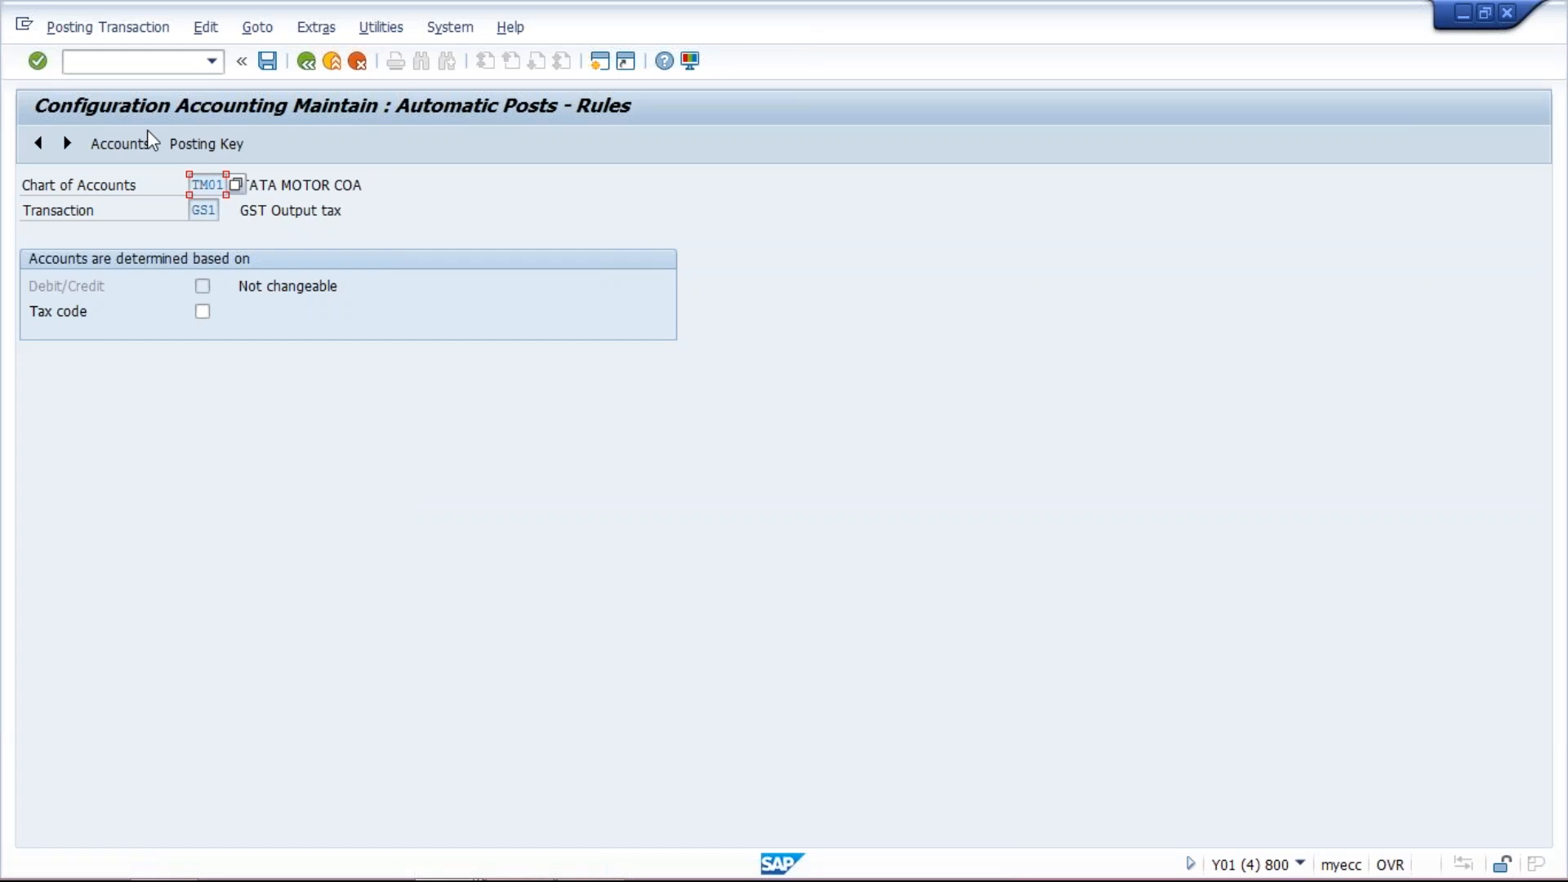
- Save GS1's rules and set its posting keys to debit 40 and credit 50, saving to the customizing request
{"action": "left_click", "coordinate": [268, 62]}
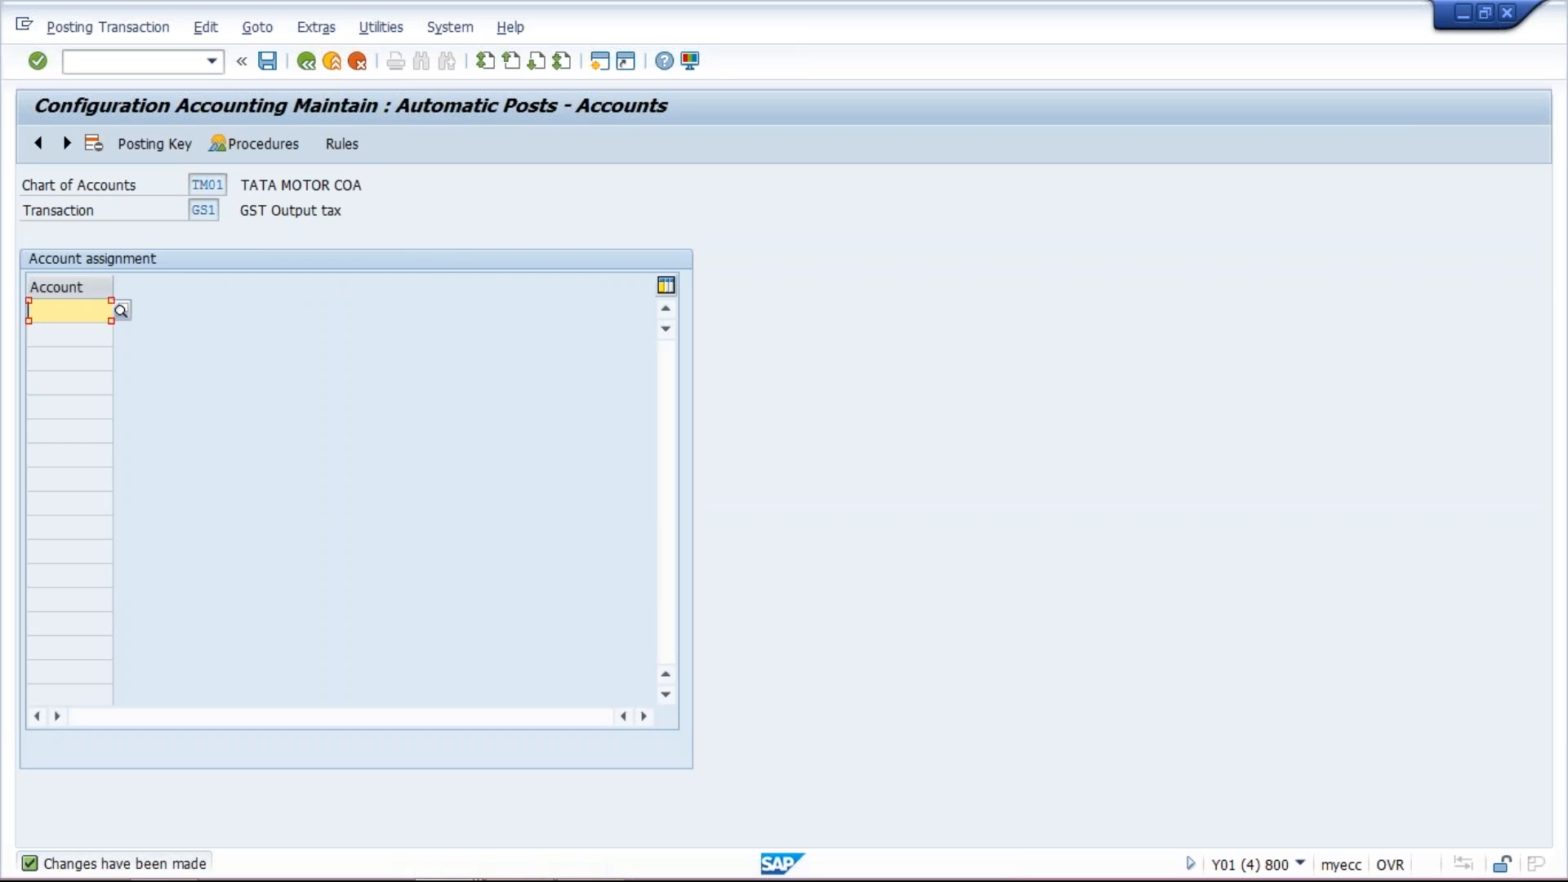
{"action": "left_click", "coordinate": [174, 144]}
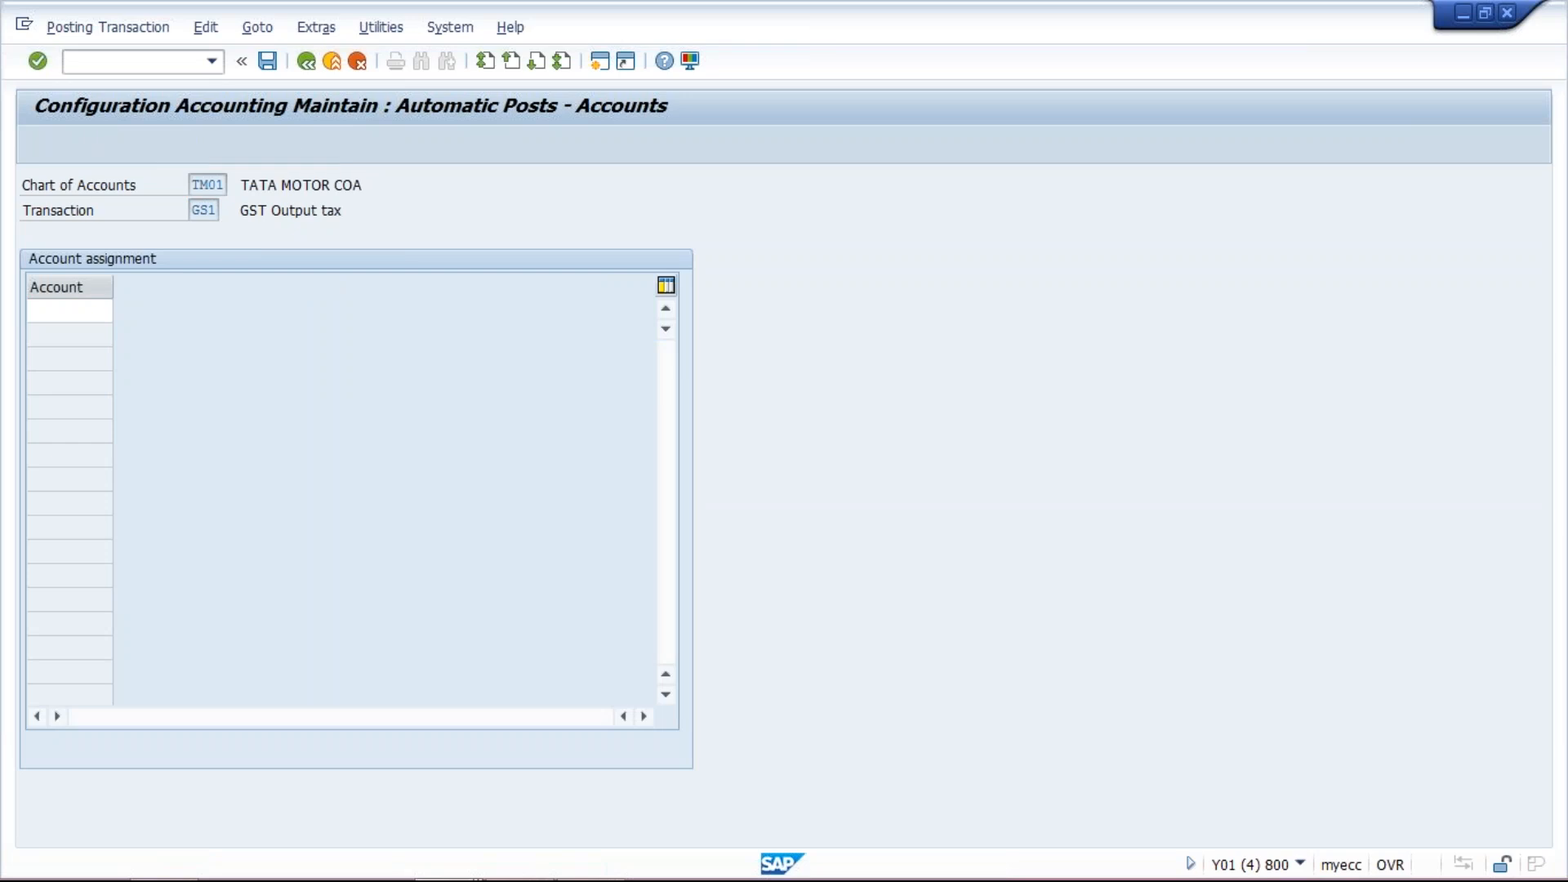
{"action": "type", "text": "40"}
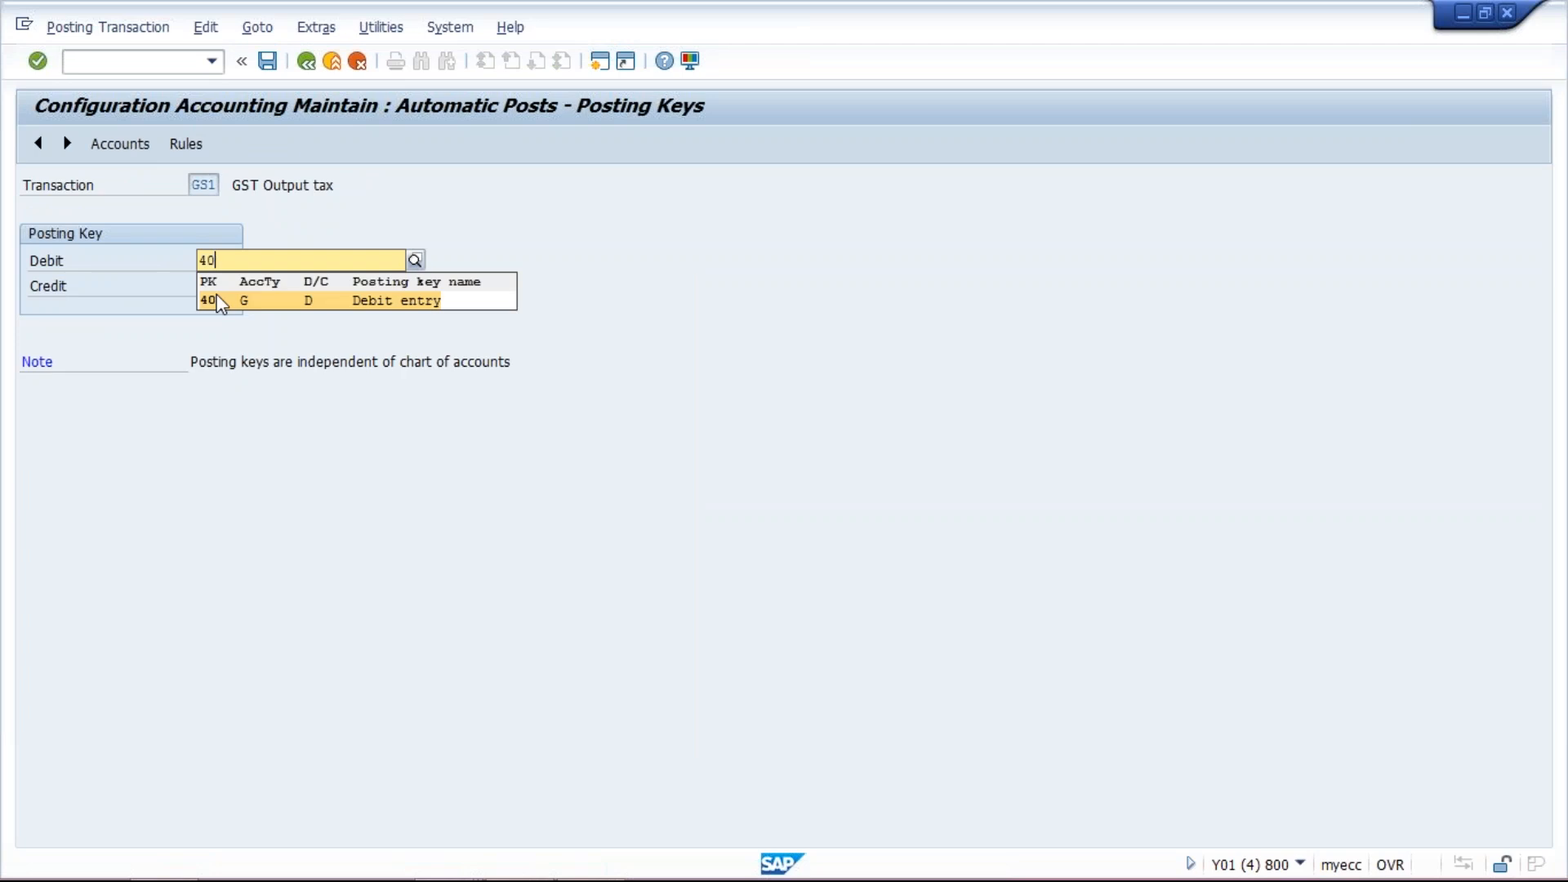
{"action": "left_click", "coordinate": [219, 300]}
{"action": "left_click", "coordinate": [208, 286]}
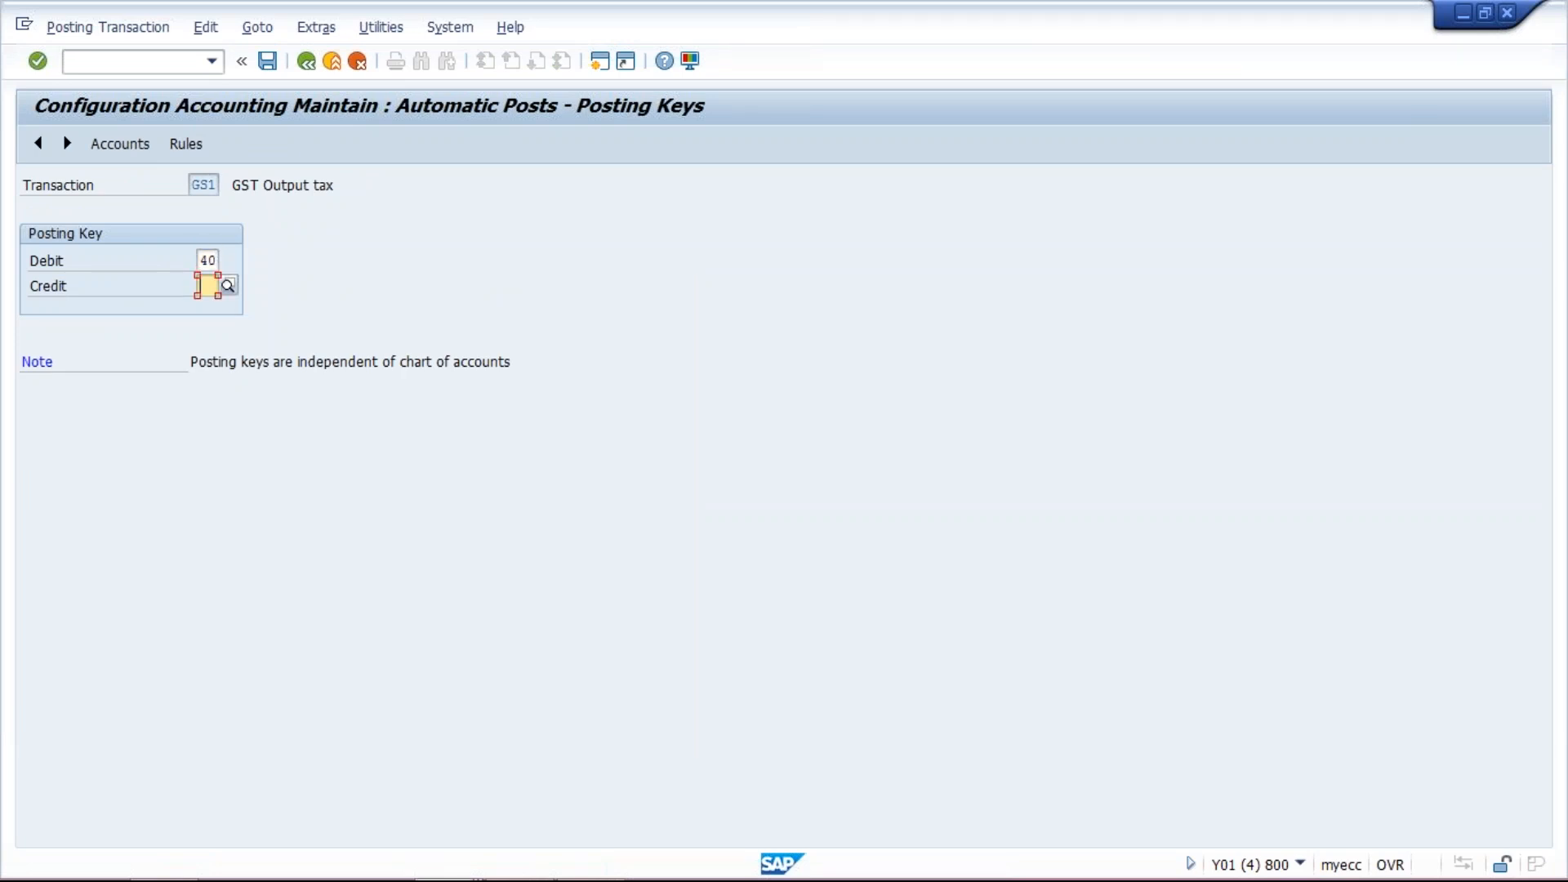
{"action": "type", "text": "50"}
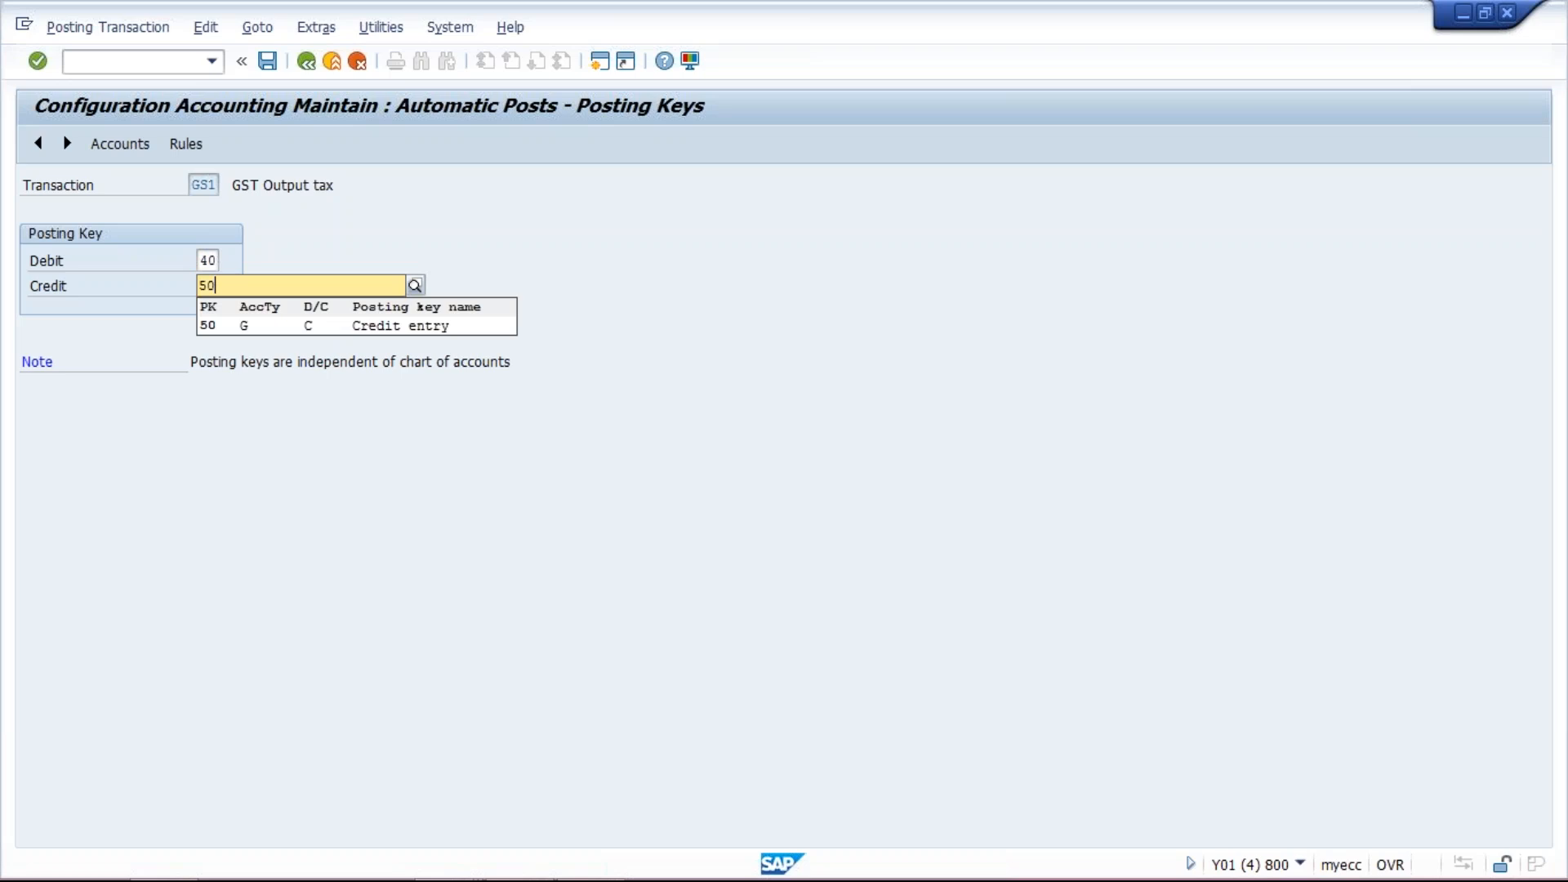
{"action": "left_click", "coordinate": [244, 330]}
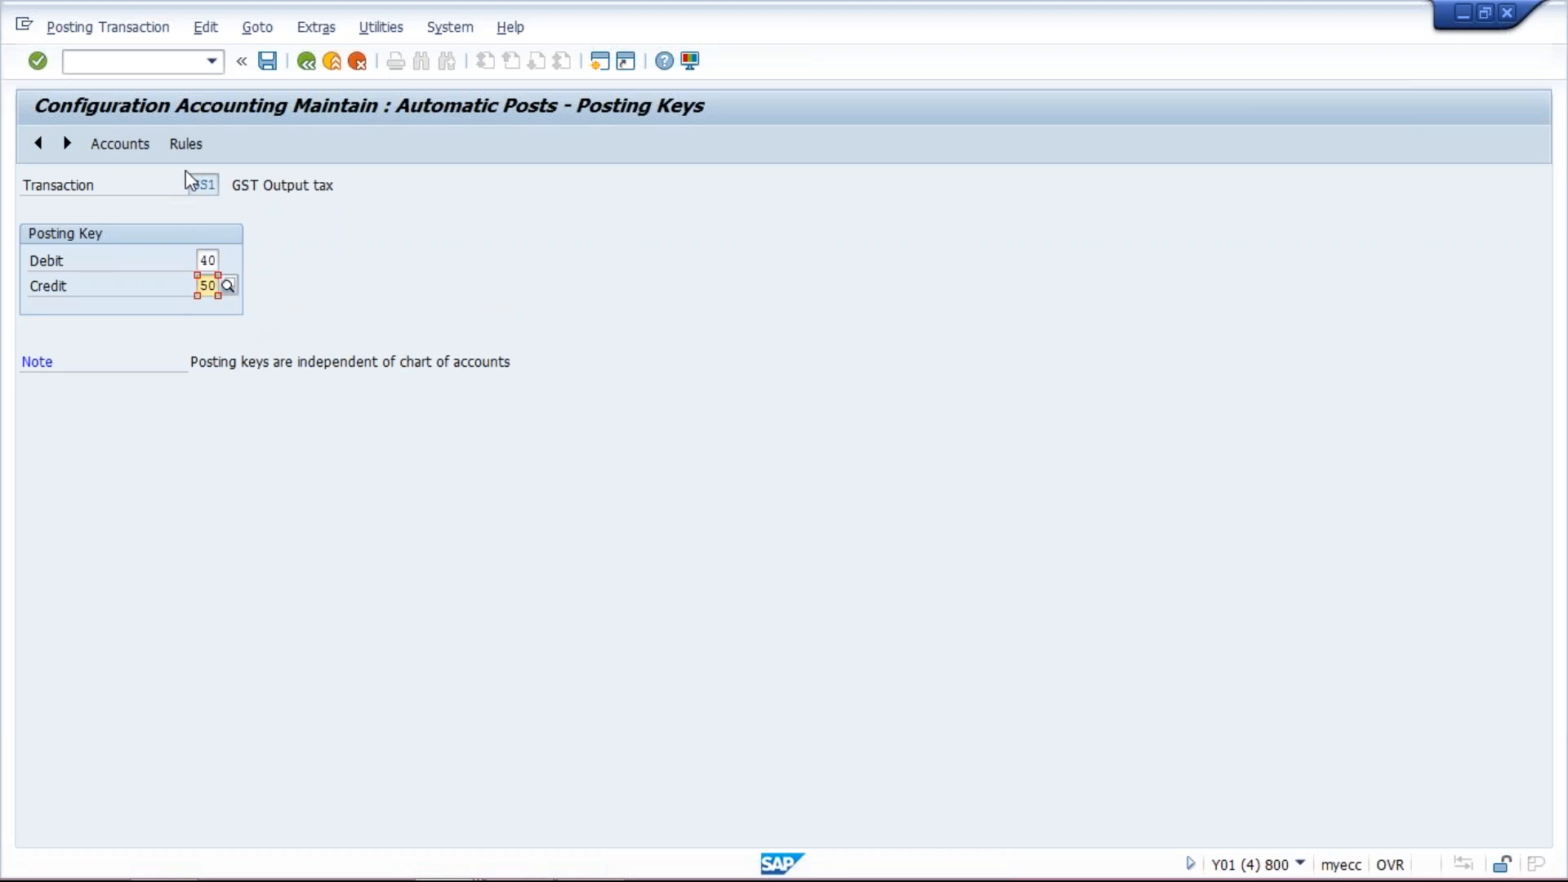
{"action": "left_click", "coordinate": [267, 61]}
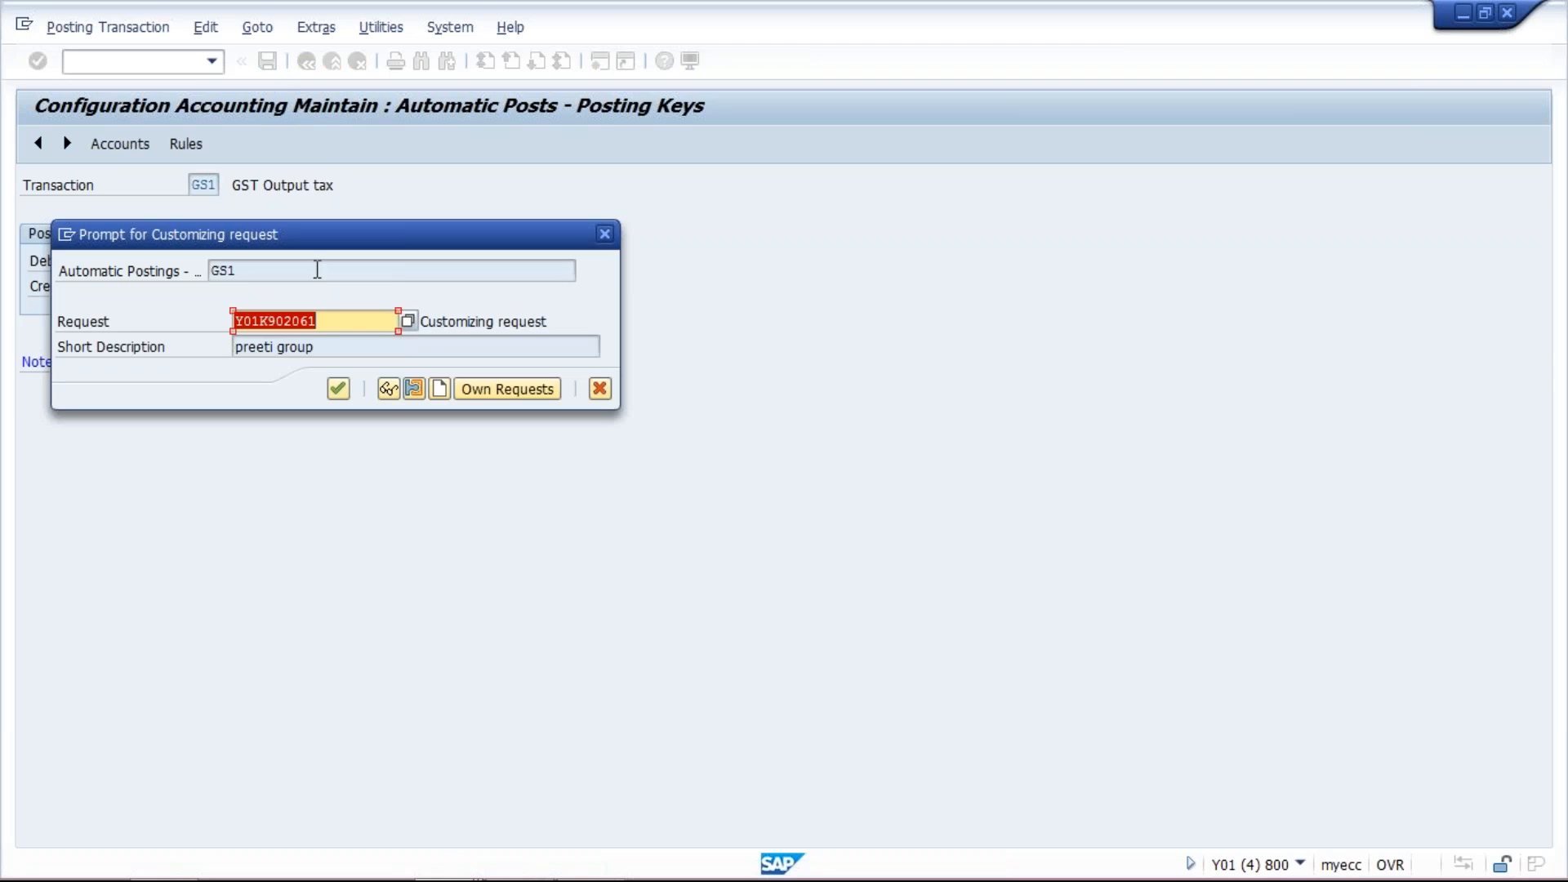
{"action": "key", "text": "Return"}
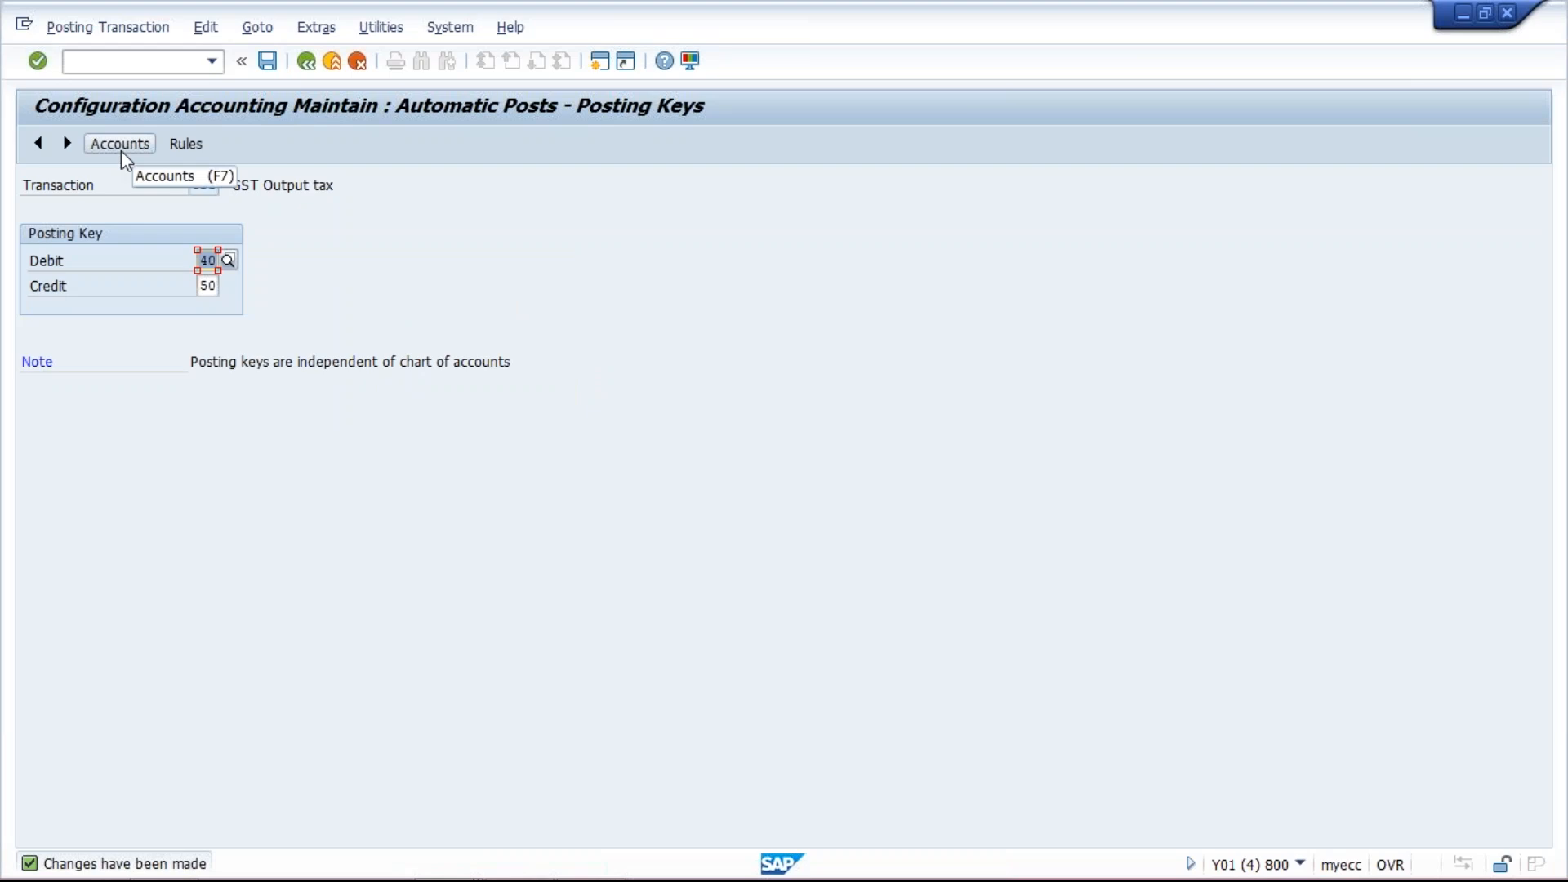
- Assign G/L account 2001 (GST Output Tax) to process key GS1 and save to the customizing request
{"action": "left_click", "coordinate": [122, 154]}
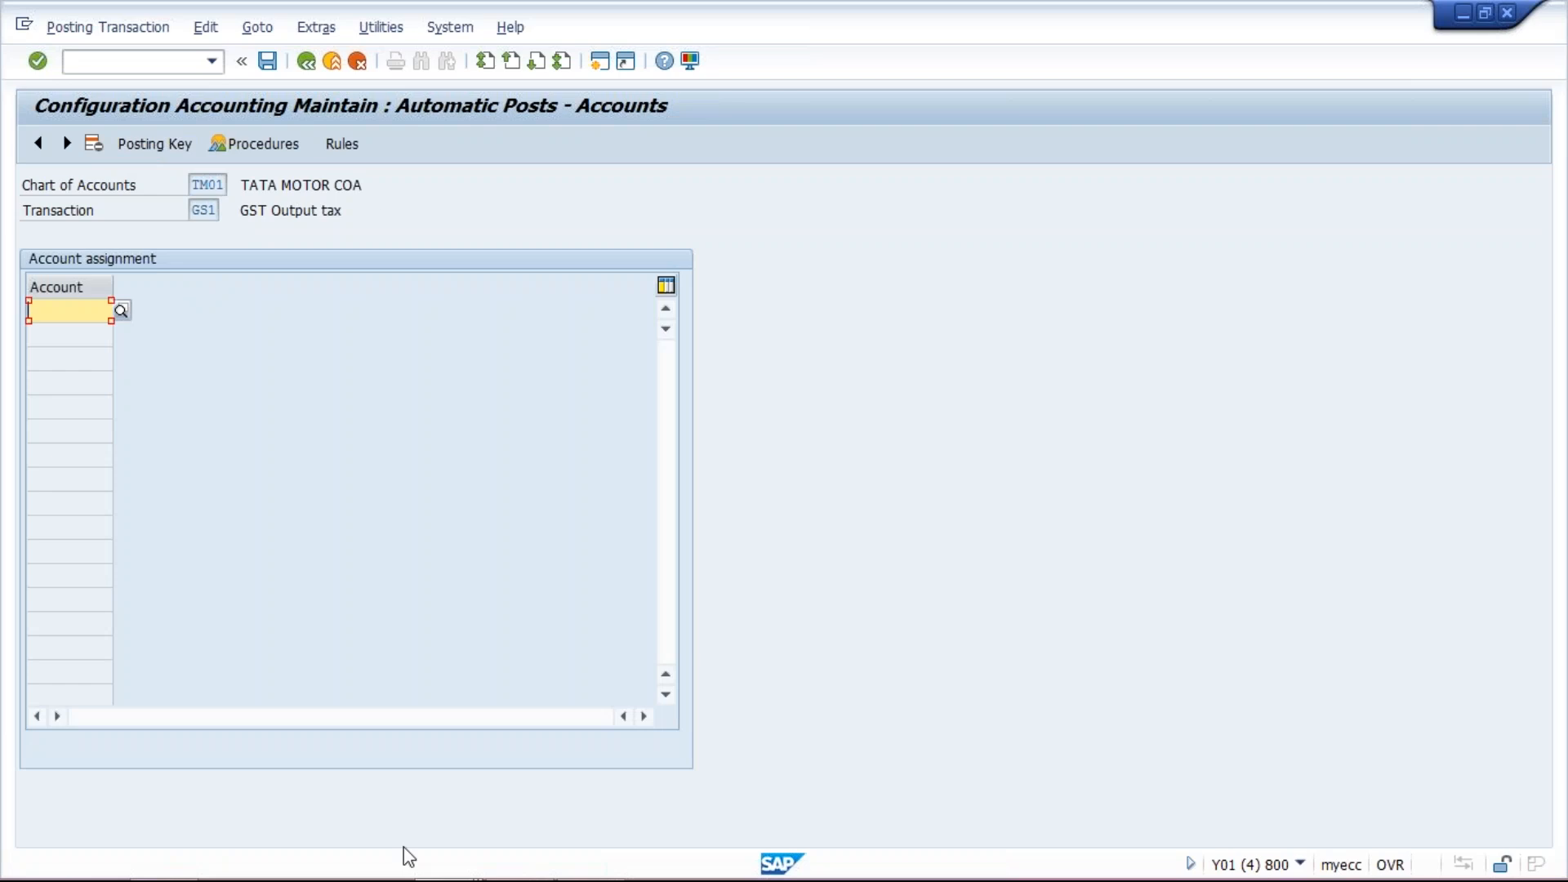
{"action": "mouse_move", "coordinate": [445, 867]}
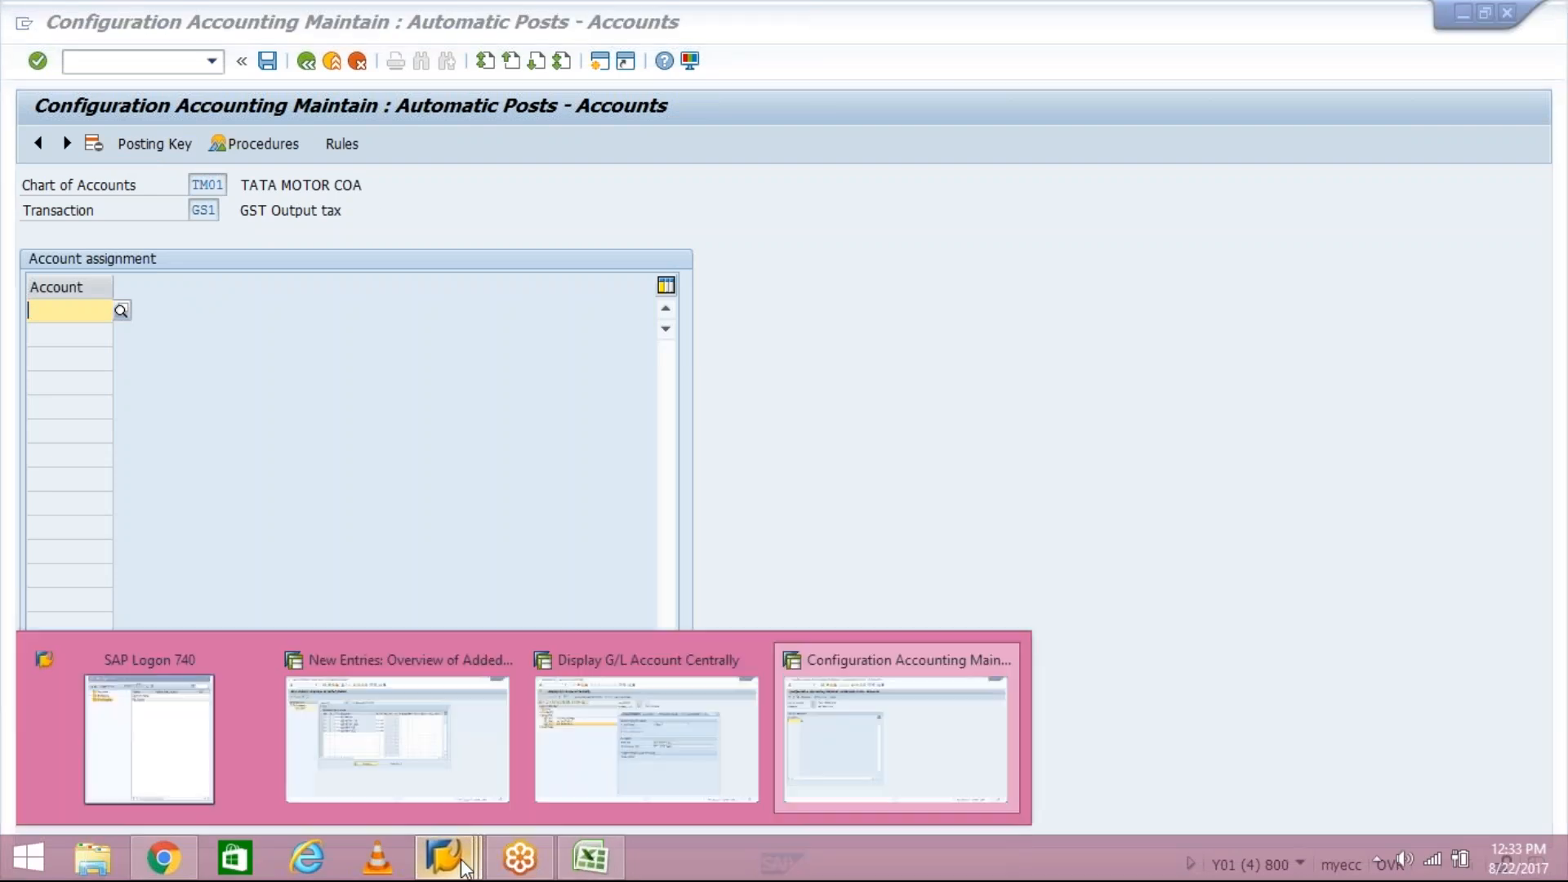
{"action": "left_click", "coordinate": [571, 752]}
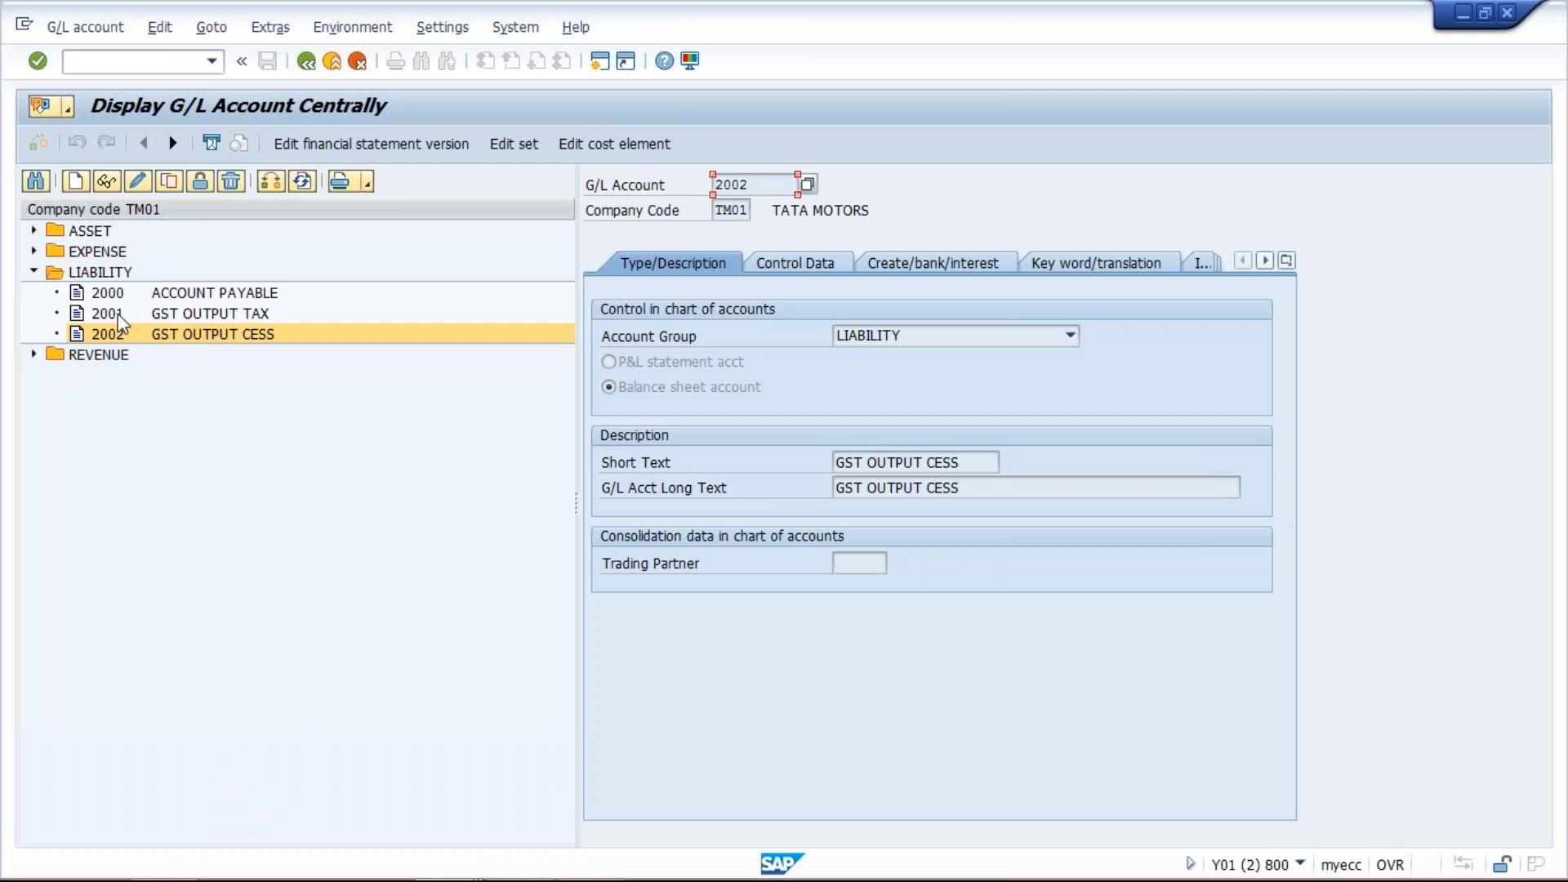
{"action": "mouse_move", "coordinate": [367, 878]}
{"action": "left_click", "coordinate": [462, 870]}
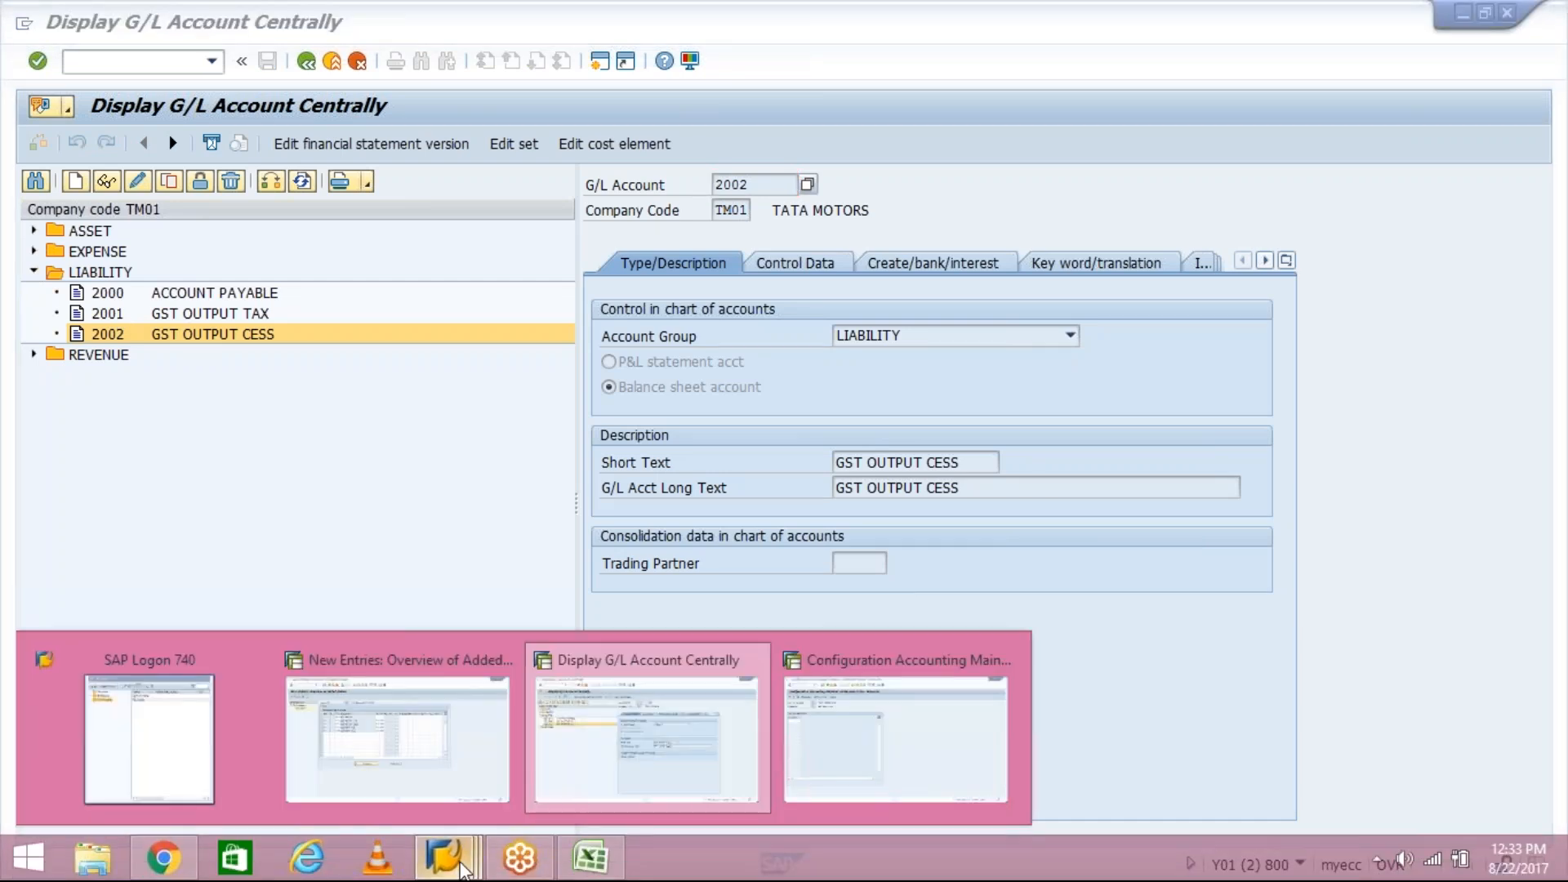
{"action": "left_click", "coordinate": [791, 740]}
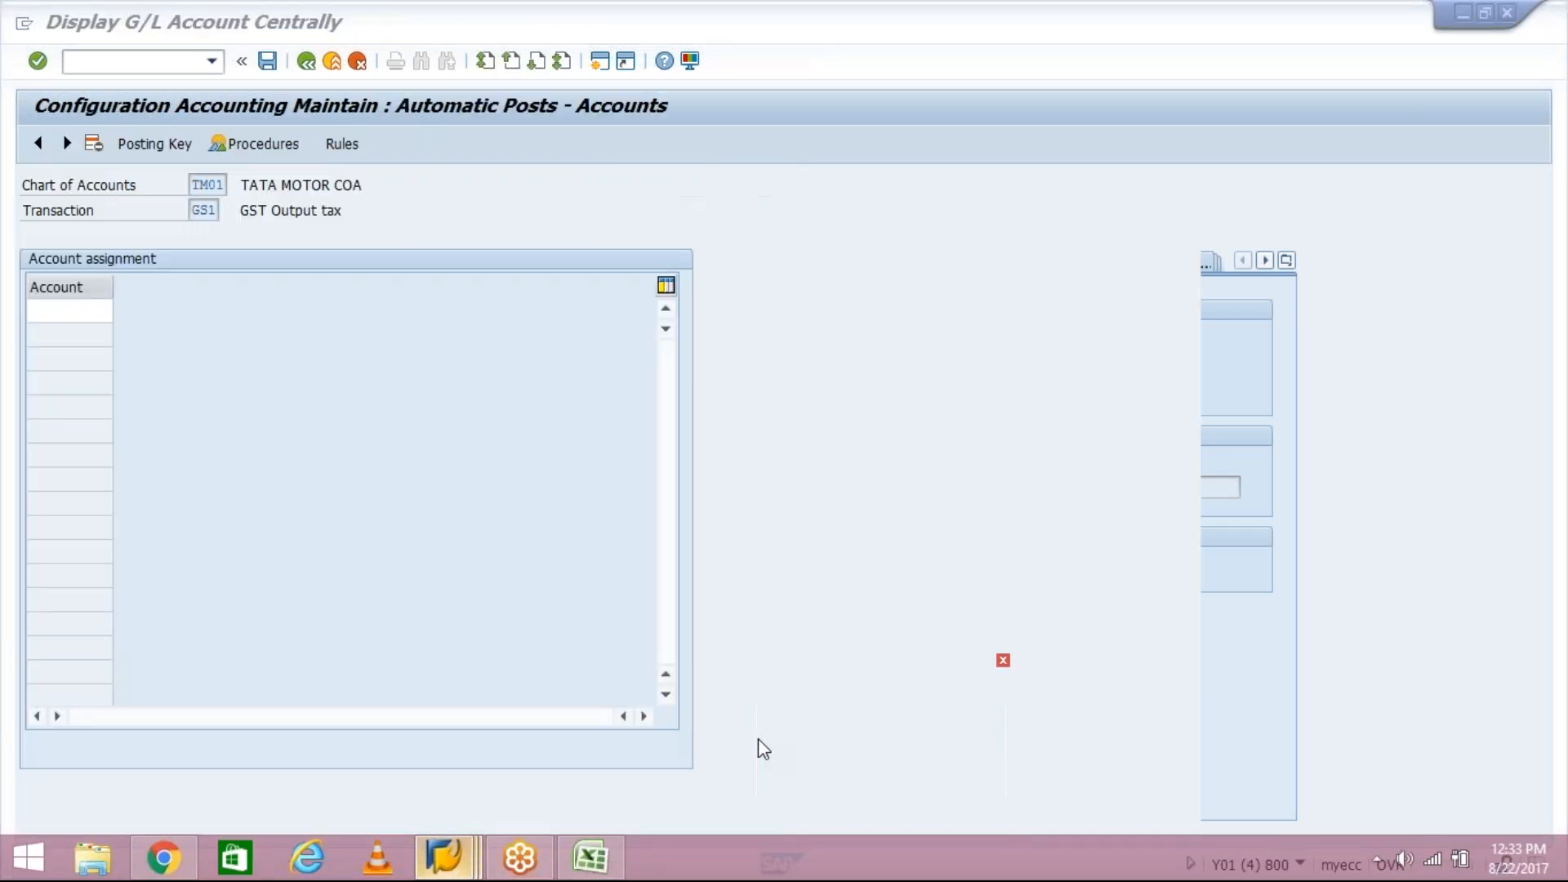
{"action": "left_click", "coordinate": [72, 311]}
{"action": "type", "text": "2001"}
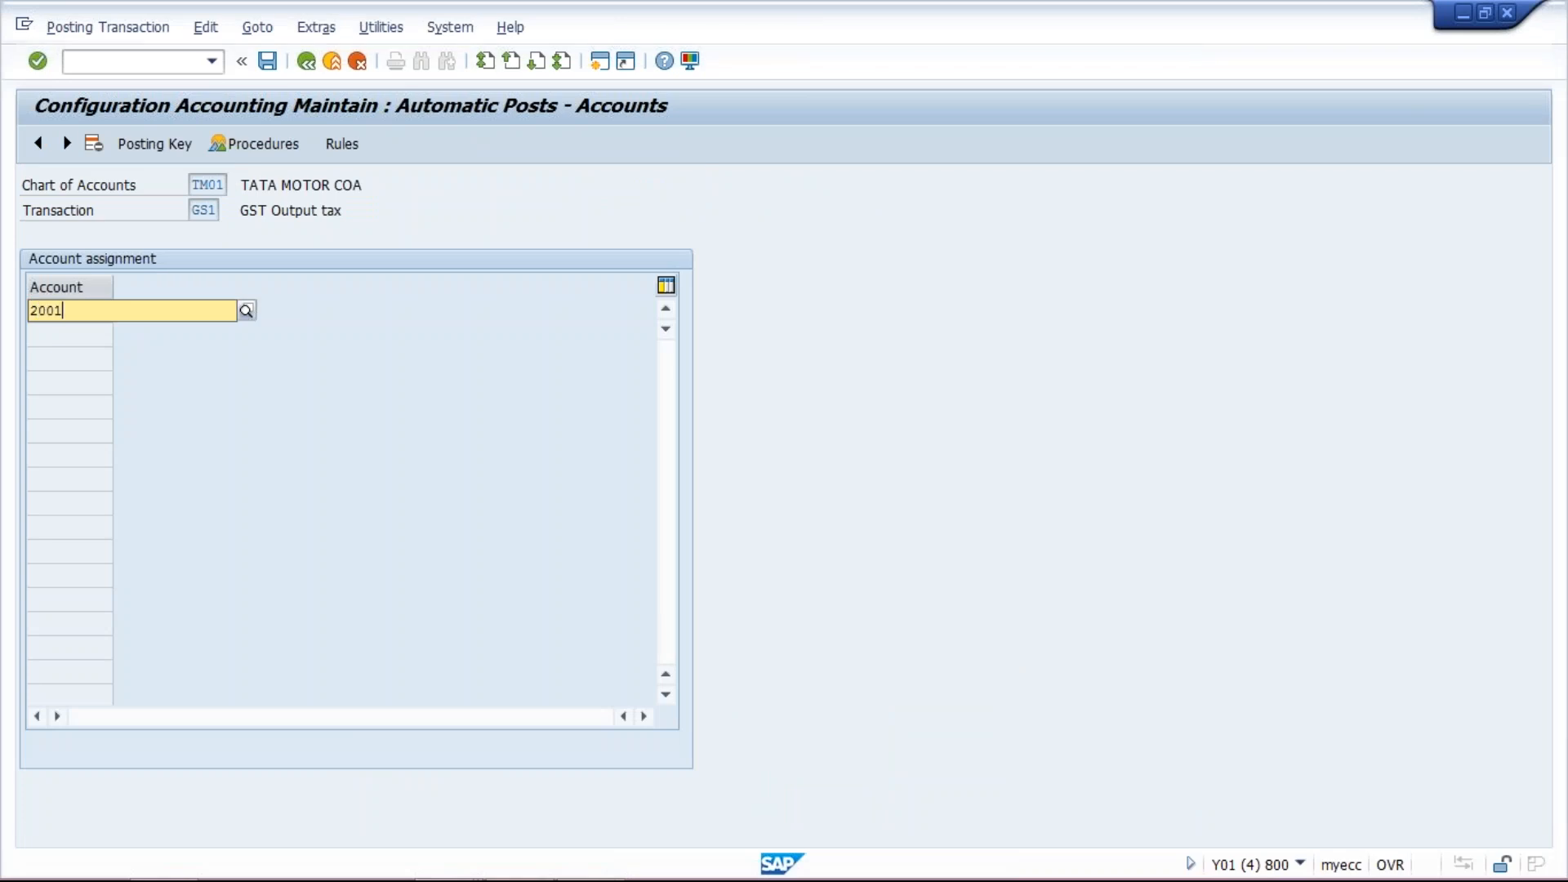
{"action": "key", "text": "Return"}
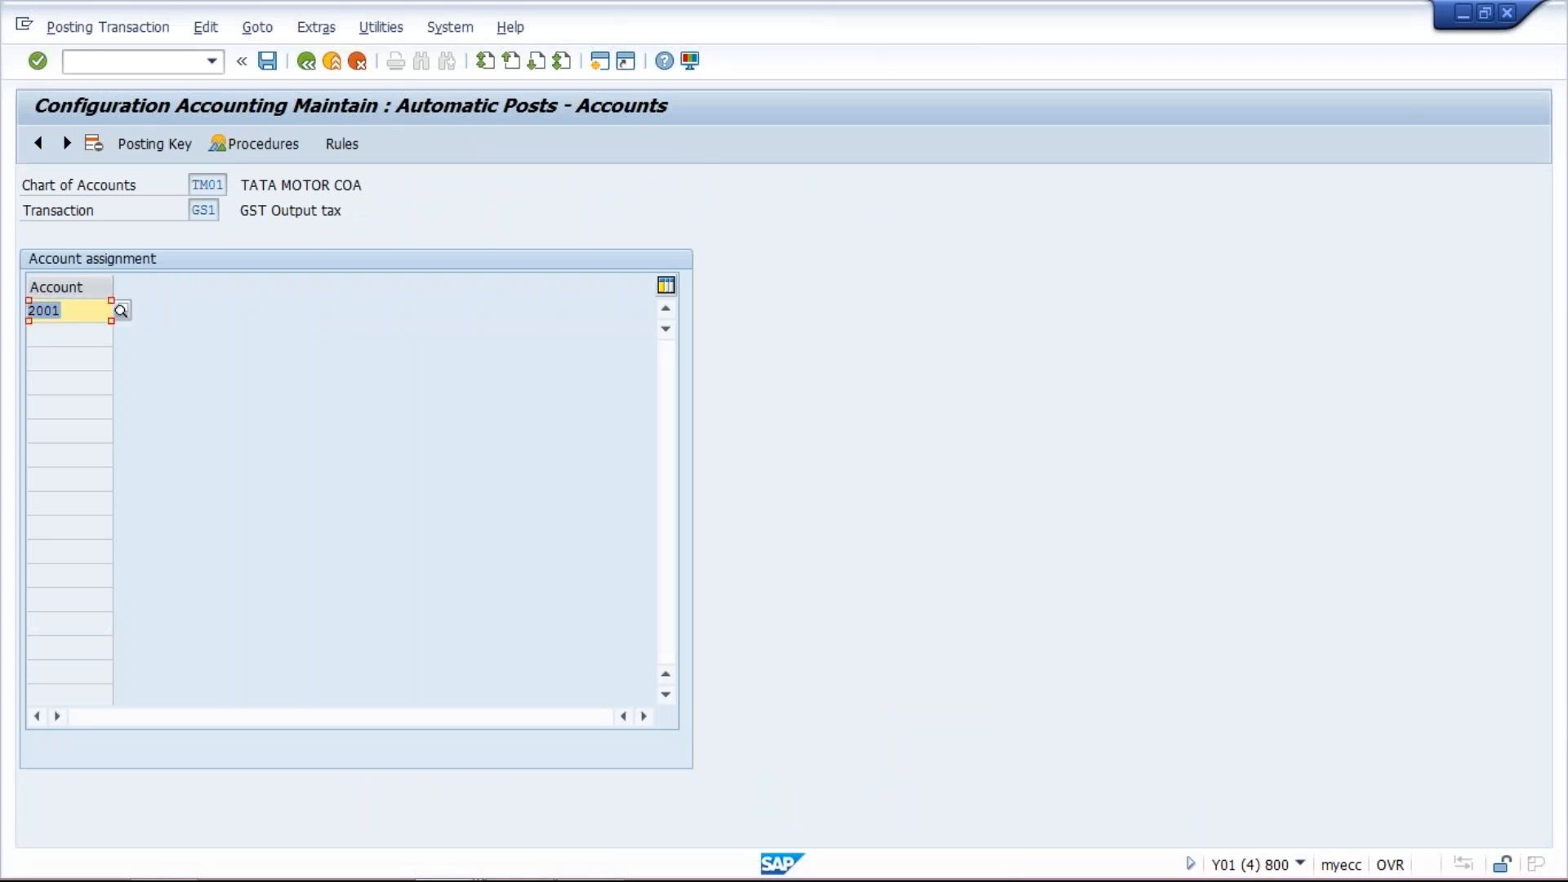
{"action": "left_click", "coordinate": [270, 61]}
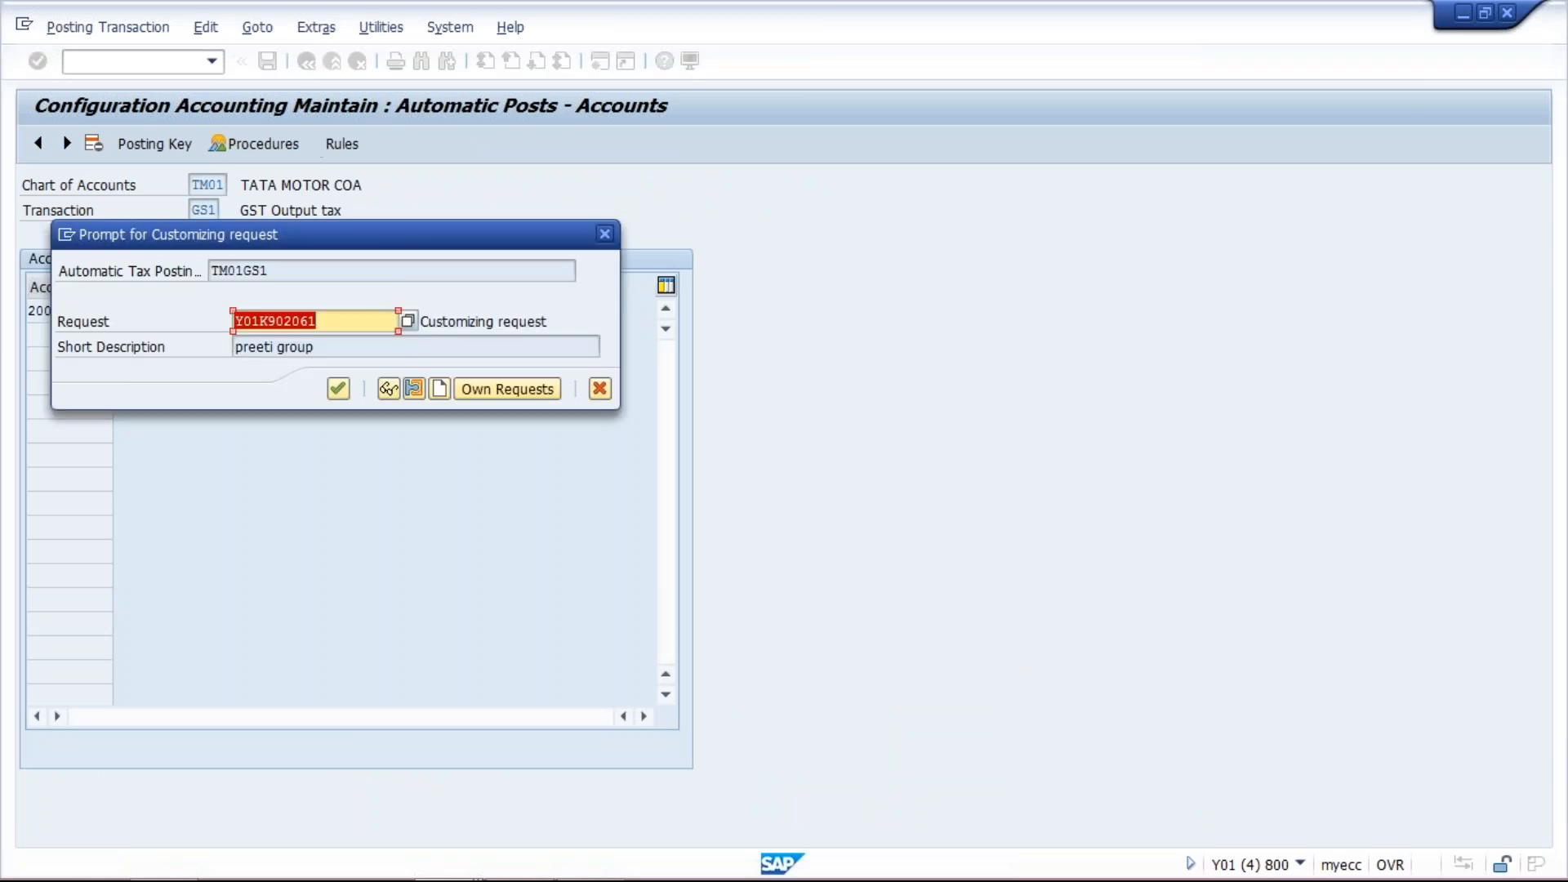
{"action": "left_click", "coordinate": [338, 390]}
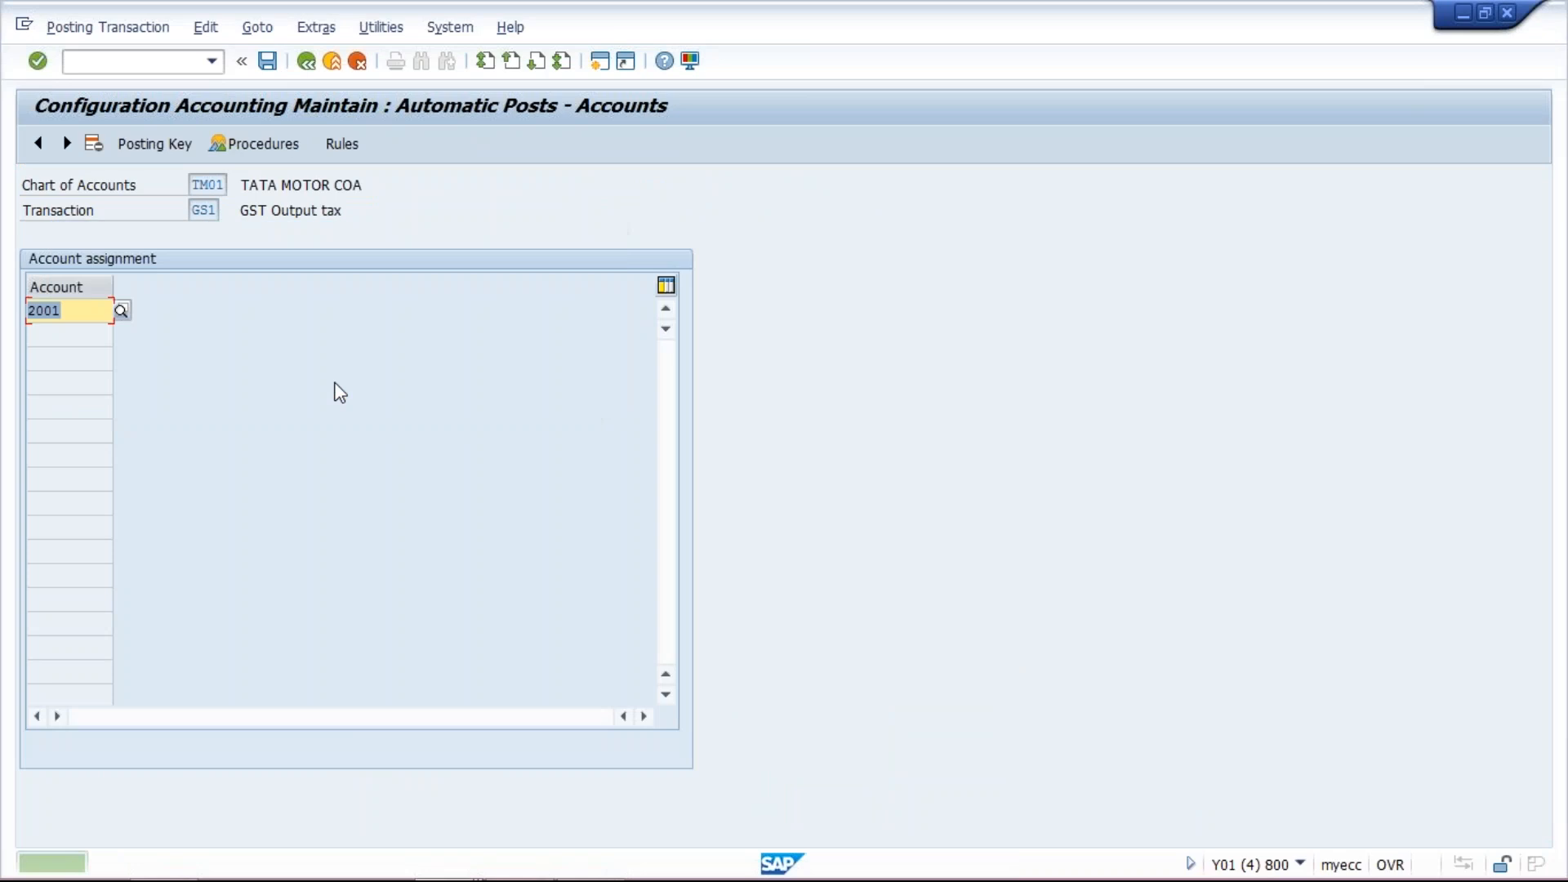
- Return to the procedures list, open the account rules of process key GS2 and save them
{"action": "left_click", "coordinate": [309, 66]}
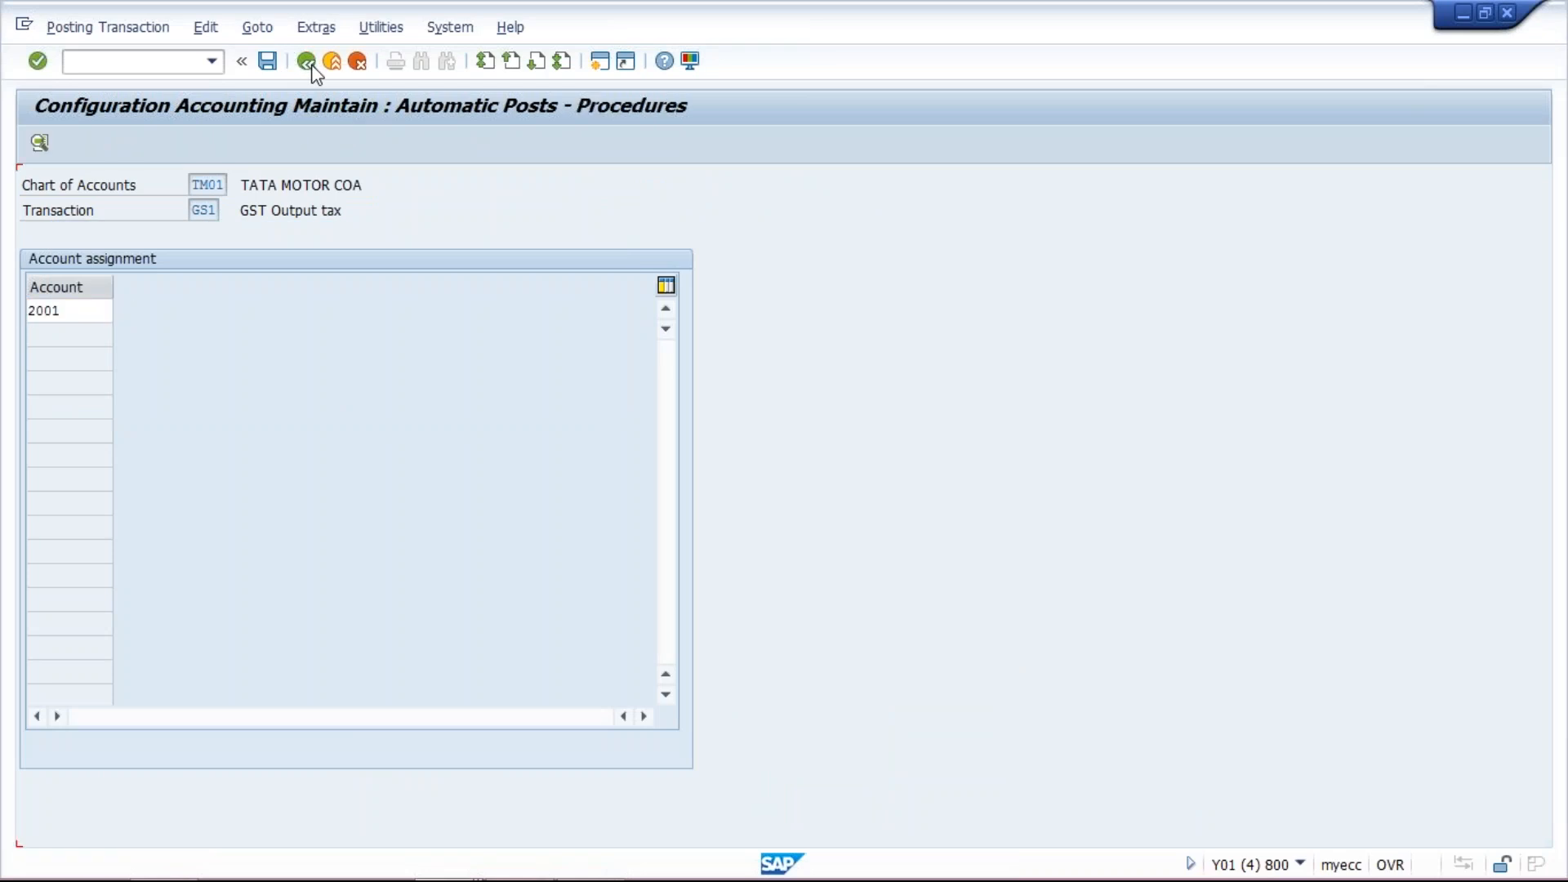
{"action": "double_click", "coordinate": [366, 406]}
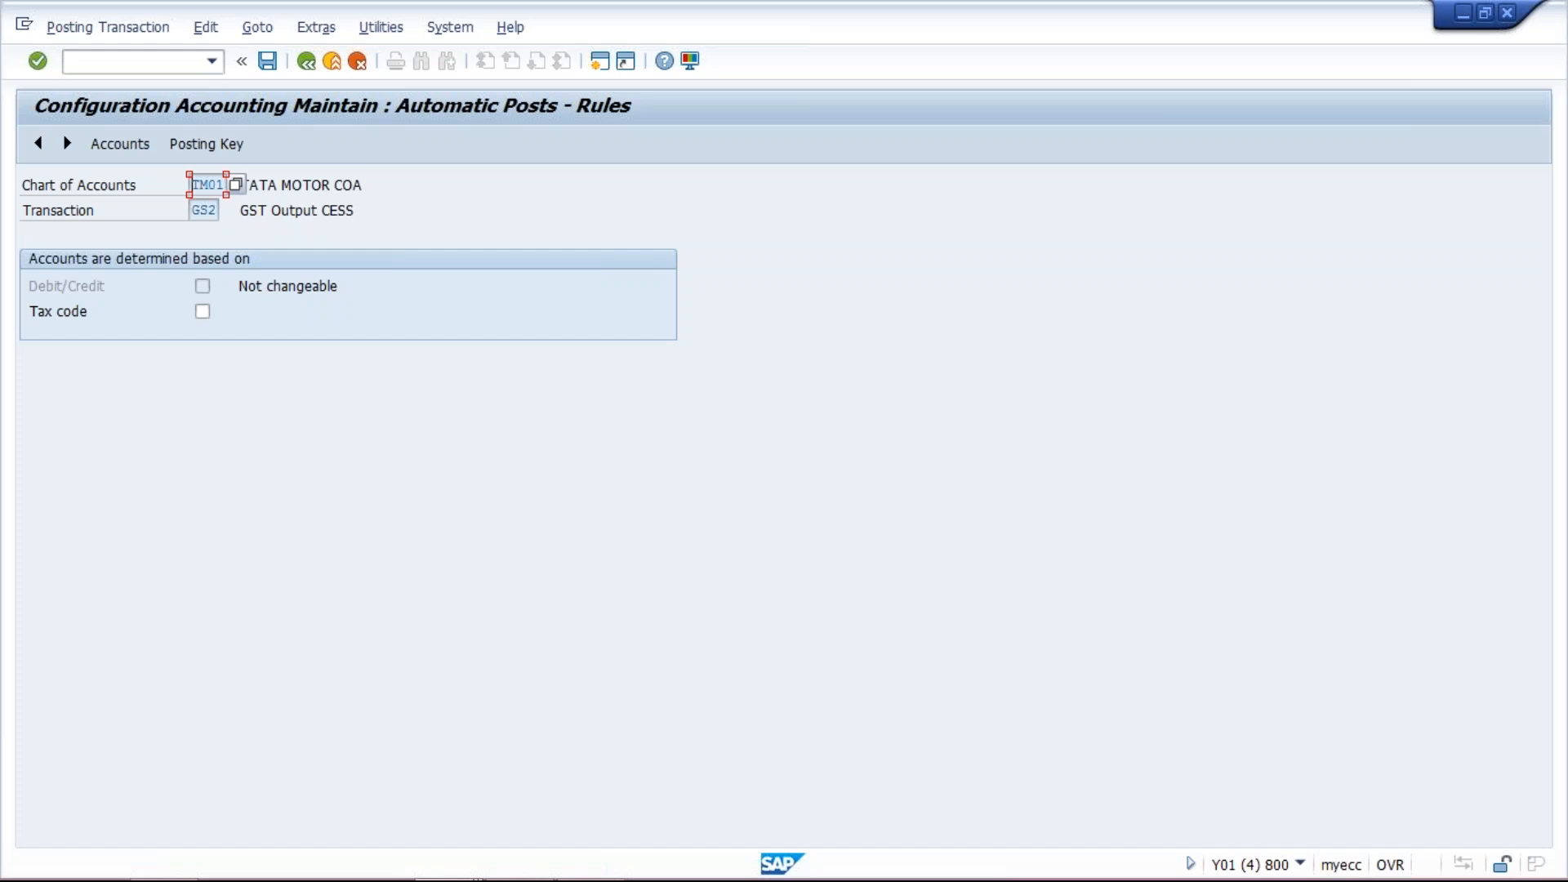
{"action": "left_click", "coordinate": [269, 67]}
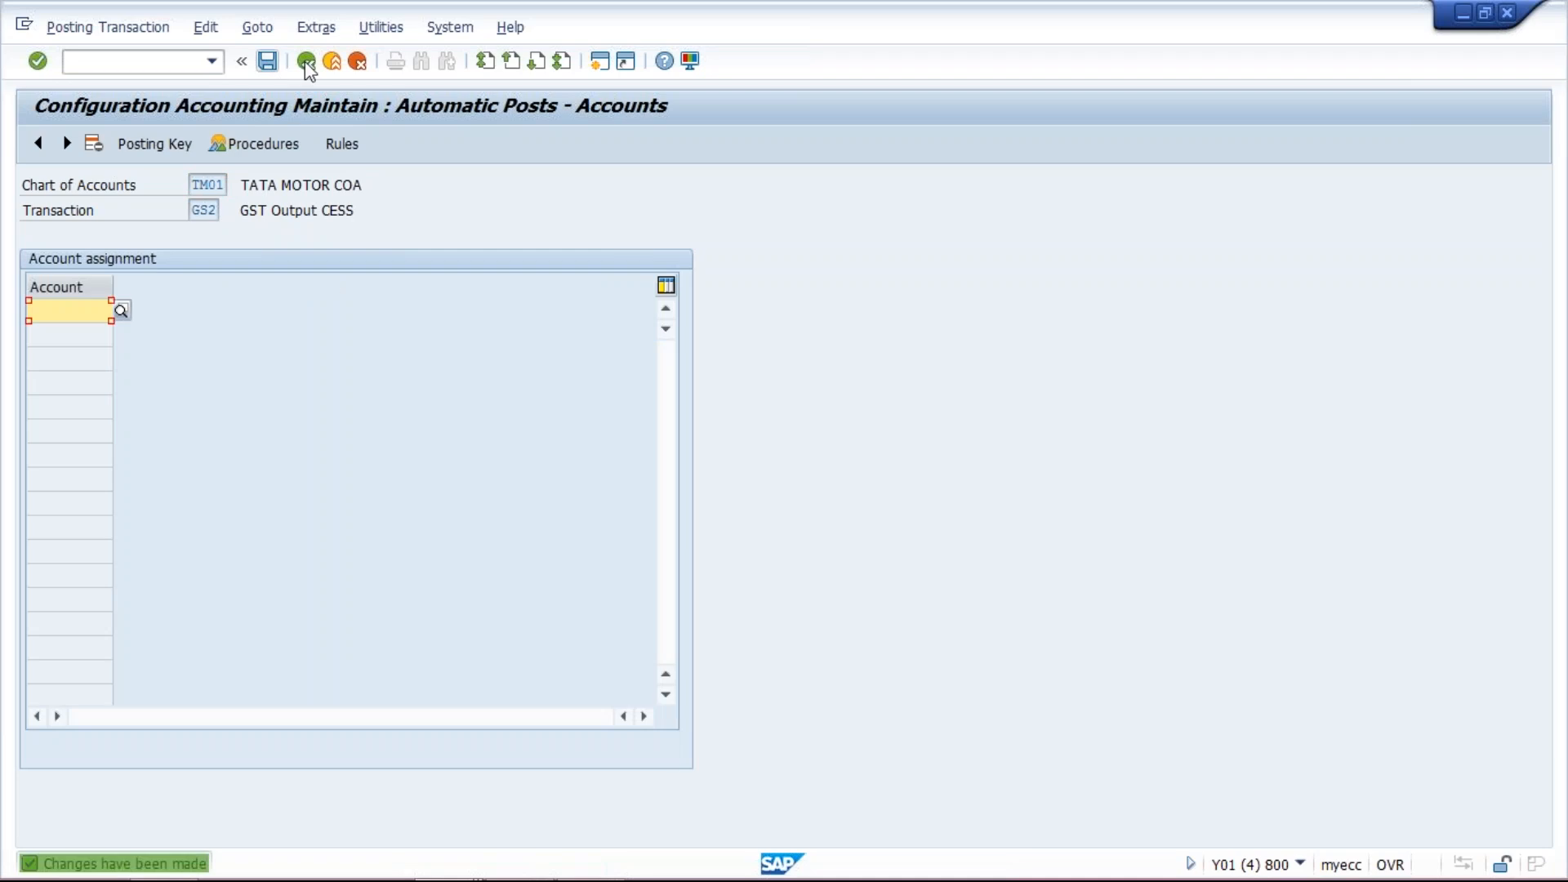
- Set GS2's posting keys to debit 40 and credit 50 and save them to the customizing request
{"action": "left_click", "coordinate": [165, 149]}
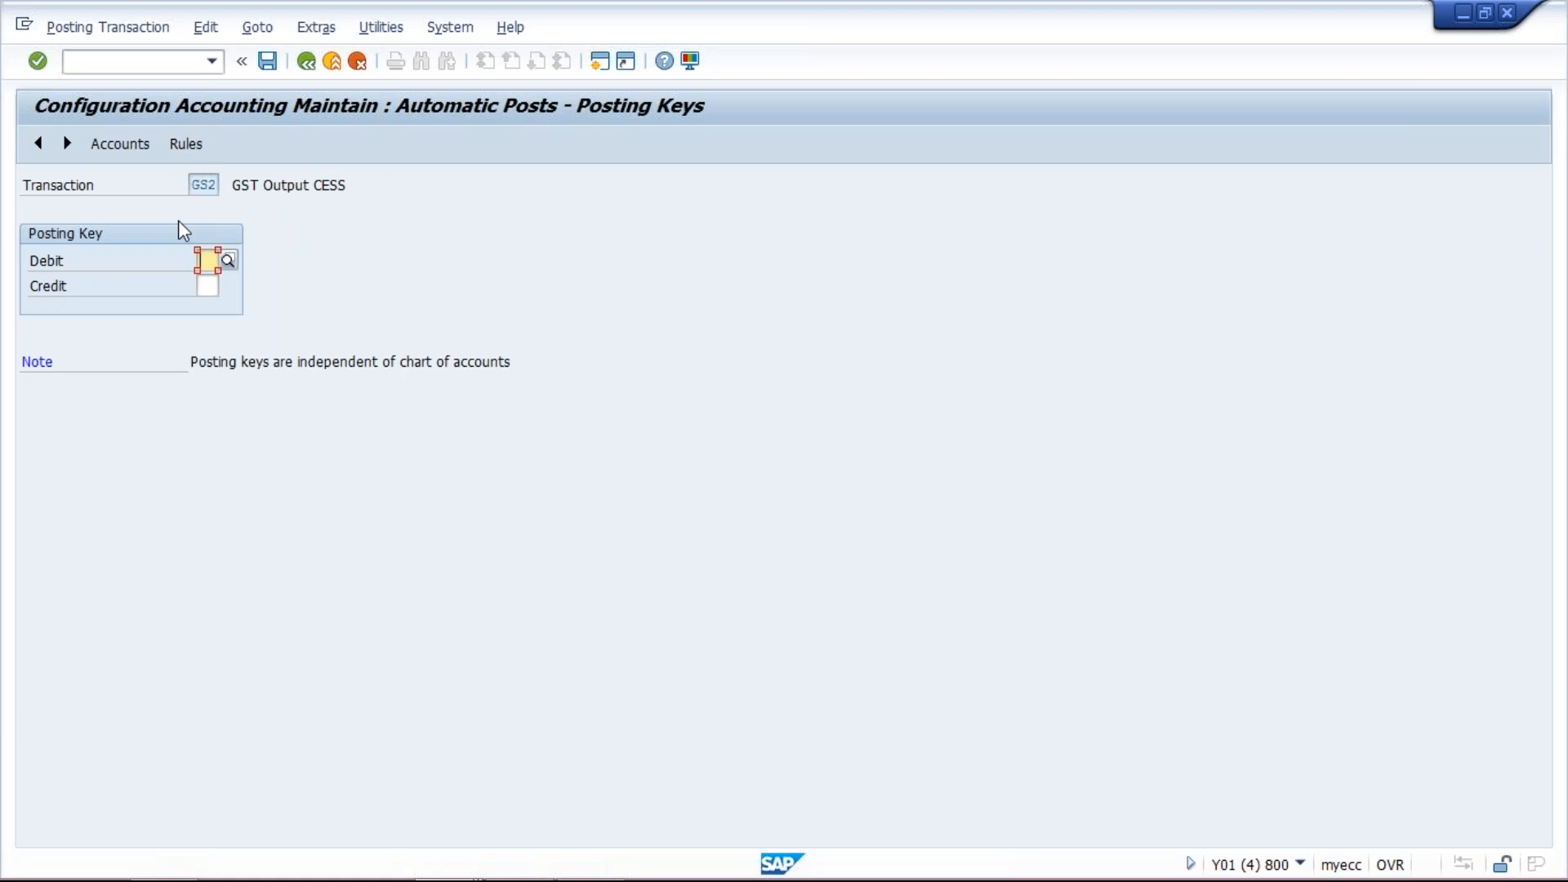
{"action": "type", "text": "40"}
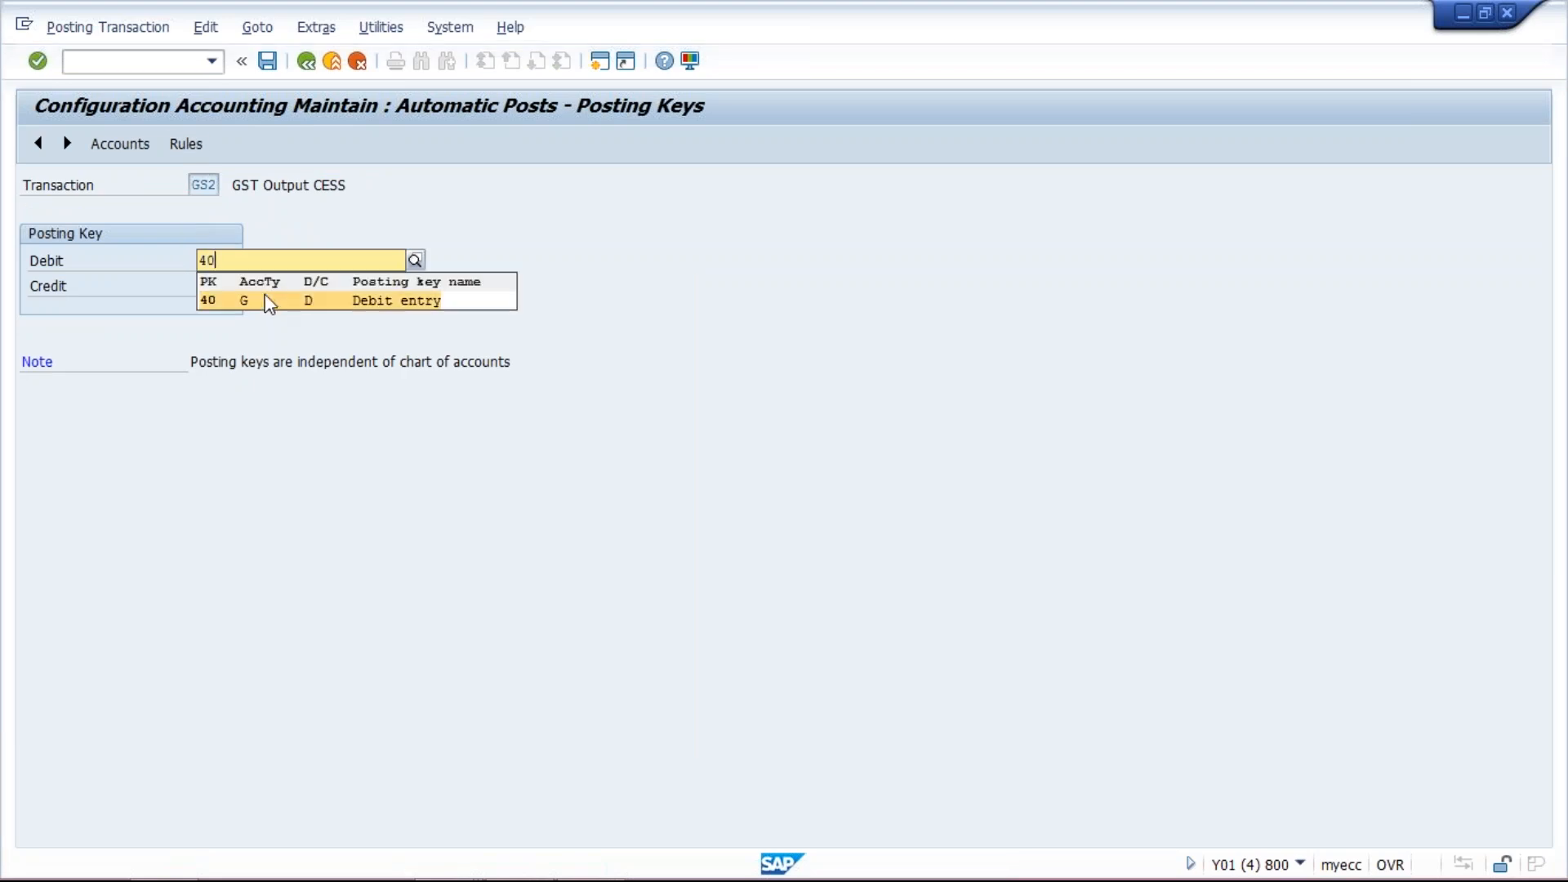
{"action": "left_click", "coordinate": [251, 301]}
{"action": "left_click", "coordinate": [200, 286]}
{"action": "type", "text": "50"}
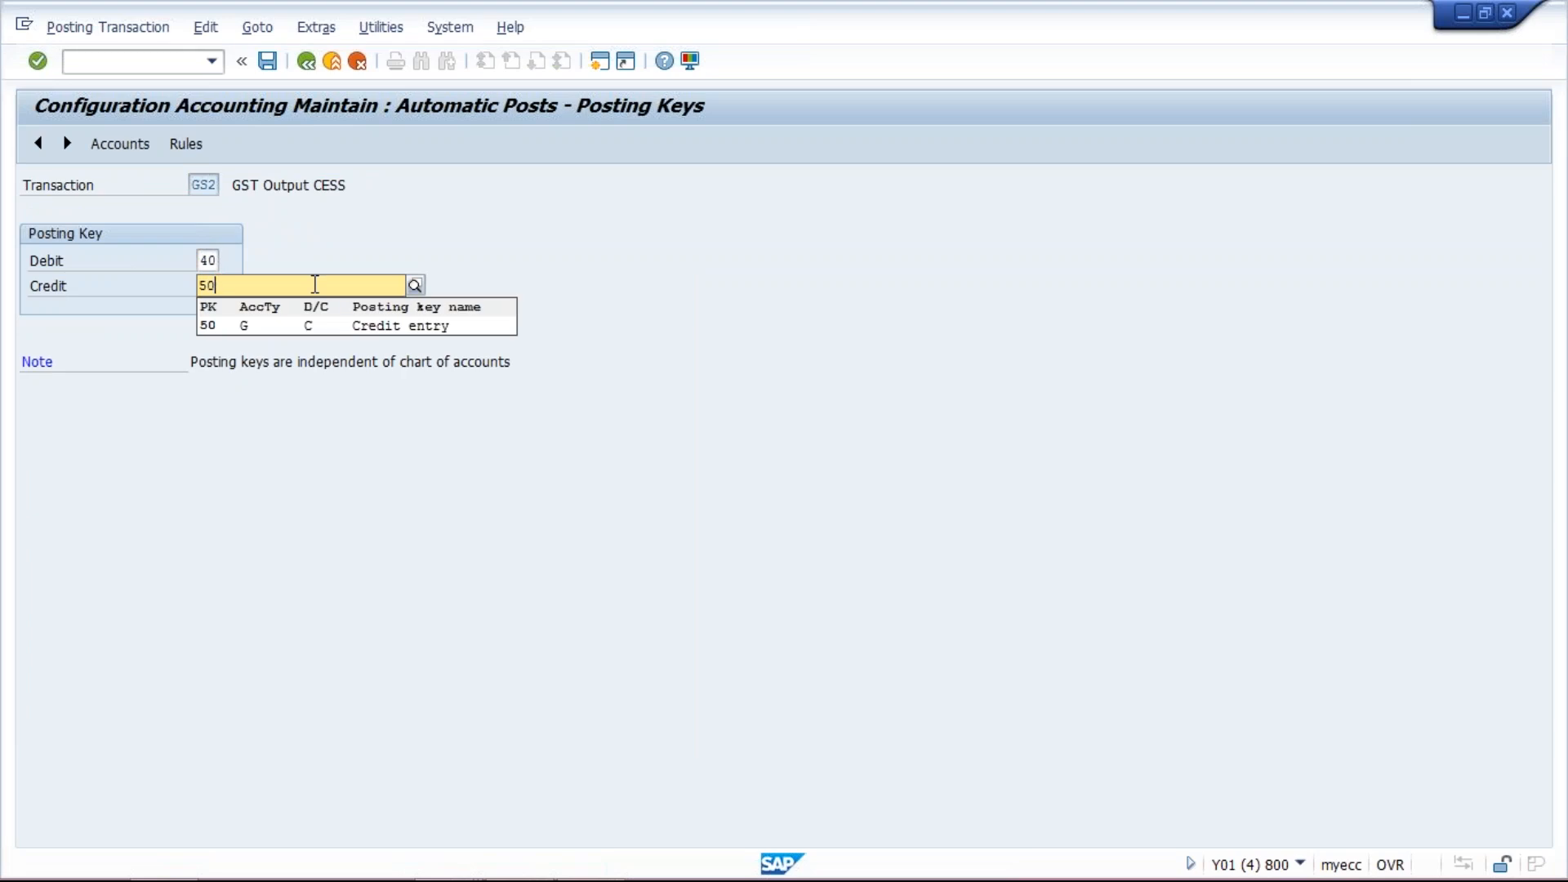
{"action": "left_click", "coordinate": [314, 327]}
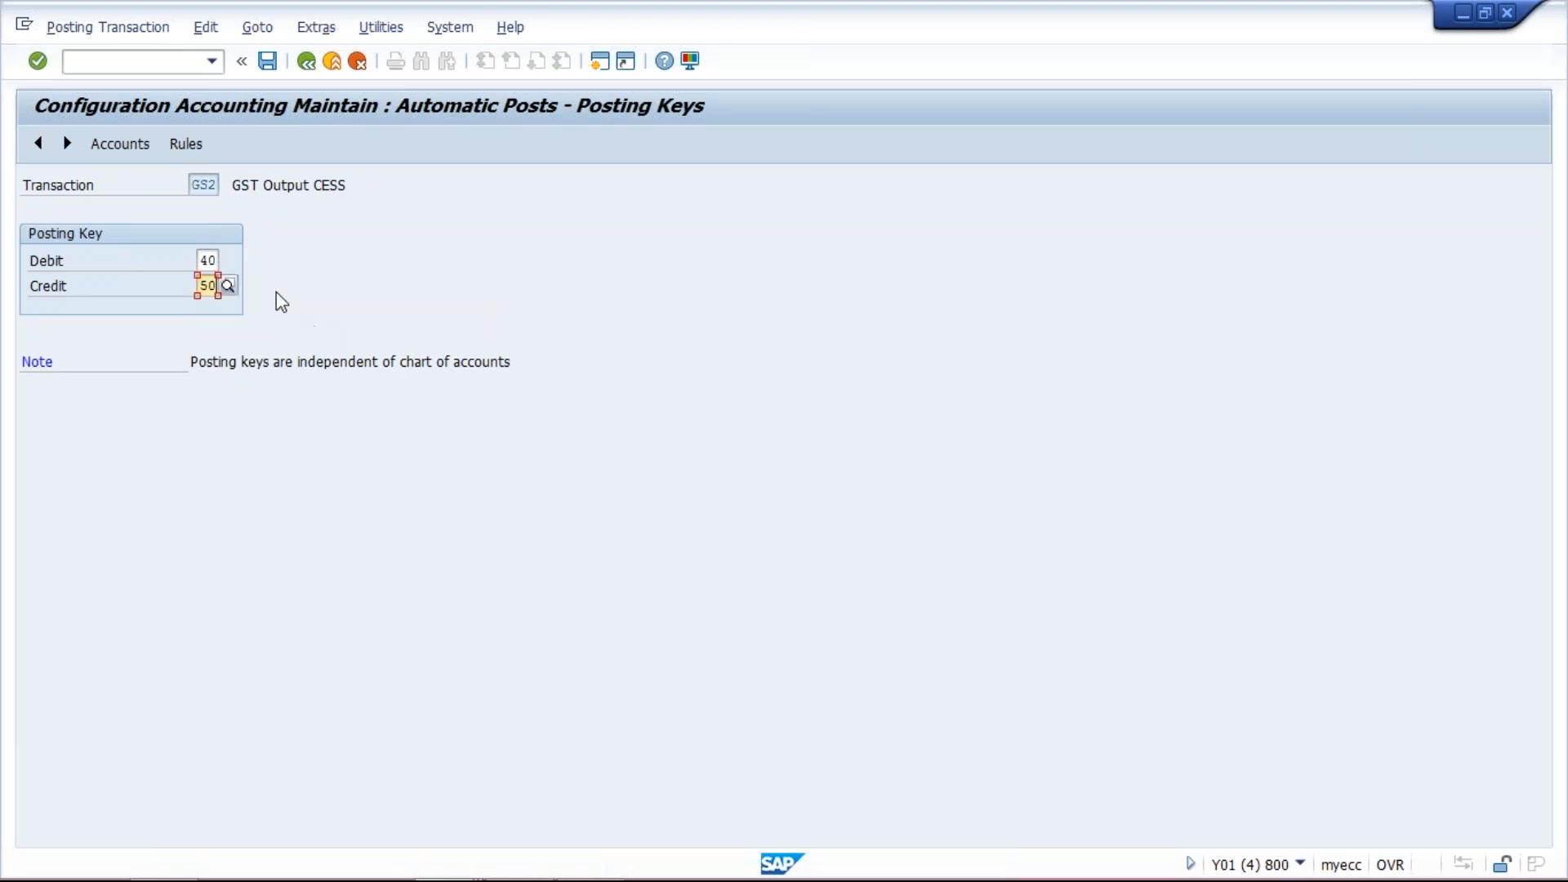
{"action": "left_click", "coordinate": [139, 152]}
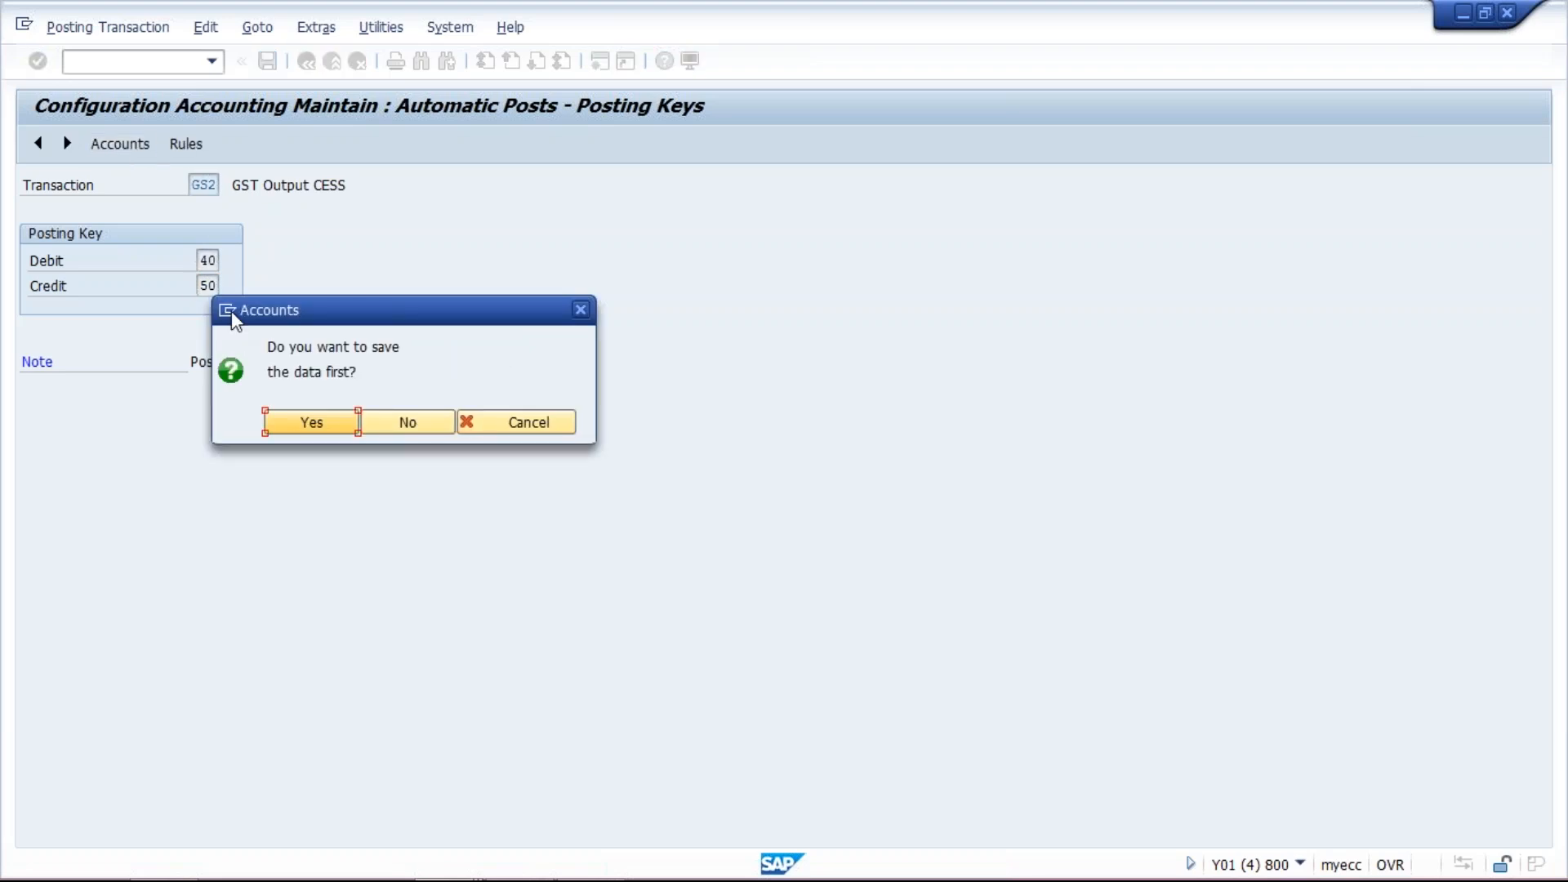
{"action": "left_click", "coordinate": [308, 423]}
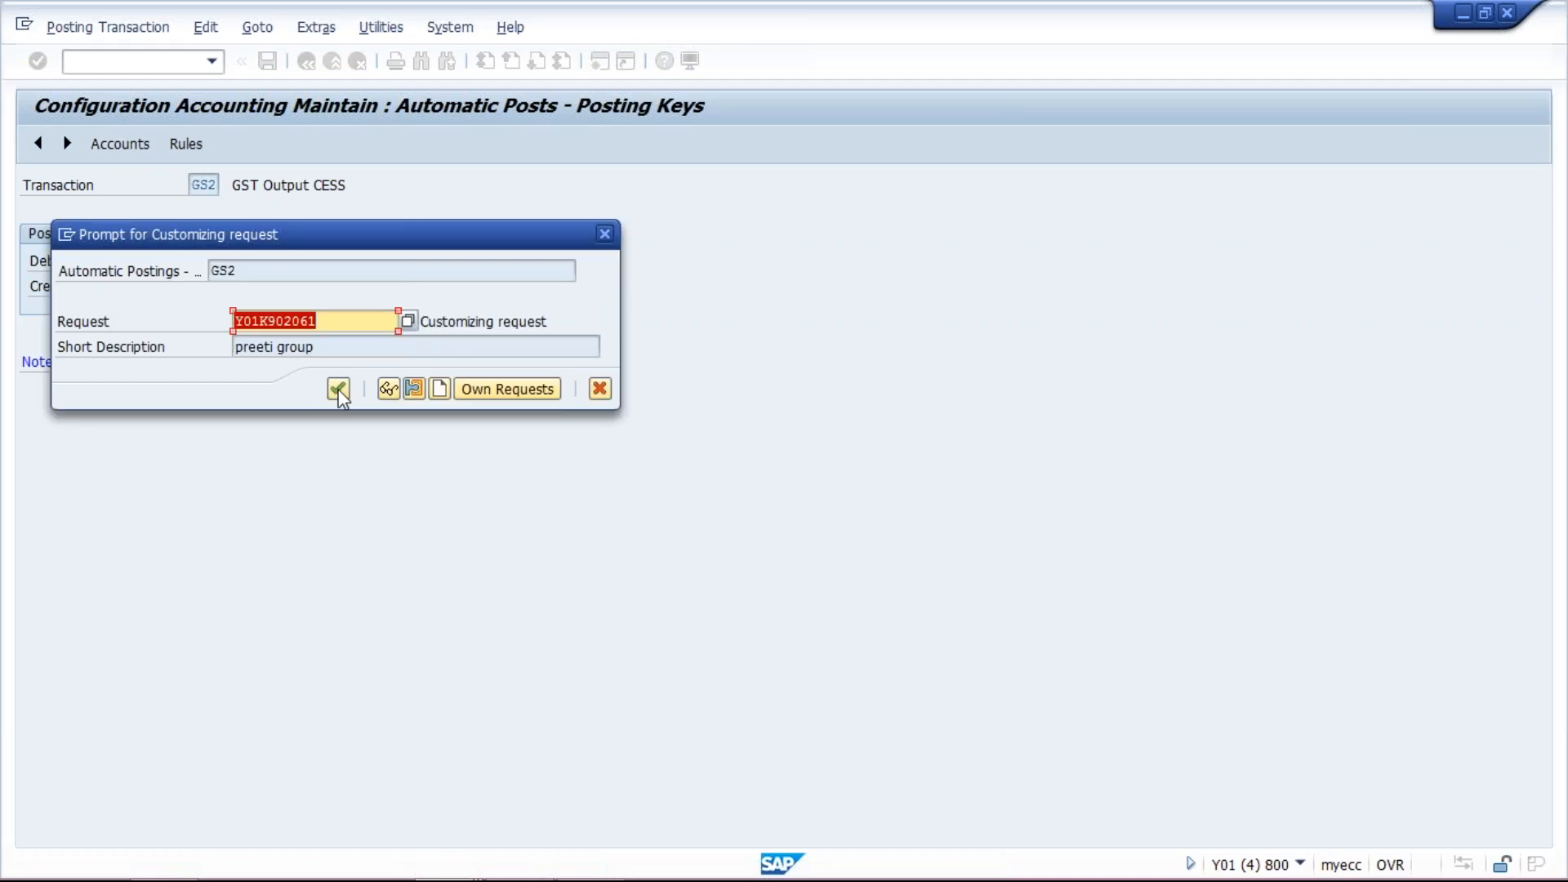
{"action": "left_click", "coordinate": [337, 389]}
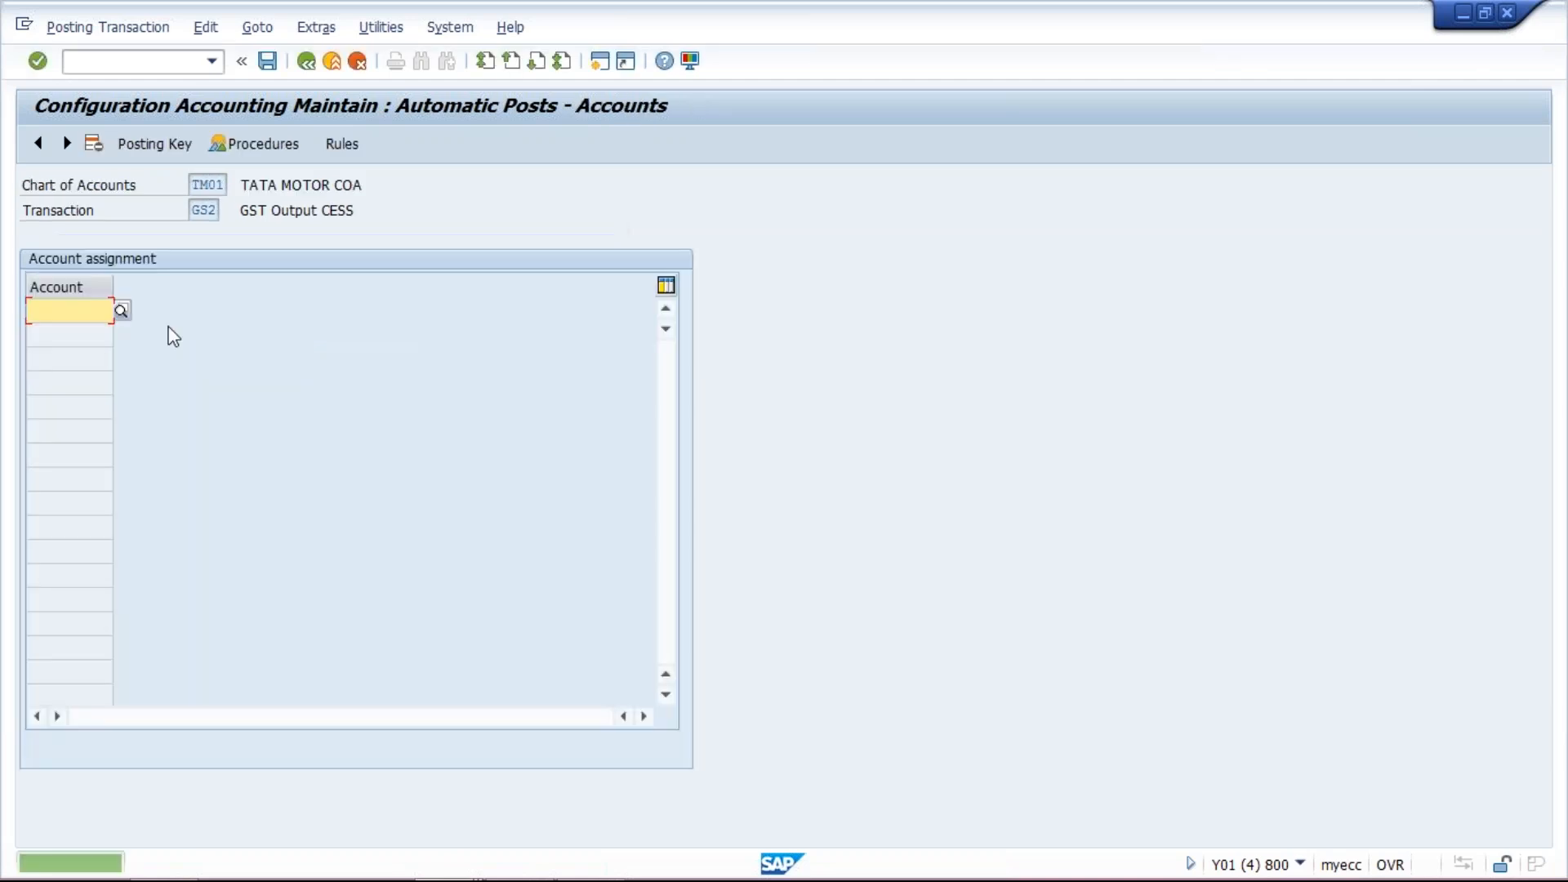
- Assign G/L account 2002 (GST Output CESS) to process key GS2 and save to the customizing request
{"action": "type", "text": "2002"}
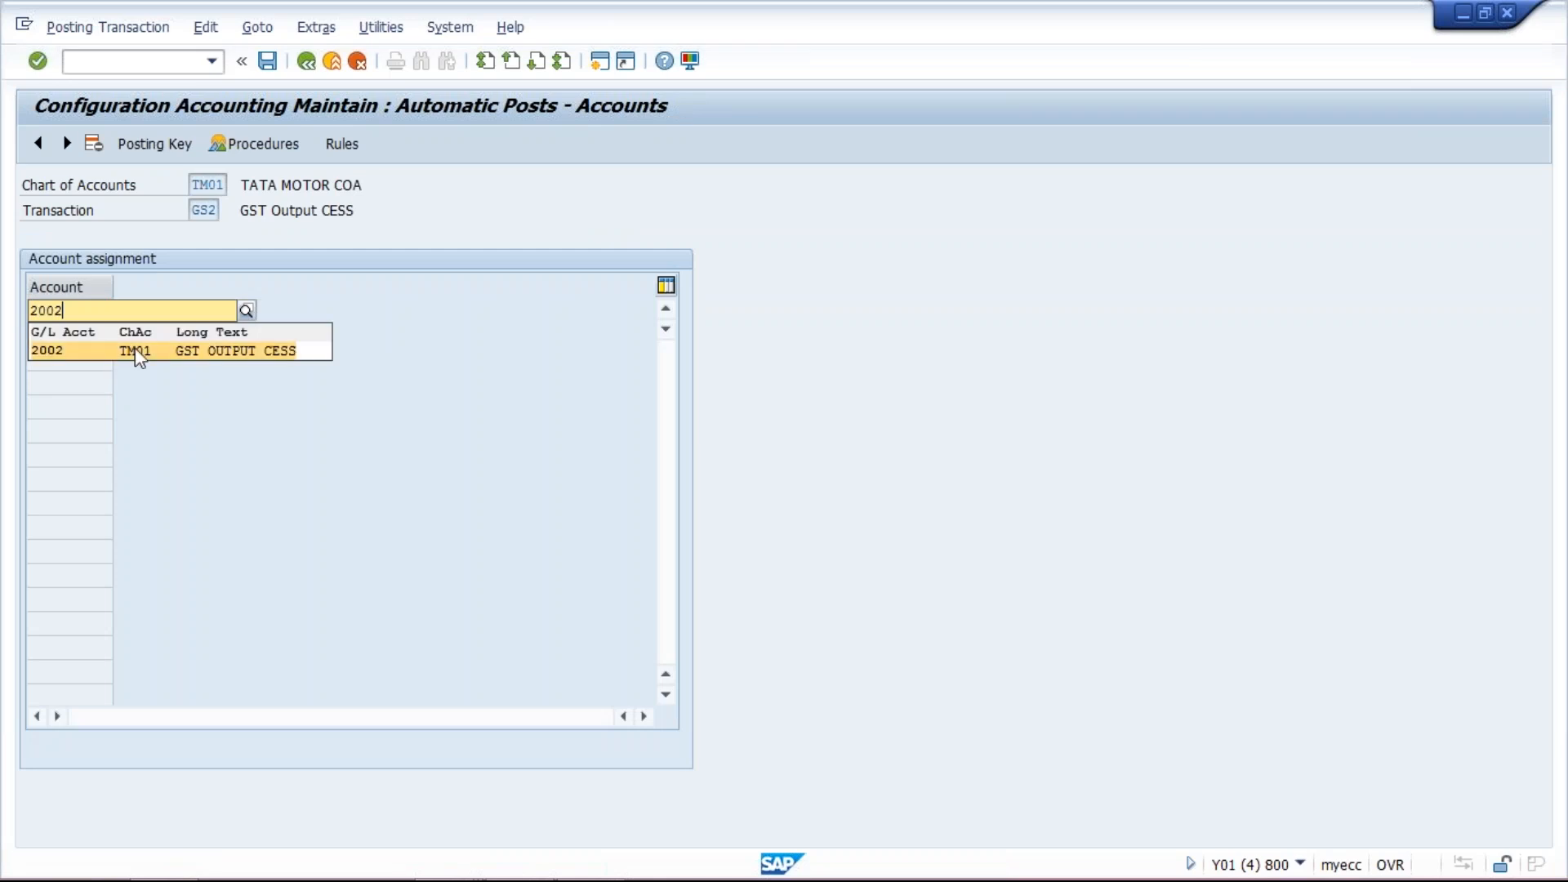
{"action": "left_click", "coordinate": [135, 349]}
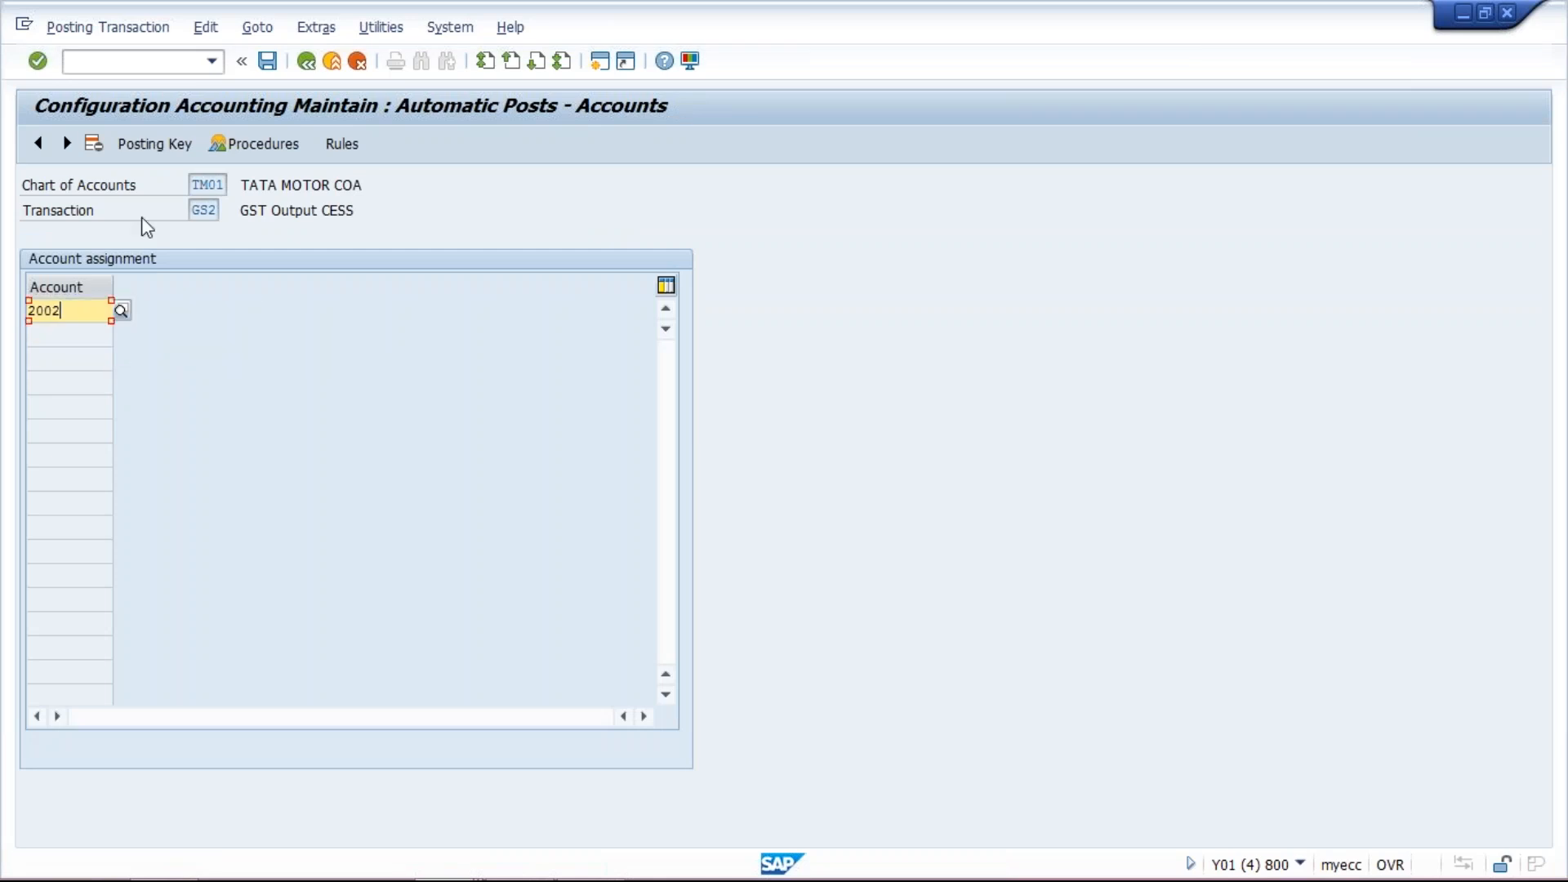
{"action": "left_click", "coordinate": [267, 60]}
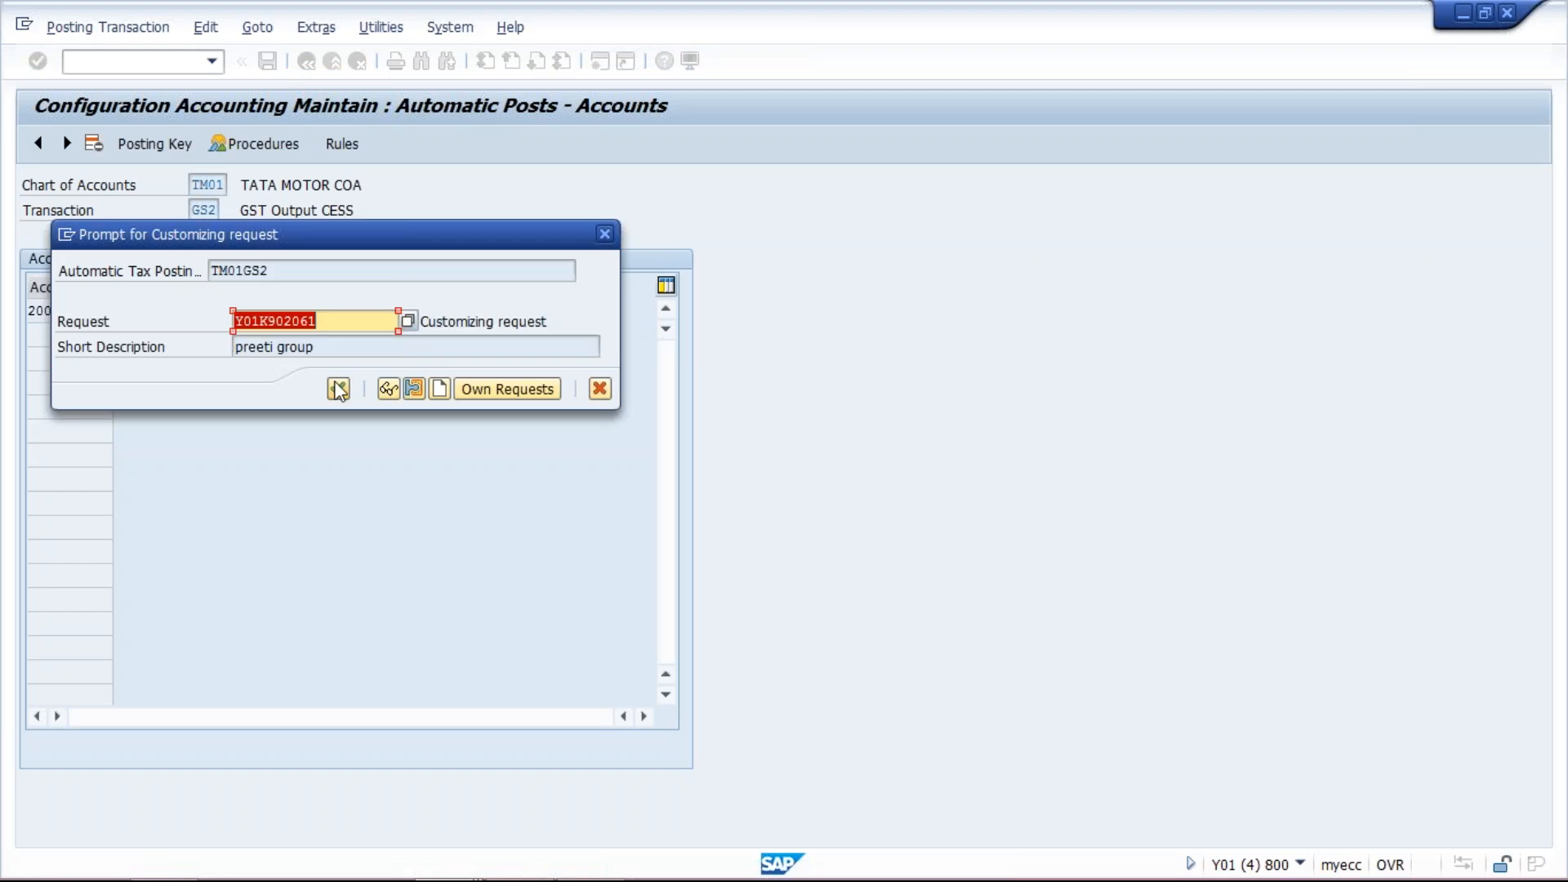
{"action": "left_click", "coordinate": [338, 390]}
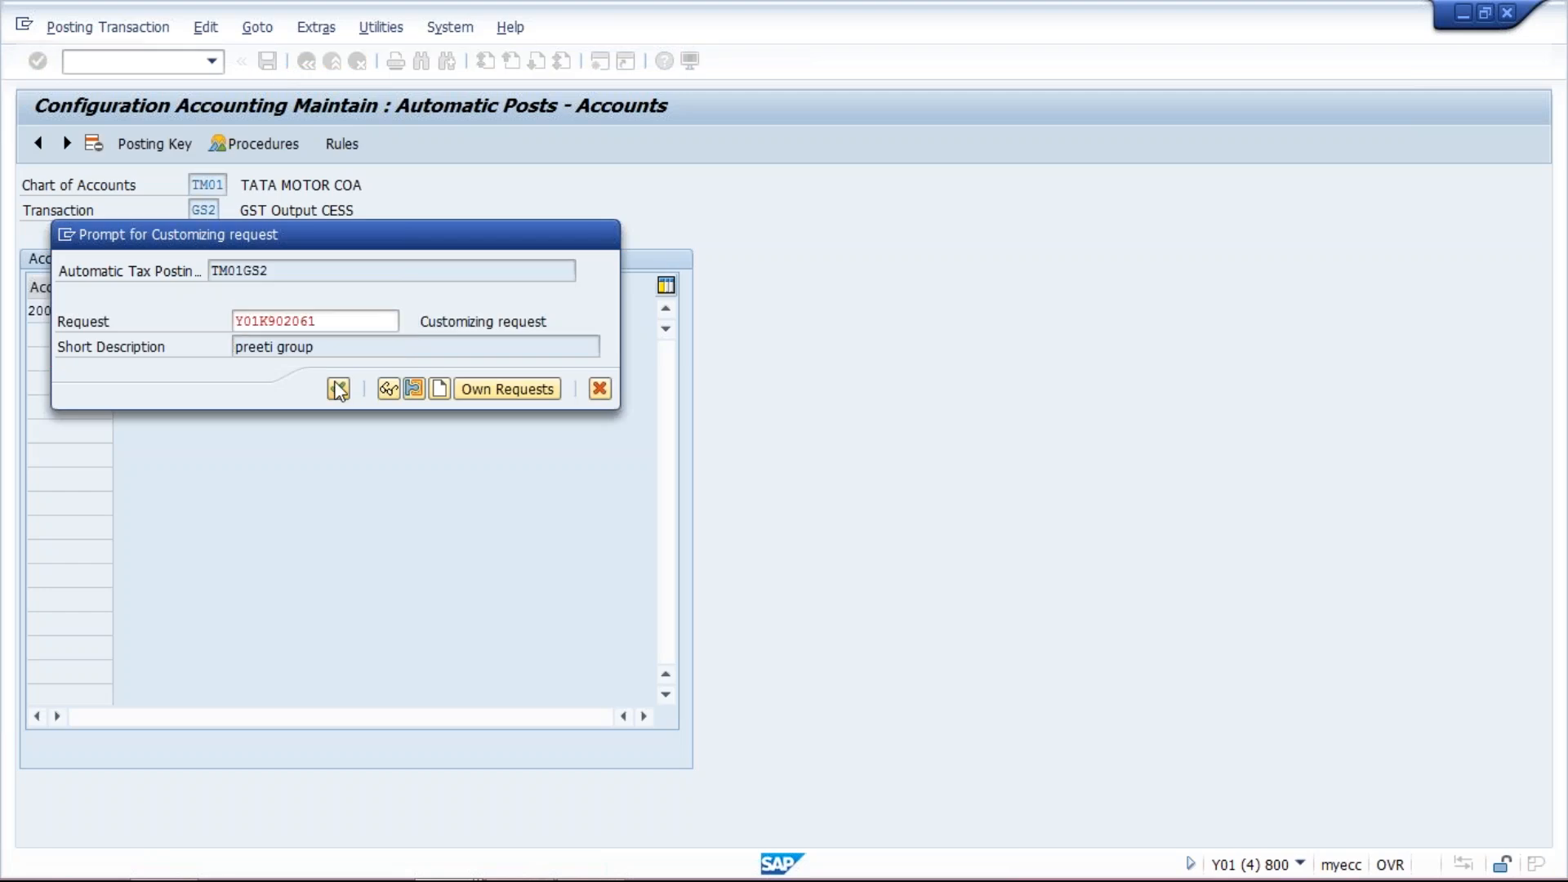
- Return to the procedures list, open the account rules of process key GS3 (GST Input tax) and save them
{"action": "left_click", "coordinate": [307, 62]}
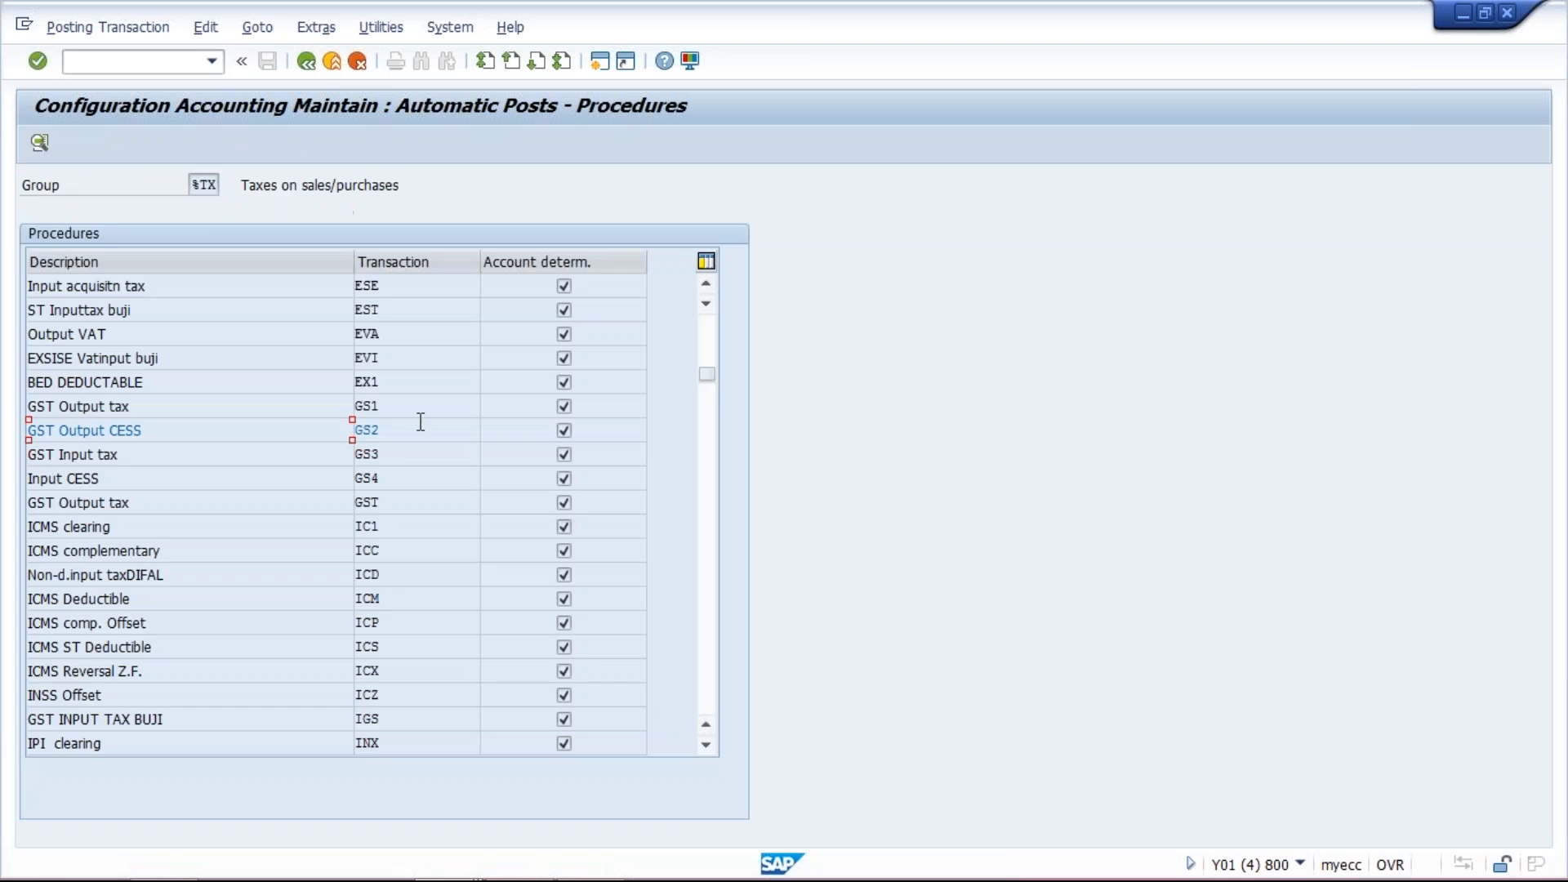
{"action": "double_click", "coordinate": [386, 455]}
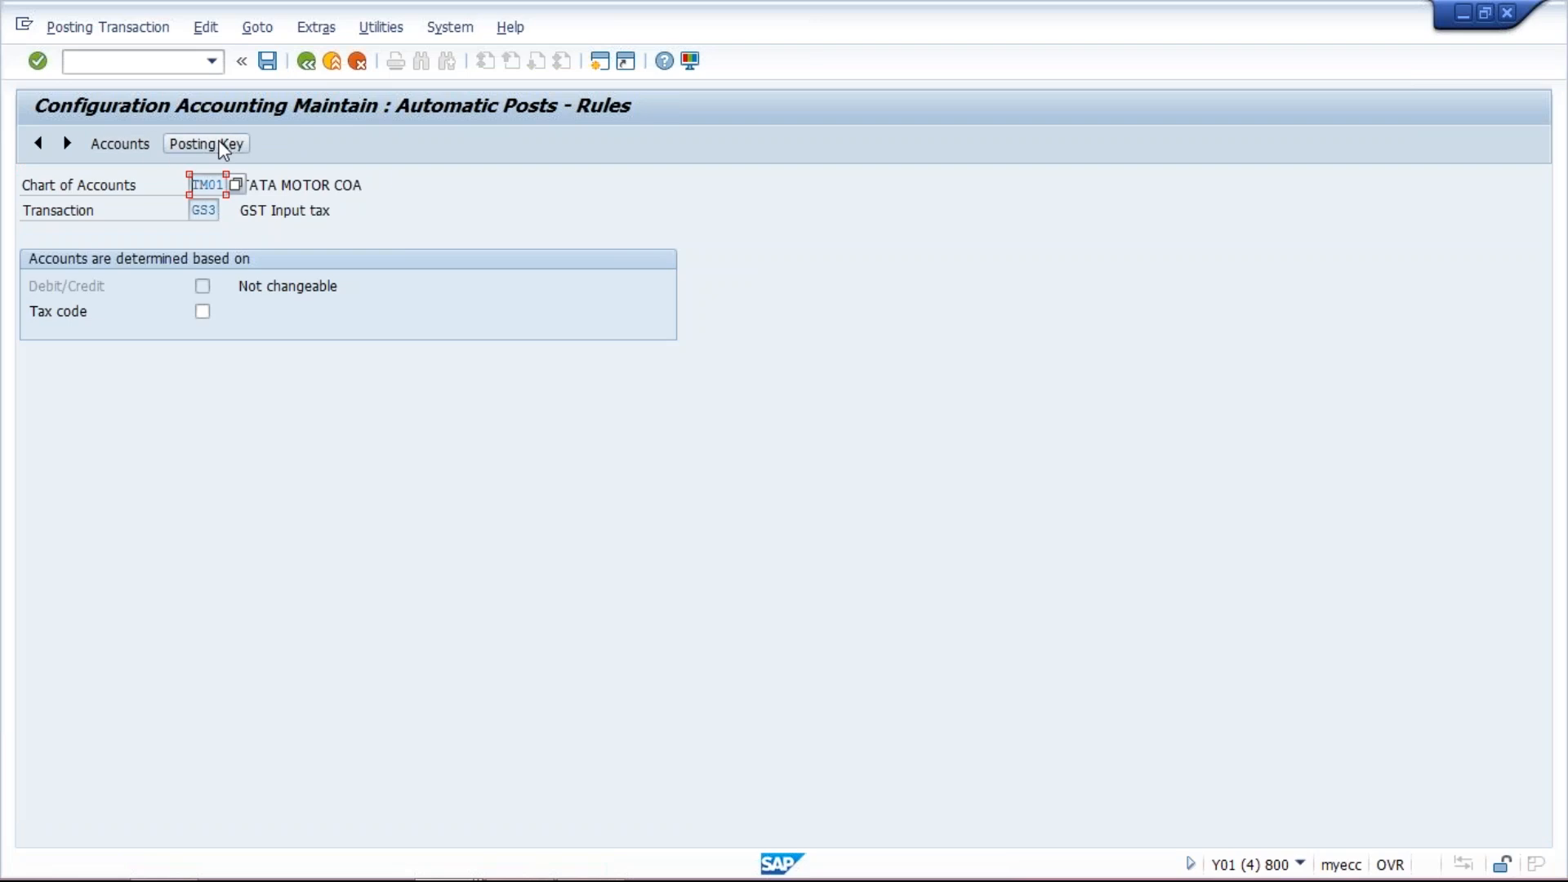
{"action": "left_click", "coordinate": [219, 145]}
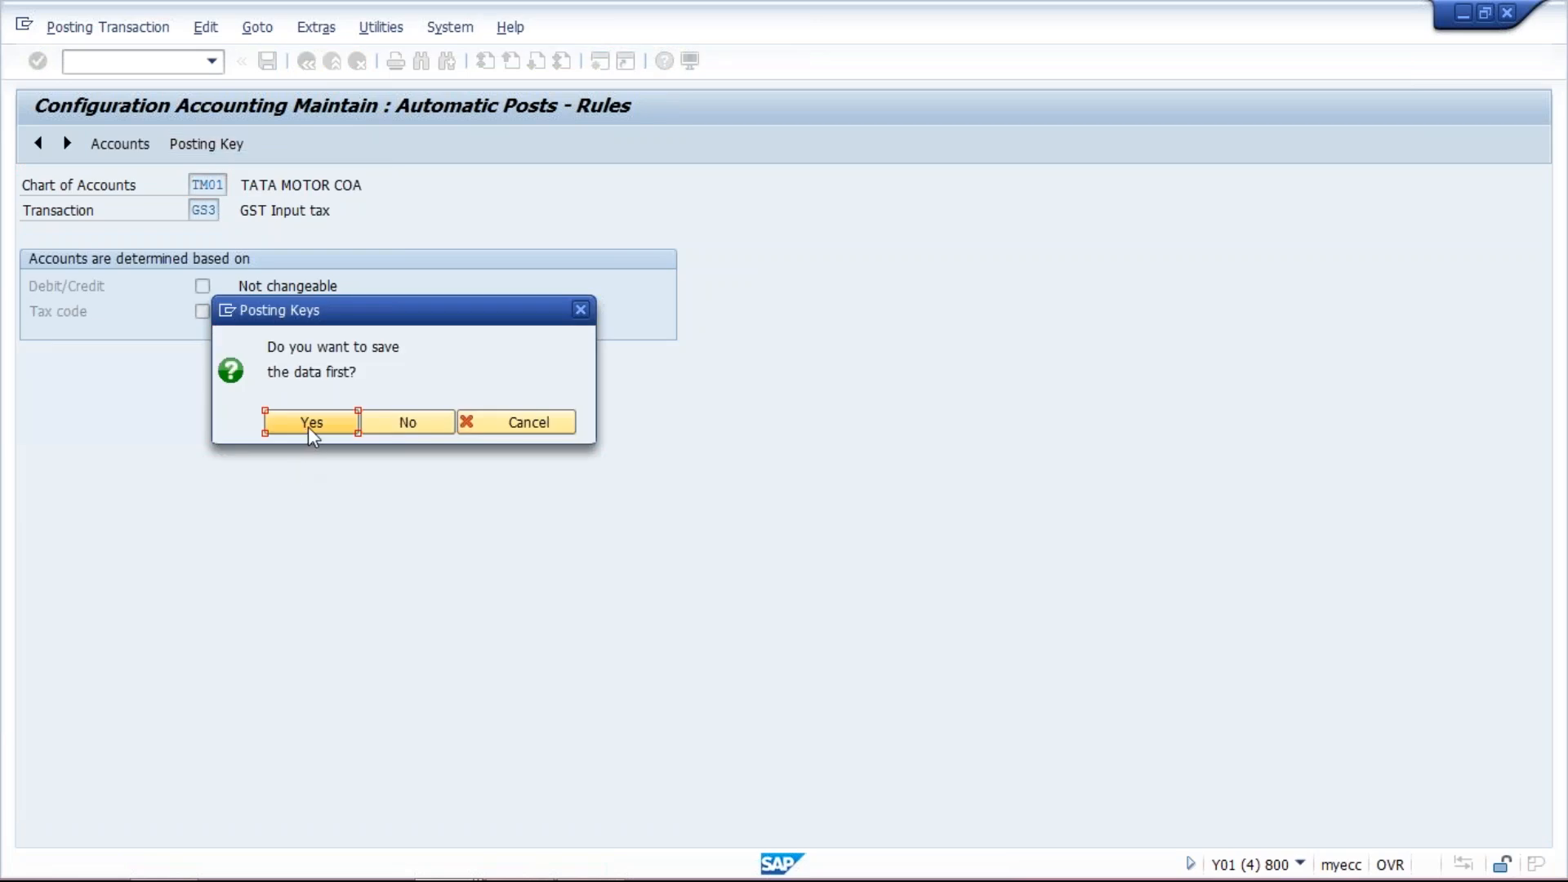
{"action": "left_click", "coordinate": [307, 427]}
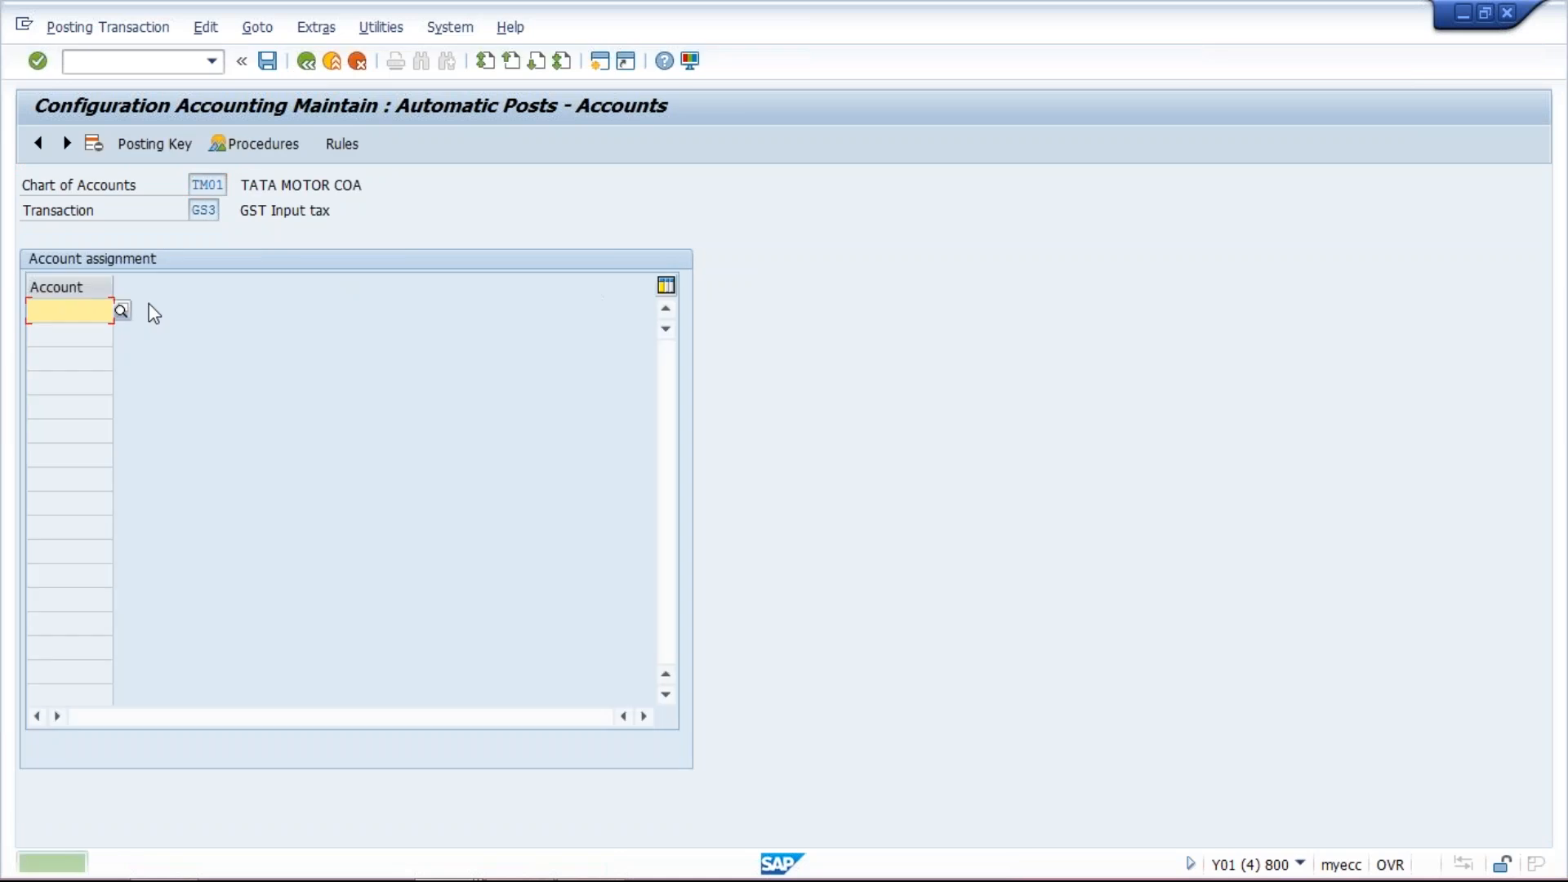
- Set GS3's posting keys to debit 40 and credit 50 and save them to the customizing request
{"action": "left_click", "coordinate": [164, 150]}
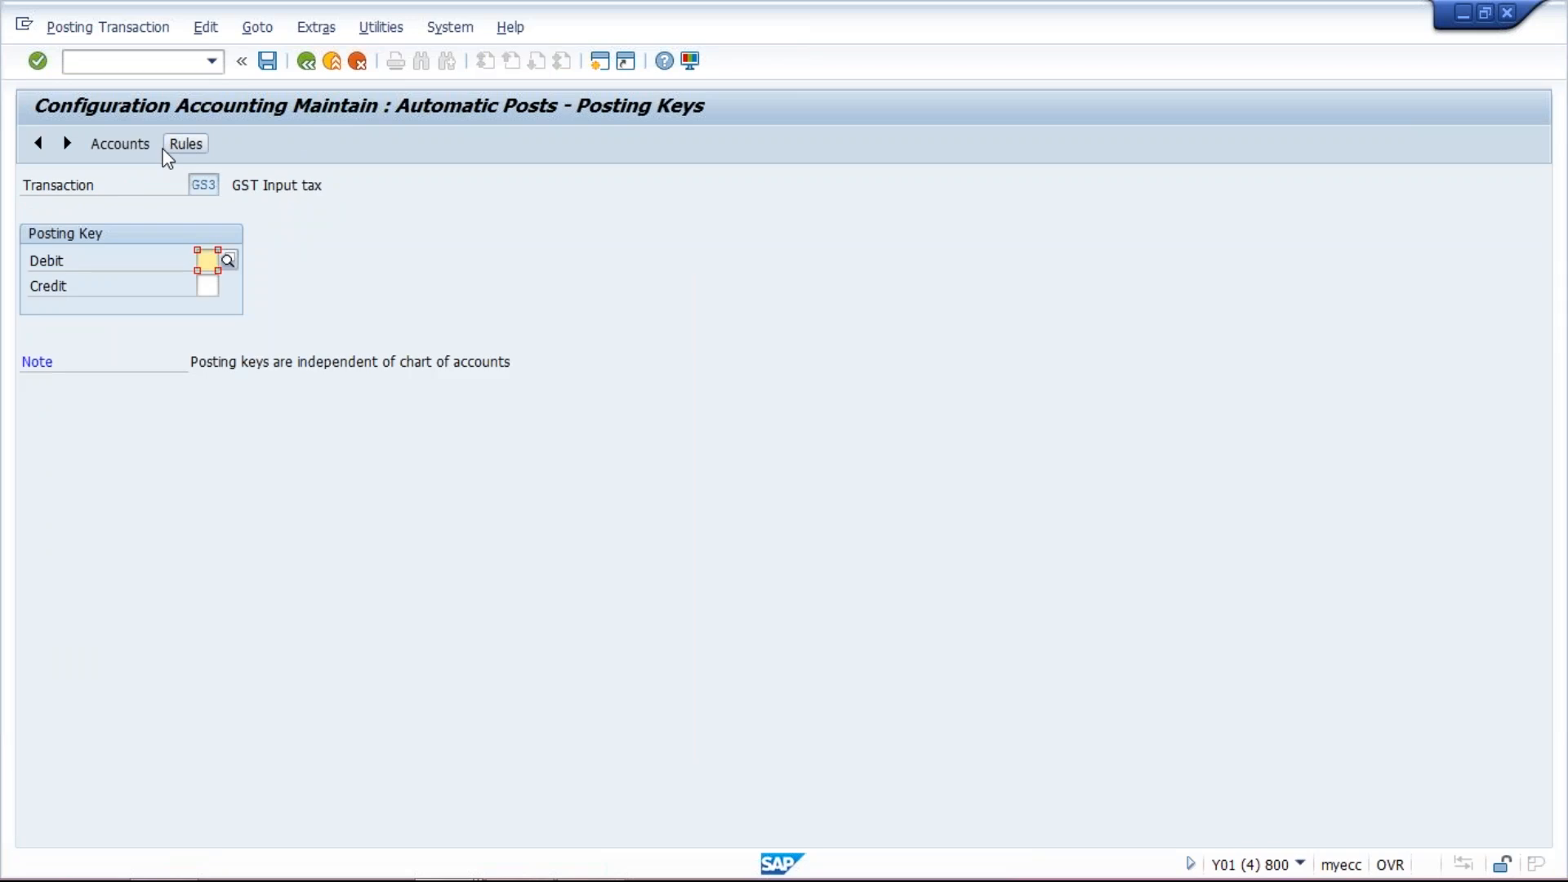
{"action": "type", "text": "5"}
{"action": "key", "text": "BackSpace"}
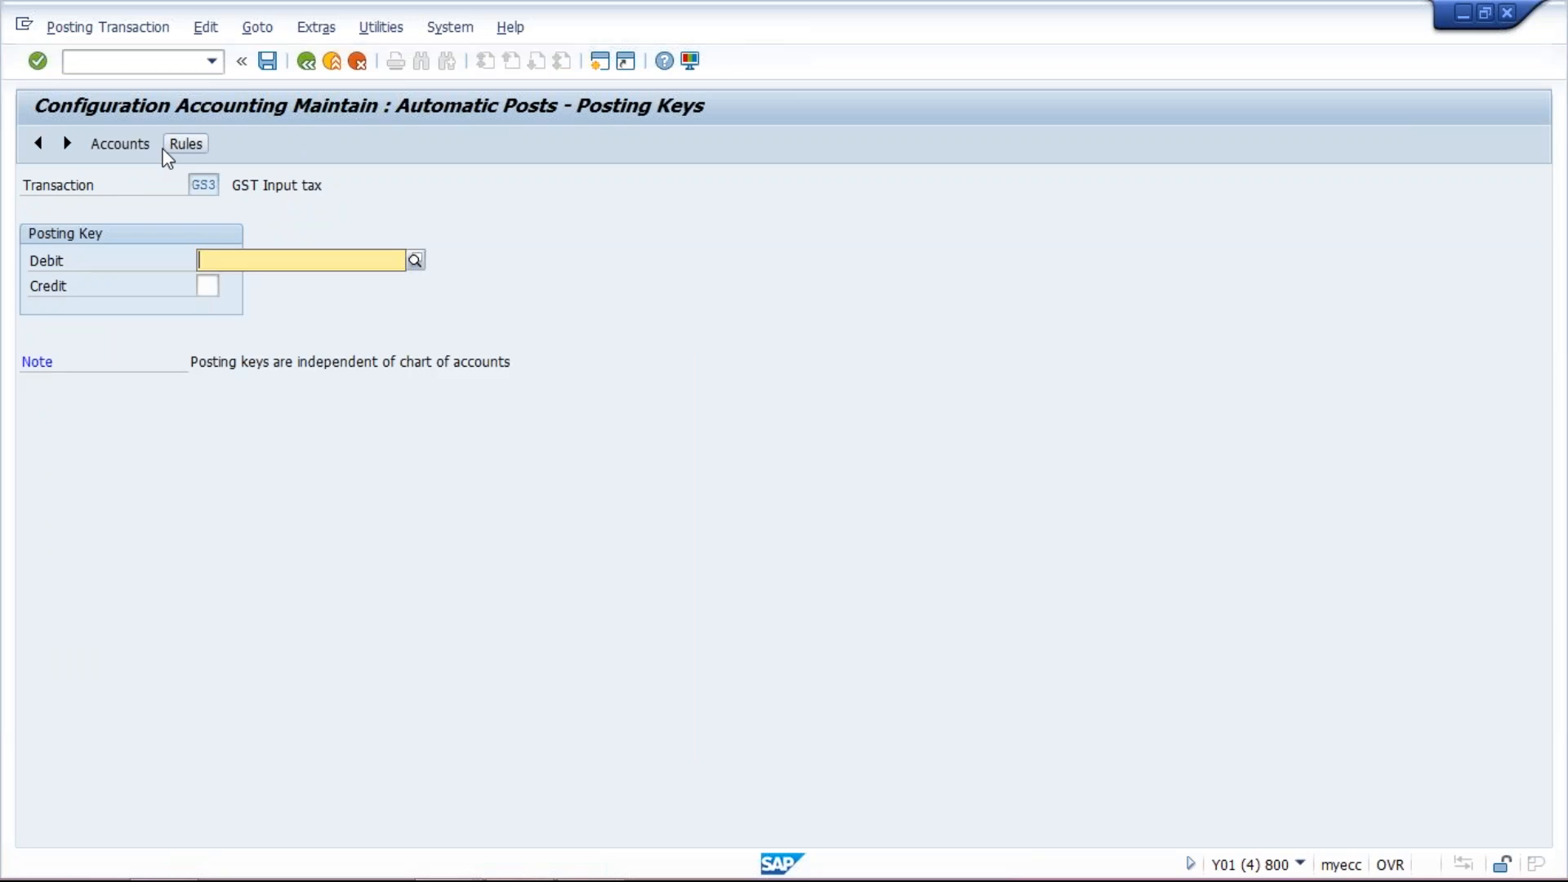
{"action": "type", "text": "40"}
{"action": "key", "text": "BackSpace"}
{"action": "key", "text": "BackSpace"}
{"action": "type", "text": "40"}
{"action": "left_click", "coordinate": [207, 282]}
{"action": "type", "text": "50"}
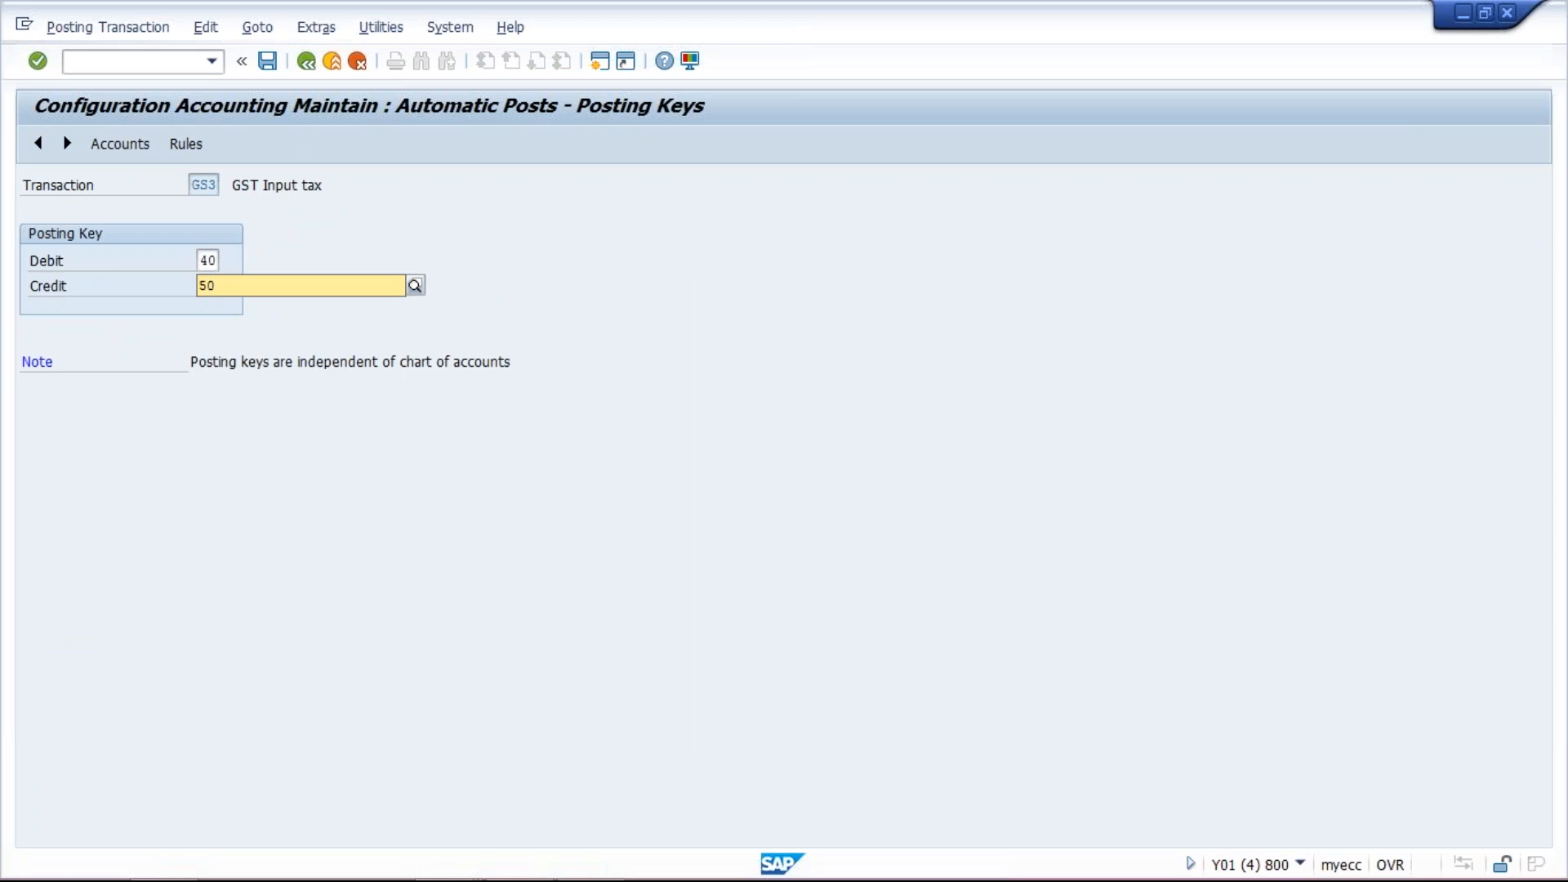
{"action": "left_click", "coordinate": [274, 320]}
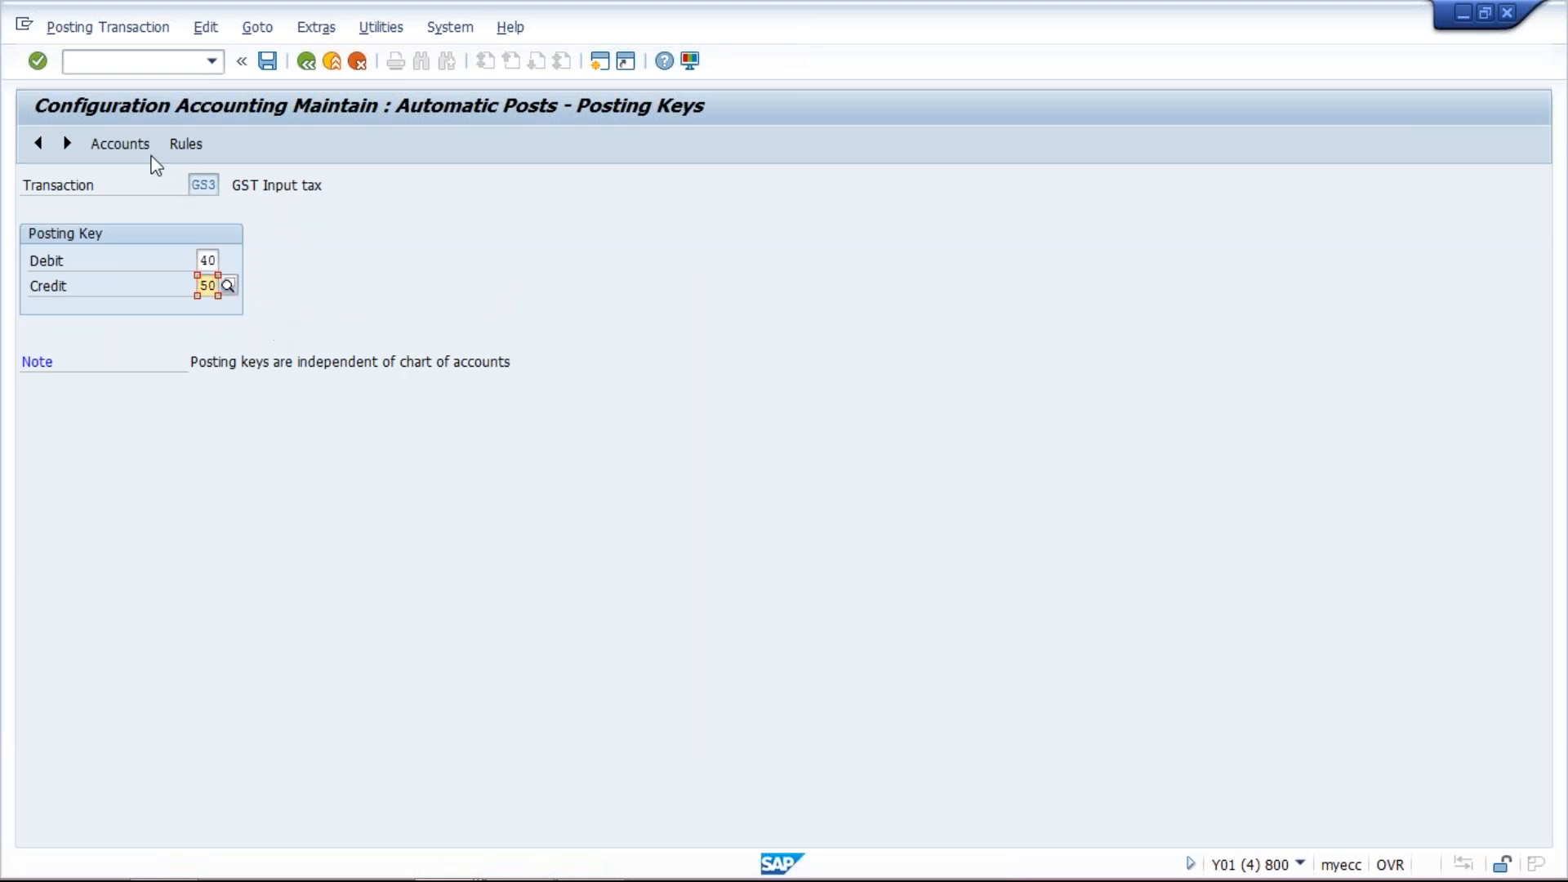
{"action": "left_click", "coordinate": [139, 152]}
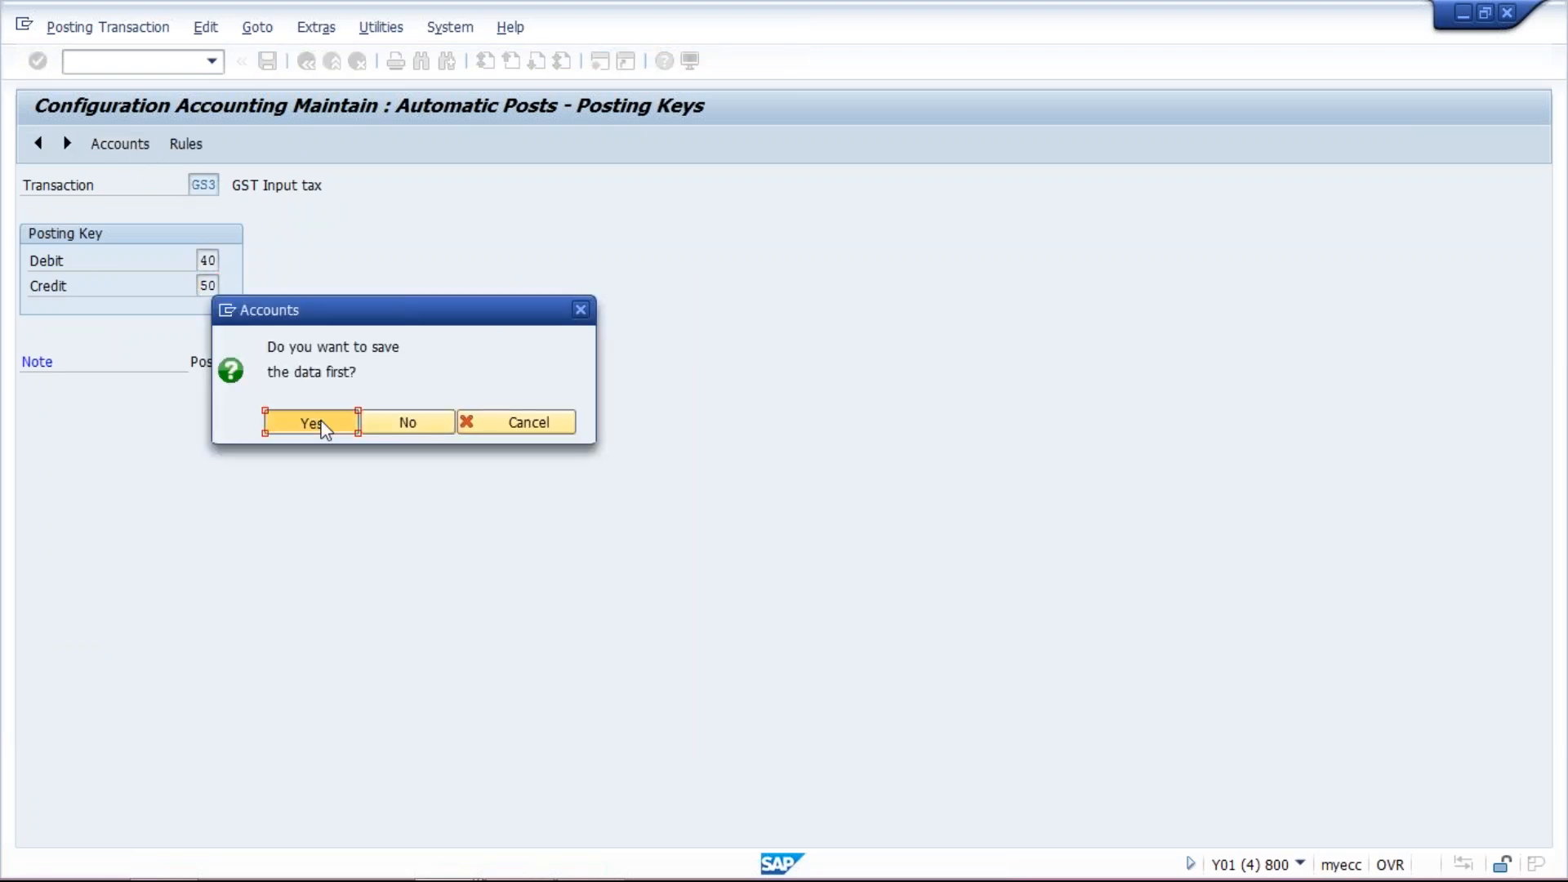
{"action": "left_click", "coordinate": [311, 422]}
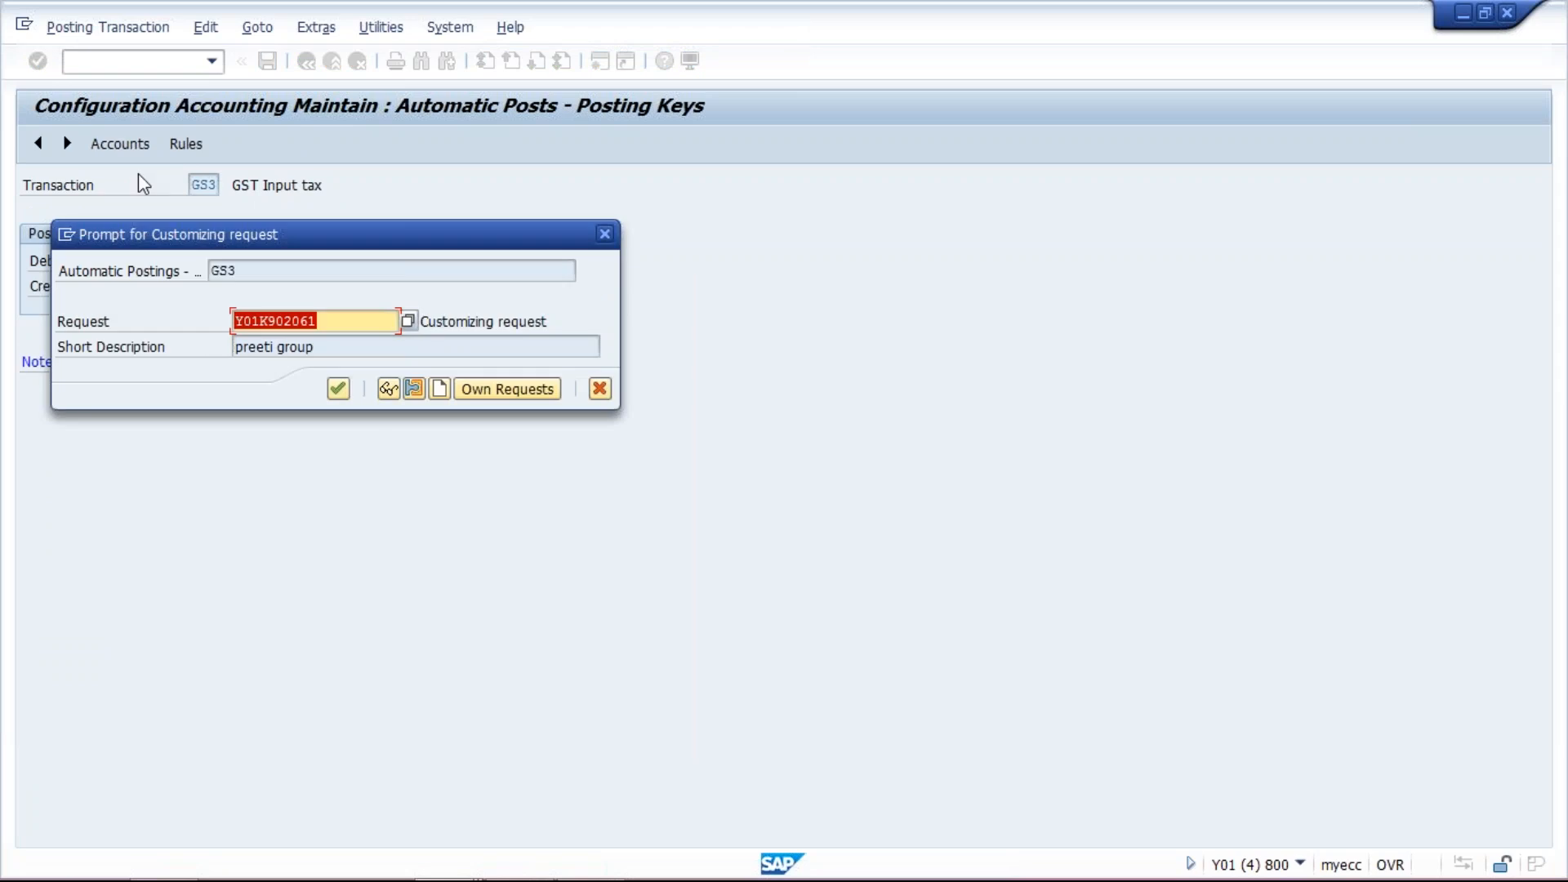
{"action": "left_click", "coordinate": [340, 387]}
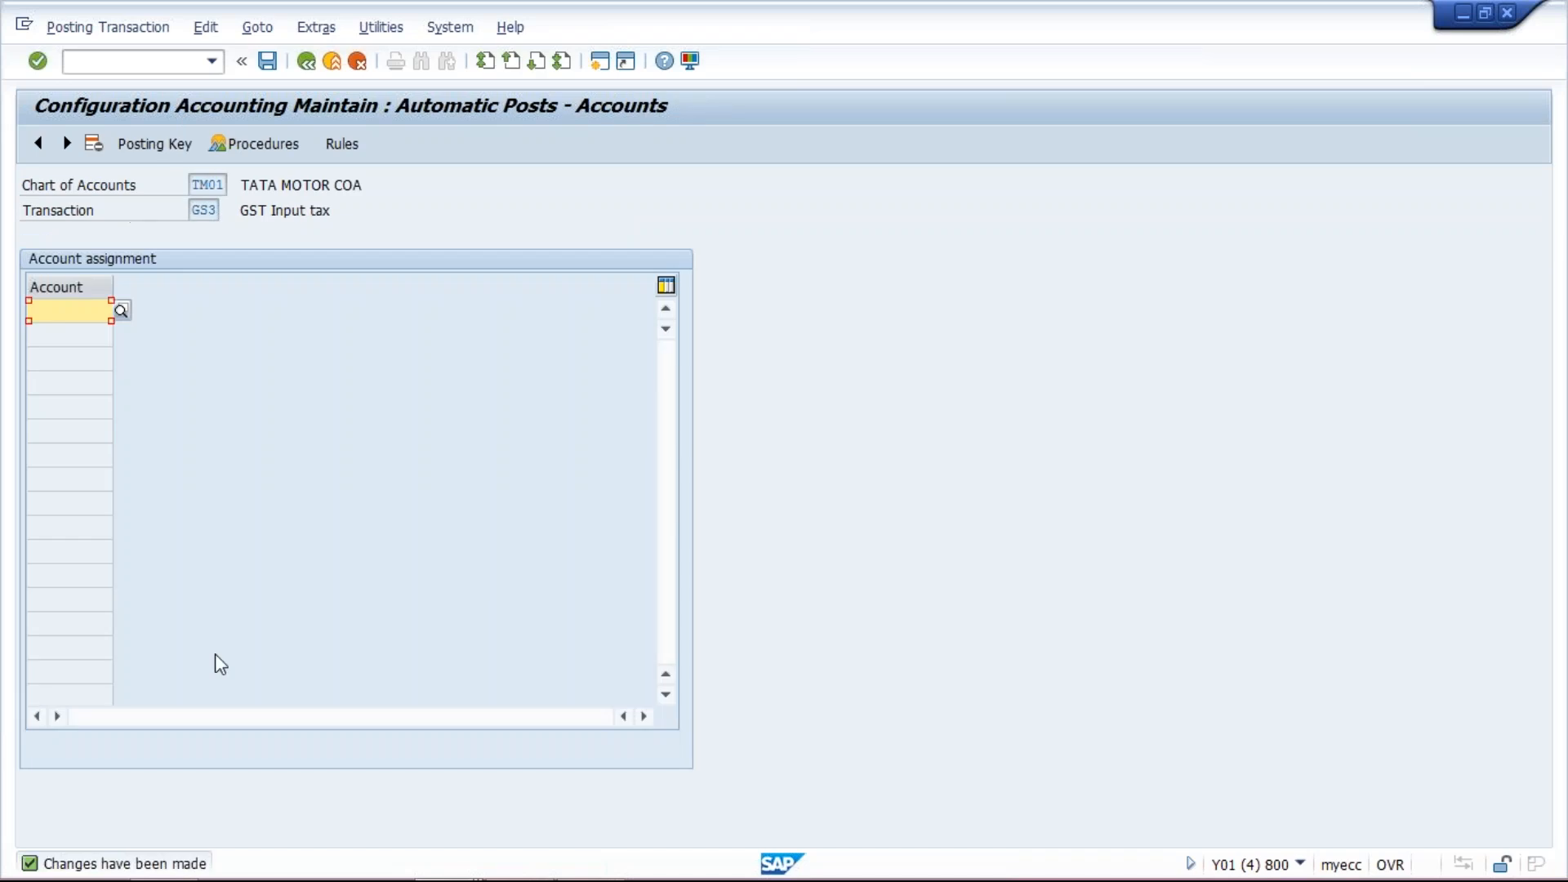
- Switch to the G/L account display window and expand the ASSET accounts to check the input tax account numbers
{"action": "mouse_move", "coordinate": [243, 879]}
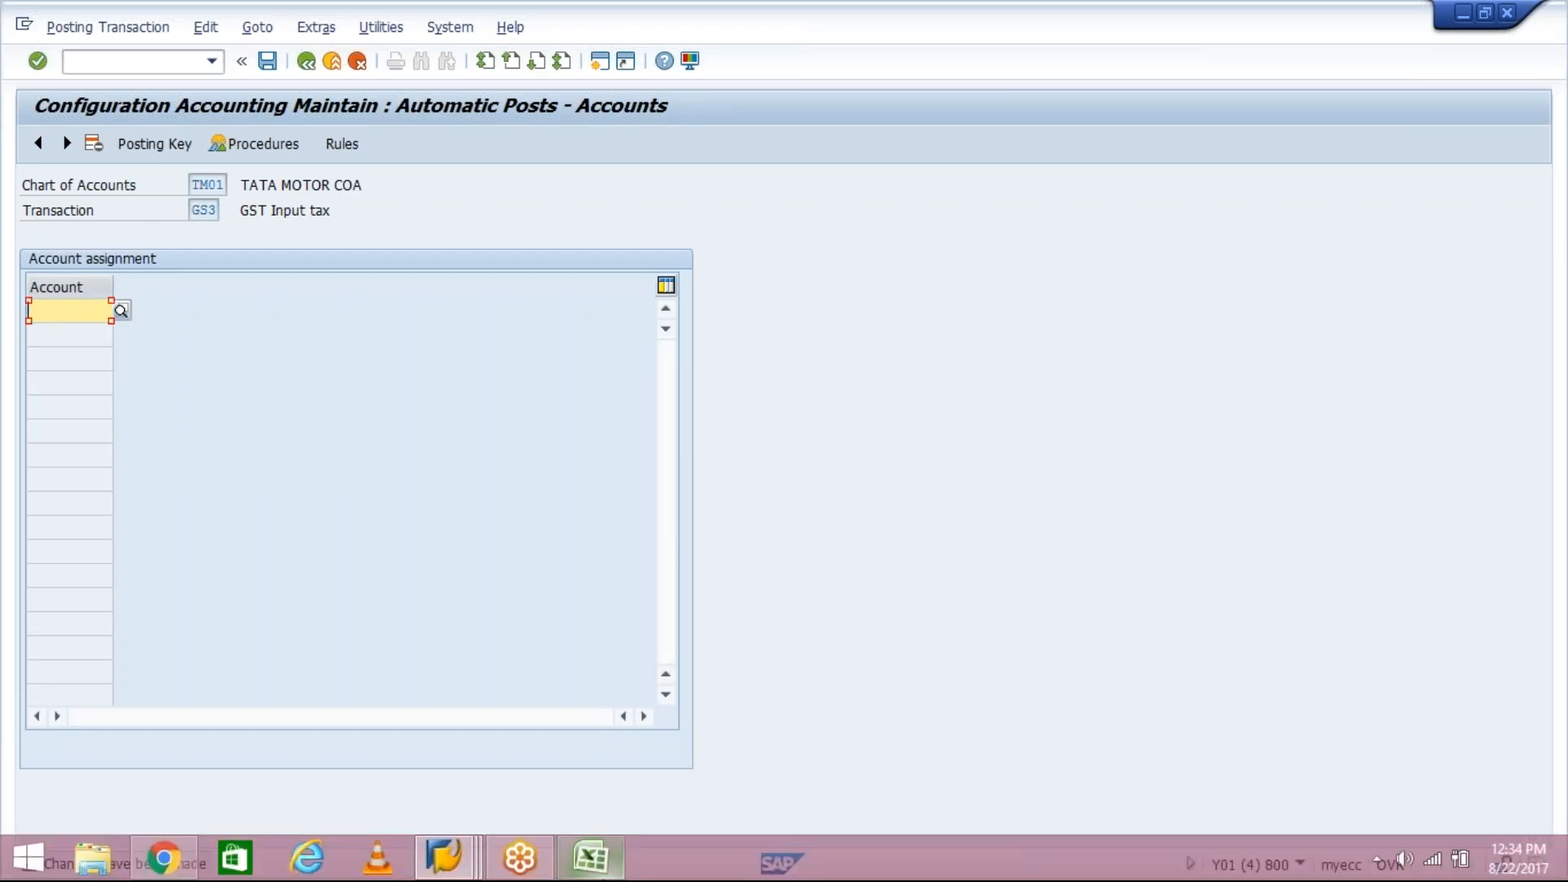
{"action": "left_click", "coordinate": [466, 878]}
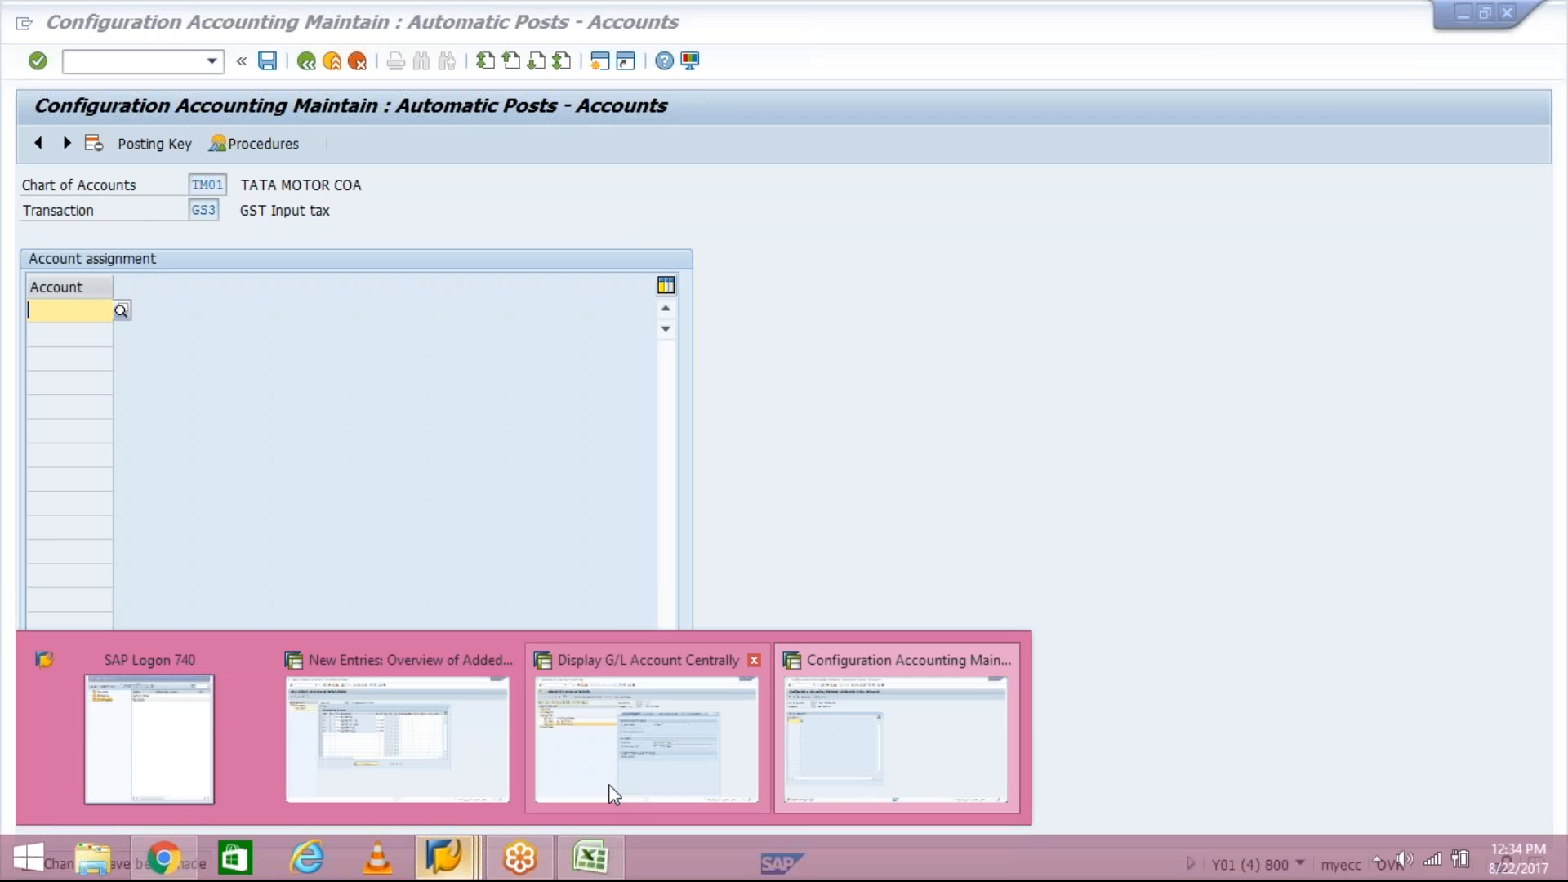
{"action": "left_click", "coordinate": [528, 747]}
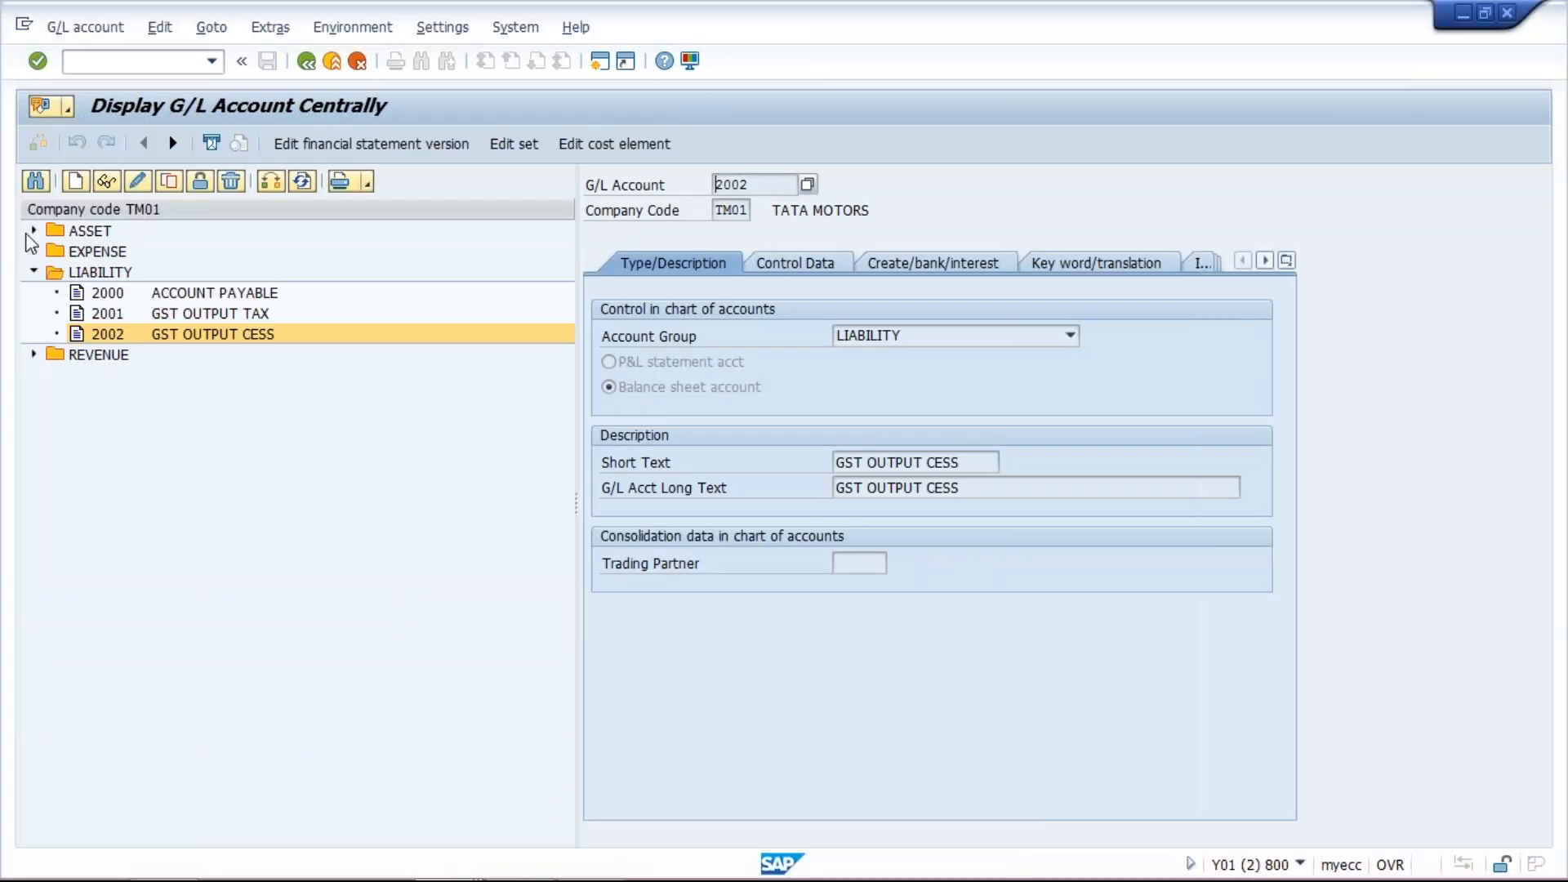
{"action": "left_click", "coordinate": [34, 230]}
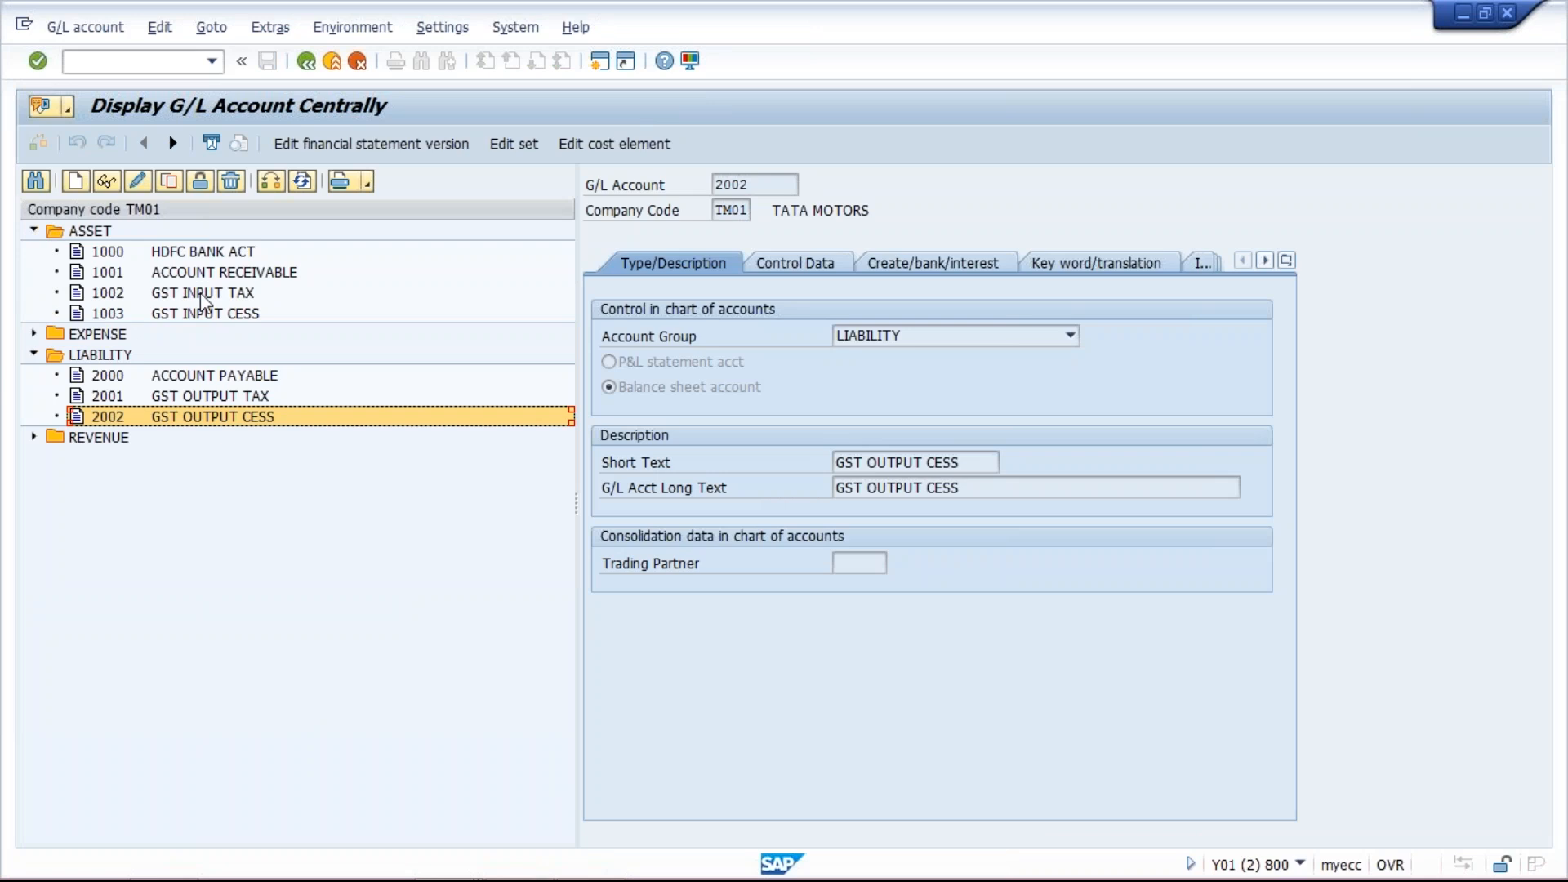
{"action": "mouse_move", "coordinate": [593, 870]}
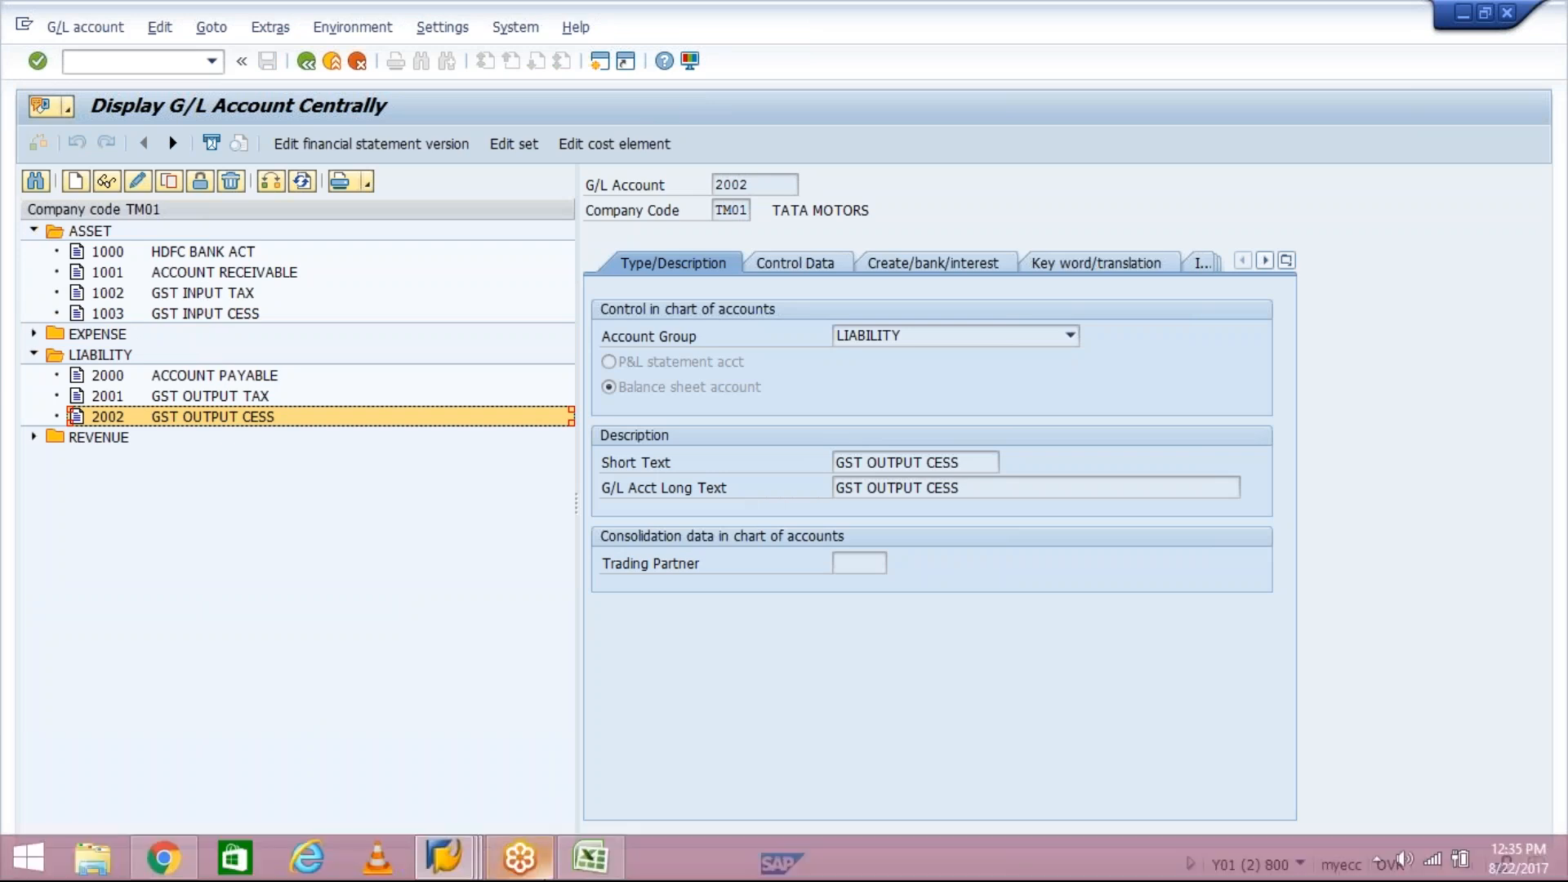
- Back in automatic postings, assign G/L account 1002 to process key GS3 and save to the customizing request
{"action": "left_click", "coordinate": [457, 859]}
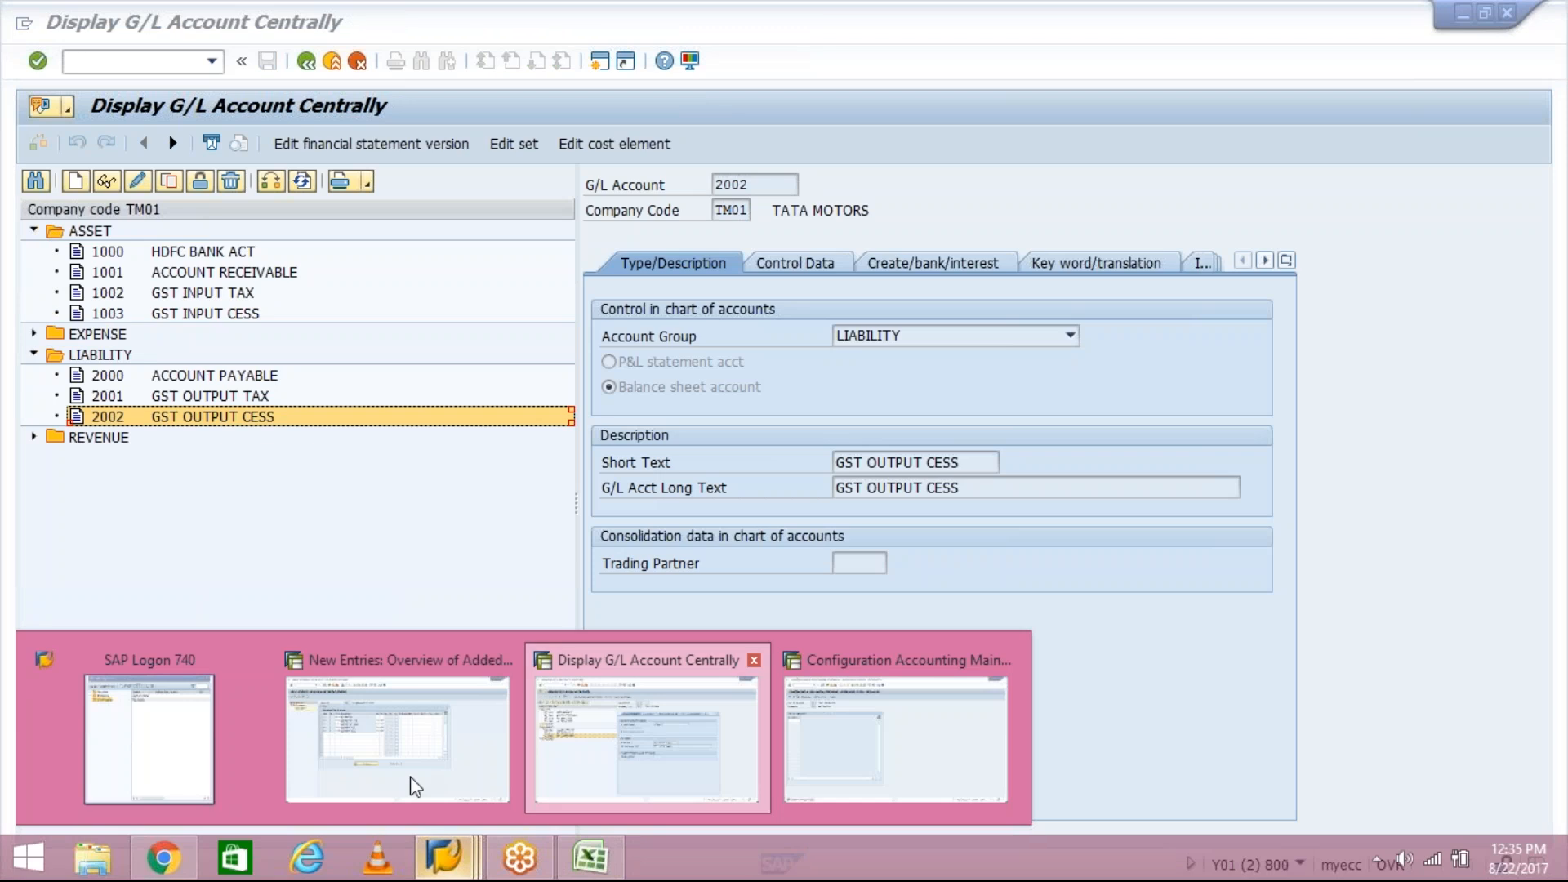
{"action": "left_click", "coordinate": [807, 786]}
{"action": "type", "text": "1002"}
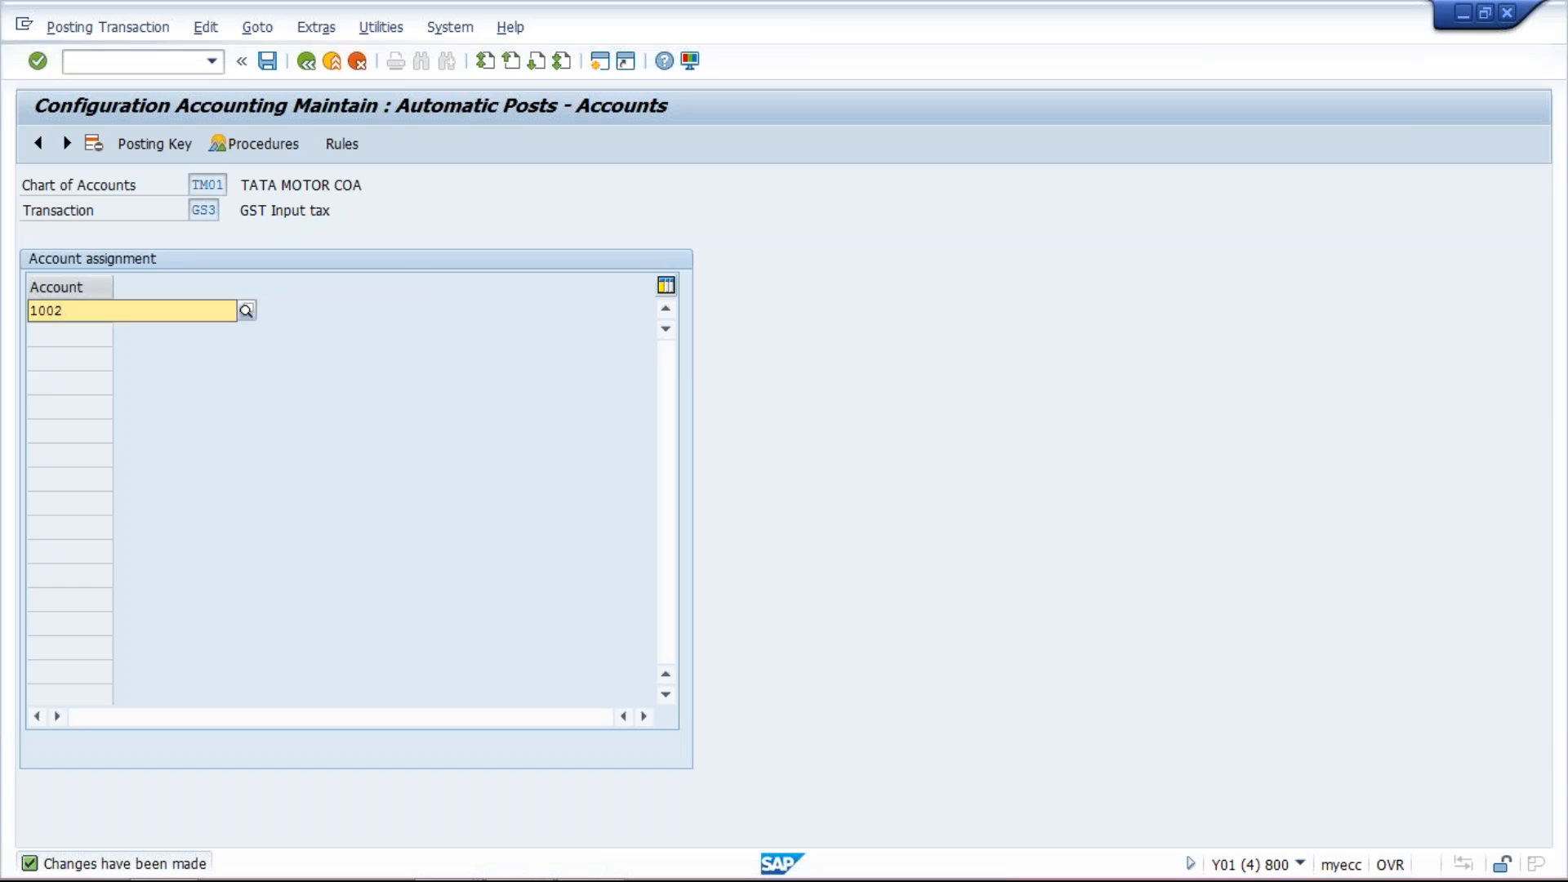
{"action": "left_click", "coordinate": [95, 351]}
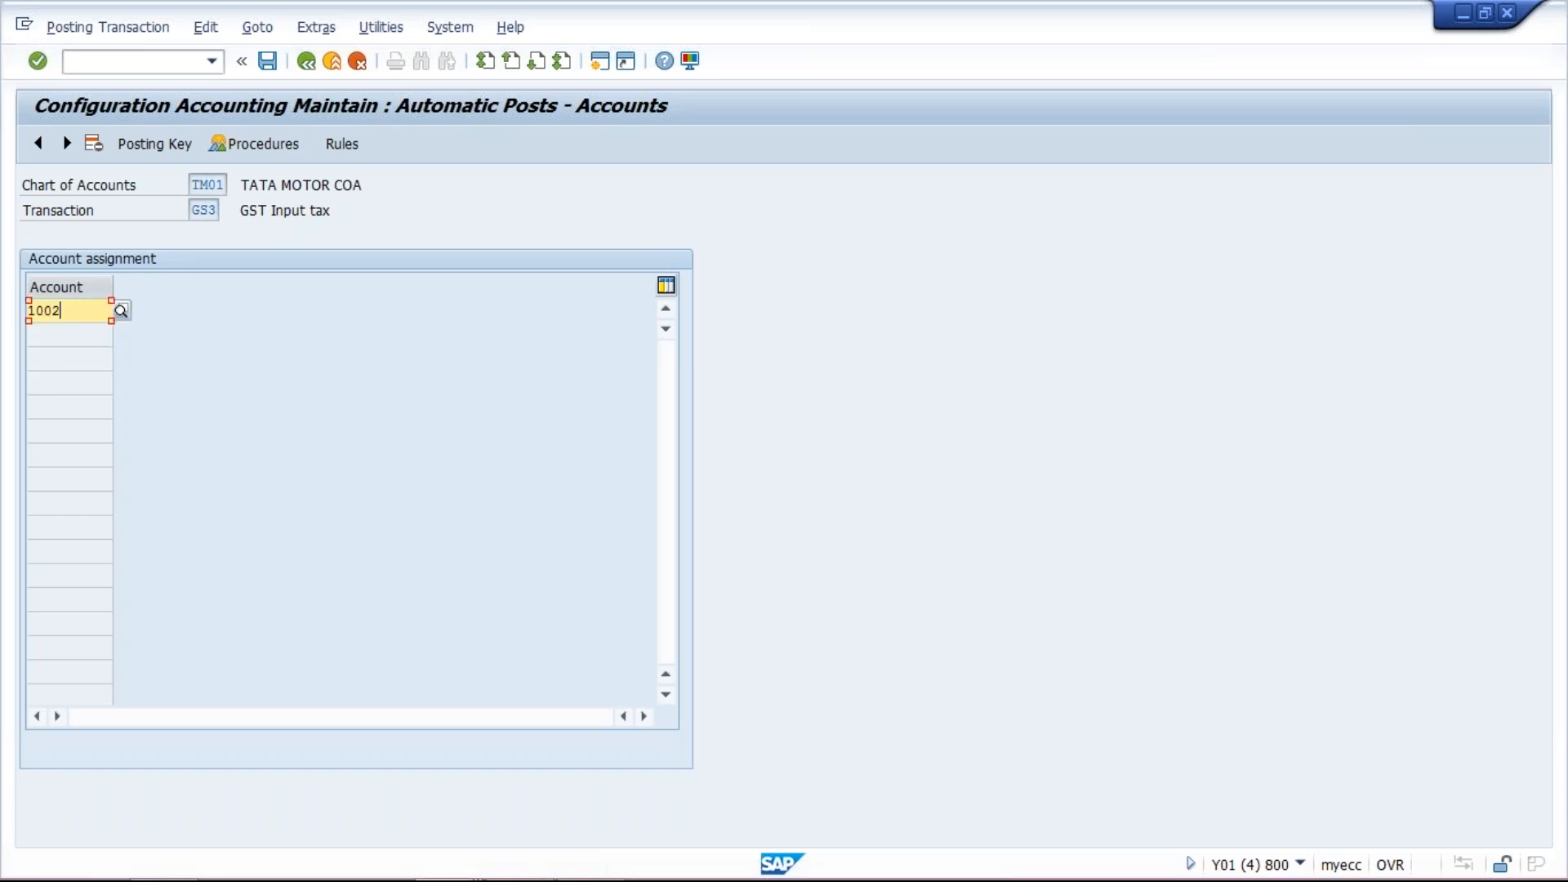
{"action": "left_click", "coordinate": [267, 63]}
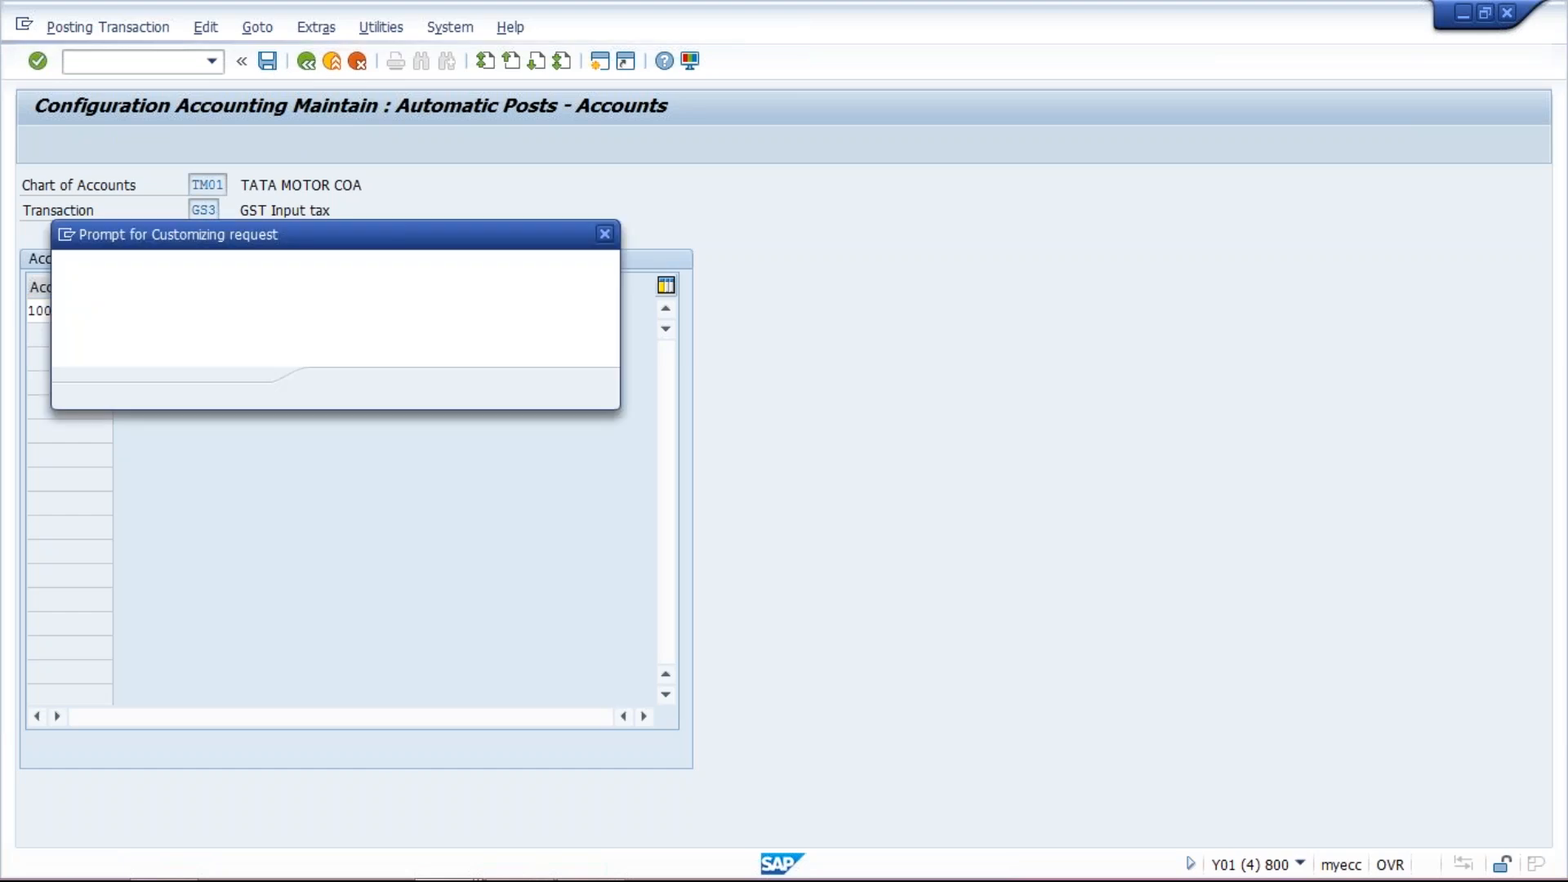
{"action": "left_click", "coordinate": [337, 390]}
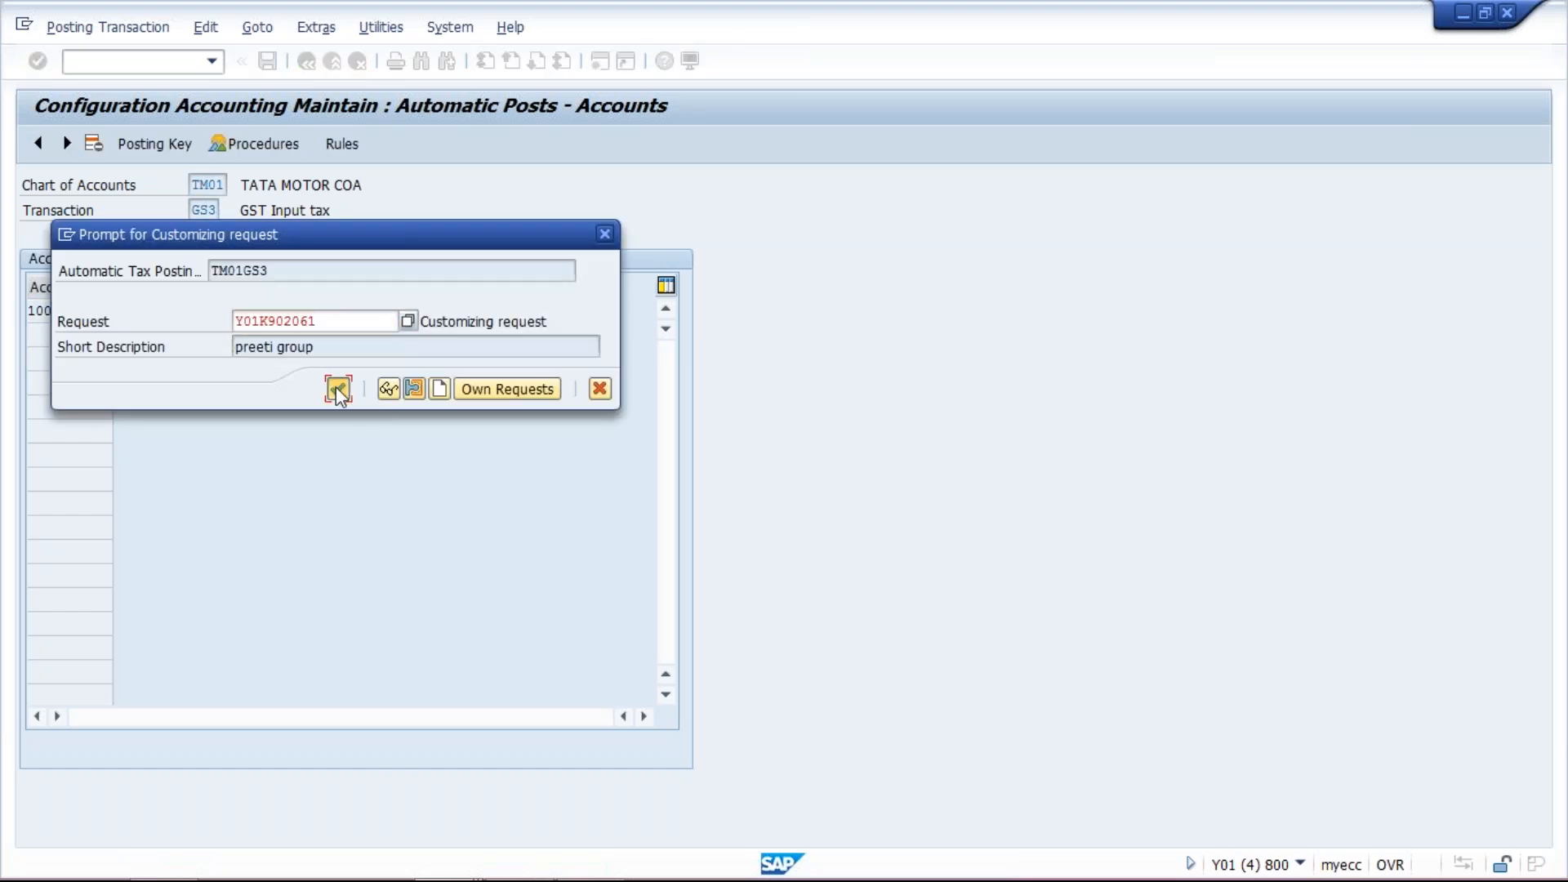
- Return to the procedures list, open the account rules of process key GS4 (Input CESS) and save them
{"action": "left_click", "coordinate": [306, 63]}
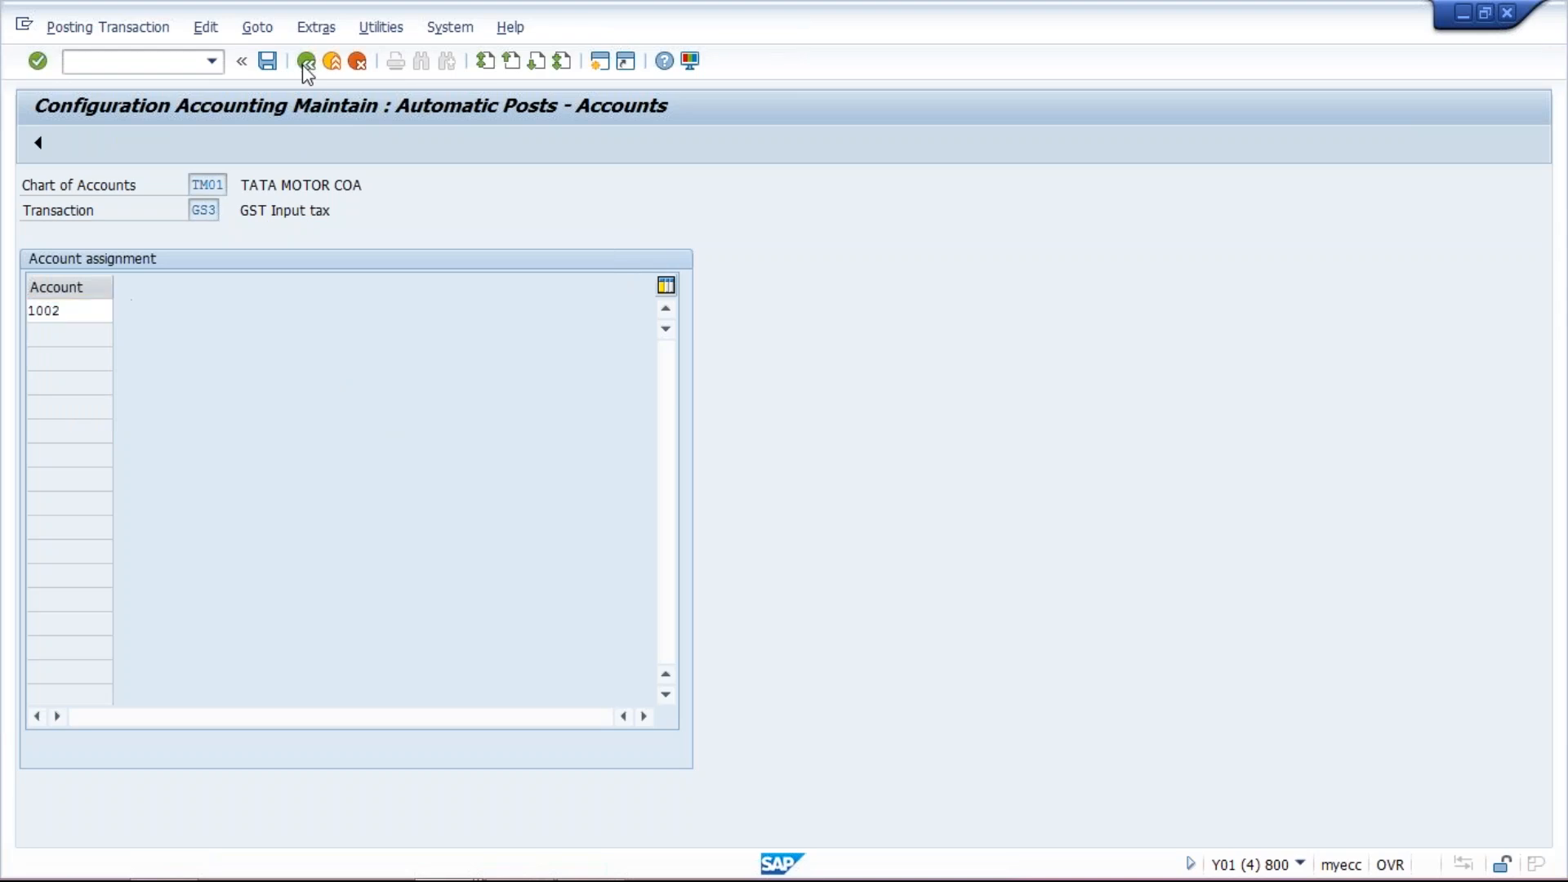
{"action": "double_click", "coordinate": [109, 478]}
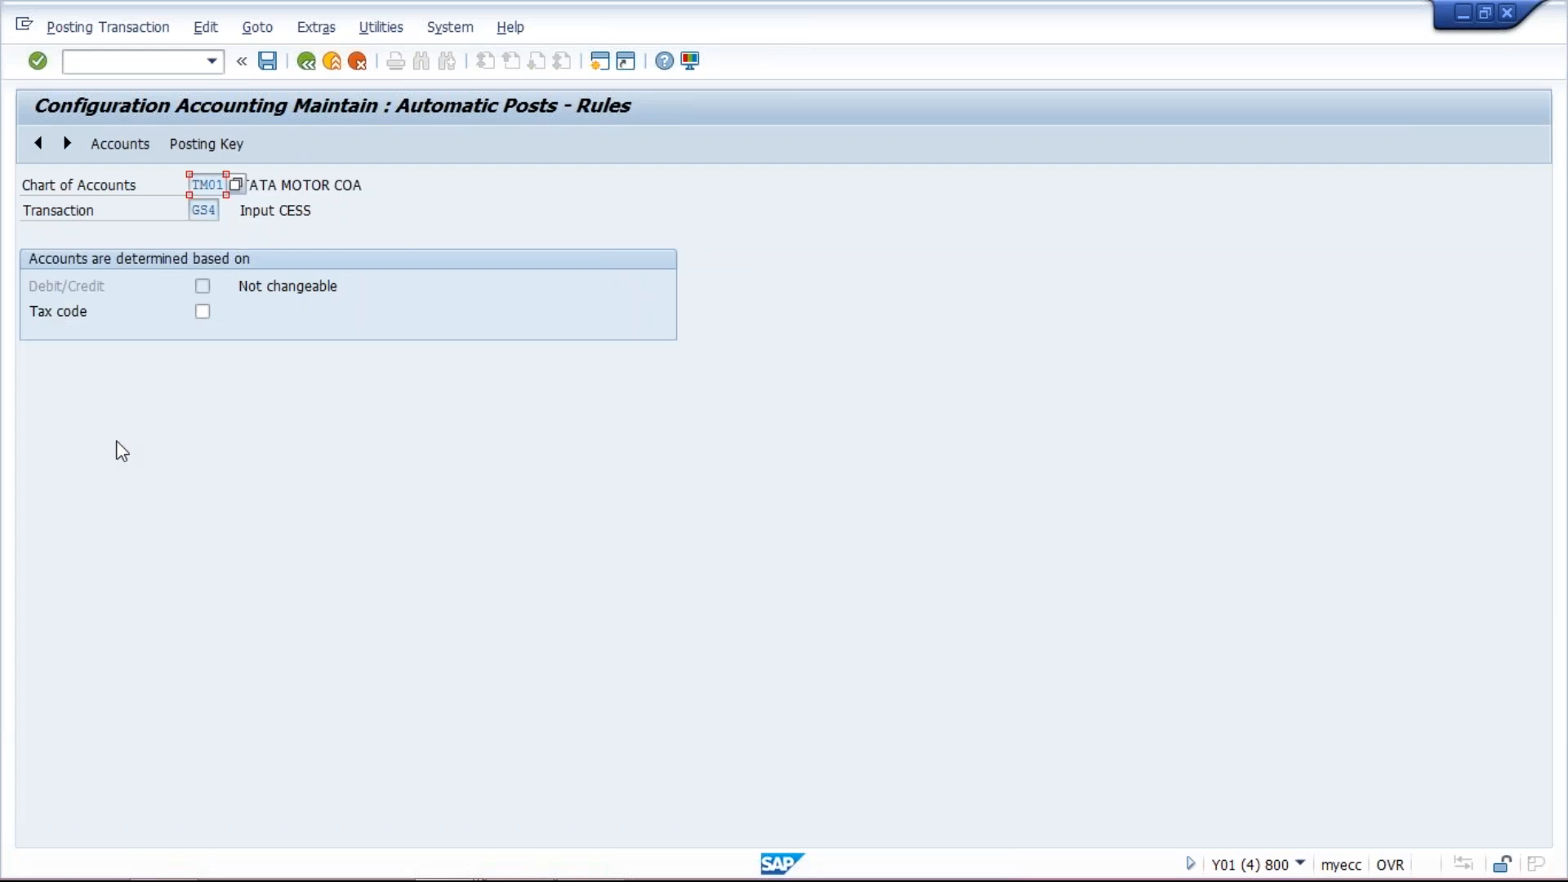
{"action": "left_click", "coordinate": [267, 62]}
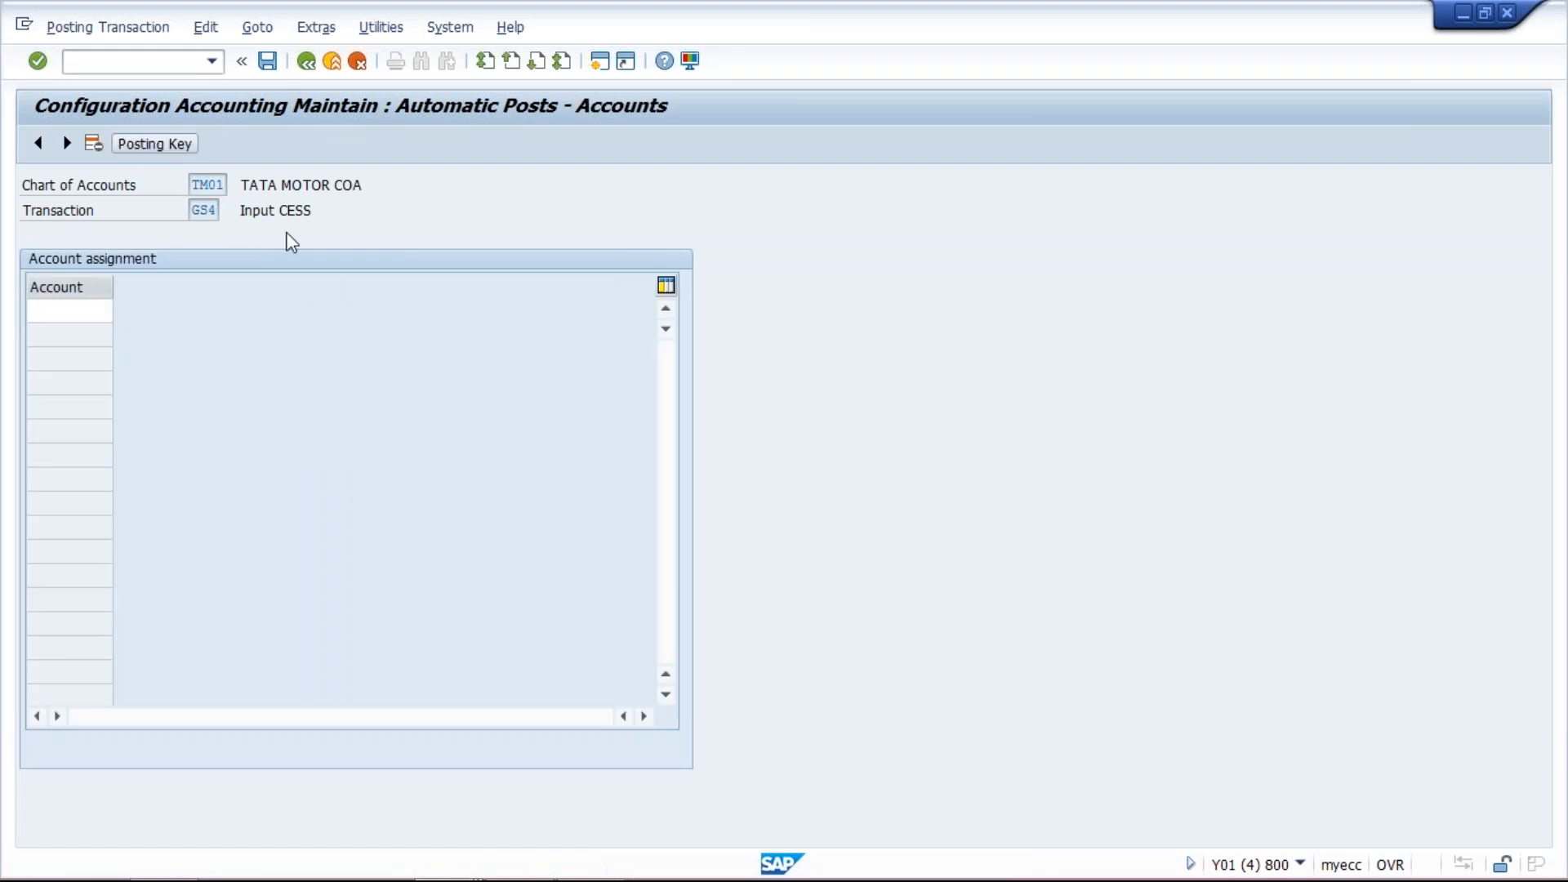
- Set GS4's posting keys to debit 40 and credit 50 and save them to the customizing request
{"action": "type", "text": "40"}
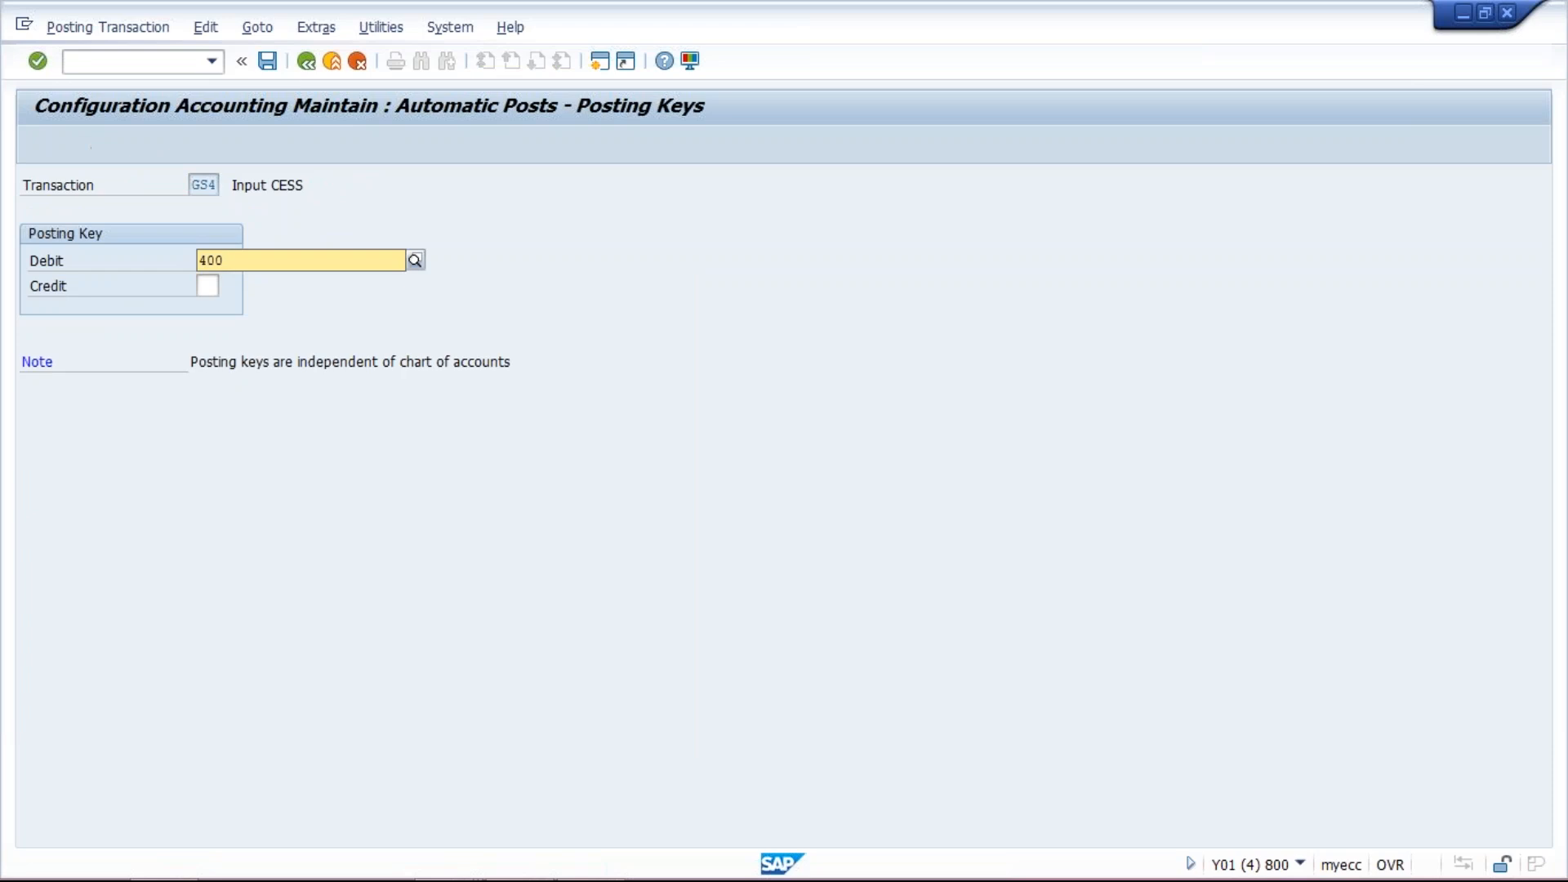
{"action": "left_click", "coordinate": [249, 297]}
{"action": "left_click", "coordinate": [204, 286]}
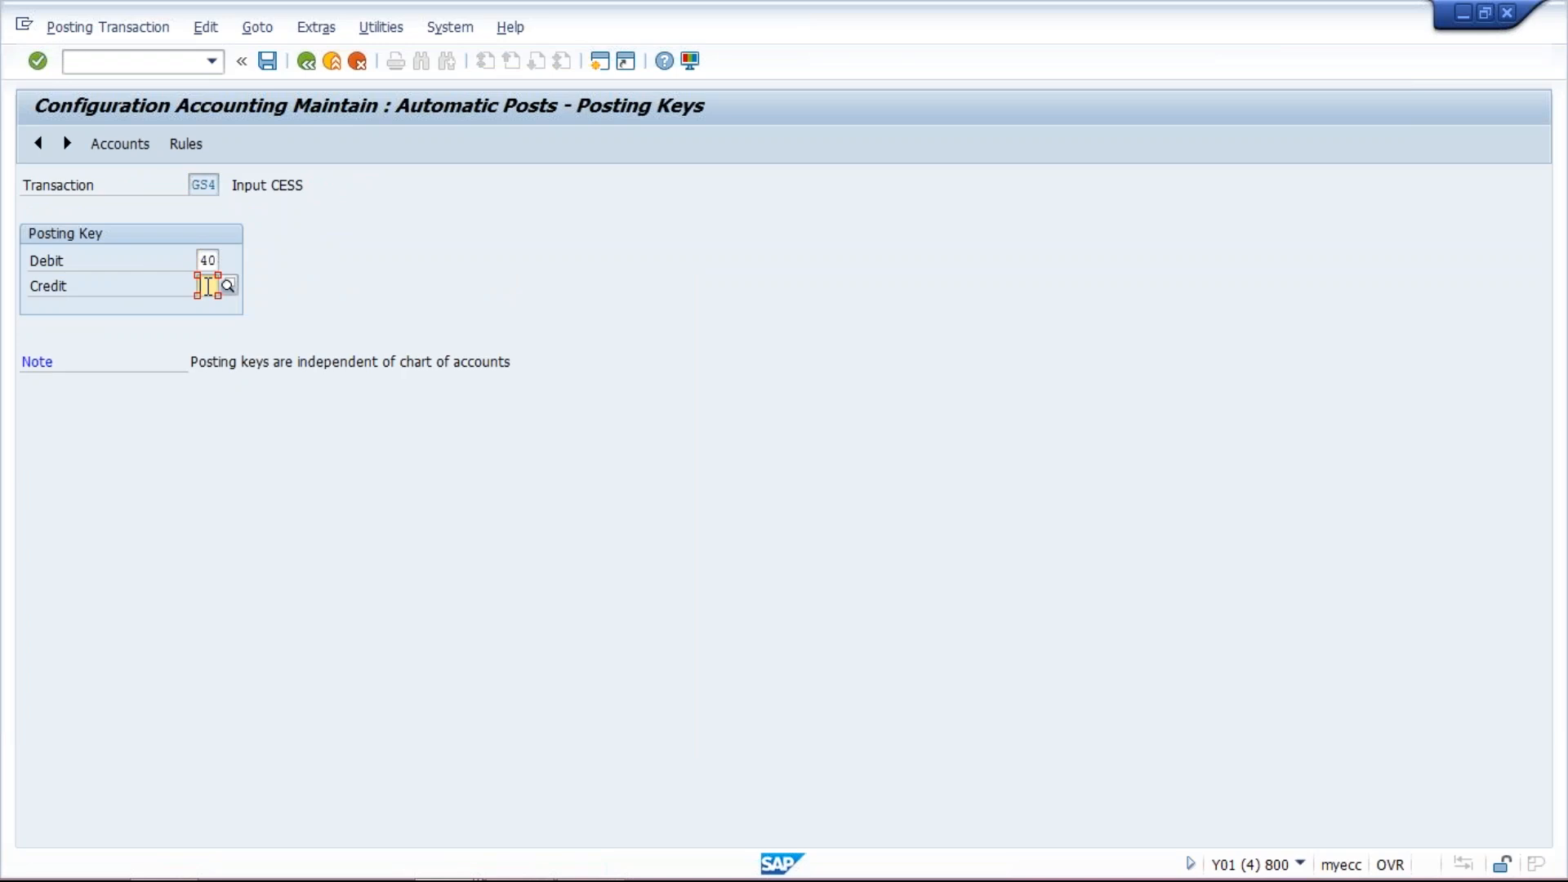
{"action": "type", "text": "50"}
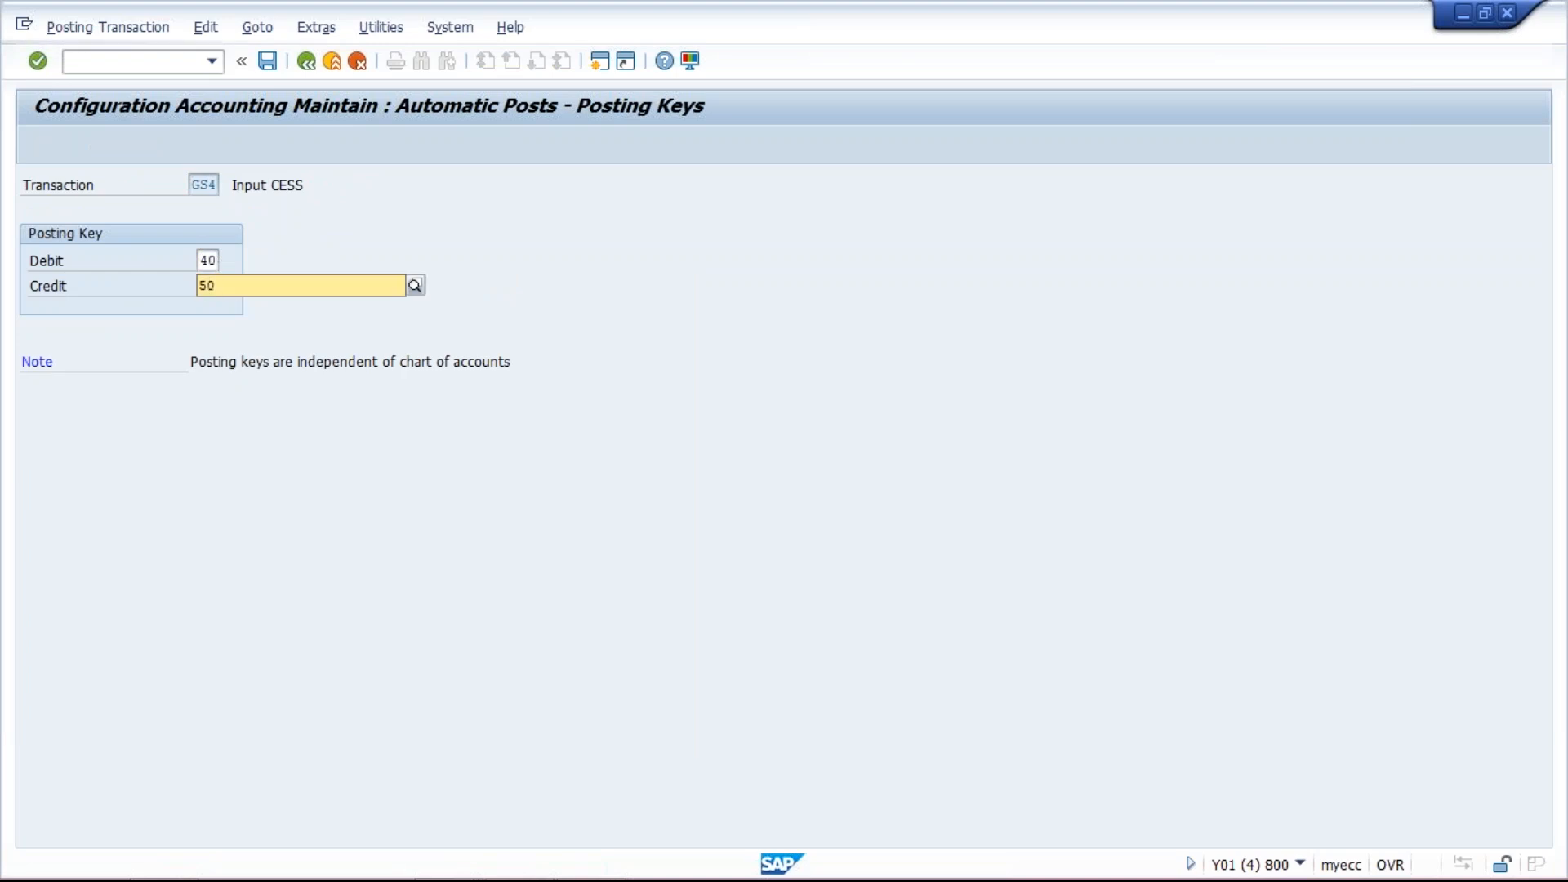
{"action": "left_click", "coordinate": [254, 329]}
{"action": "left_click", "coordinate": [272, 68]}
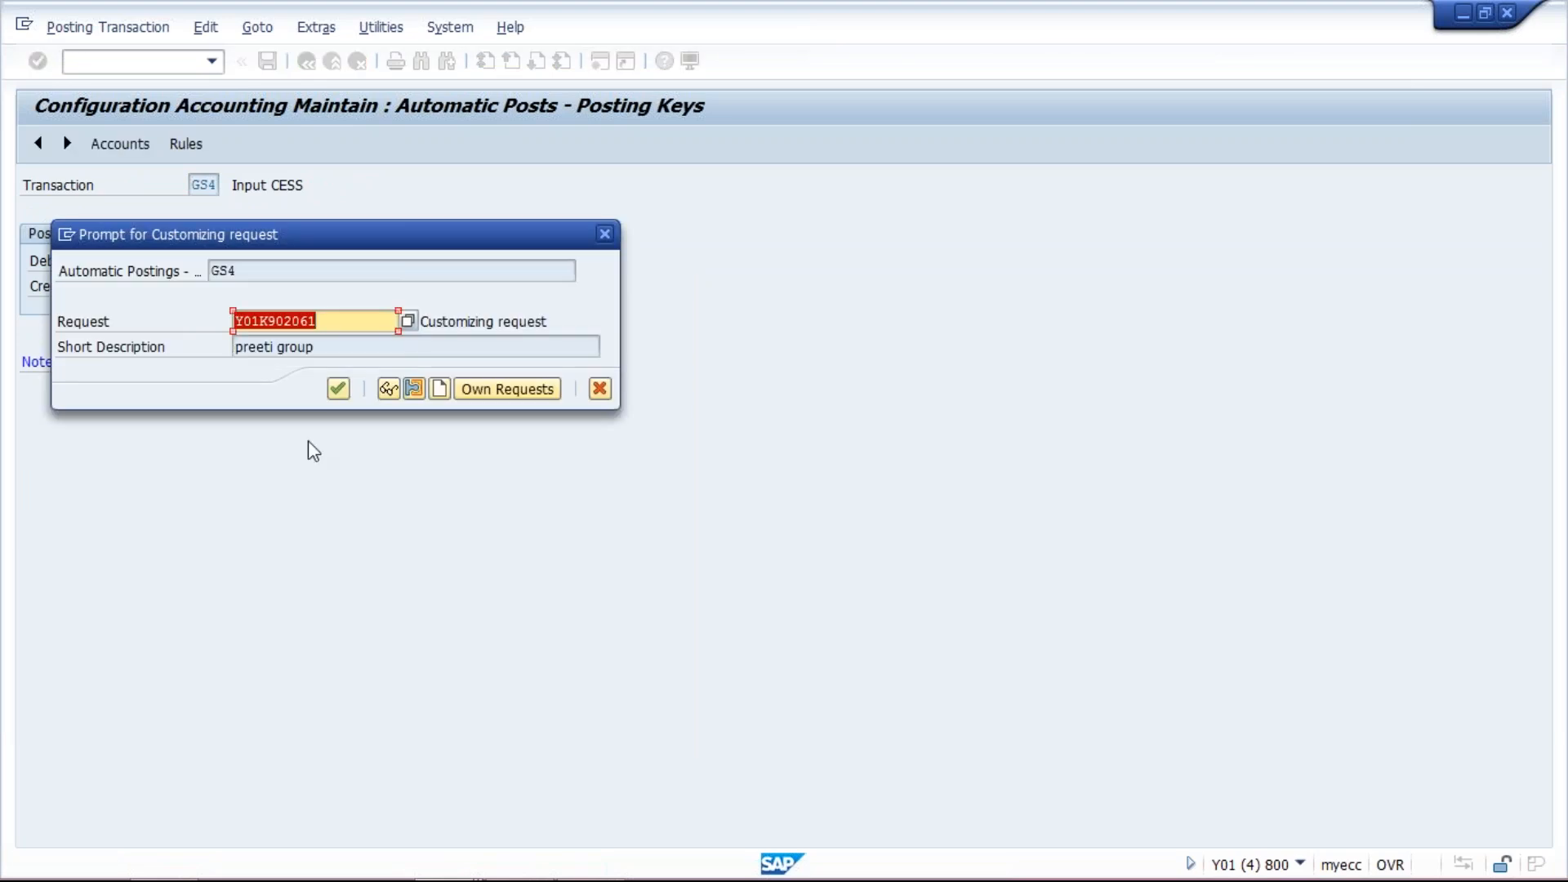
{"action": "left_click", "coordinate": [338, 389]}
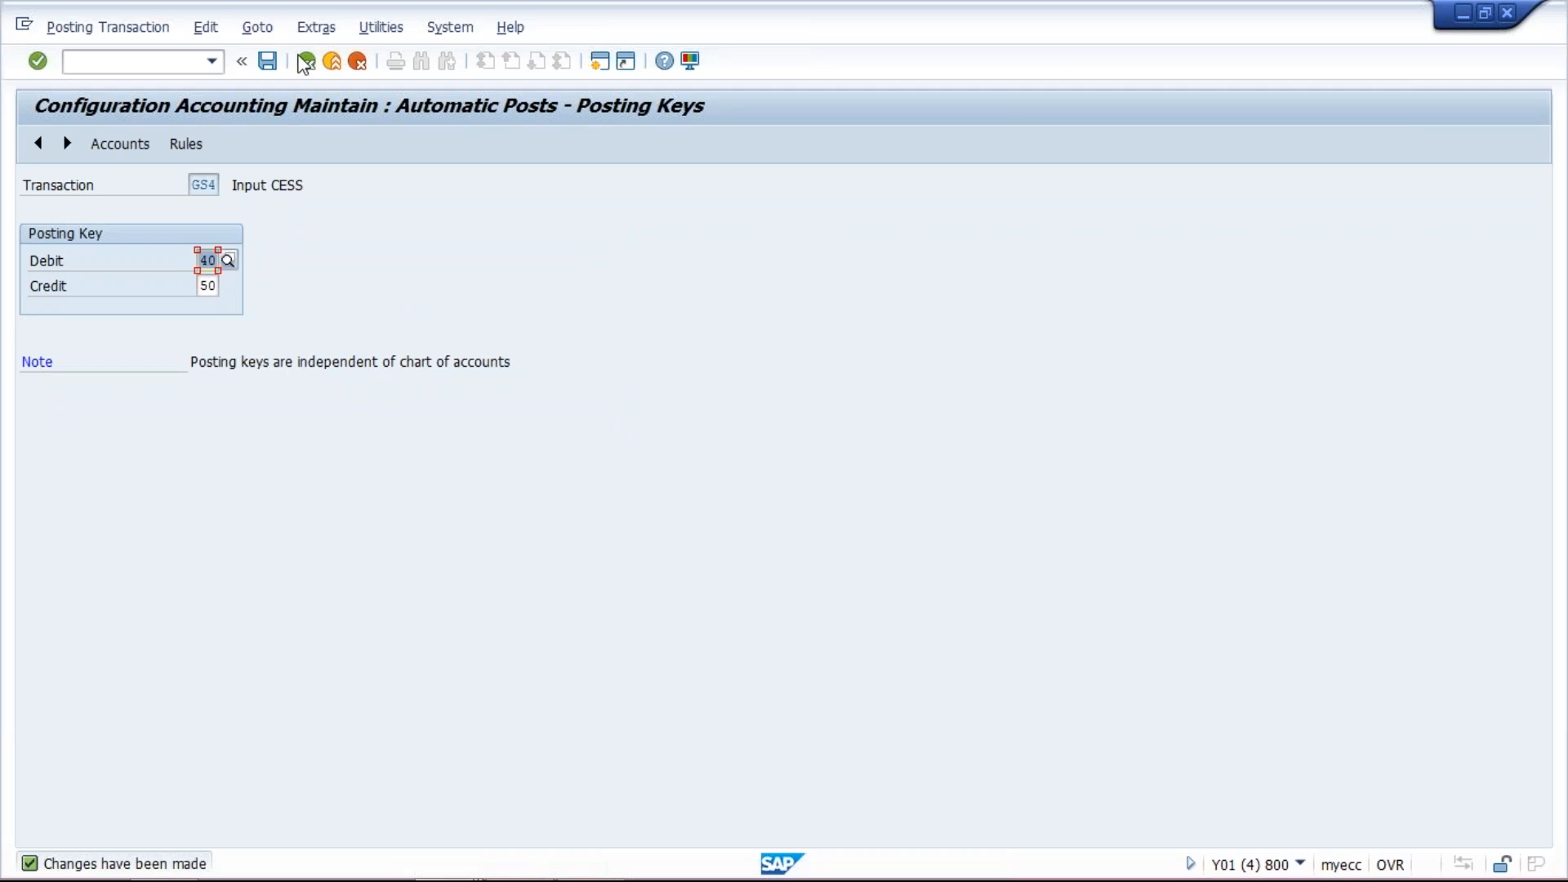
- Open GS4's account assignment, check the G/L account list, and assign account 1003 to GS4, saving to the customizing request
{"action": "left_click", "coordinate": [135, 145]}
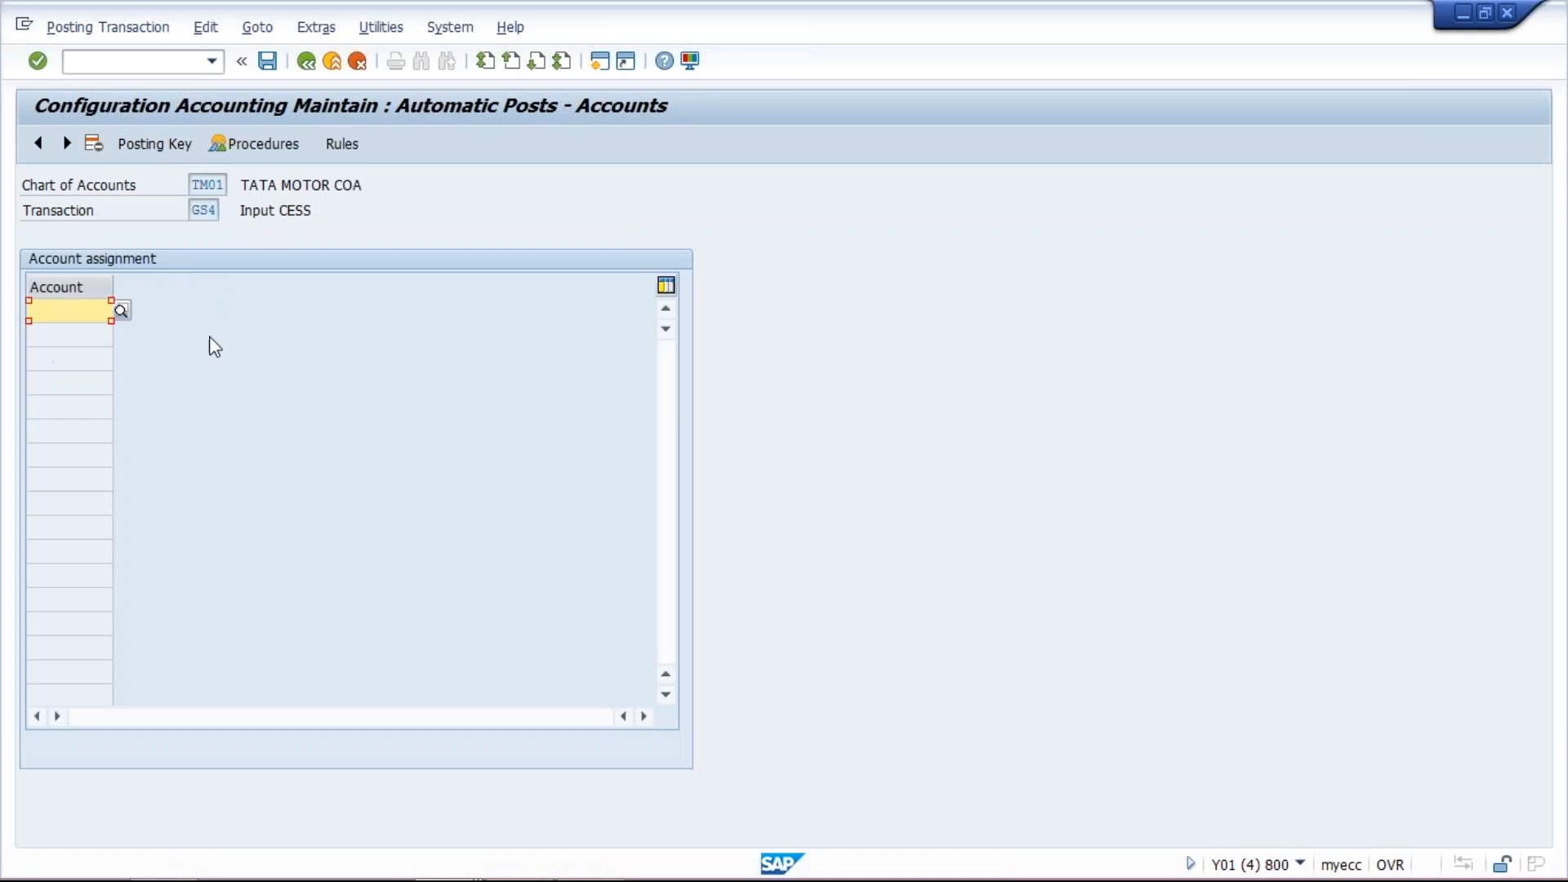
{"action": "mouse_move", "coordinate": [610, 852]}
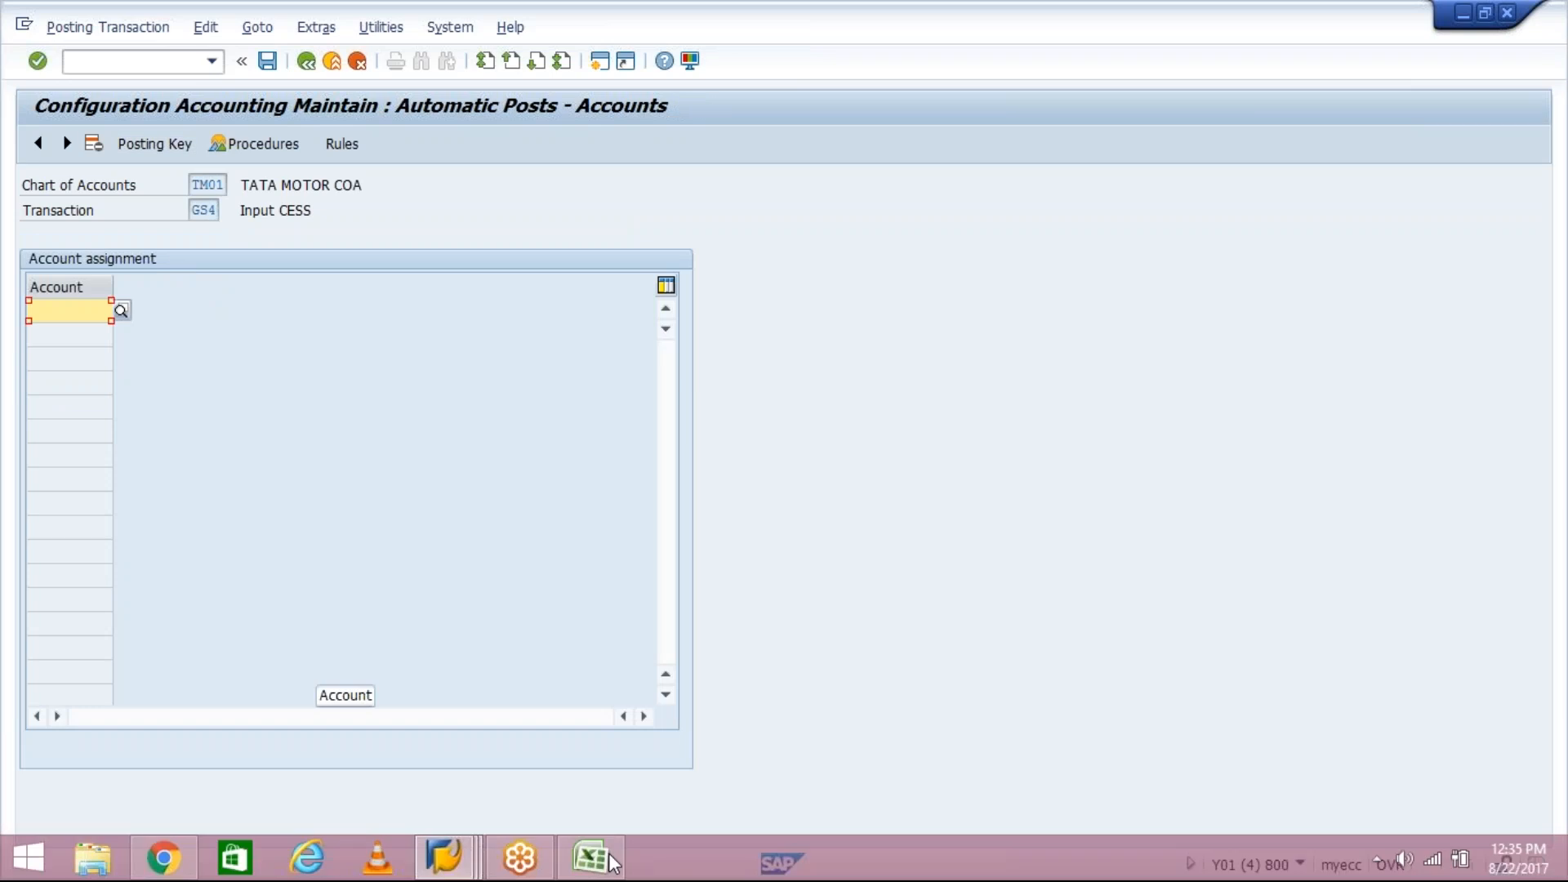
{"action": "left_click", "coordinate": [479, 864]}
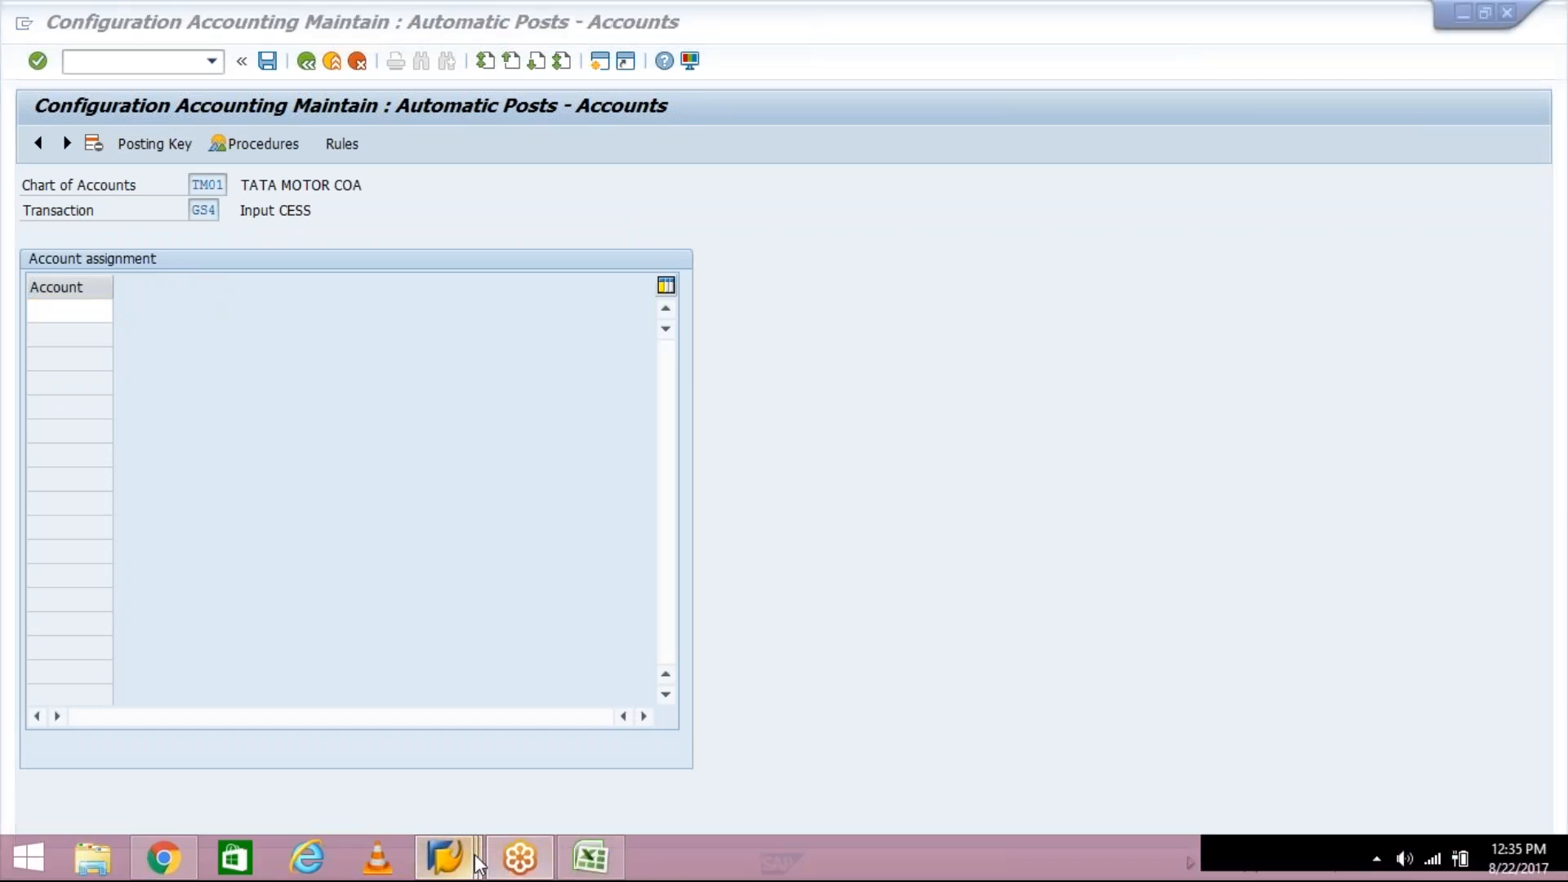
{"action": "left_click", "coordinate": [725, 748]}
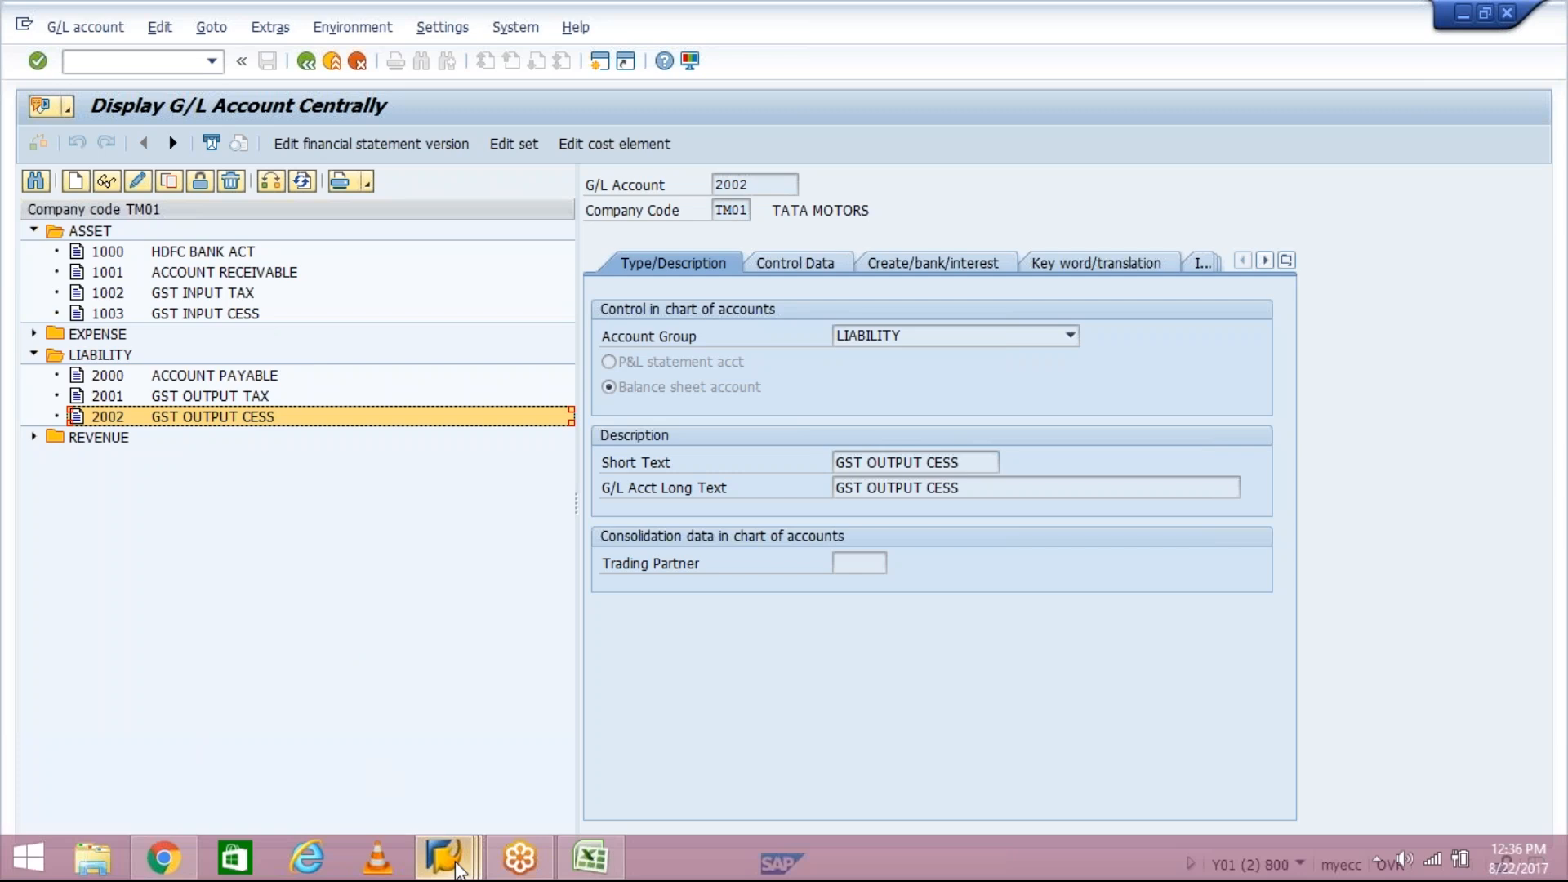
{"action": "left_click", "coordinate": [453, 866]}
{"action": "mouse_move", "coordinate": [435, 761]}
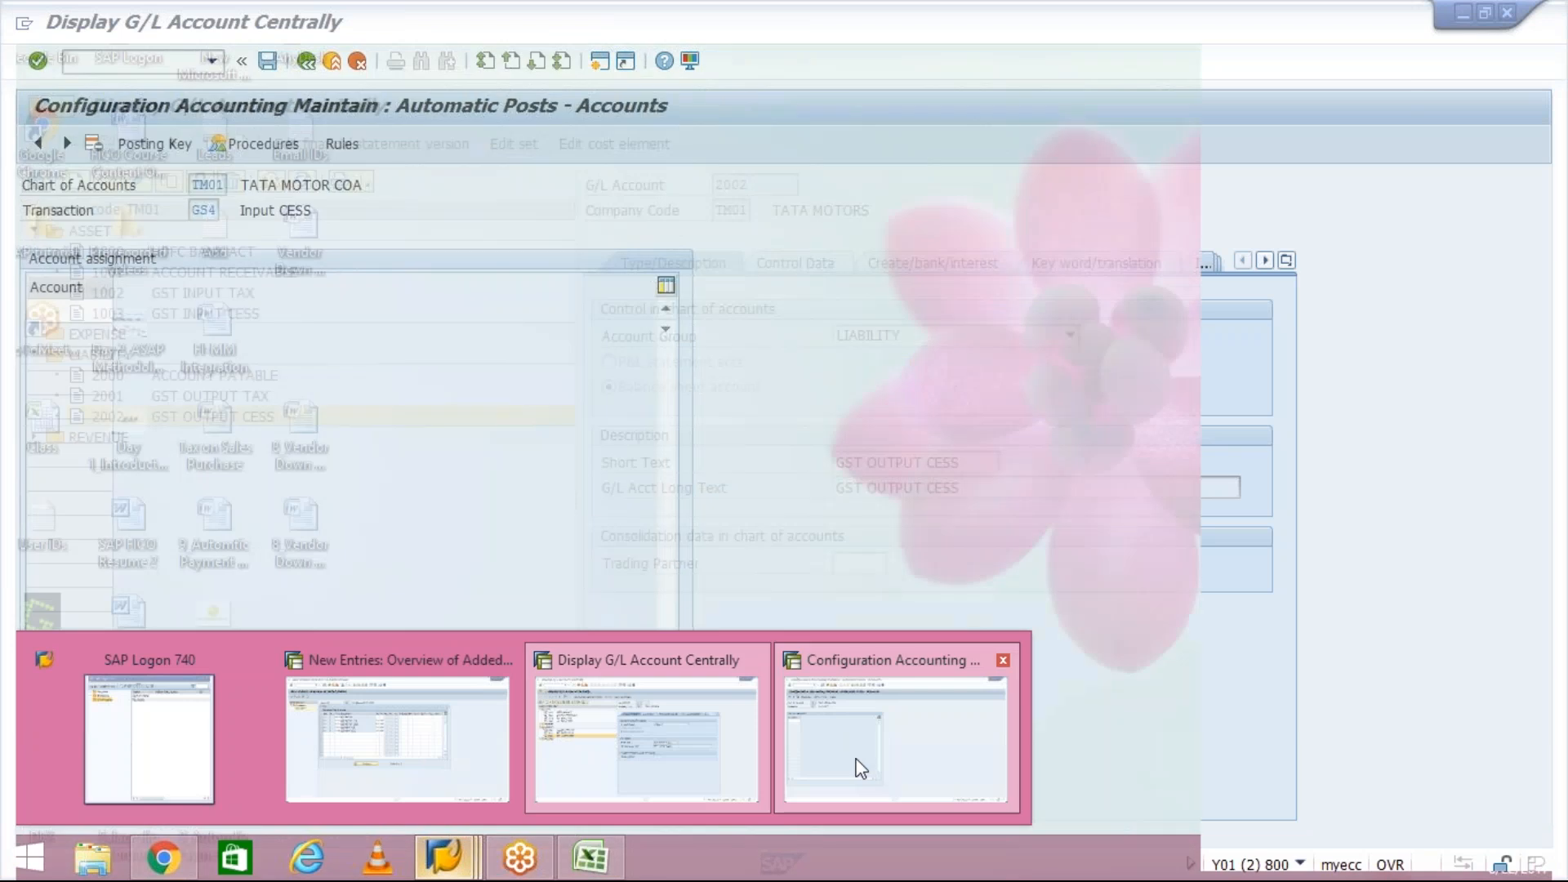
{"action": "left_click", "coordinate": [858, 763]}
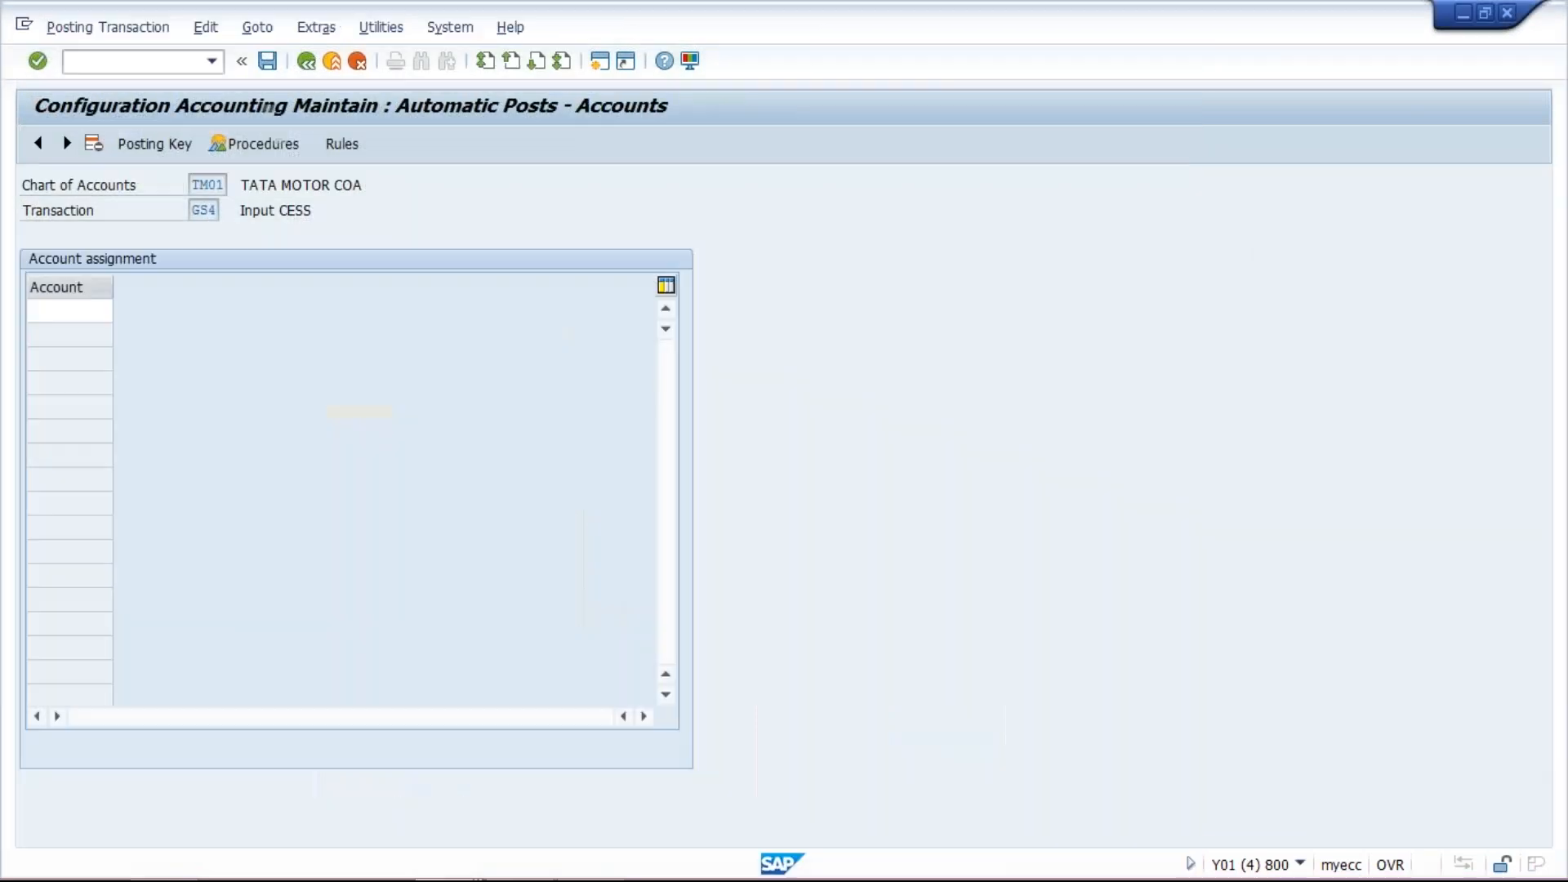
{"action": "type", "text": "100"}
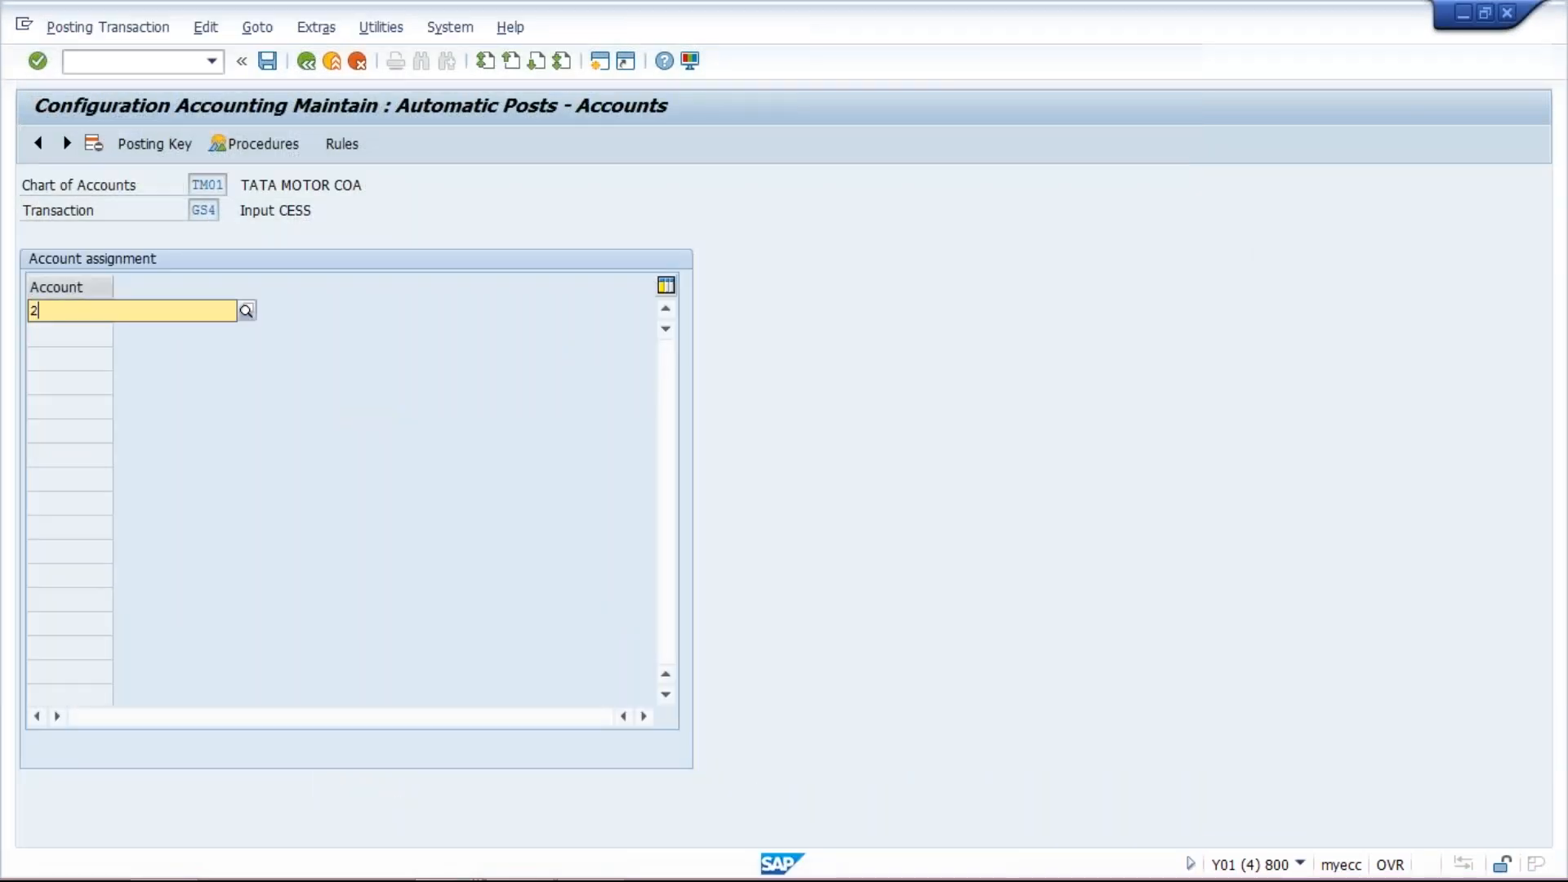
{"action": "type", "text": "3"}
{"action": "key", "text": "Return"}
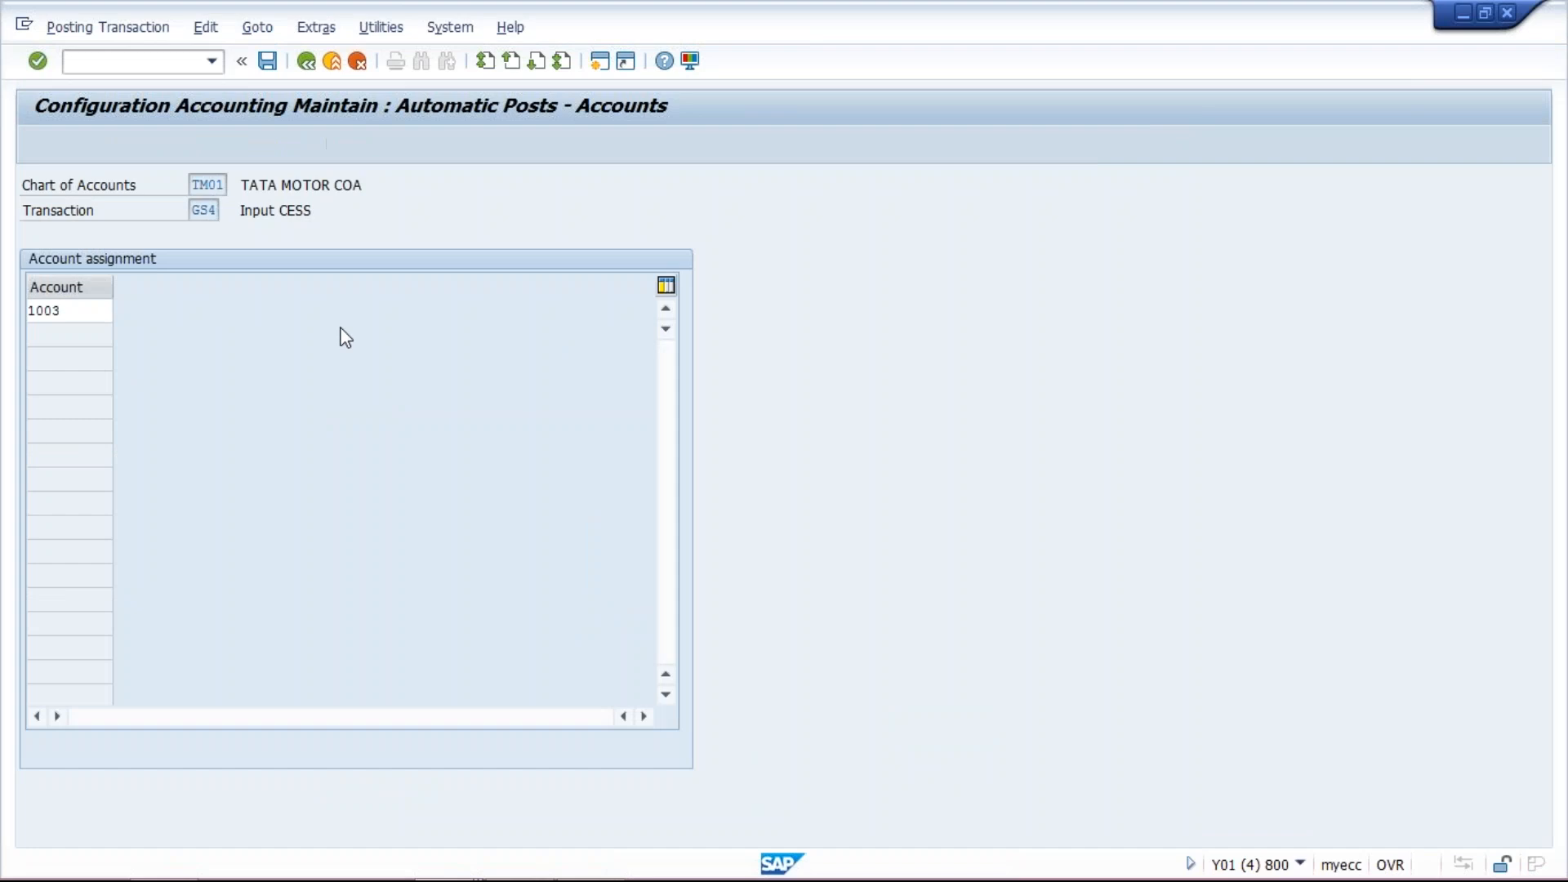
{"action": "left_click", "coordinate": [268, 62]}
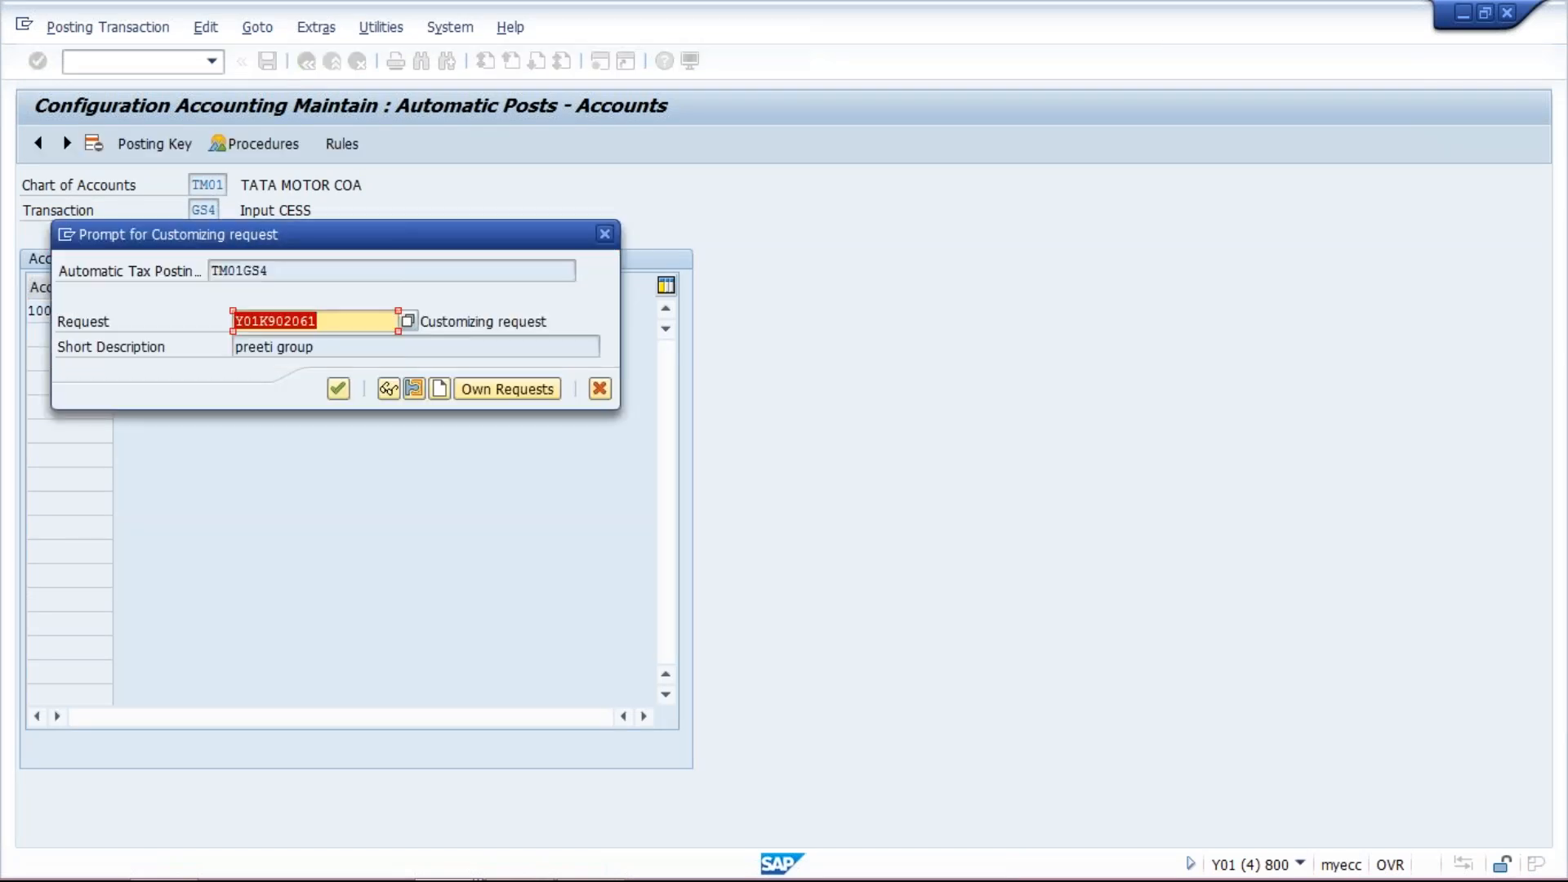
{"action": "key", "text": "Return"}
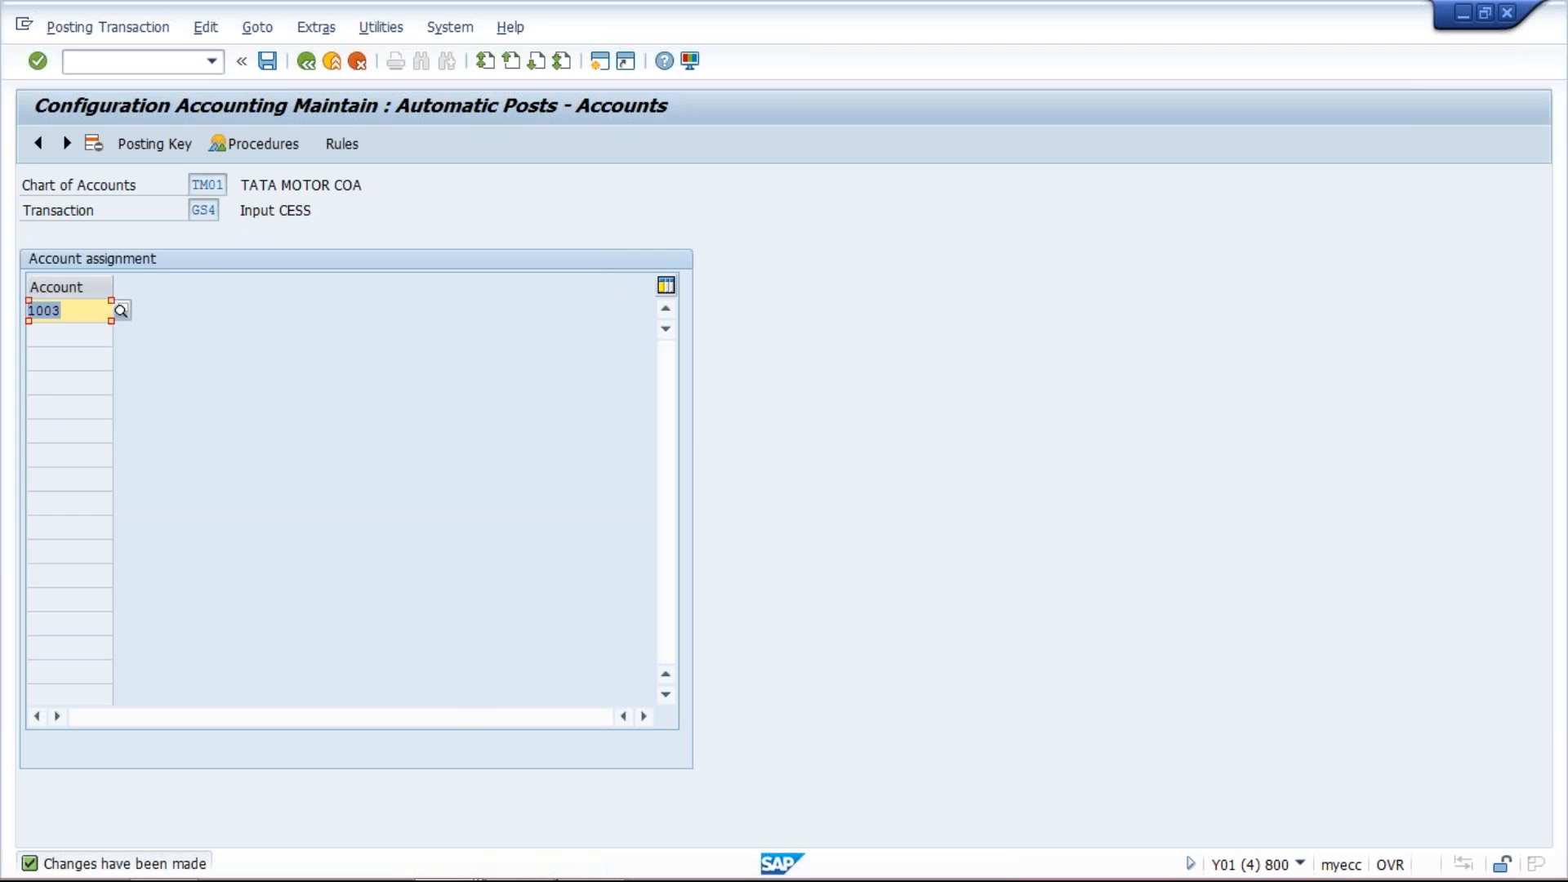
- In tax procedure TM01's control steps, enter account keys GS1, GS2, GS3 and GS4 for steps 200 to 500
{"action": "left_click", "coordinate": [454, 850]}
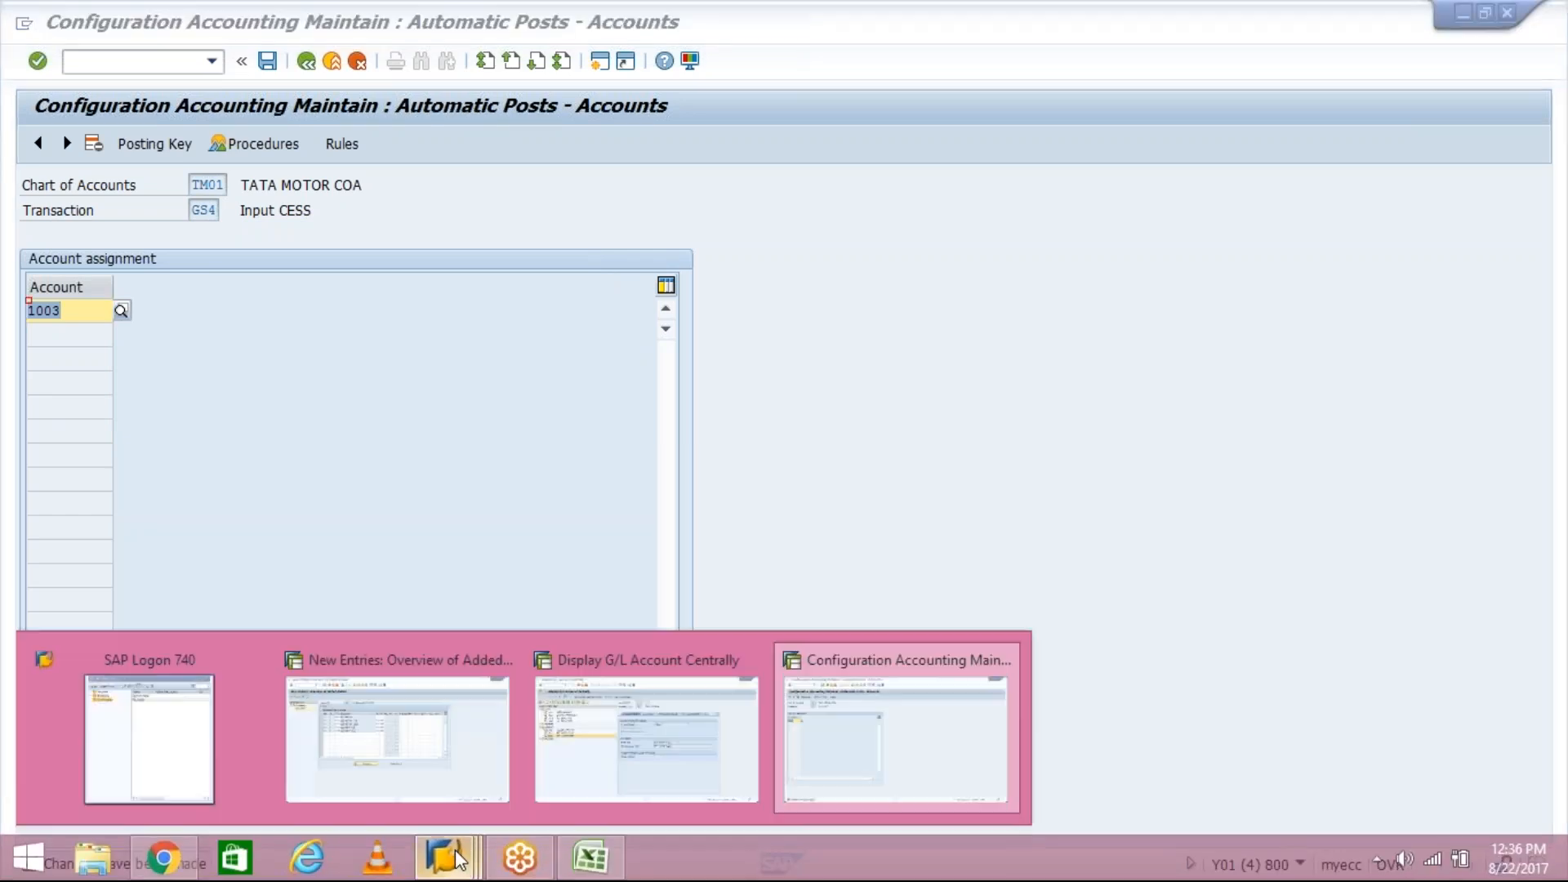
{"action": "left_click", "coordinate": [429, 762]}
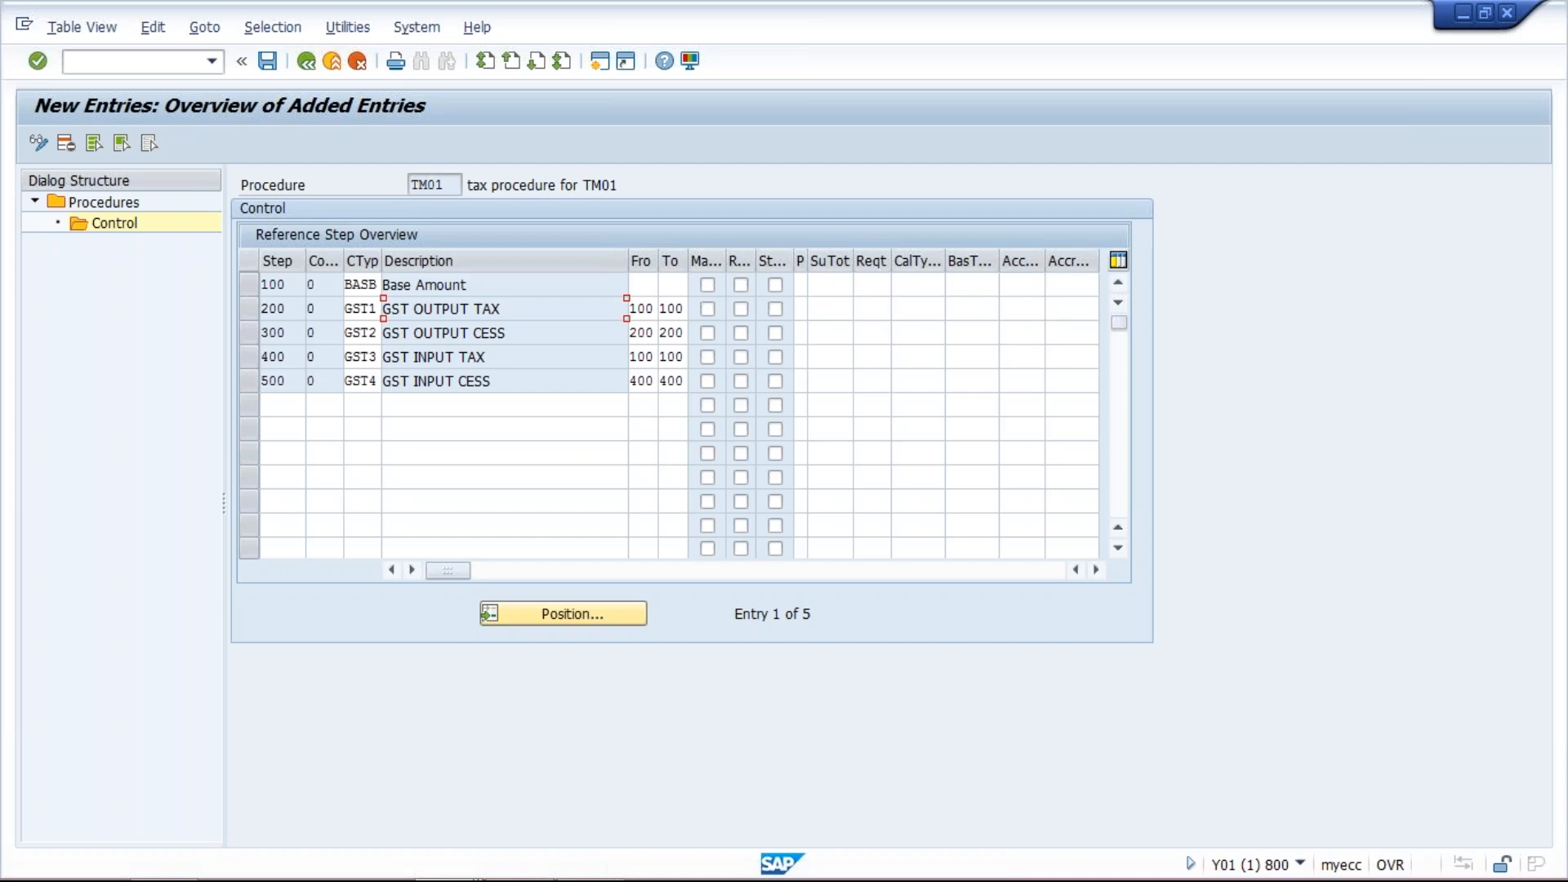
{"action": "left_click", "coordinate": [1009, 309]}
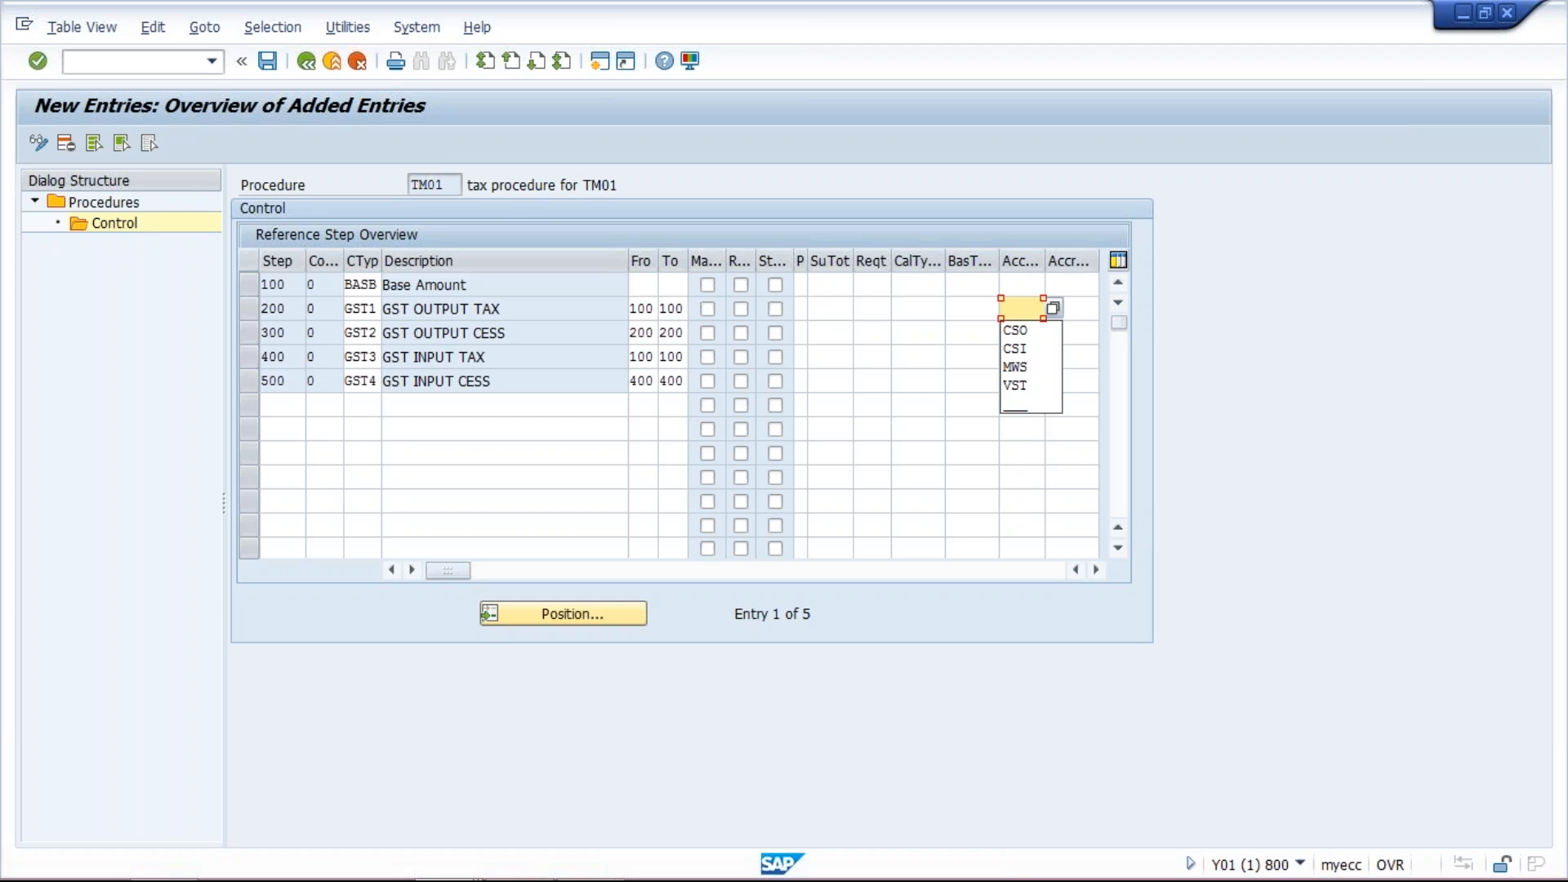
{"action": "type", "text": "GS1"}
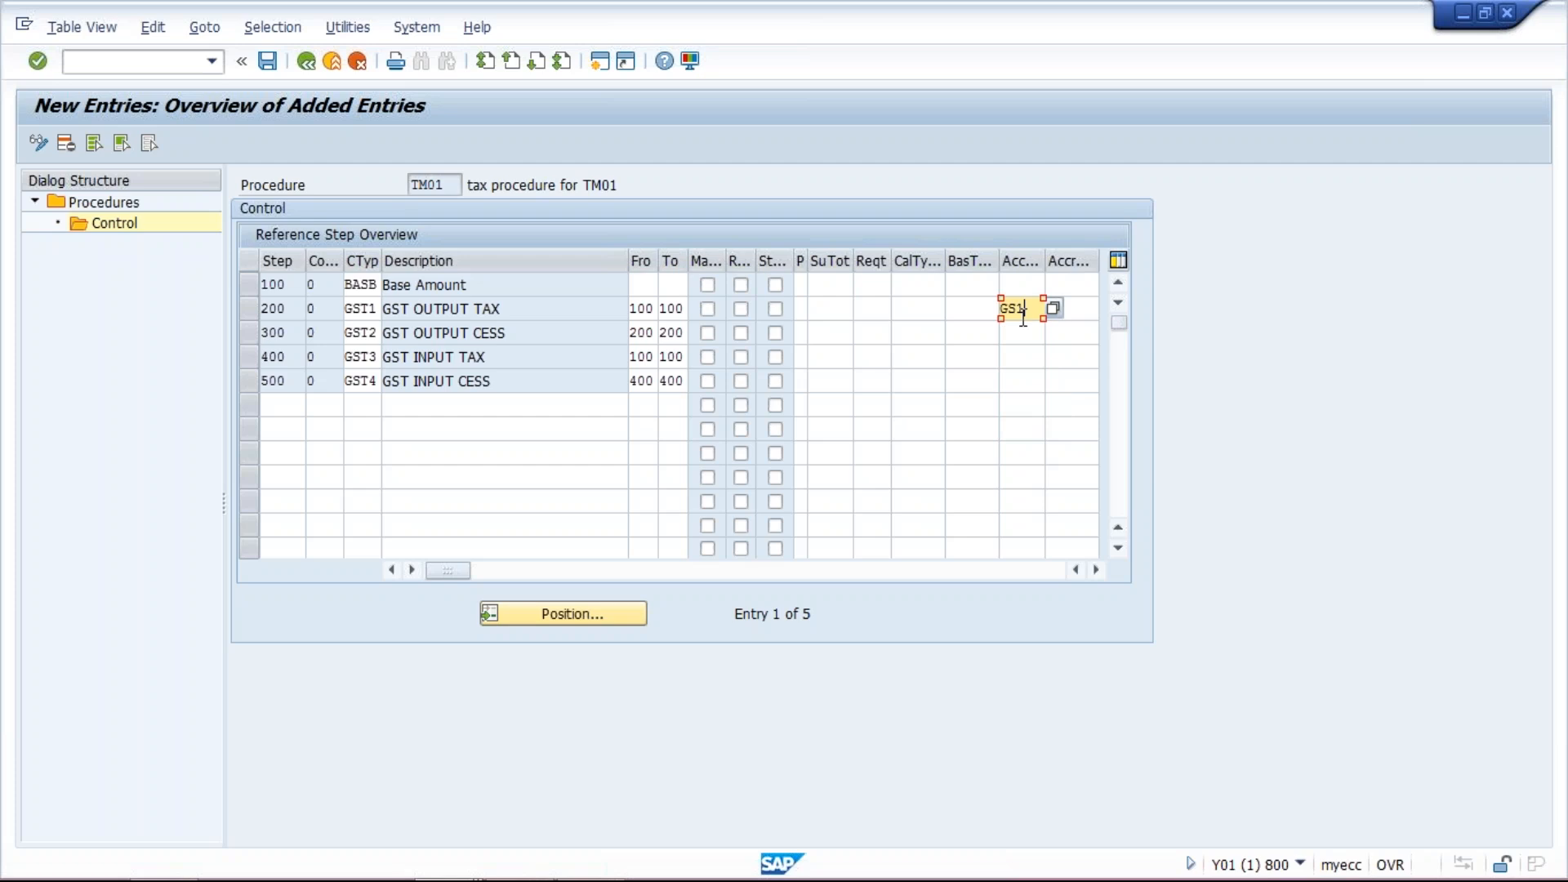
{"action": "left_click", "coordinate": [1026, 332]}
{"action": "type", "text": "GS2"}
{"action": "left_click", "coordinate": [1030, 355]}
{"action": "type", "text": "GS3"}
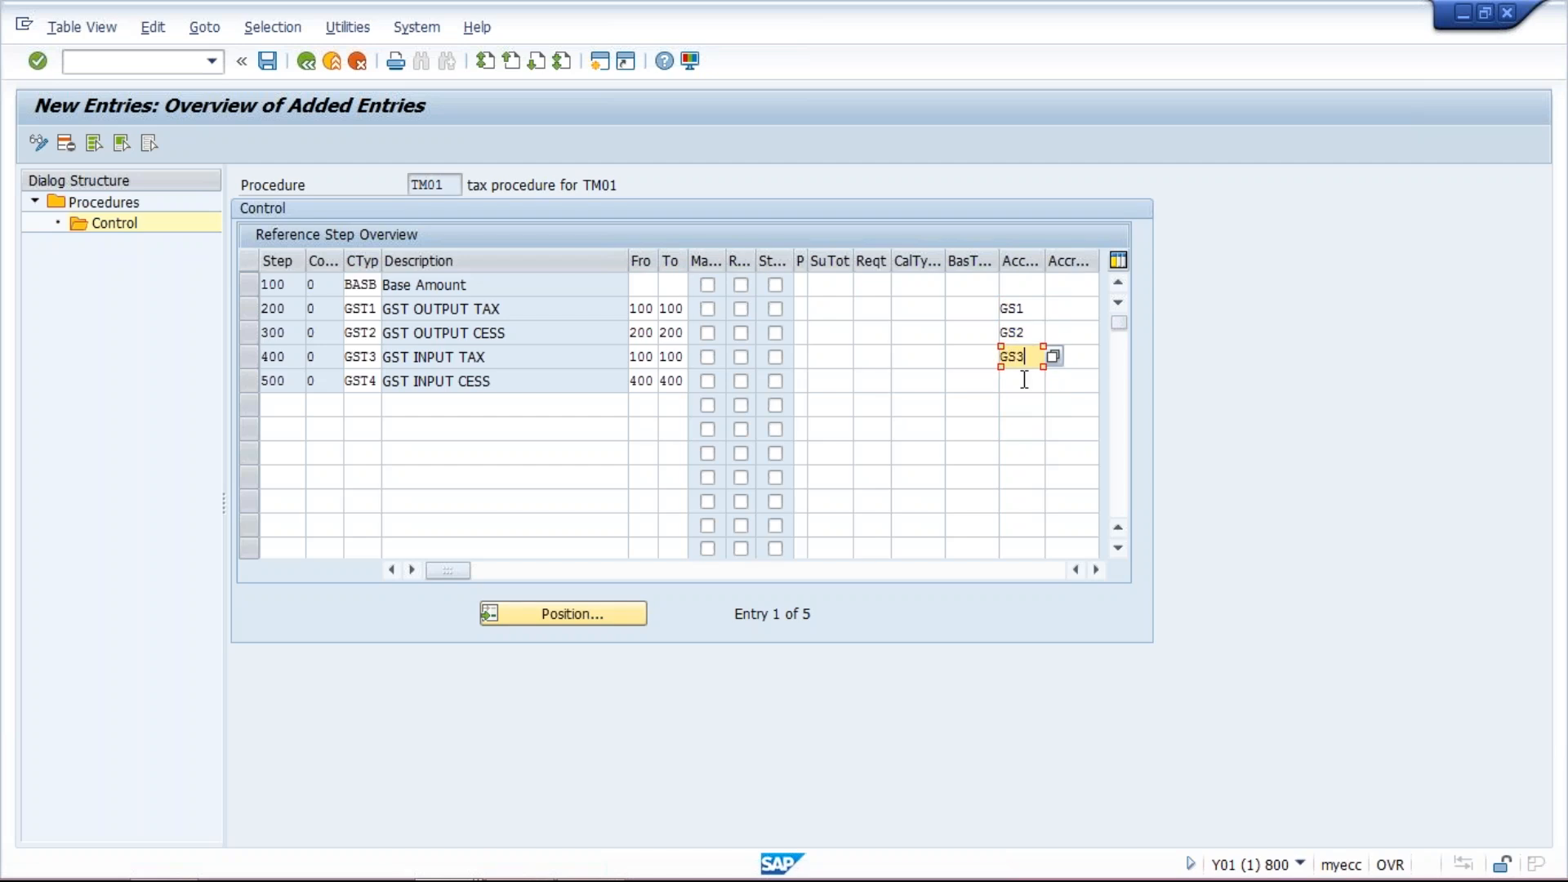
{"action": "left_click", "coordinate": [1025, 379]}
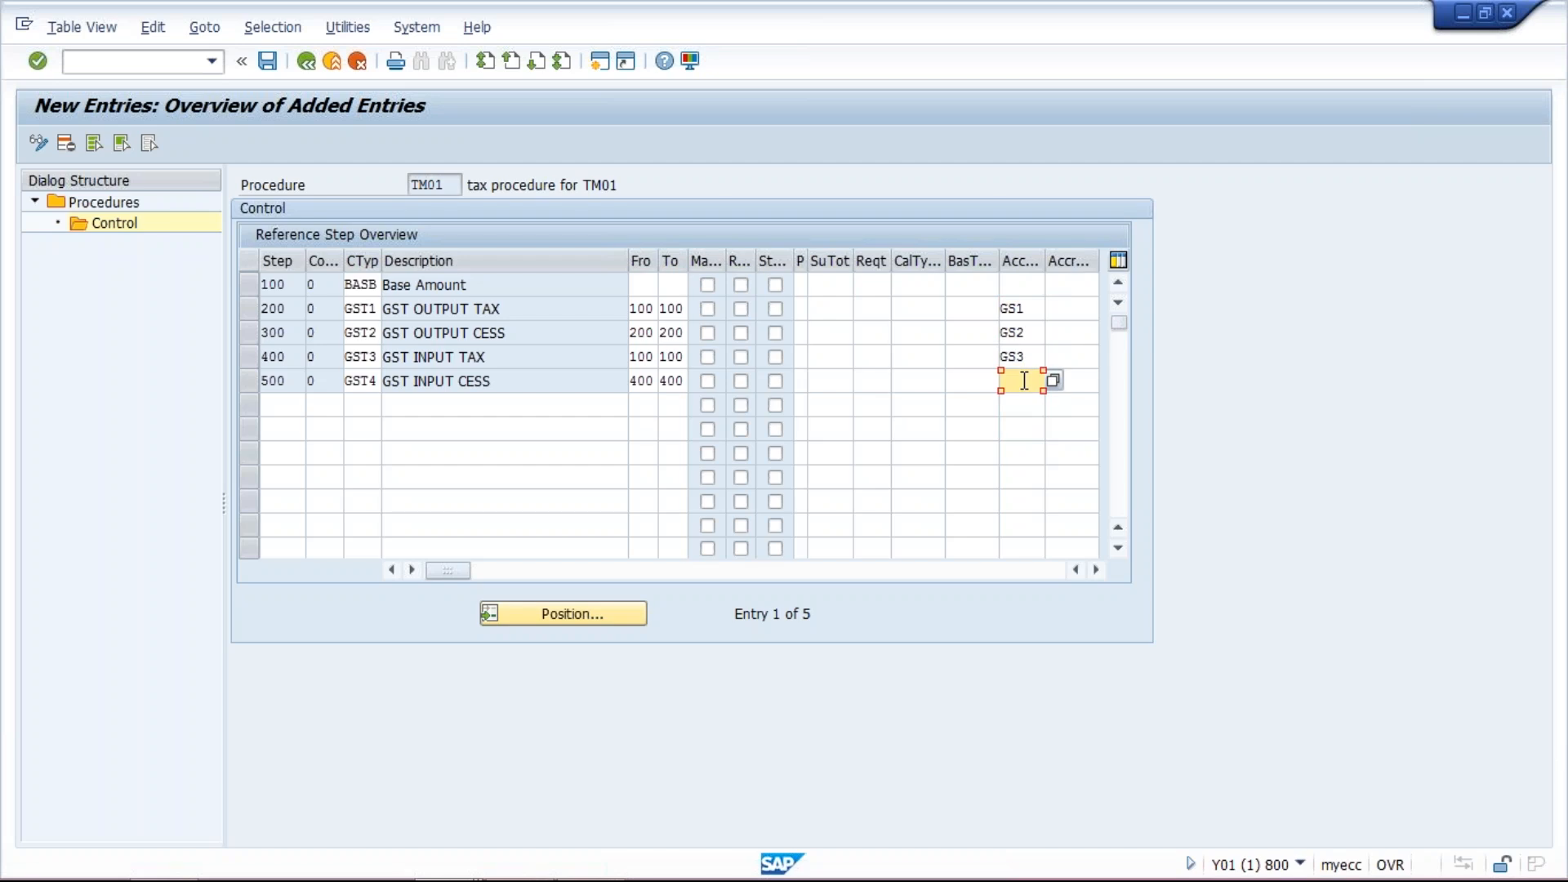
{"action": "type", "text": "GS4"}
{"action": "key", "text": "Return"}
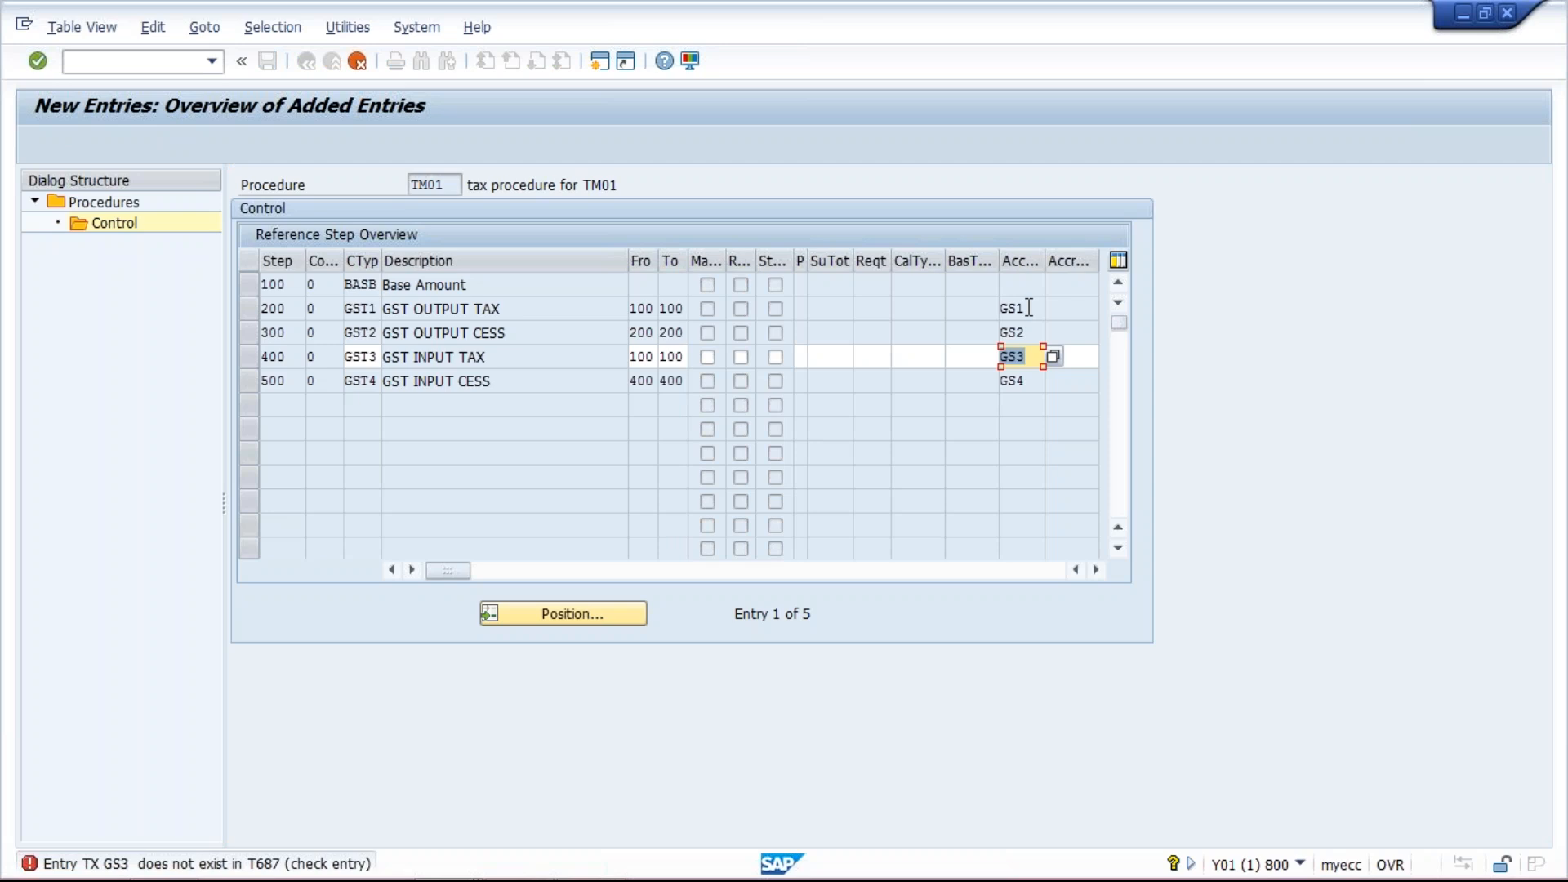
- Go back to automatic postings and review process key GS3's account assignment and posting keys
{"action": "mouse_move", "coordinate": [467, 863]}
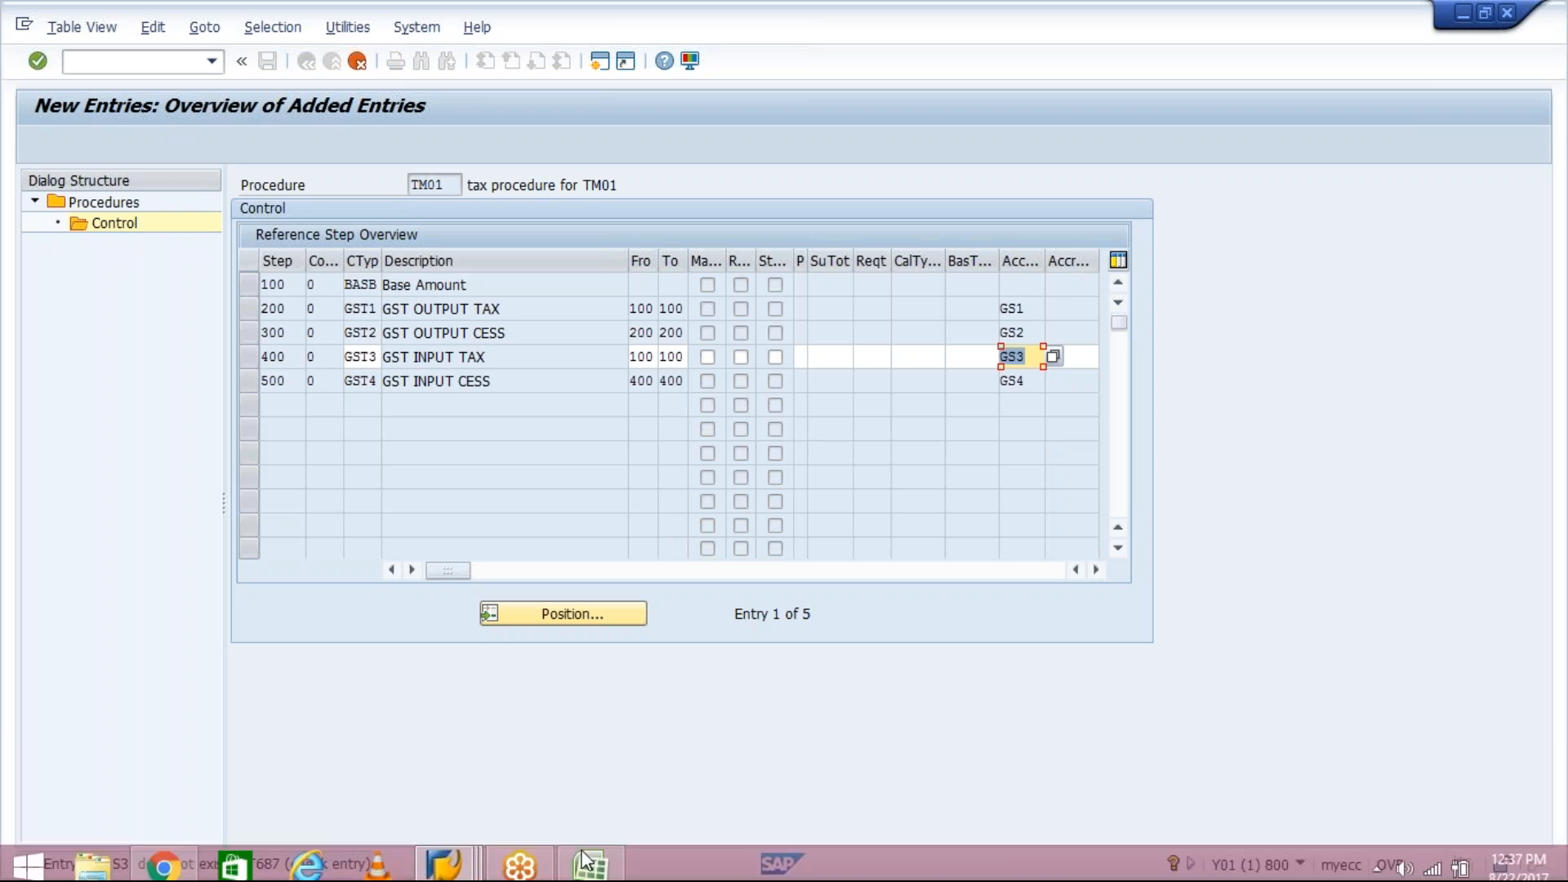
{"action": "left_click", "coordinate": [465, 858]}
{"action": "left_click", "coordinate": [887, 742]}
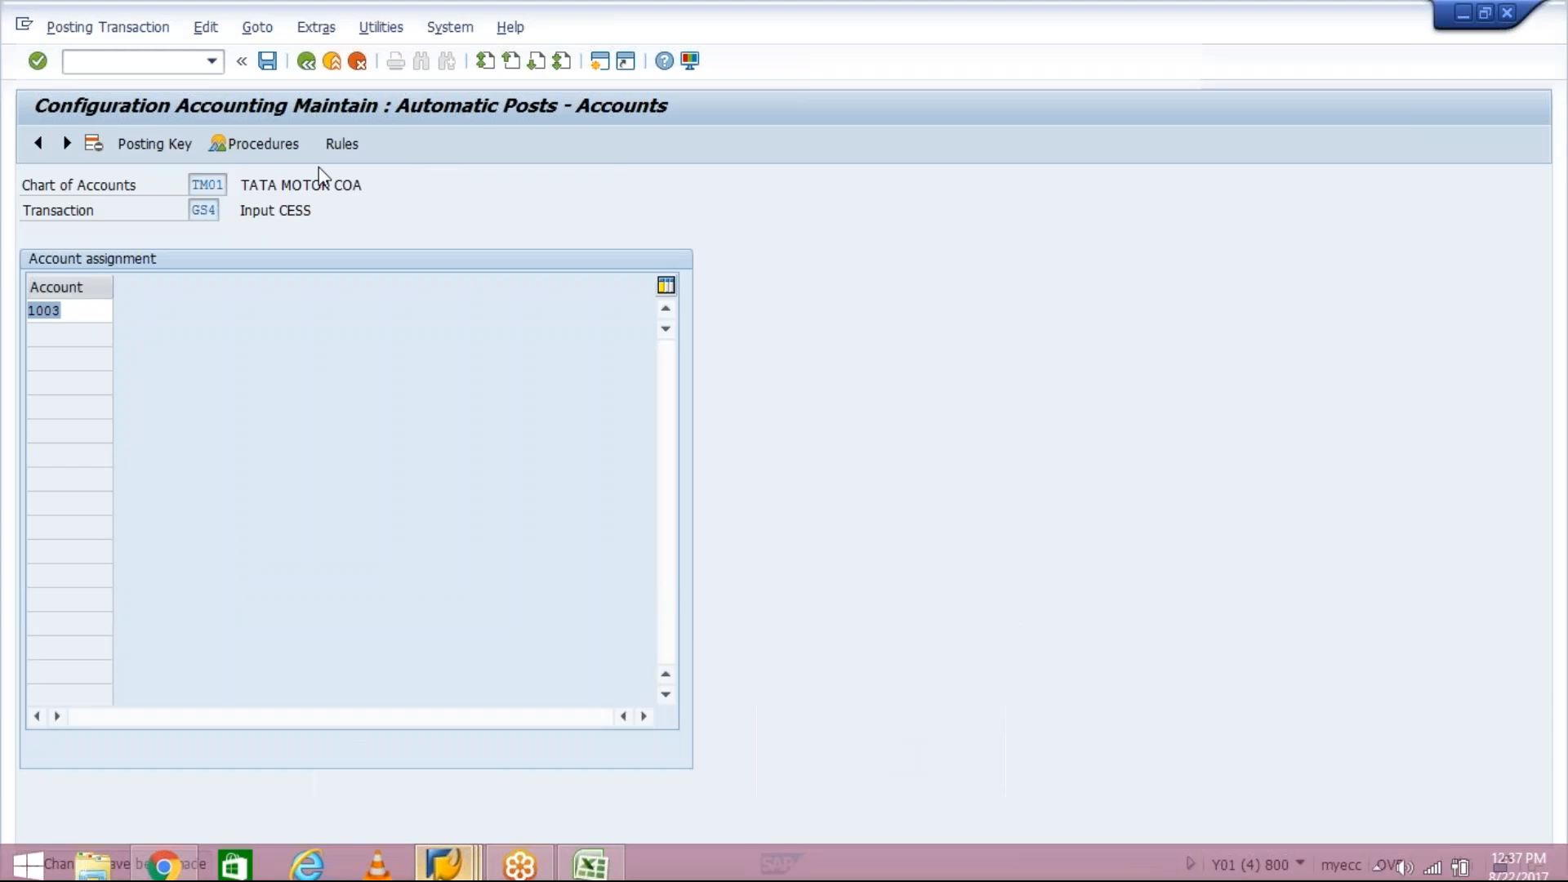
{"action": "left_click", "coordinate": [305, 65]}
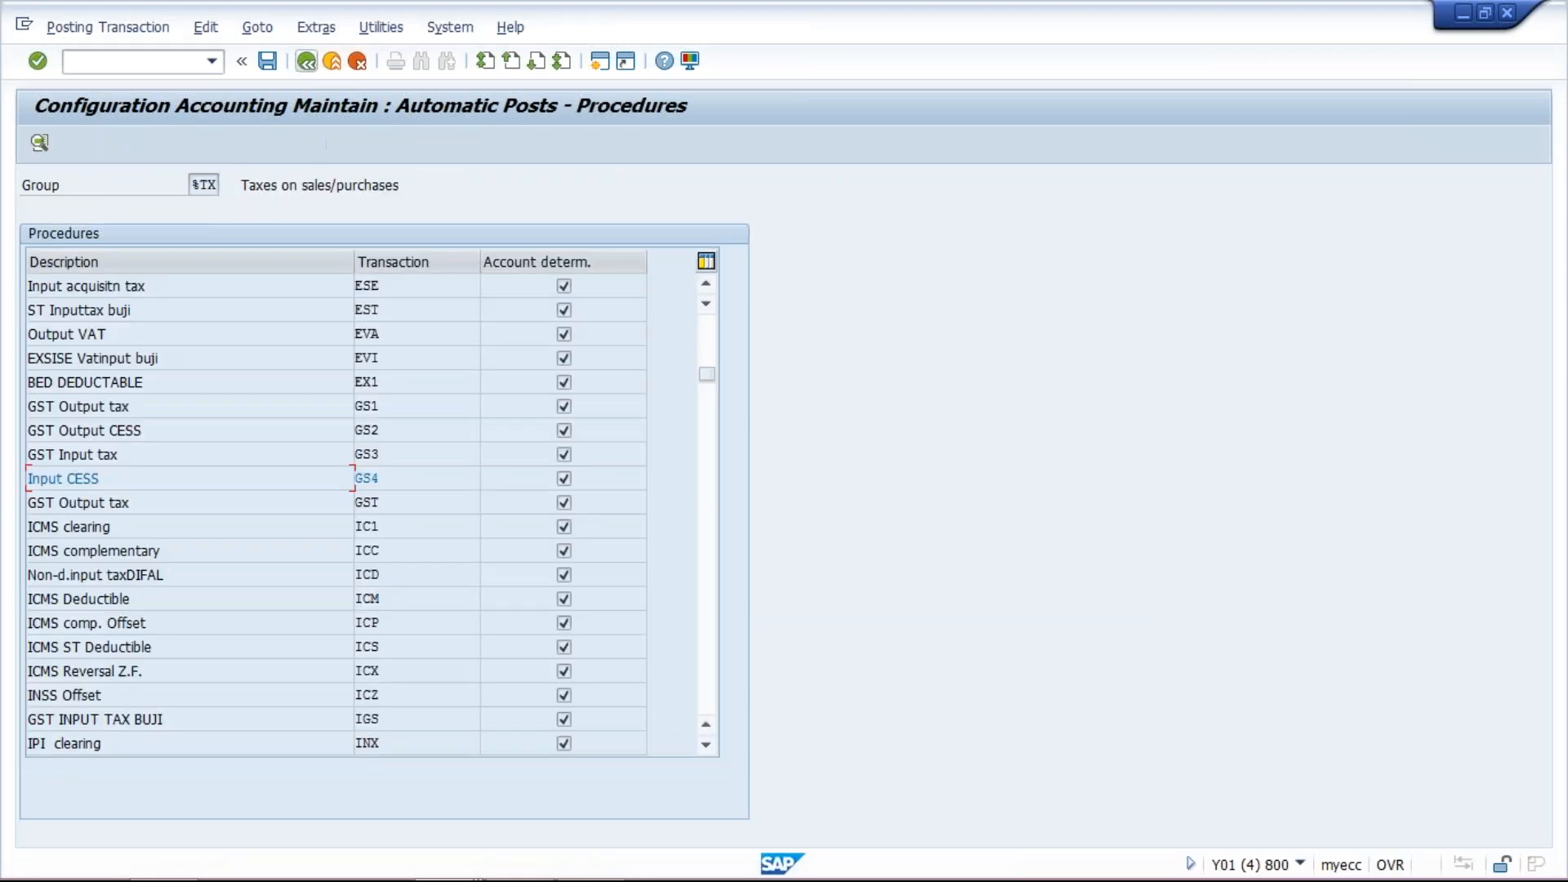
{"action": "double_click", "coordinate": [401, 456]}
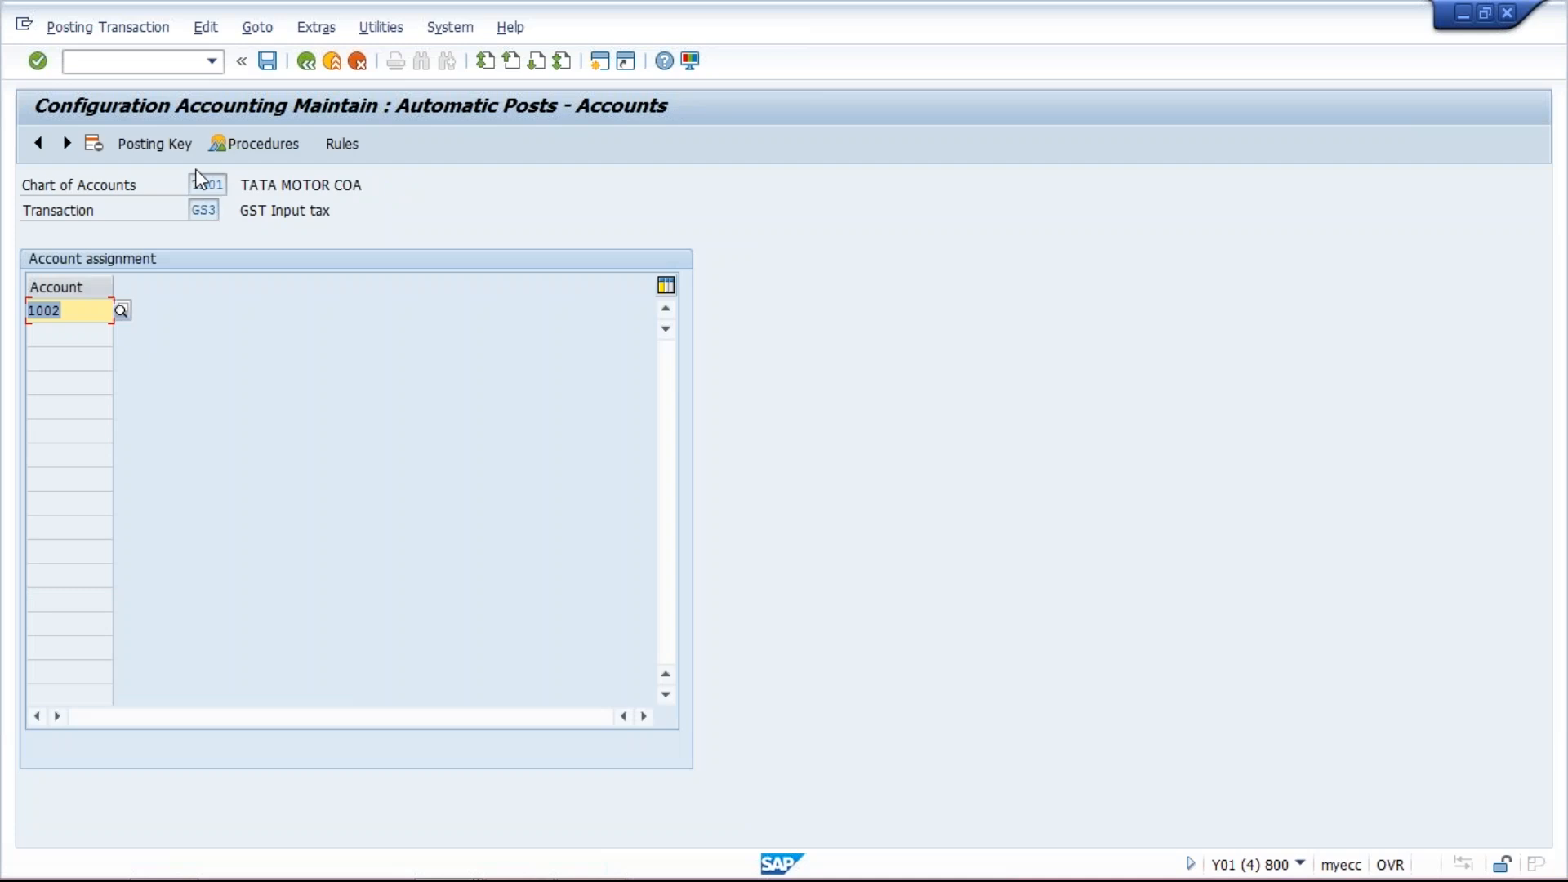
{"action": "left_click", "coordinate": [162, 151]}
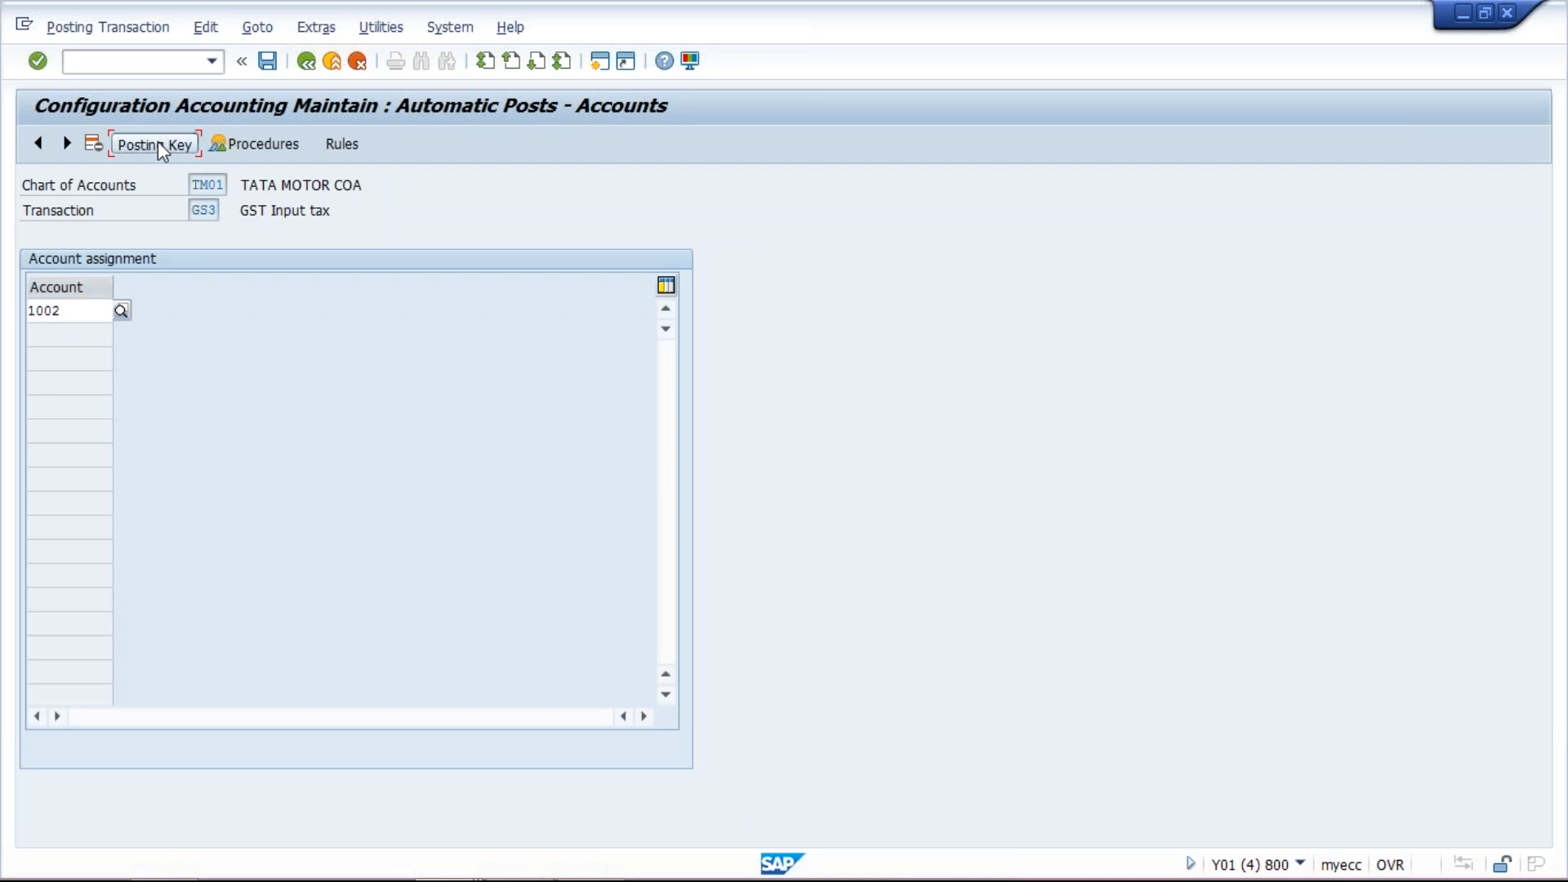
{"action": "left_click", "coordinate": [267, 61]}
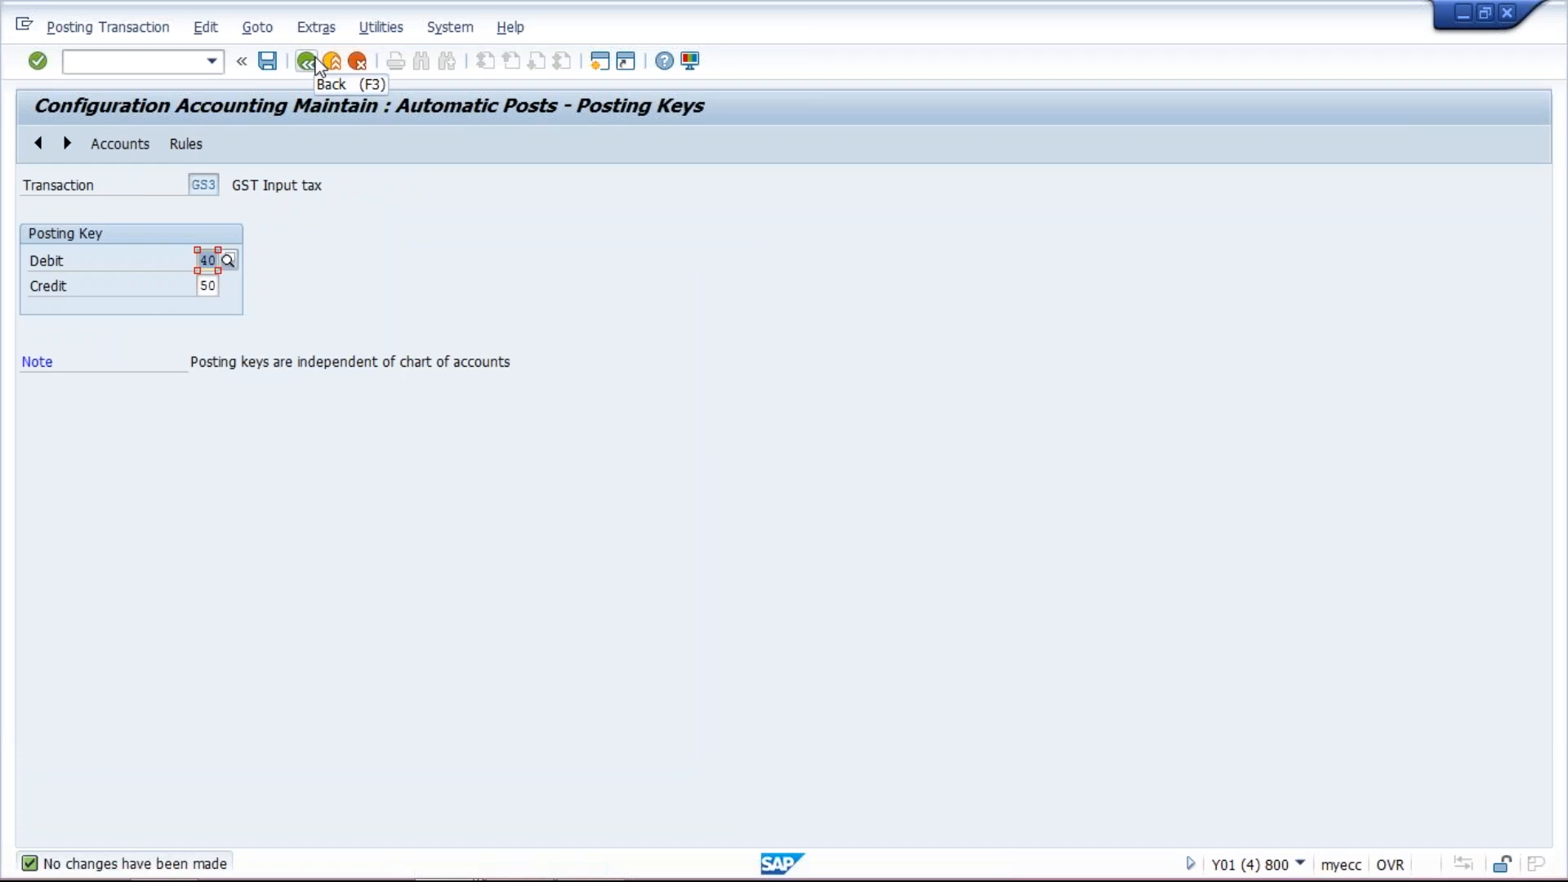
{"action": "left_click", "coordinate": [308, 62]}
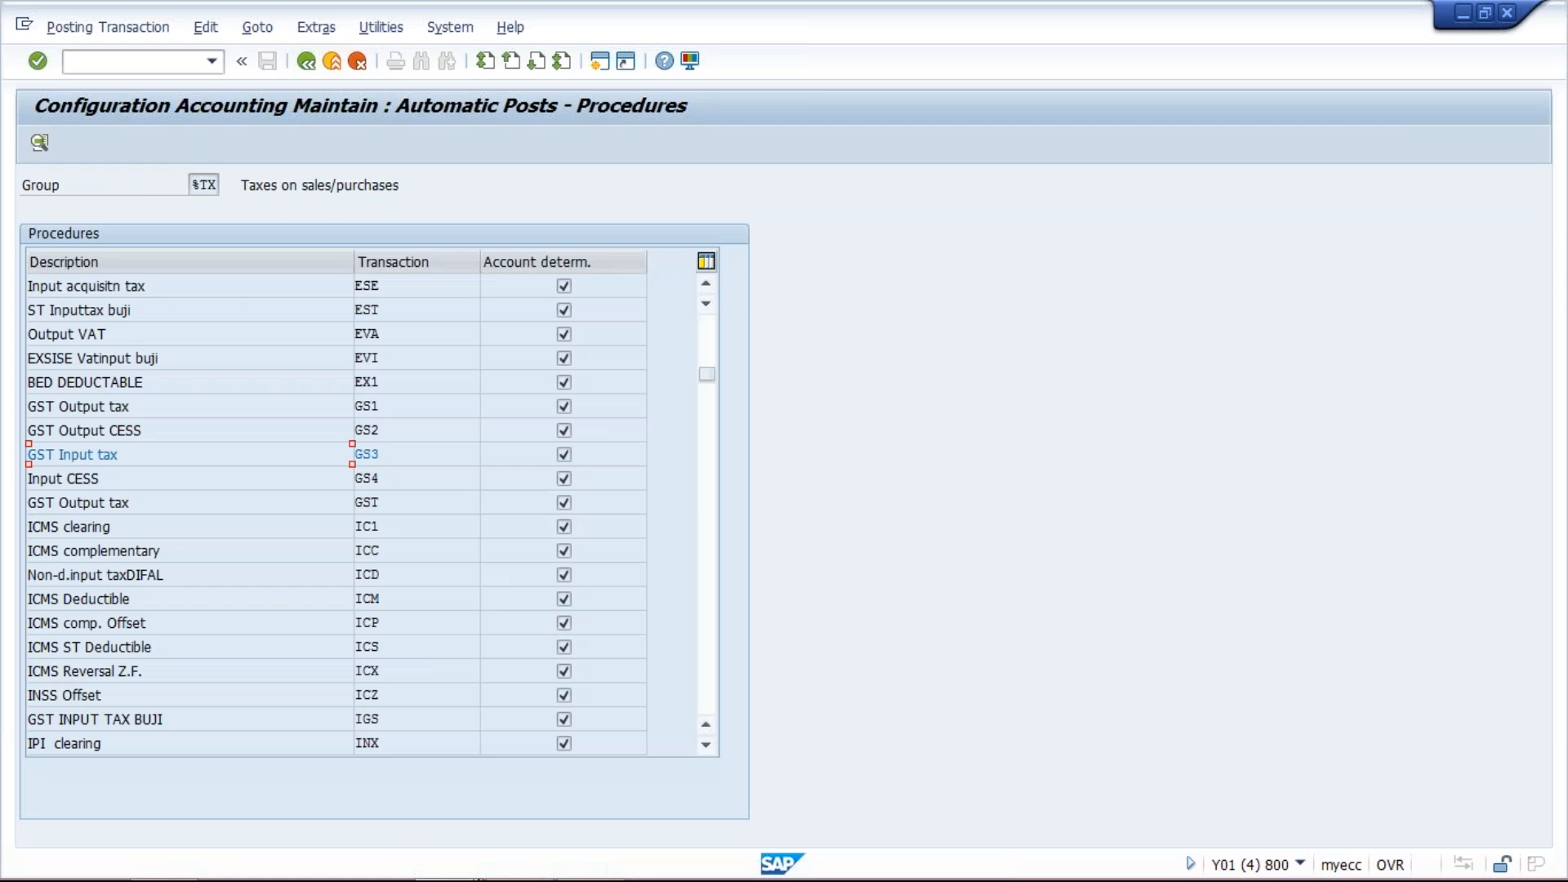
{"action": "left_click", "coordinate": [455, 872]}
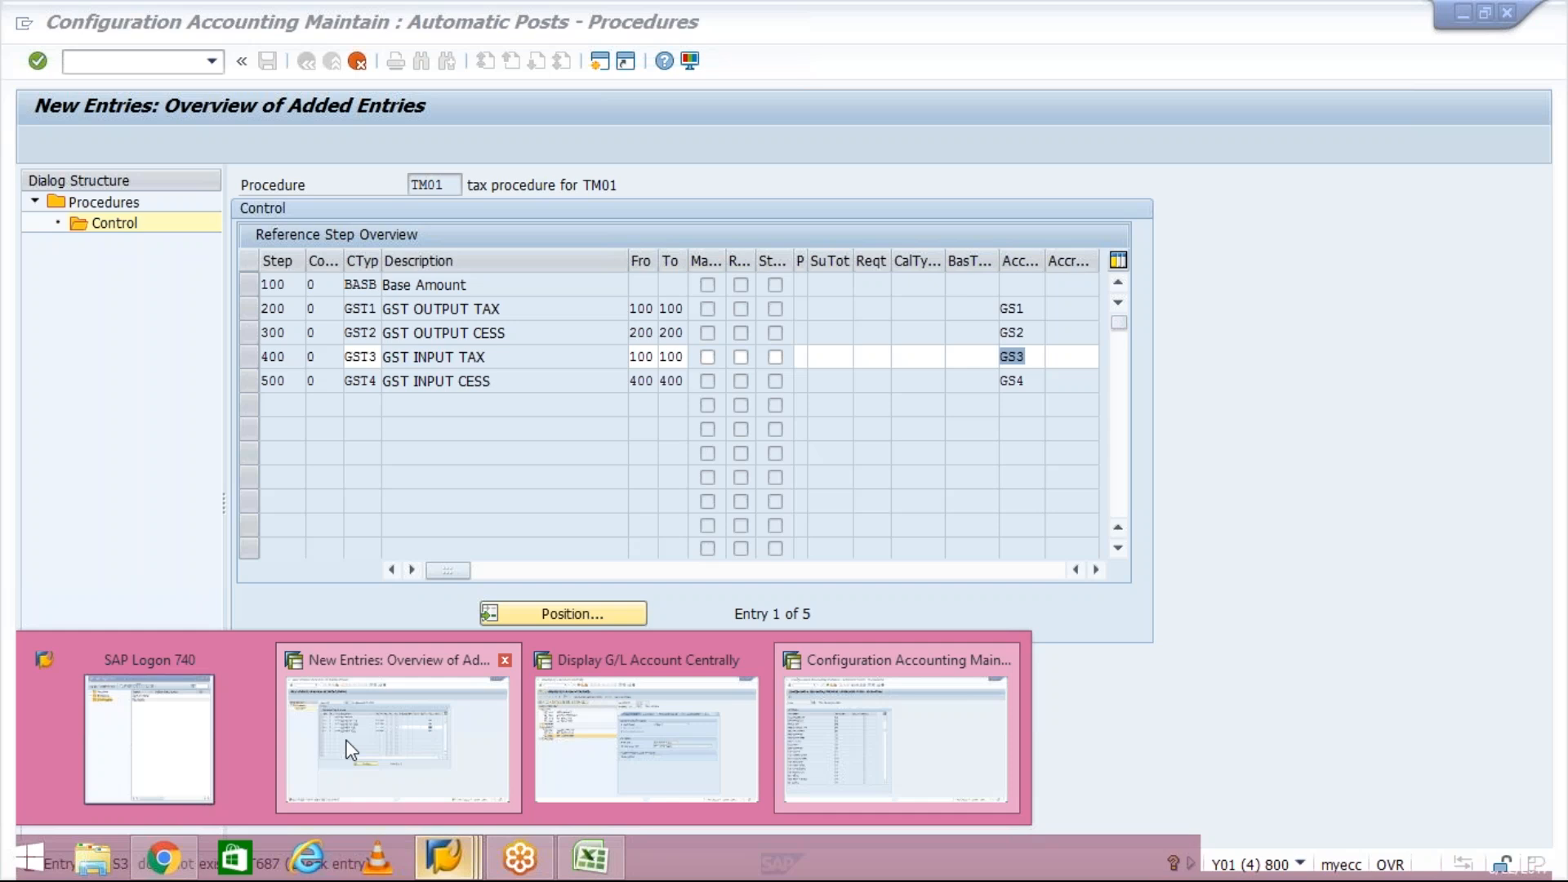
{"action": "left_click", "coordinate": [351, 749]}
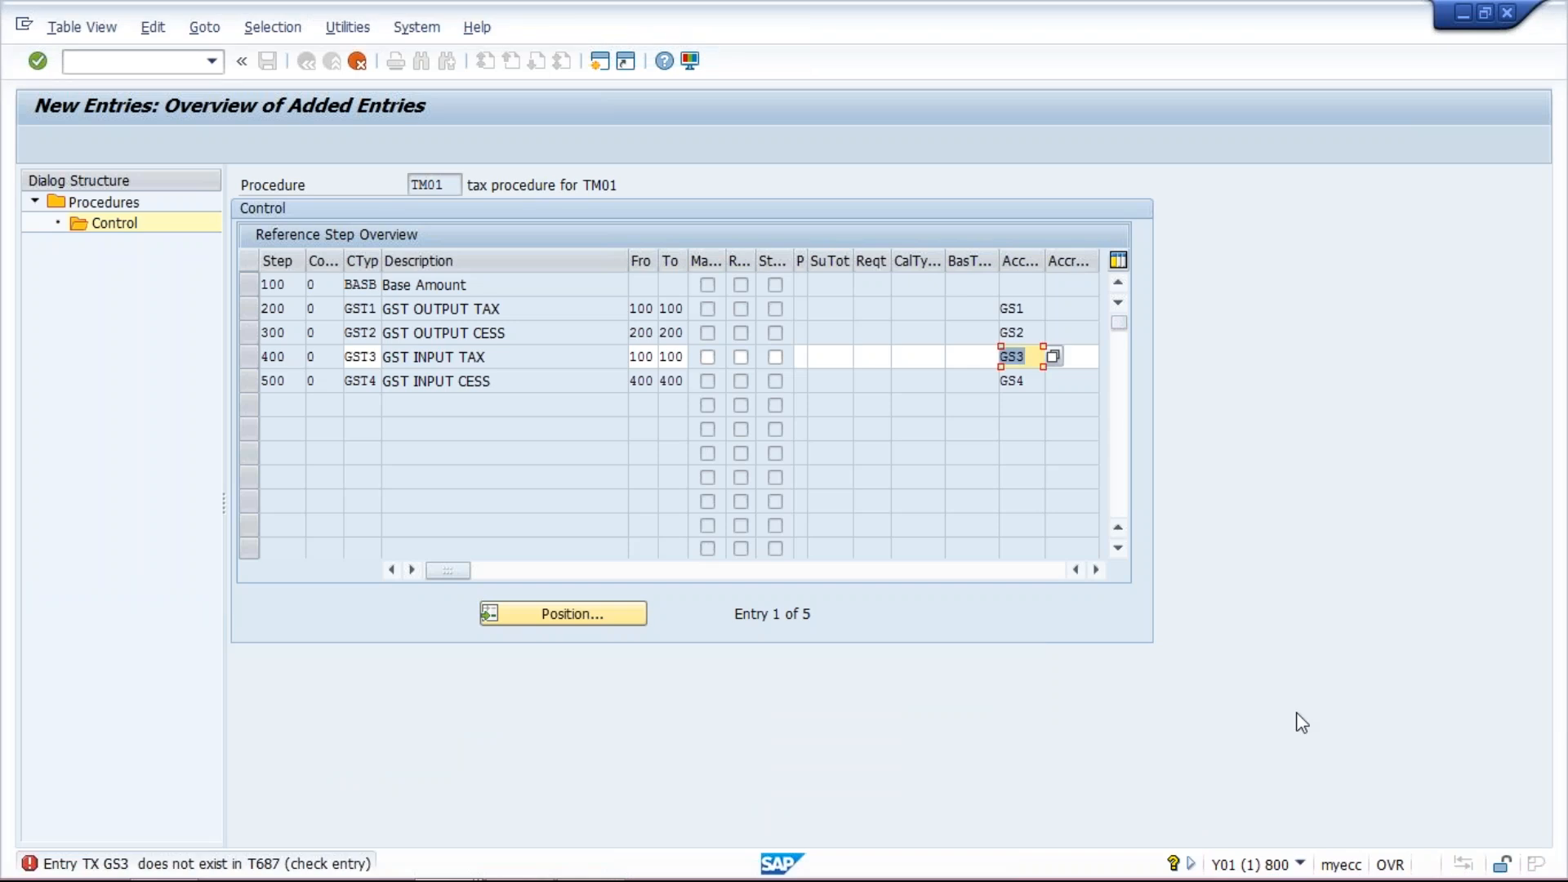
- Switch to the Excel GST sheet and examine the sales posting entries
{"action": "key", "text": "alt+Tab"}
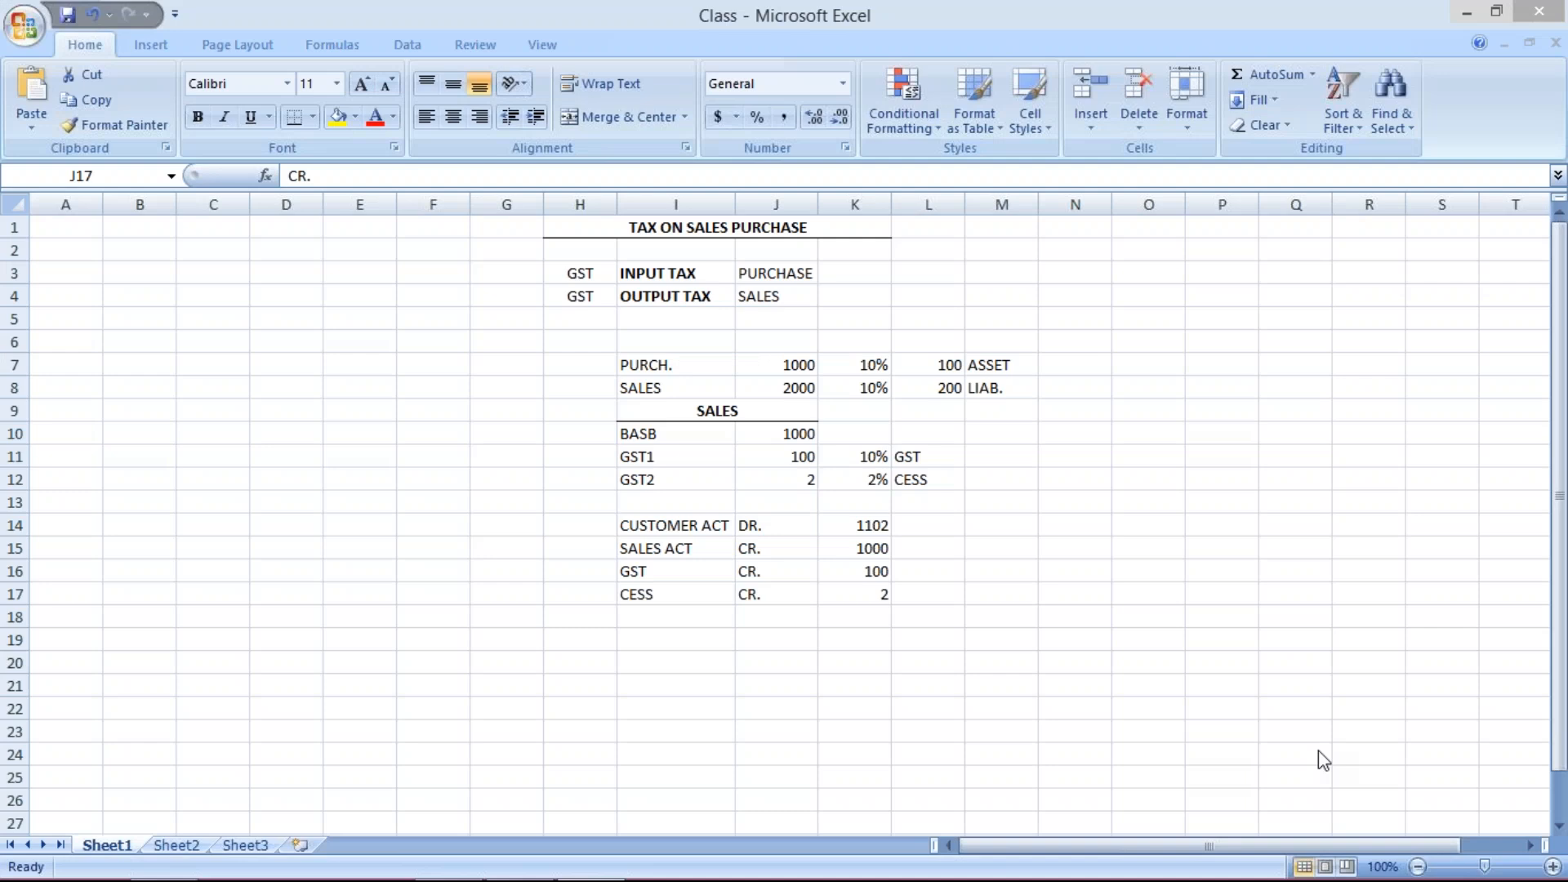
{"action": "left_click", "coordinate": [902, 597]}
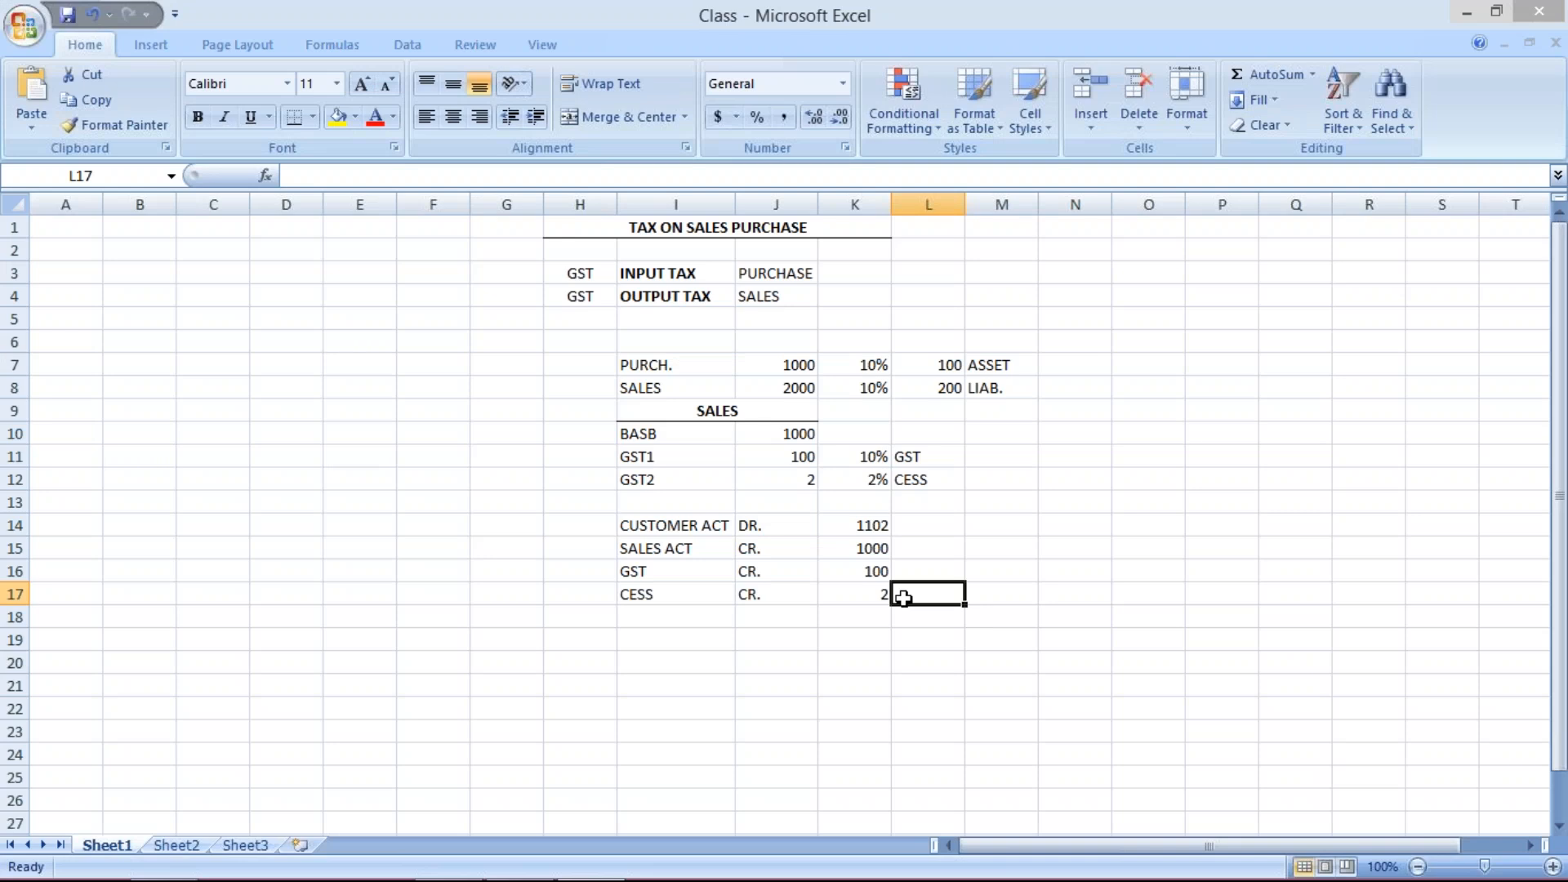
{"action": "left_click", "coordinate": [1003, 595]}
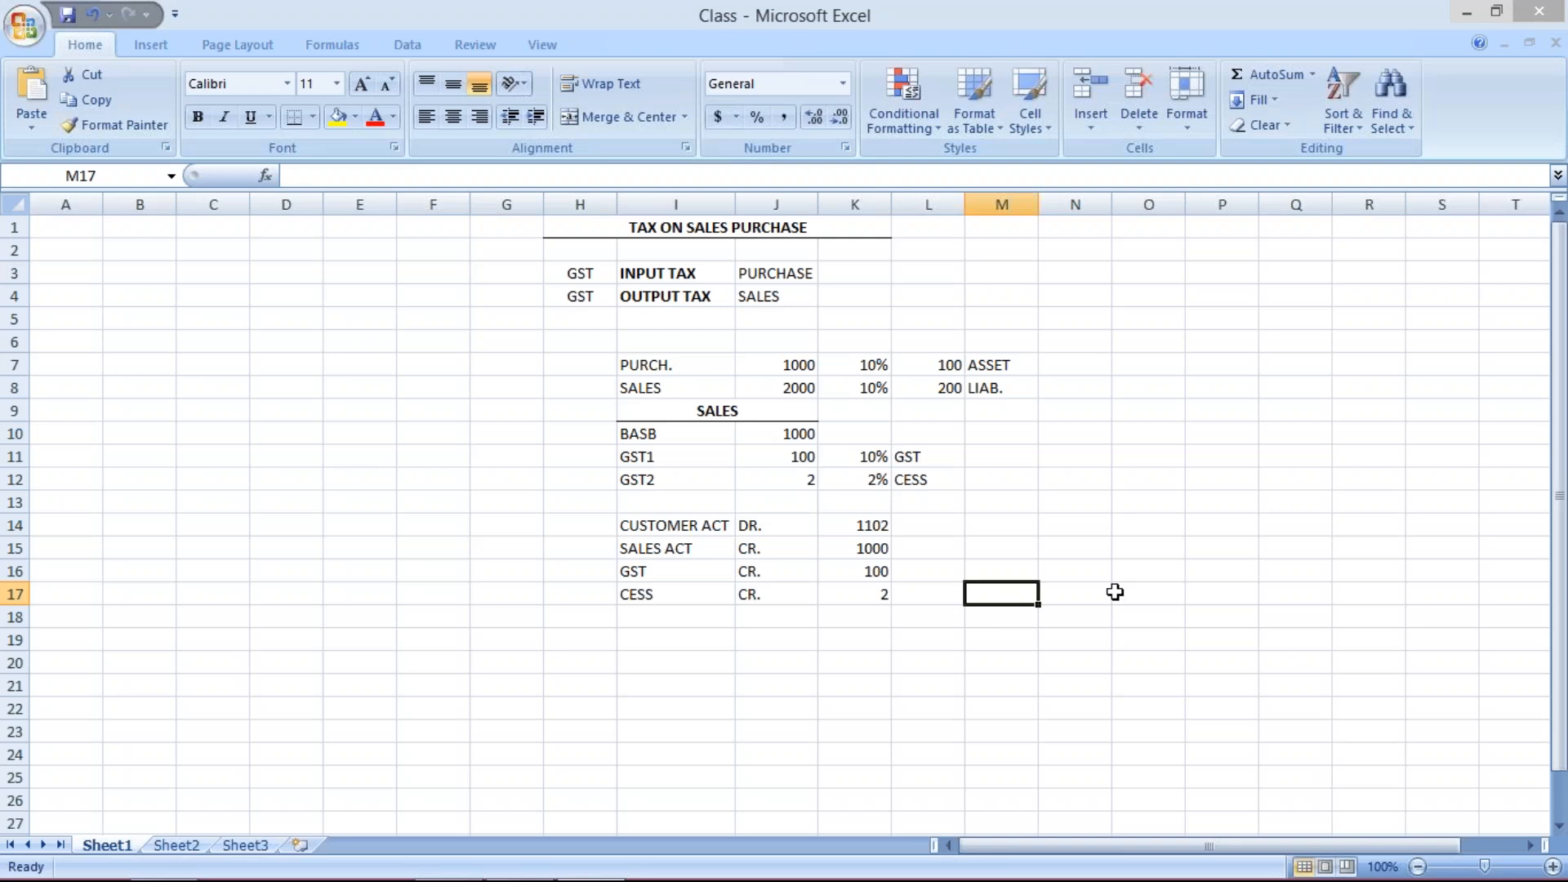